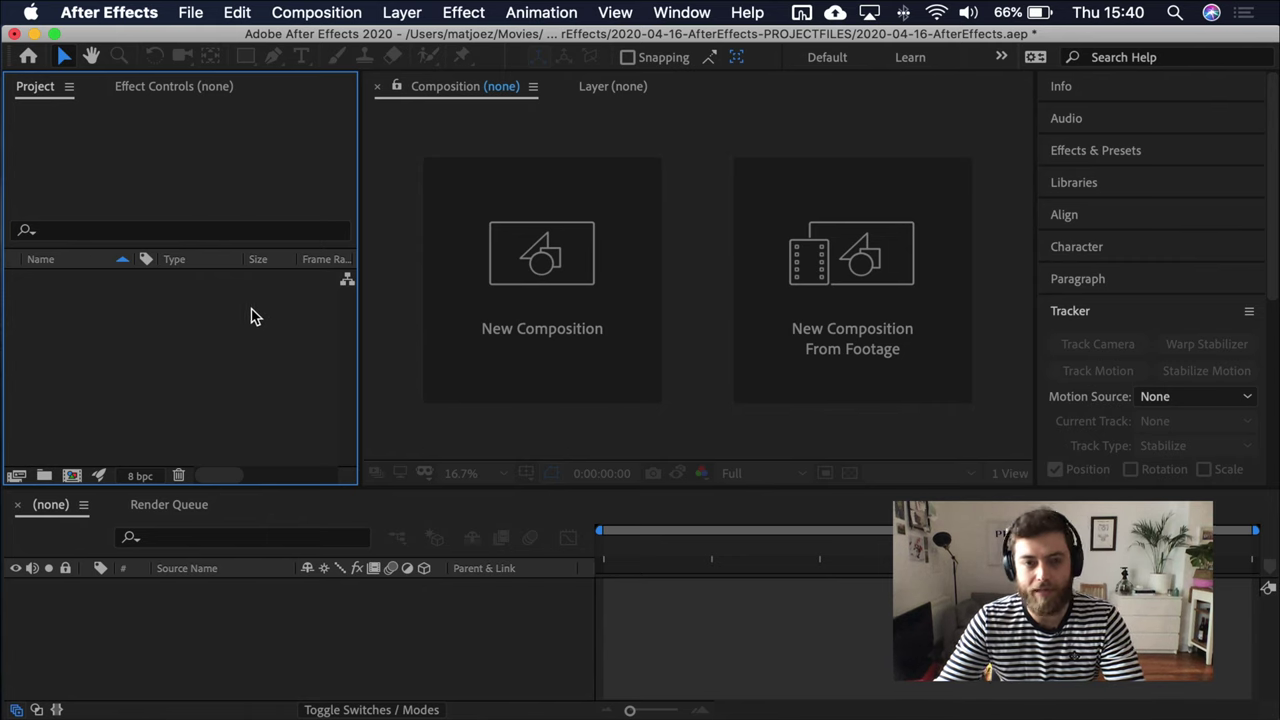
pyautogui.click(682, 12)
pyautogui.moveTo(863, 60)
pyautogui.moveTo(790, 42)
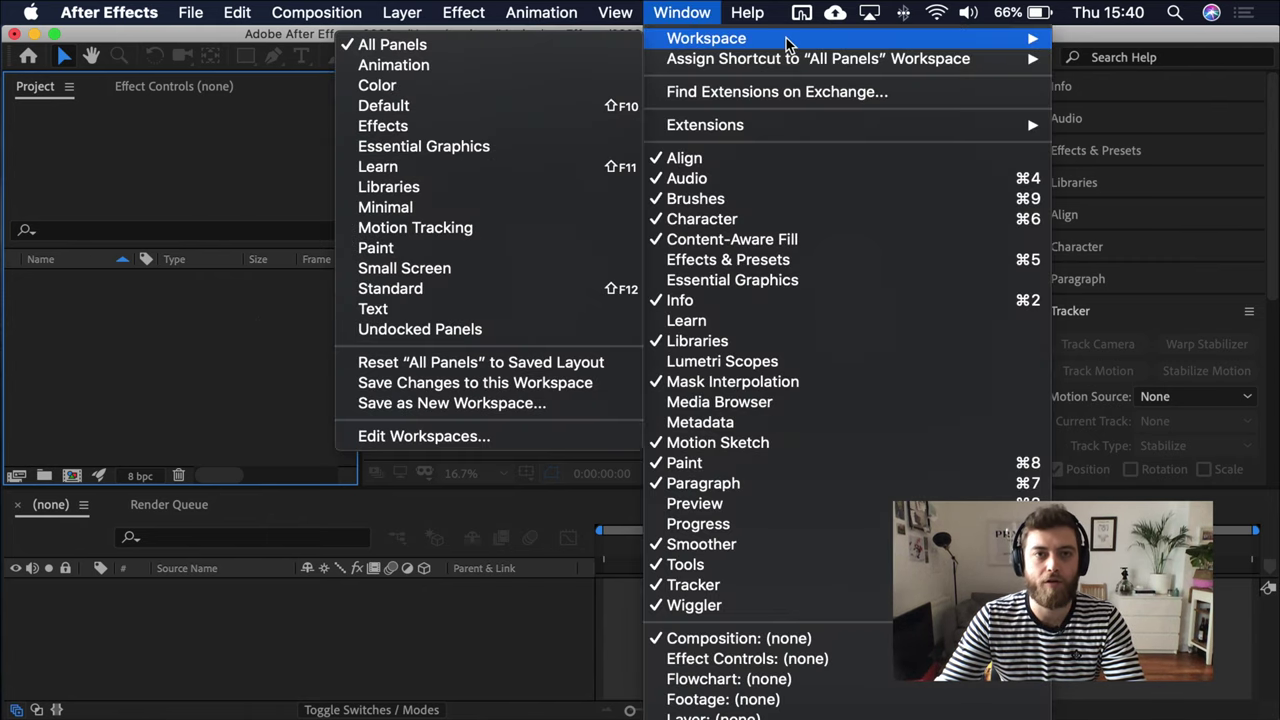
pyautogui.click(157, 373)
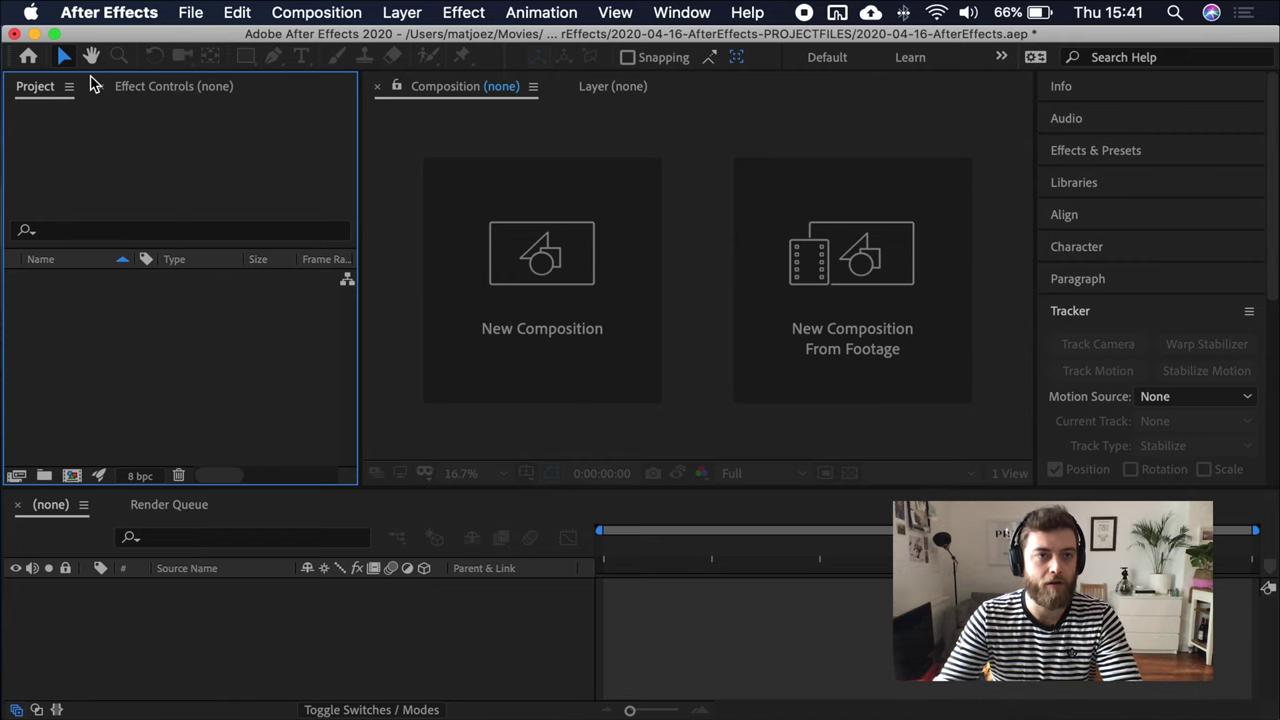
pyautogui.click(174, 94)
pyautogui.click(40, 90)
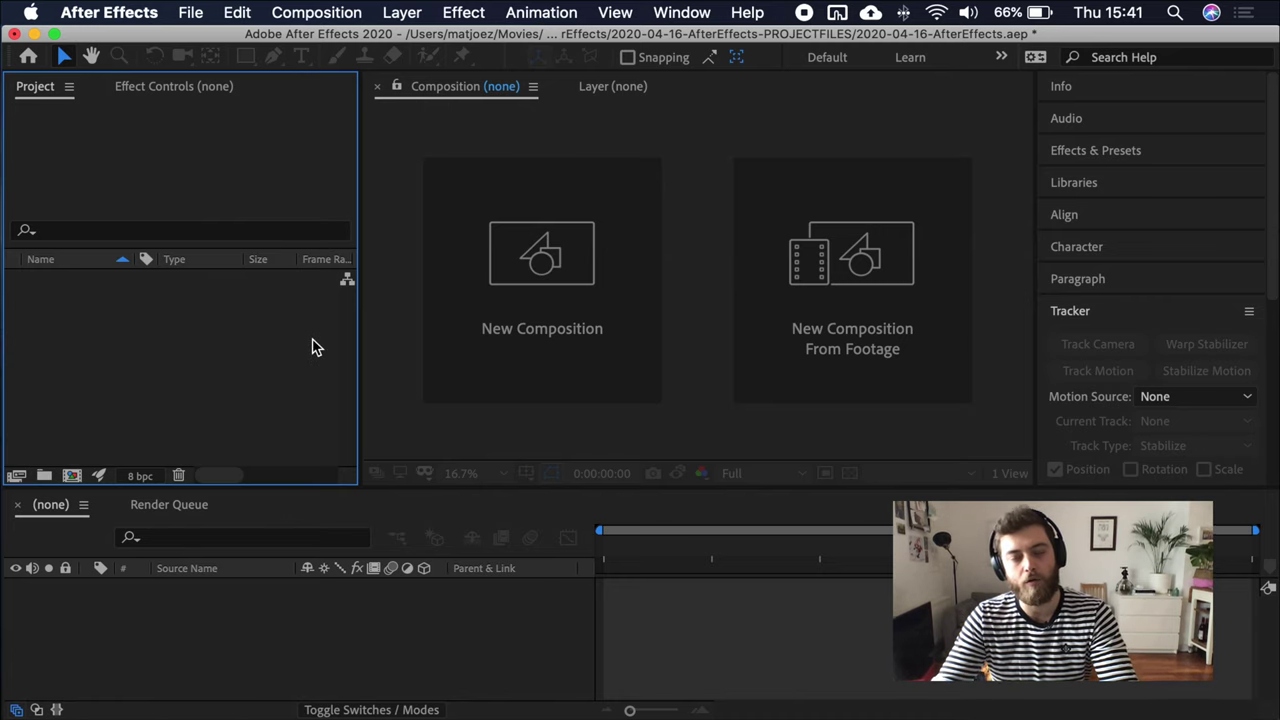
pyautogui.press('super+Tab')
pyautogui.press('super+Tab')
pyautogui.press('super+Tab')
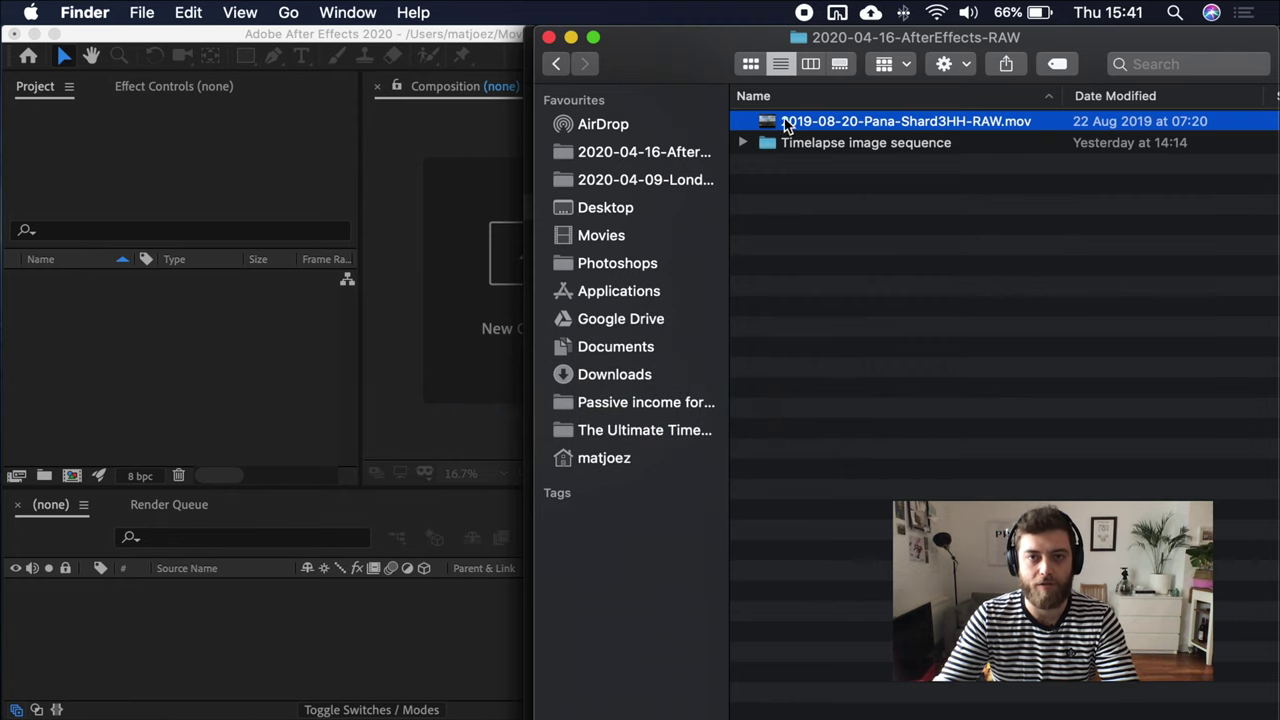
pyautogui.moveTo(785, 123); pyautogui.dragTo(200, 294)
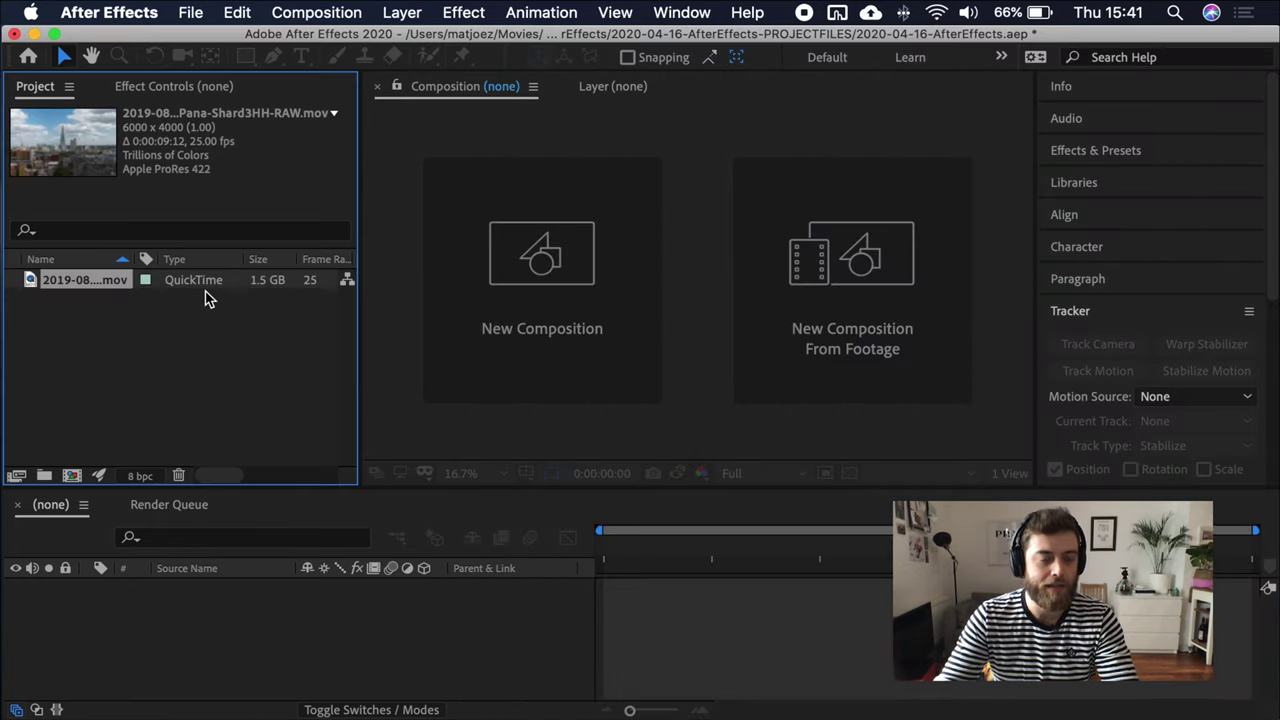
pyautogui.press('super+z')
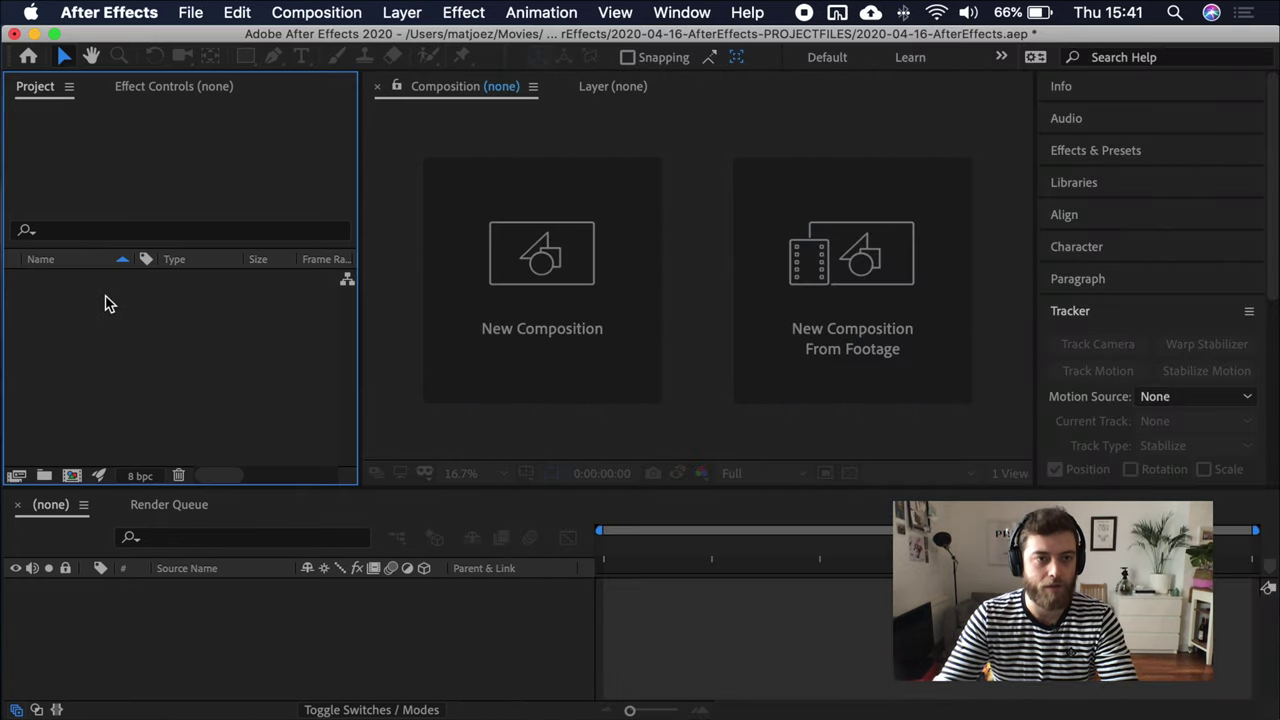
pyautogui.doubleClick(109, 304)
pyautogui.press('Escape')
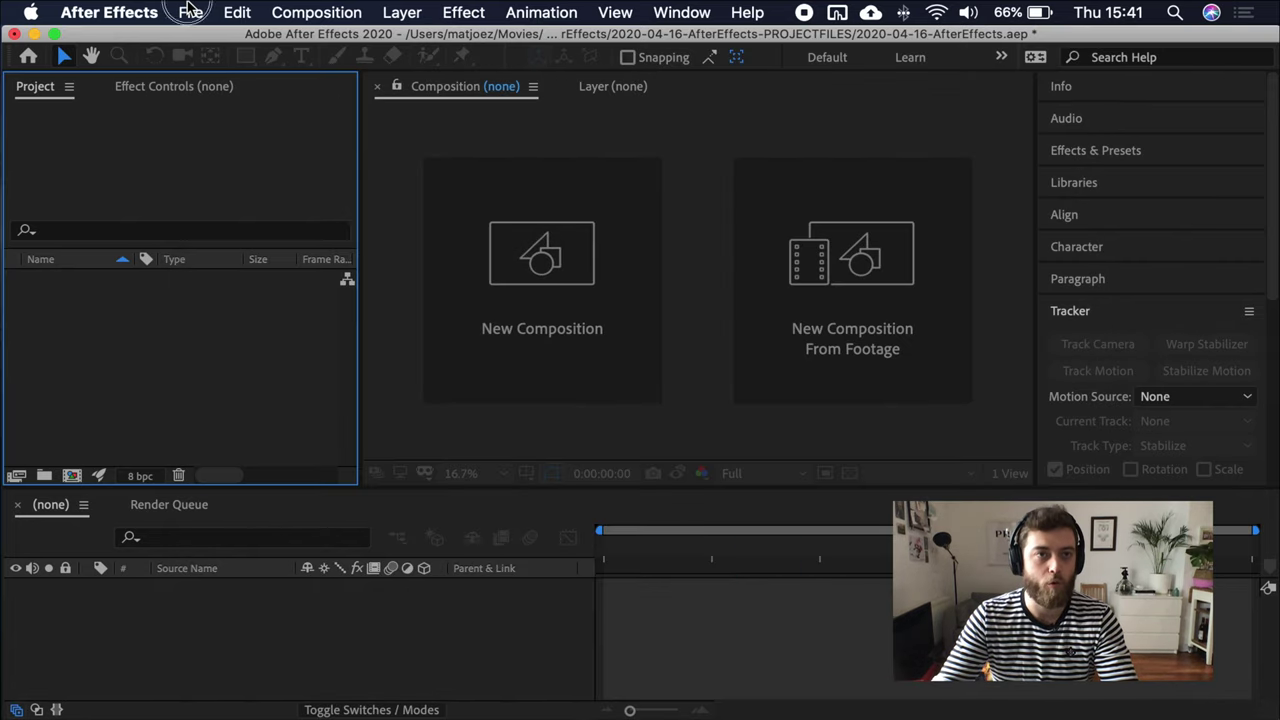
pyautogui.click(189, 11)
pyautogui.moveTo(296, 292)
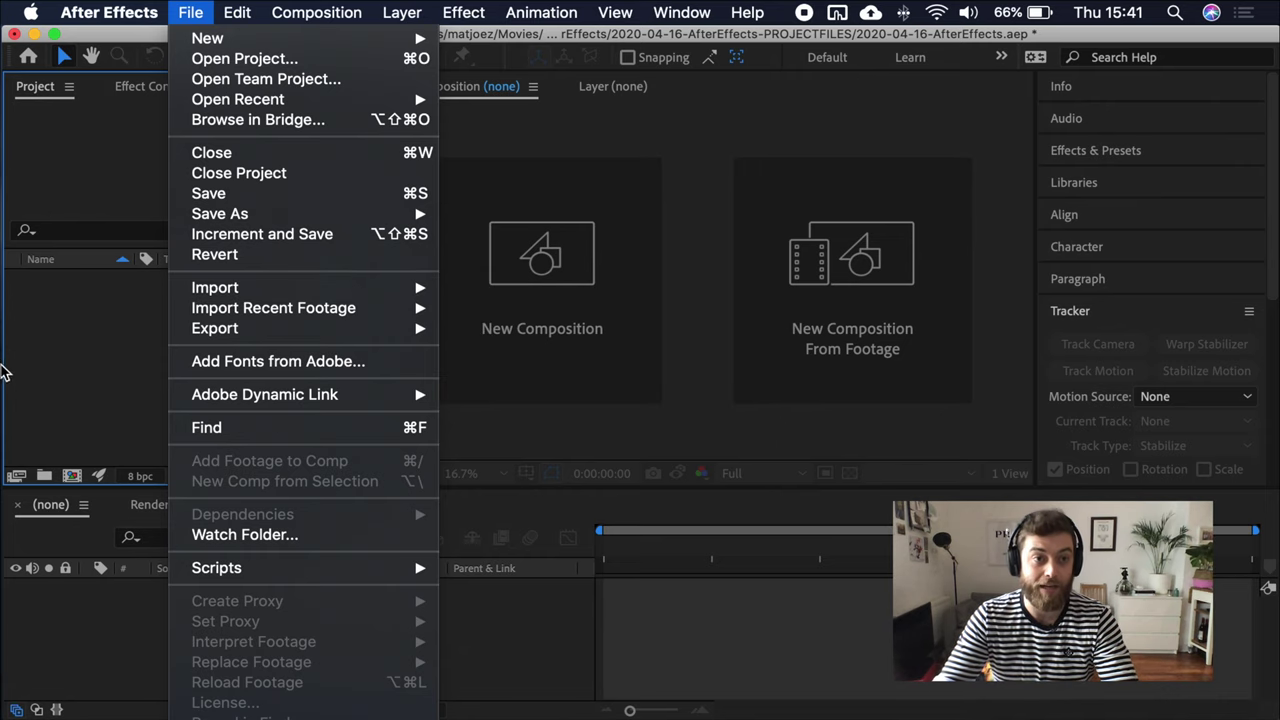
pyautogui.click(65, 333)
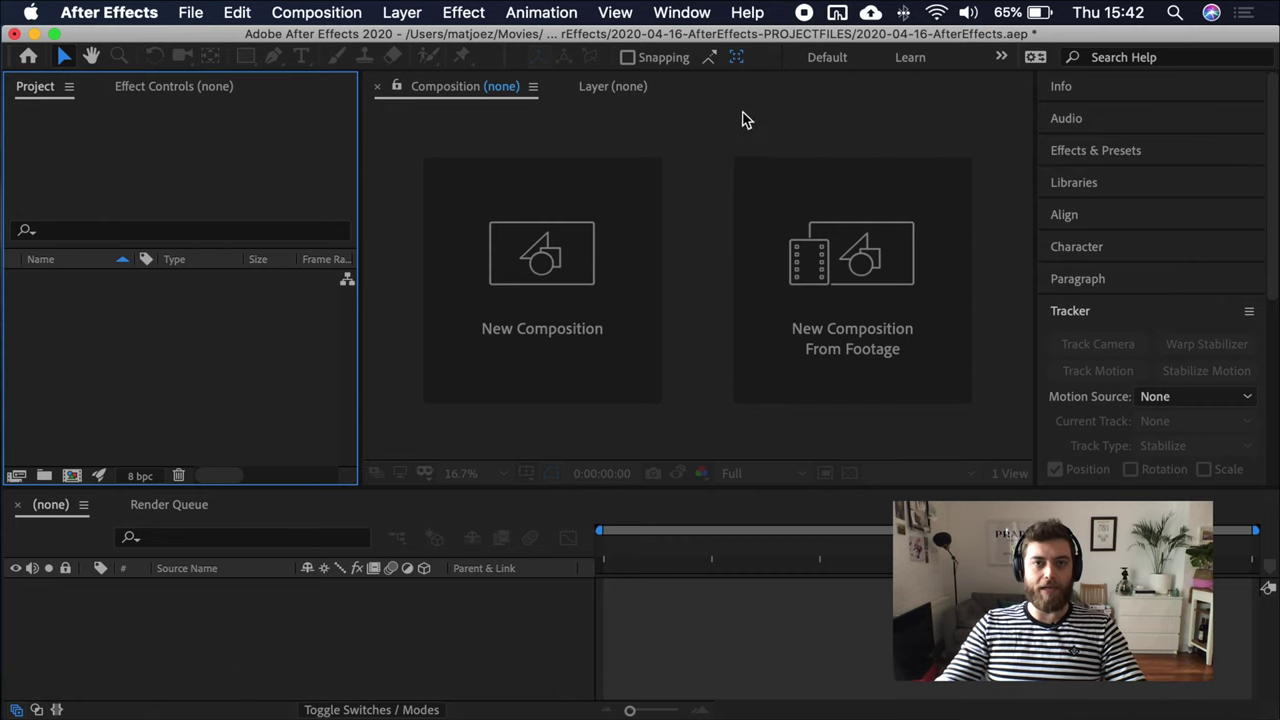
# Step: Import 2019-08-20-Pana-Shard3HH-RAW.mov from Finder, scrub it in the Footage viewer, then return to the Composition
pyautogui.click(743, 114)
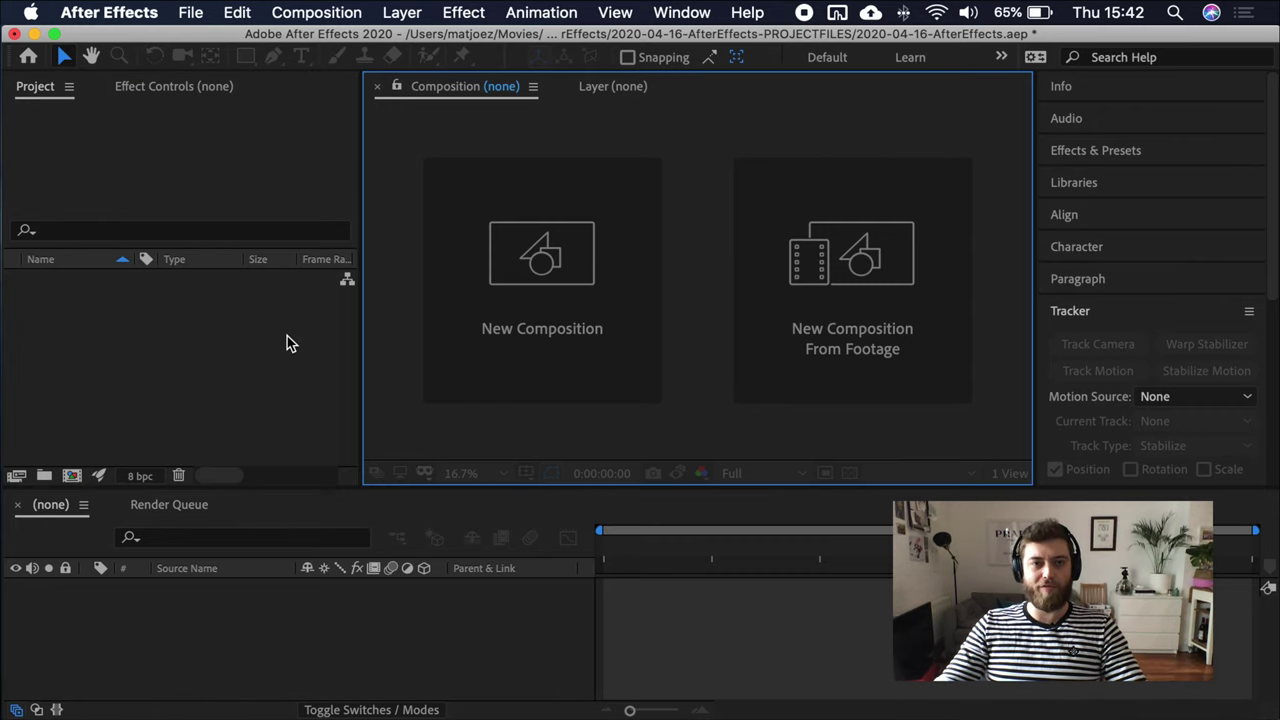
pyautogui.press('super+Tab')
pyautogui.moveTo(766, 126); pyautogui.dragTo(166, 297)
pyautogui.doubleClick(84, 282)
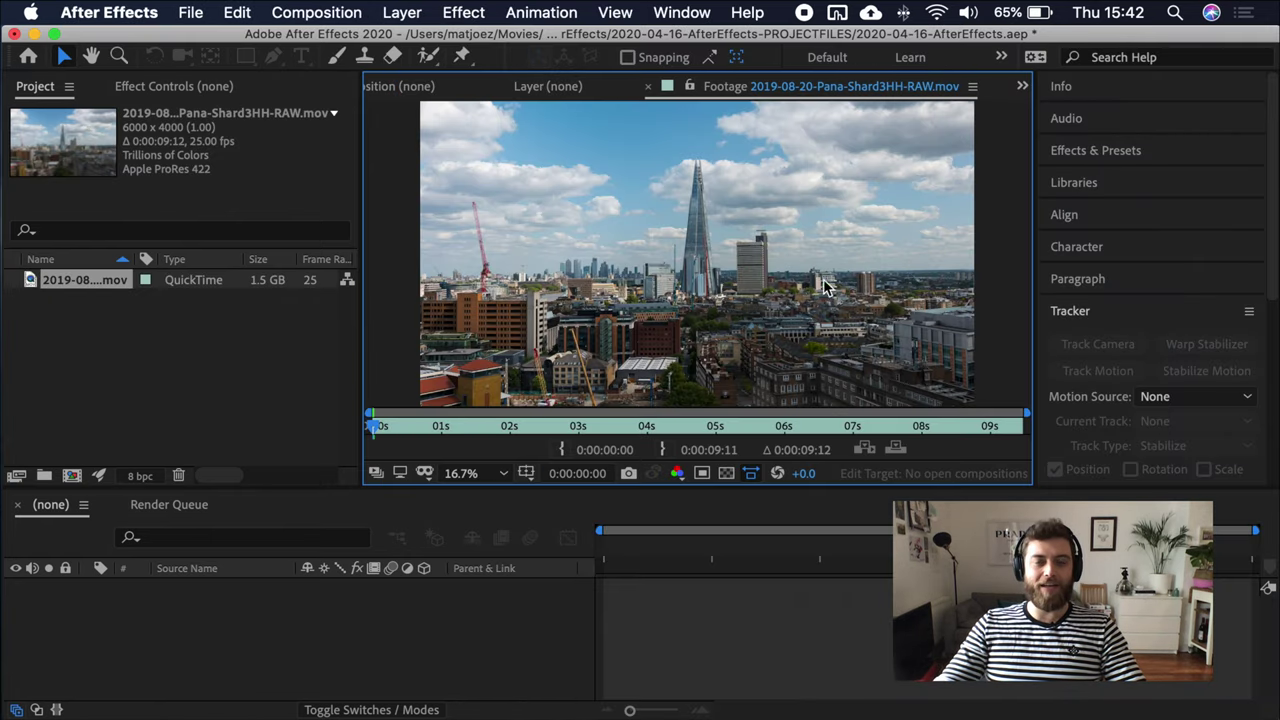
pyautogui.moveTo(372, 426); pyautogui.dragTo(557, 410)
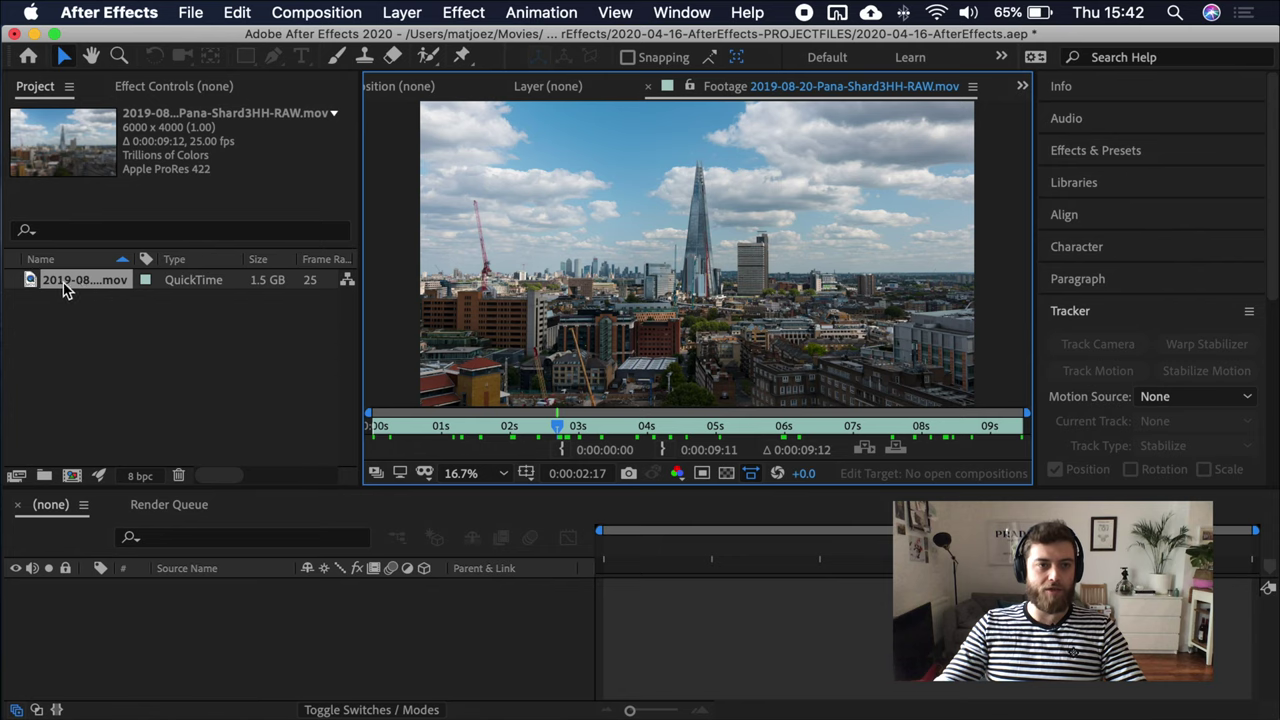
pyautogui.click(563, 88)
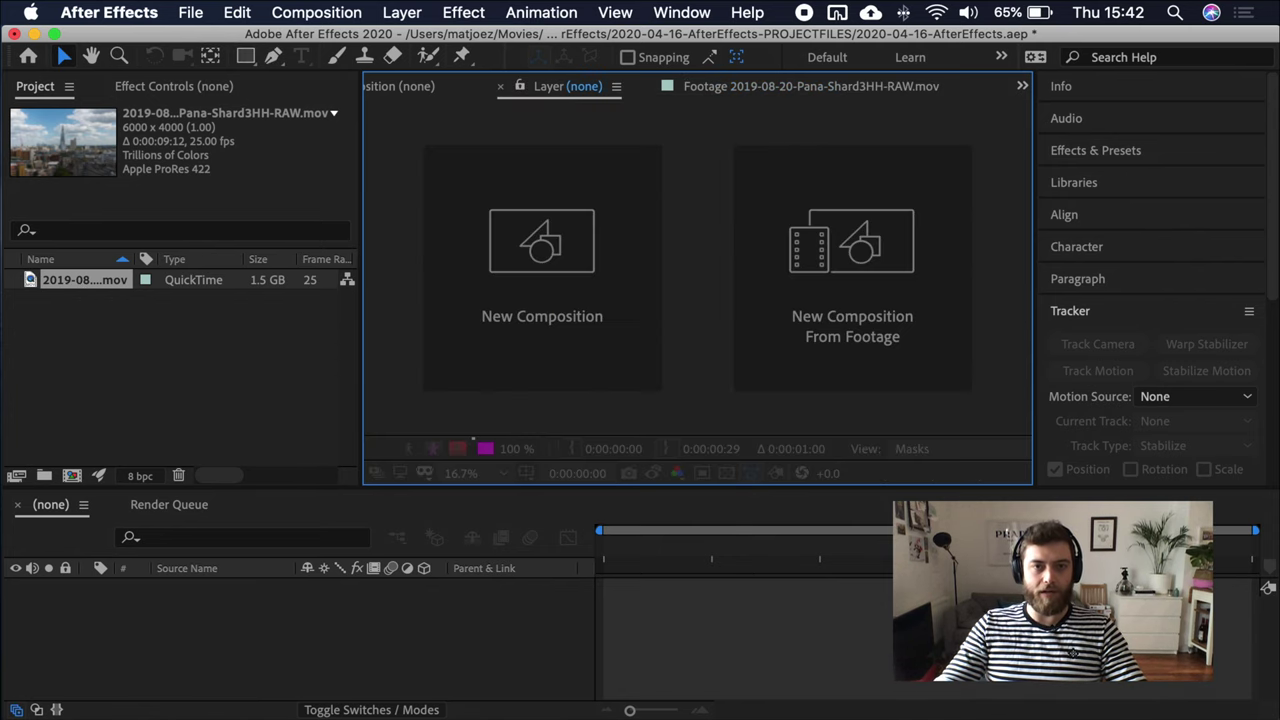
pyautogui.click(405, 88)
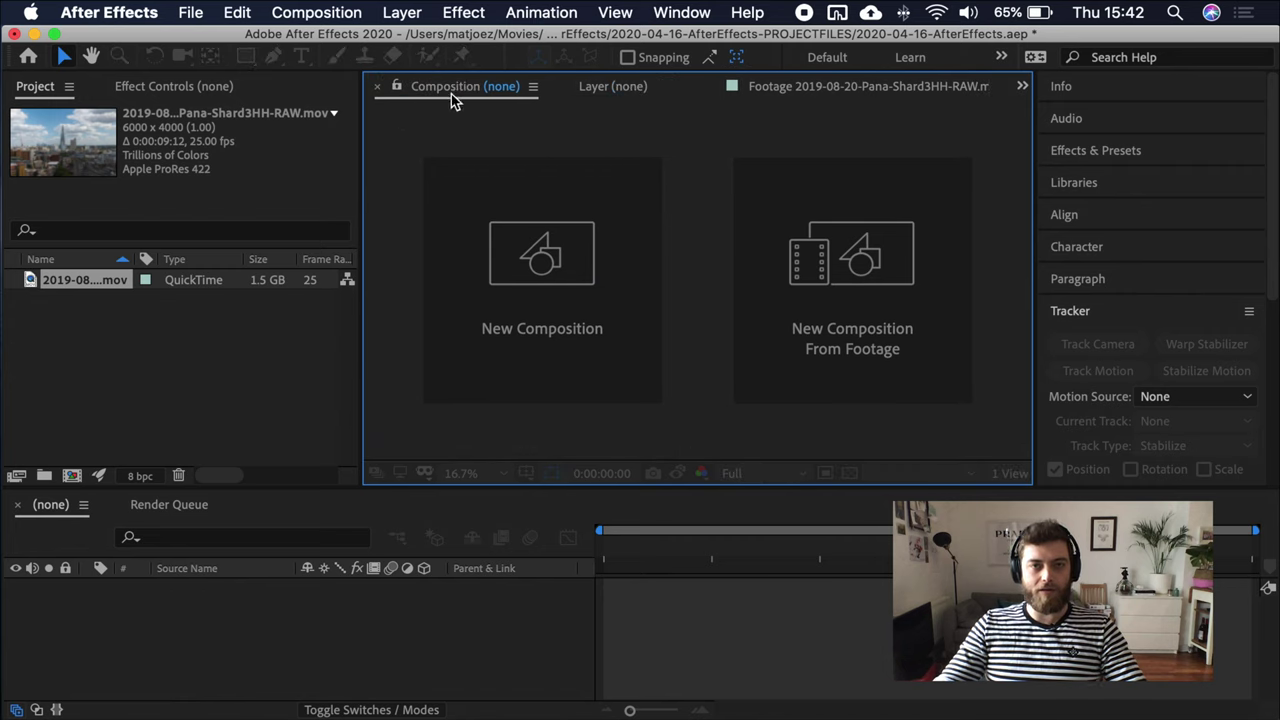
# Step: Create a new composition from the Shard clip and play it back
pyautogui.rightClick(82, 283)
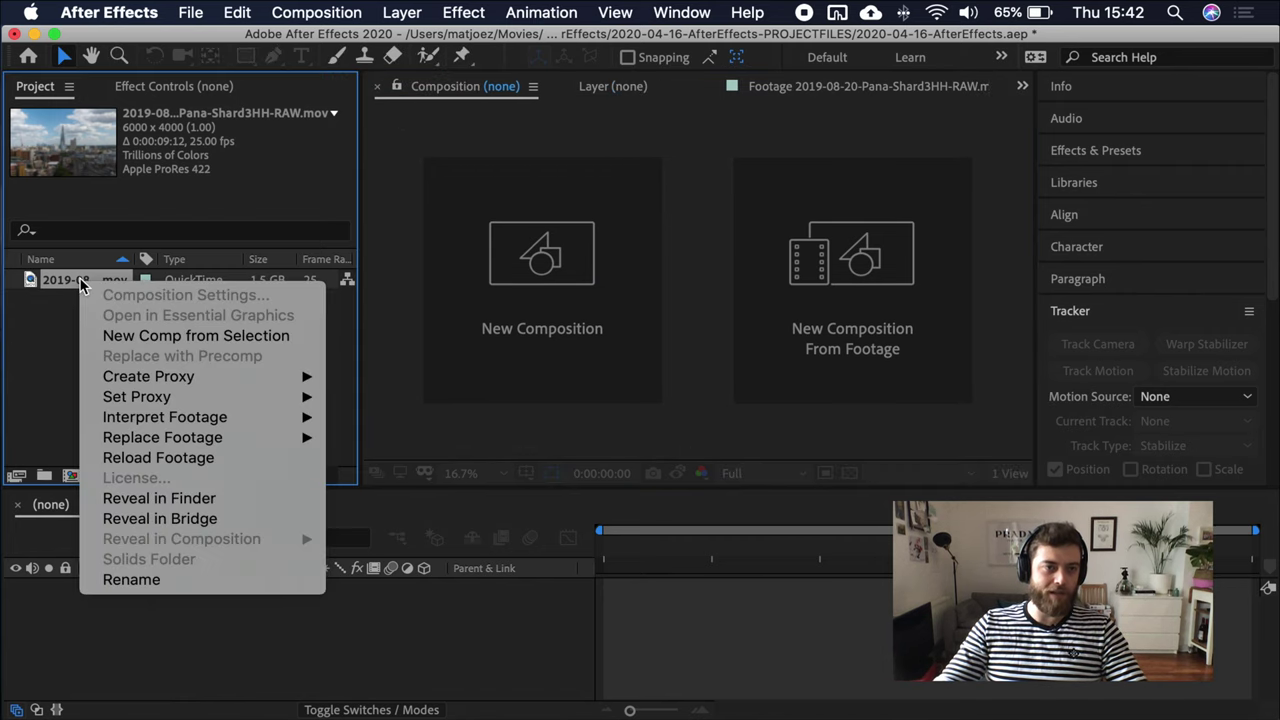
pyautogui.click(224, 340)
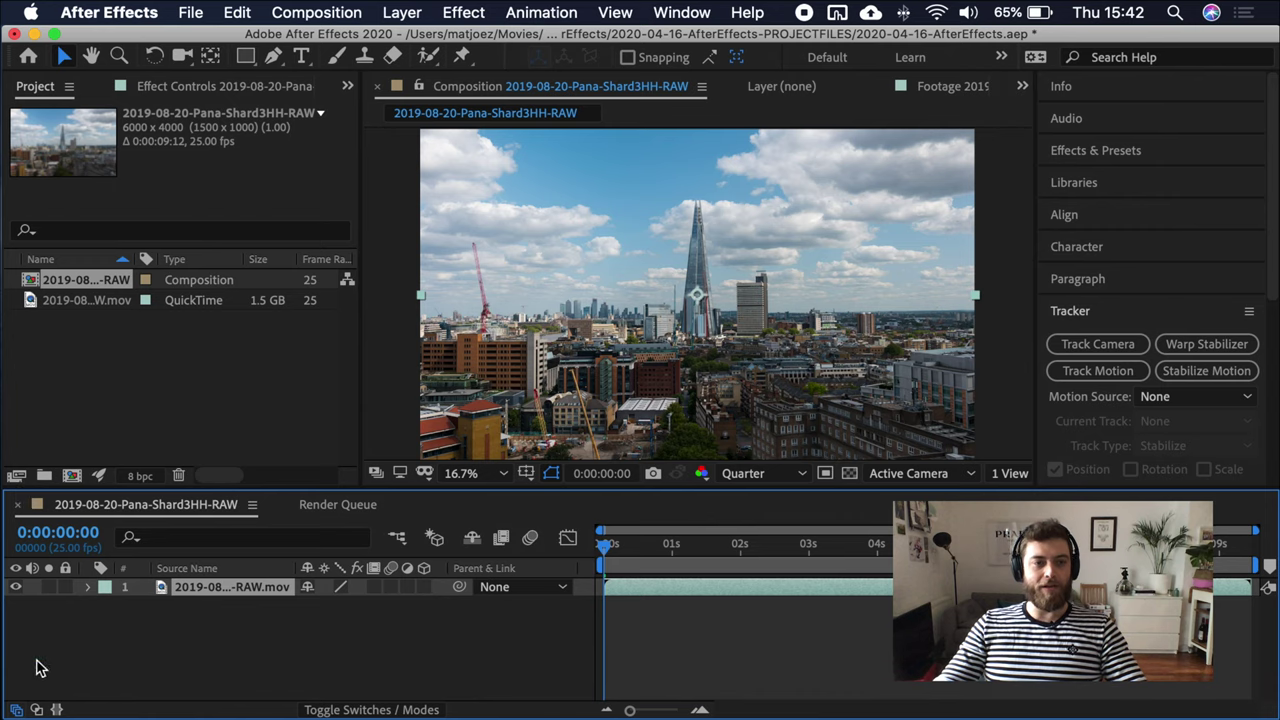
pyautogui.press('space')
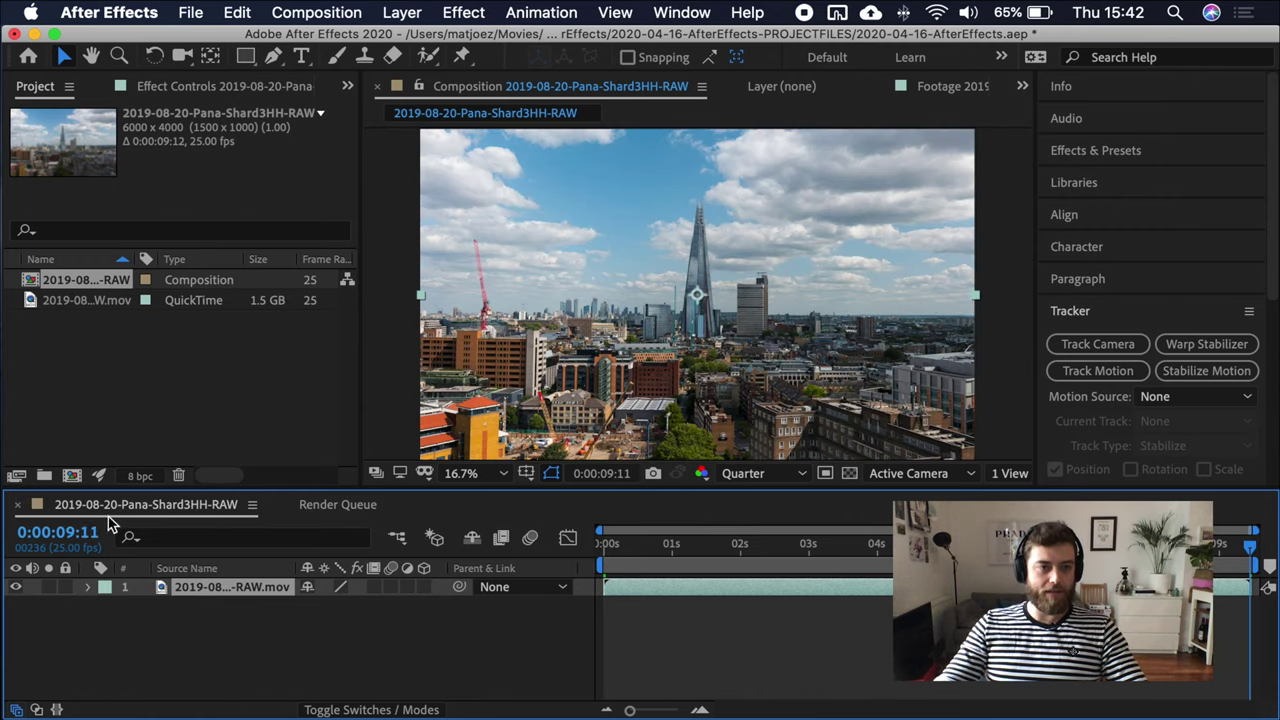
pyautogui.click(77, 284)
pyautogui.click(77, 284)
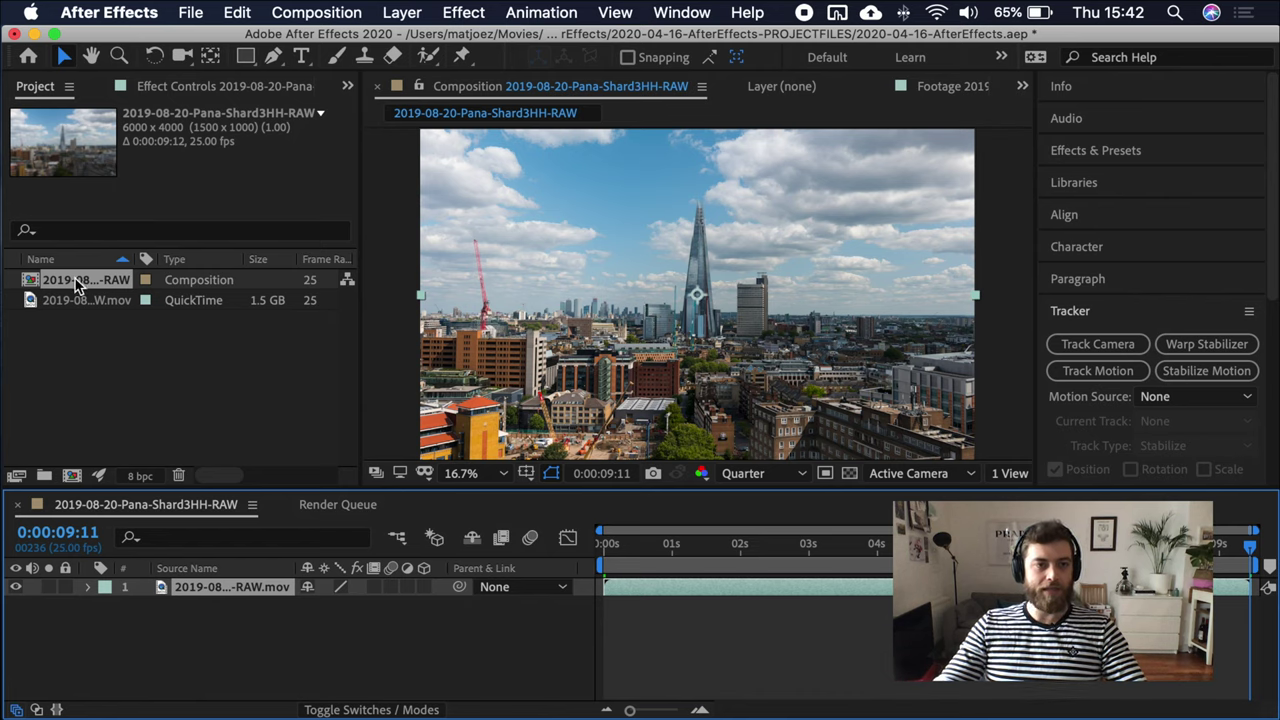
# Step: Add a second copy of the Shard clip at 0:00:01:22, scaled to 68% and moved up
pyautogui.click(36, 302)
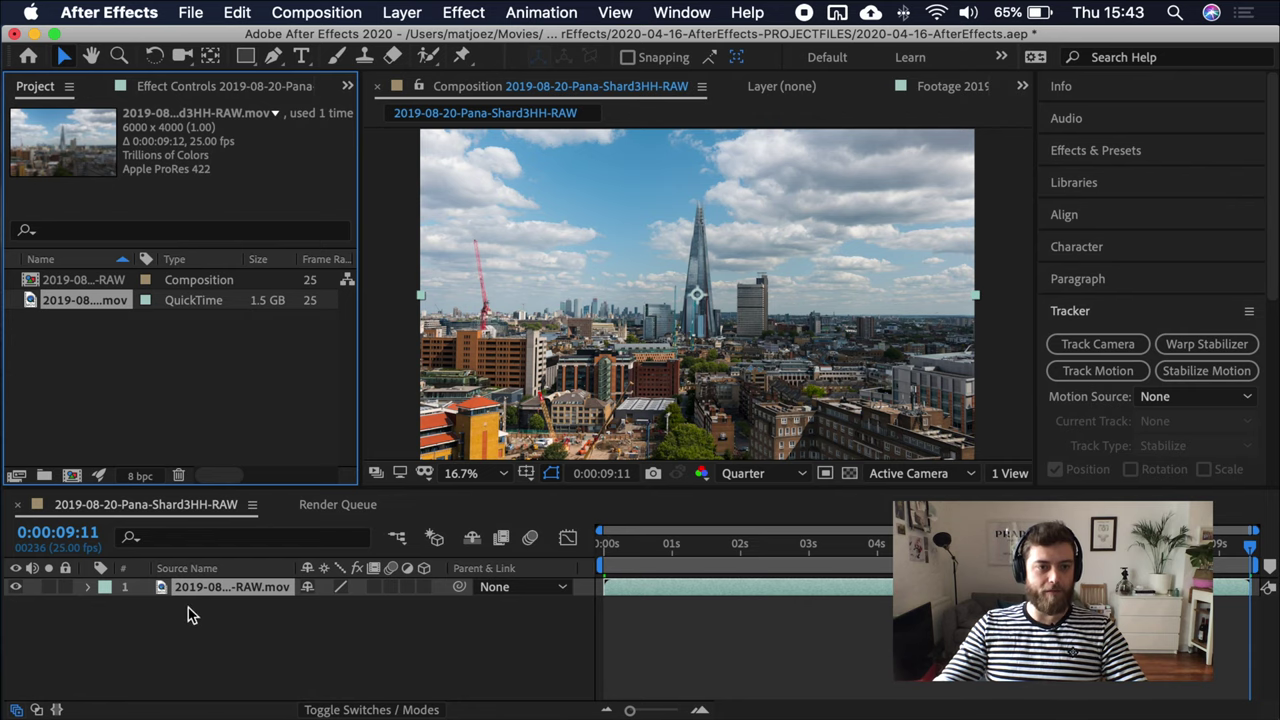
pyautogui.click(158, 589)
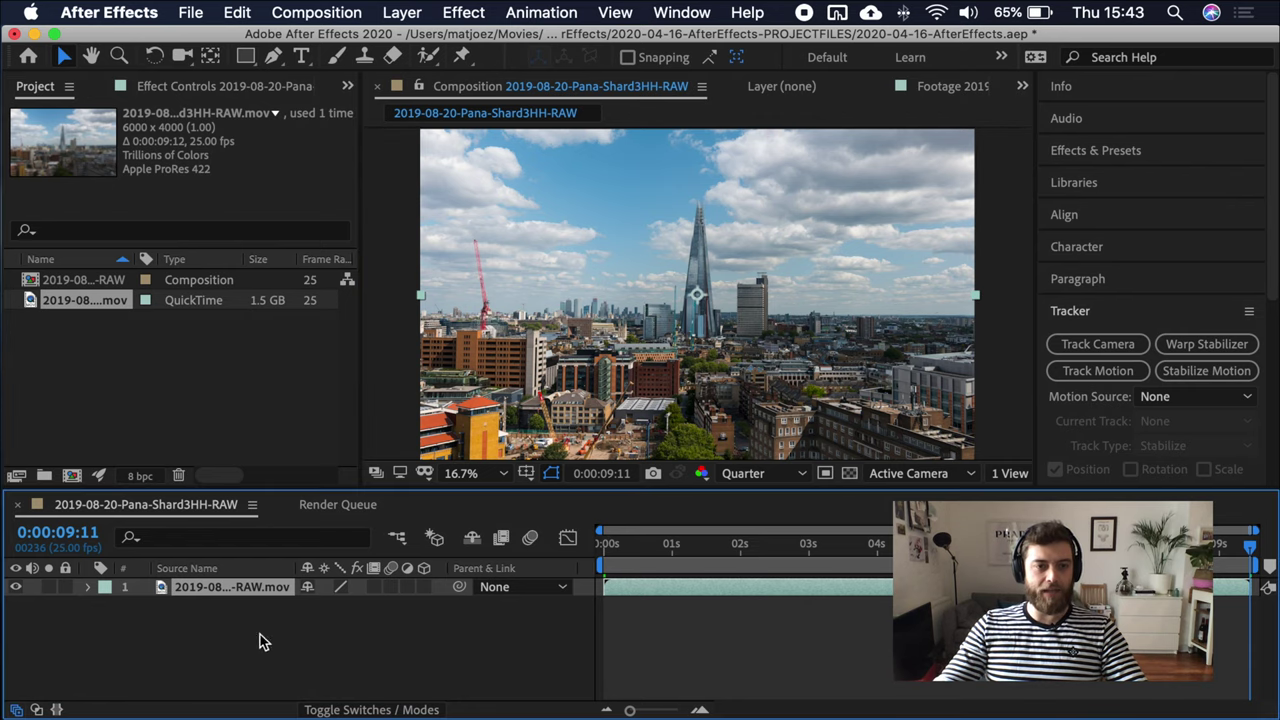
pyautogui.moveTo(40, 299); pyautogui.dragTo(180, 606)
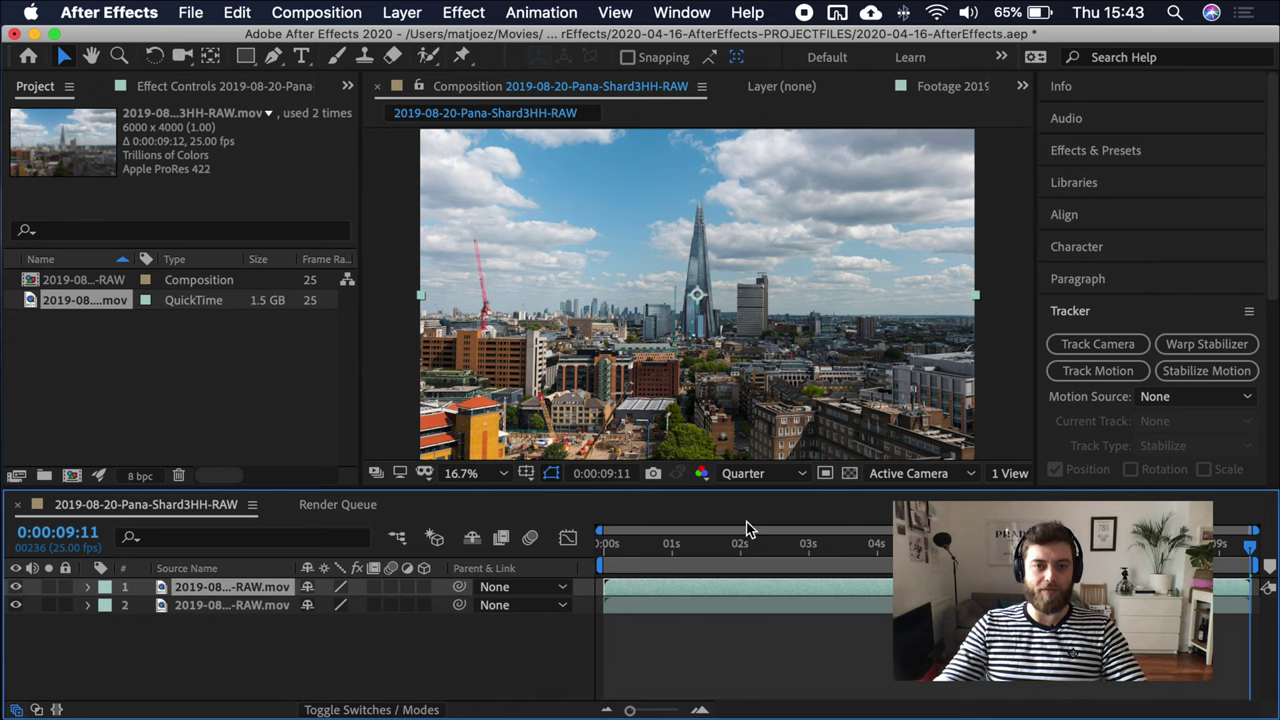
pyautogui.click(735, 543)
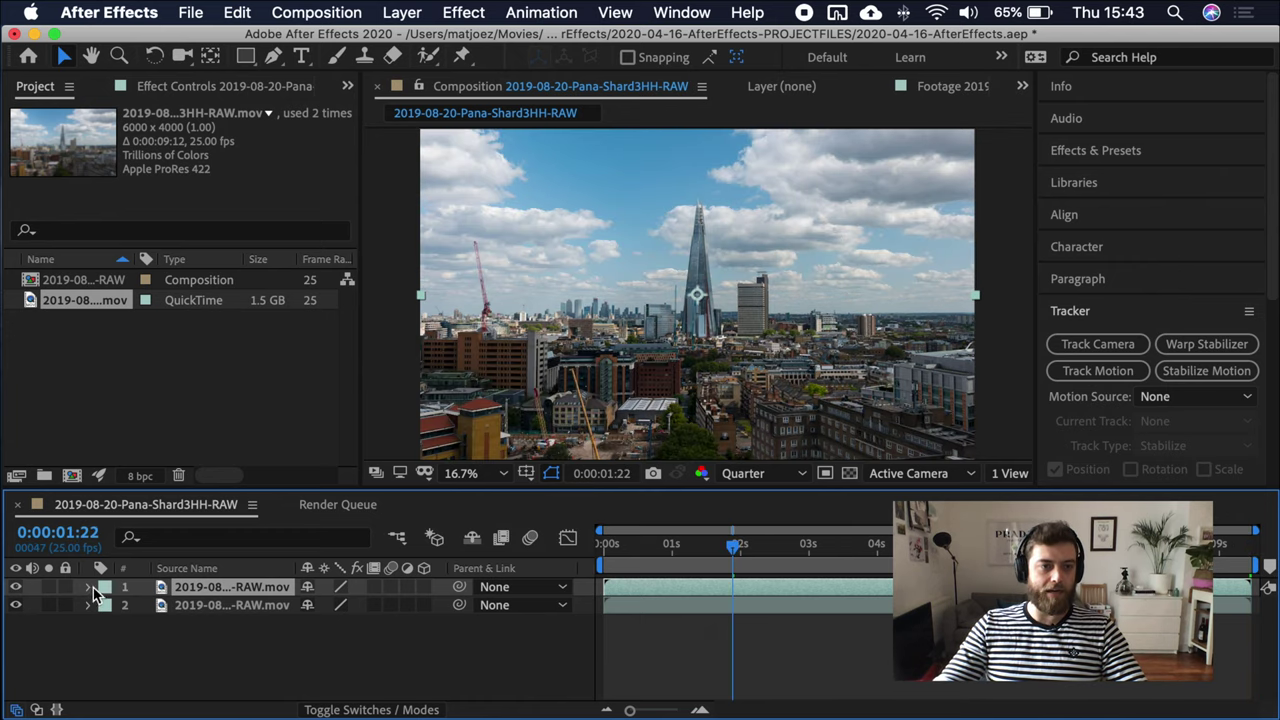
pyautogui.press('s')
pyautogui.moveTo(335, 605); pyautogui.dragTo(278, 608)
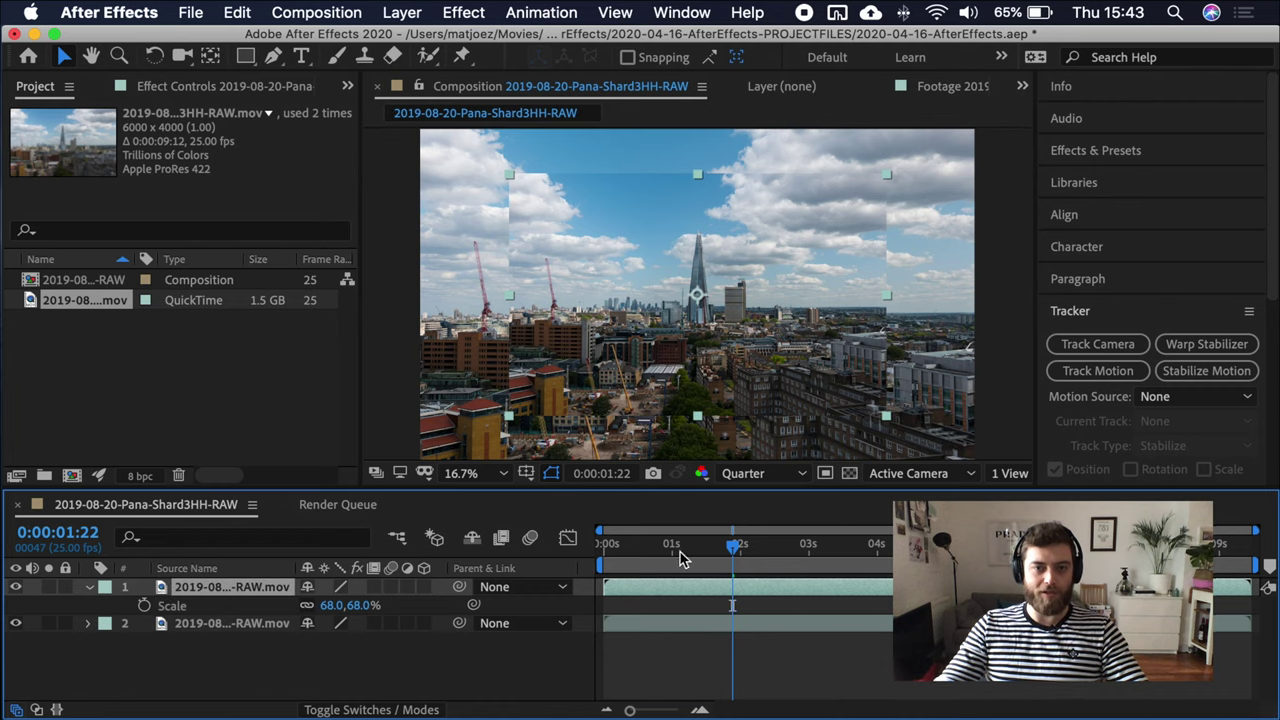
pyautogui.moveTo(729, 304); pyautogui.dragTo(729, 286)
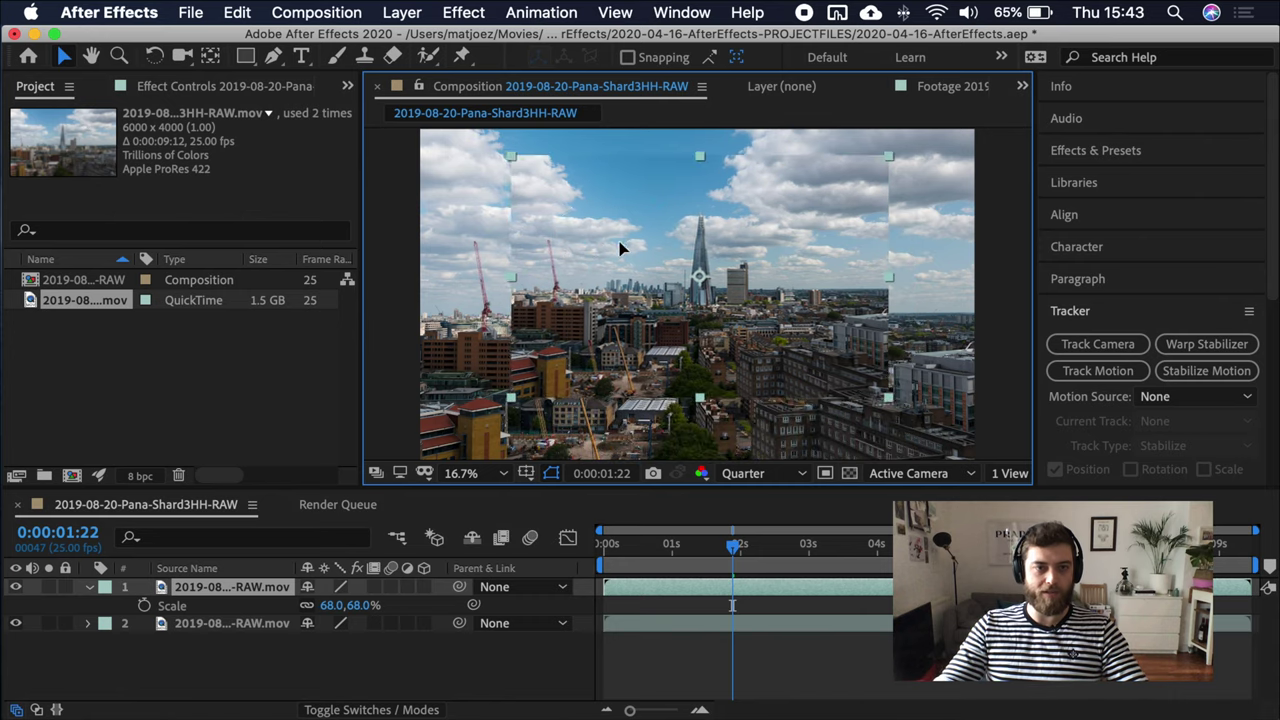
# Step: Delete the scaled duplicate layer so the clip is the only layer
pyautogui.click(163, 590)
pyautogui.press('Delete')
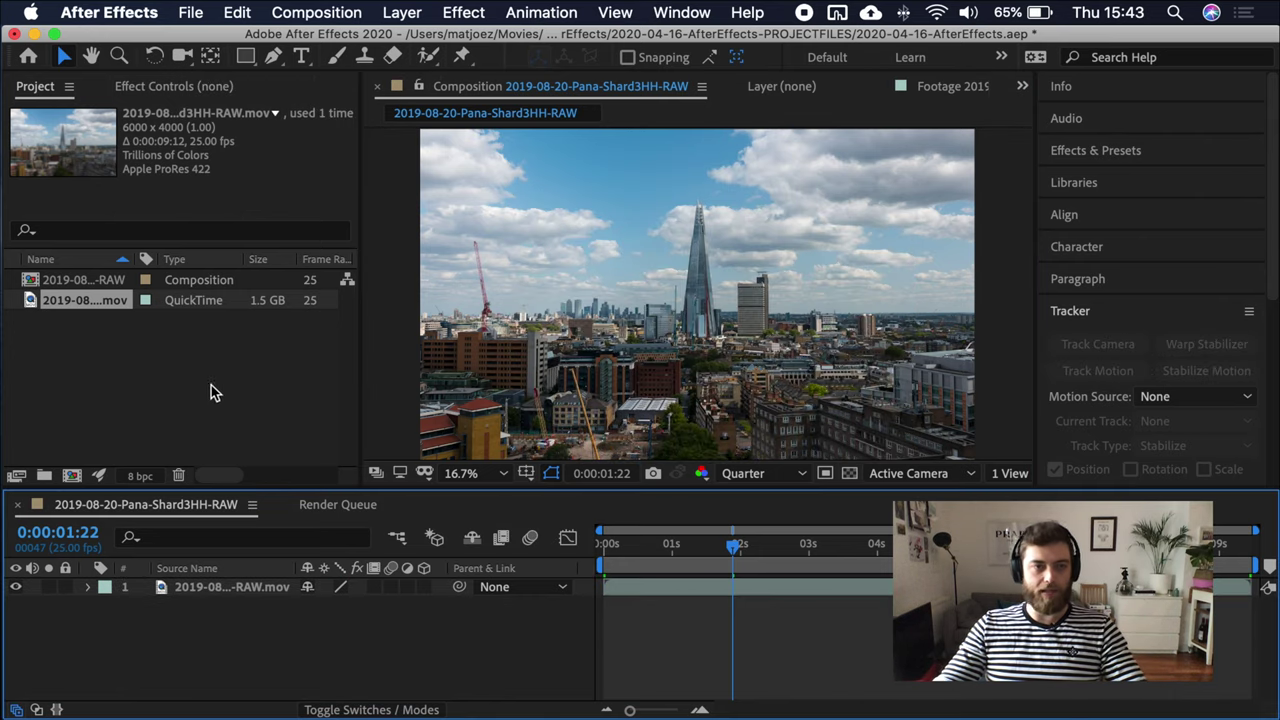
pyautogui.click(207, 405)
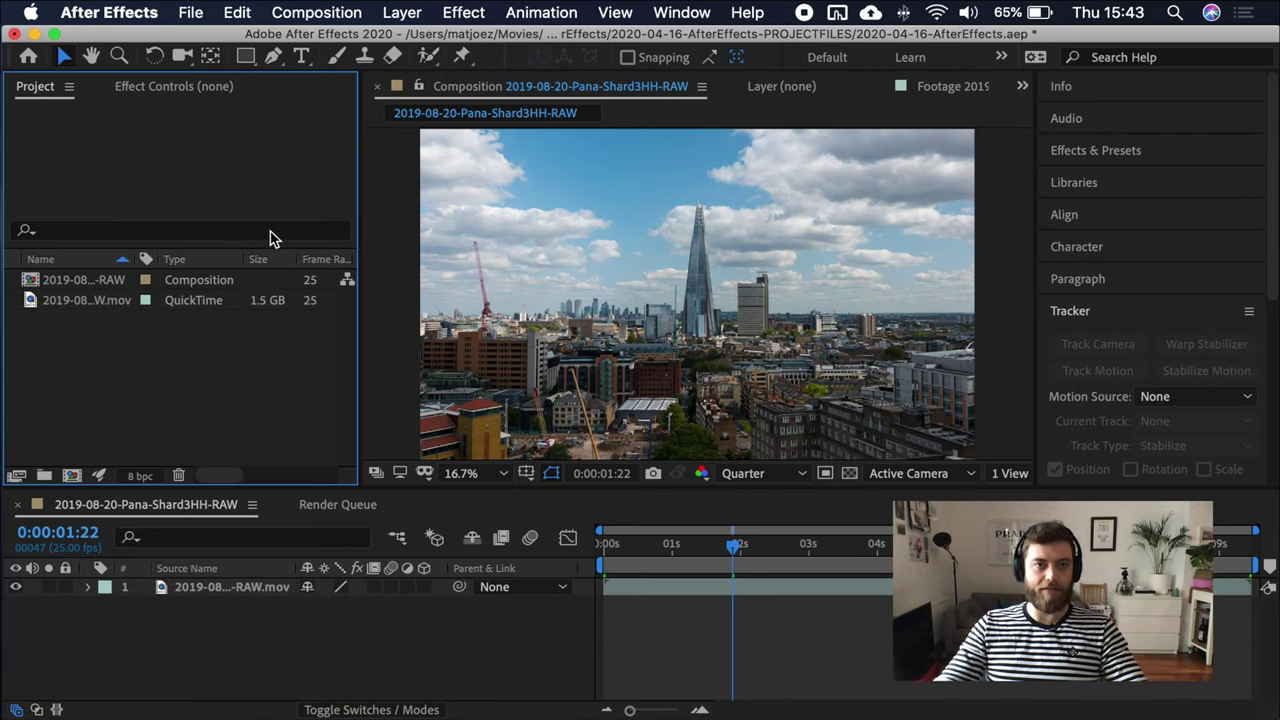
# Step: Open the Shard layer in the Layer viewer and its source in the Footage viewer
pyautogui.click(488, 92)
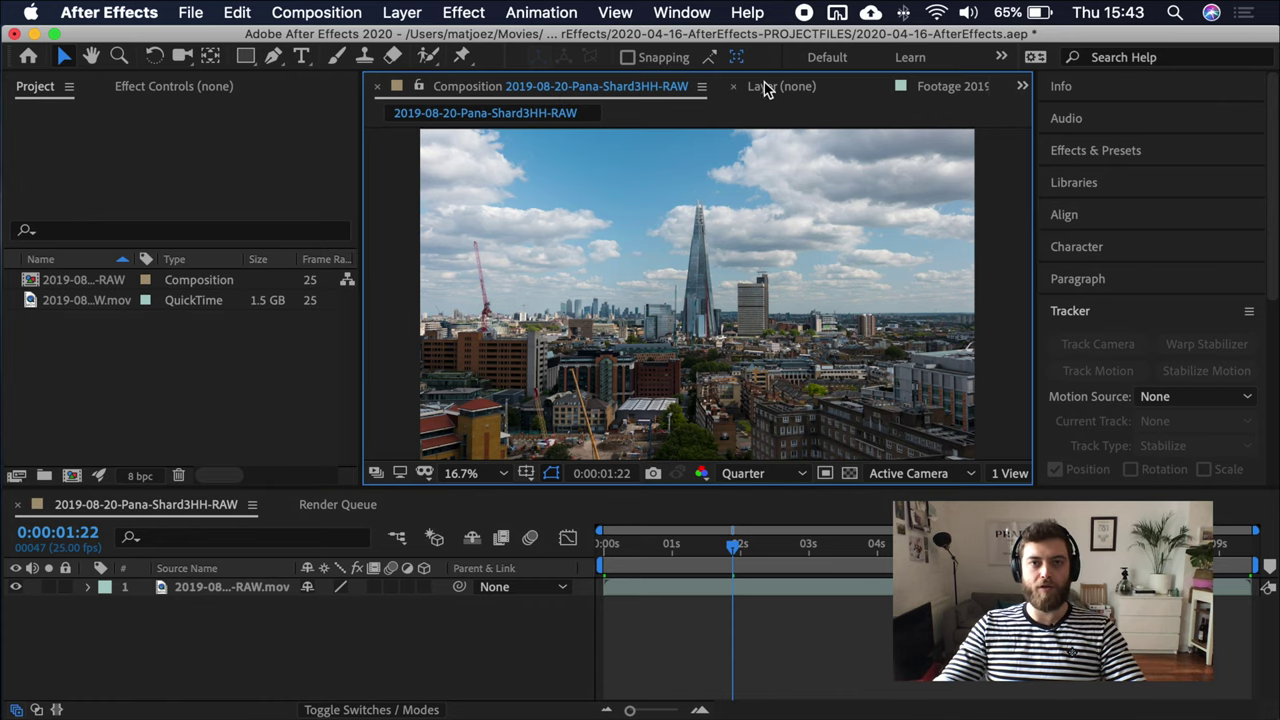
pyautogui.click(765, 87)
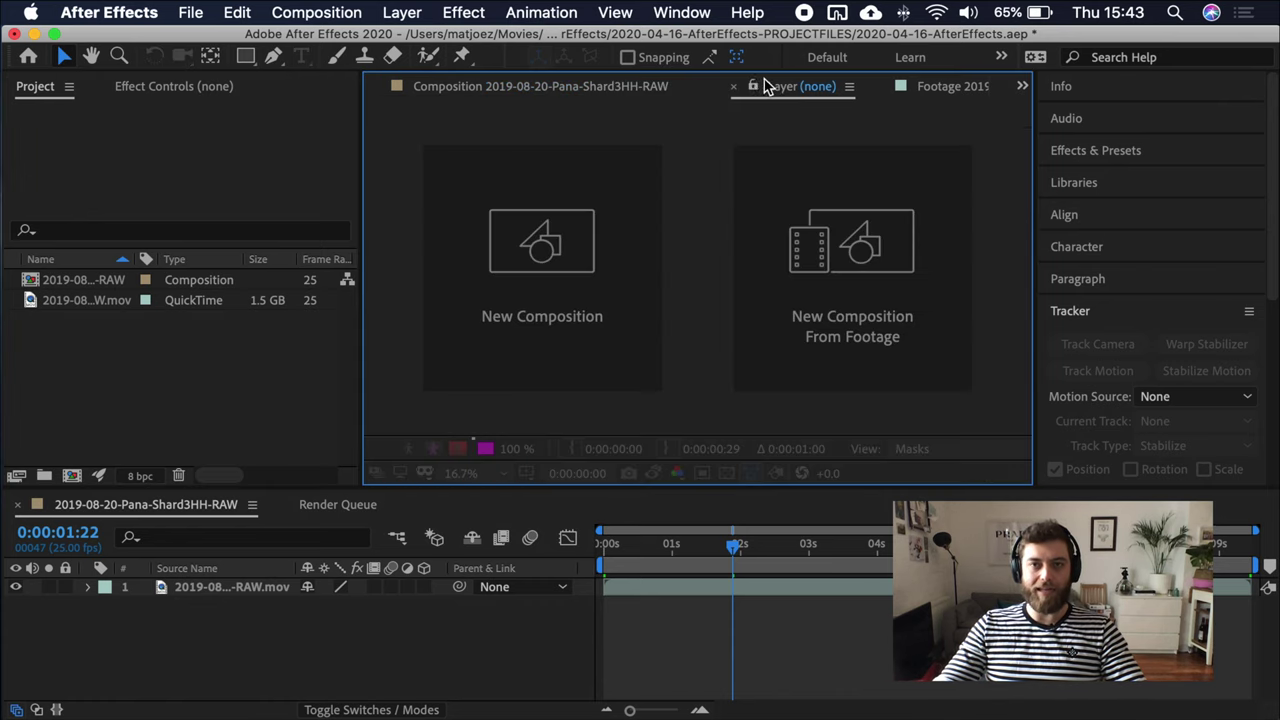
pyautogui.doubleClick(206, 590)
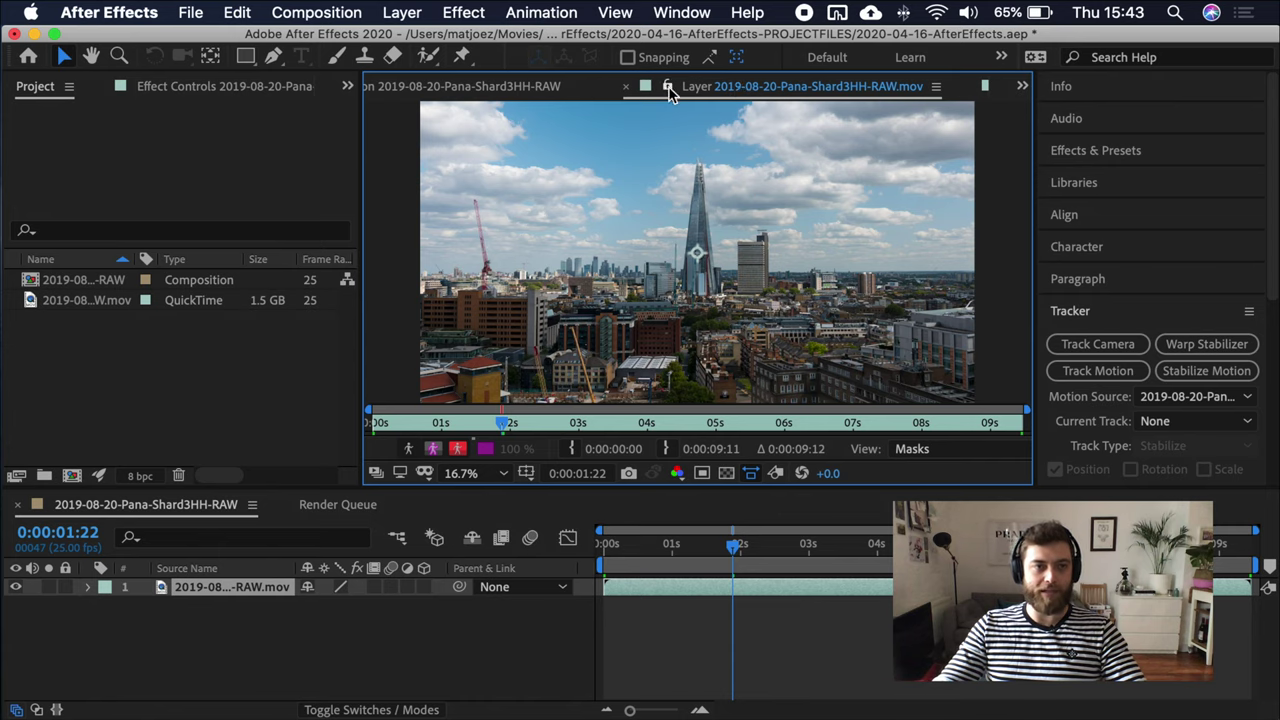
pyautogui.doubleClick(30, 302)
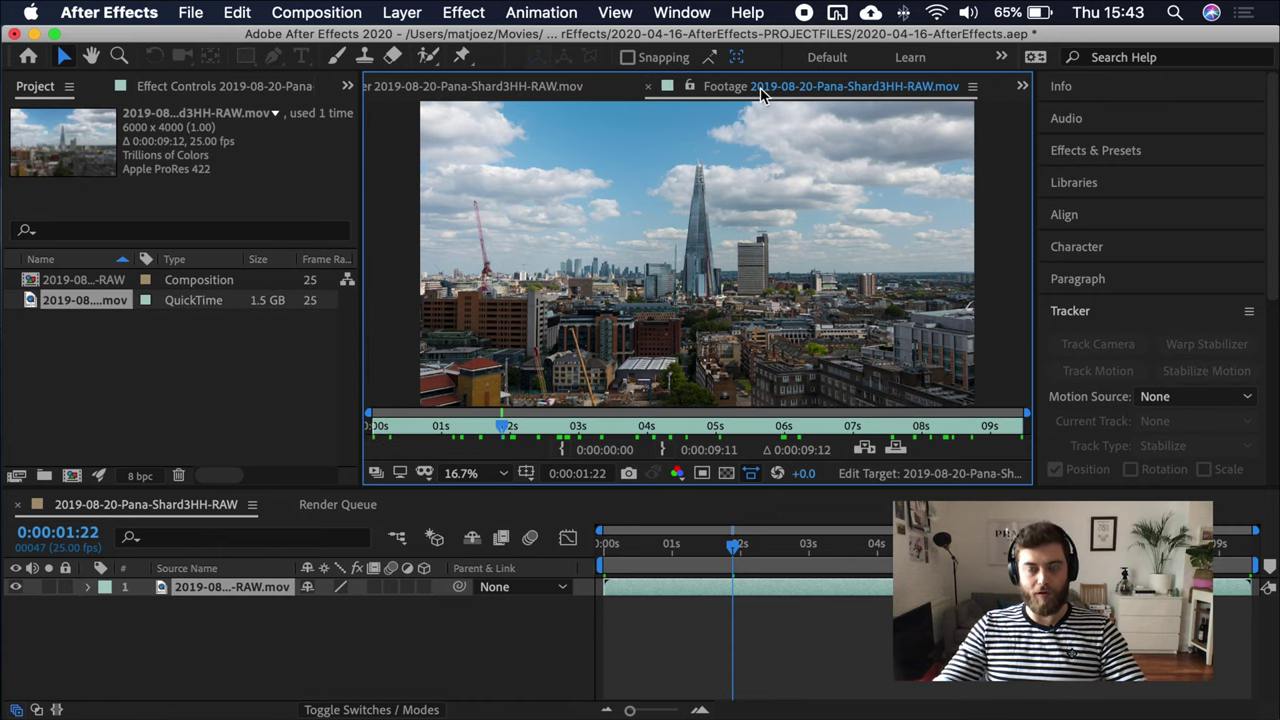
pyautogui.scroll(-5, 1250, 117)
pyautogui.scroll(5, 1228, 192)
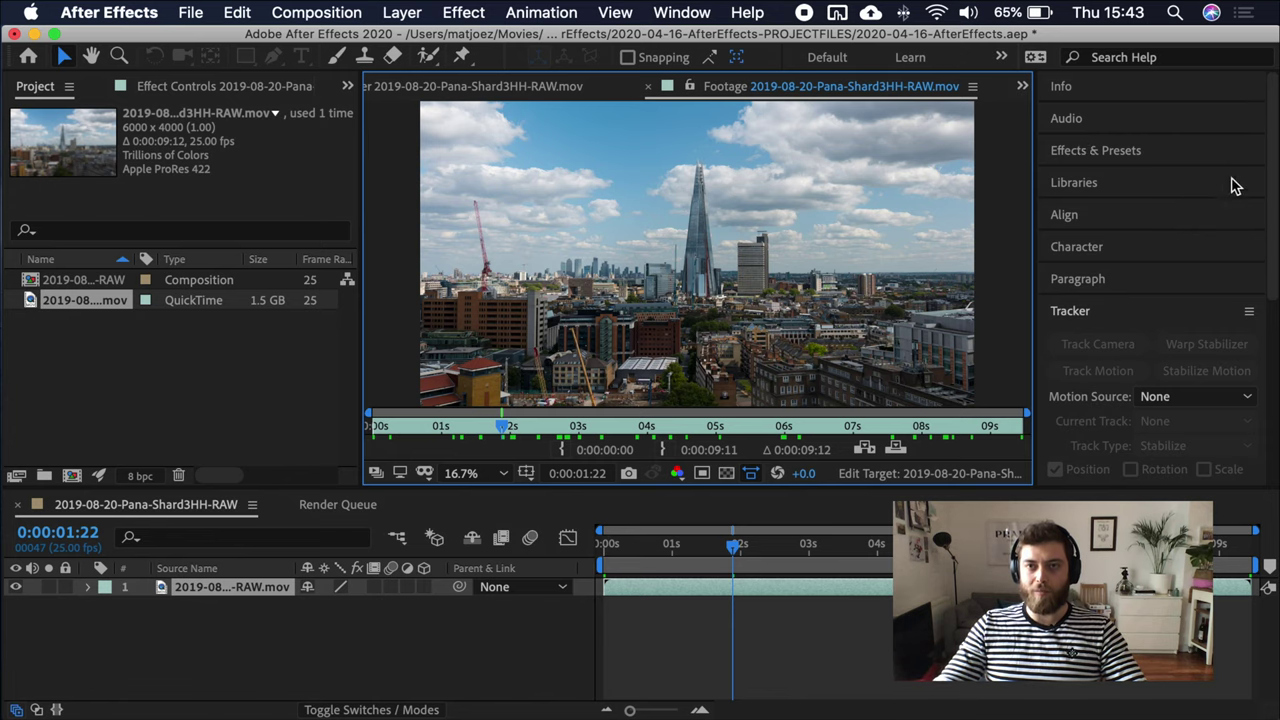
# Step: Expand and collapse the Info, Audio and Effects & Presets panels
pyautogui.click(1197, 87)
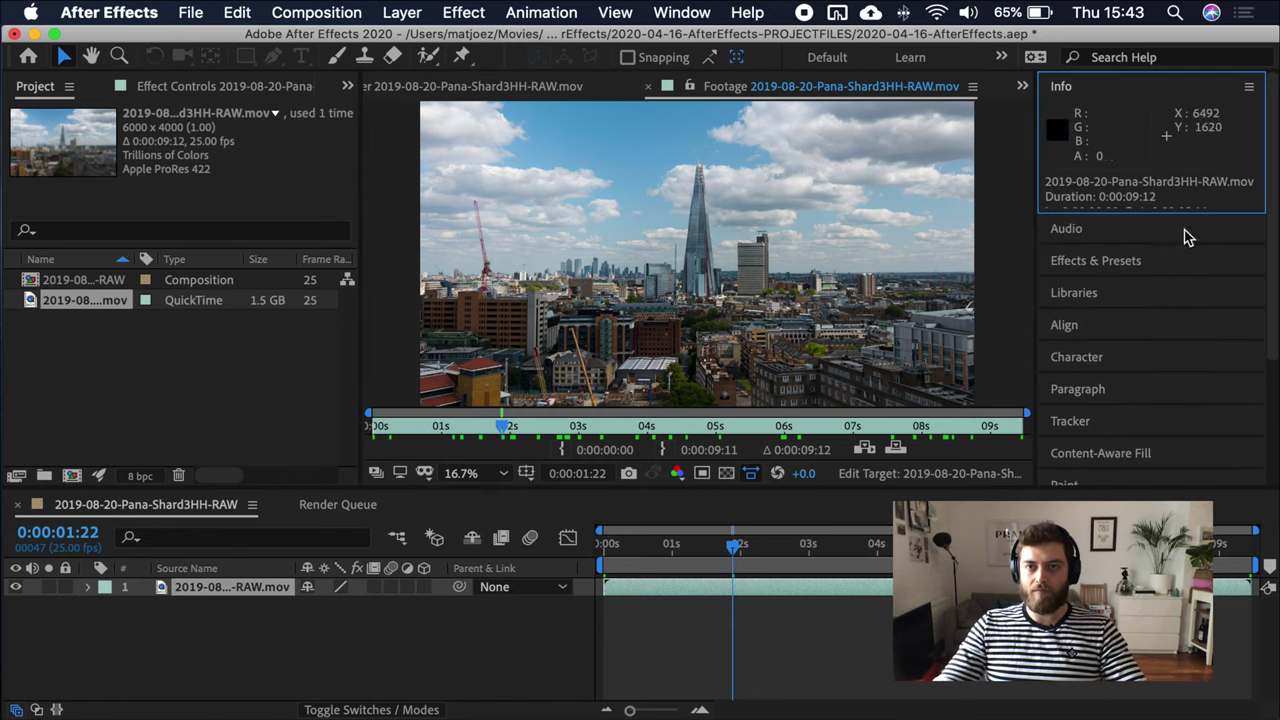
pyautogui.click(1200, 234)
pyautogui.click(1200, 118)
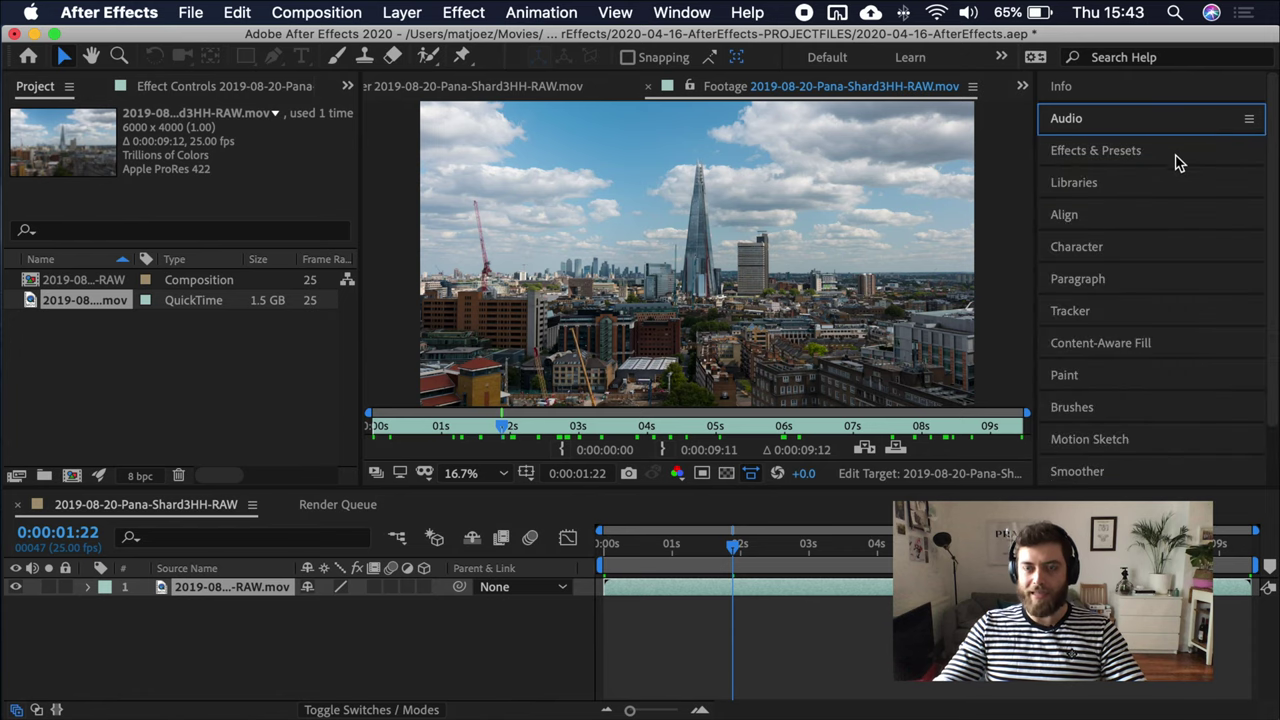
pyautogui.click(1175, 152)
pyautogui.click(1058, 256)
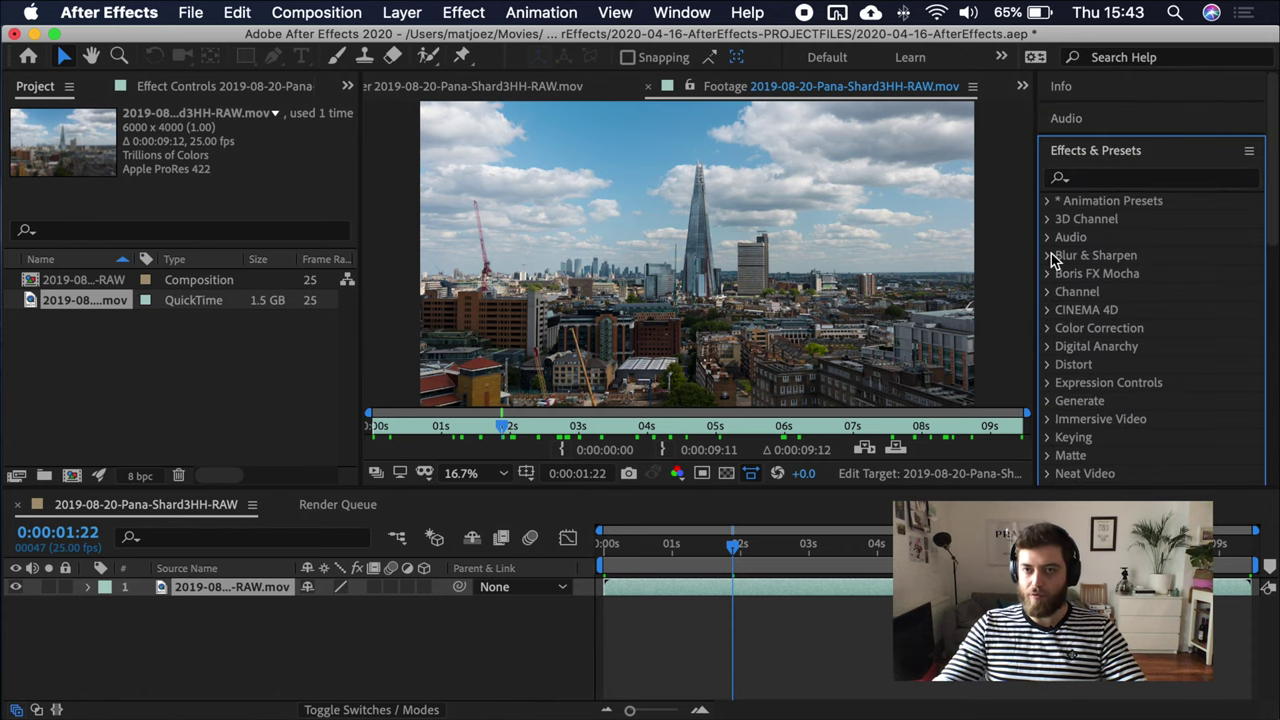
pyautogui.click(1190, 168)
pyautogui.click(1189, 167)
pyautogui.click(1152, 150)
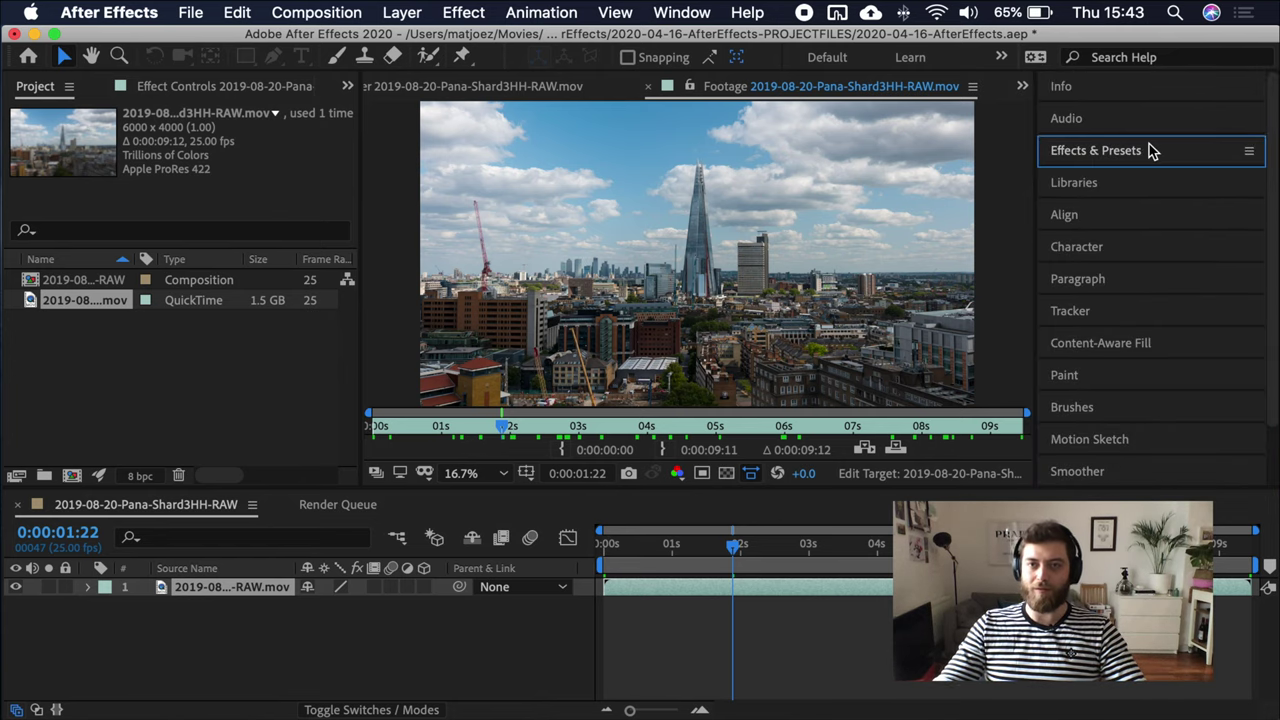
# Step: Set the Libraries panel search scope to Adobe Stock
pyautogui.click(1177, 183)
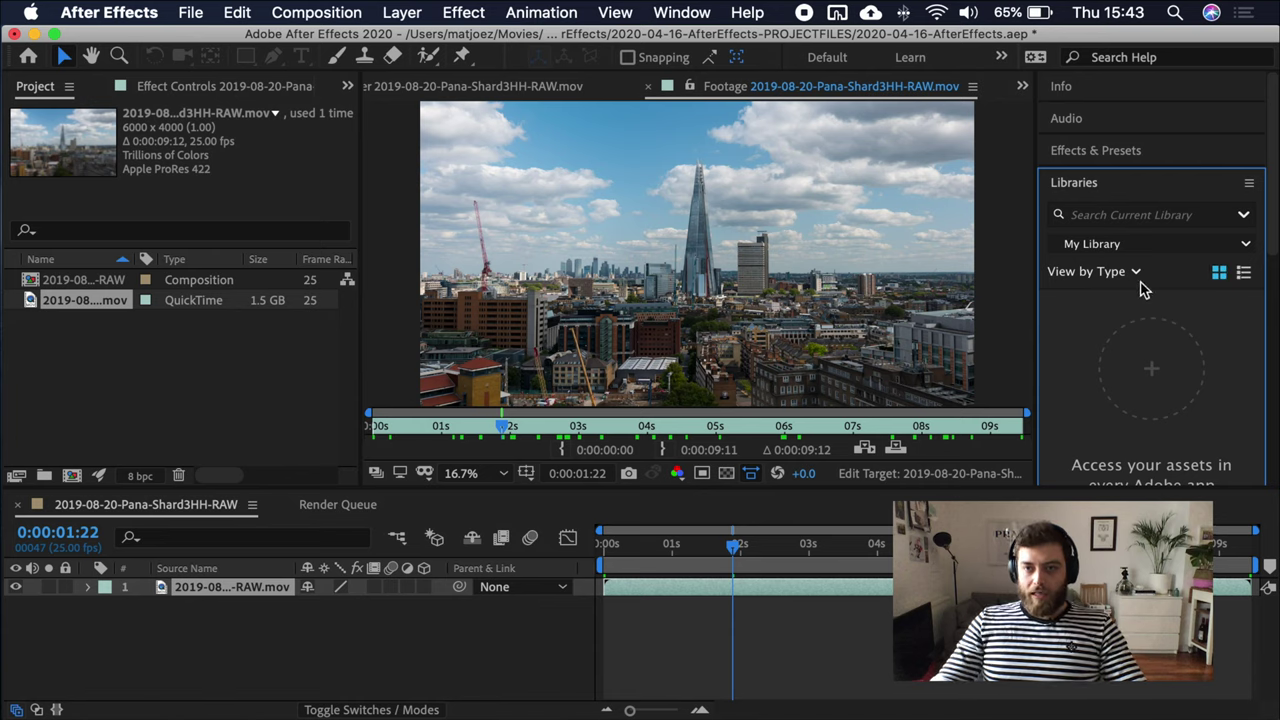
pyautogui.click(1246, 216)
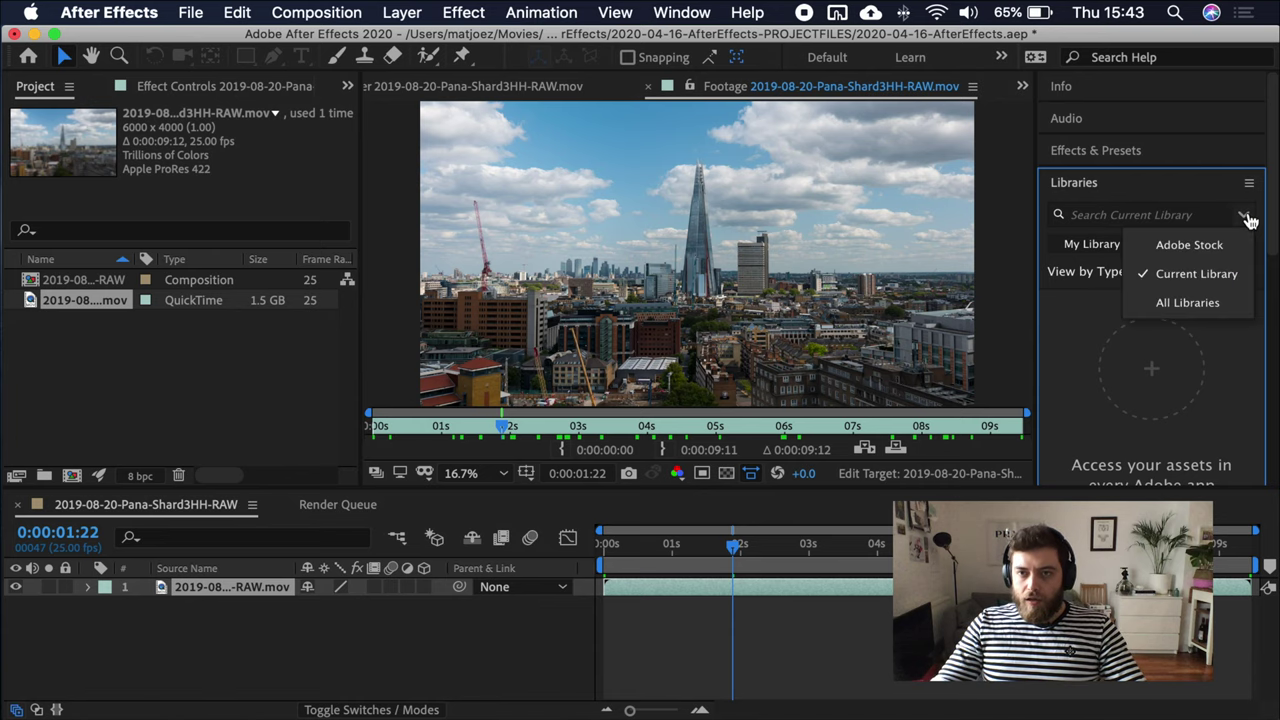
pyautogui.click(1246, 216)
pyautogui.click(1246, 216)
pyautogui.click(1195, 245)
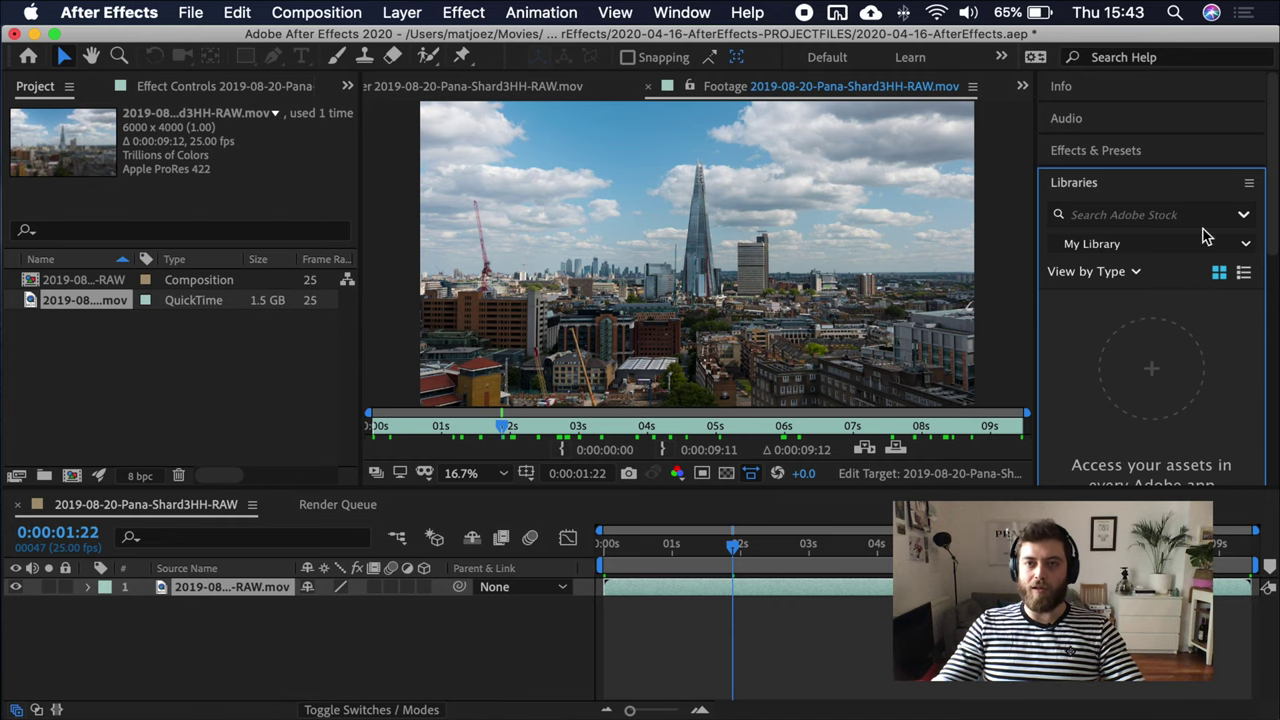
pyautogui.click(1171, 192)
# Step: Expand the Tracker panel to show the motion tracking and stabilizing tools
pyautogui.click(1196, 229)
pyautogui.scroll(-2, 1206, 236)
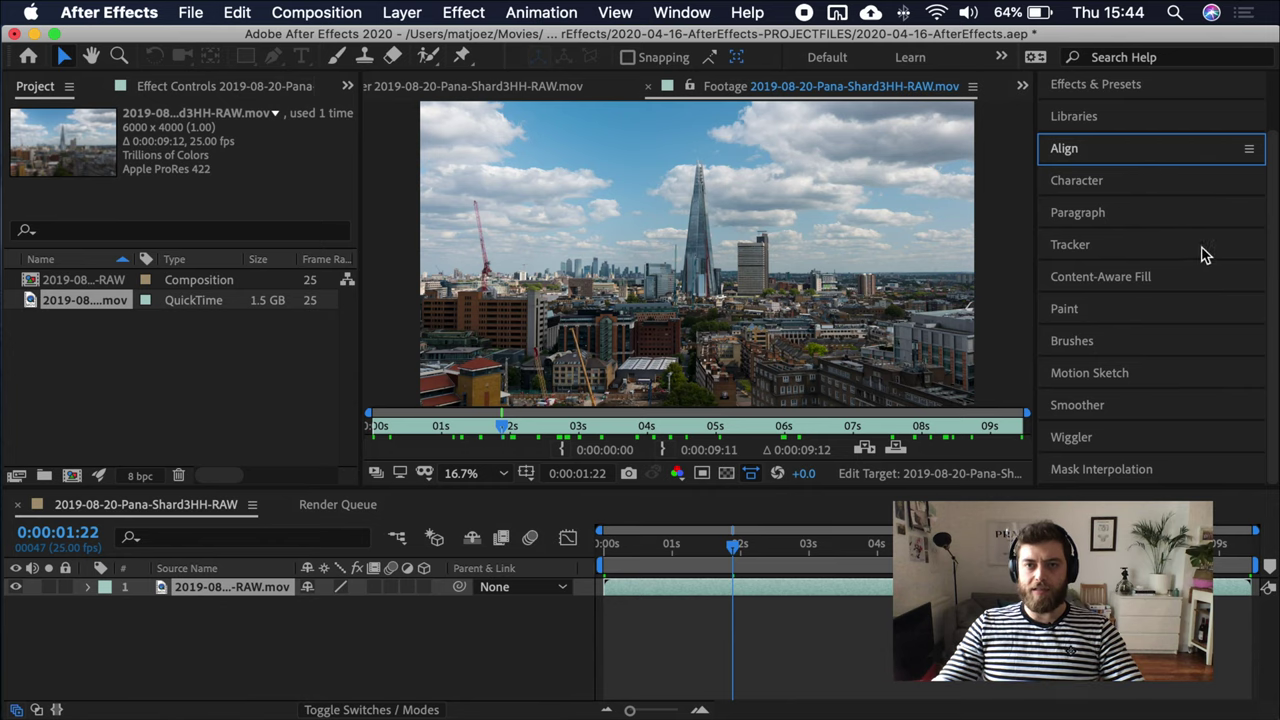
pyautogui.click(1200, 249)
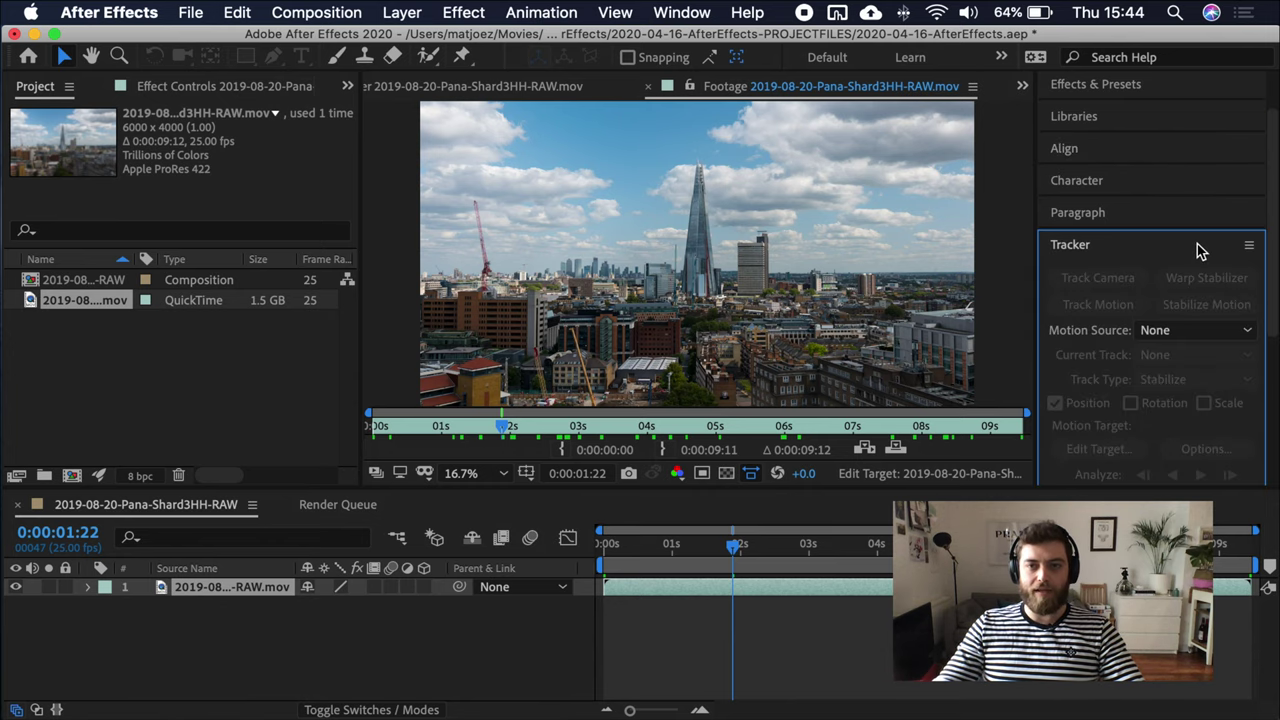
# Step: Apply Warp Stabilizer to the Shard layer with Result set to No Motion, cancelling the analysis
pyautogui.doubleClick(658, 588)
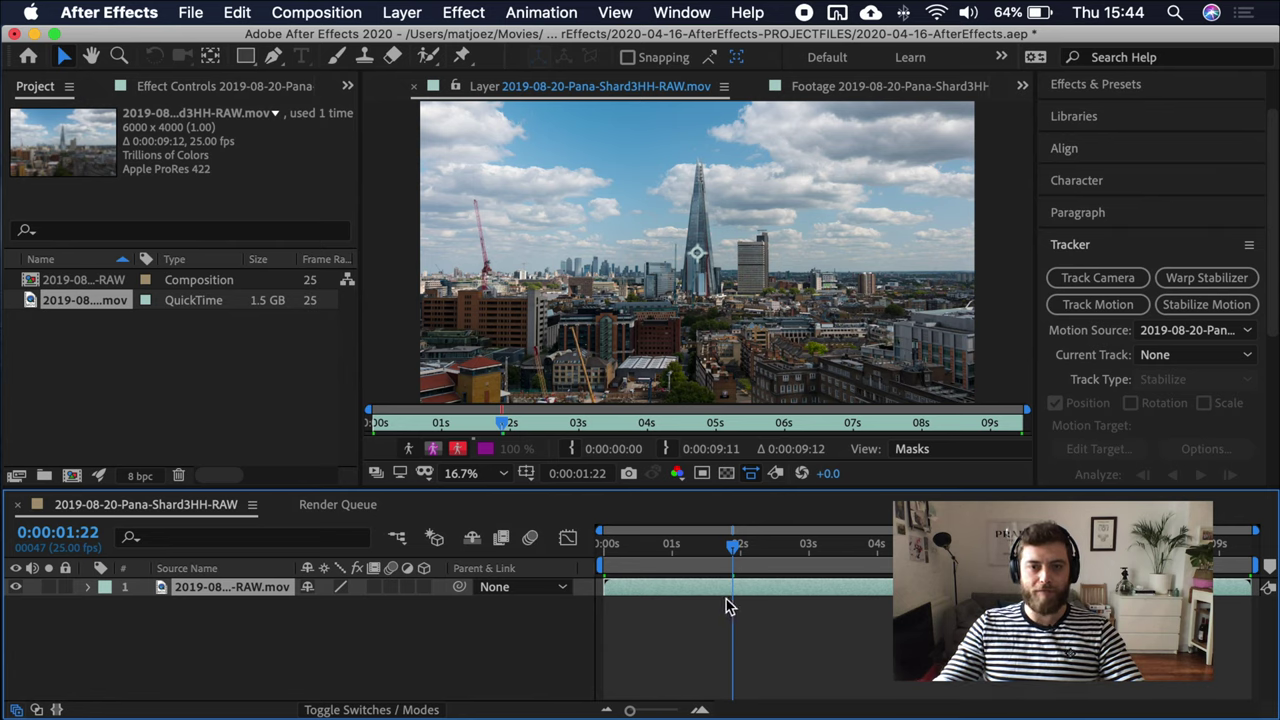
pyautogui.click(1222, 278)
pyautogui.click(265, 204)
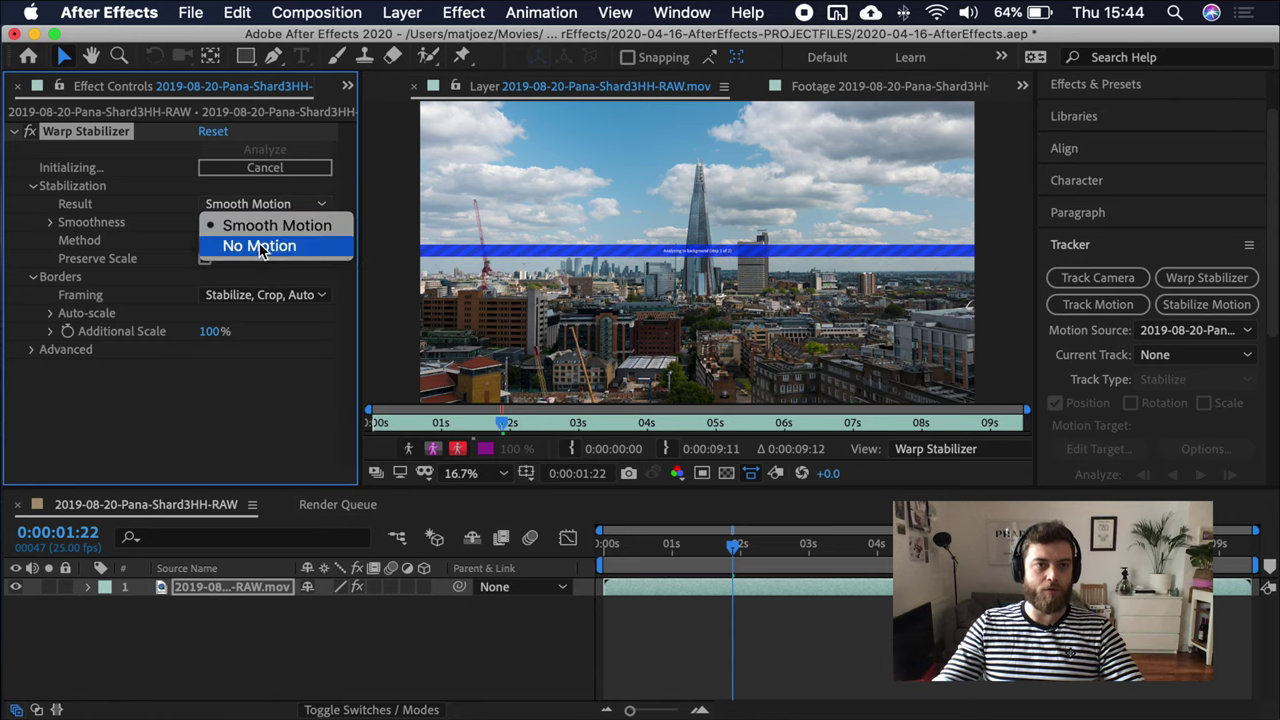
pyautogui.click(263, 246)
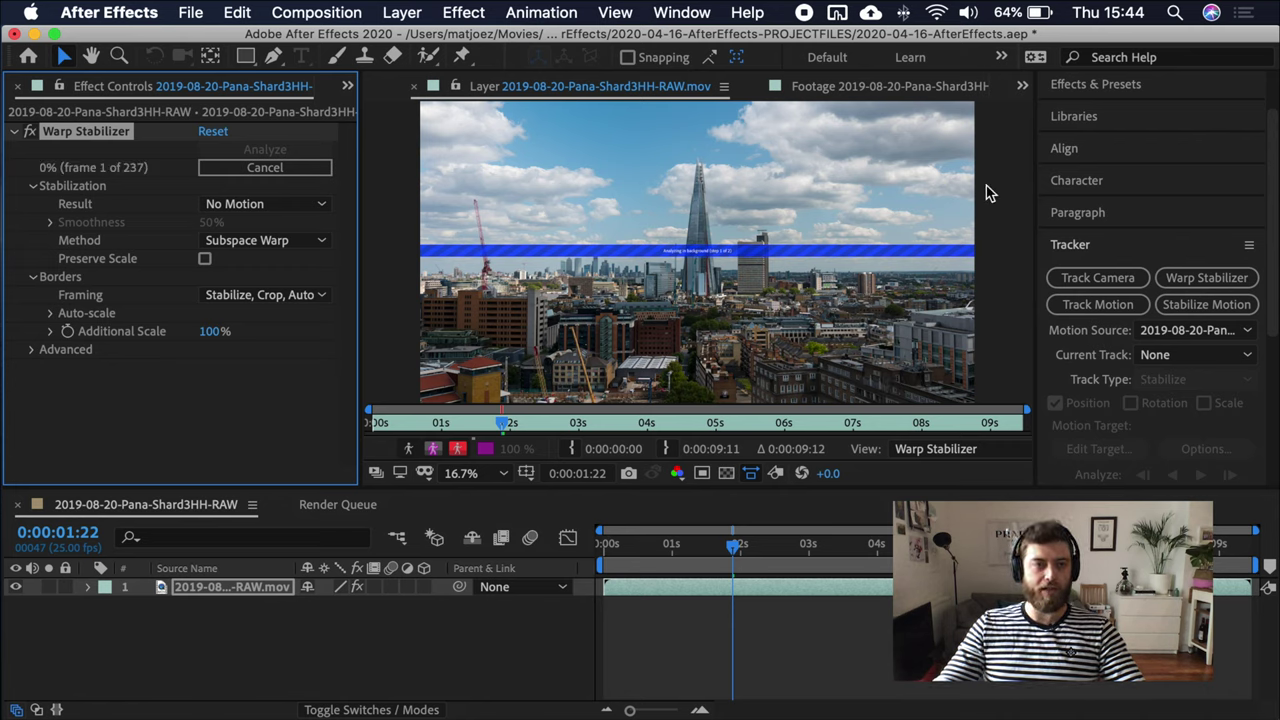
pyautogui.click(300, 168)
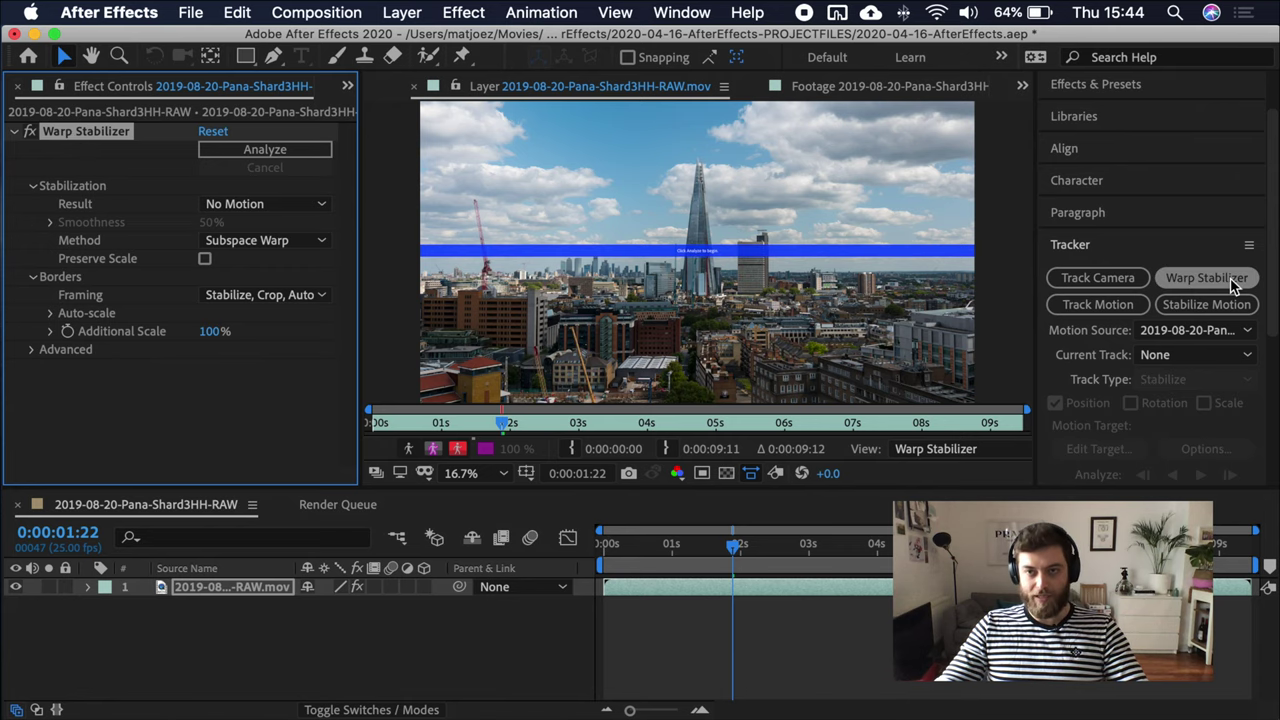
pyautogui.scroll(2, 1175, 220)
pyautogui.click(1142, 152)
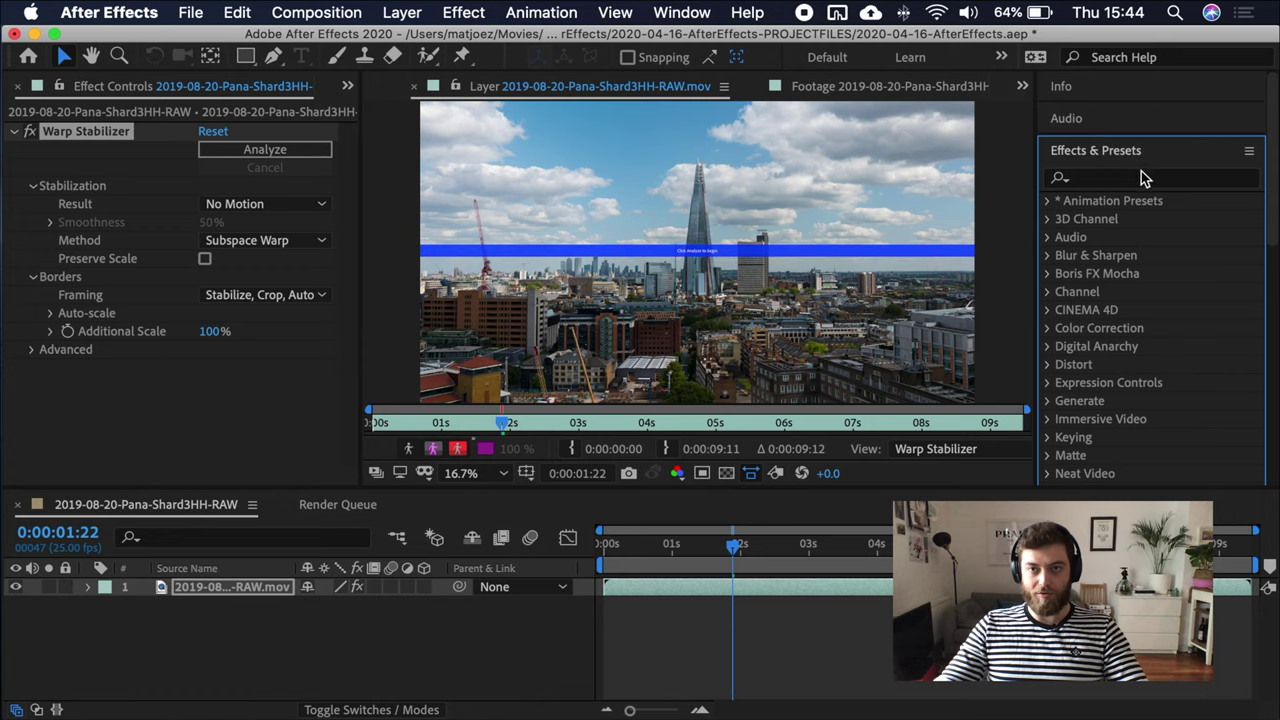
# Step: Search 'warp s' in Effects & Presets and add a second Warp Stabilizer, dismissing the warning
pyautogui.click(1142, 180)
pyautogui.write('warp')
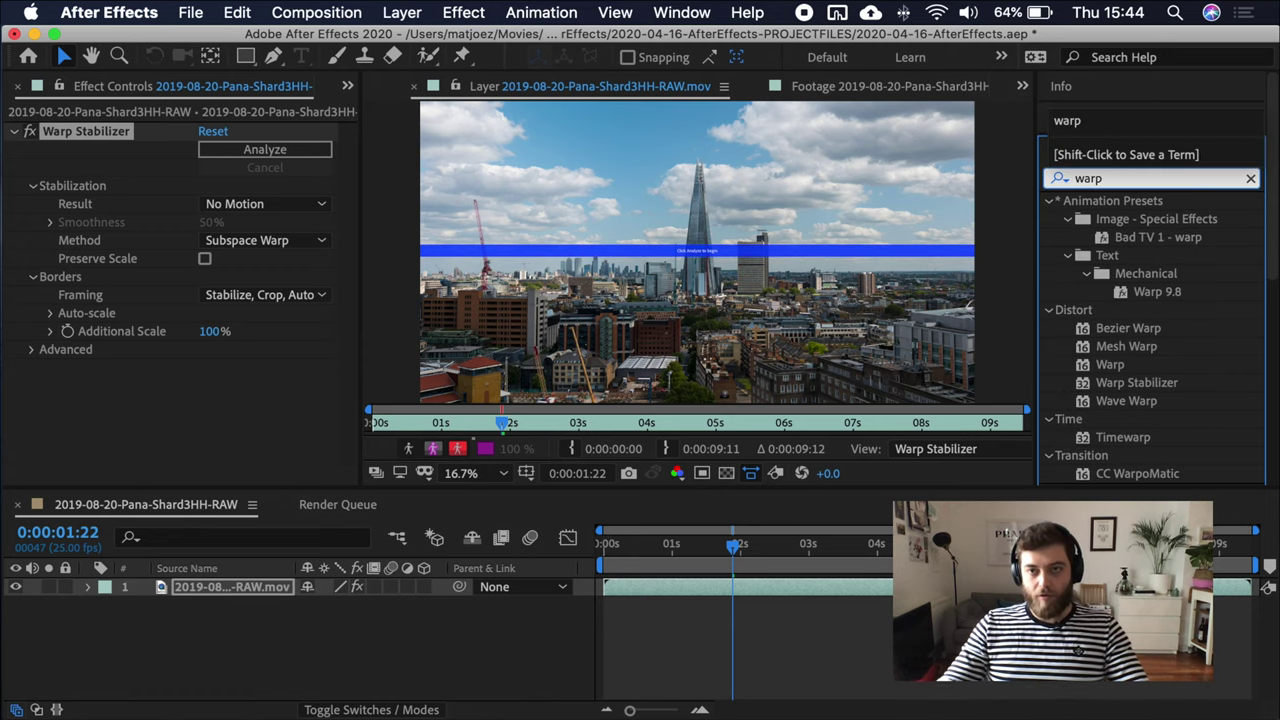
pyautogui.write(' stab')
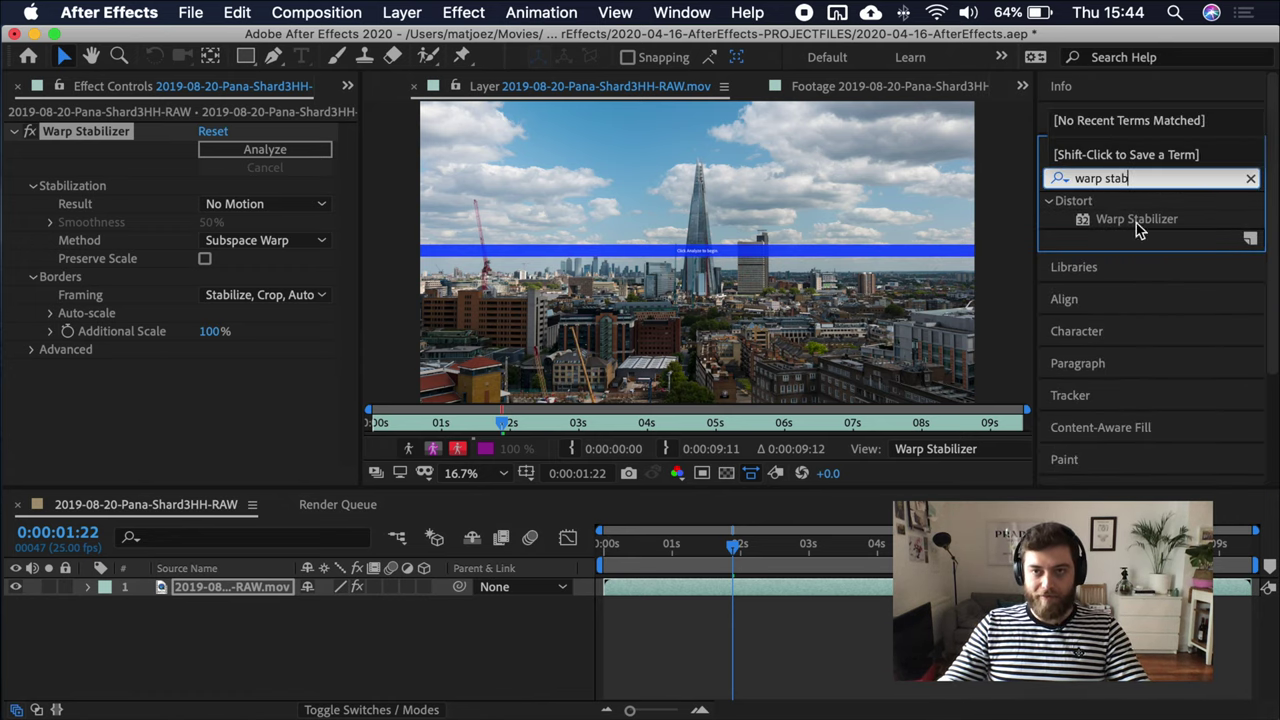
pyautogui.click(1131, 222)
pyautogui.moveTo(1080, 230); pyautogui.dragTo(845, 171)
pyautogui.click(680, 458)
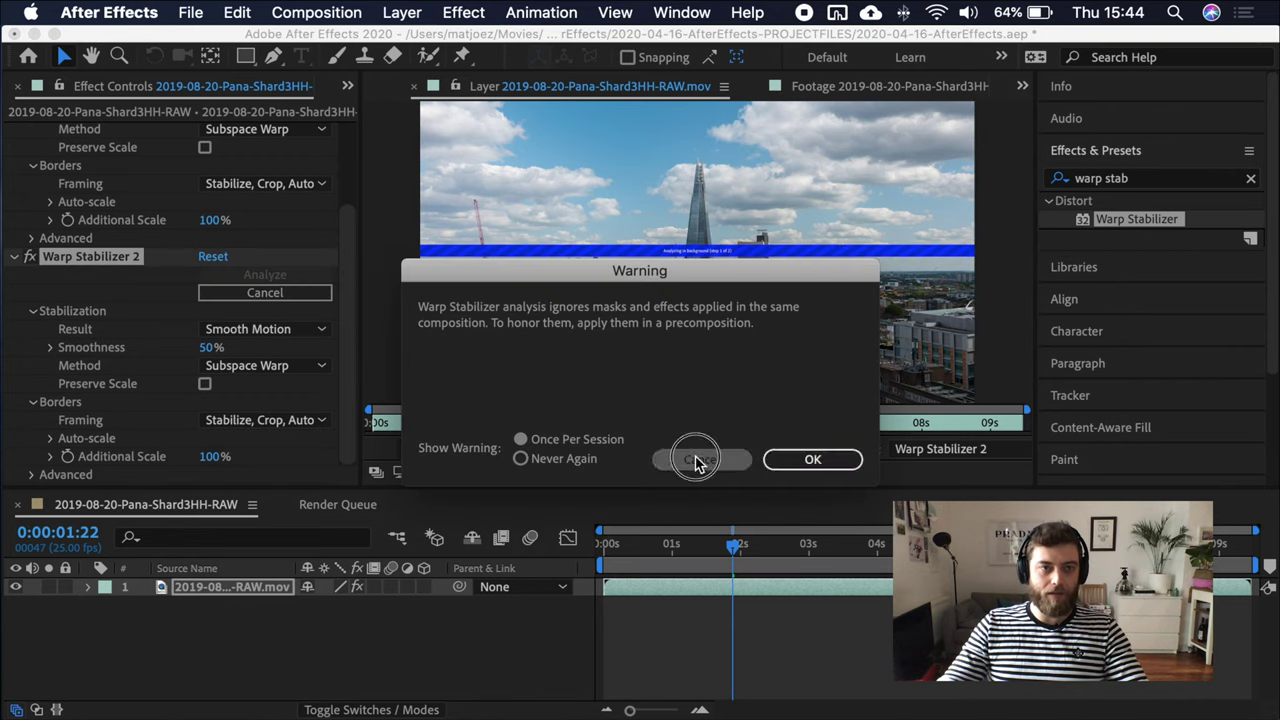
# Step: Delete both Warp Stabilizer effects from the Shard layer
pyautogui.click(81, 132)
pyautogui.press('Delete')
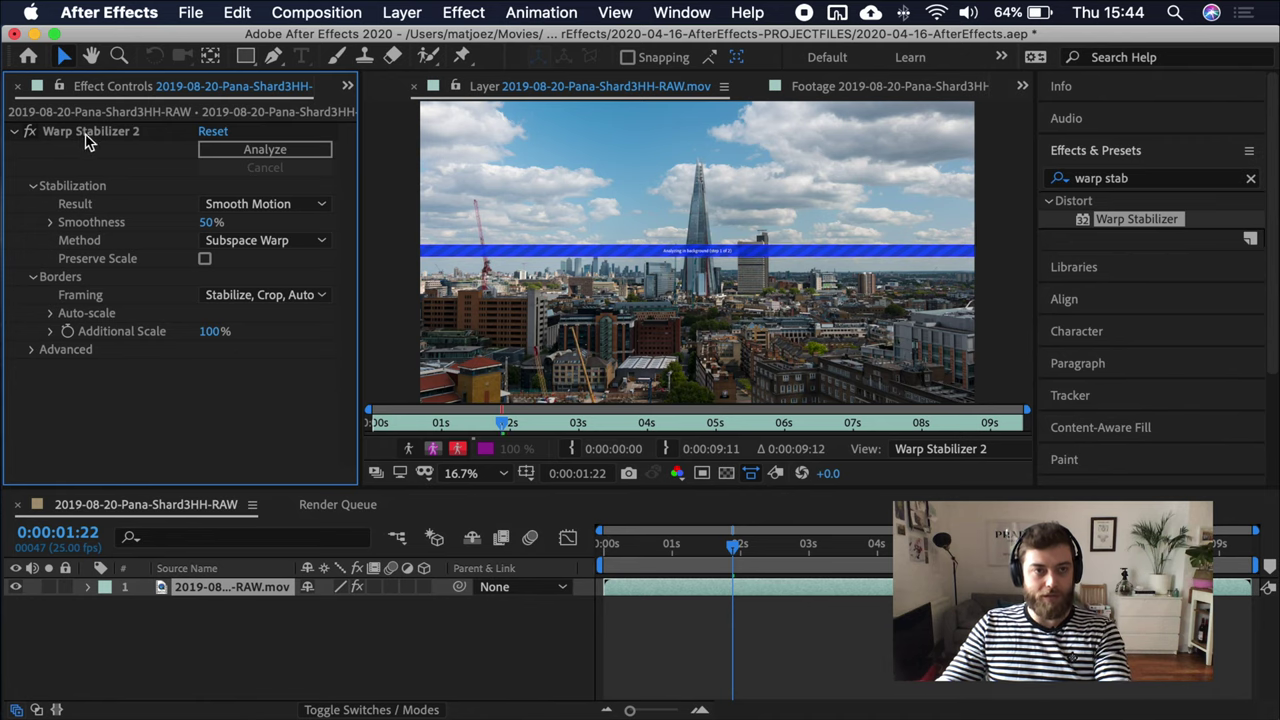
pyautogui.click(86, 133)
pyautogui.press('Delete')
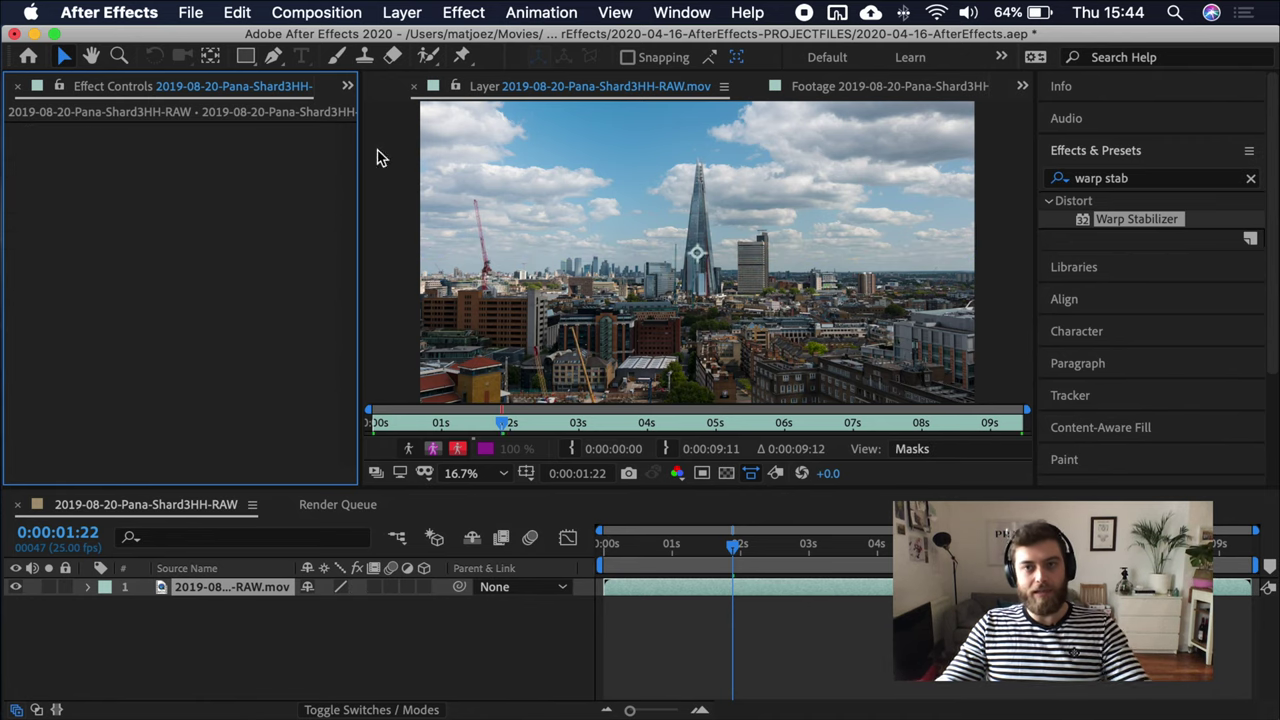
pyautogui.click(1214, 148)
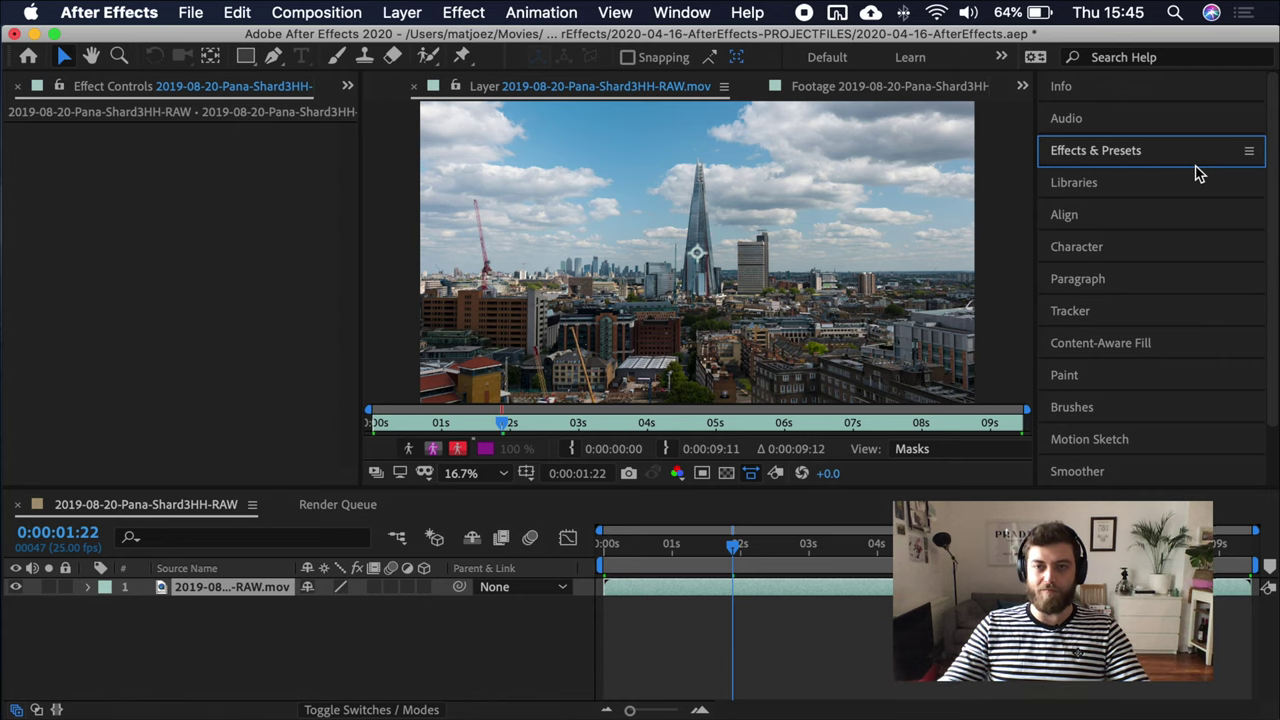
pyautogui.click(1163, 355)
pyautogui.scroll(-5, 1186, 349)
pyautogui.scroll(5, 1188, 351)
pyautogui.click(1183, 347)
pyautogui.scroll(-2, 1200, 342)
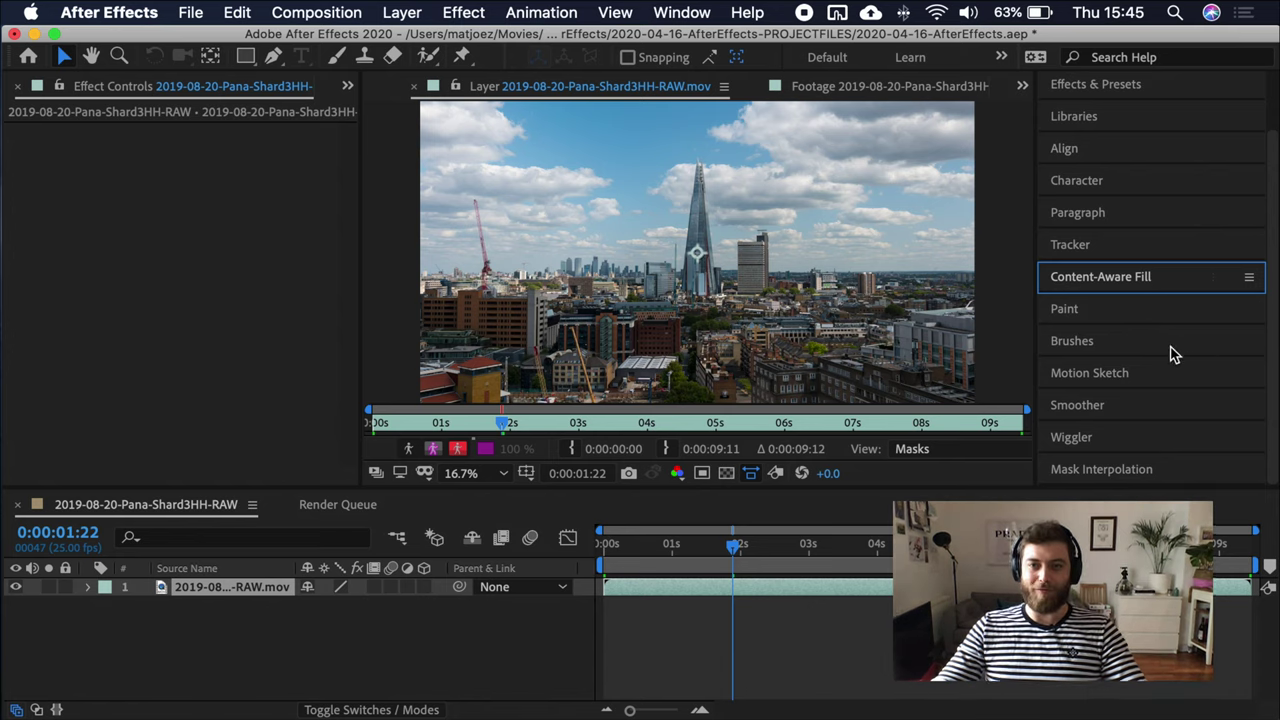
pyautogui.scroll(2, 1192, 466)
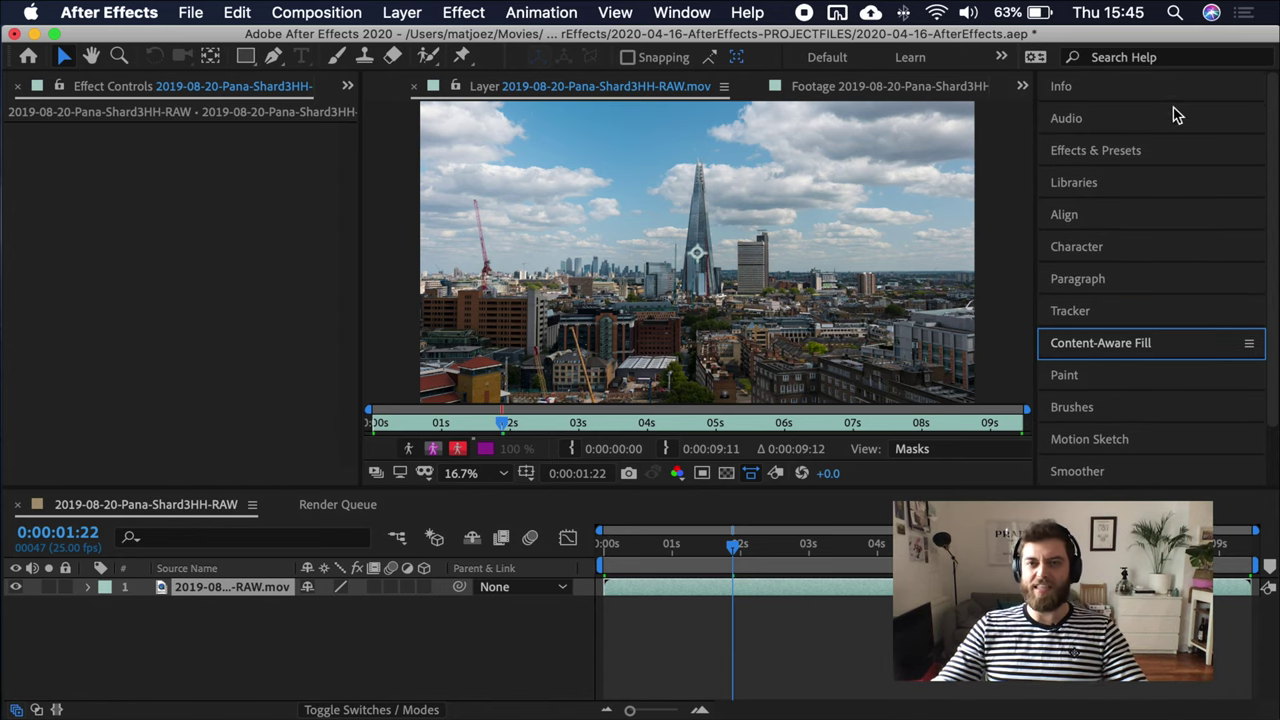
pyautogui.click(1198, 88)
pyautogui.click(1192, 88)
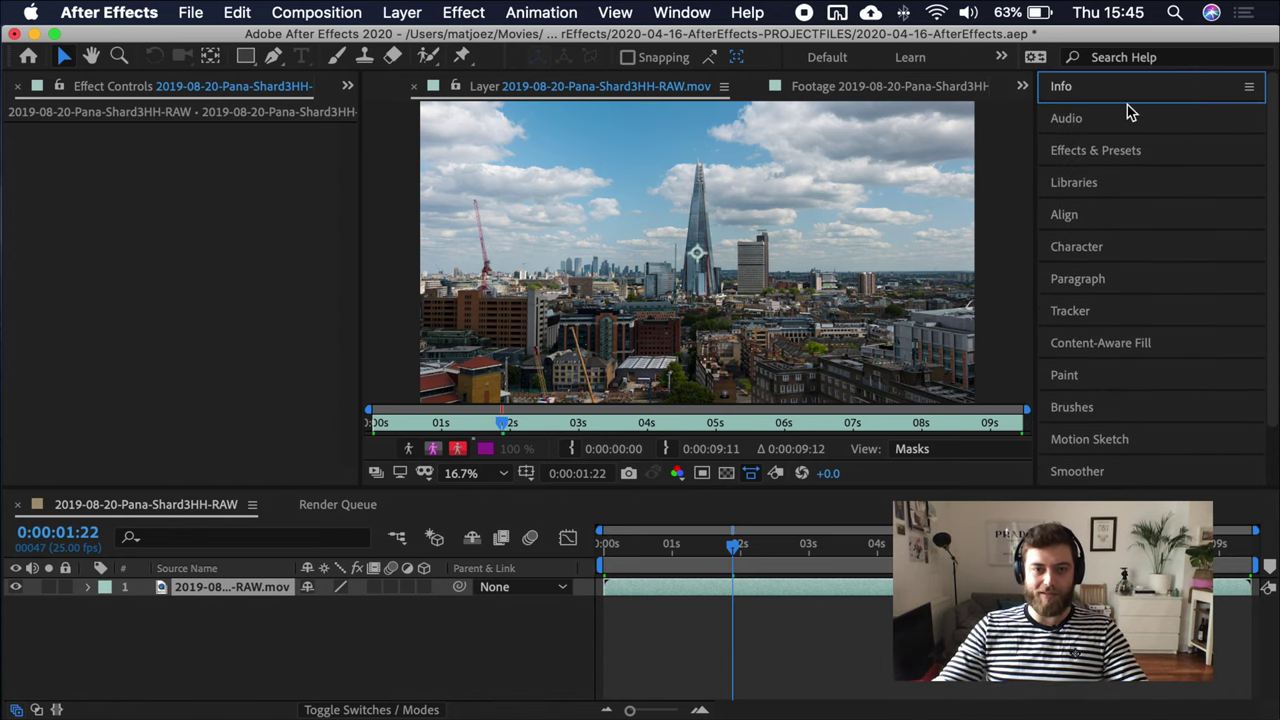
pyautogui.click(860, 622)
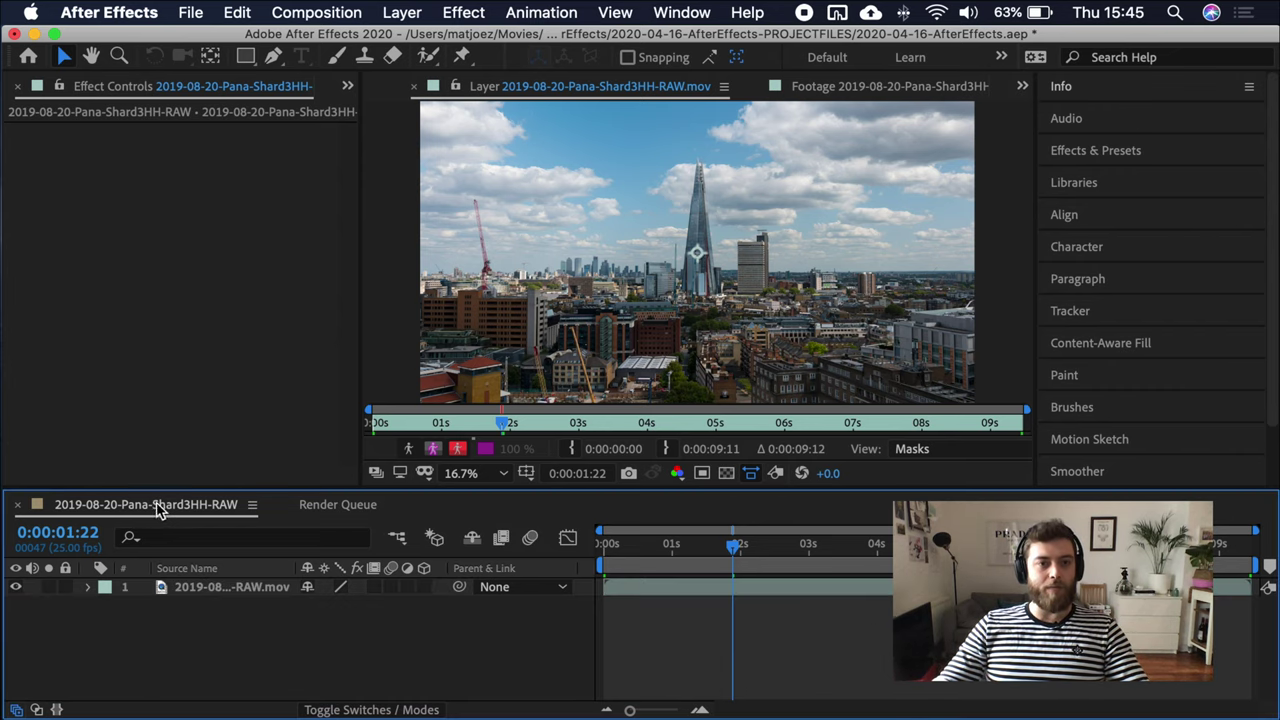
# Step: Open the 2019-08-20-Pana-Shard3HH-RAW composition from the Project panel
pyautogui.click(337, 506)
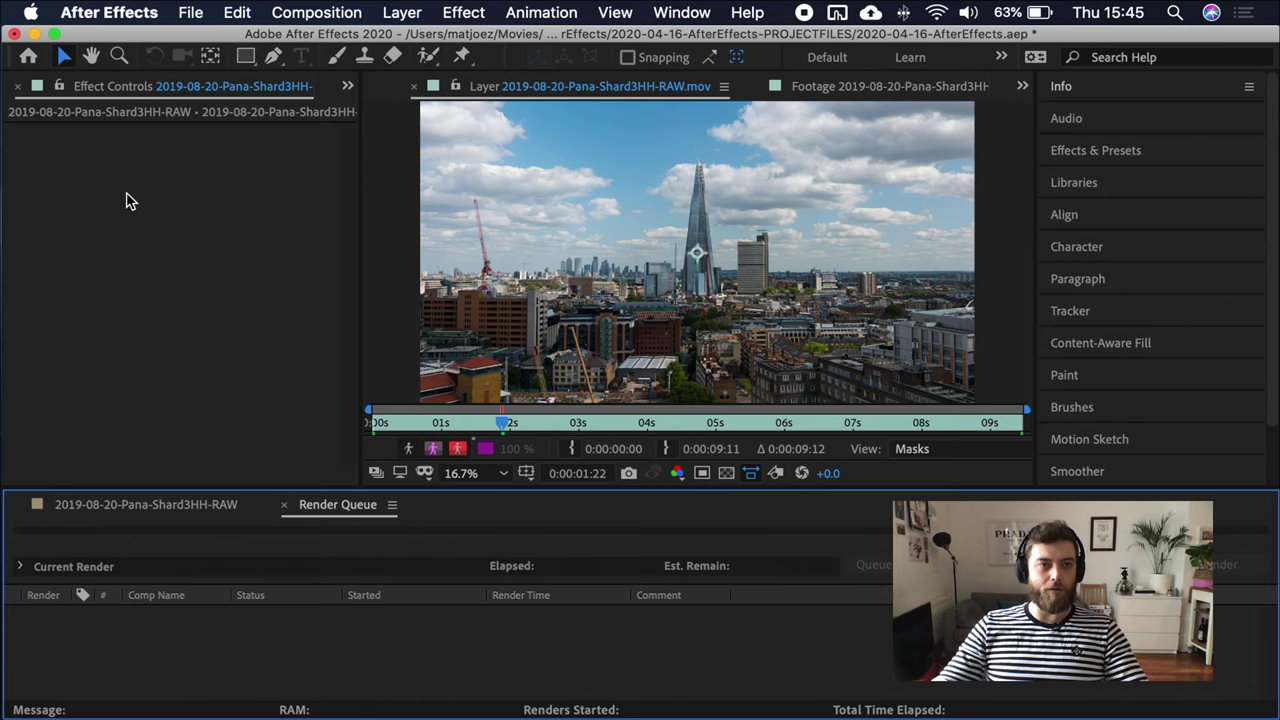
pyautogui.press('\\')
pyautogui.press('super+0')
pyautogui.doubleClick(84, 281)
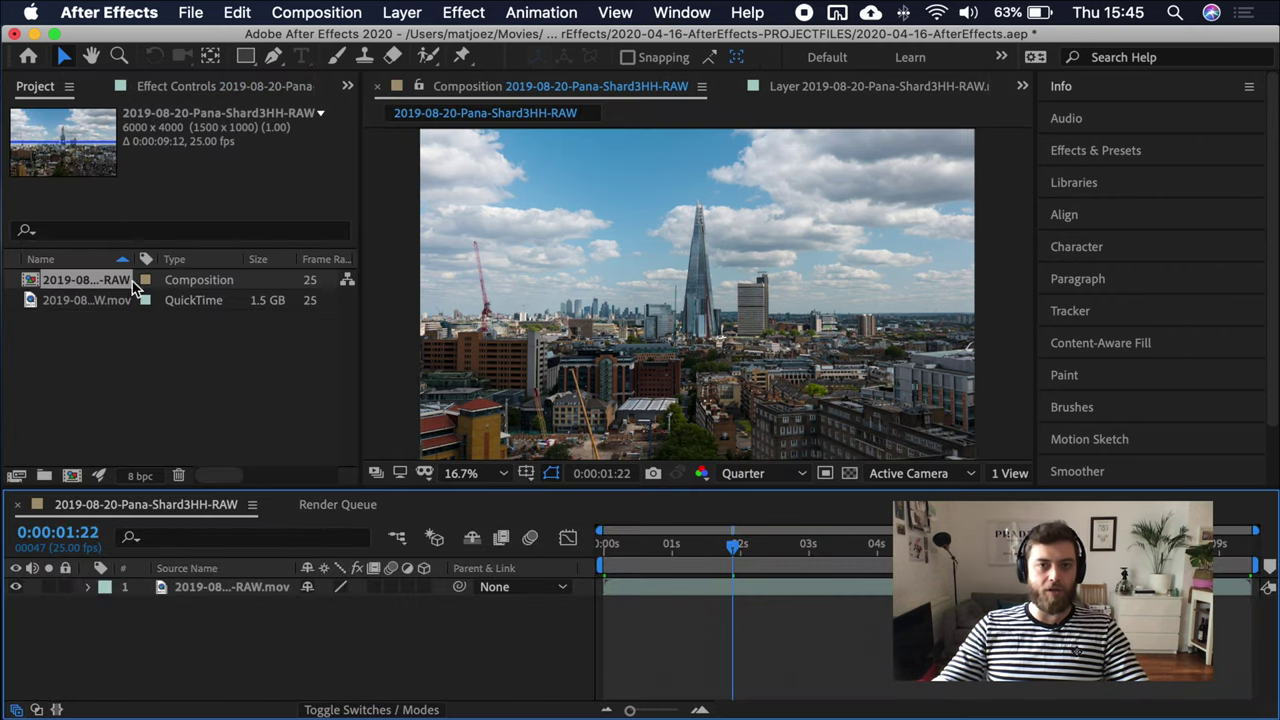
pyautogui.click(191, 12)
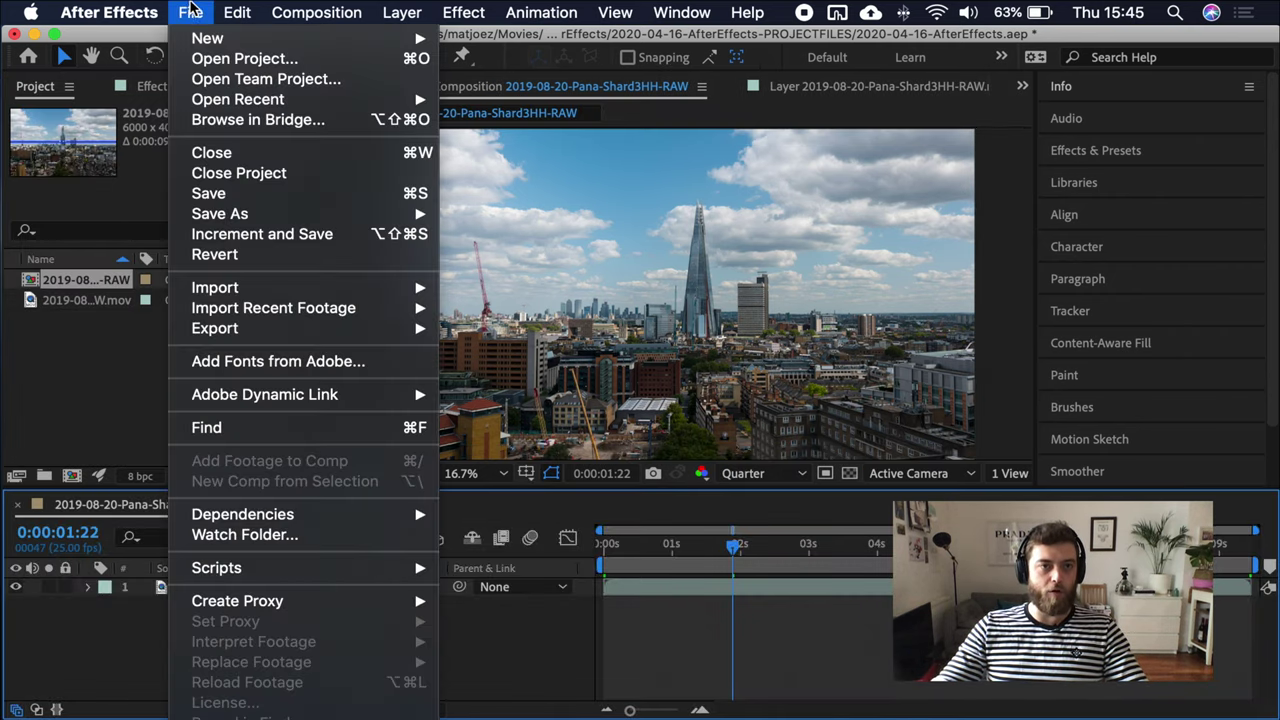
pyautogui.moveTo(241, 305)
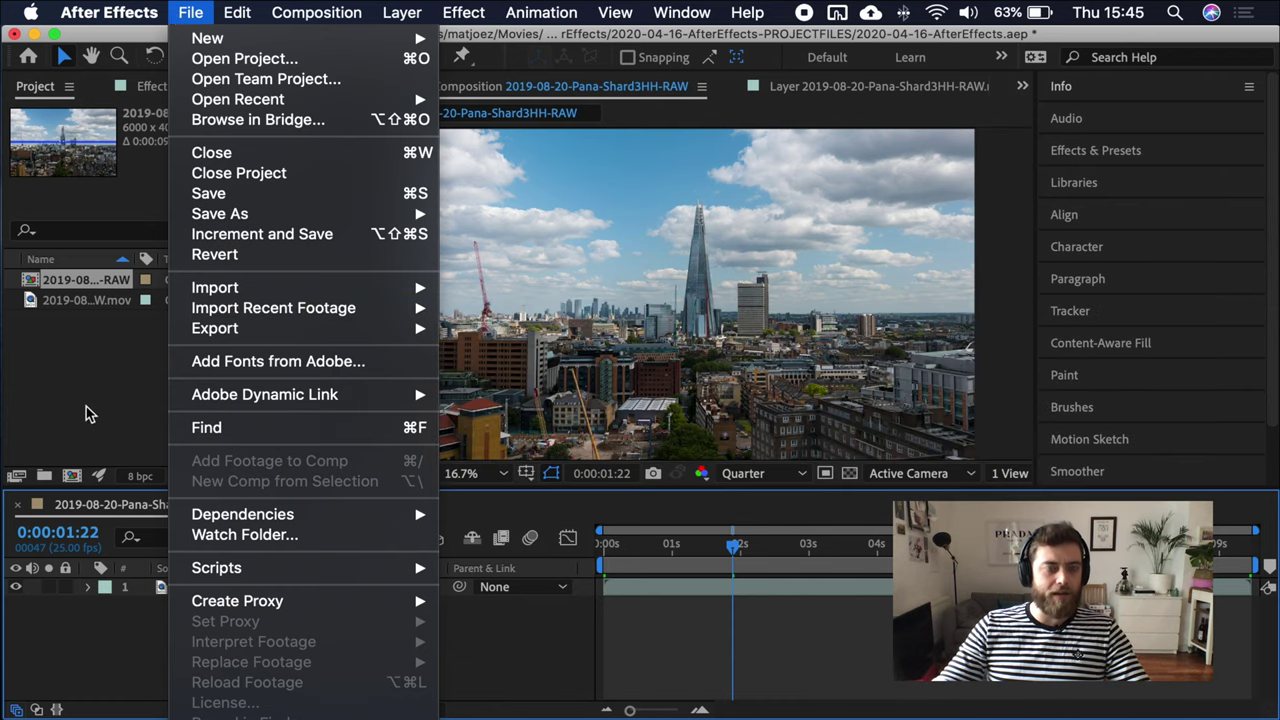
pyautogui.click(82, 402)
# Step: Add the composition to the Render Queue with Best Settings
pyautogui.press('super+m')
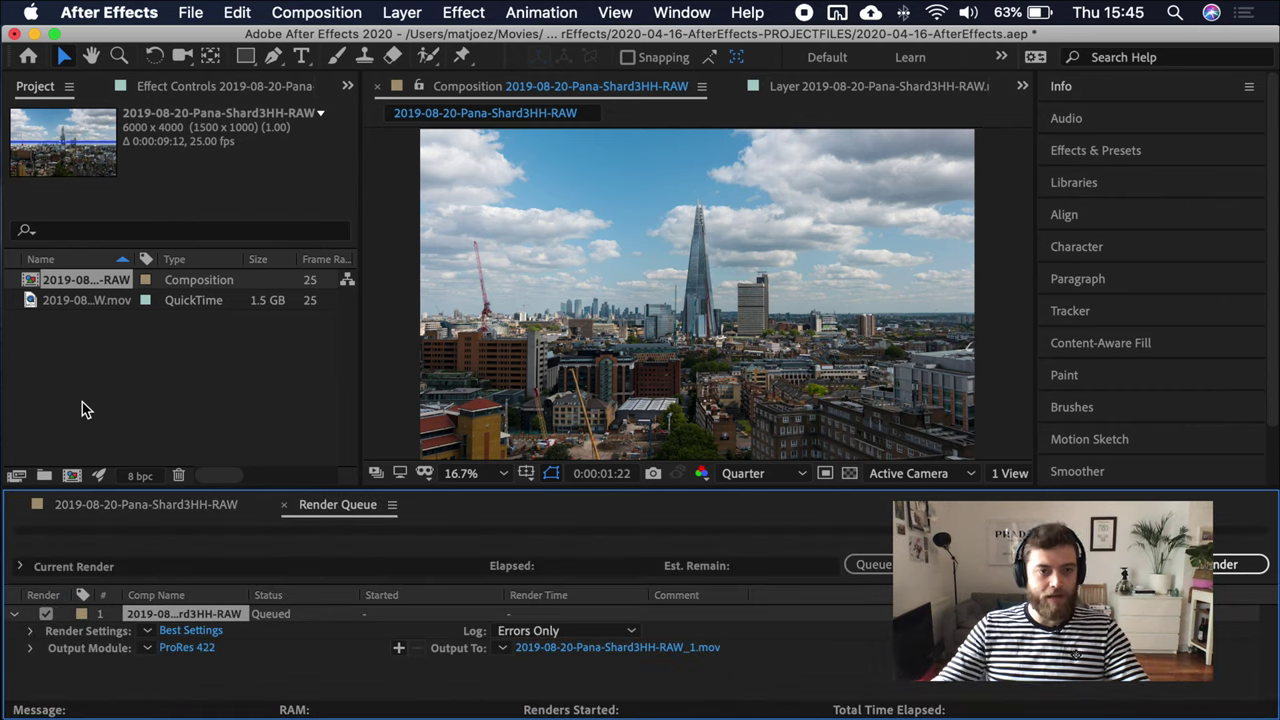
pyautogui.click(147, 631)
pyautogui.click(200, 602)
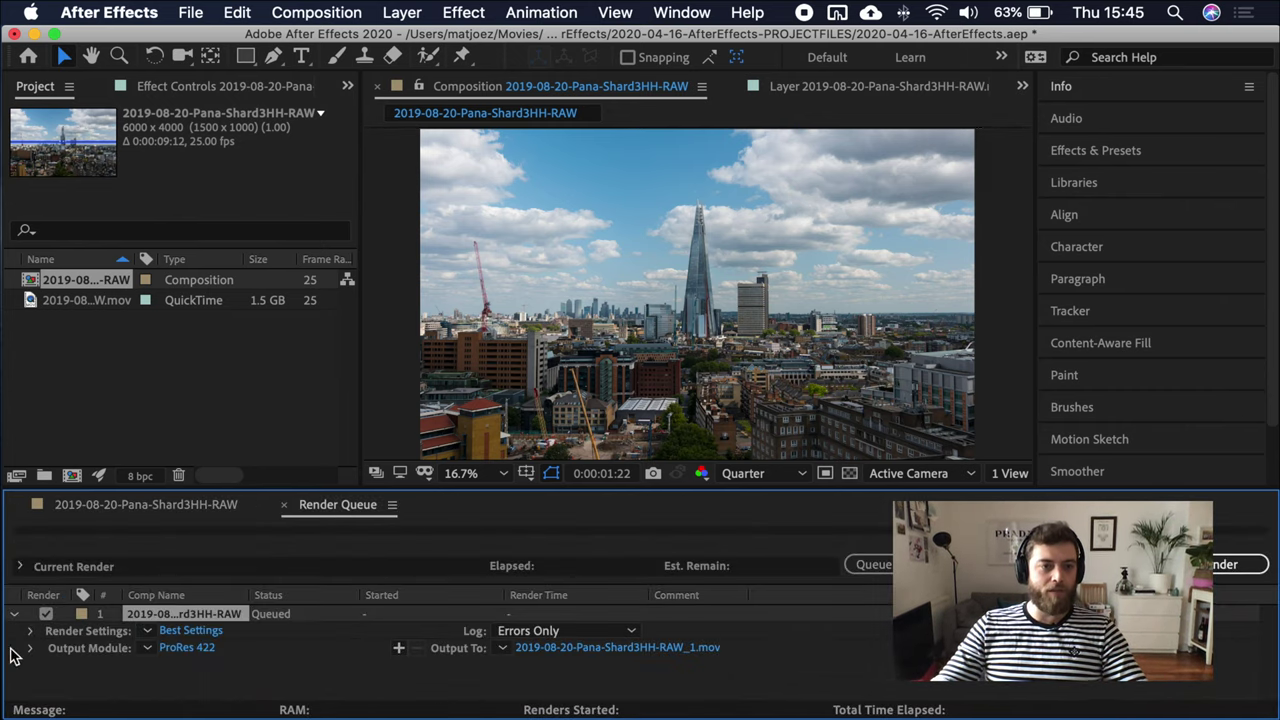
# Step: Set the output module to QuickTime with the Apple ProRes 422 HQ codec
pyautogui.click(180, 648)
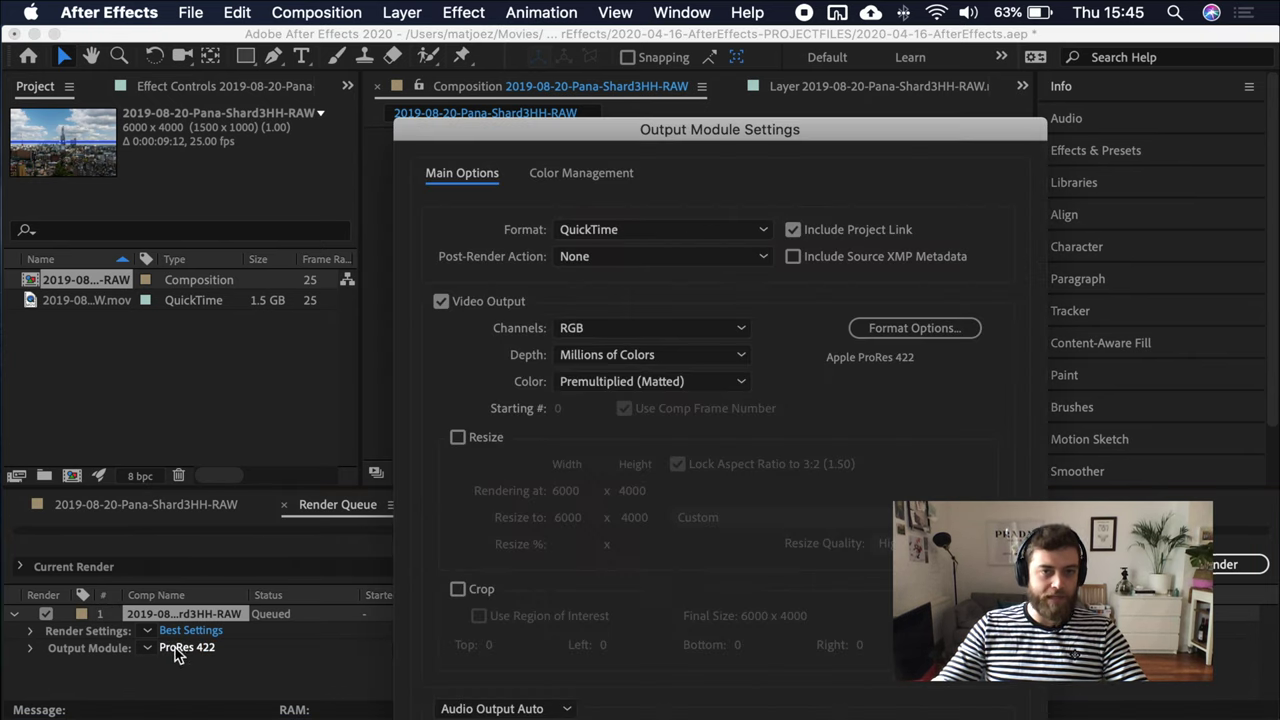
pyautogui.click(912, 328)
pyautogui.click(800, 170)
pyautogui.click(818, 238)
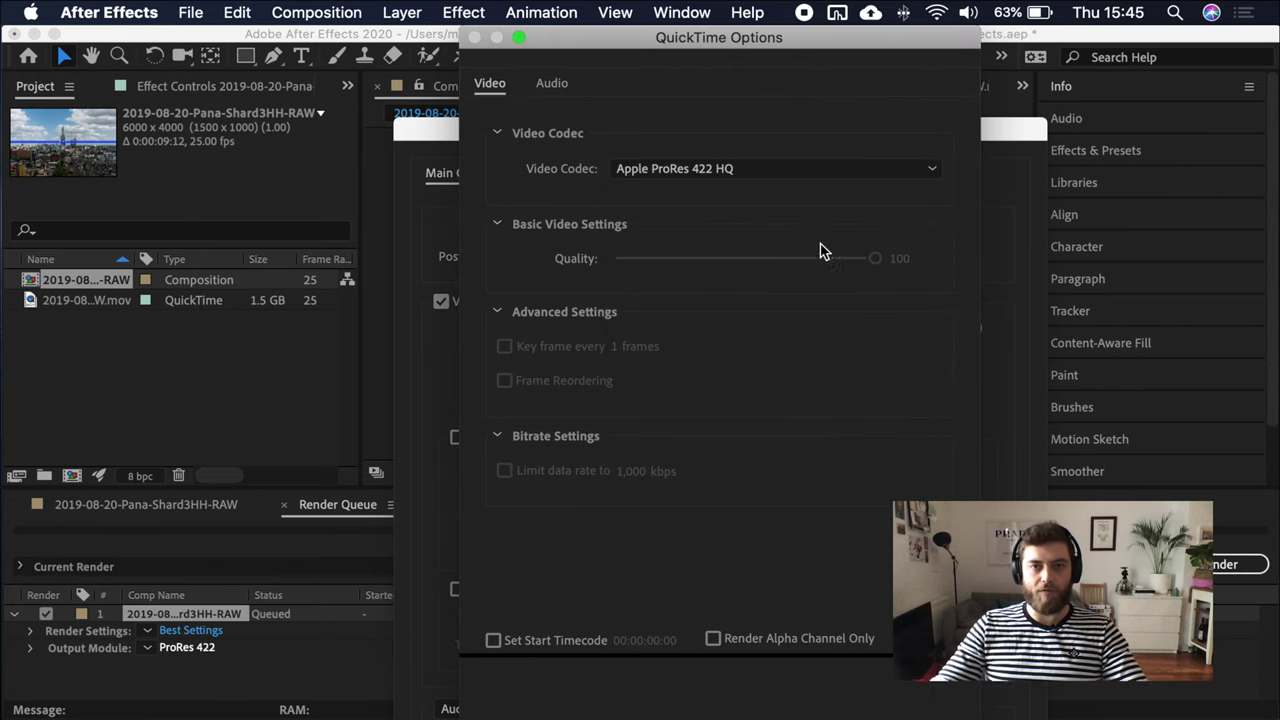
pyautogui.press('Return')
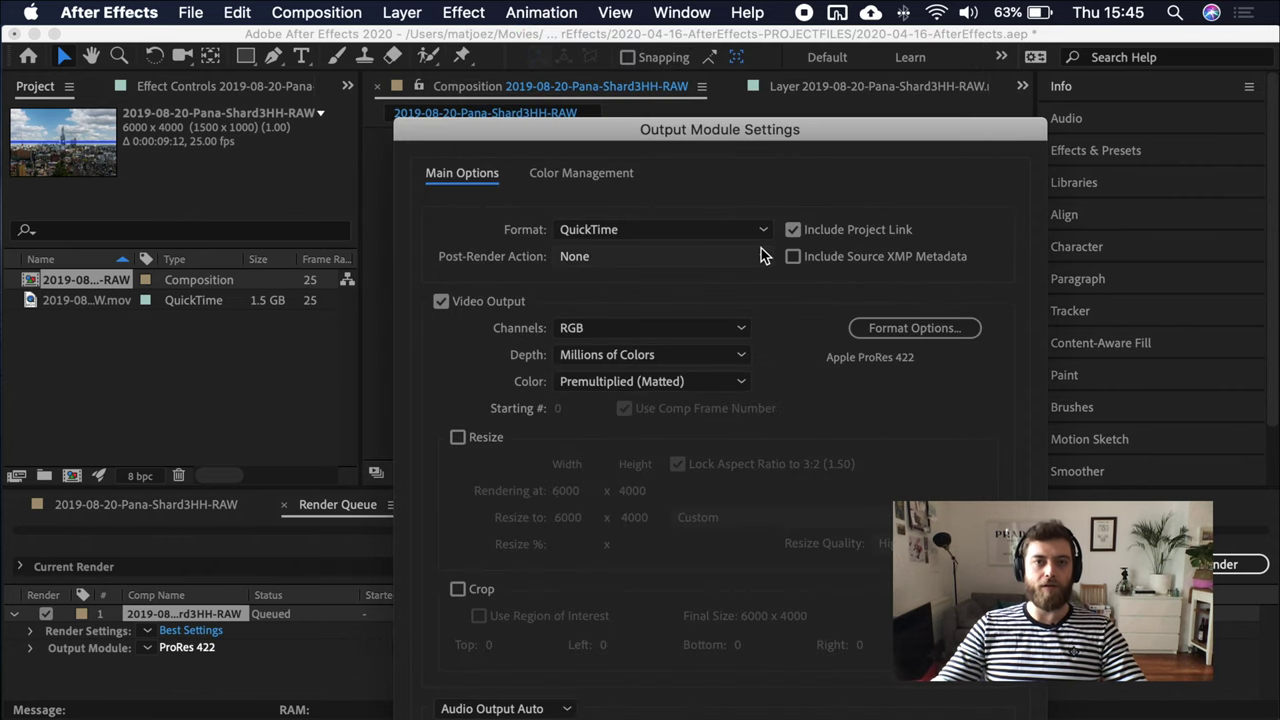
pyautogui.click(763, 232)
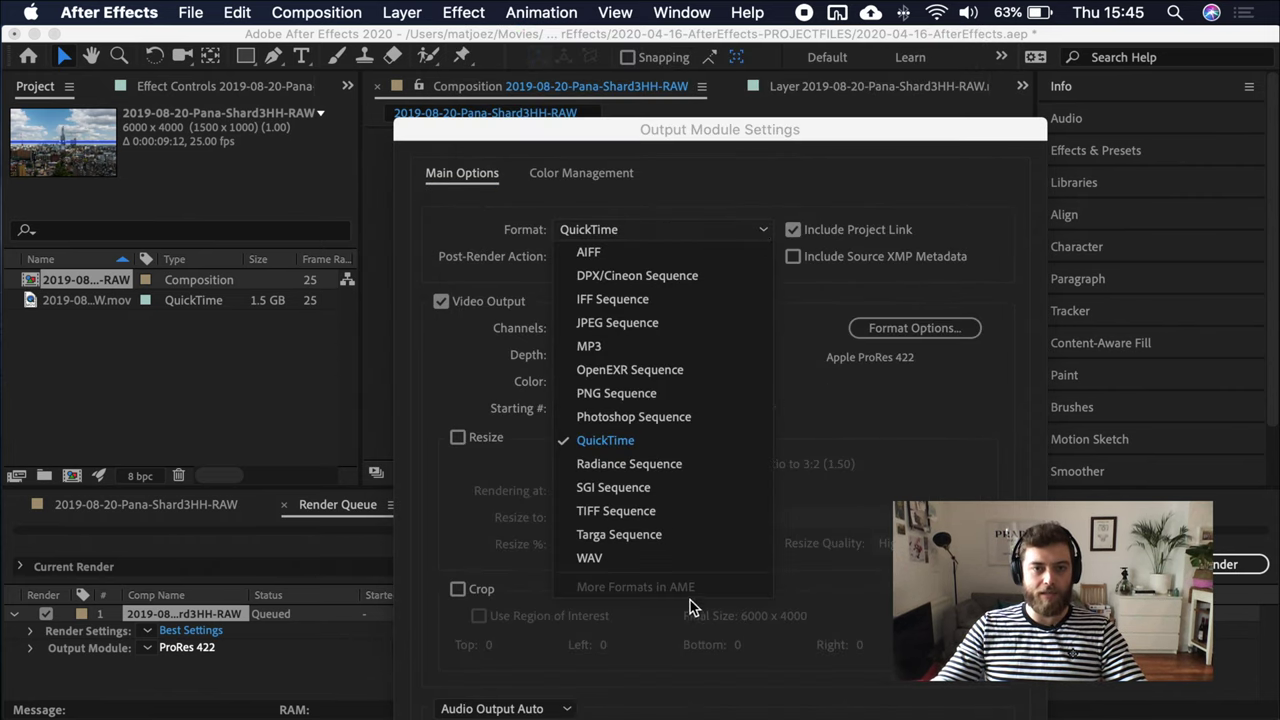
pyautogui.moveTo(904, 129); pyautogui.dragTo(894, 37)
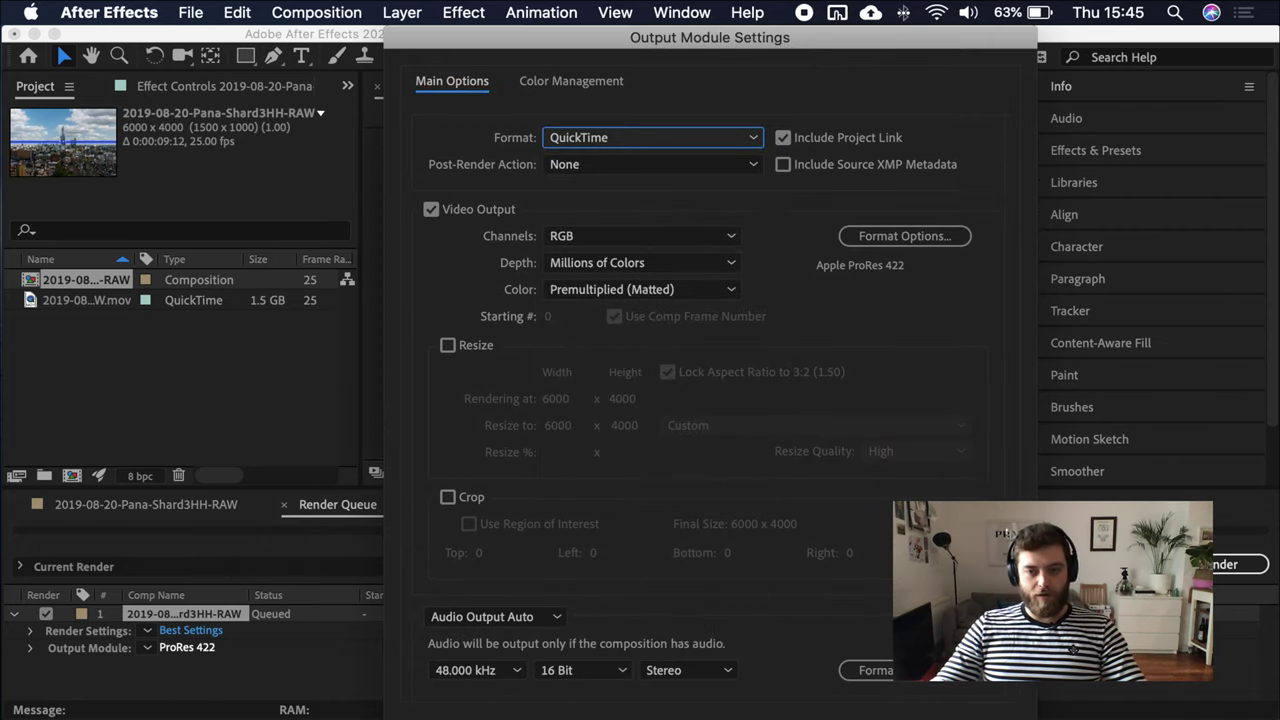
pyautogui.press('Return')
pyautogui.click(296, 684)
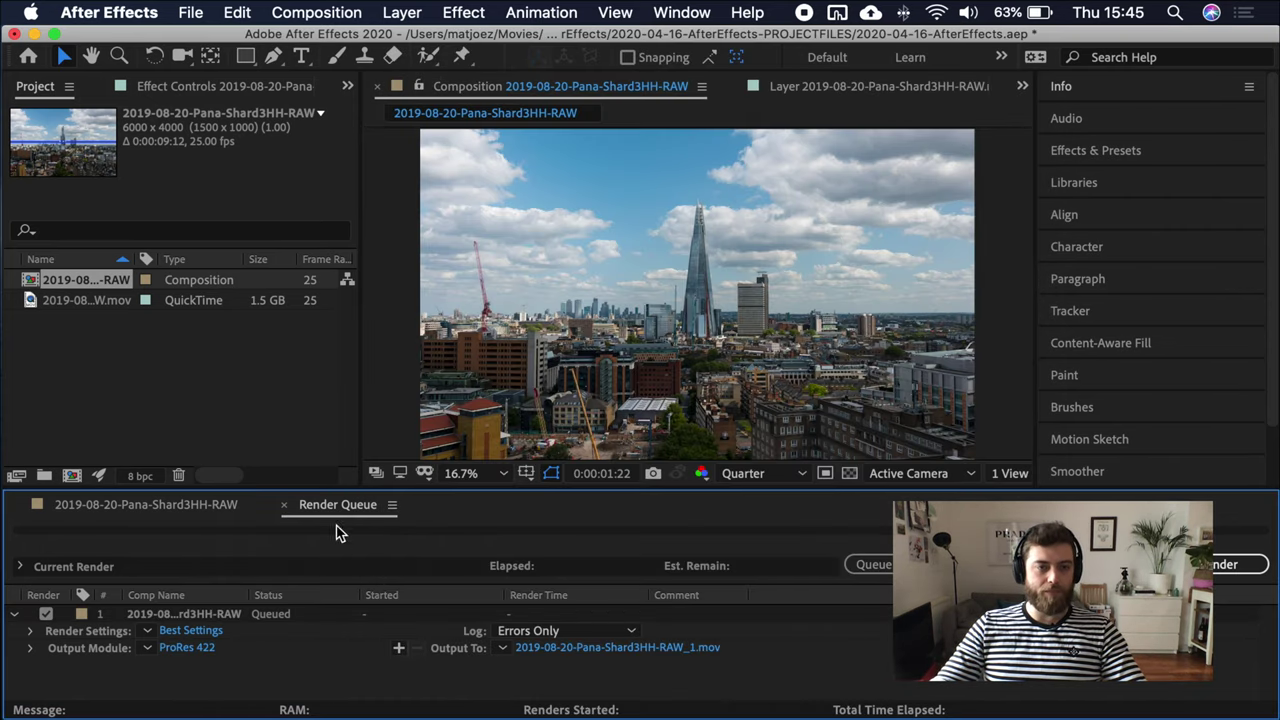
# Step: Save the rendered movie into the 2020-04-16 project's RENDERS folder
pyautogui.click(600, 647)
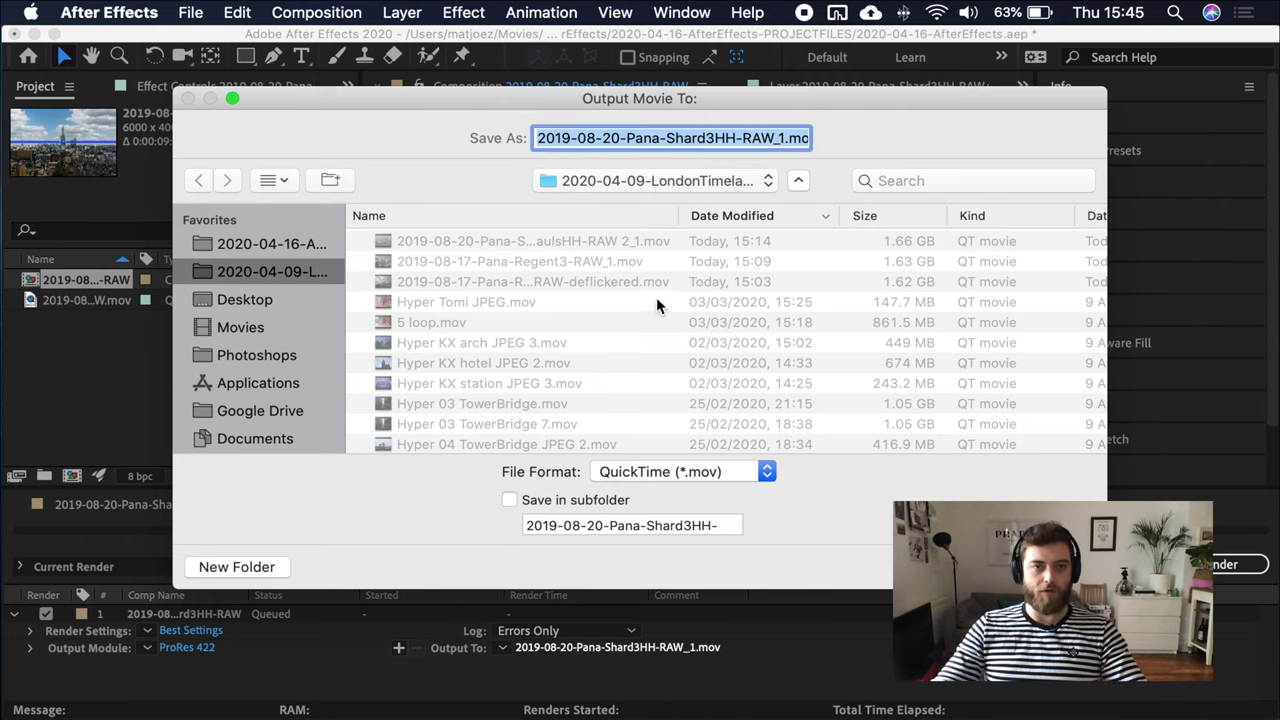
pyautogui.click(296, 247)
pyautogui.doubleClick(632, 283)
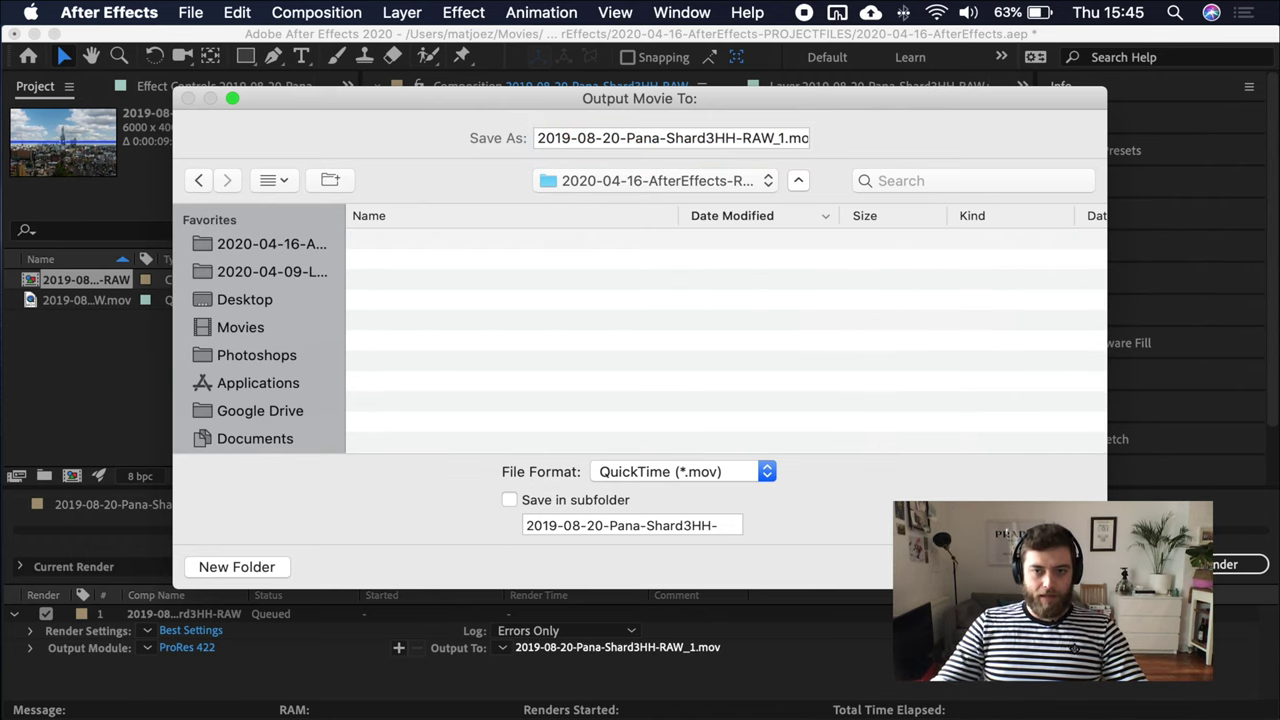
pyautogui.press('Return')
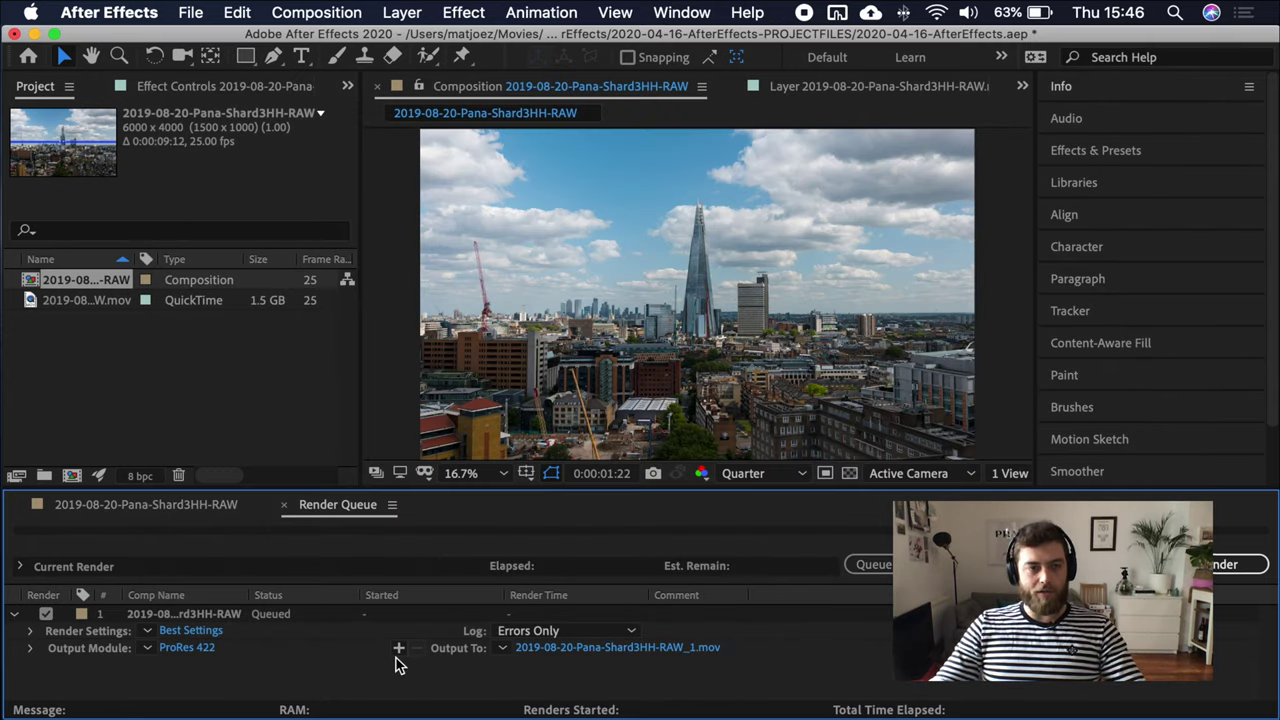
# Step: Collapse the queued item and widen the Comp Name column to show the full name
pyautogui.click(14, 613)
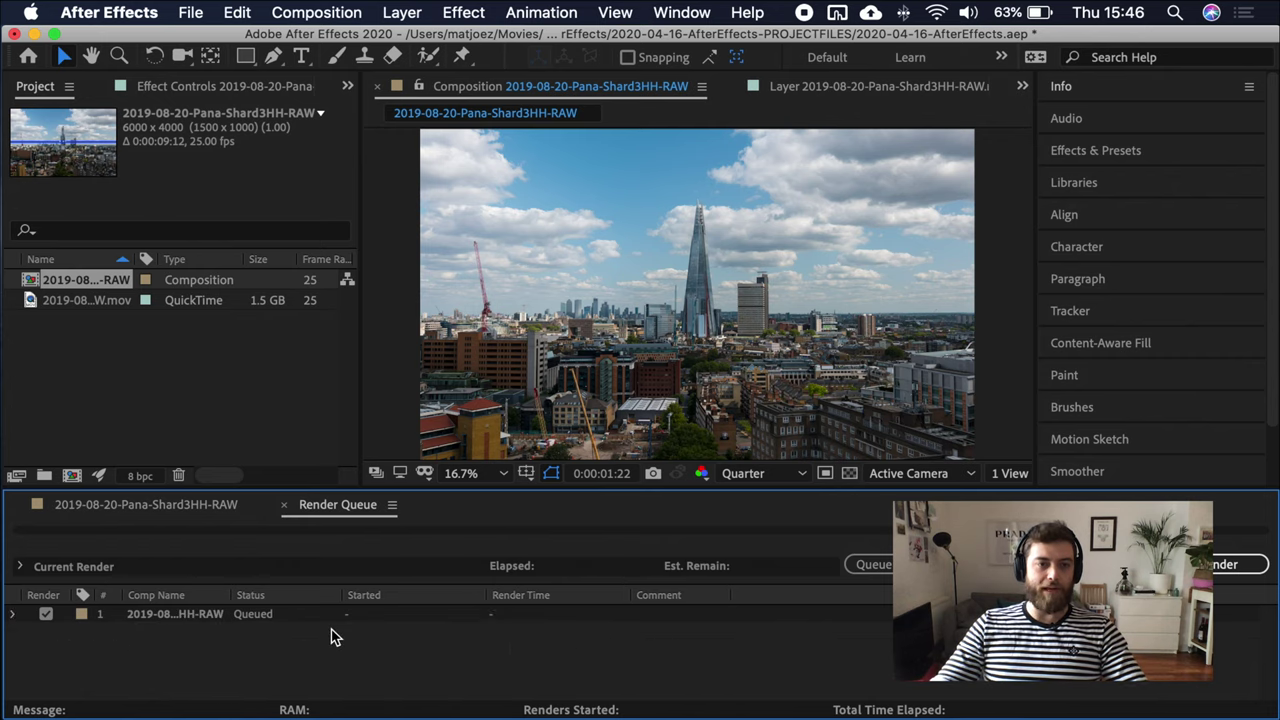
pyautogui.moveTo(236, 599); pyautogui.dragTo(528, 600)
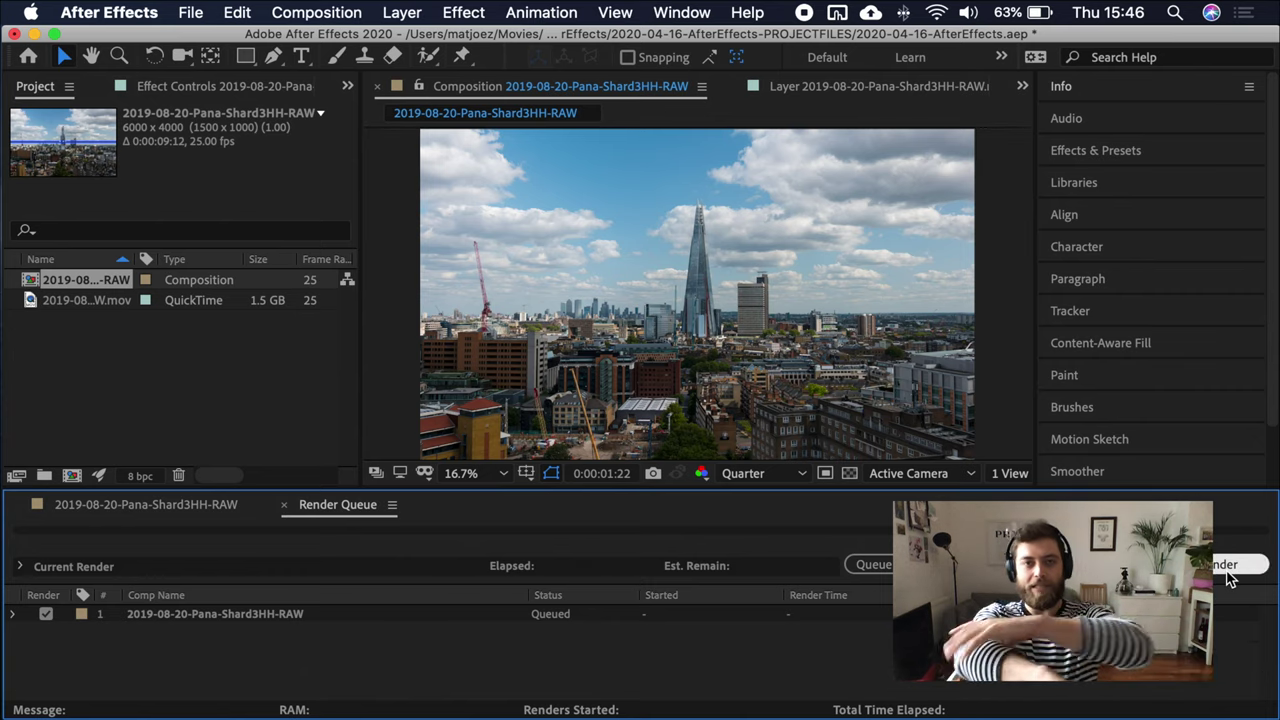
pyautogui.click(176, 376)
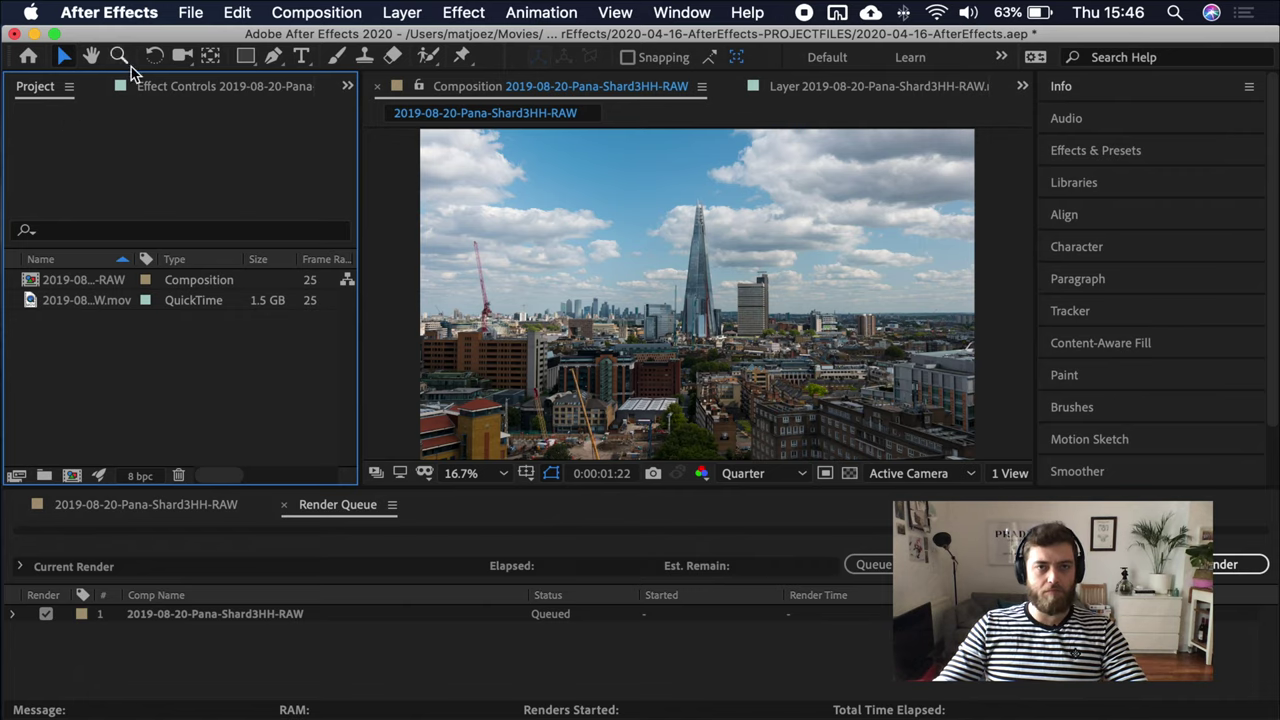
pyautogui.click(28, 58)
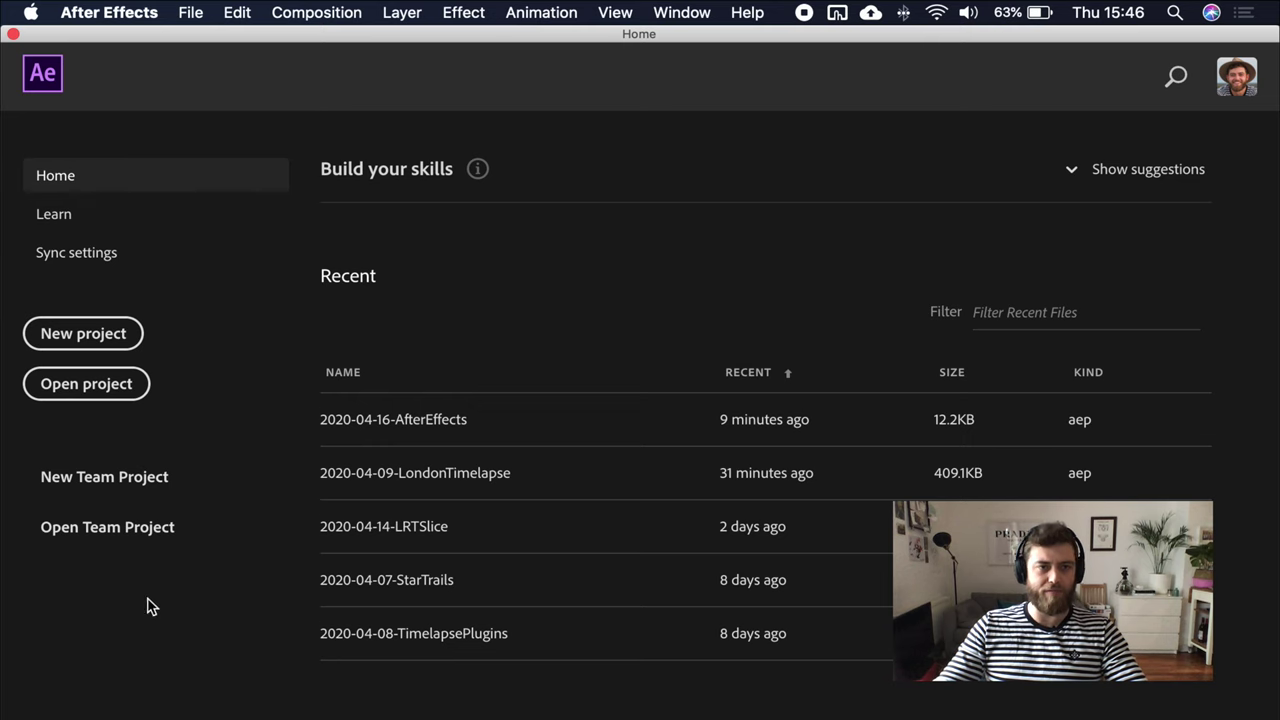
pyautogui.click(450, 430)
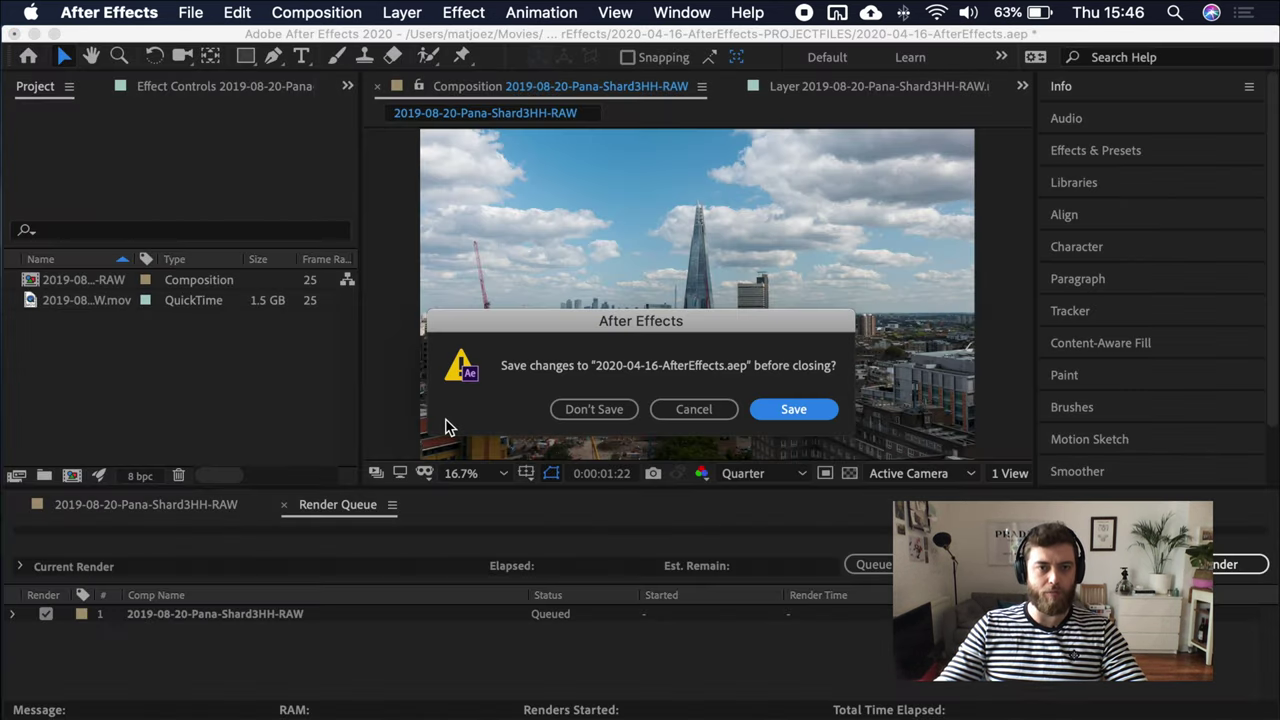
pyautogui.click(710, 412)
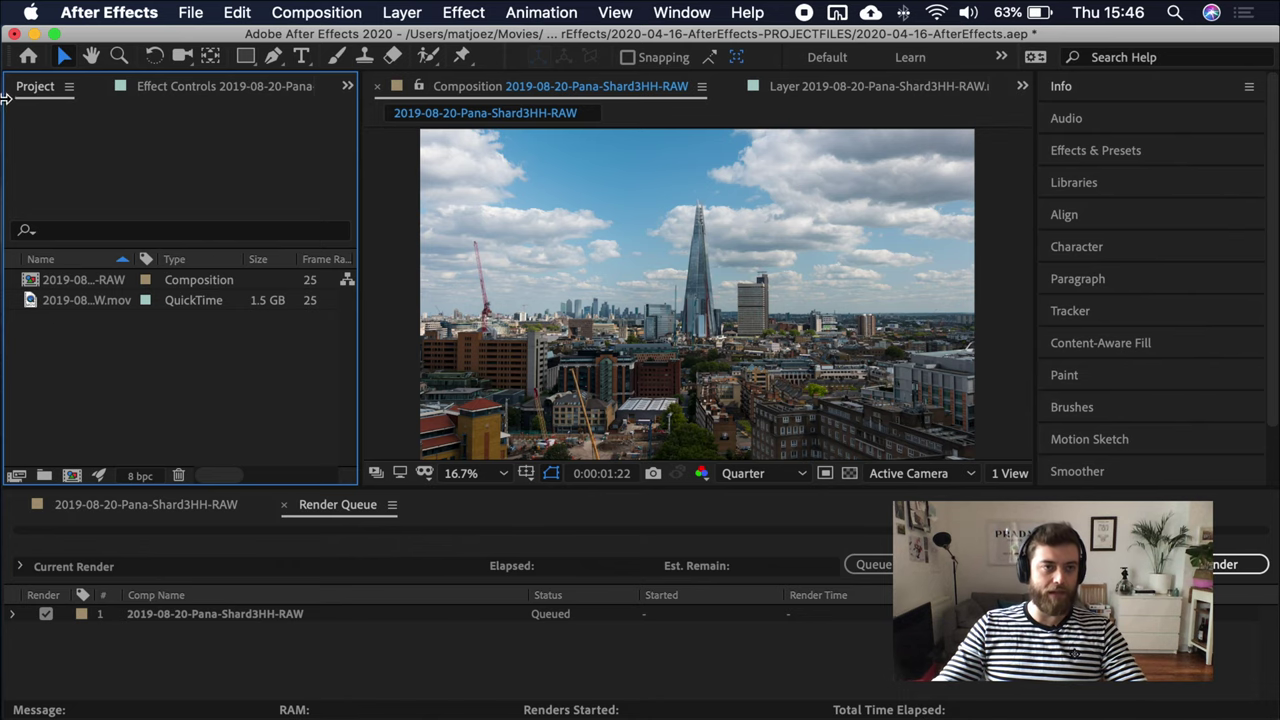
# Step: Drag the Shard footage layer within the frame until its Position reads 3288.0,1832.0
pyautogui.click(63, 57)
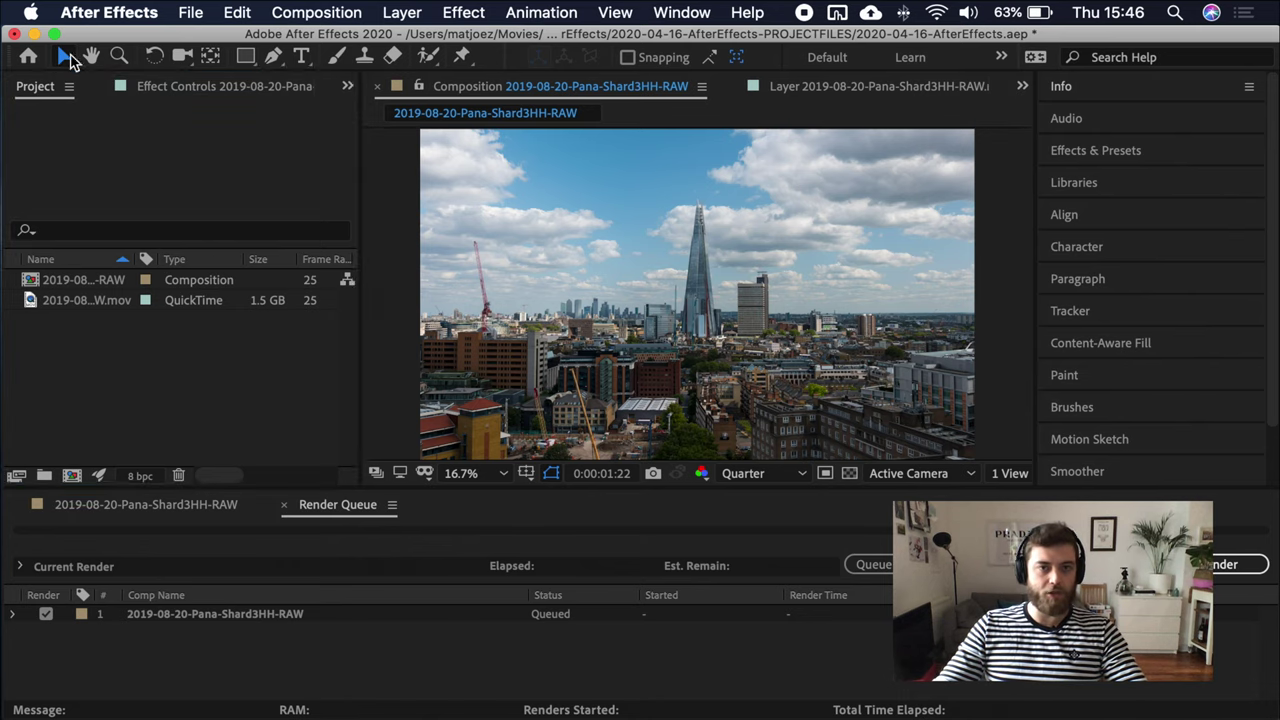
pyautogui.click(640, 237)
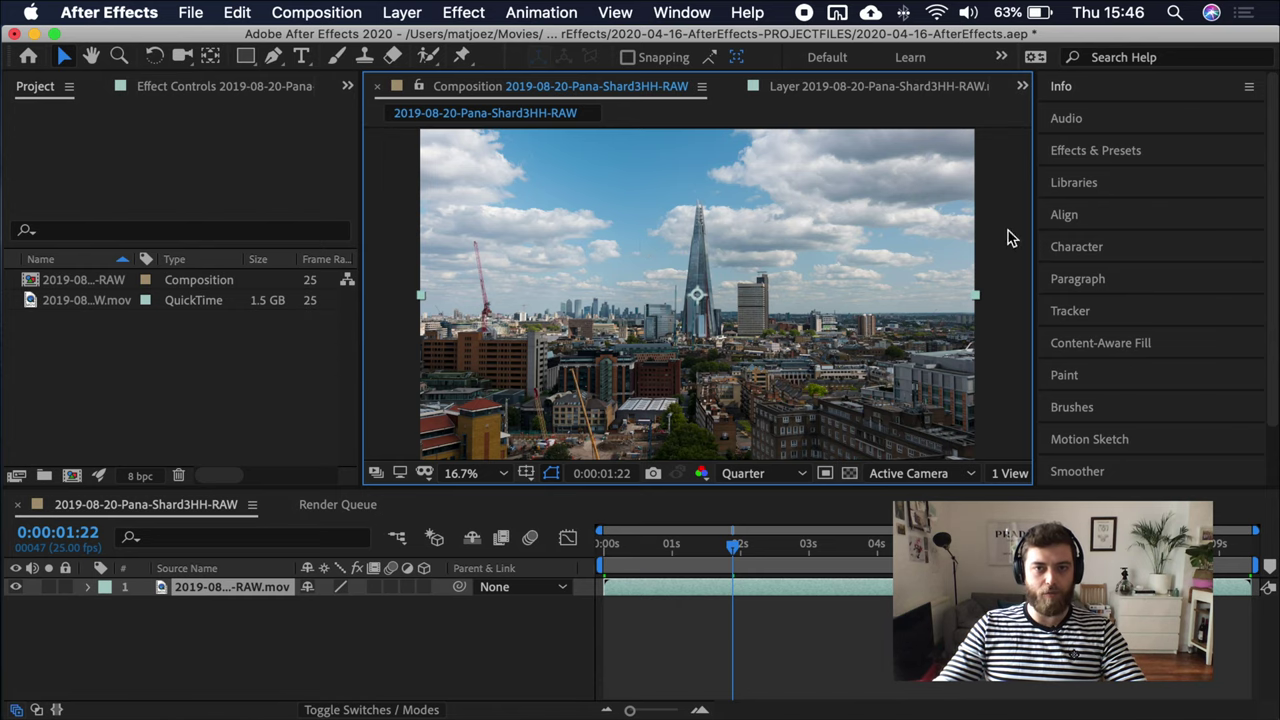
pyautogui.moveTo(718, 212); pyautogui.dragTo(740, 257)
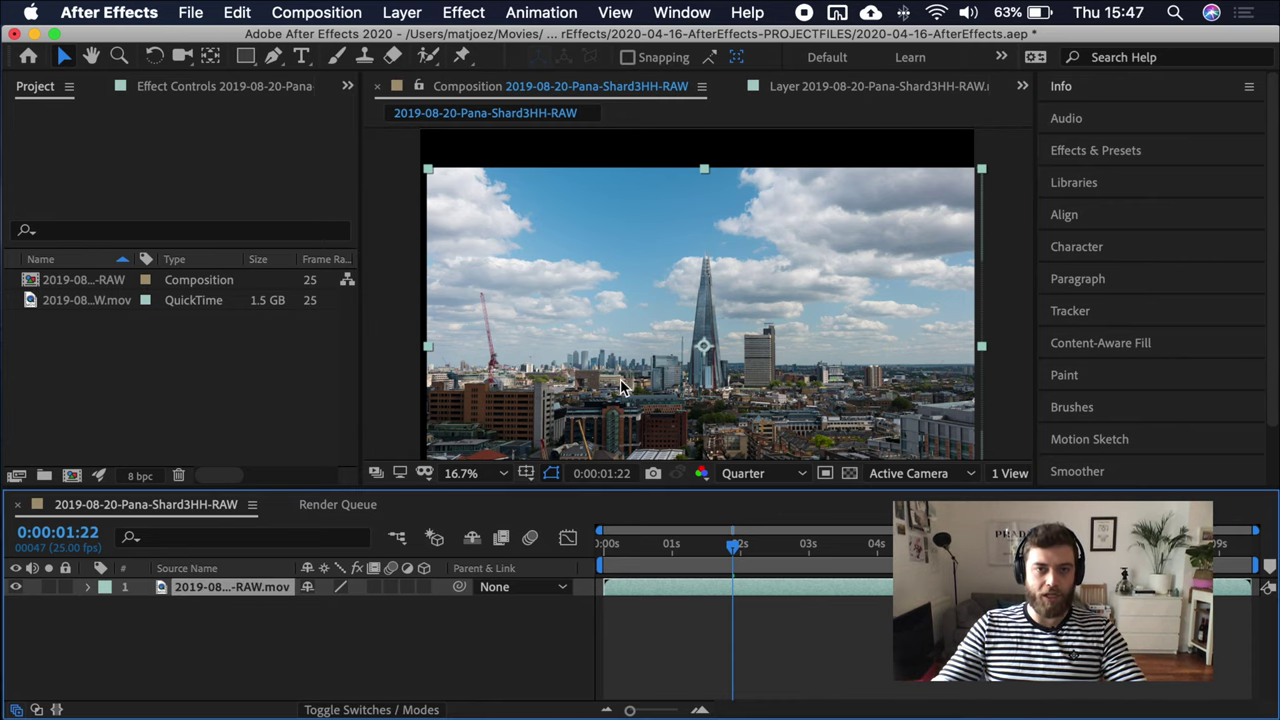
pyautogui.moveTo(596, 392); pyautogui.dragTo(633, 366)
pyautogui.click(160, 598)
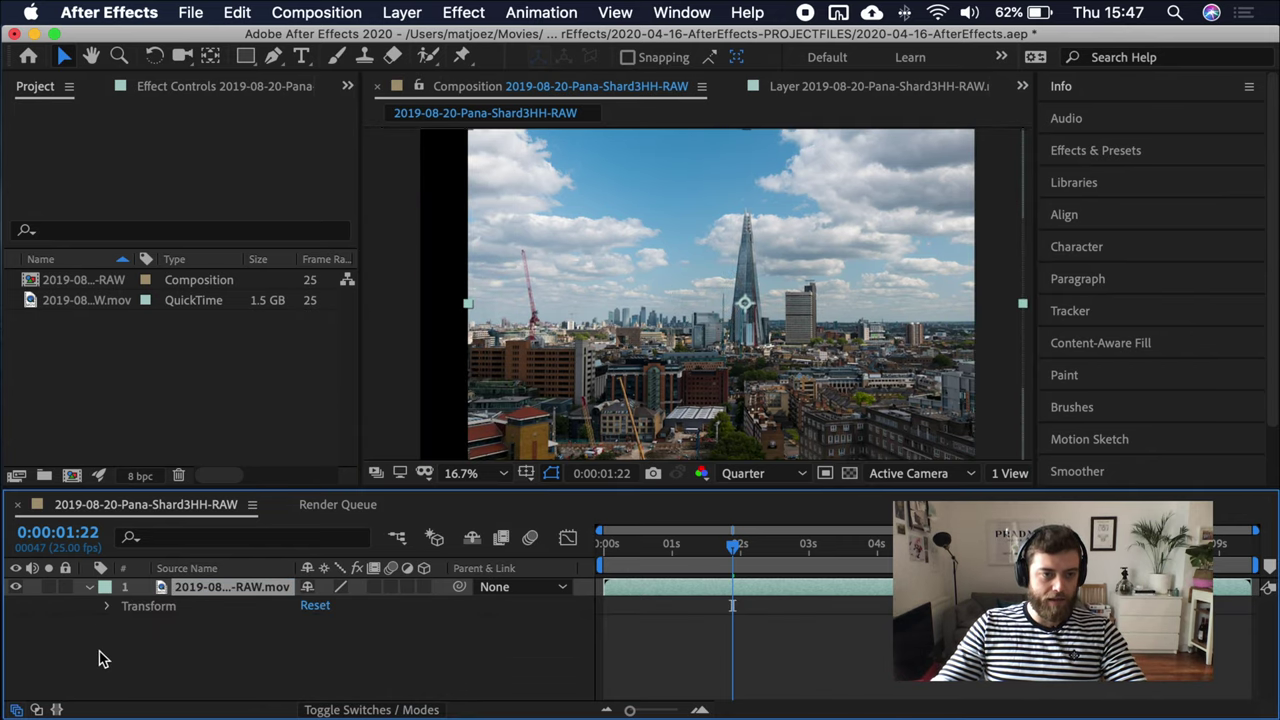
pyautogui.click(106, 606)
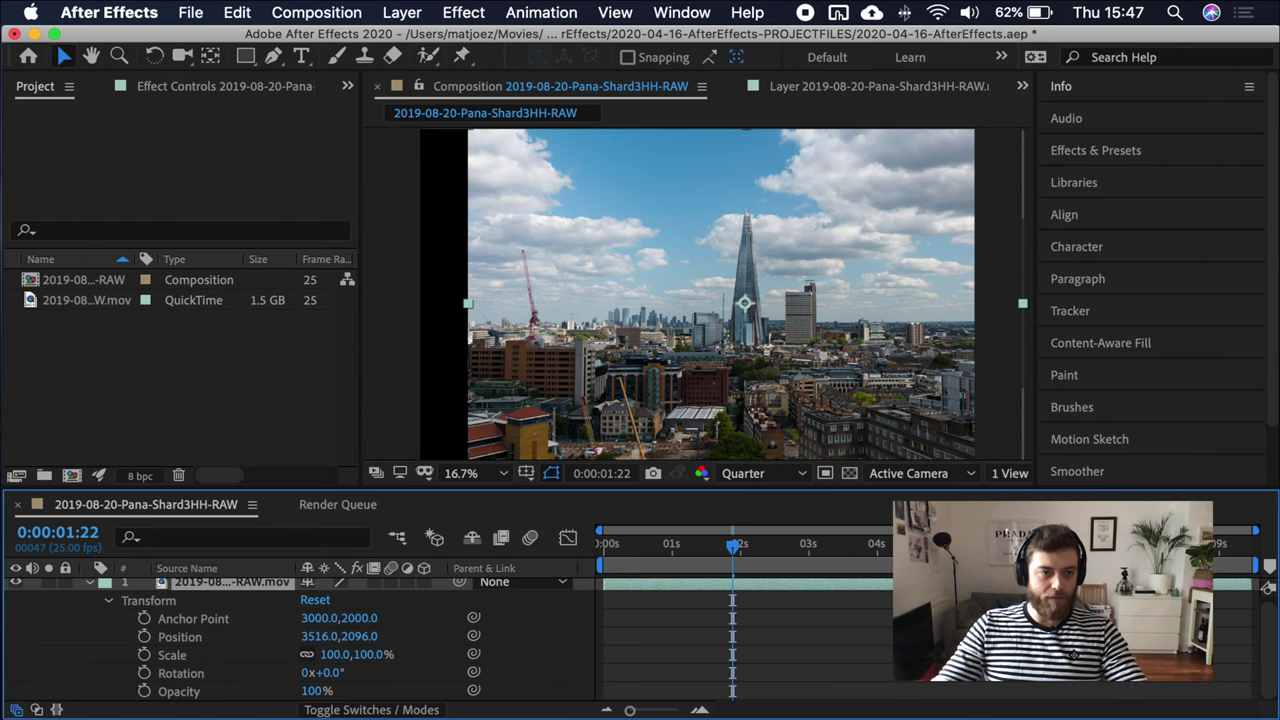
pyautogui.moveTo(643, 378); pyautogui.dragTo(605, 354)
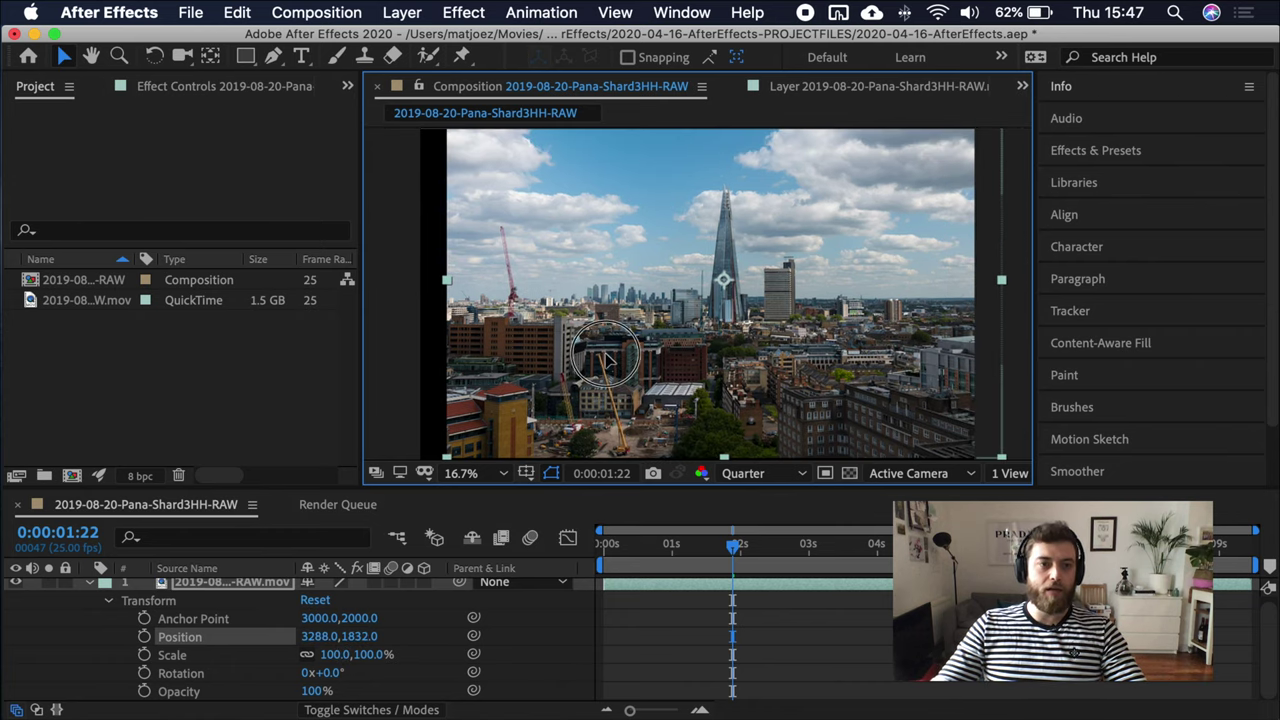
# Step: Collapse the layer's Transform properties and isolate the Rotation property with the R shortcut
pyautogui.click(109, 601)
pyautogui.click(89, 588)
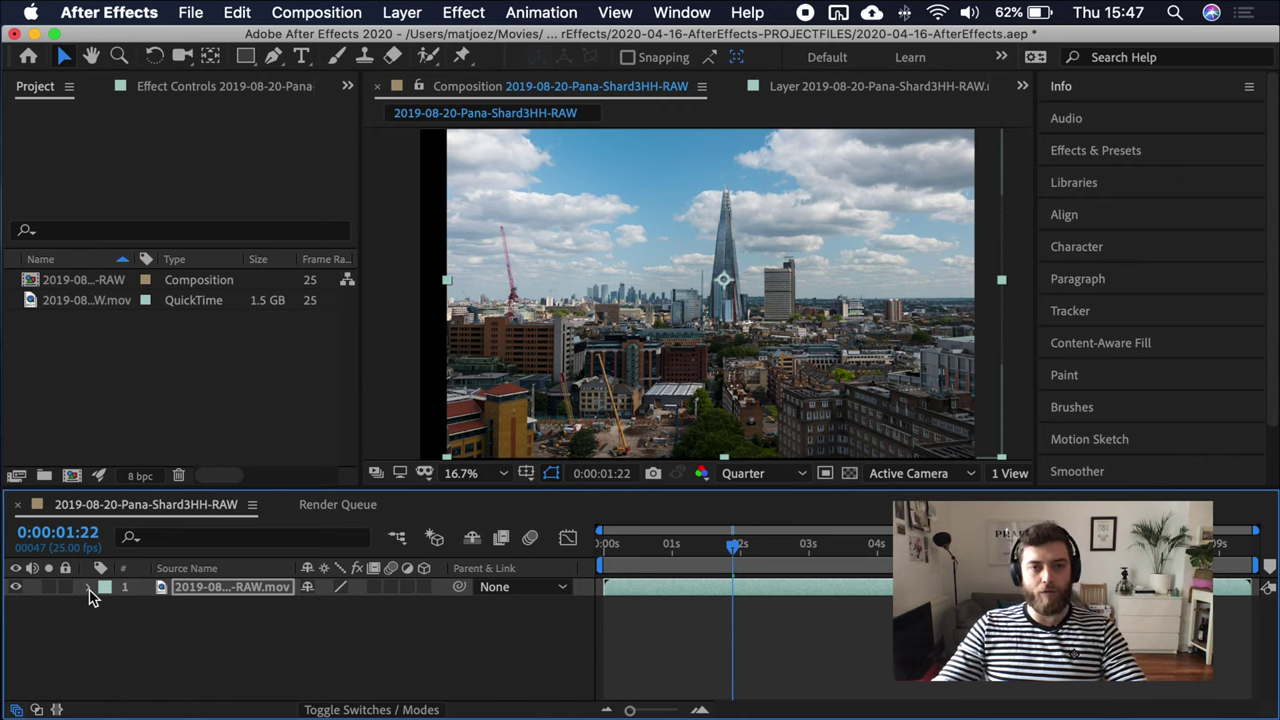
pyautogui.click(89, 590)
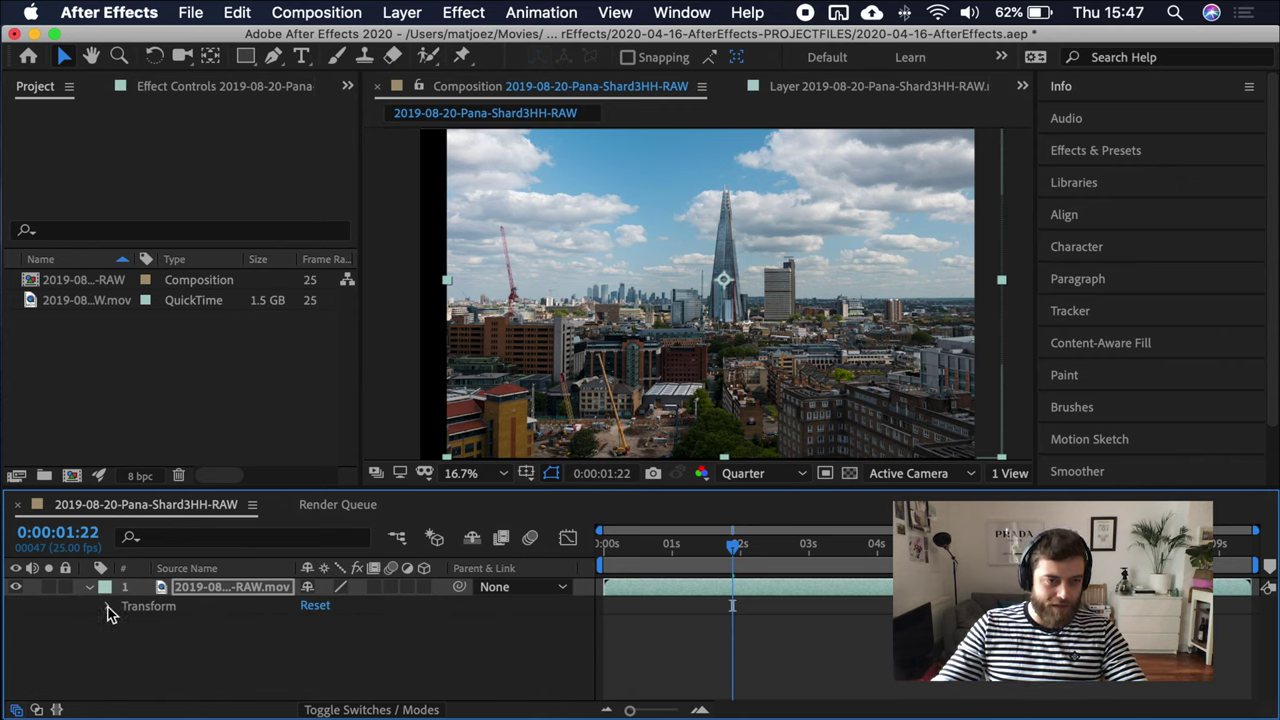
pyautogui.click(107, 606)
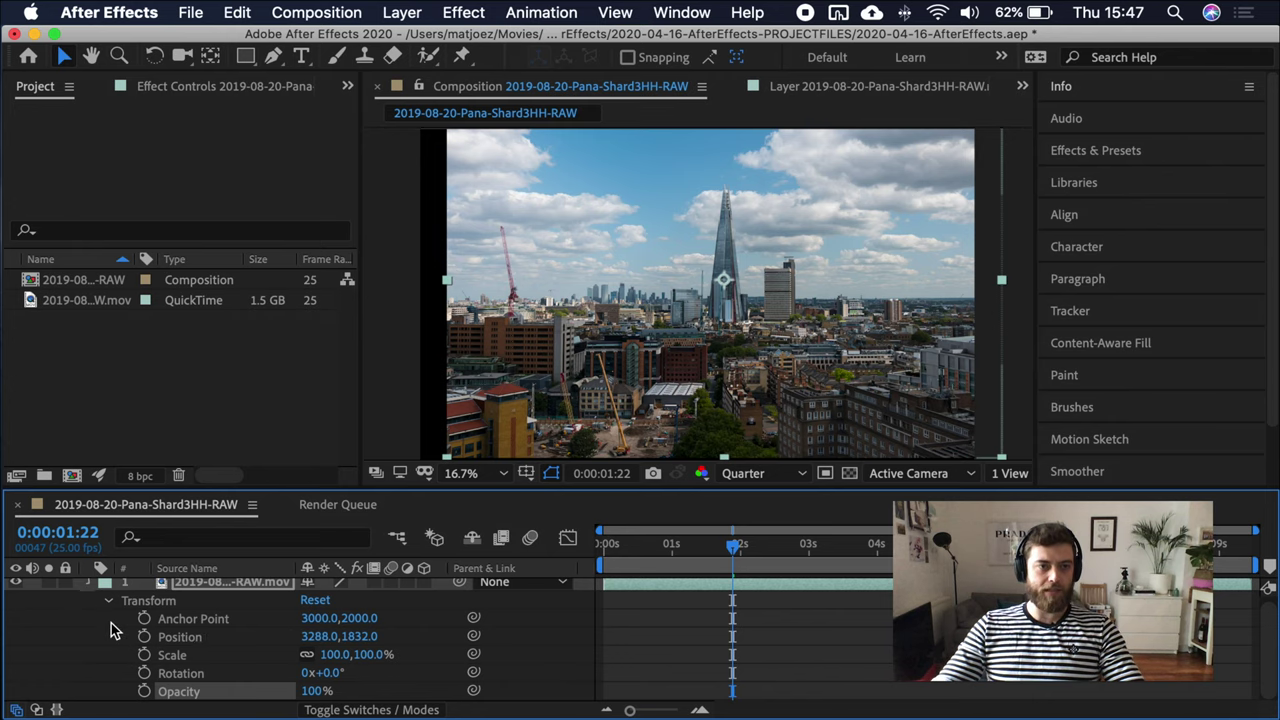
pyautogui.click(89, 583)
pyautogui.press('s')
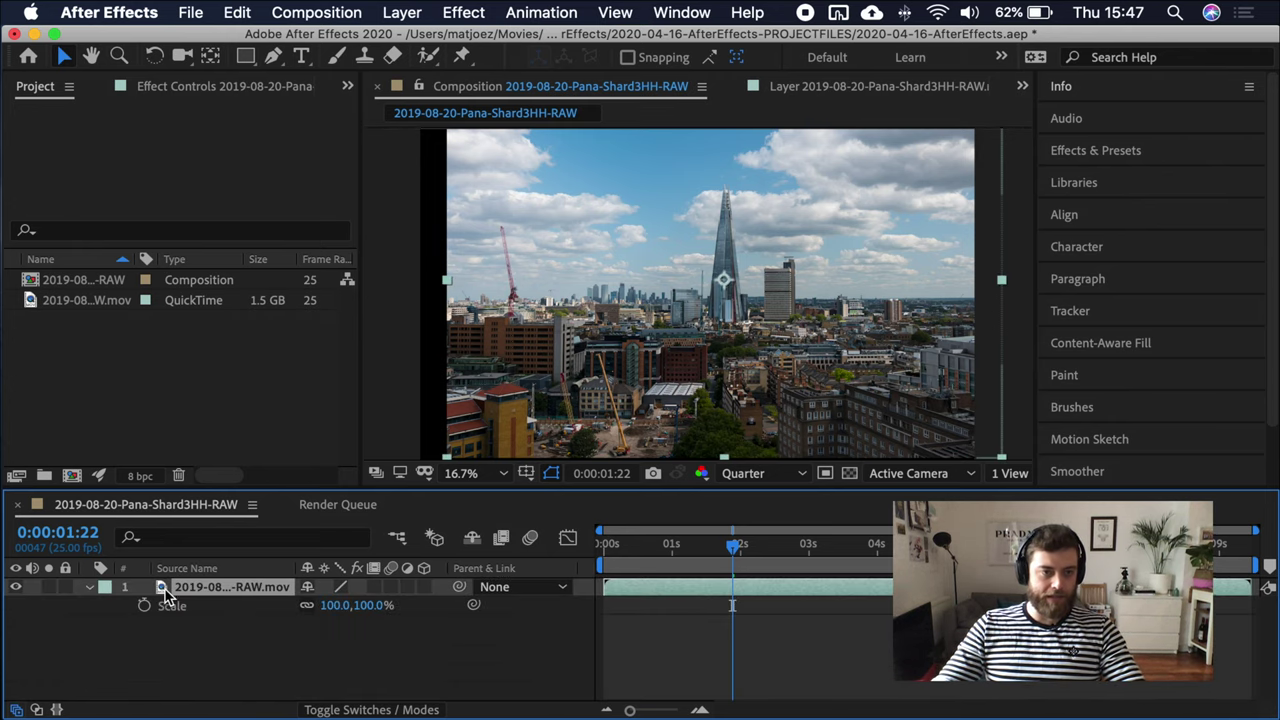
pyautogui.press('p')
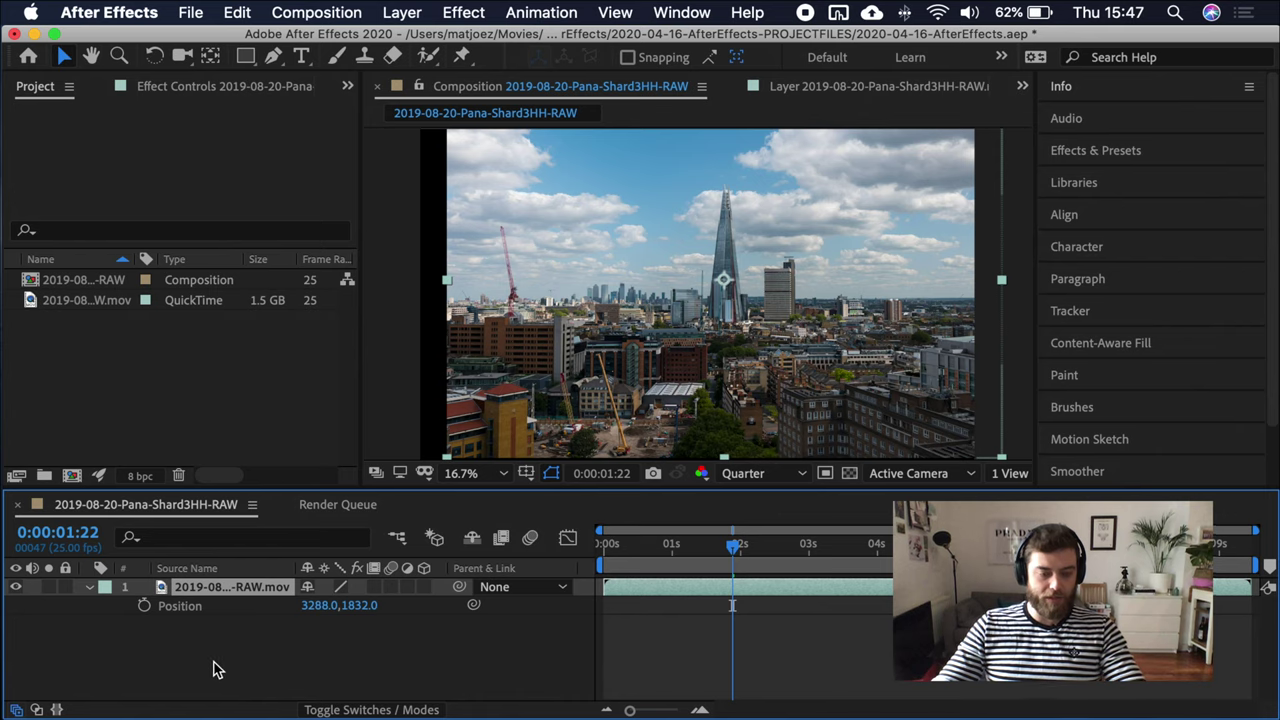
pyautogui.press('t')
pyautogui.press('r')
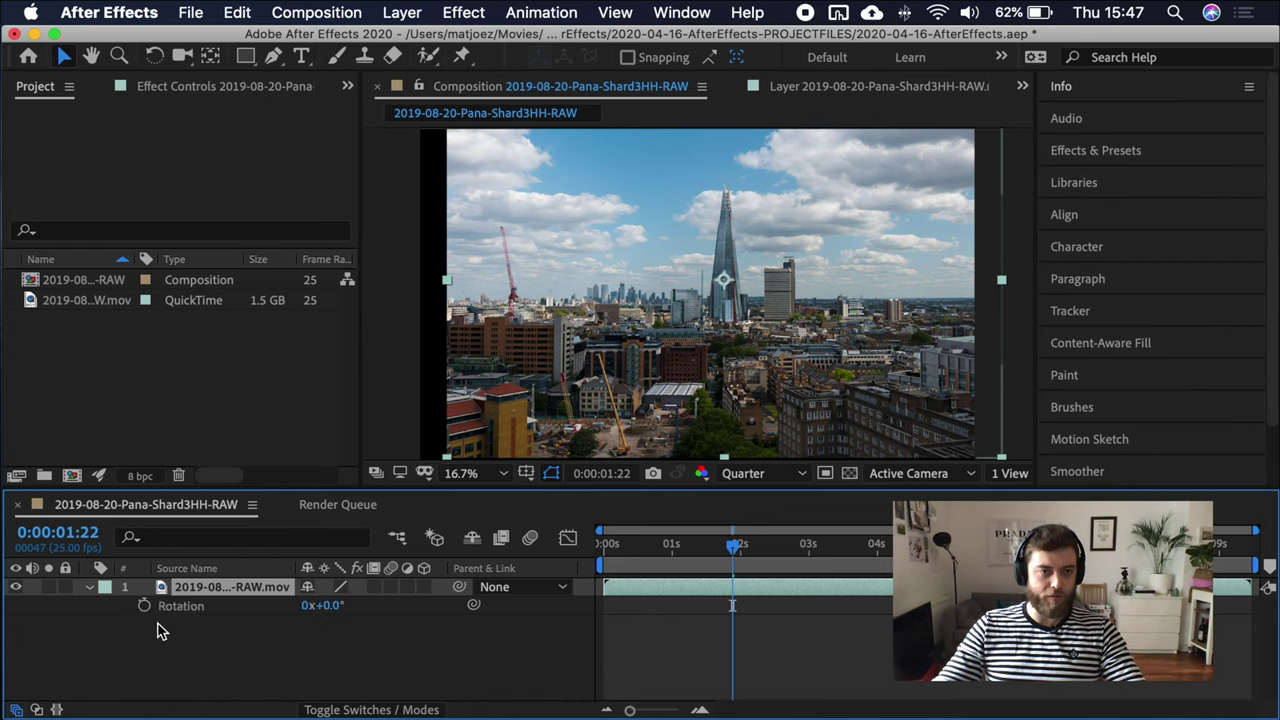
# Step: Keyframe Rotation at 0:00:01:22, 0:00:03:00 and 0:00:03:24, with 20° at 0:00:03:00
pyautogui.click(144, 606)
pyautogui.click(809, 545)
pyautogui.click(35, 607)
pyautogui.hotkey('shift', 'pagedown')
pyautogui.hotkey('shift', 'pagedown')
pyautogui.press('pagedown')
pyautogui.press('pagedown')
pyautogui.press('pagedown')
pyautogui.press('pagedown')
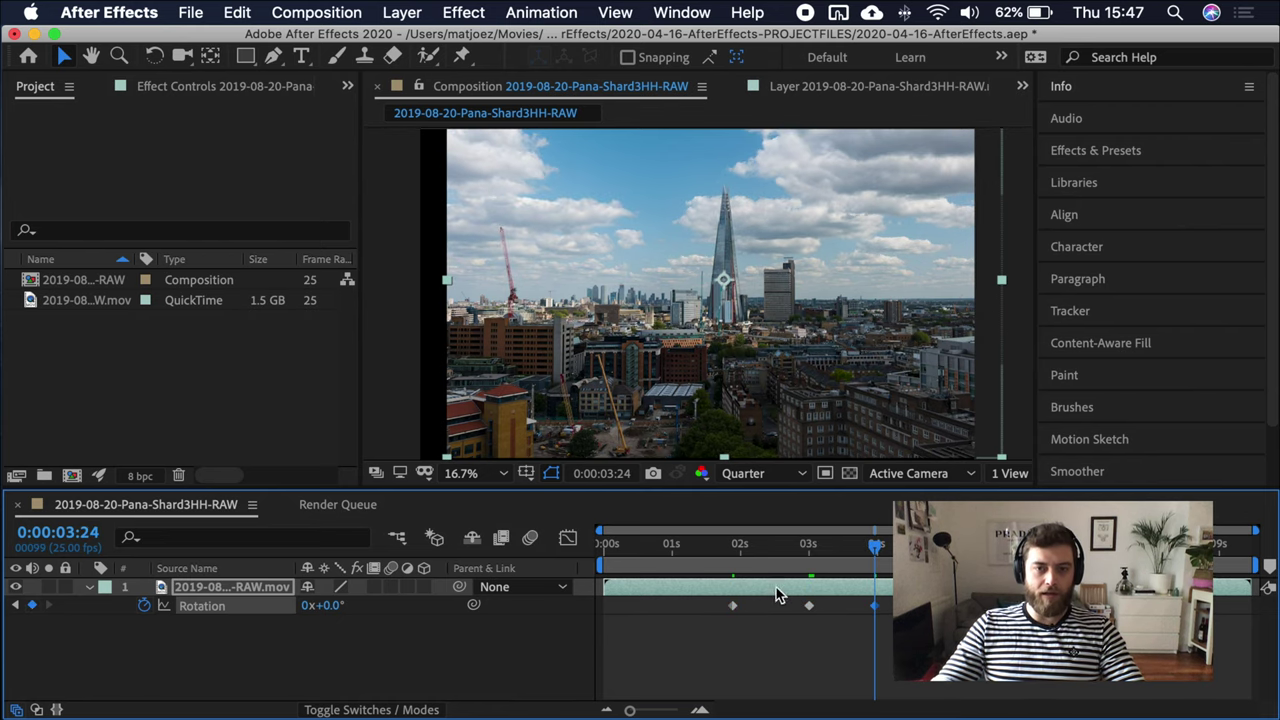
pyautogui.click(809, 545)
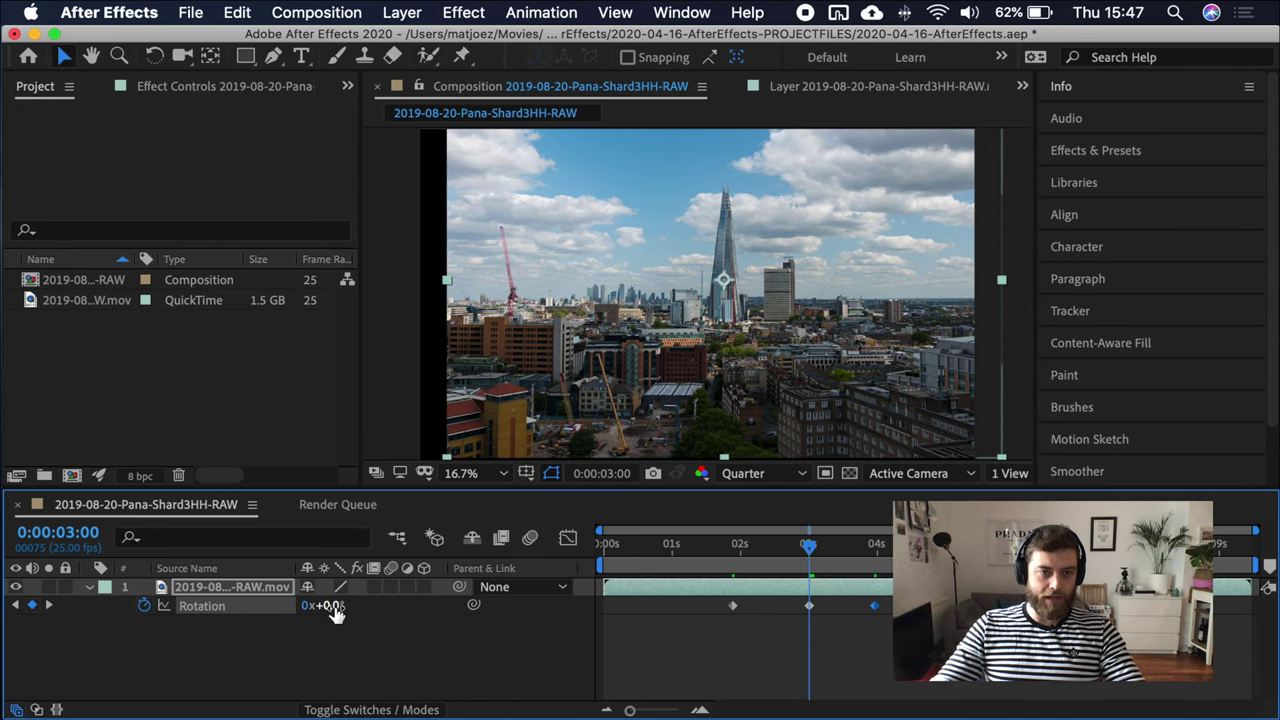
pyautogui.click(332, 606)
pyautogui.write('20')
pyautogui.press('Return')
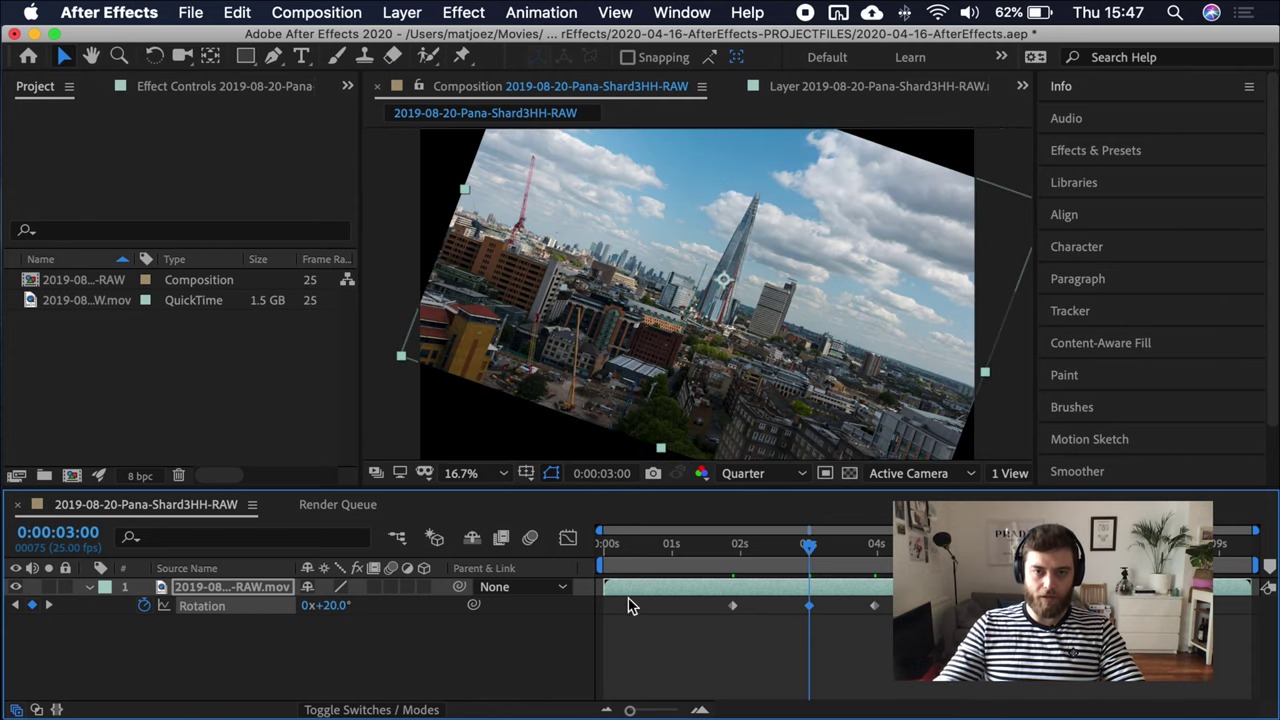
pyautogui.click(733, 545)
# Step: Preview the rotation animation, then remove the Rotation keyframes
pyautogui.press('space')
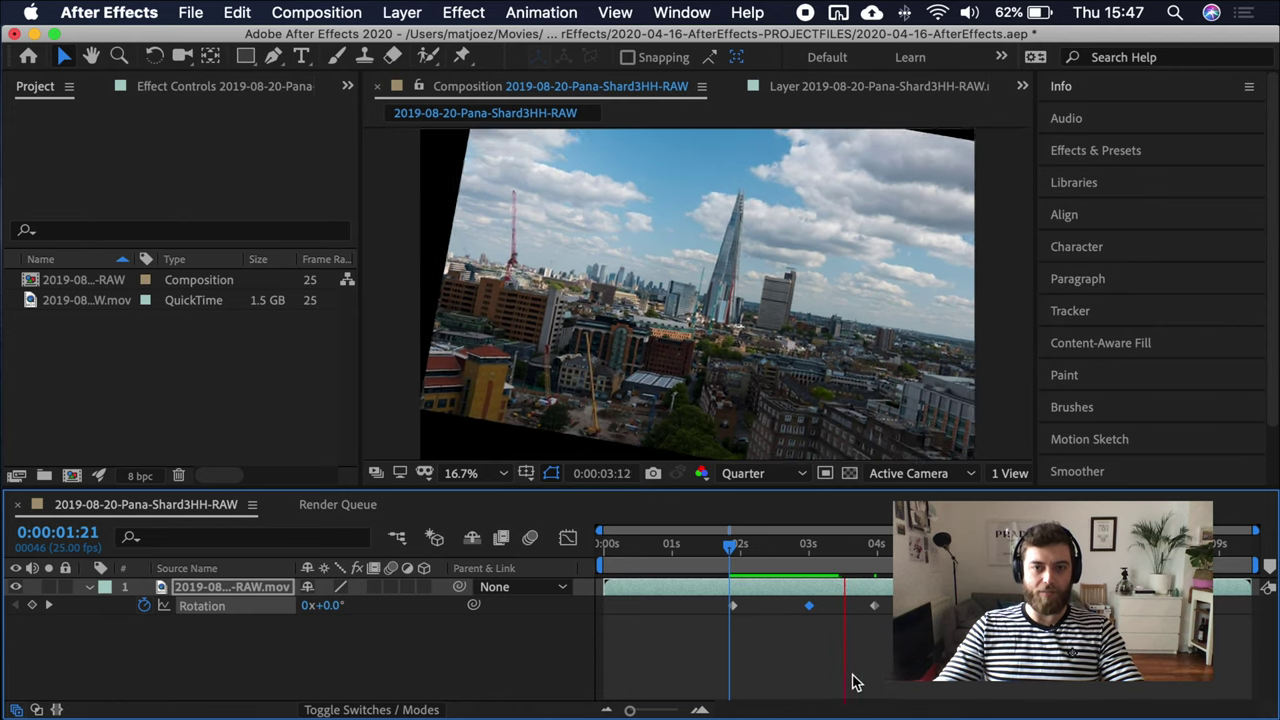
pyautogui.press('space')
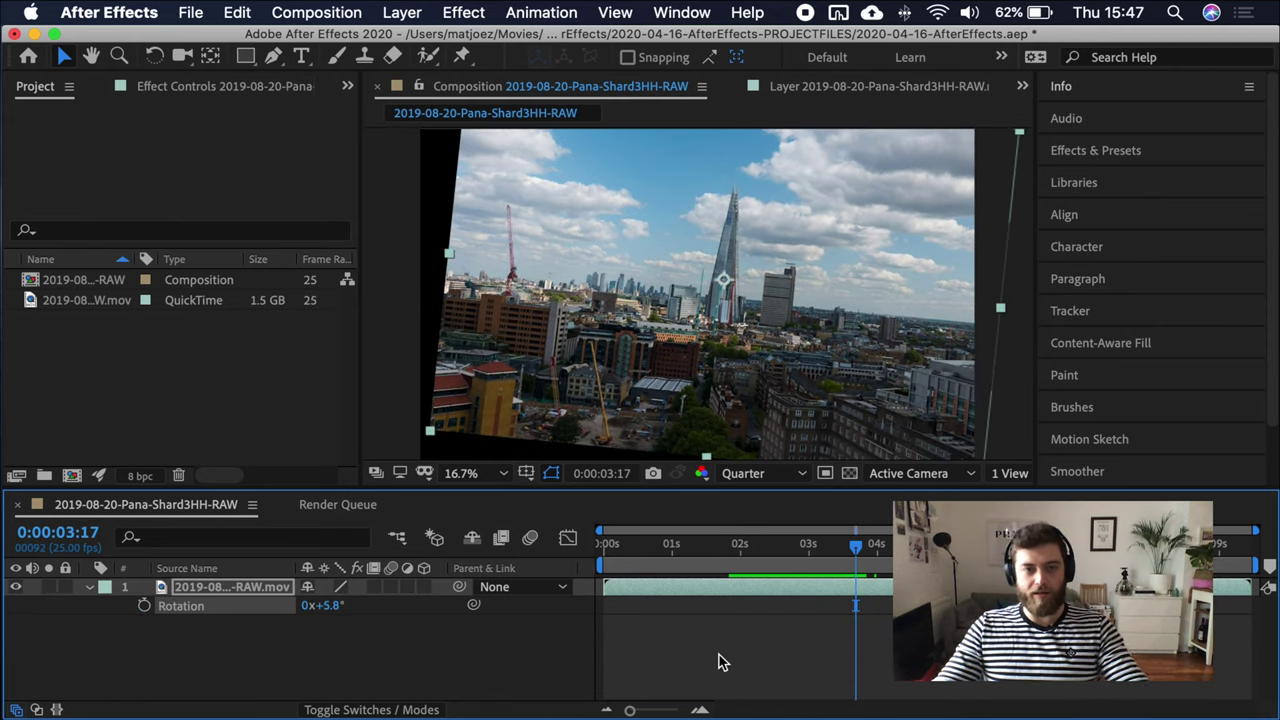
pyautogui.click(144, 605)
# Step: Search 'blur' in Effects & Presets and select Gaussian Blur
pyautogui.click(243, 138)
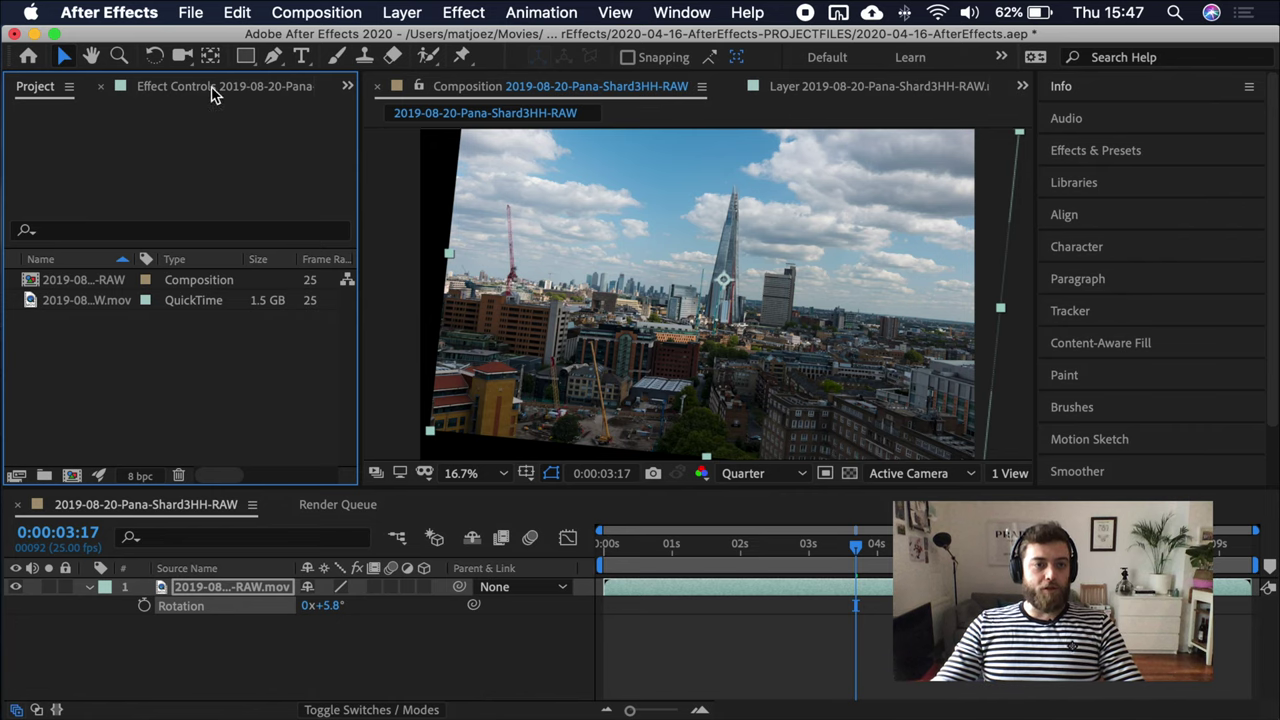
pyautogui.click(1137, 152)
pyautogui.click(1133, 178)
pyautogui.write('blur')
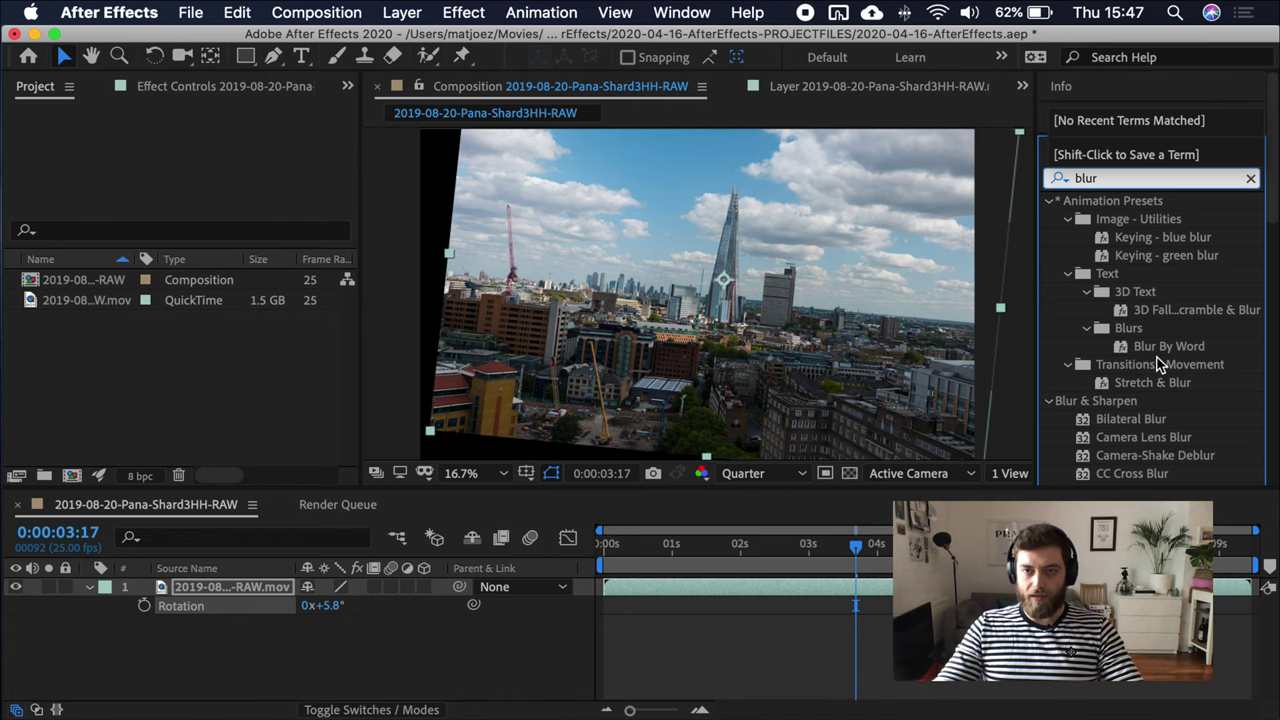
pyautogui.scroll(-5, 1146, 366)
pyautogui.scroll(5, 1150, 366)
pyautogui.click(1165, 437)
pyautogui.scroll(-5, 1175, 430)
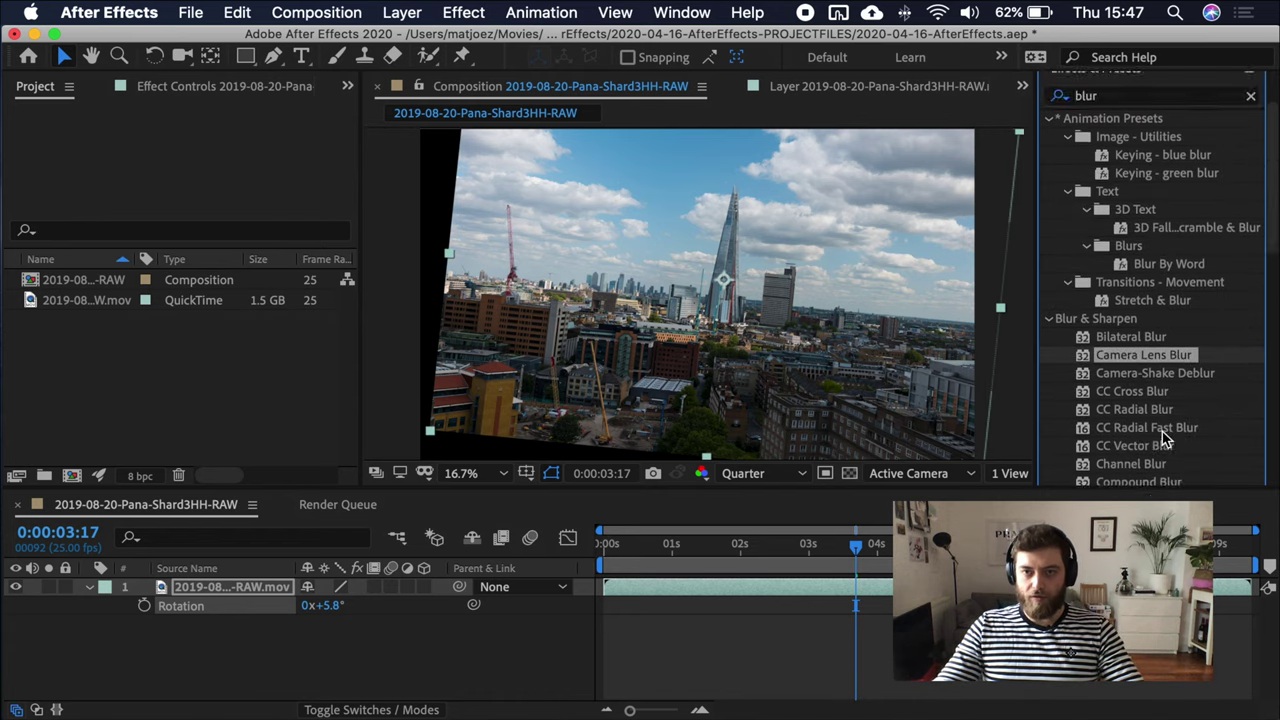
pyautogui.click(1162, 418)
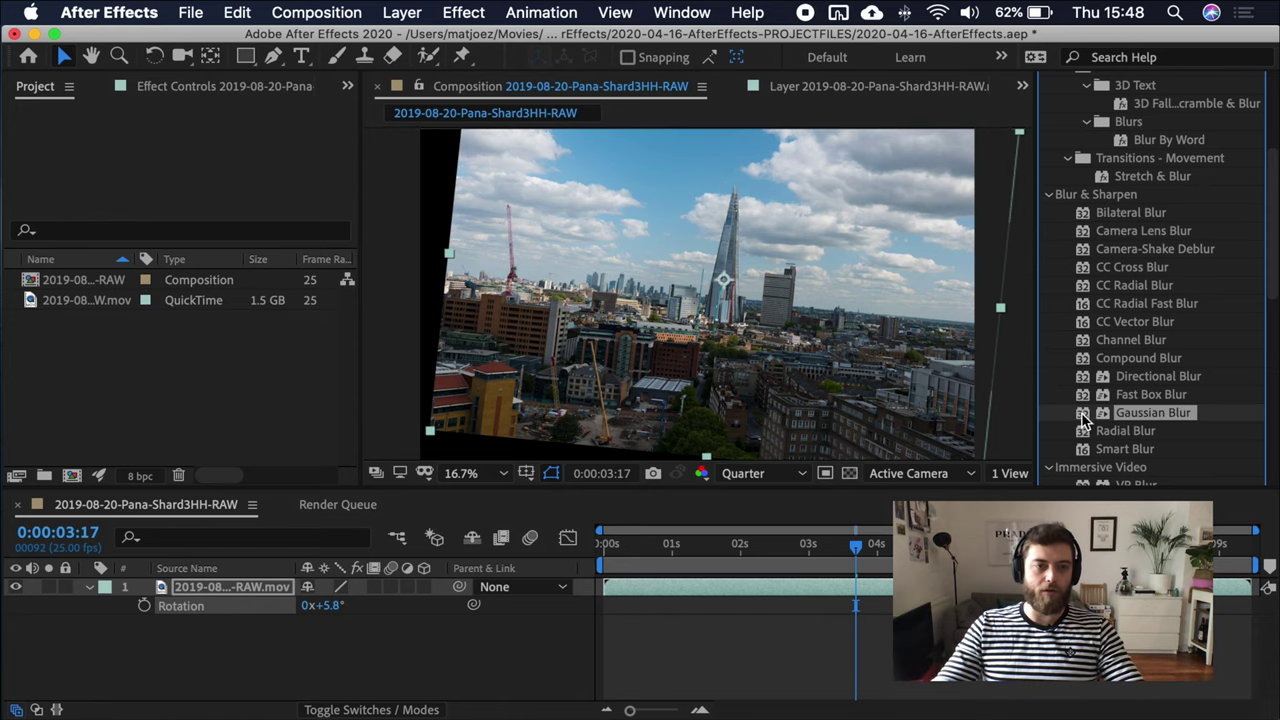
# Step: Set the Shard layer's rotation to 0 and reset its Position to 3000.0,2000.0
pyautogui.click(330, 605)
pyautogui.write('0')
pyautogui.press('Return')
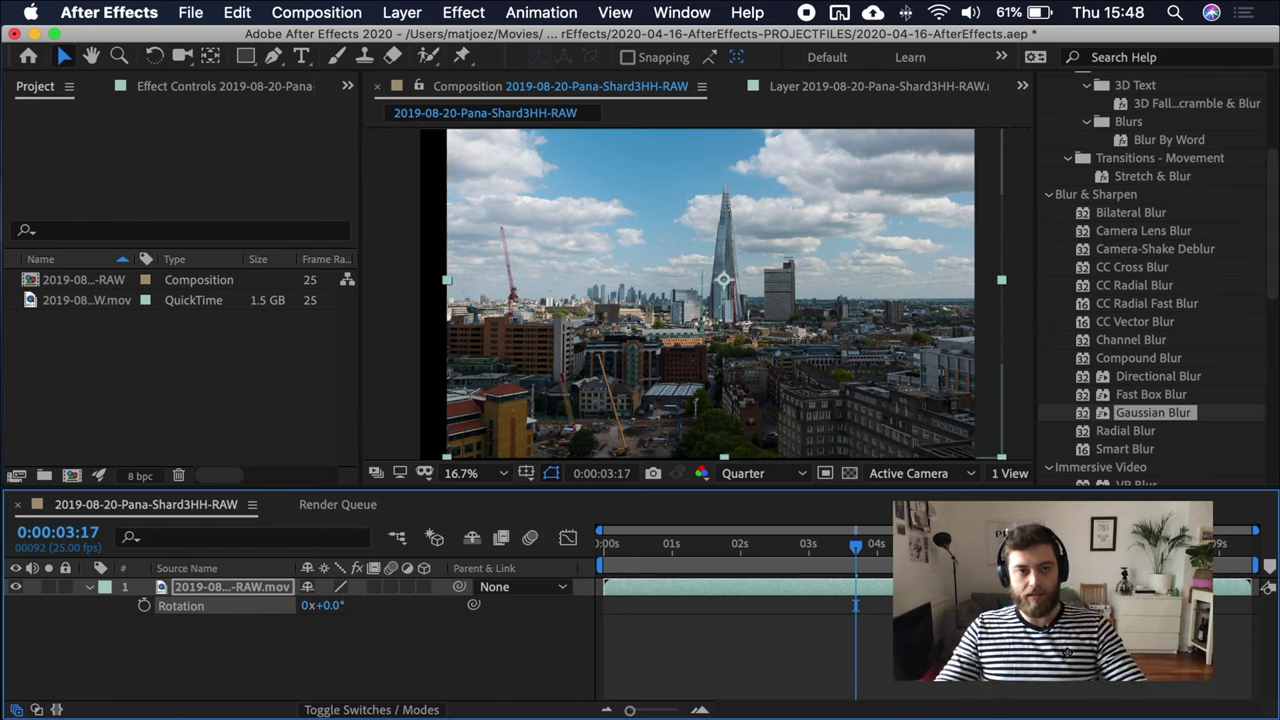
pyautogui.press('p')
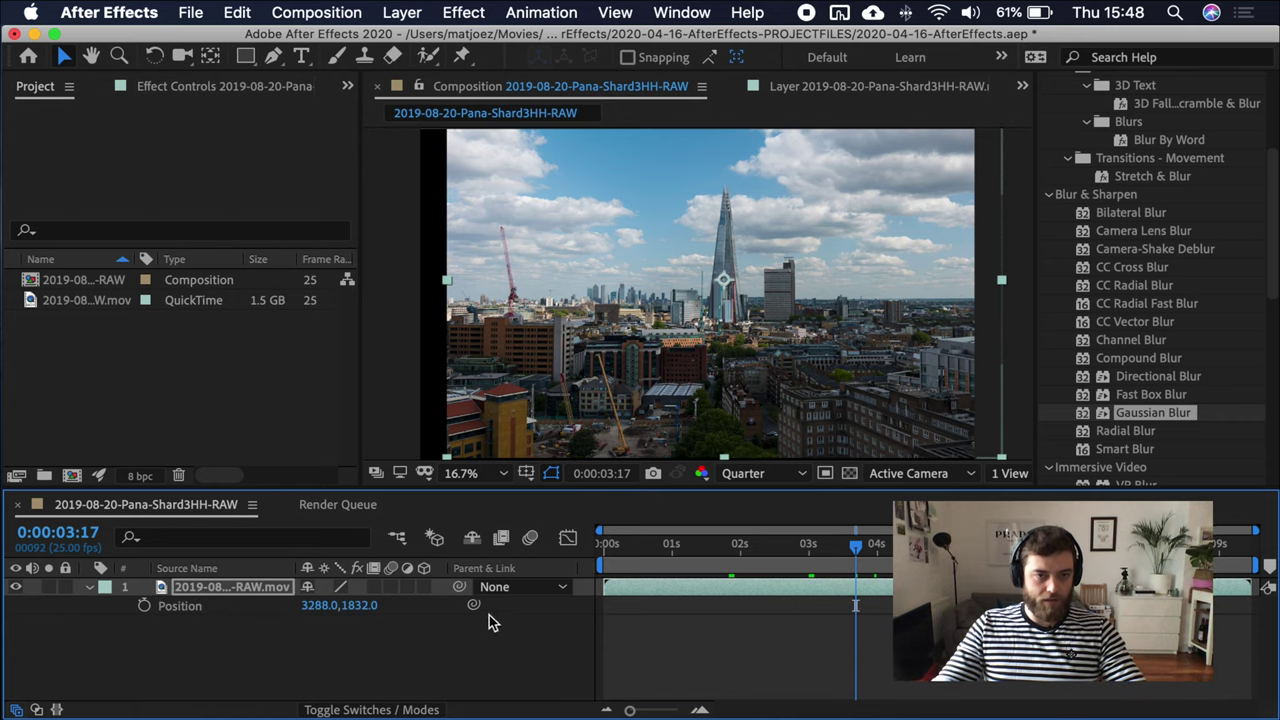
pyautogui.rightClick(345, 608)
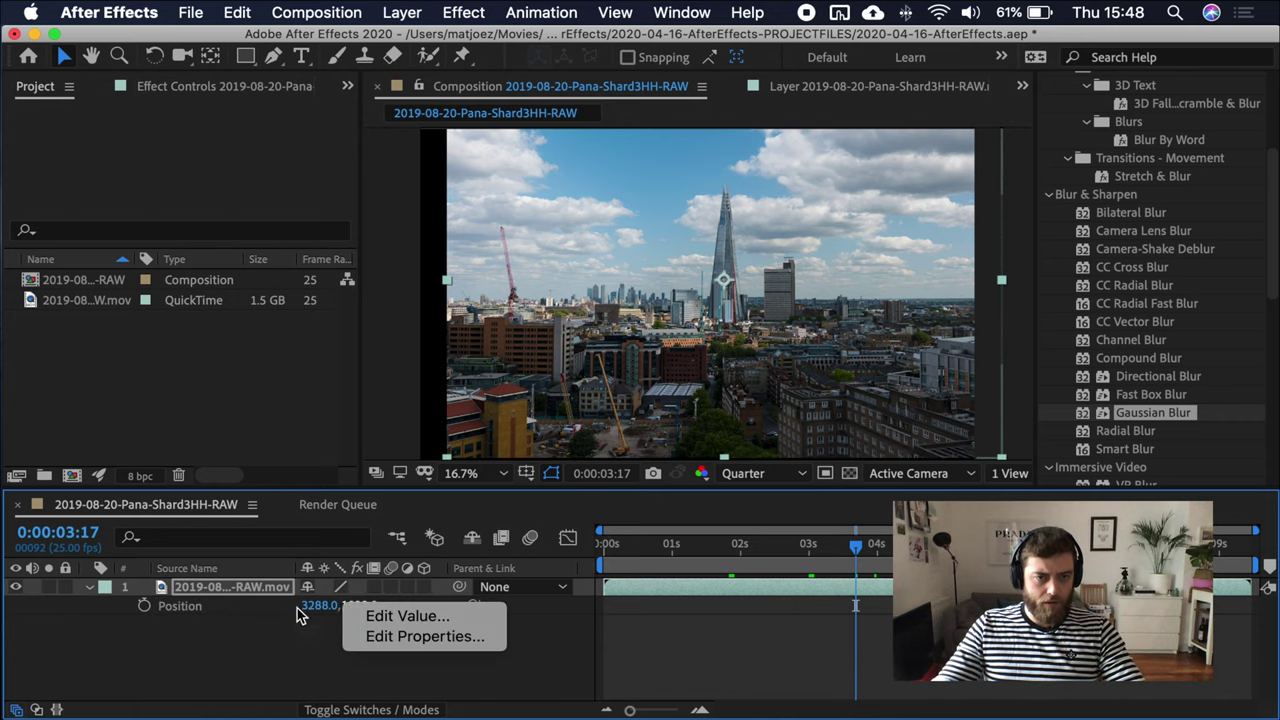
pyautogui.click(183, 609)
pyautogui.rightClick(183, 611)
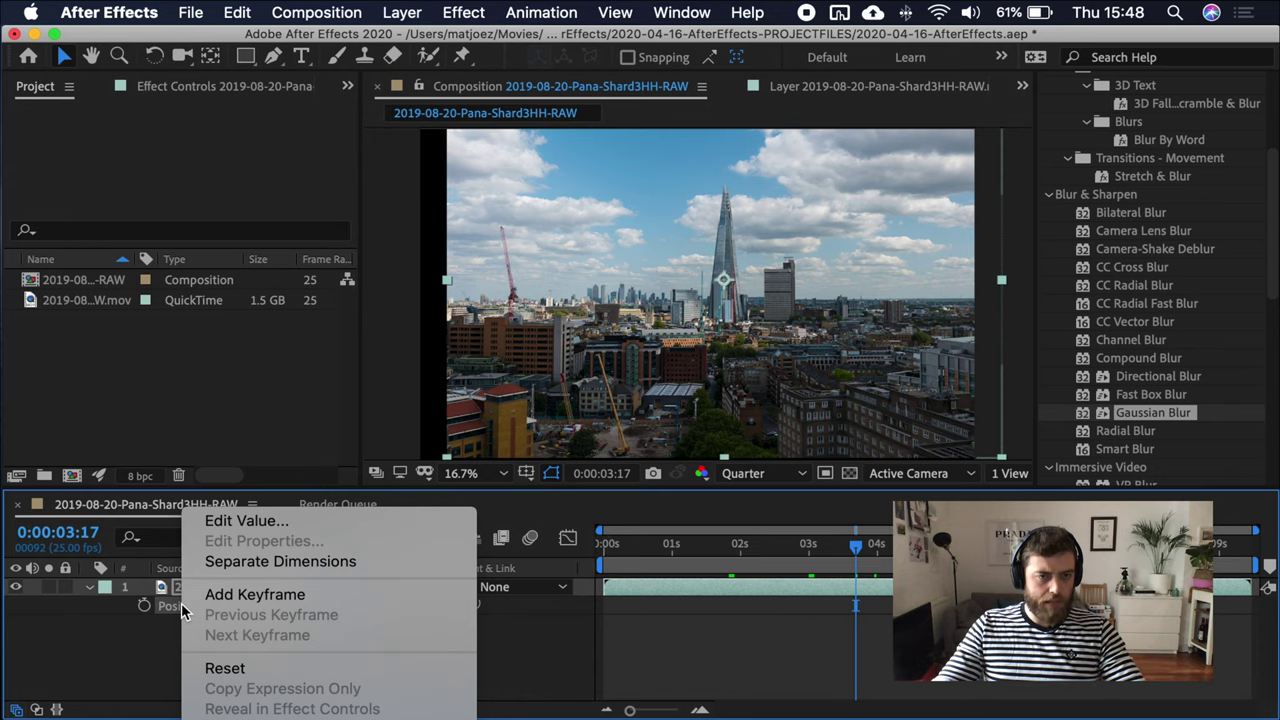
pyautogui.click(240, 668)
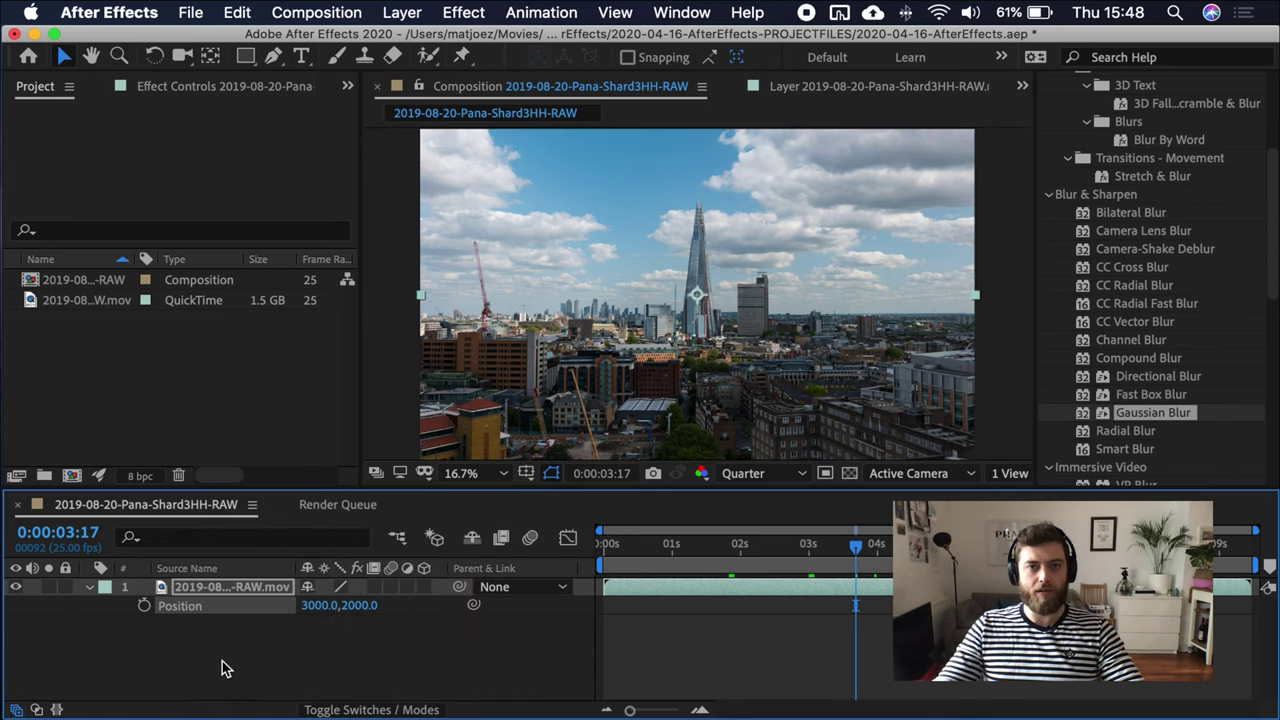
# Step: Apply Gaussian Blur to the Shard layer and reveal its Blurriness of 0.0
pyautogui.moveTo(1087, 420); pyautogui.dragTo(855, 598)
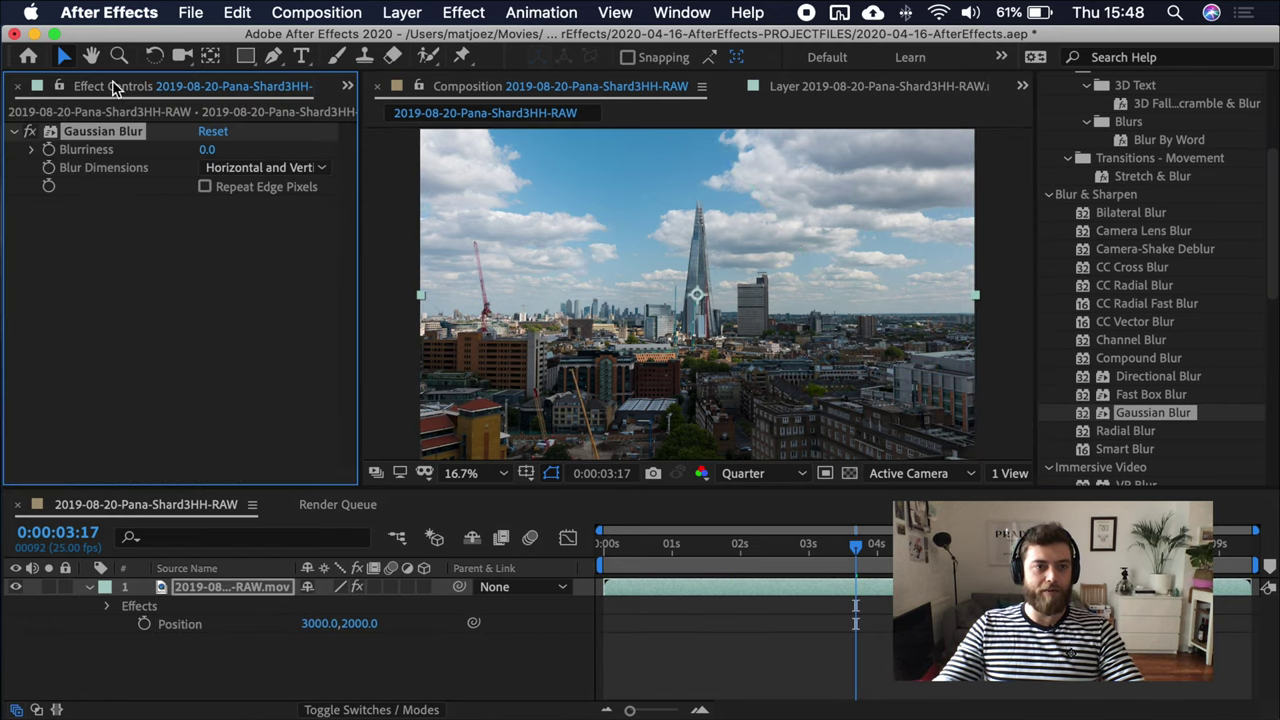
pyautogui.click(160, 590)
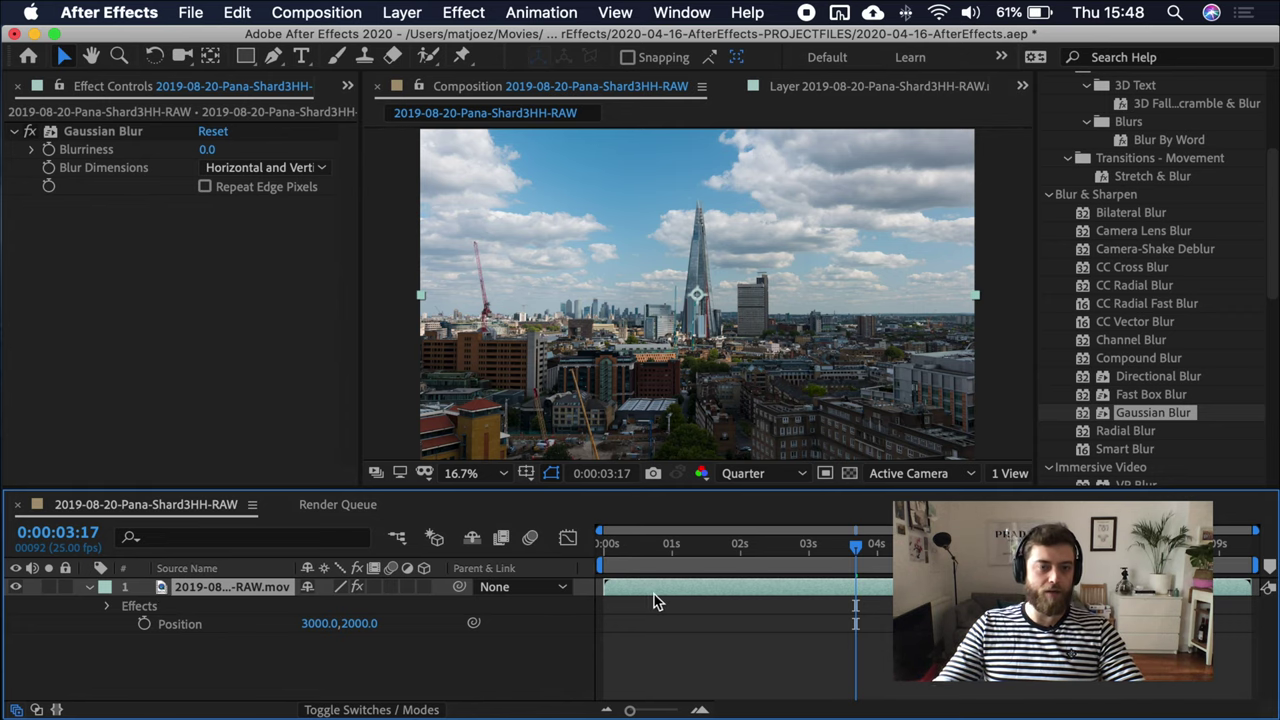
pyautogui.click(108, 607)
pyautogui.click(110, 608)
pyautogui.click(112, 610)
pyautogui.click(126, 626)
pyautogui.scroll(-1, 150, 634)
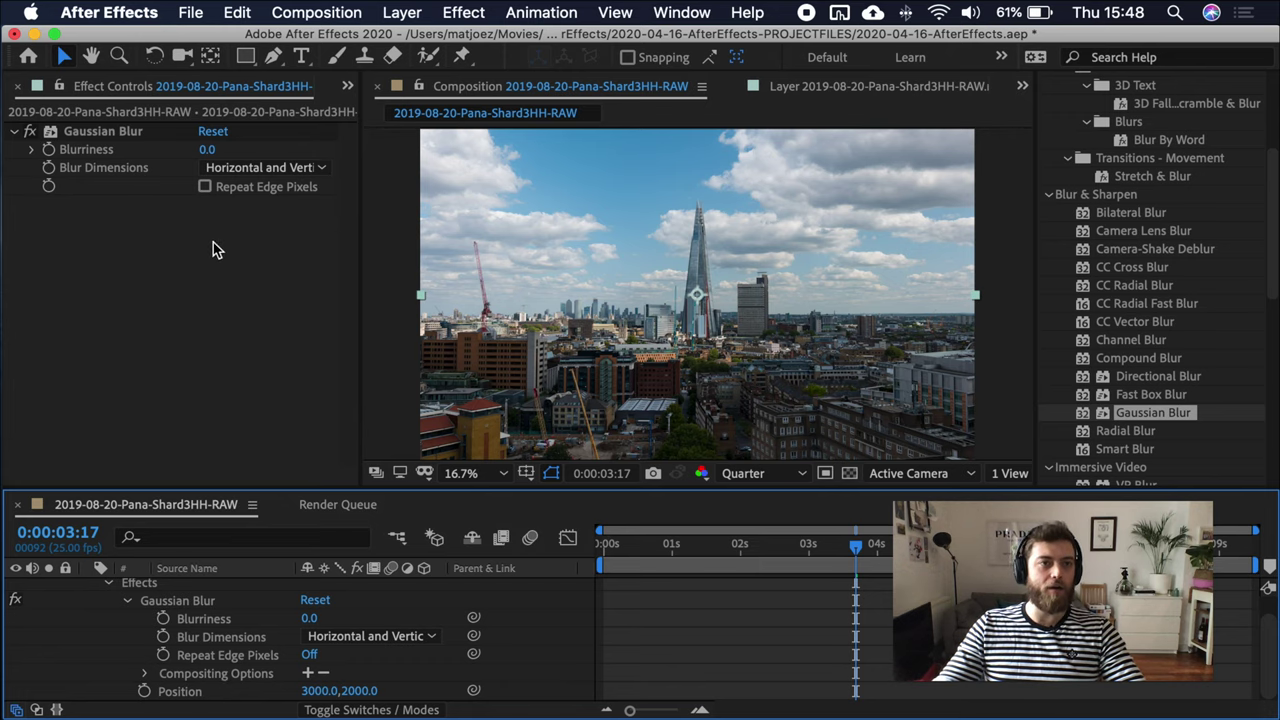
pyautogui.click(38, 157)
pyautogui.click(35, 150)
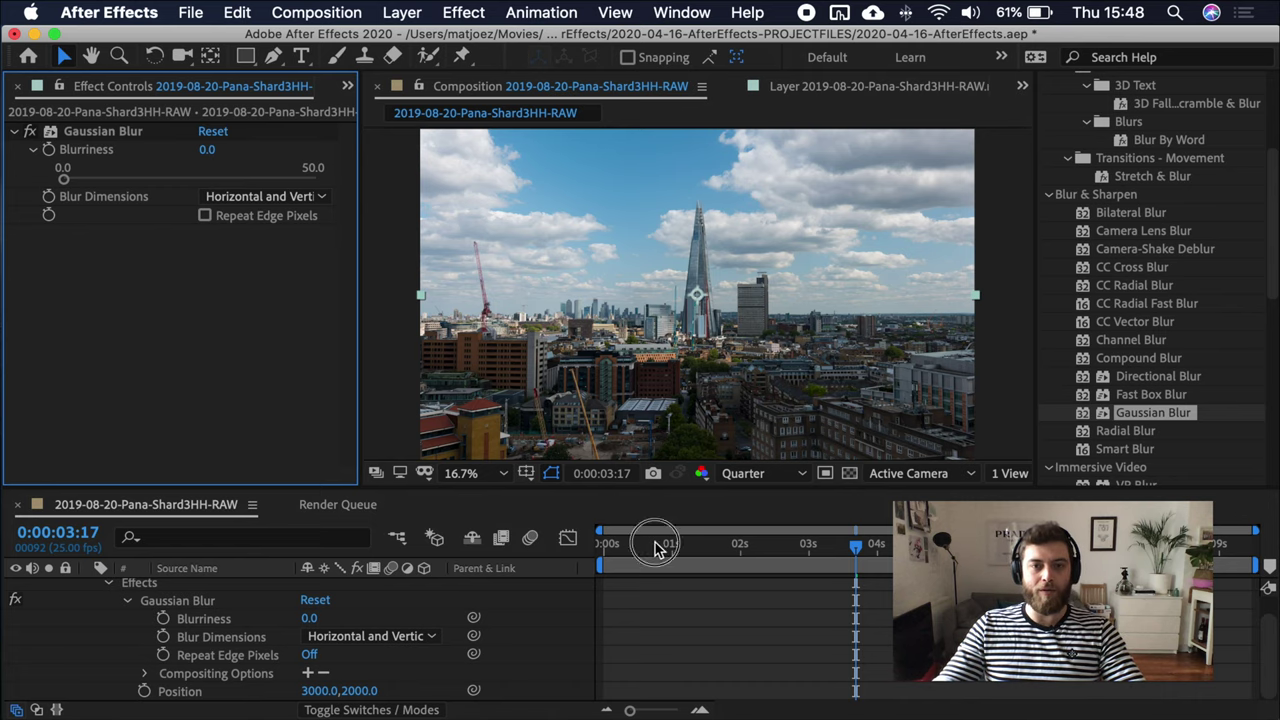
# Step: Move to 0:00:01:22 and show only the layer's Position property
pyautogui.moveTo(827, 545); pyautogui.dragTo(733, 548)
pyautogui.click(91, 56)
pyautogui.moveTo(628, 270); pyautogui.dragTo(723, 316)
pyautogui.scroll(1, 110, 600)
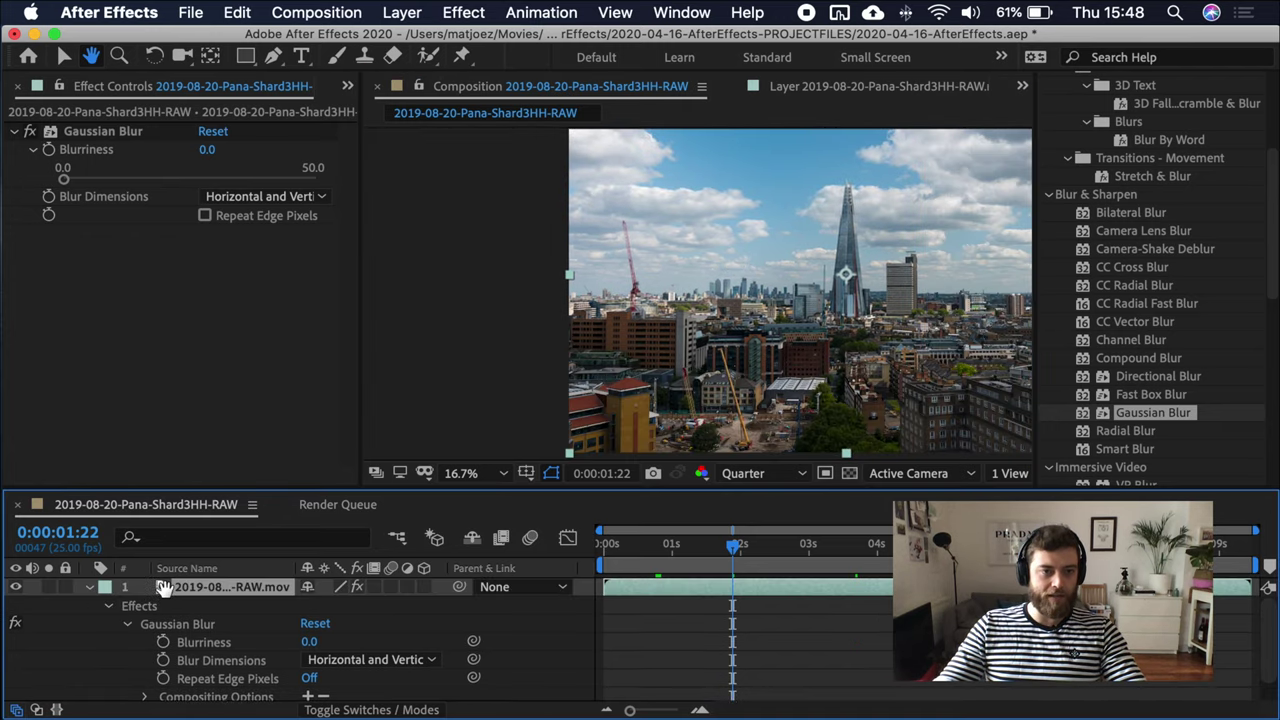
pyautogui.press('e')
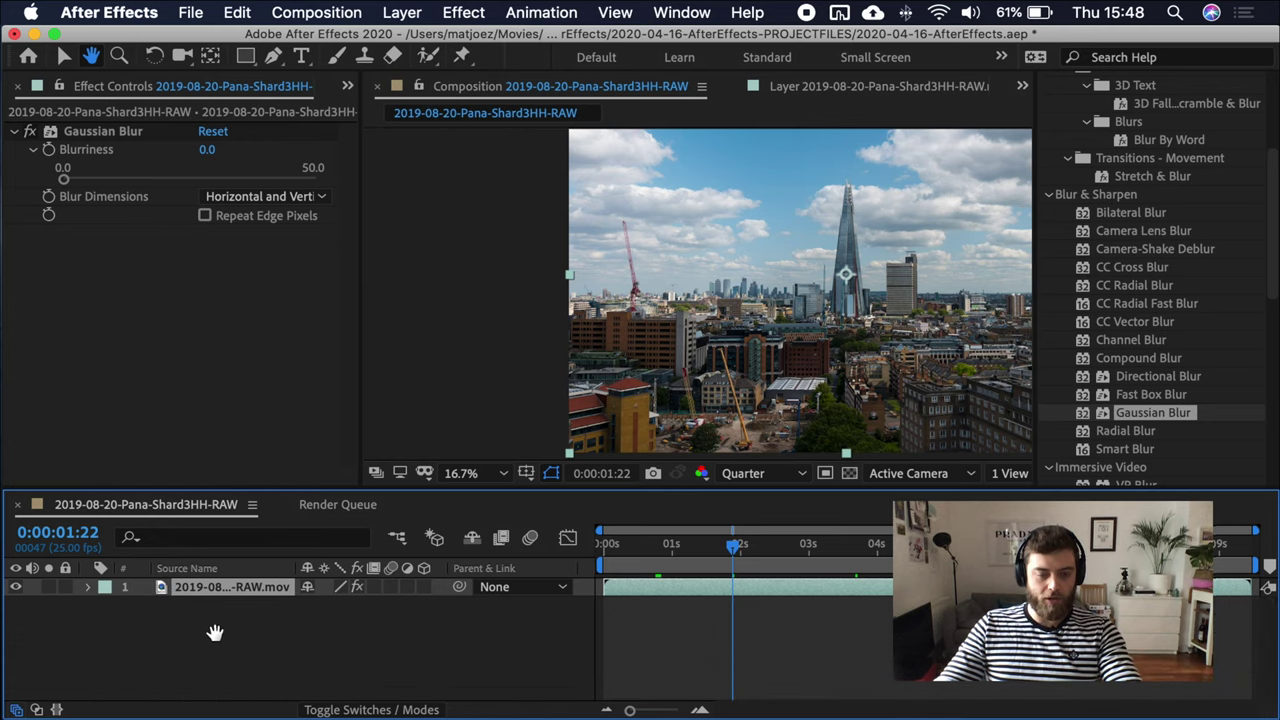
pyautogui.press('p')
# Step: Zoom into the footage and pan to the brick building and red crane
pyautogui.moveTo(924, 318); pyautogui.dragTo(822, 268)
pyautogui.press('.')
pyautogui.press('.')
pyautogui.press('.')
pyautogui.press('.')
pyautogui.press('.')
pyautogui.press('.')
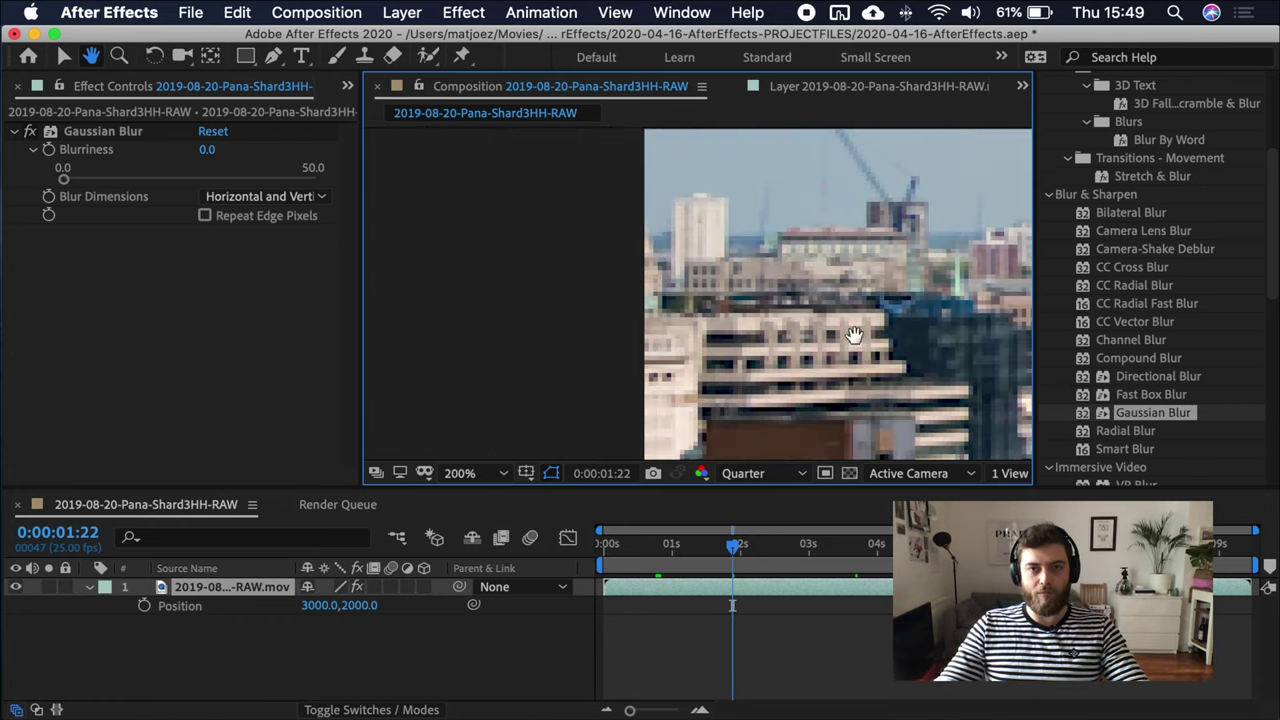
pyautogui.moveTo(930, 290); pyautogui.dragTo(406, 290)
pyautogui.moveTo(800, 294); pyautogui.dragTo(420, 300)
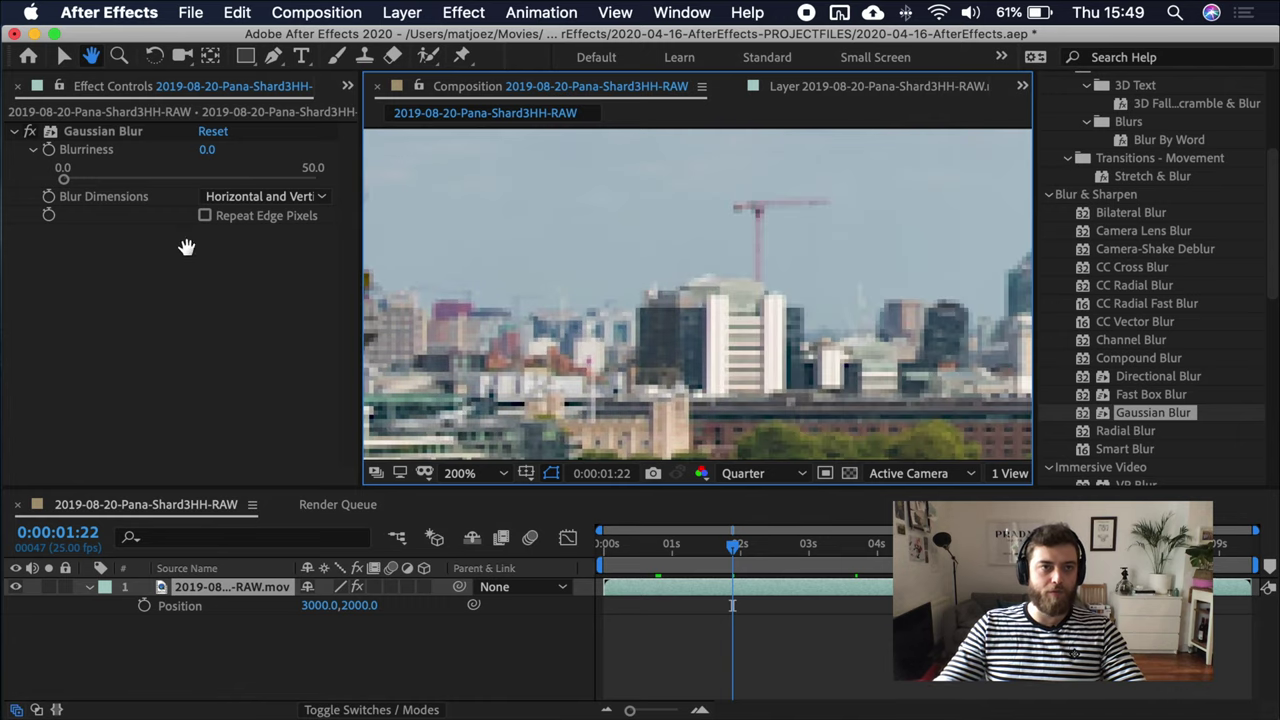
pyautogui.click(63, 56)
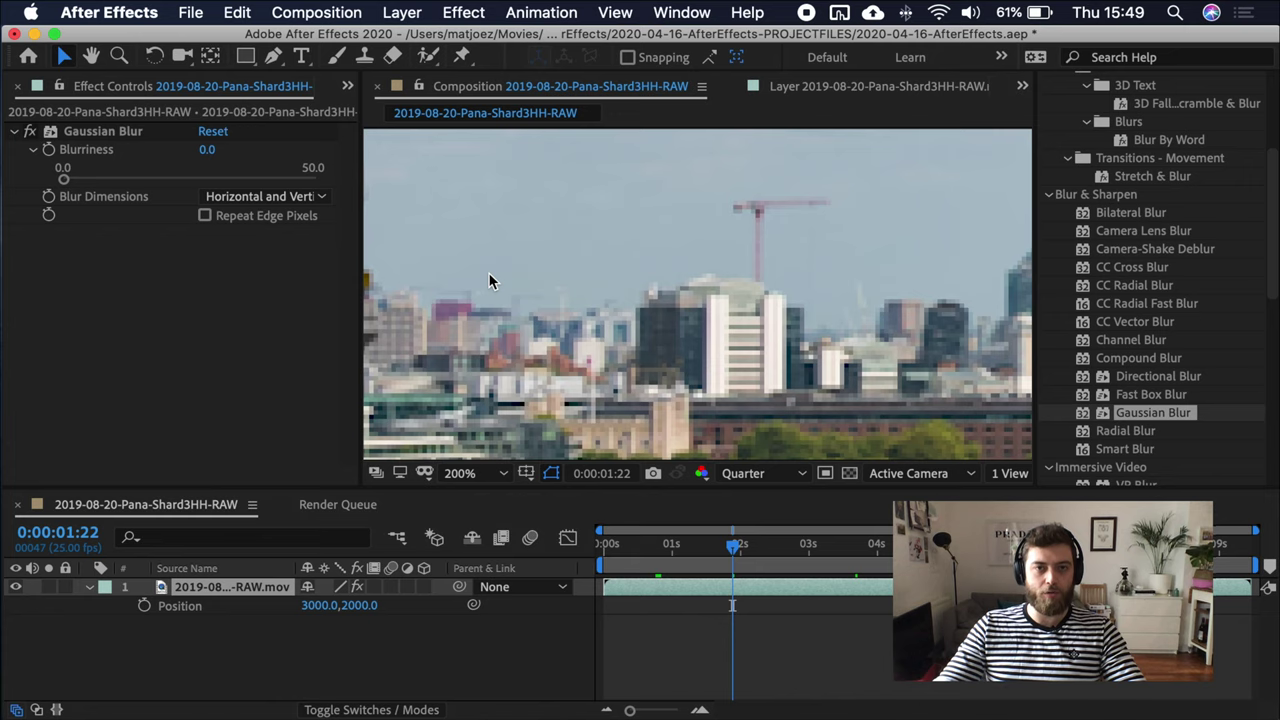
pyautogui.click(577, 265)
pyautogui.press('h')
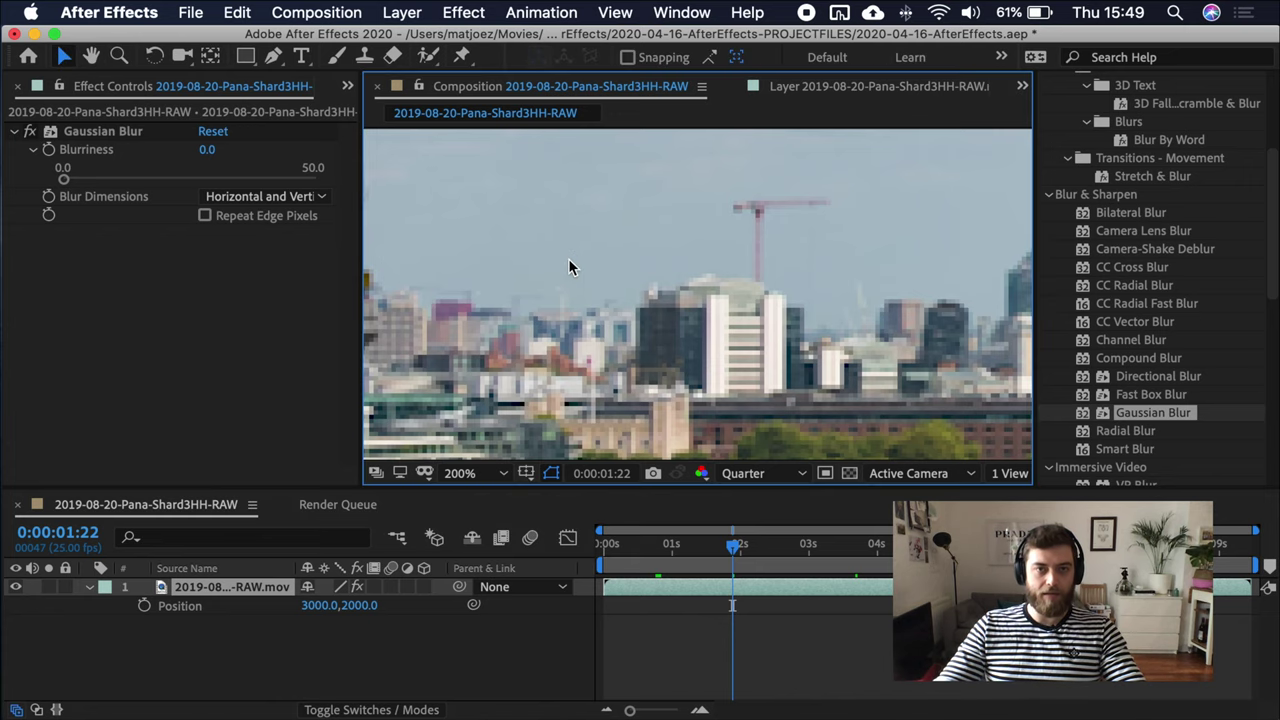
pyautogui.moveTo(568, 259); pyautogui.dragTo(705, 304)
# Step: Zoom in on the brick roof edge, then back out to 200% and recentre the frame
pyautogui.click(119, 56)
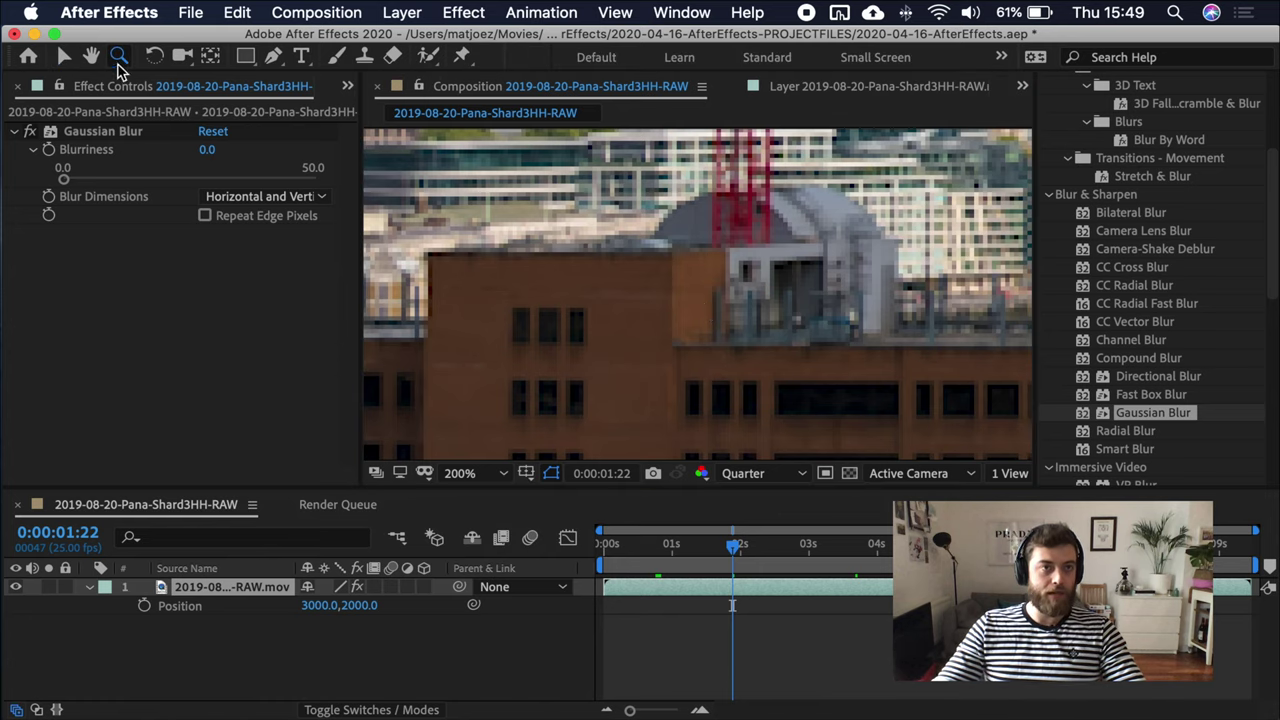
pyautogui.click(600, 259)
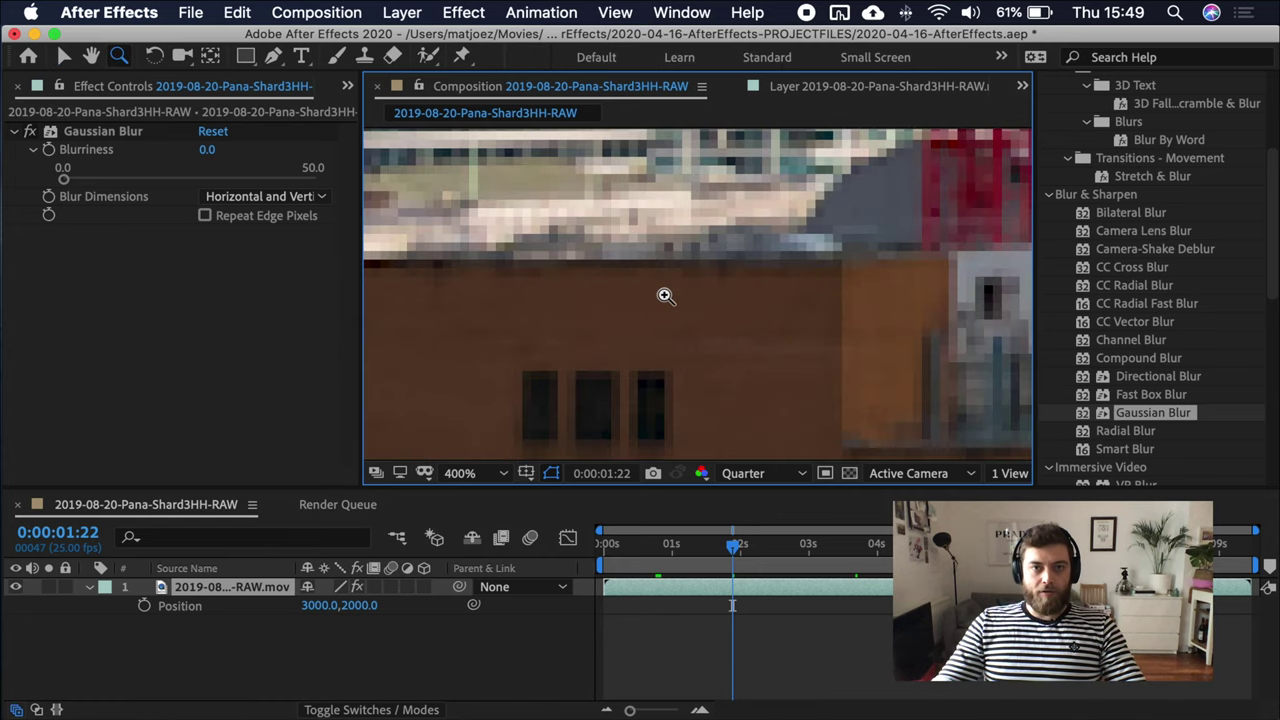
pyautogui.keyDown('alt'); pyautogui.click(806, 321); pyautogui.keyUp('alt')
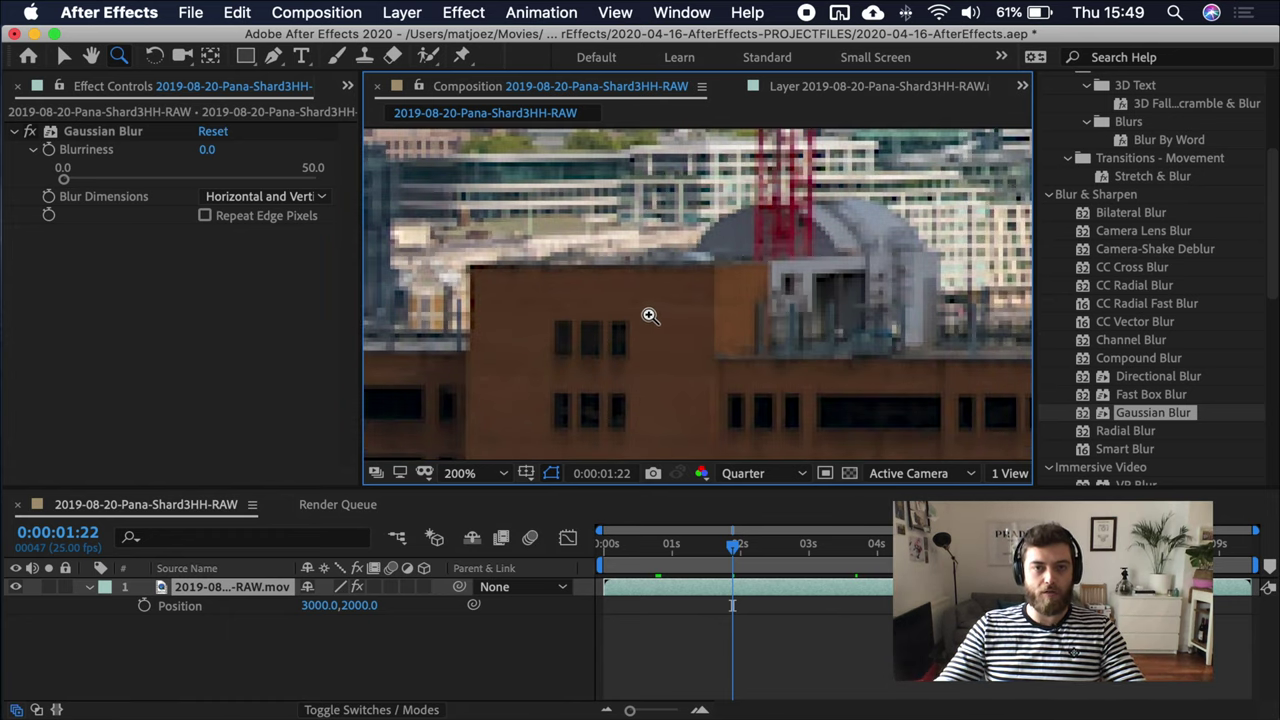
pyautogui.scroll(-4, 660, 313)
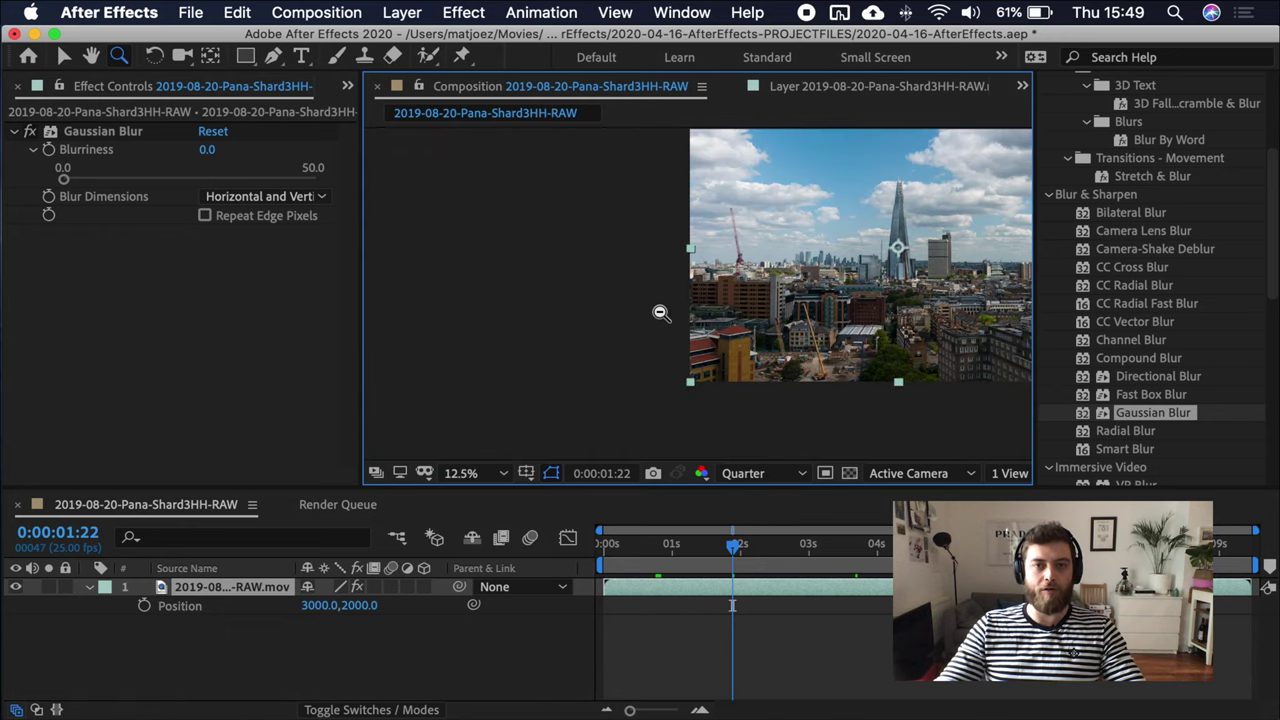
pyautogui.press('h')
pyautogui.moveTo(903, 257); pyautogui.dragTo(698, 289)
pyautogui.press('z')
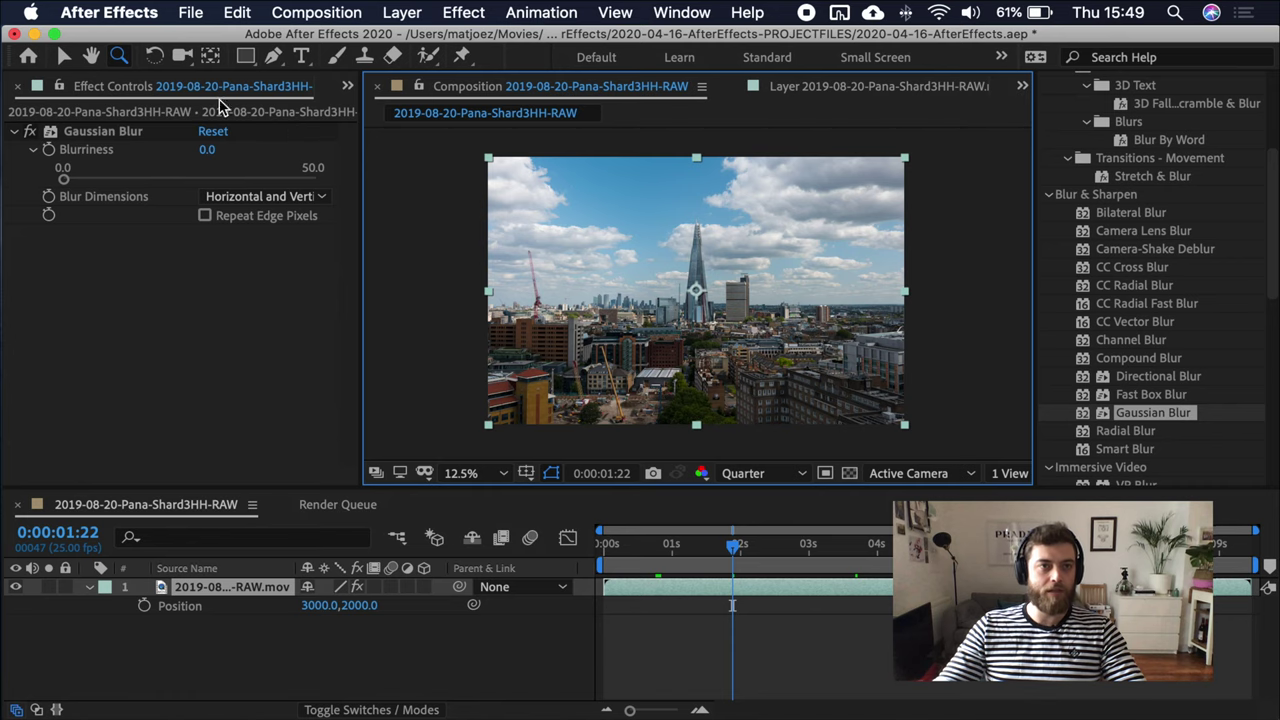
# Step: Undo a test rotation of the footage and set the view to Front at 12.5%
pyautogui.click(154, 60)
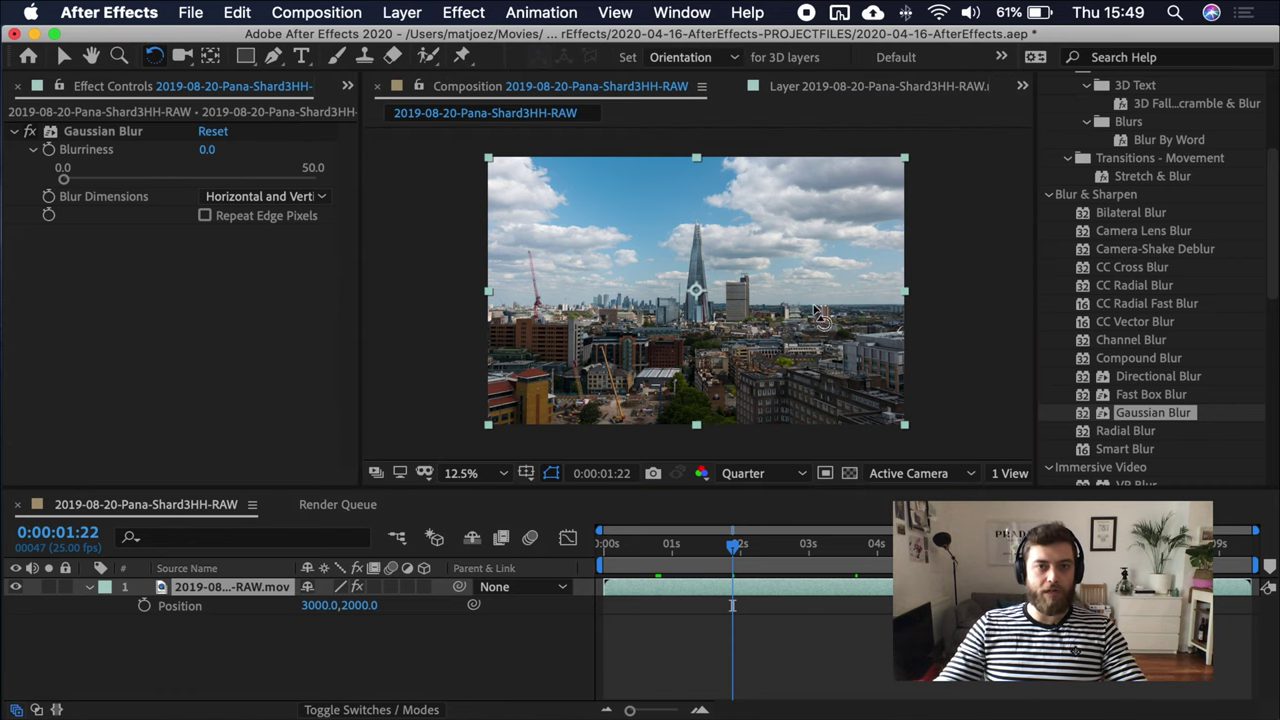
pyautogui.moveTo(823, 318)
pyautogui.mouseDown()
pyautogui.moveTo(922, 296)
pyautogui.moveTo(520, 330)
pyautogui.moveTo(829, 300)
pyautogui.mouseUp()
pyautogui.press('super+z')
pyautogui.click(183, 56)
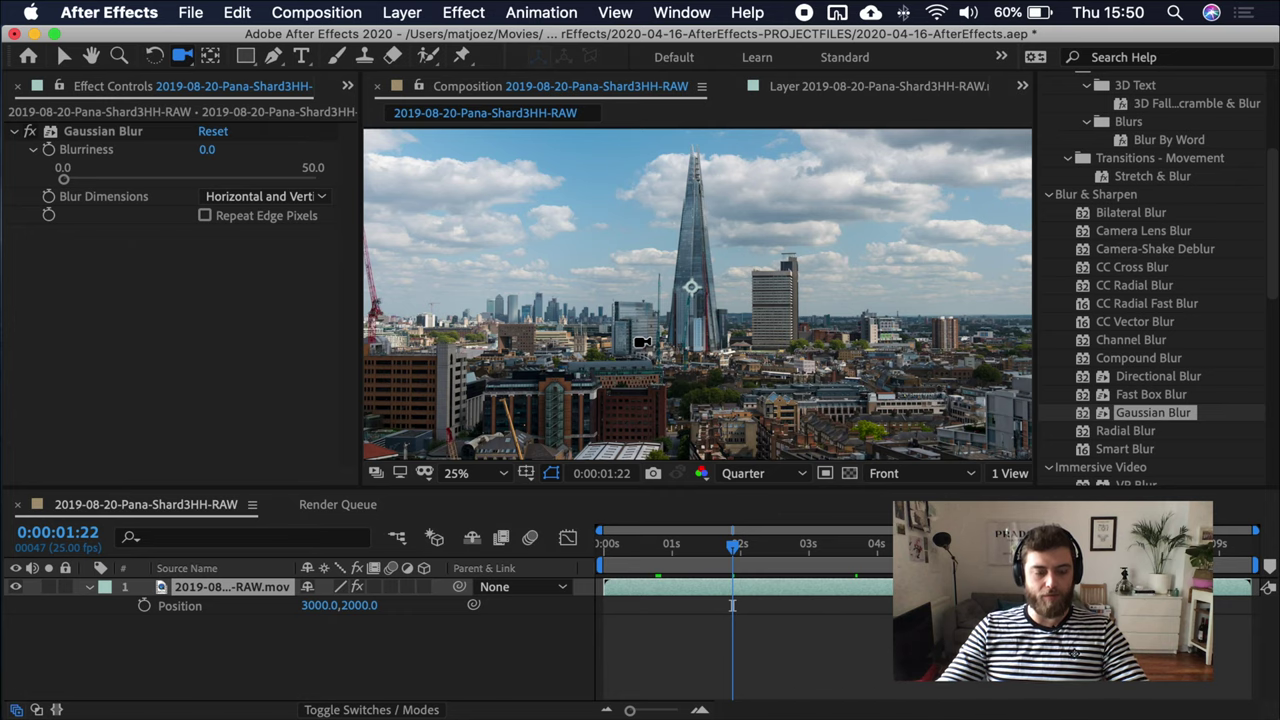
pyautogui.press('z')
pyautogui.keyDown('alt'); pyautogui.click(729, 288); pyautogui.keyUp('alt')
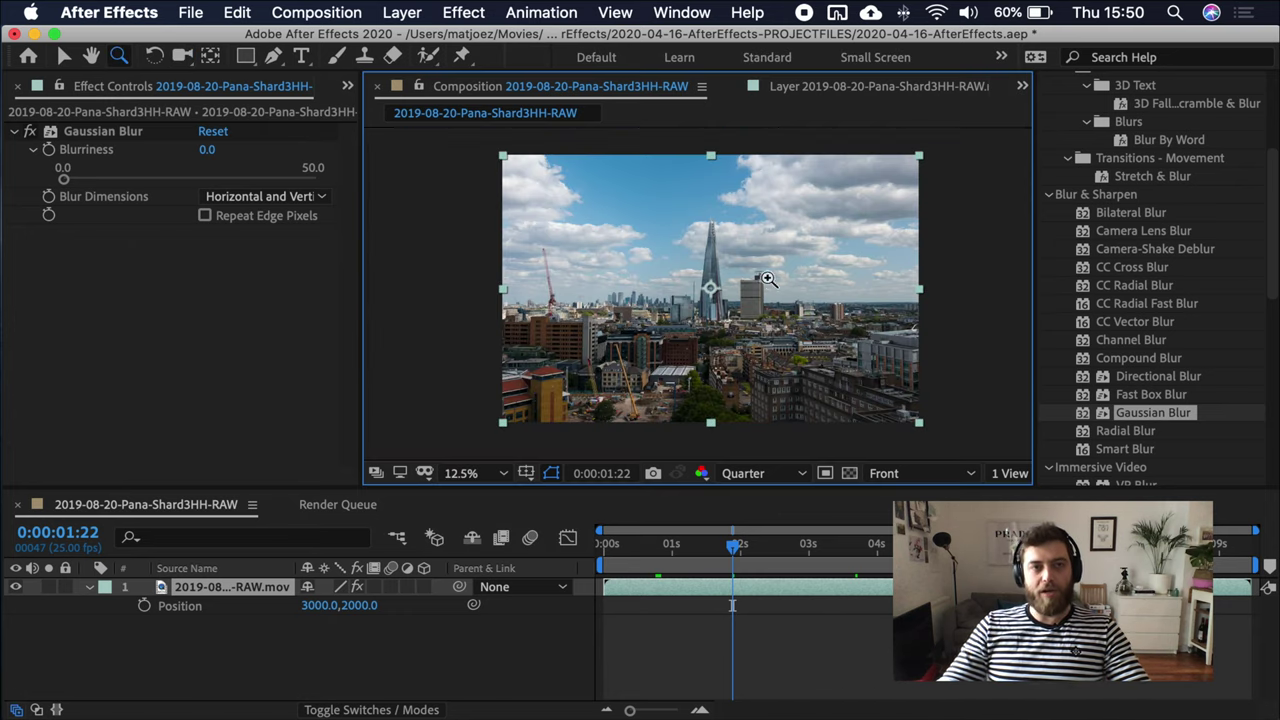
pyautogui.click(180, 55)
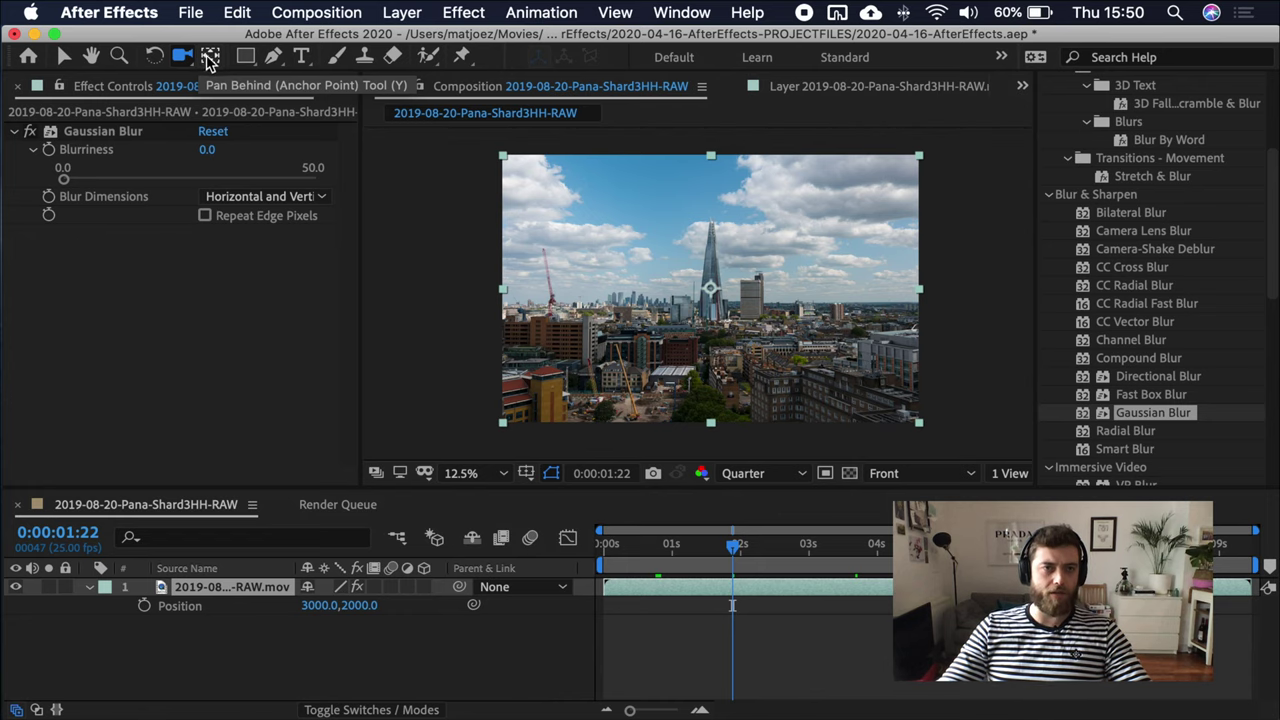
# Step: Draw two overlapping rectangular masks on the Shard layer
pyautogui.click(246, 56)
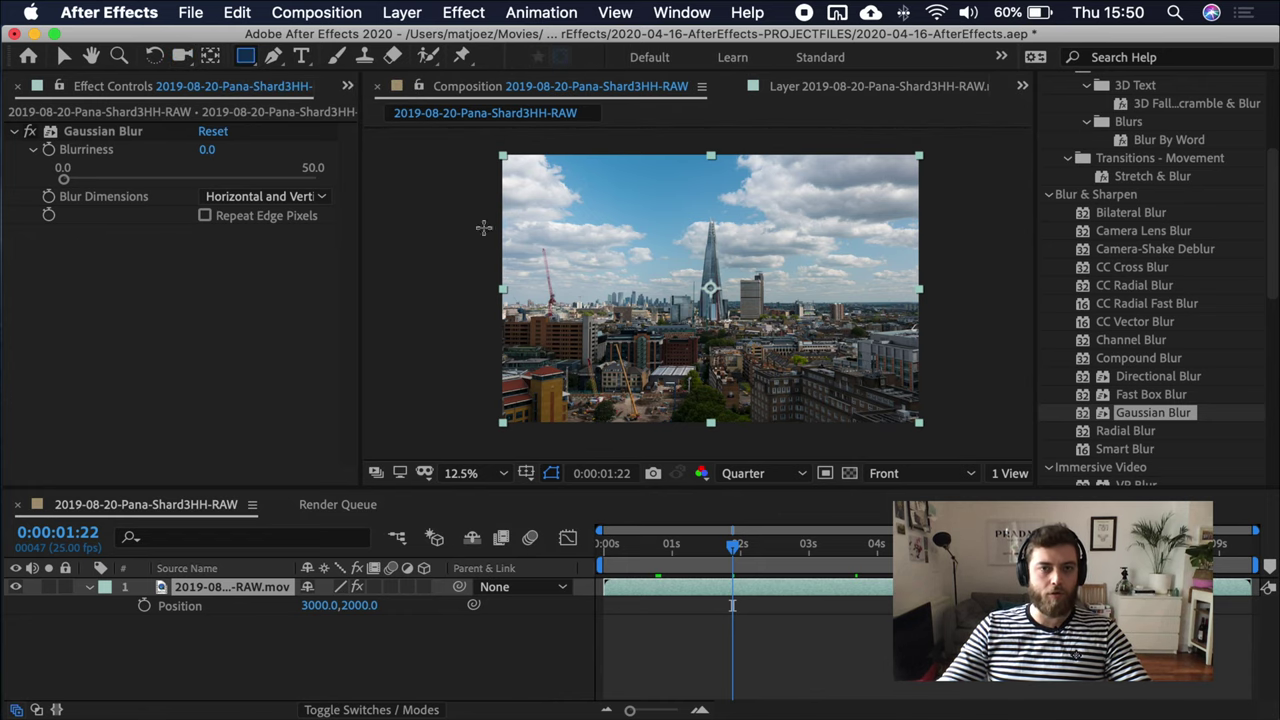
pyautogui.moveTo(680, 232); pyautogui.dragTo(787, 318)
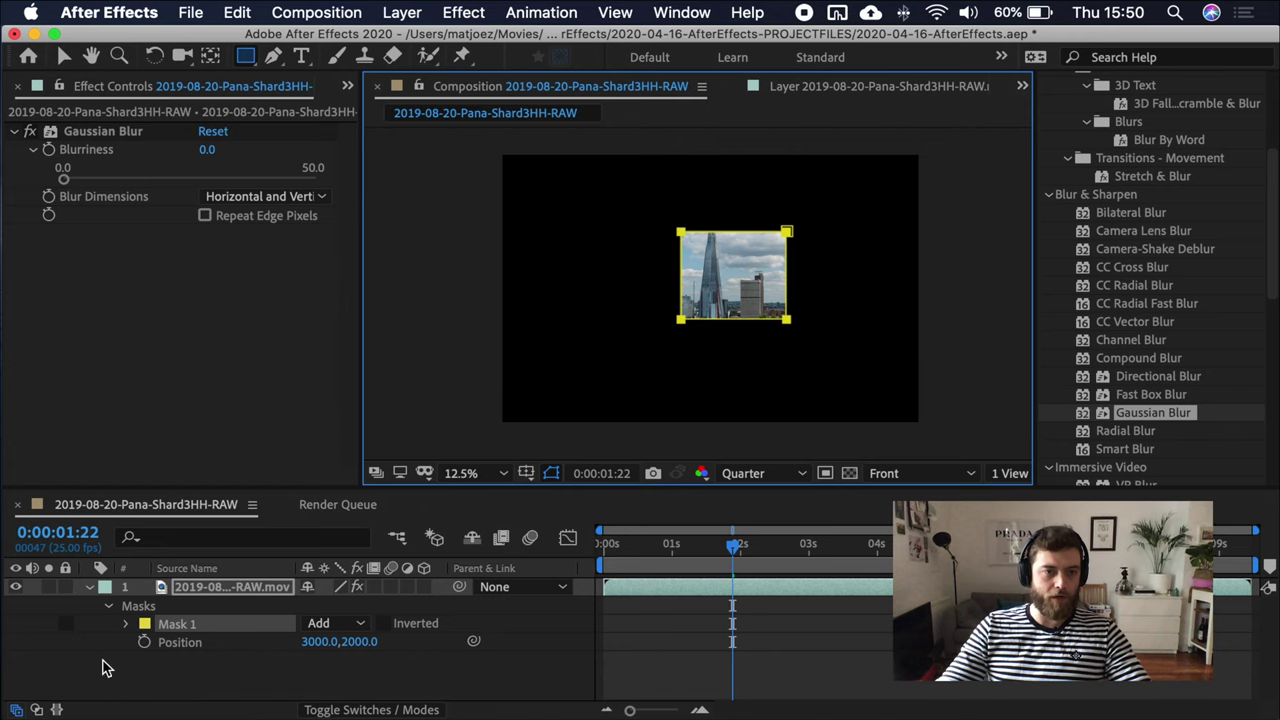
pyautogui.click(127, 624)
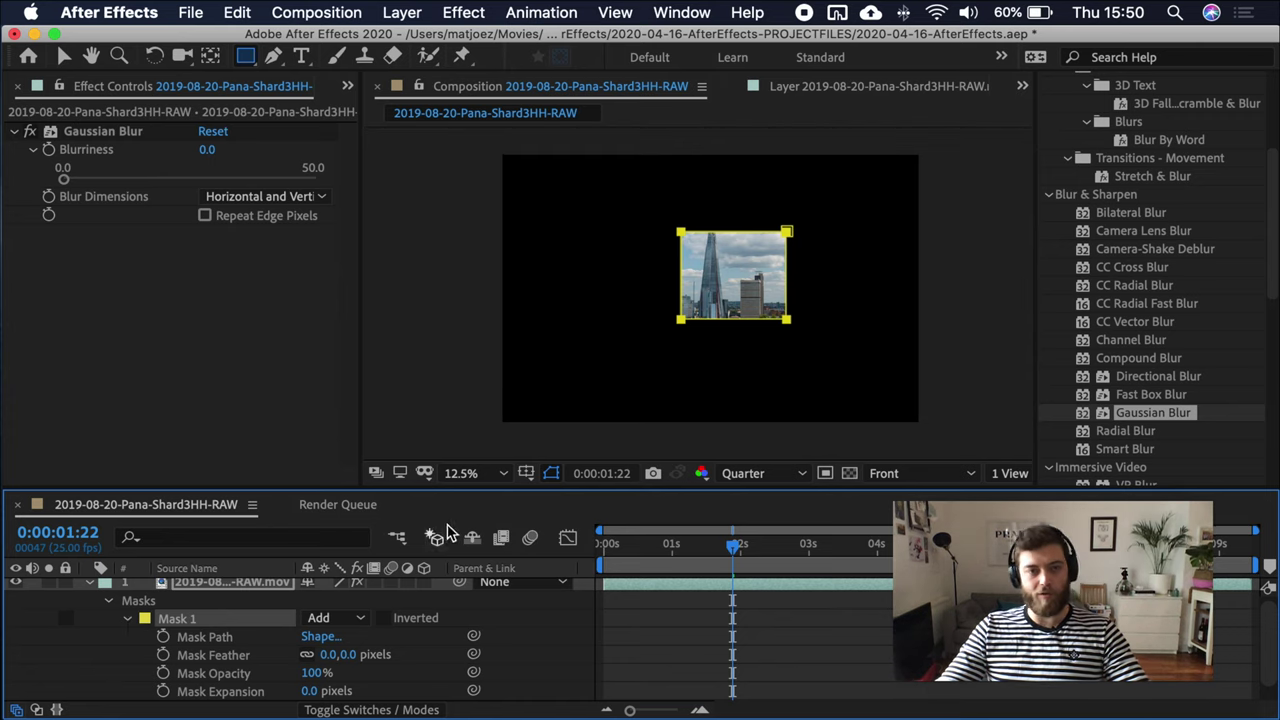
pyautogui.moveTo(590, 291); pyautogui.dragTo(744, 395)
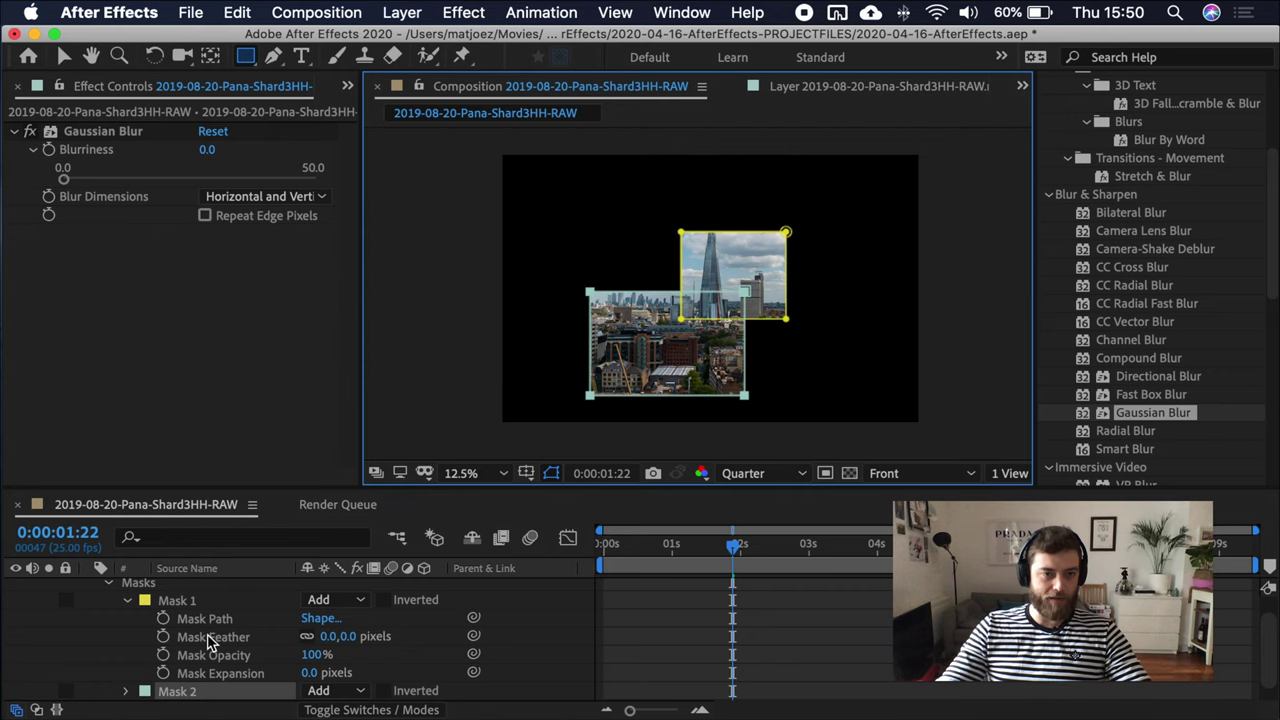
# Step: Set Mask 2's mode to Intersect
pyautogui.scroll(-1, 237, 660)
pyautogui.click(360, 676)
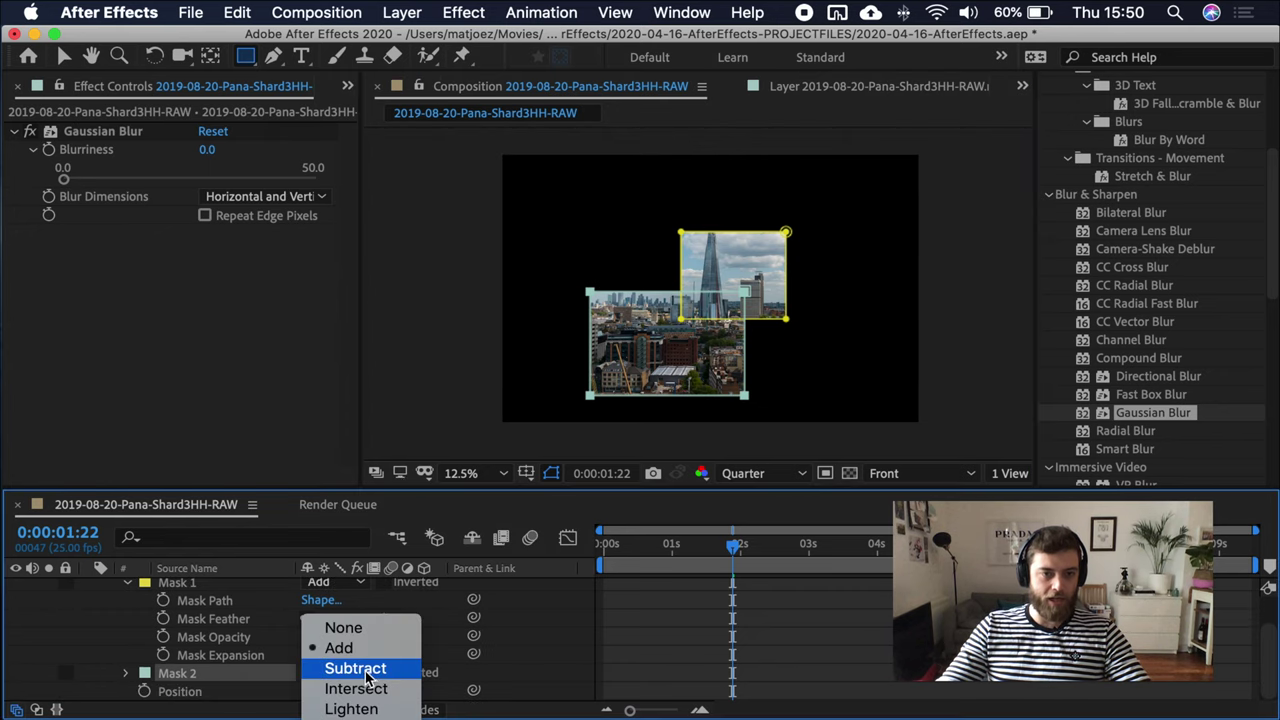
pyautogui.click(368, 688)
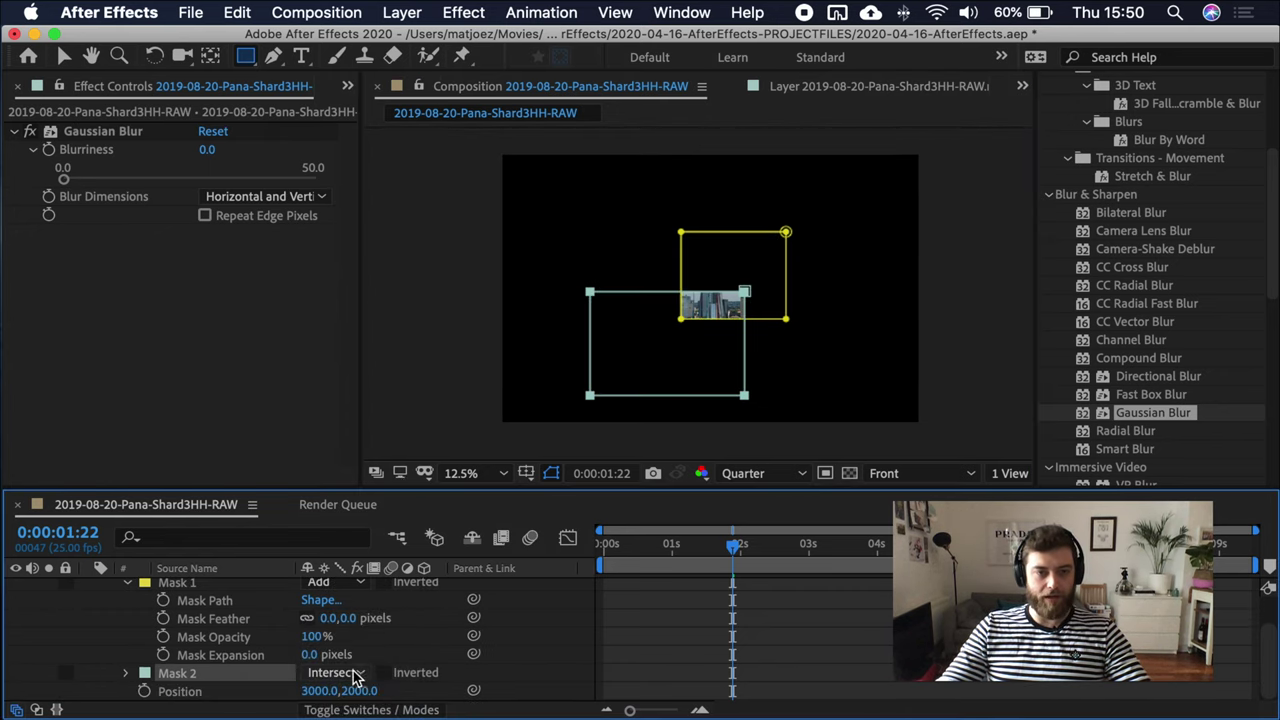
pyautogui.click(362, 676)
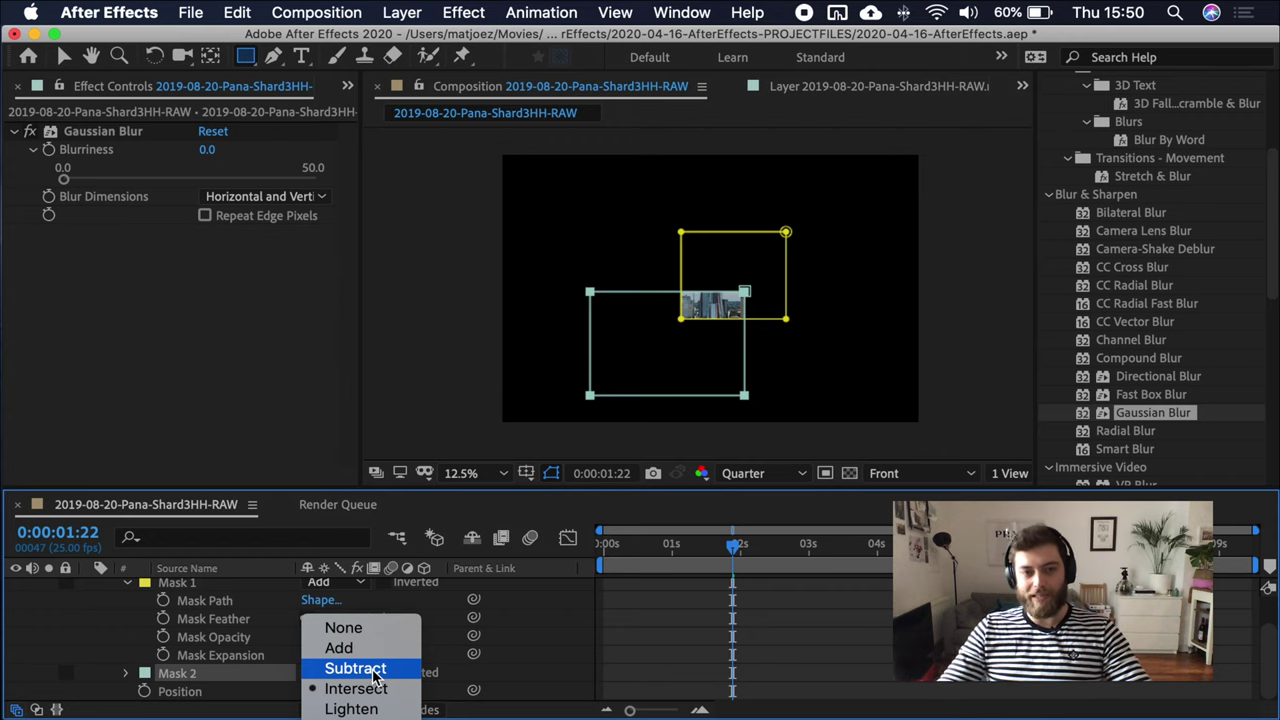
# Step: Draw a closed six-point Mask 3 with the Pen tool and curve its top edge
pyautogui.click(110, 641)
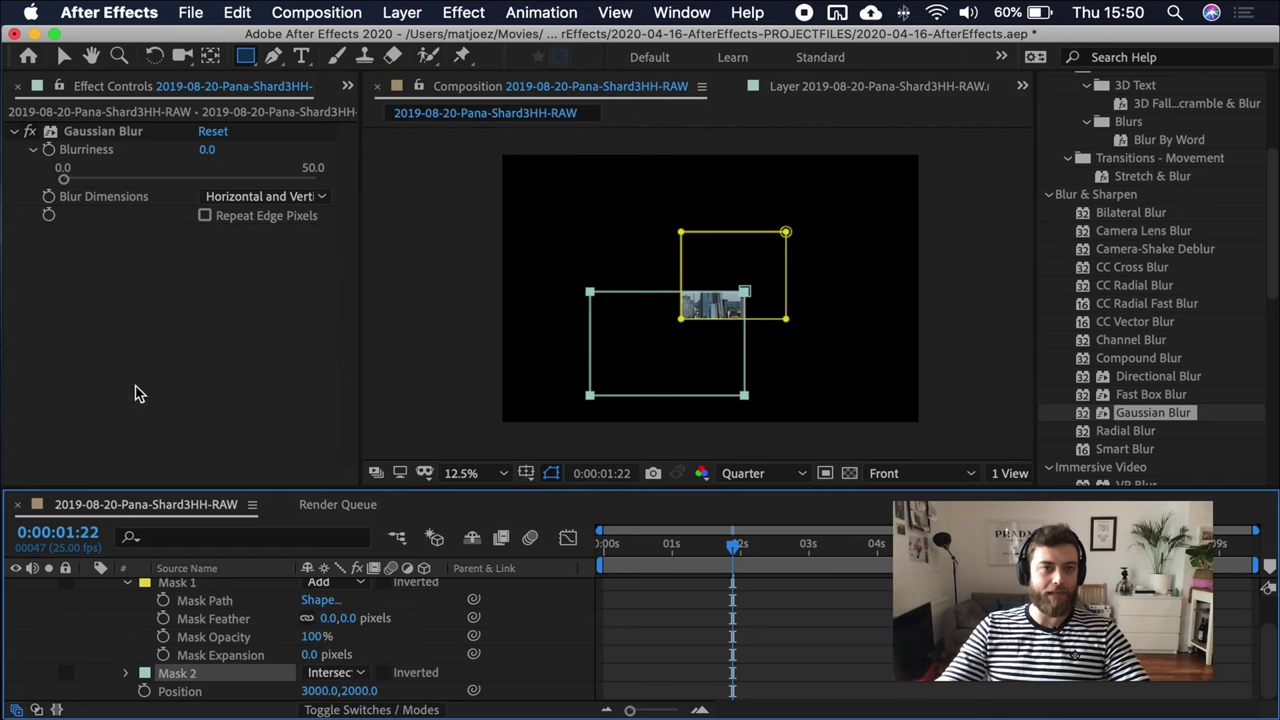
pyautogui.click(273, 57)
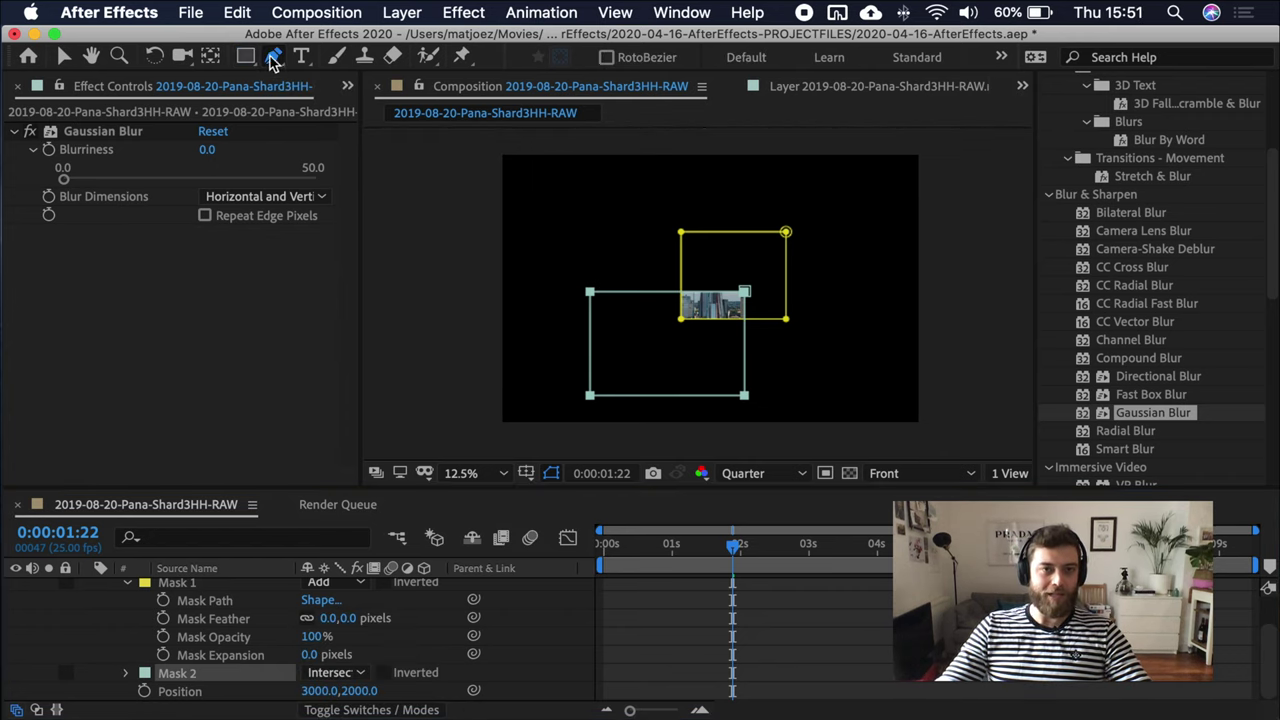
pyautogui.click(631, 215)
pyautogui.click(581, 261)
pyautogui.click(733, 357)
pyautogui.click(858, 355)
pyautogui.click(851, 270)
pyautogui.click(639, 252)
pyautogui.click(631, 215)
pyautogui.moveTo(640, 250); pyautogui.dragTo(839, 185)
pyautogui.moveTo(732, 192); pyautogui.dragTo(652, 172)
# Step: Set Mask 3 to Intersect and toggle Inverted on and back off
pyautogui.click(350, 690)
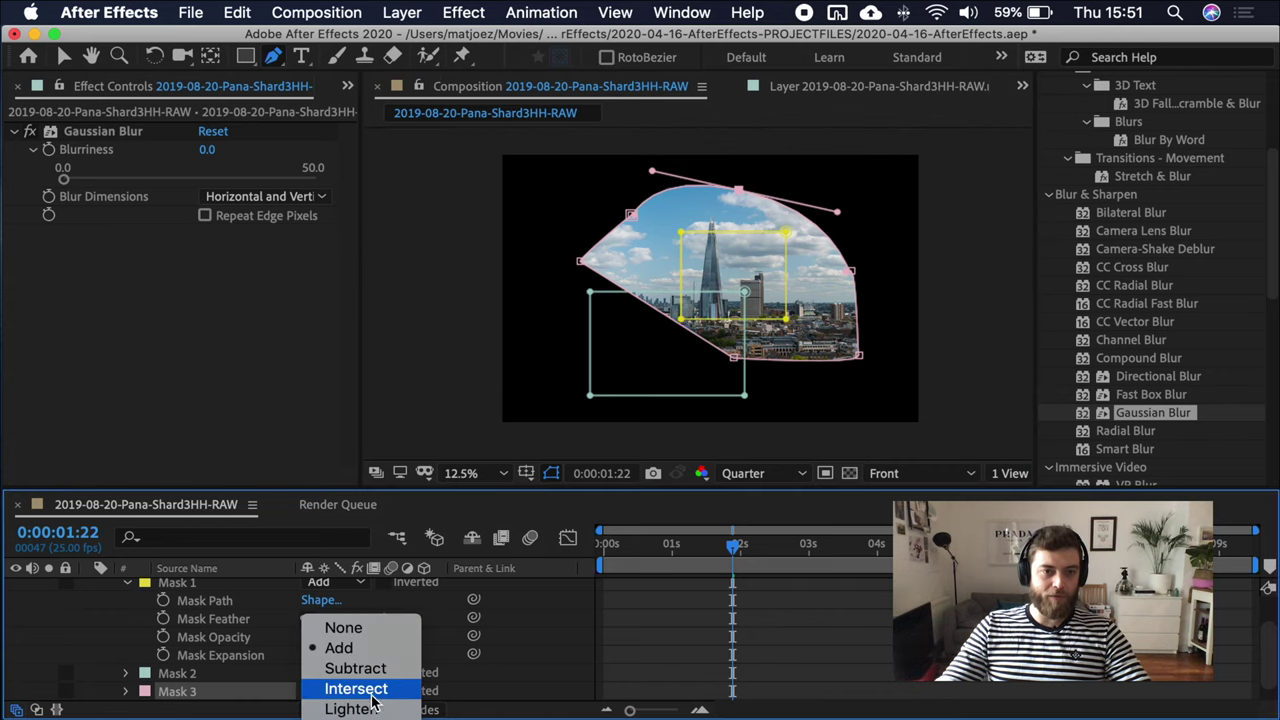
pyautogui.click(356, 689)
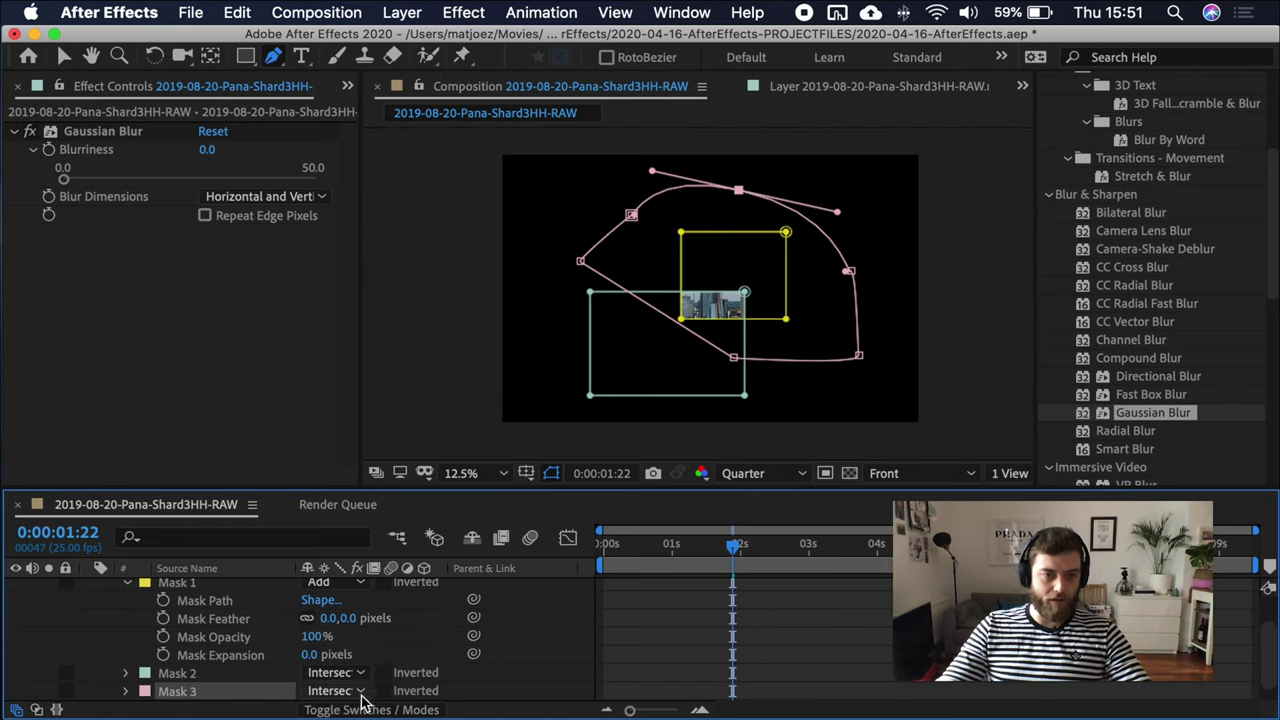
pyautogui.click(350, 690)
pyautogui.click(517, 691)
pyautogui.click(386, 691)
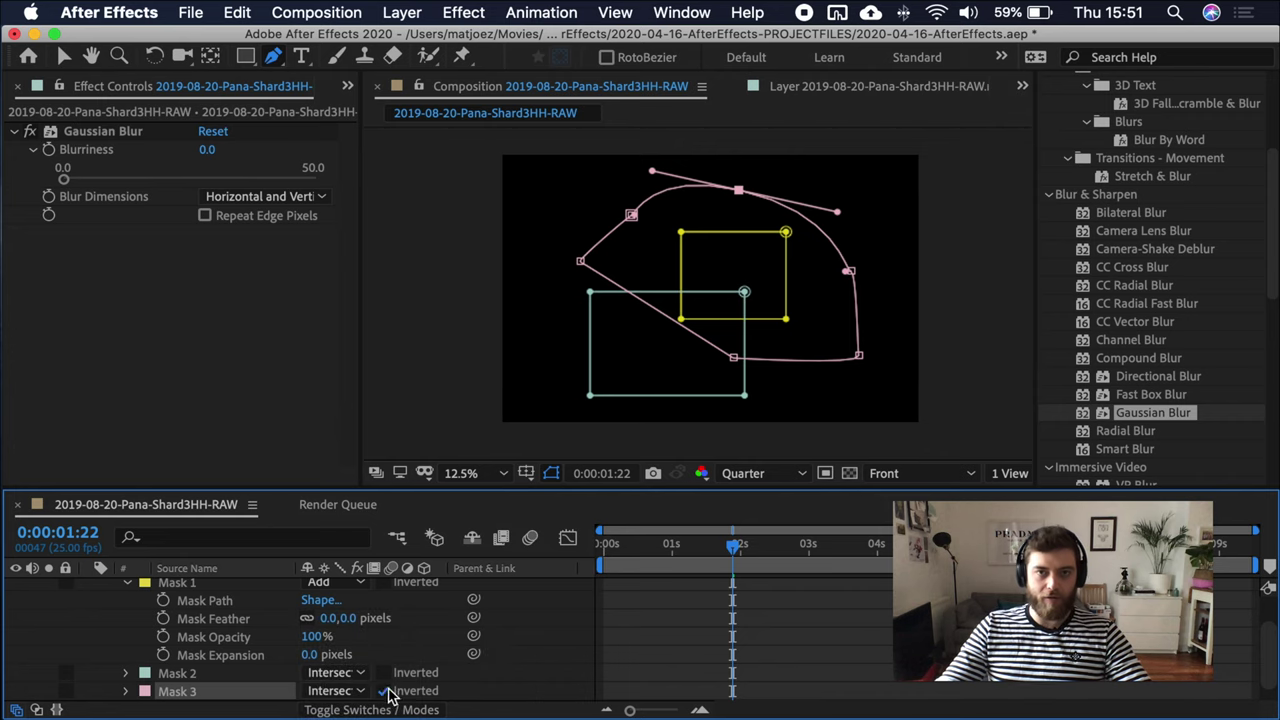
pyautogui.click(386, 691)
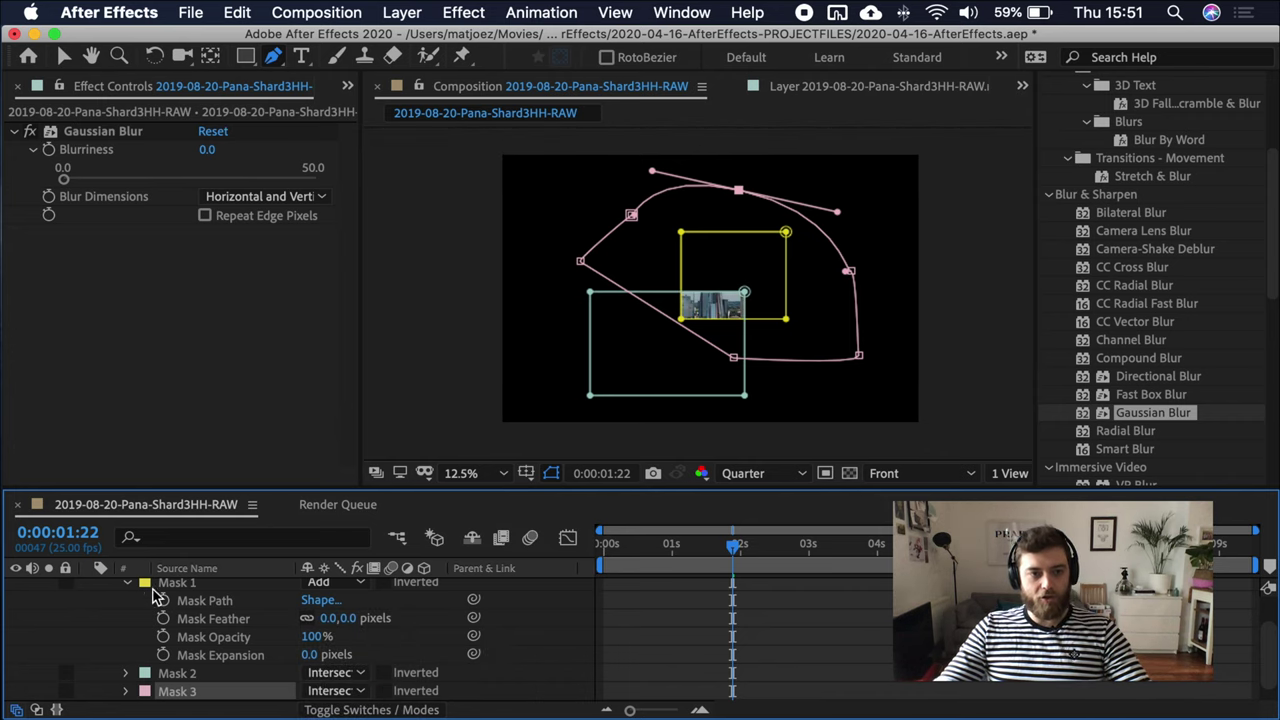
# Step: Select all three masks and delete them from the layer
pyautogui.click(127, 582)
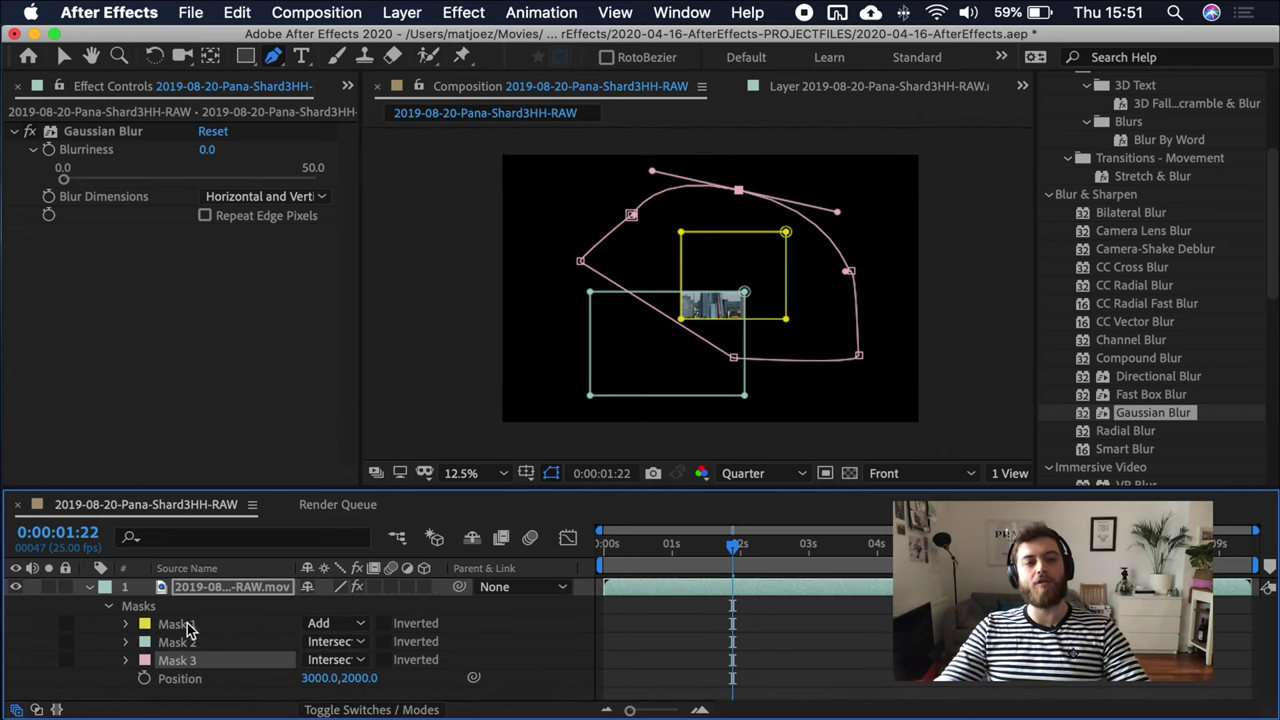
pyautogui.click(187, 626)
pyautogui.keyDown('shift'); pyautogui.click(193, 666); pyautogui.keyUp('shift')
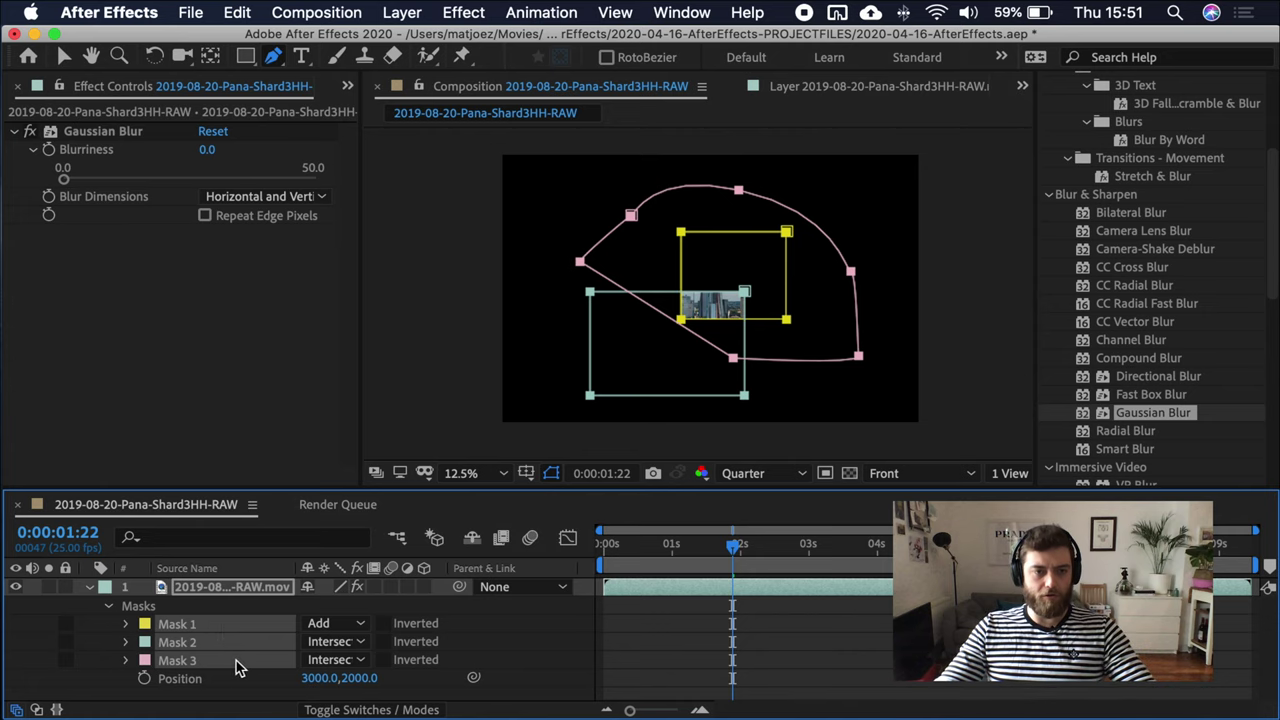
pyautogui.press('Delete')
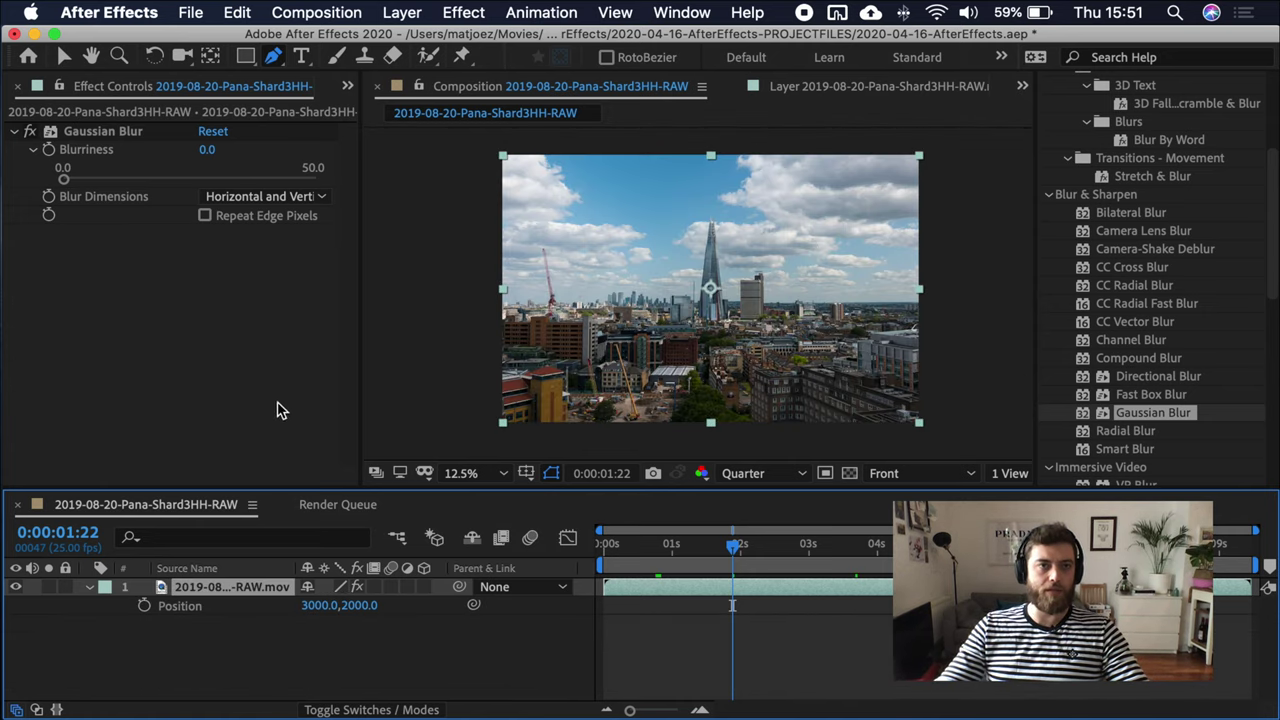
pyautogui.click(301, 56)
# Step: Create a paragraph text layer reading 'sgadfgdsfsfghfg', then erase and discard it
pyautogui.moveTo(548, 200); pyautogui.dragTo(826, 310)
pyautogui.write('sgadfgdsfsfghfg')
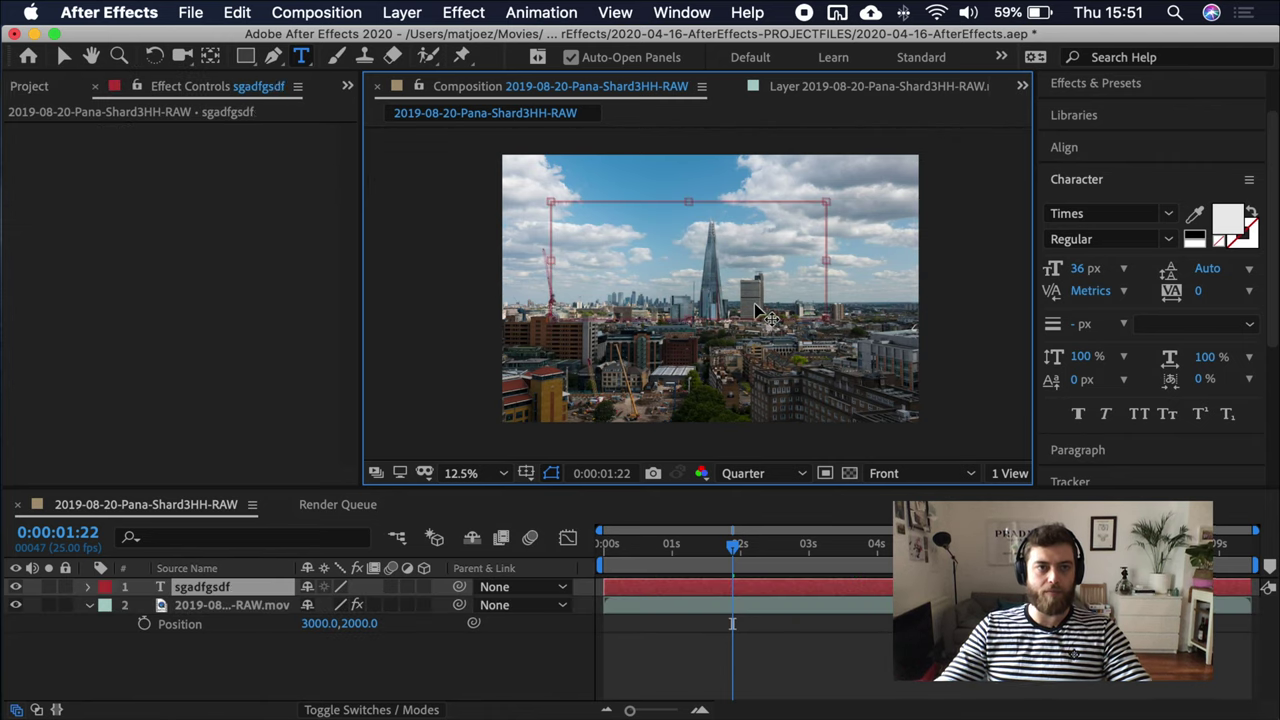
pyautogui.press('super+a')
pyautogui.press('BackSpace')
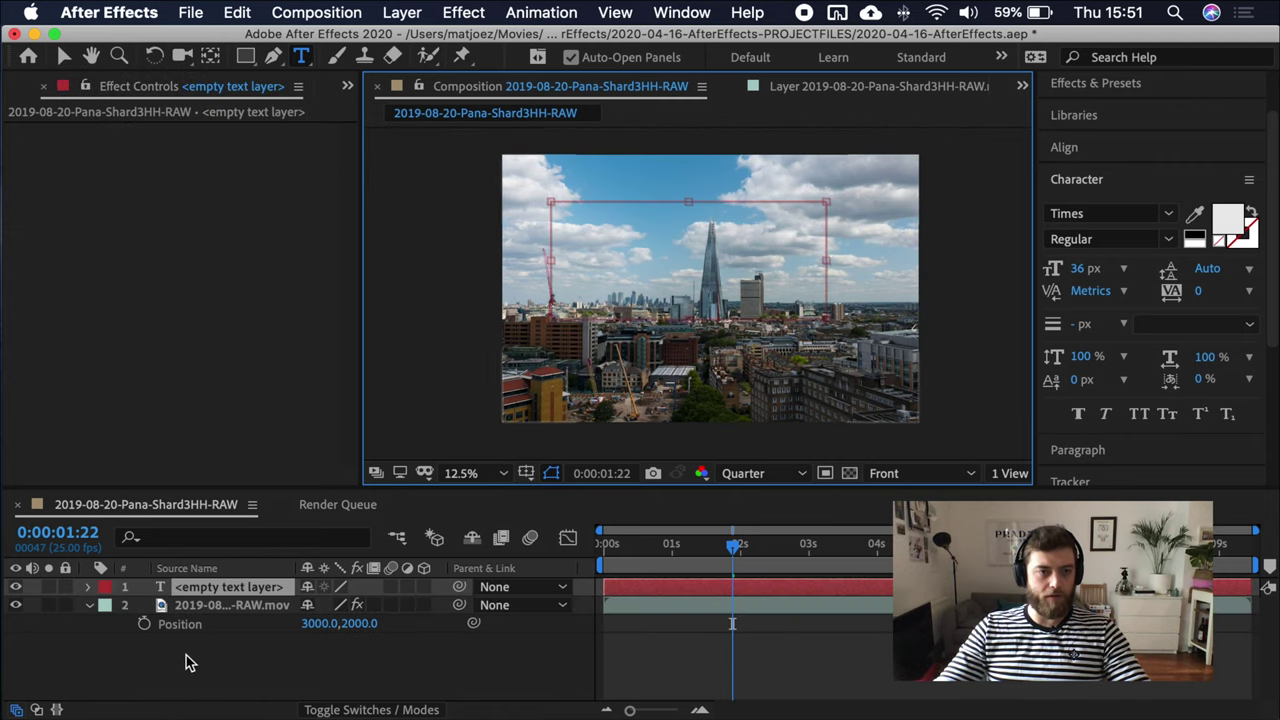
pyautogui.press('super+b')
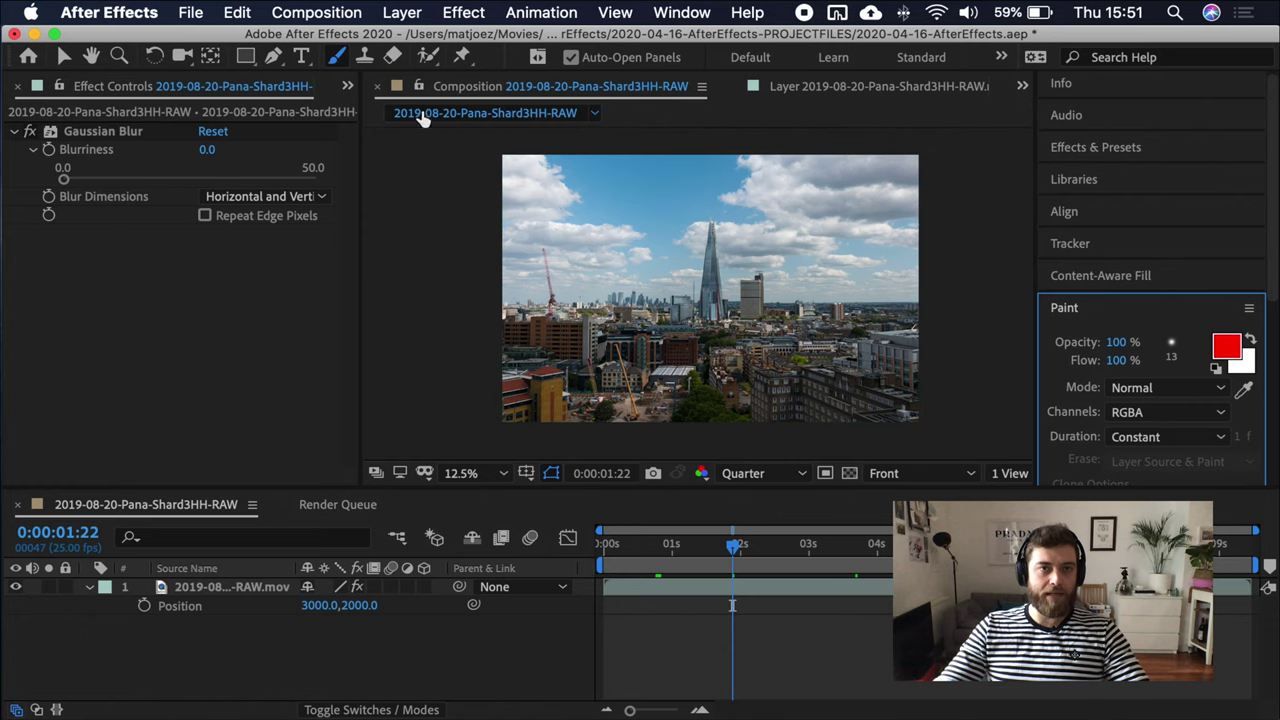
# Step: Cycle through the Clone Stamp, Eraser, Roto Brush, Puppet Pin, Brush and Type tools
pyautogui.press('super+b')
pyautogui.scroll(2, 667, 338)
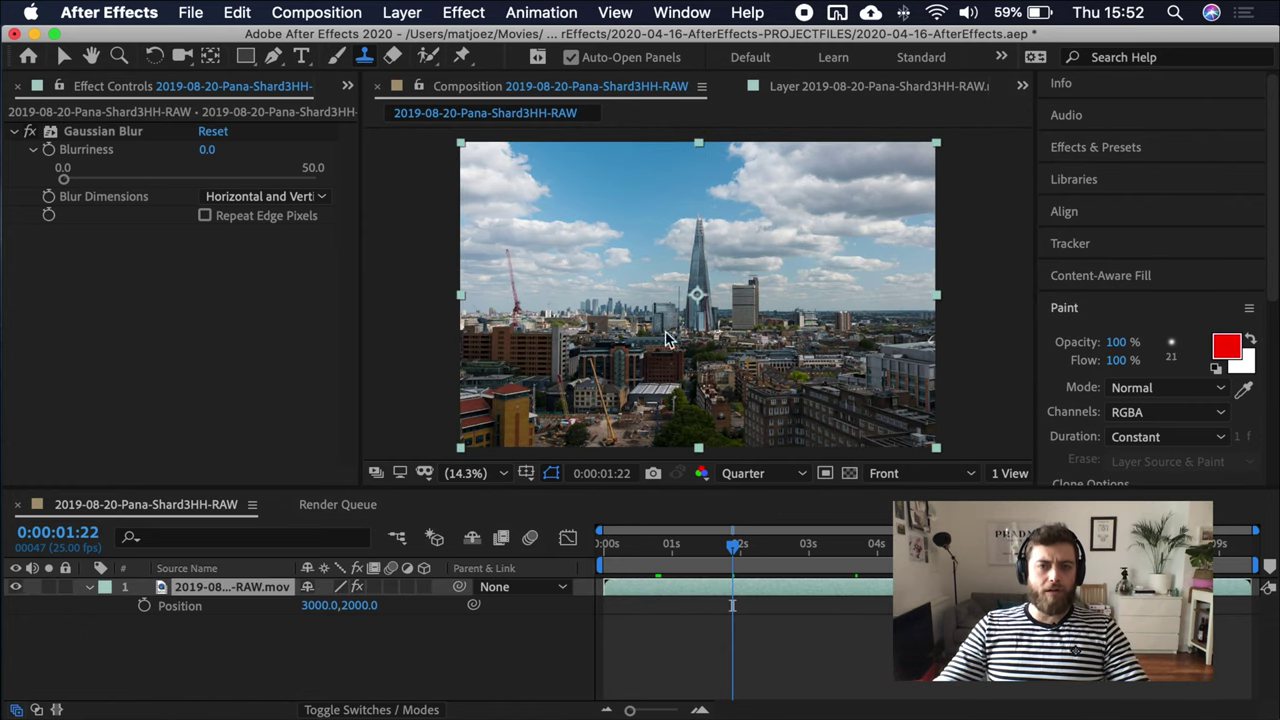
pyautogui.click(392, 57)
pyautogui.click(587, 187)
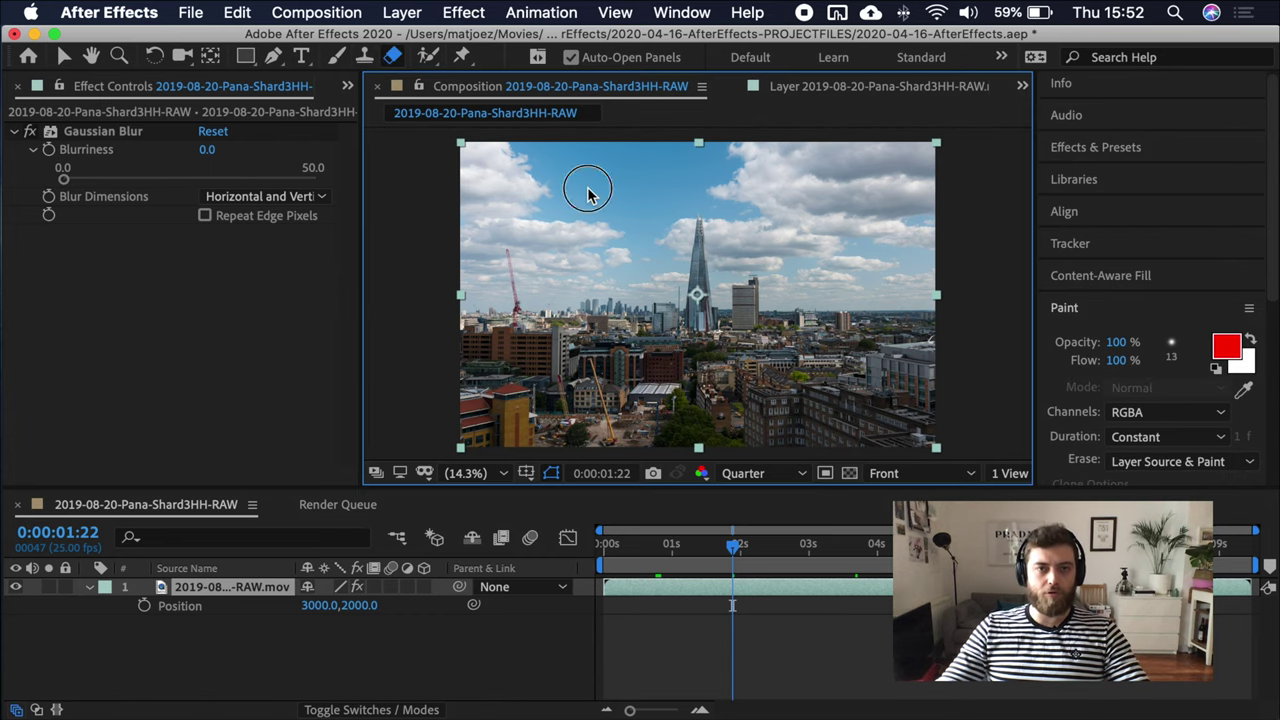
pyautogui.click(165, 598)
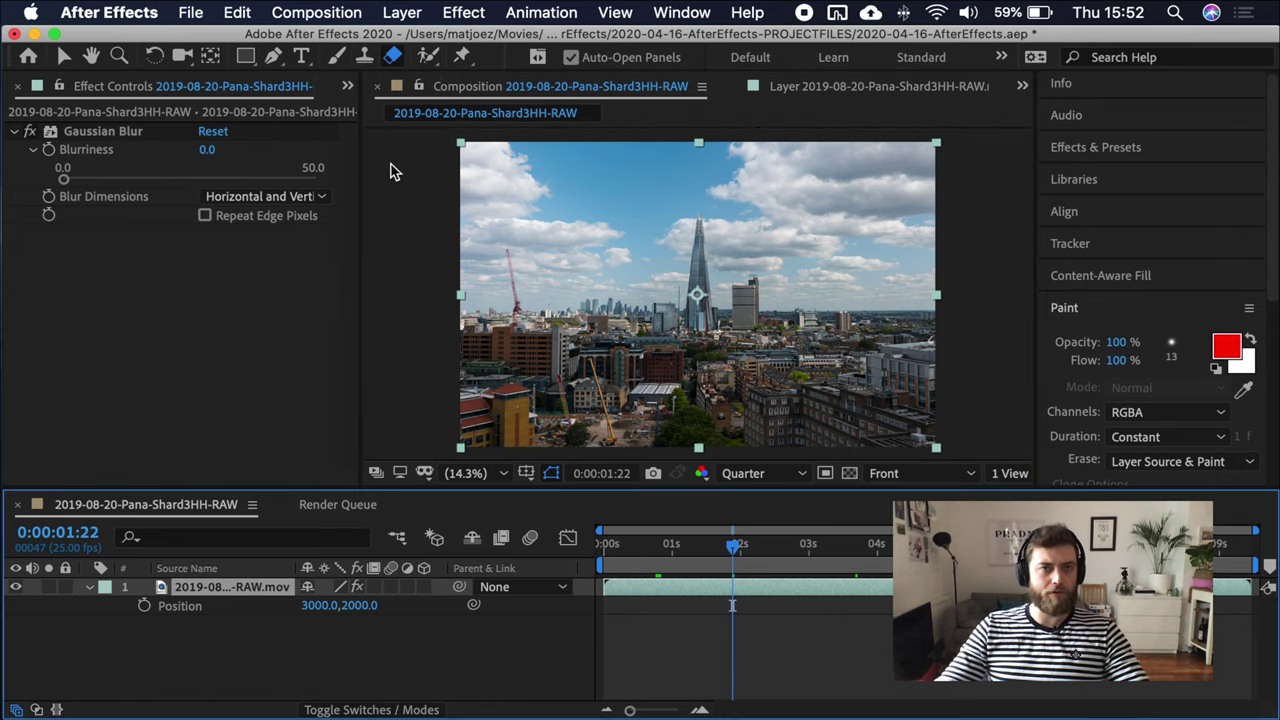
pyautogui.click(429, 57)
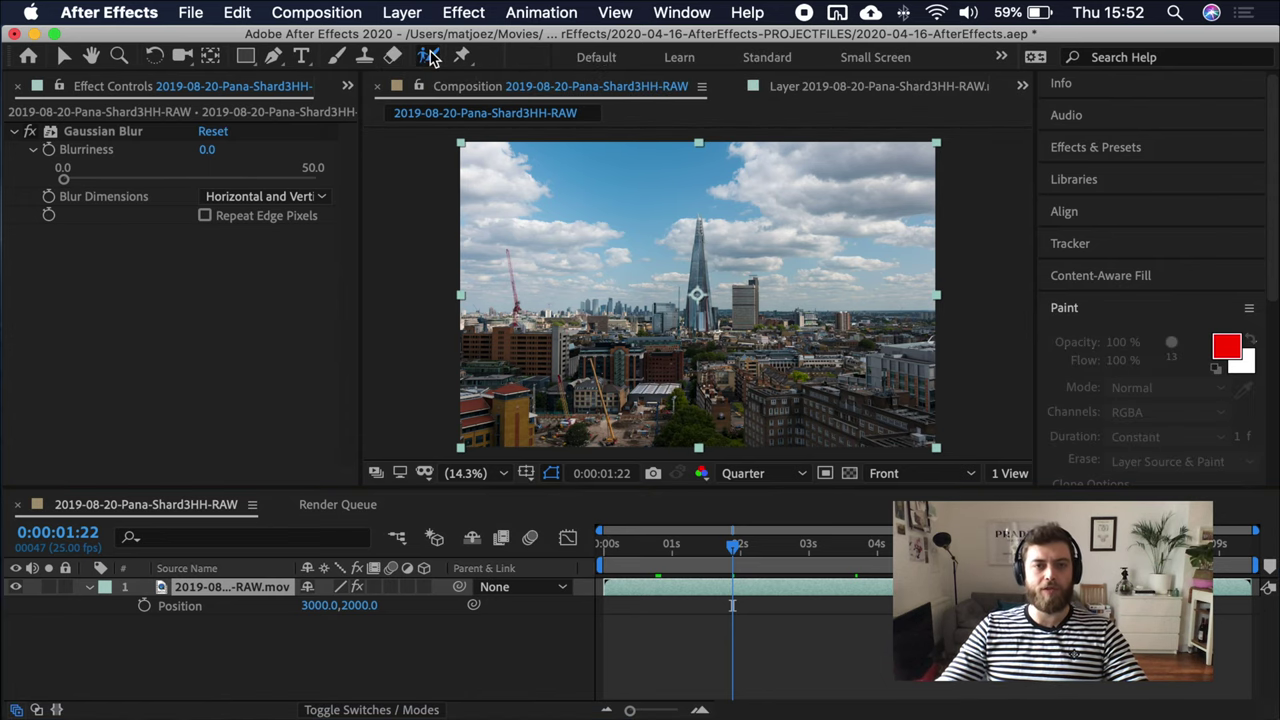
pyautogui.click(462, 57)
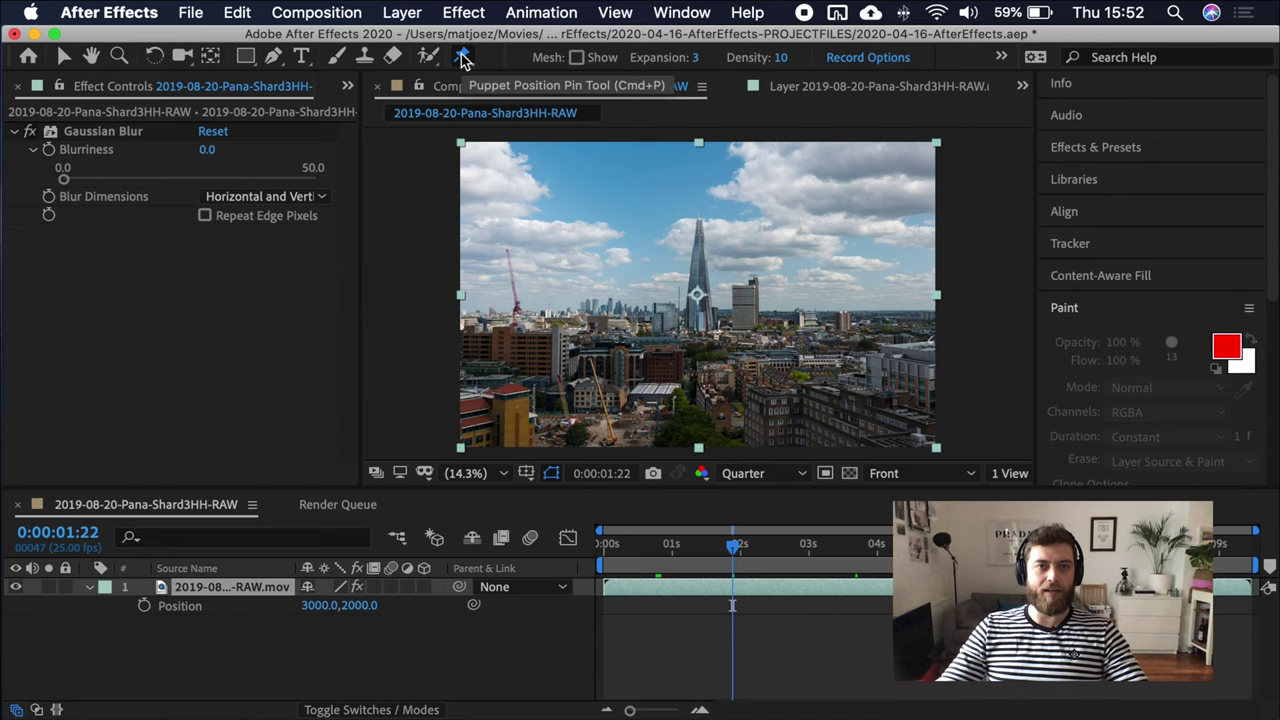
pyautogui.click(429, 57)
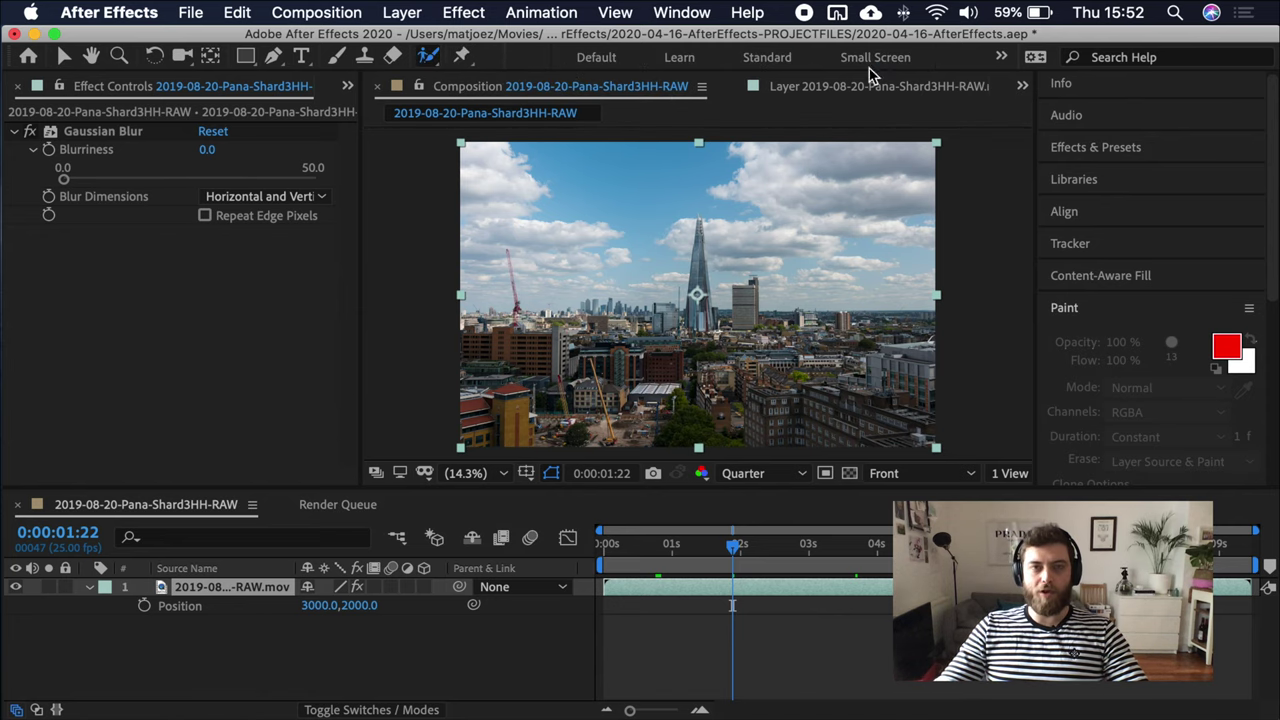
pyautogui.click(392, 57)
pyautogui.click(337, 57)
pyautogui.click(304, 57)
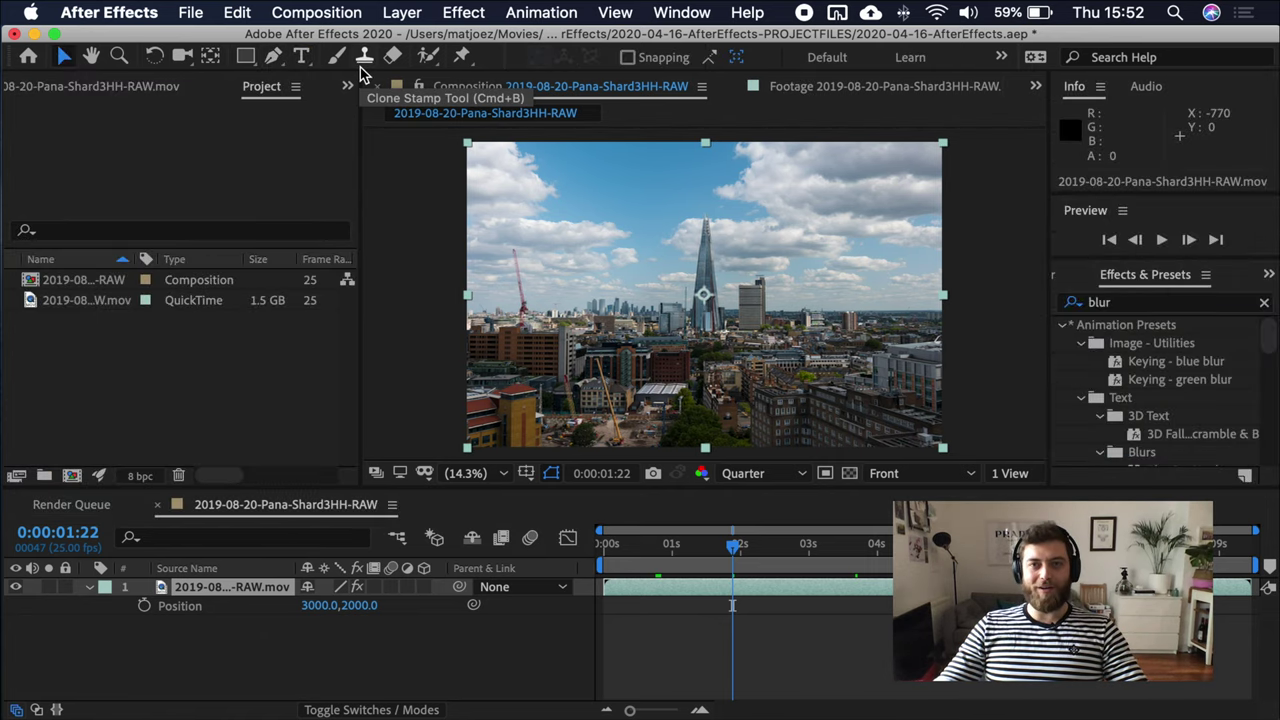
# Step: Review the QuickTime clip's Interpret Footage options, including colour management, and close it
pyautogui.click(143, 385)
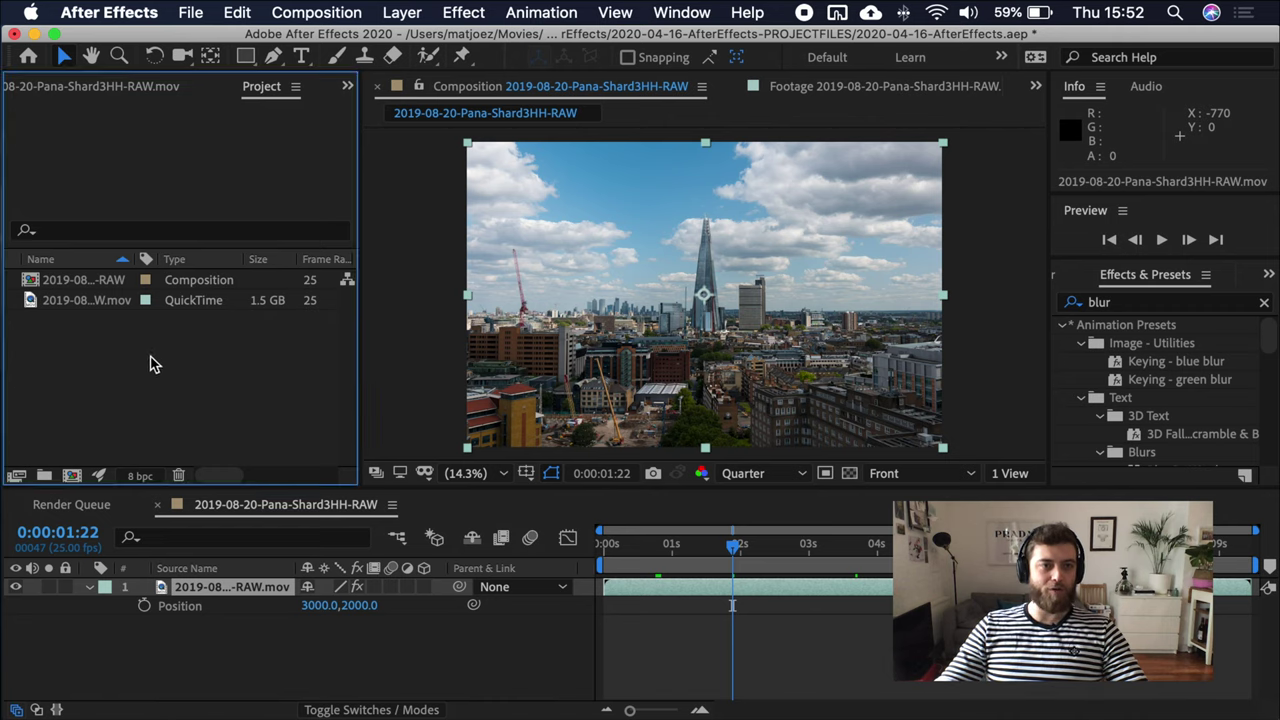
pyautogui.press('Down')
pyautogui.press('Down')
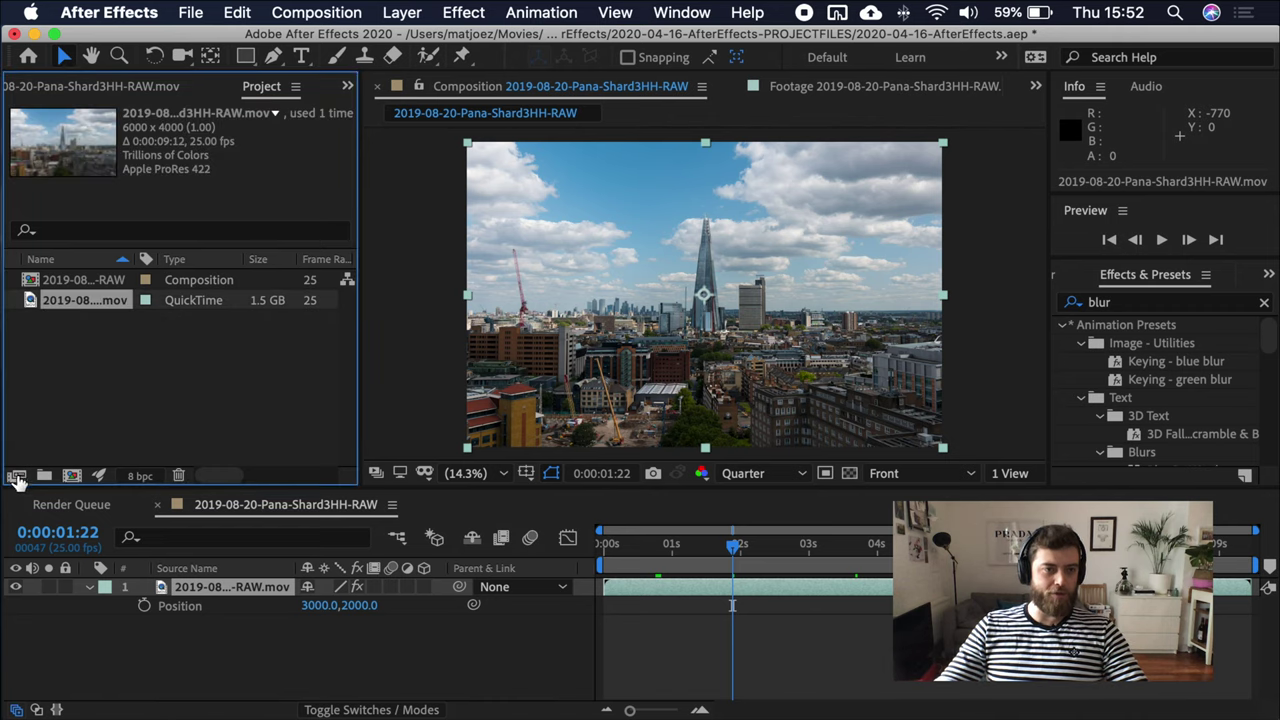
pyautogui.click(17, 480)
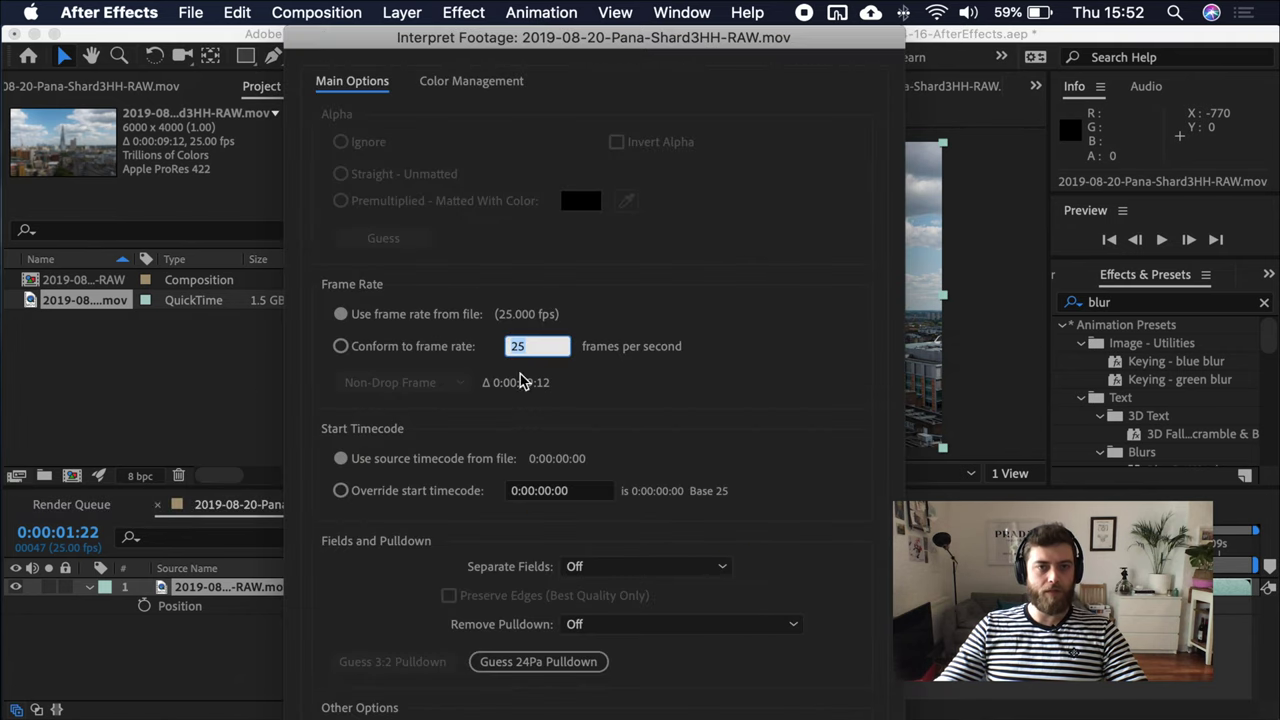
pyautogui.click(470, 85)
pyautogui.click(360, 84)
pyautogui.press('Return')
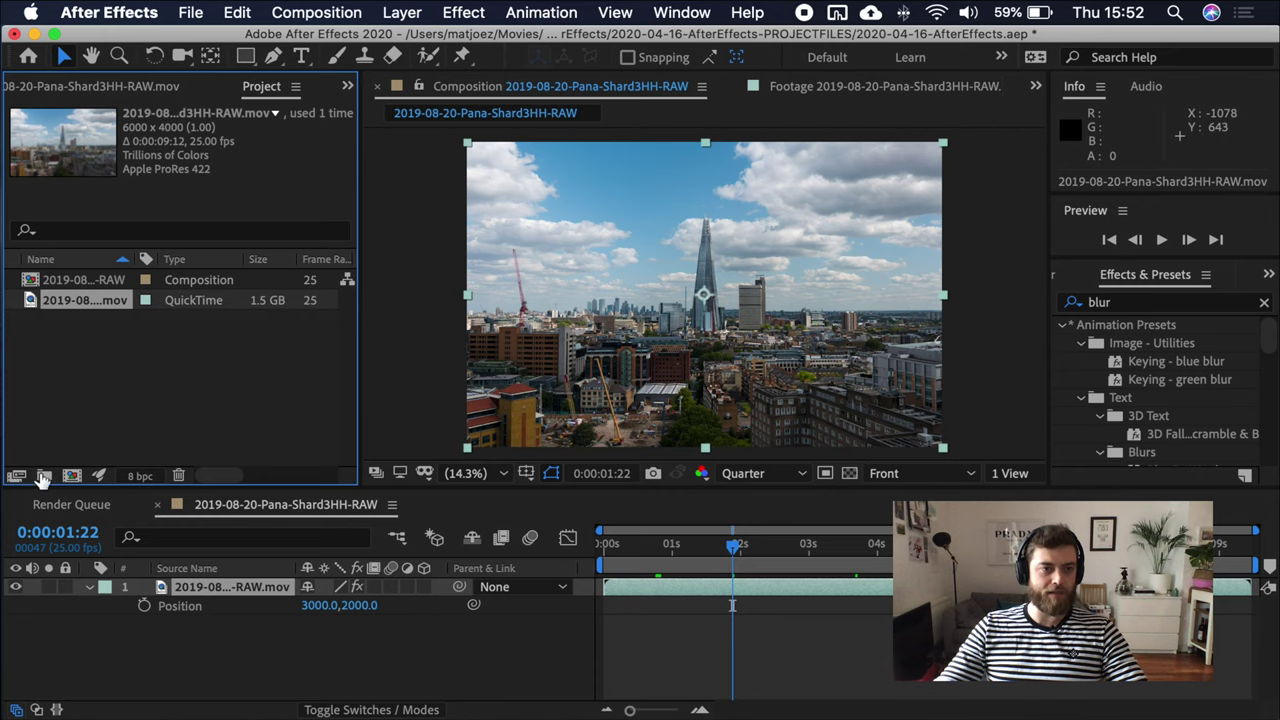
# Step: Create folder Untitled 1 and add the Shard footage to the comp as another layer
pyautogui.click(43, 478)
pyautogui.click(80, 340)
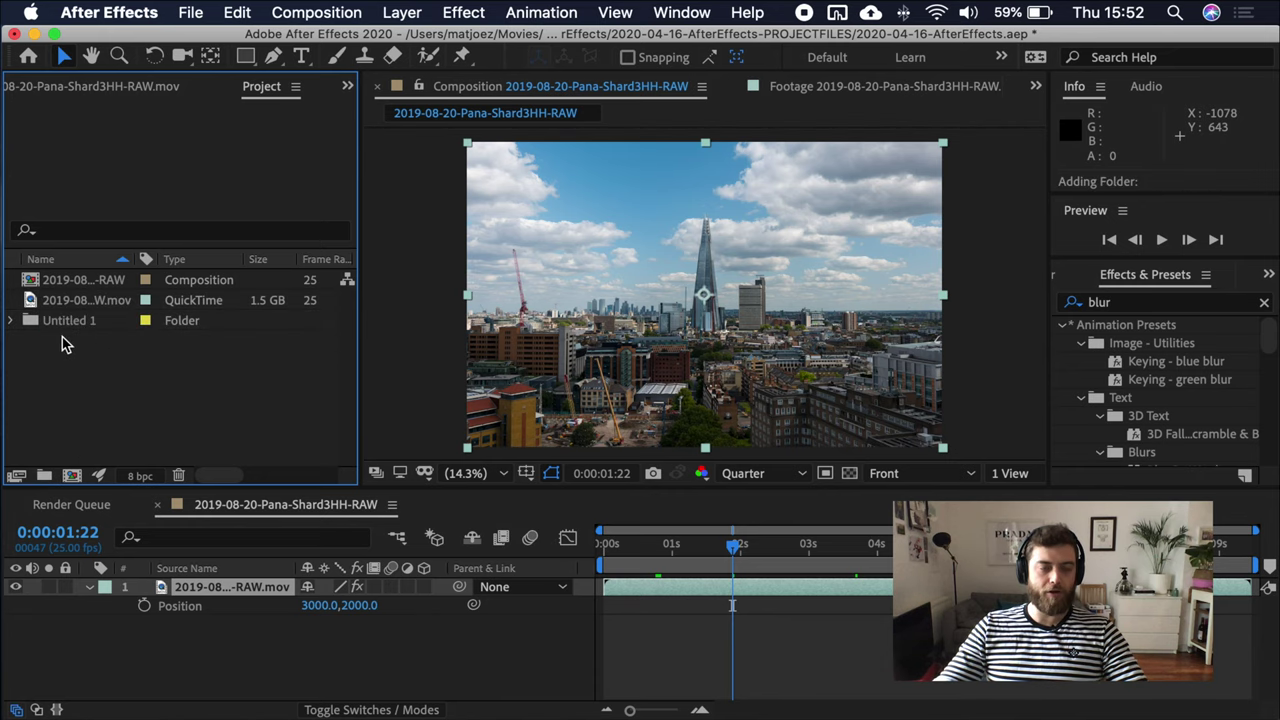
pyautogui.click(88, 303)
pyautogui.press('super+slash')
pyautogui.moveTo(85, 313); pyautogui.dragTo(80, 324)
pyautogui.press('super+z')
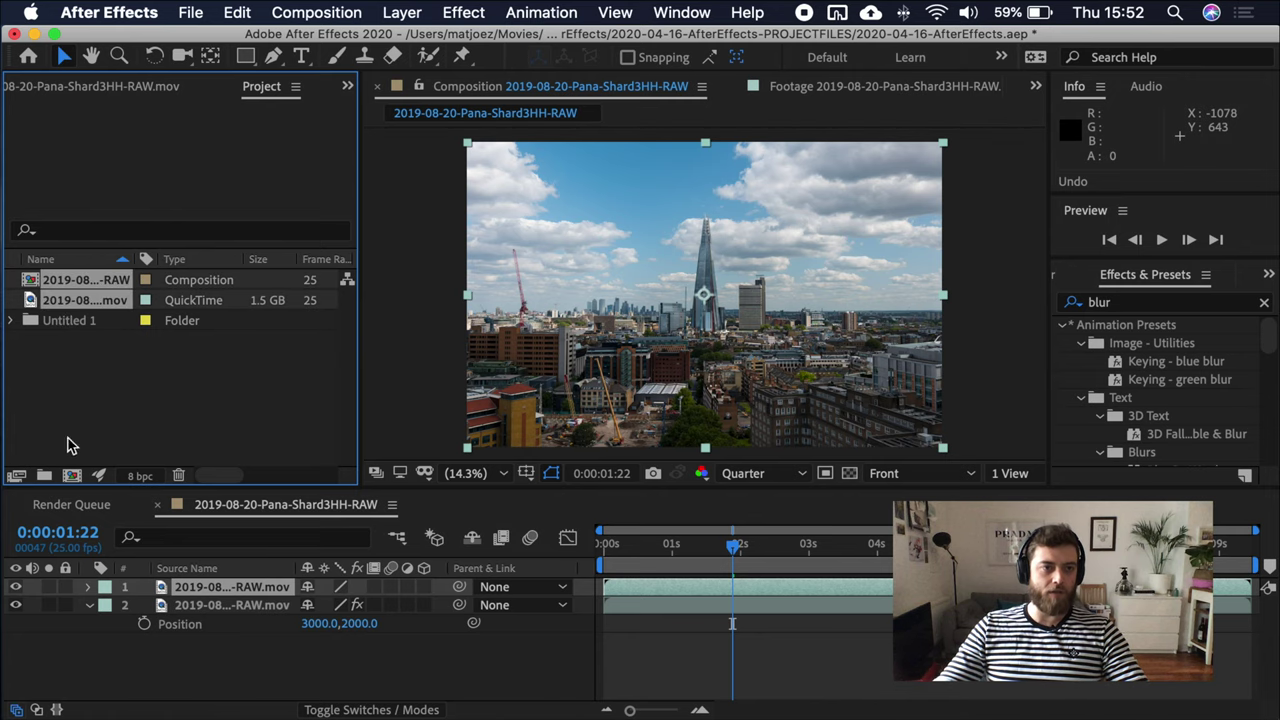
# Step: Create folder Untitled 2, then delete both empty folders
pyautogui.click(44, 475)
pyautogui.press('Return')
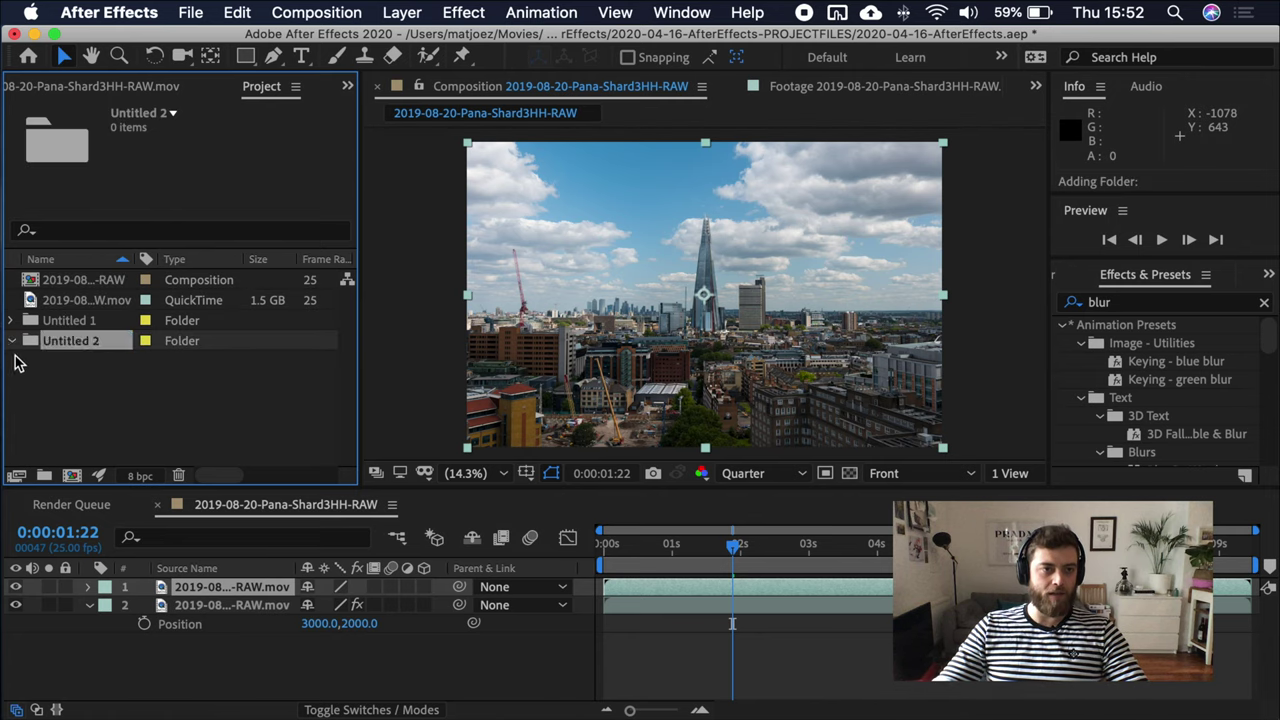
pyautogui.moveTo(84, 370); pyautogui.dragTo(68, 332)
pyautogui.press('Delete')
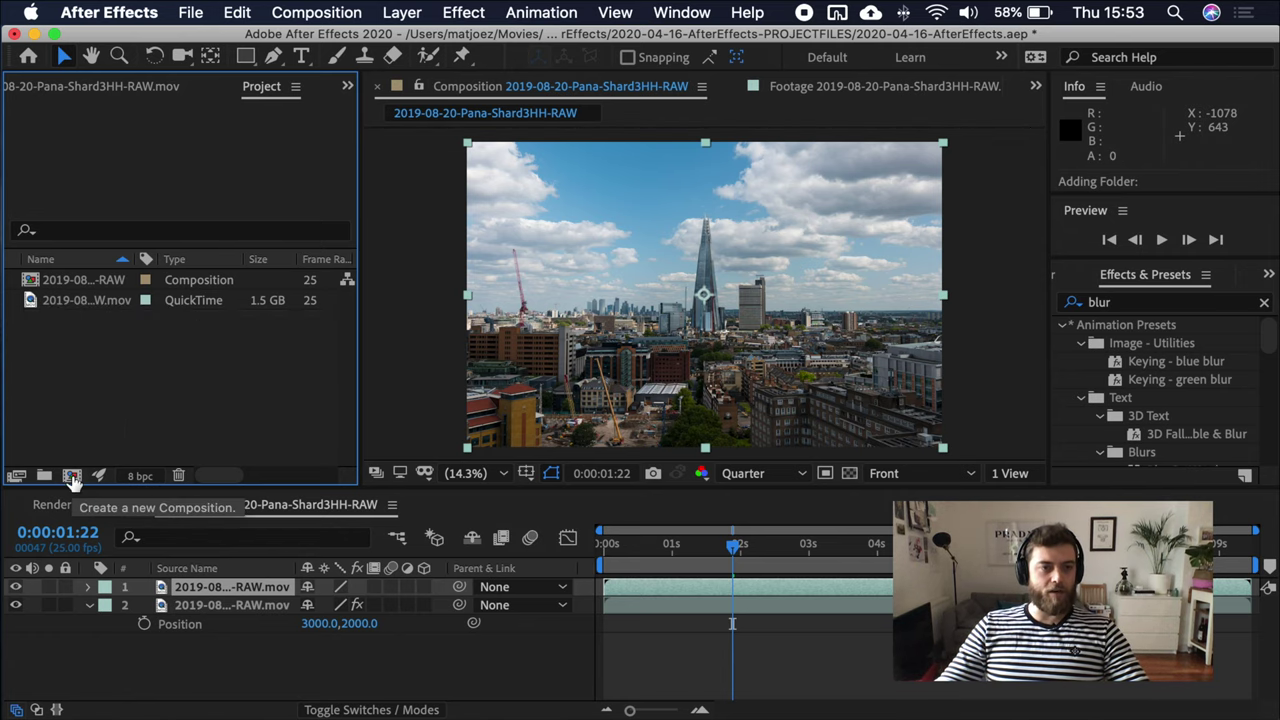
# Step: Browse composition settings tabs, then view the comp's 6000 x 4000, 0:00:09:12, 25 fps details
pyautogui.click(72, 477)
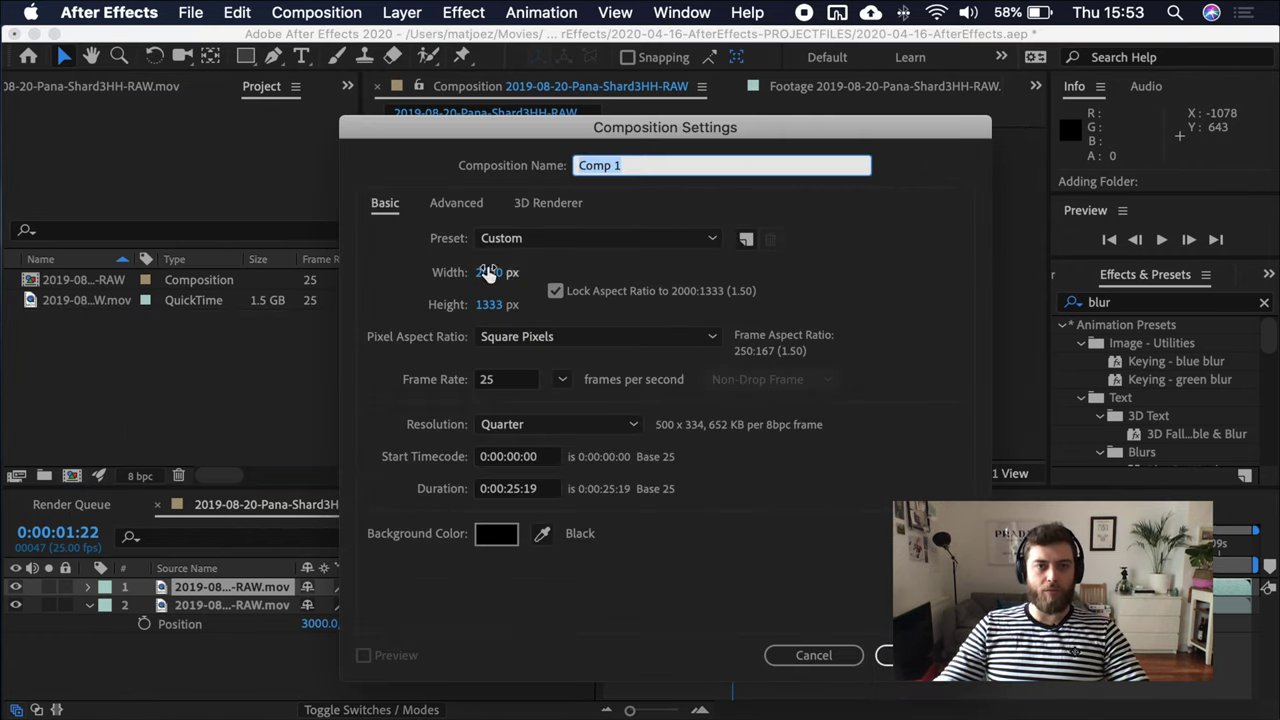
pyautogui.click(535, 205)
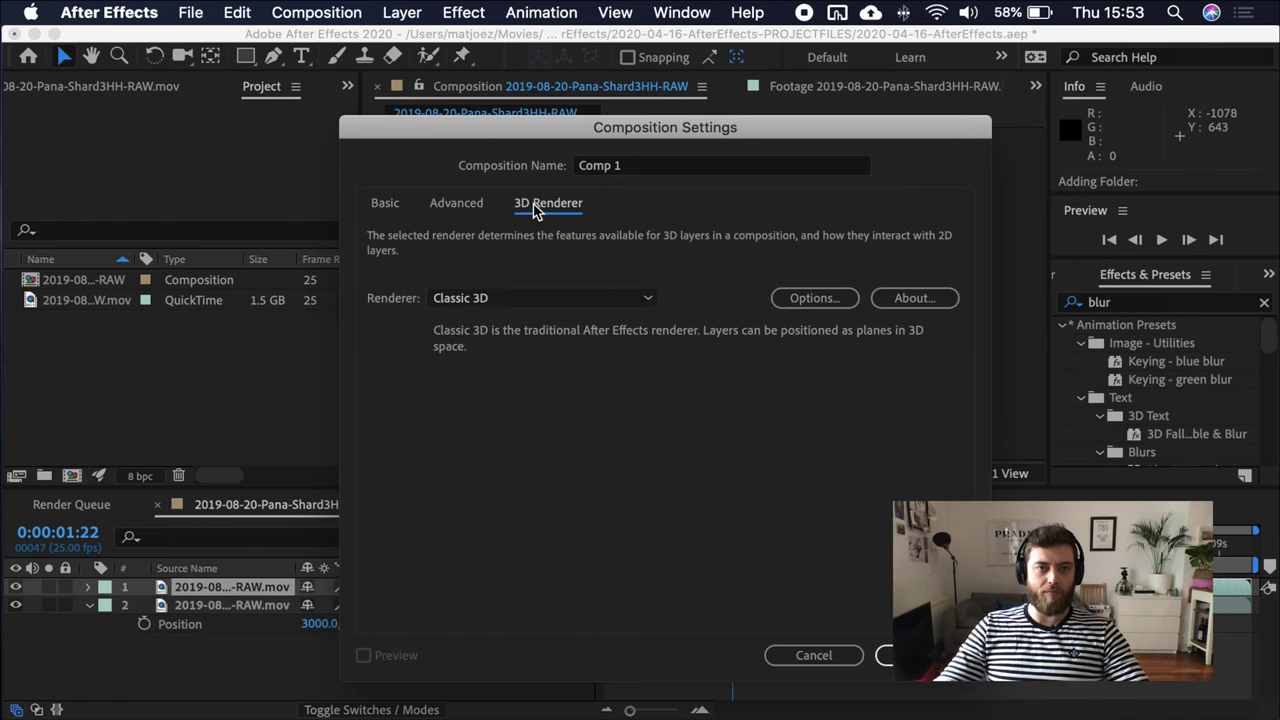
pyautogui.click(462, 205)
pyautogui.click(385, 204)
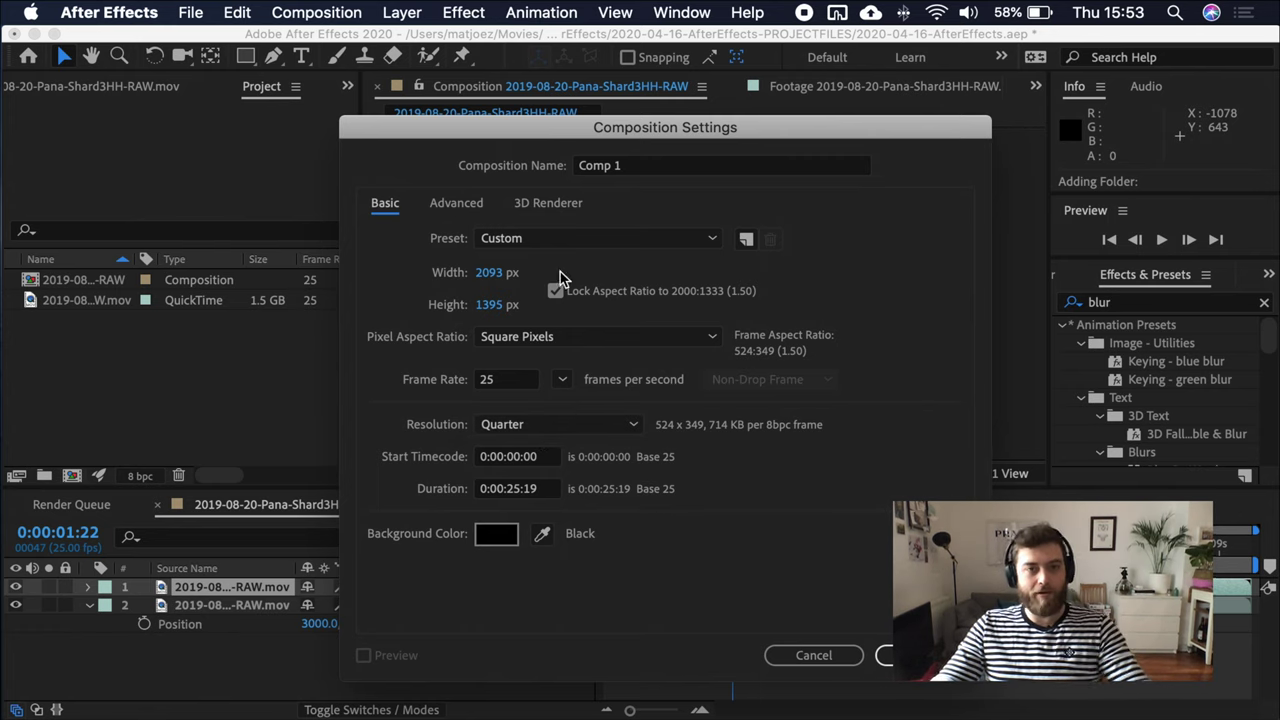
pyautogui.press('Return')
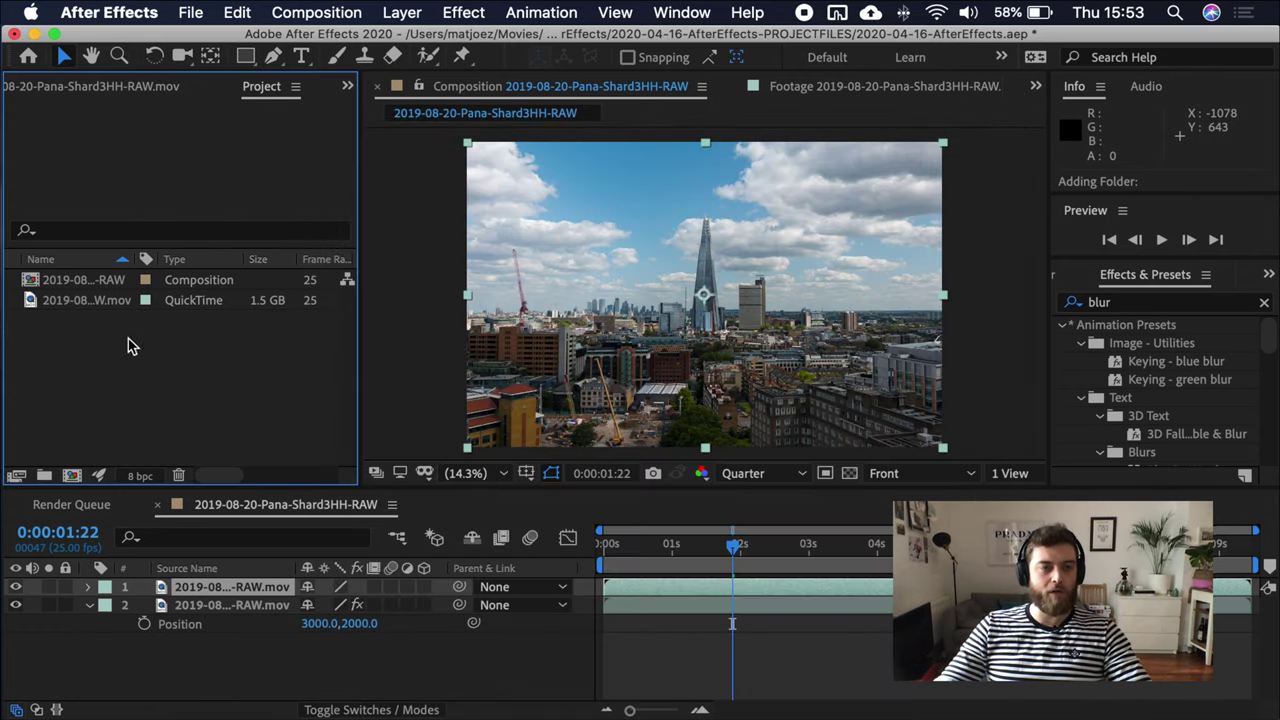
pyautogui.click(100, 300)
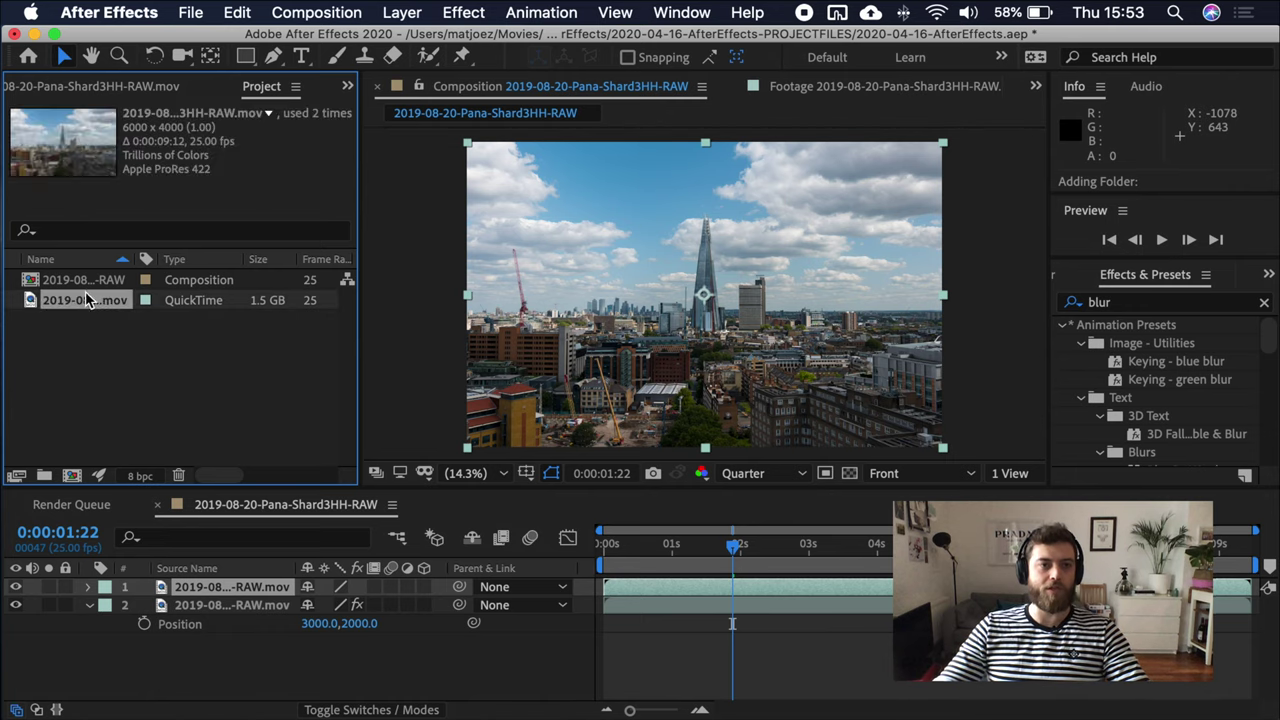
pyautogui.click(105, 285)
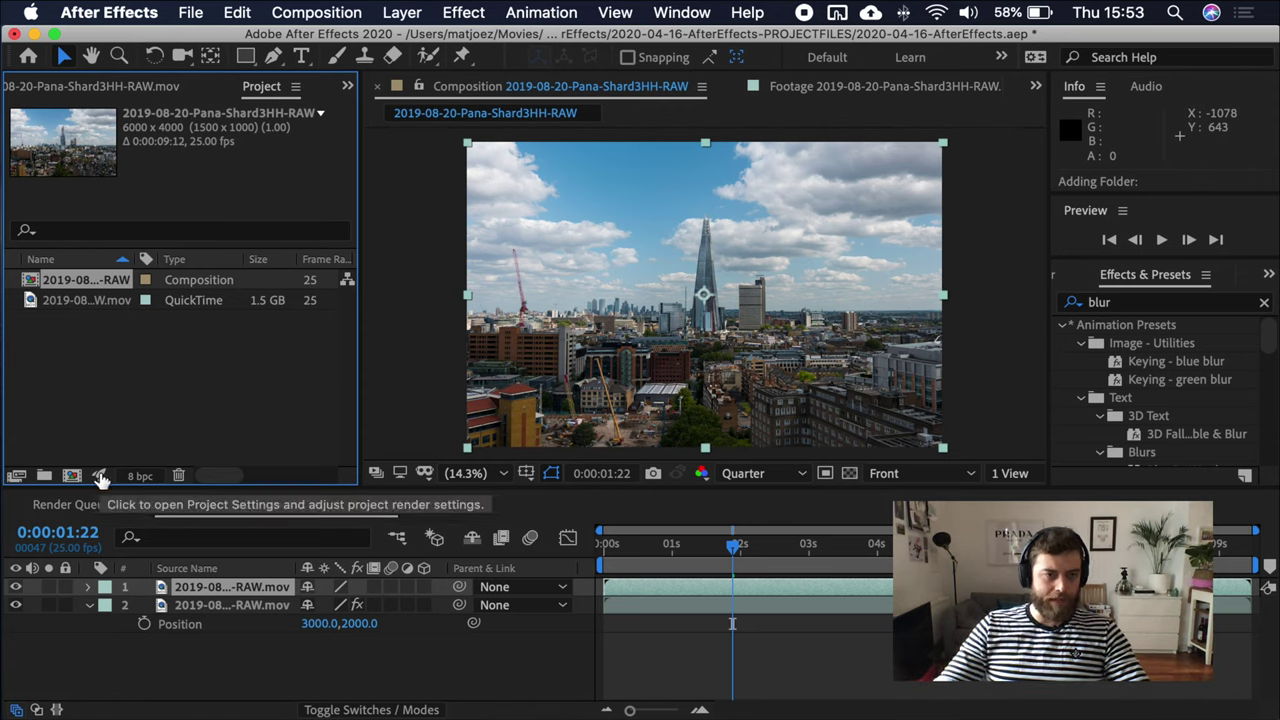
# Step: Browse the Audio, Color and Expressions project settings tabs and close unchanged
pyautogui.click(100, 476)
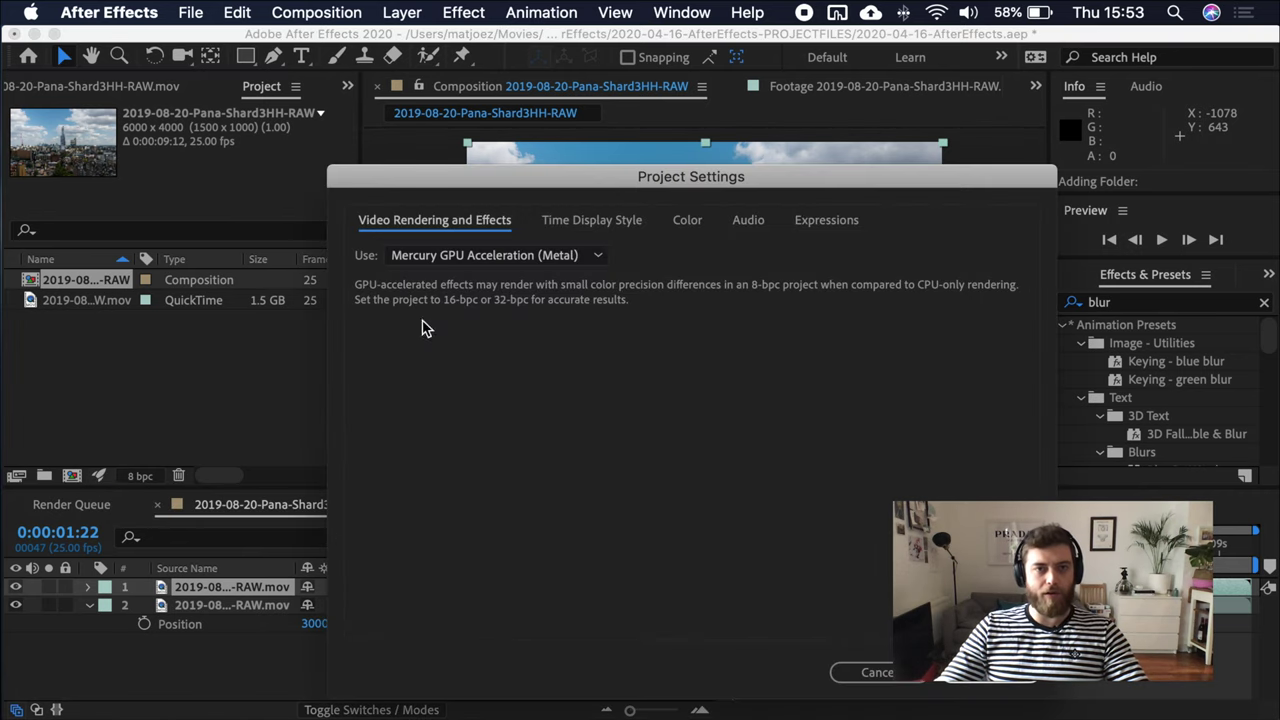
pyautogui.click(748, 219)
pyautogui.click(687, 219)
pyautogui.click(826, 219)
pyautogui.moveTo(766, 186); pyautogui.dragTo(704, 171)
pyautogui.click(820, 655)
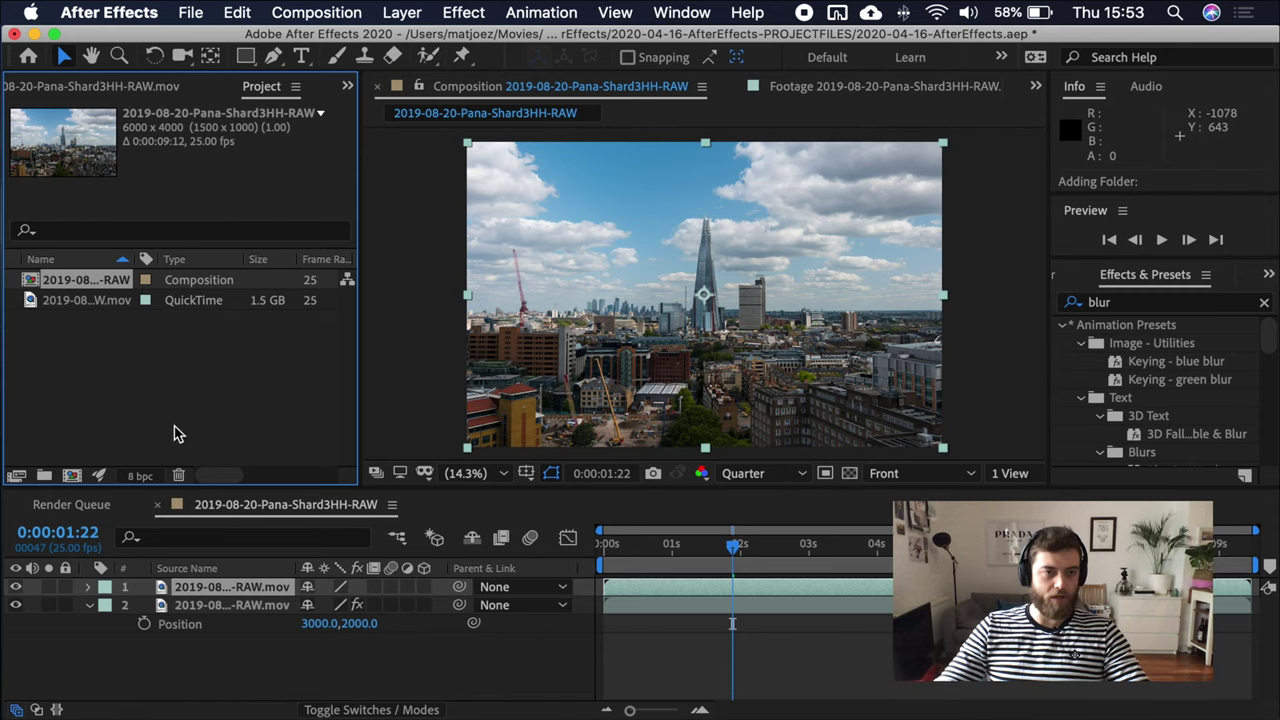
# Step: Check the Color Depth list stays at 8 bits per channel, then show Effect Controls
pyautogui.click(141, 477)
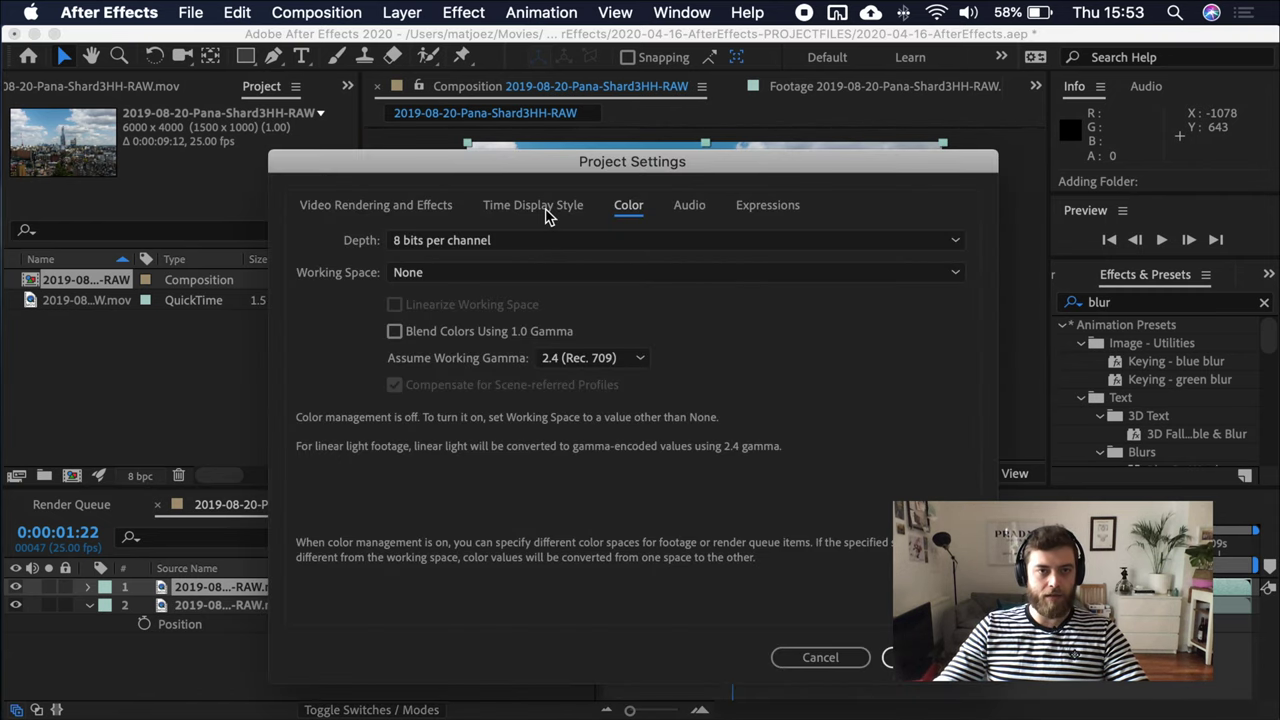
pyautogui.click(560, 240)
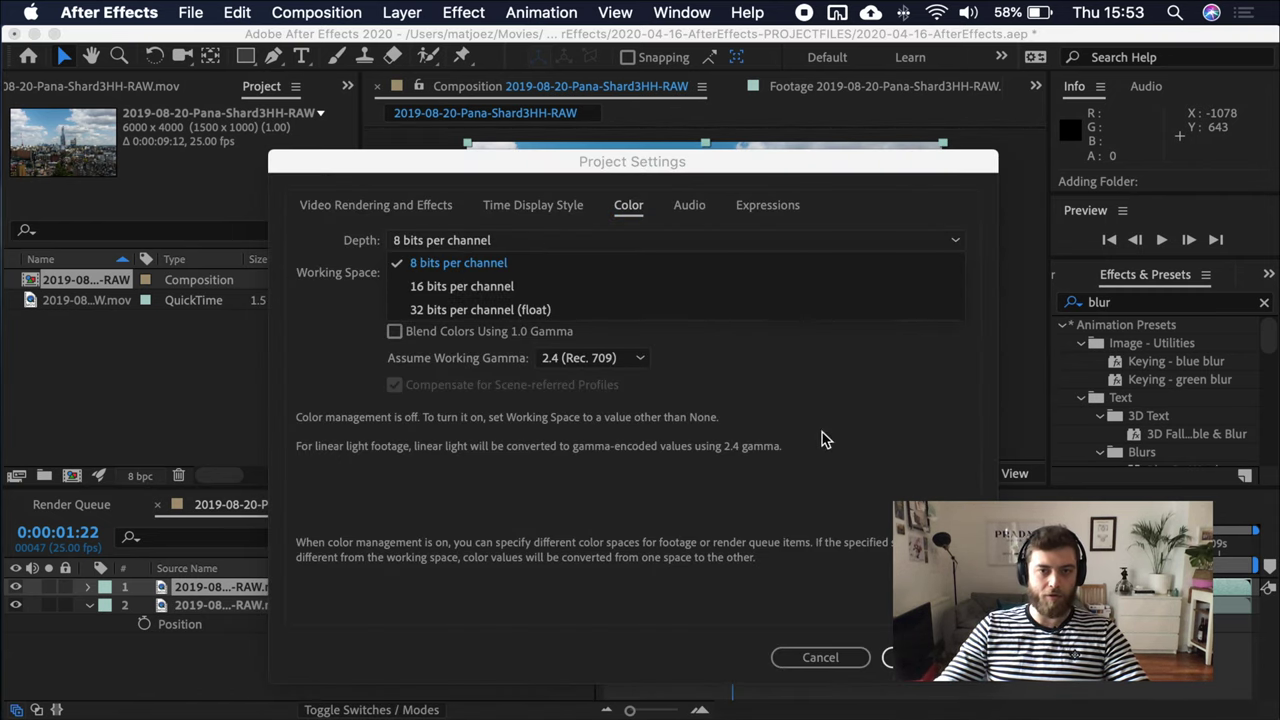
pyautogui.press('Escape')
pyautogui.press('Escape')
pyautogui.moveTo(212, 476)
pyautogui.mouseDown()
pyautogui.moveTo(337, 478)
pyautogui.moveTo(220, 483)
pyautogui.mouseUp()
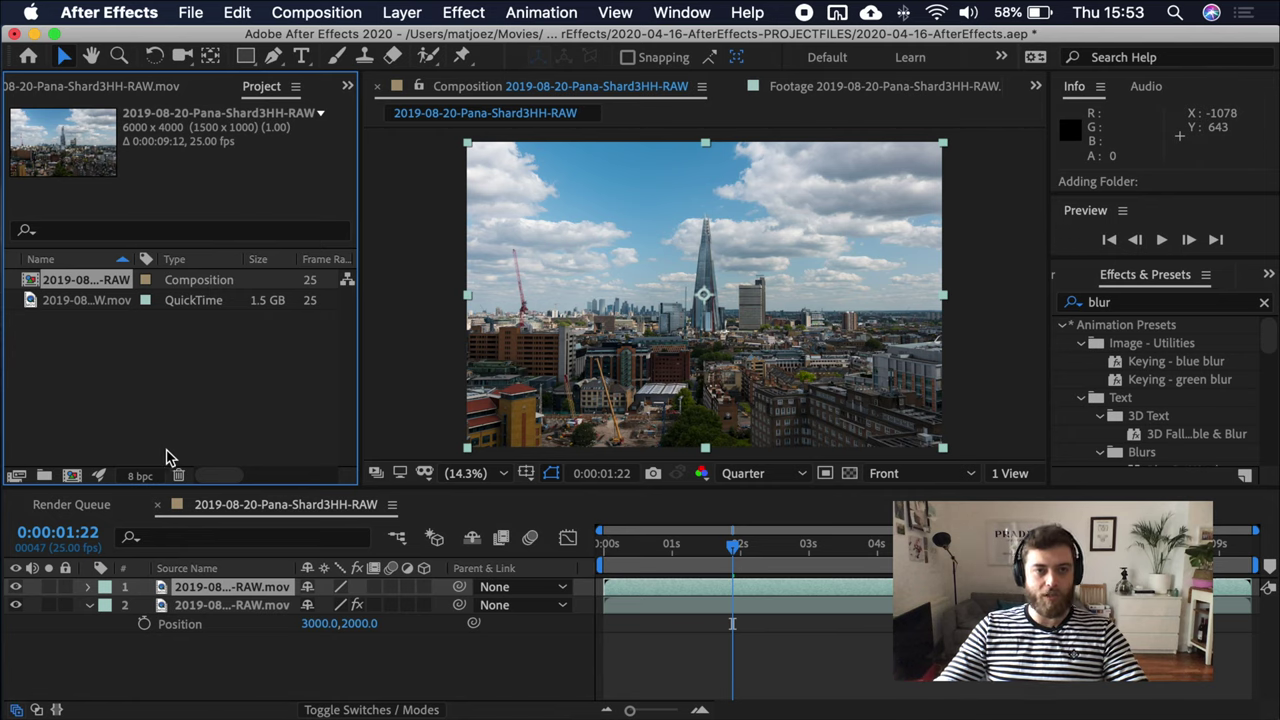
pyautogui.click(208, 436)
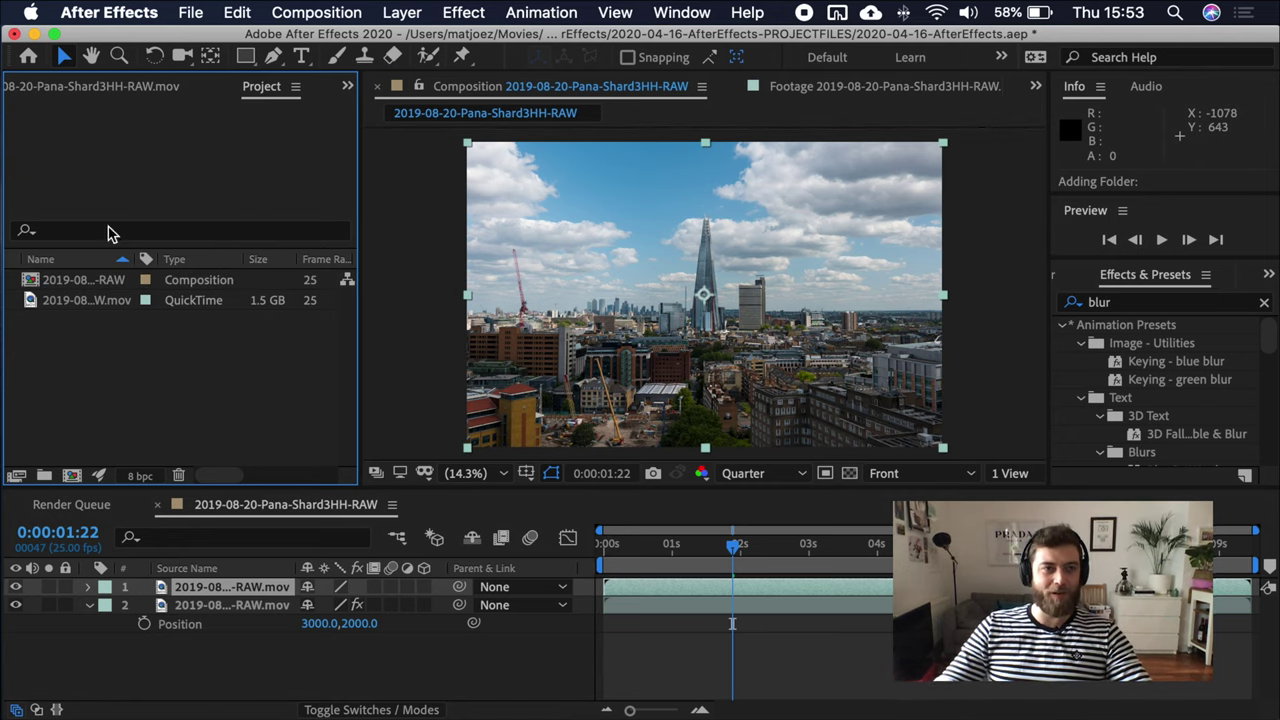
pyautogui.click(105, 88)
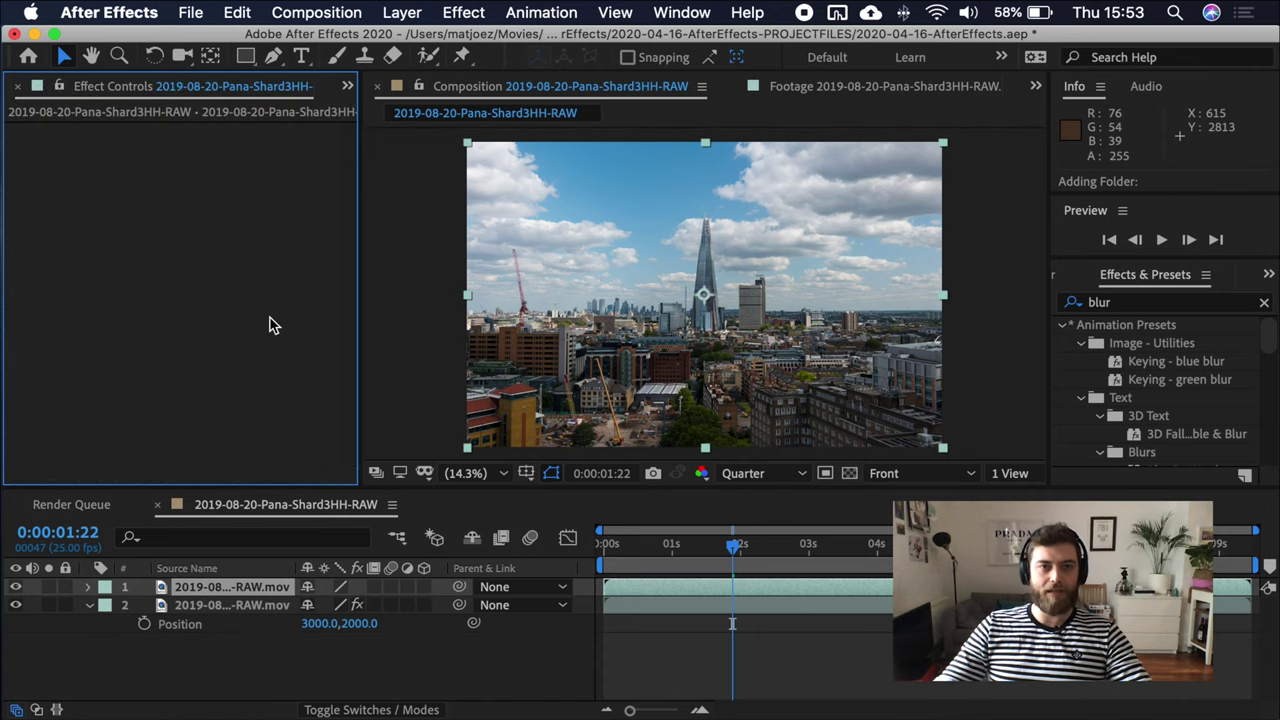
# Step: Toggle Always Preview This View, then try 200% and Fit magnification
pyautogui.click(427, 258)
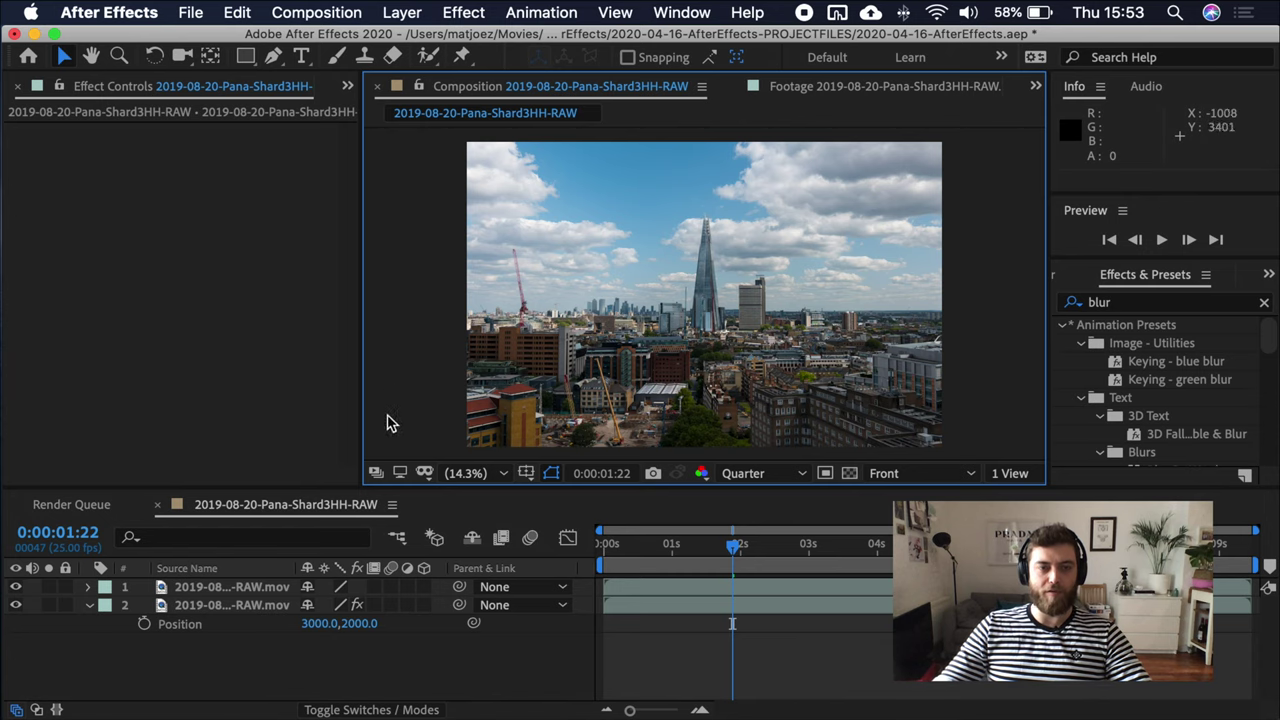
pyautogui.click(376, 475)
pyautogui.click(377, 476)
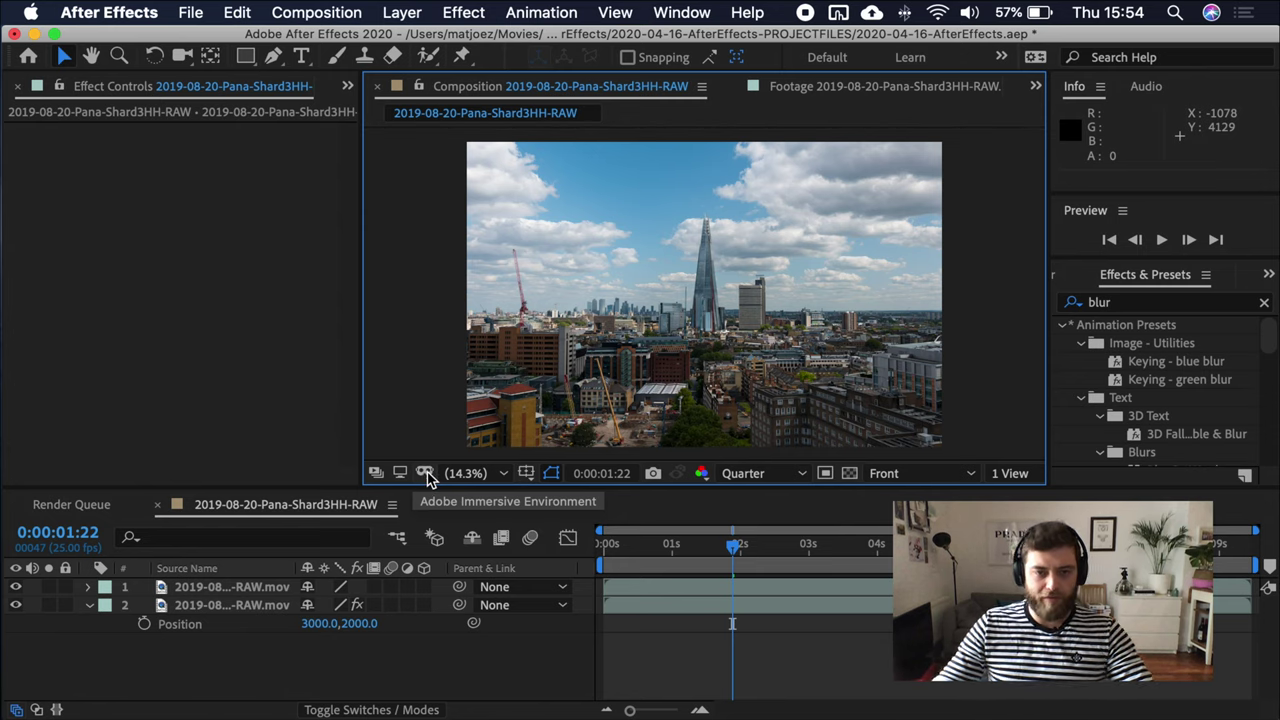
pyautogui.click(503, 473)
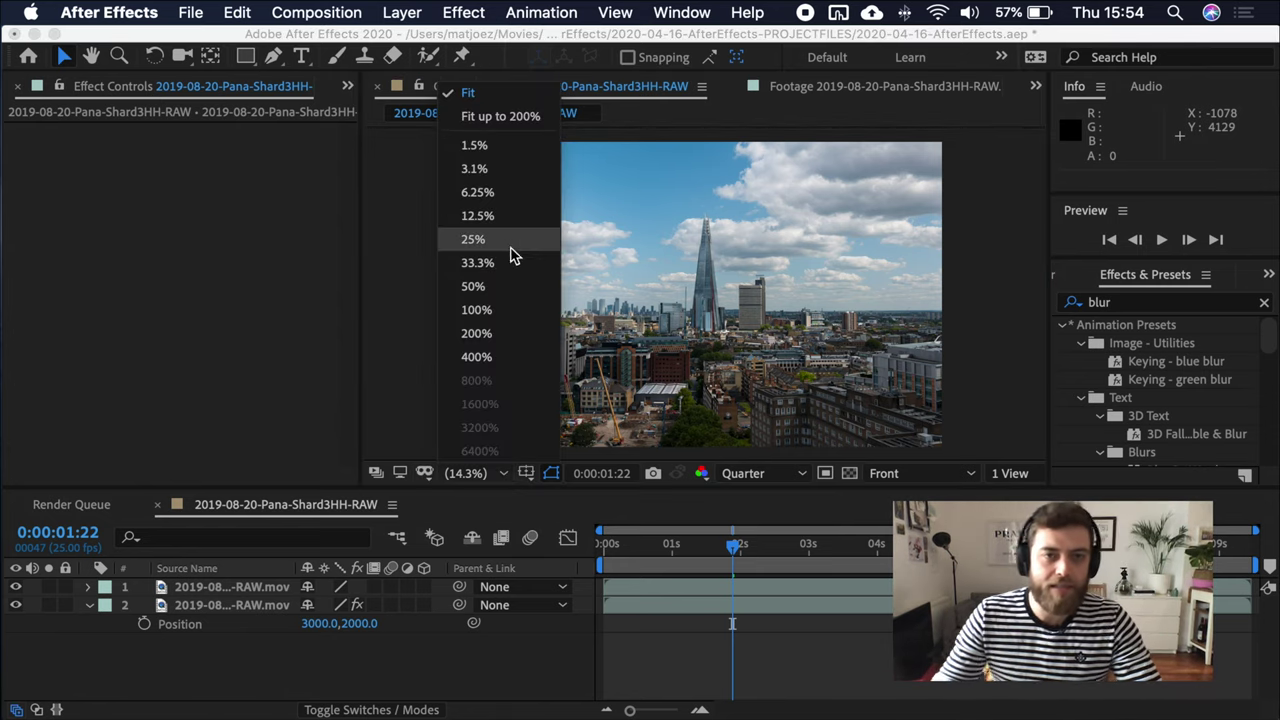
pyautogui.click(508, 336)
pyautogui.click(486, 476)
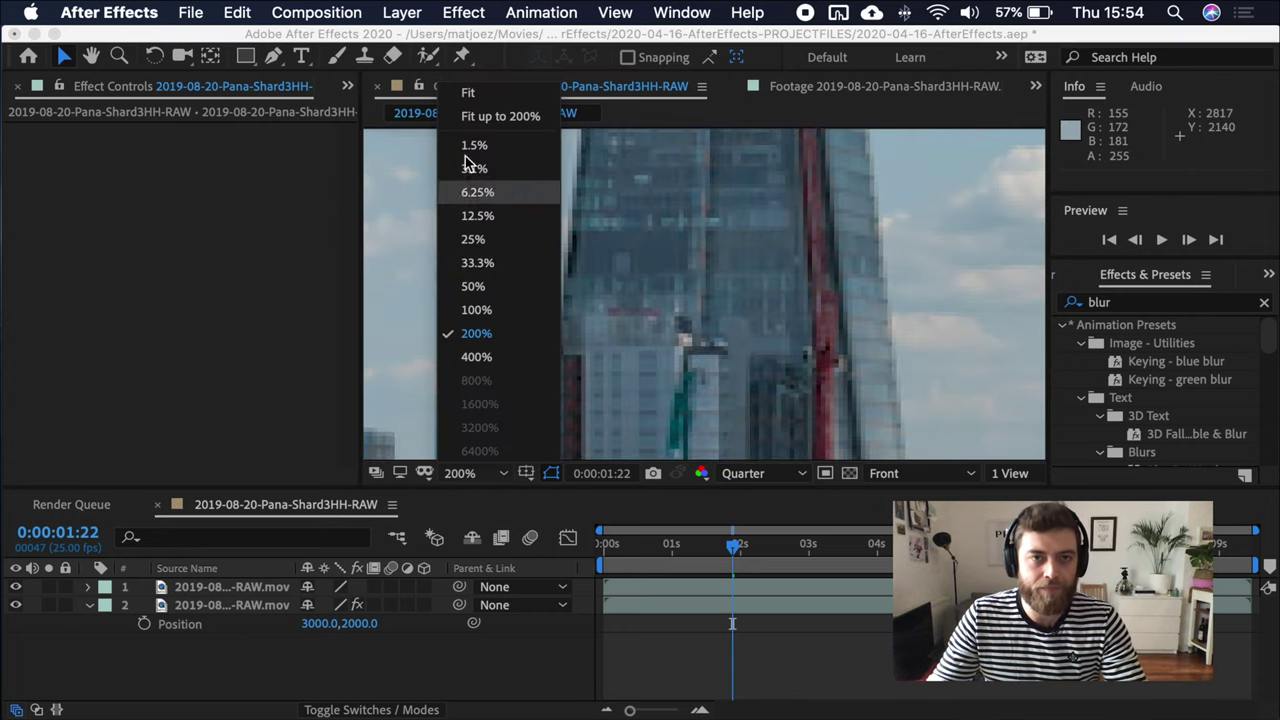
pyautogui.click(468, 92)
# Step: RAM preview the comp to 0:00:02:21, zoom to 100%, then return to Fit
pyautogui.press('space')
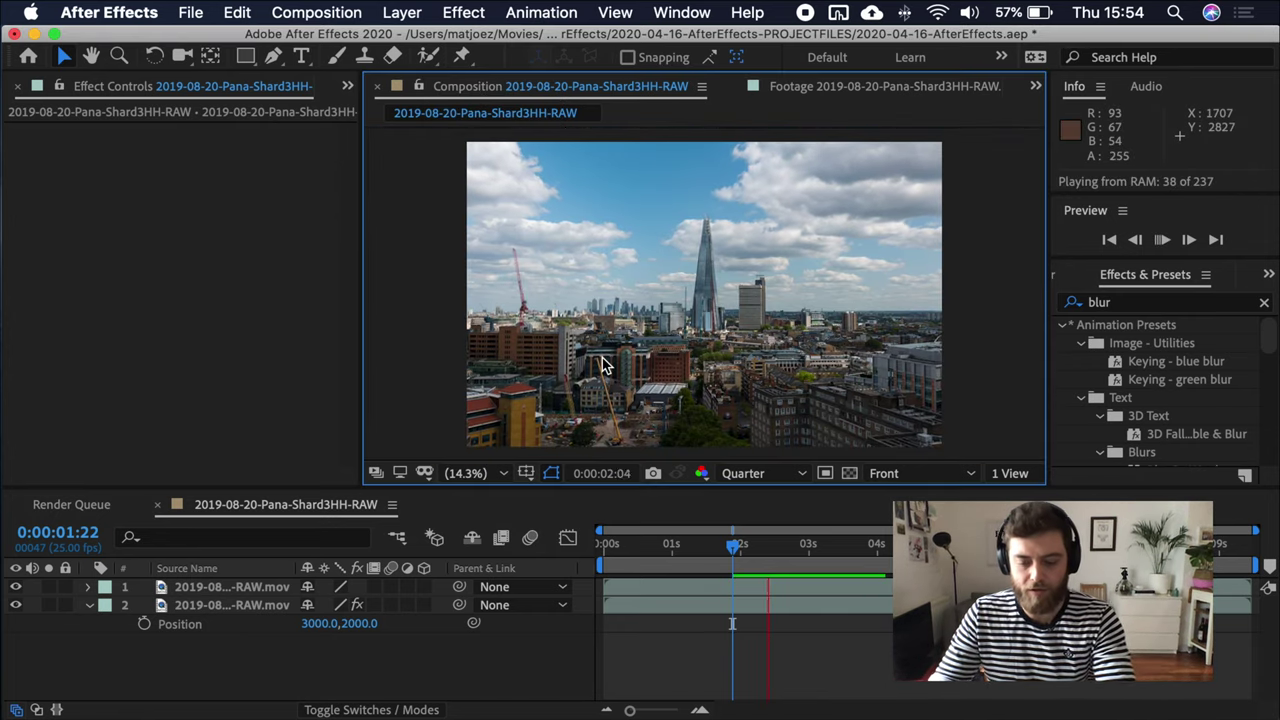
pyautogui.press('.')
pyautogui.press('.')
pyautogui.press('.')
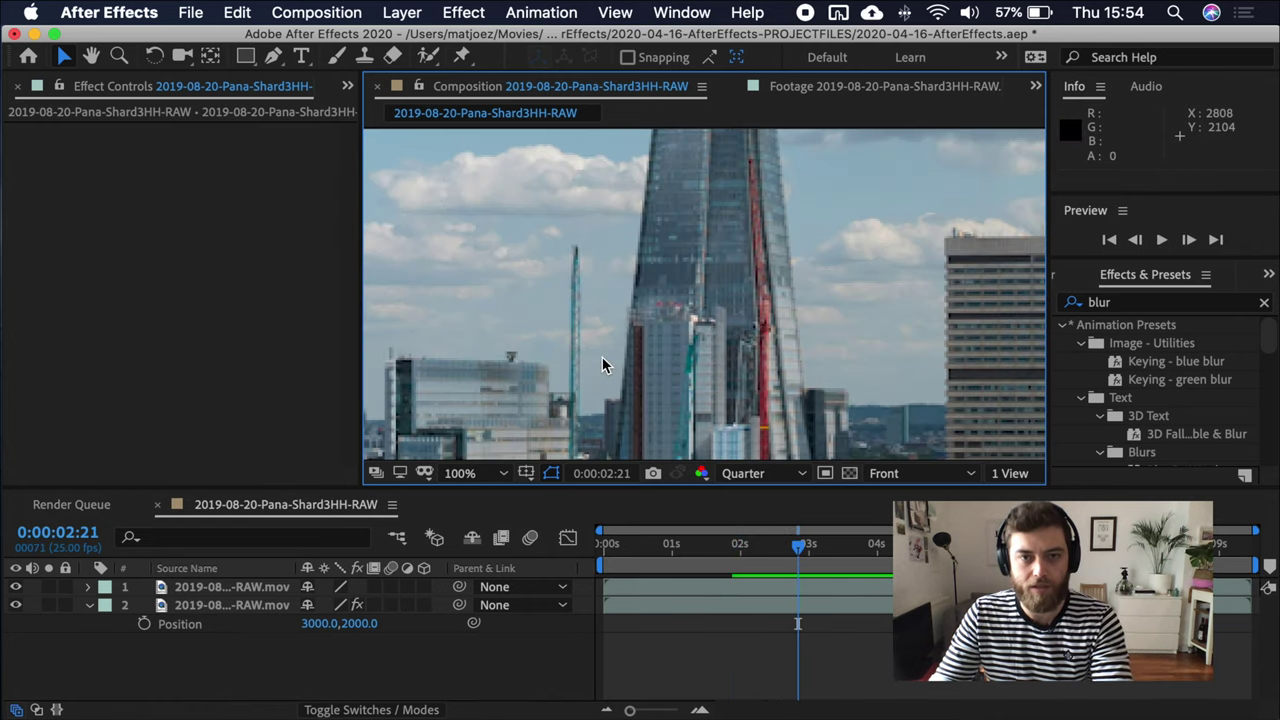
pyautogui.scroll(-4, 603, 365)
pyautogui.click(503, 473)
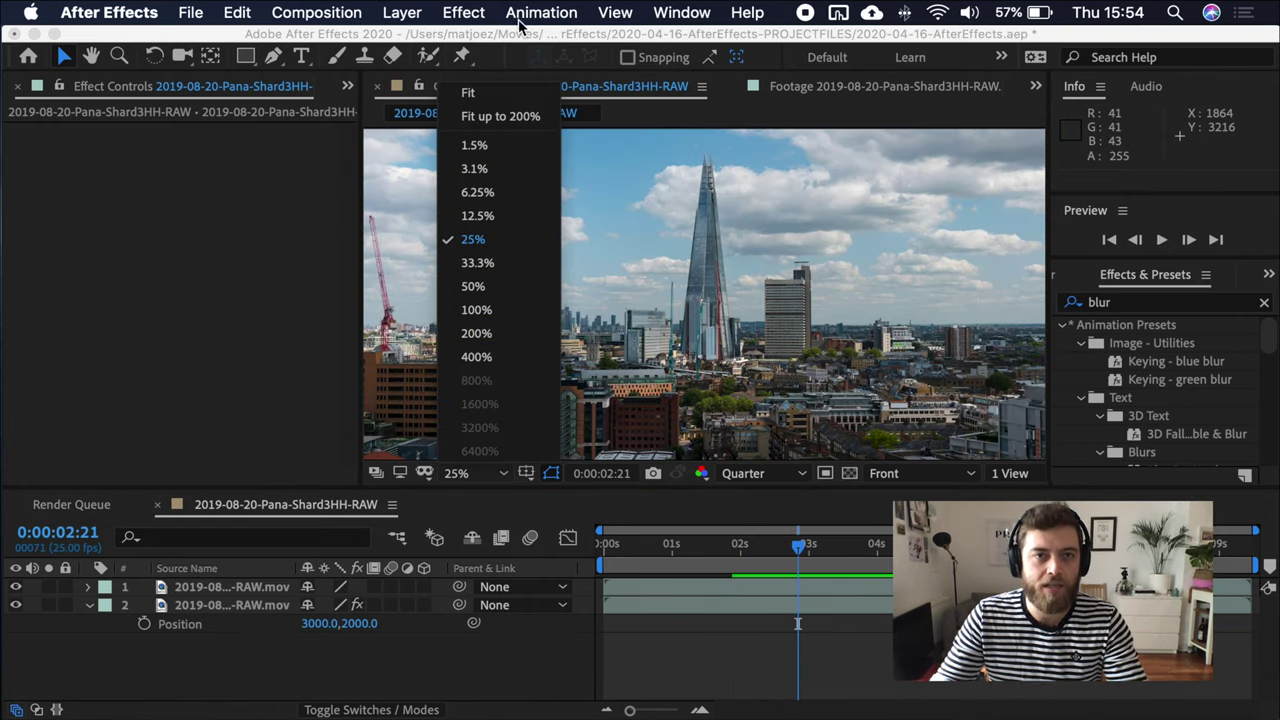
pyautogui.click(505, 95)
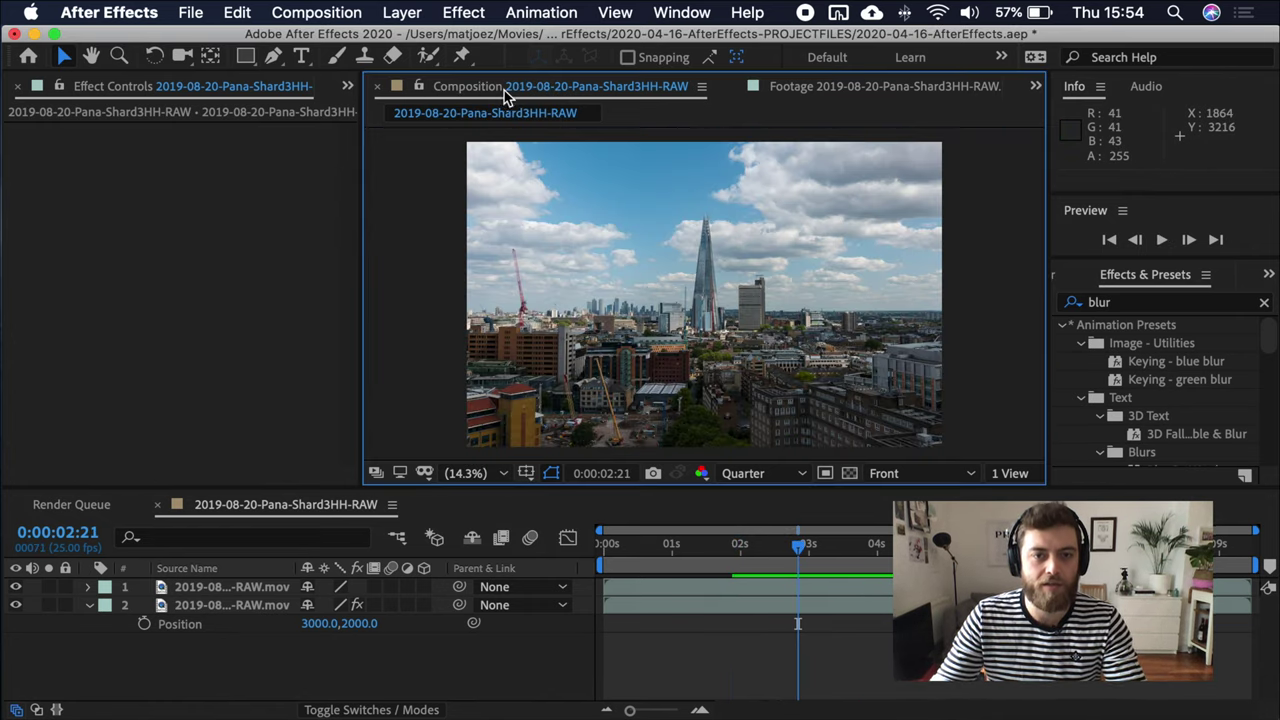
pyautogui.click(526, 475)
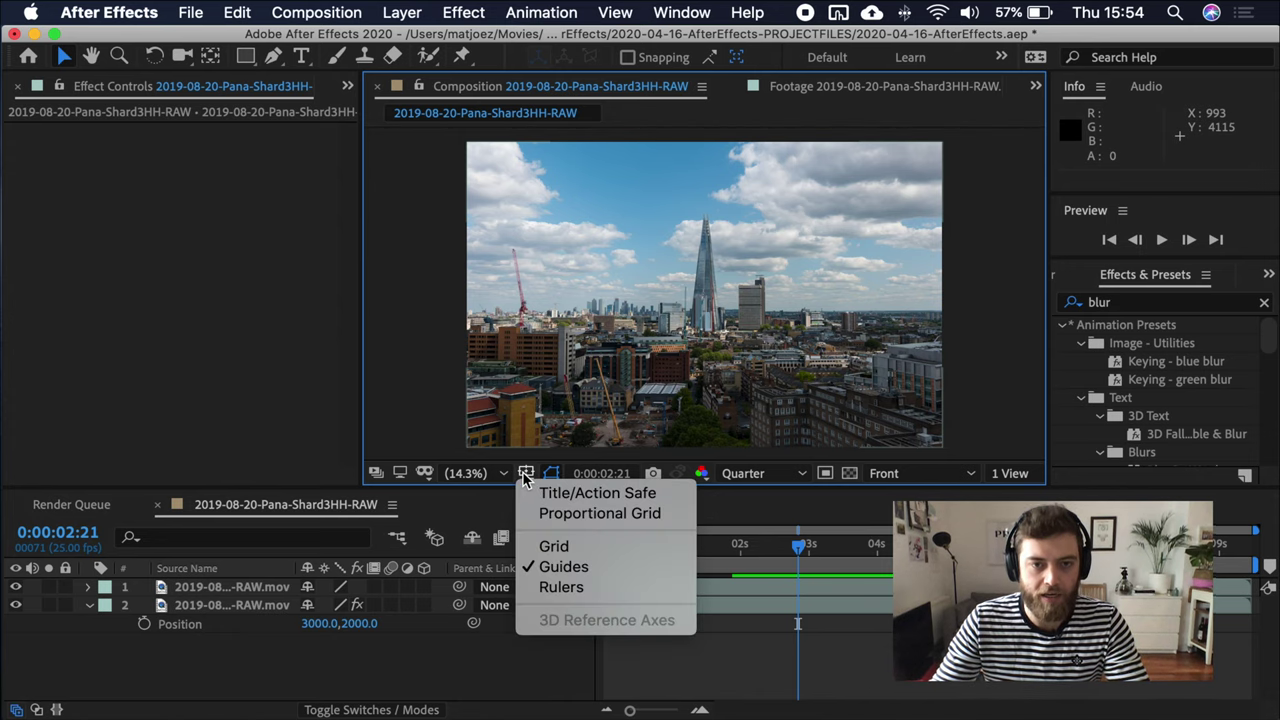
pyautogui.click(646, 494)
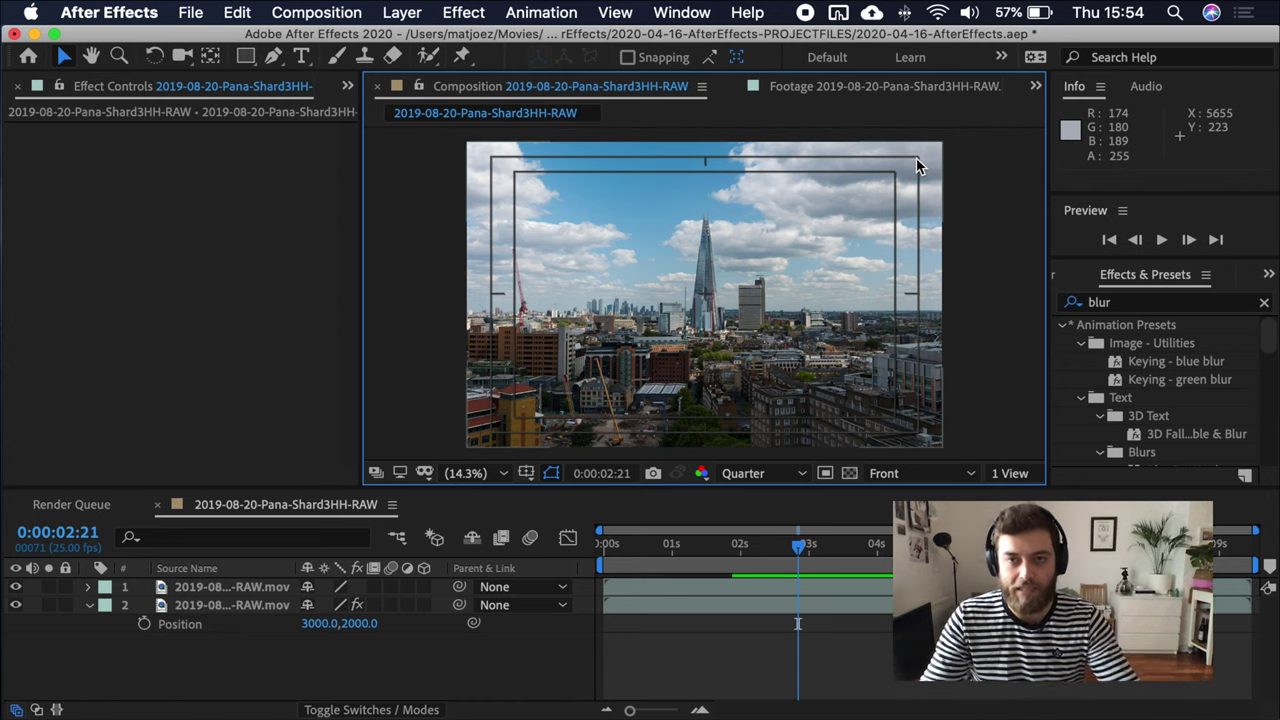
pyautogui.click(527, 476)
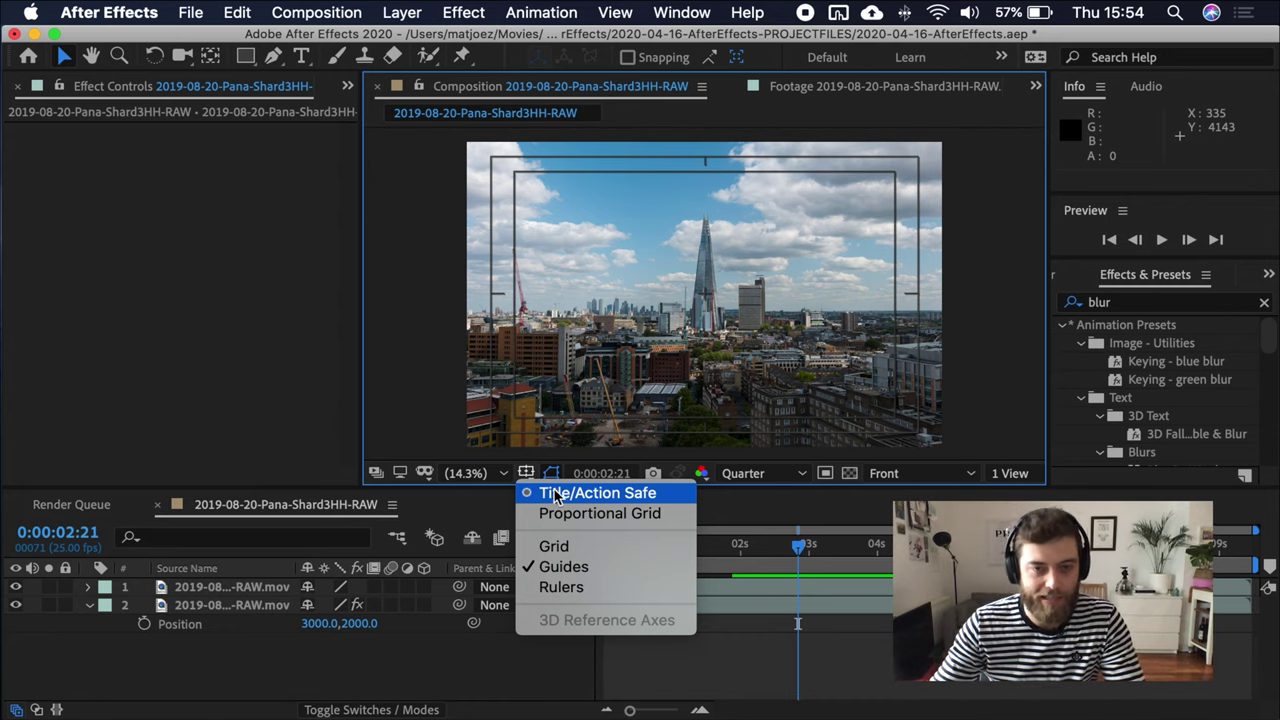
pyautogui.click(555, 546)
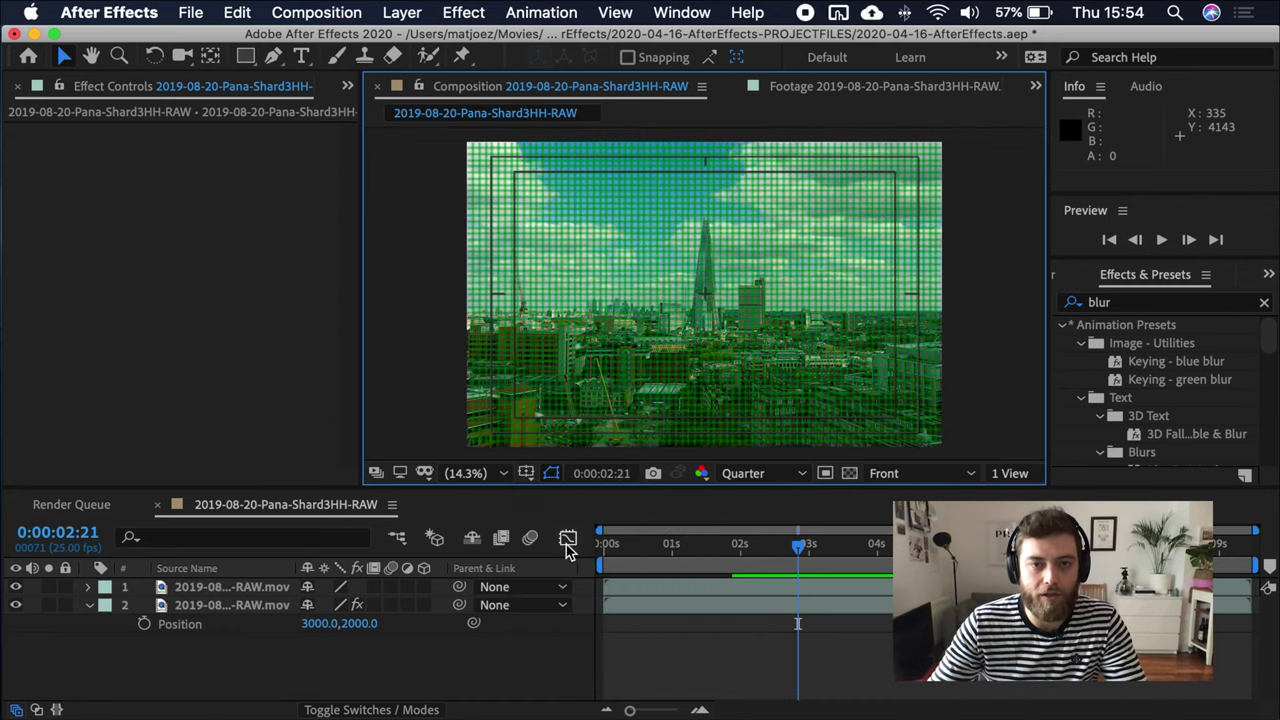
pyautogui.click(528, 476)
pyautogui.click(566, 588)
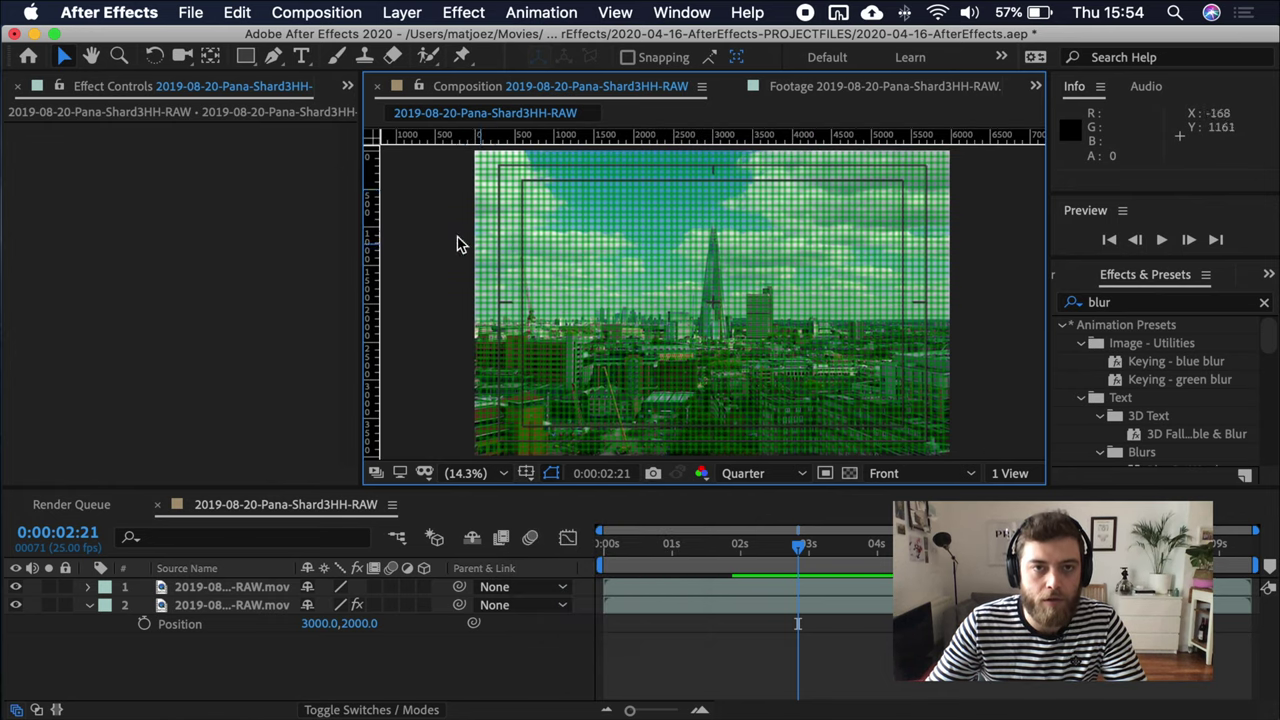
pyautogui.moveTo(606, 132); pyautogui.dragTo(650, 326)
pyautogui.click(527, 474)
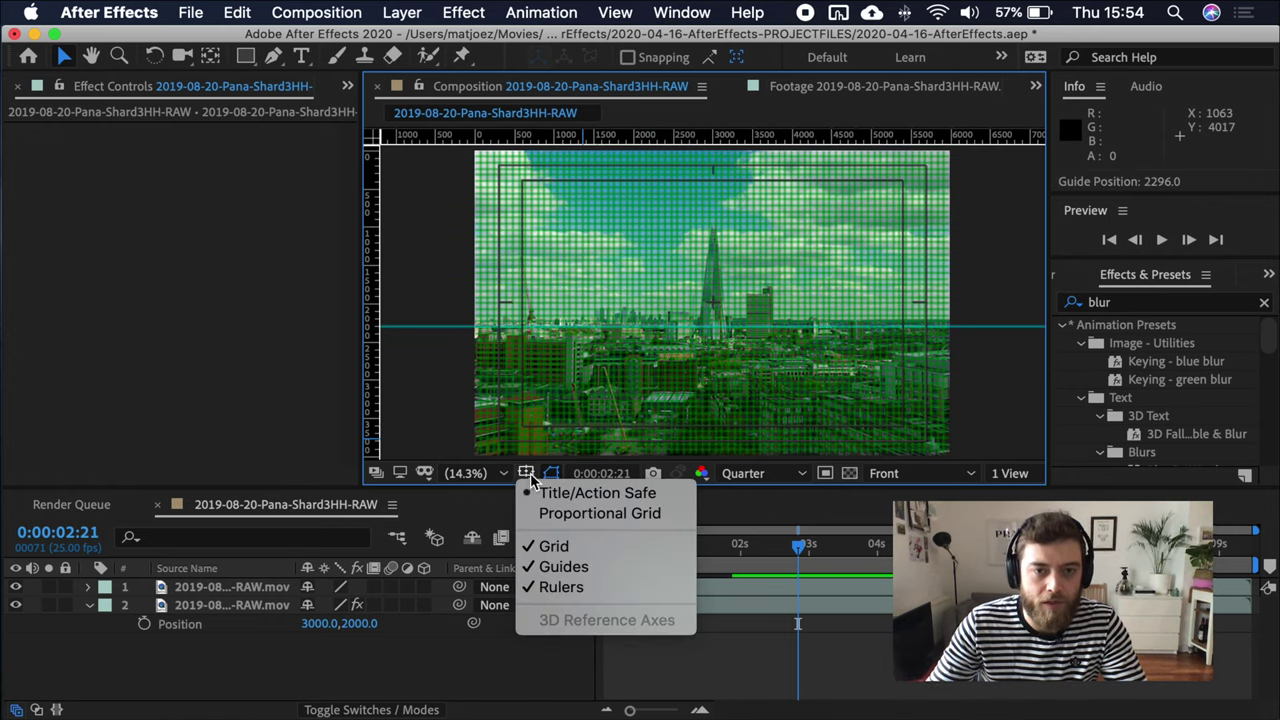
pyautogui.click(566, 588)
pyautogui.click(528, 474)
pyautogui.click(538, 500)
pyautogui.click(527, 474)
pyautogui.click(564, 566)
pyautogui.click(527, 474)
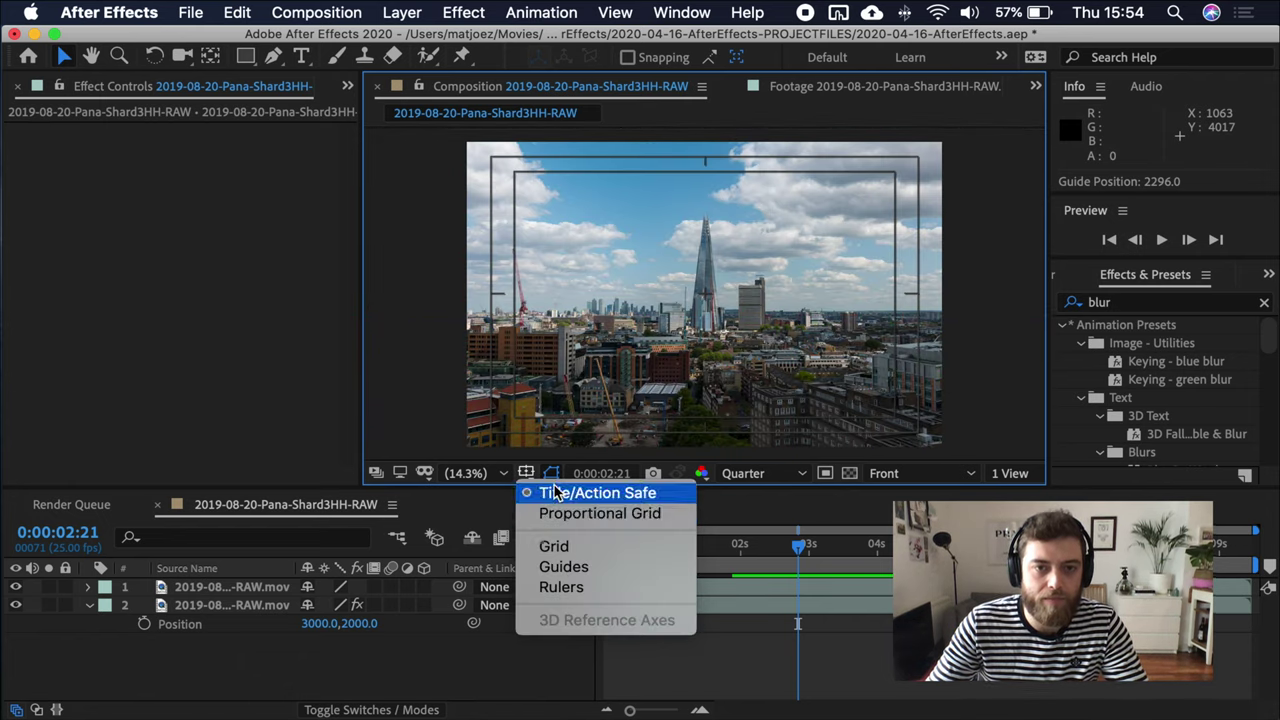
pyautogui.click(610, 513)
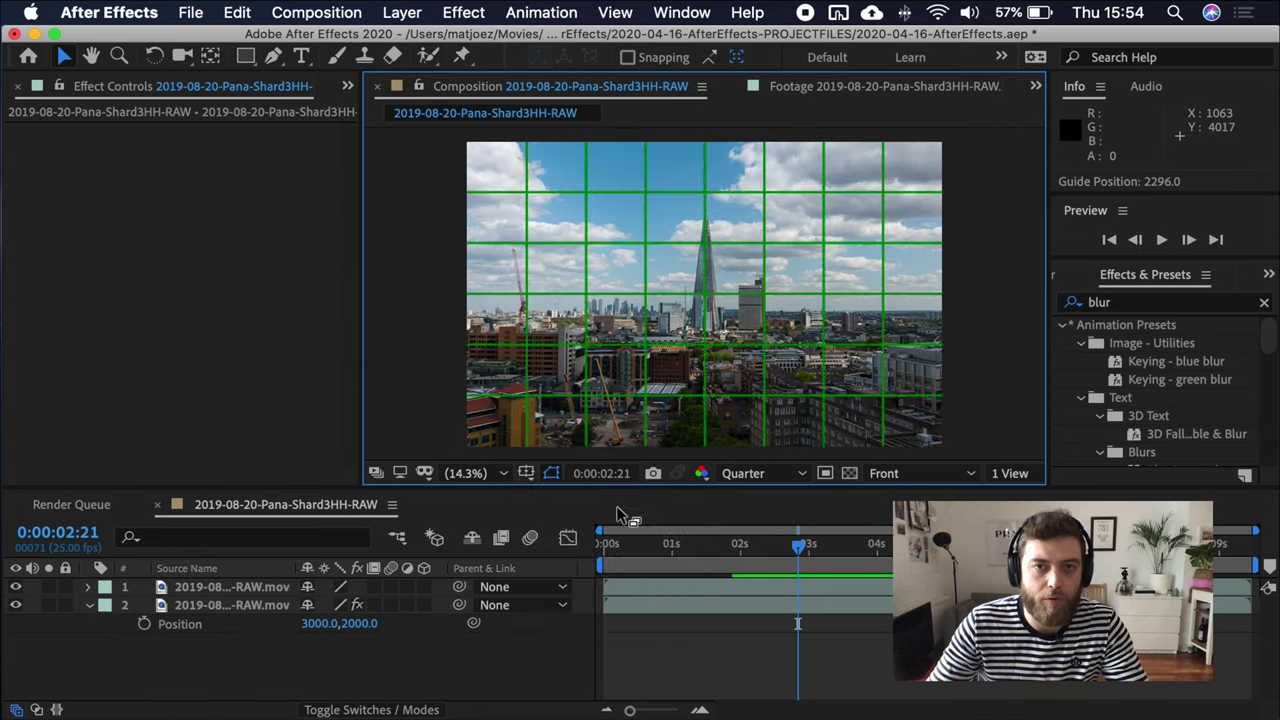
pyautogui.click(530, 476)
pyautogui.click(560, 494)
pyautogui.click(527, 474)
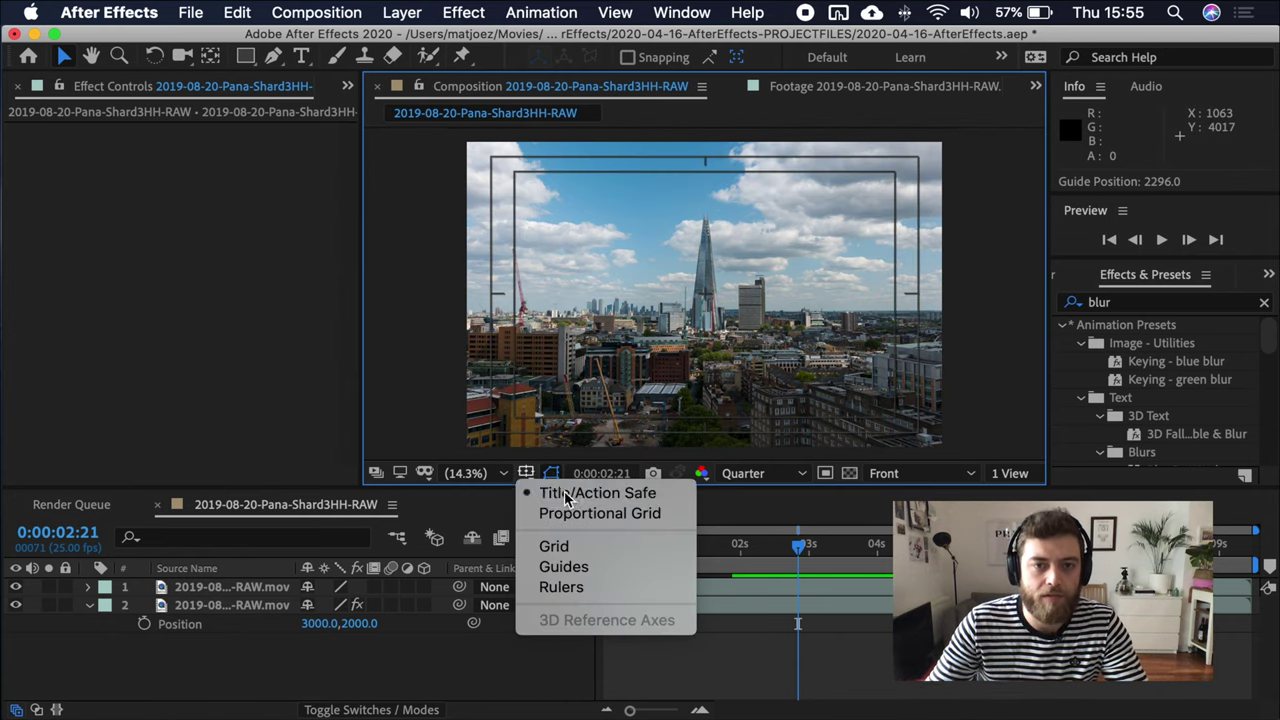
pyautogui.click(566, 494)
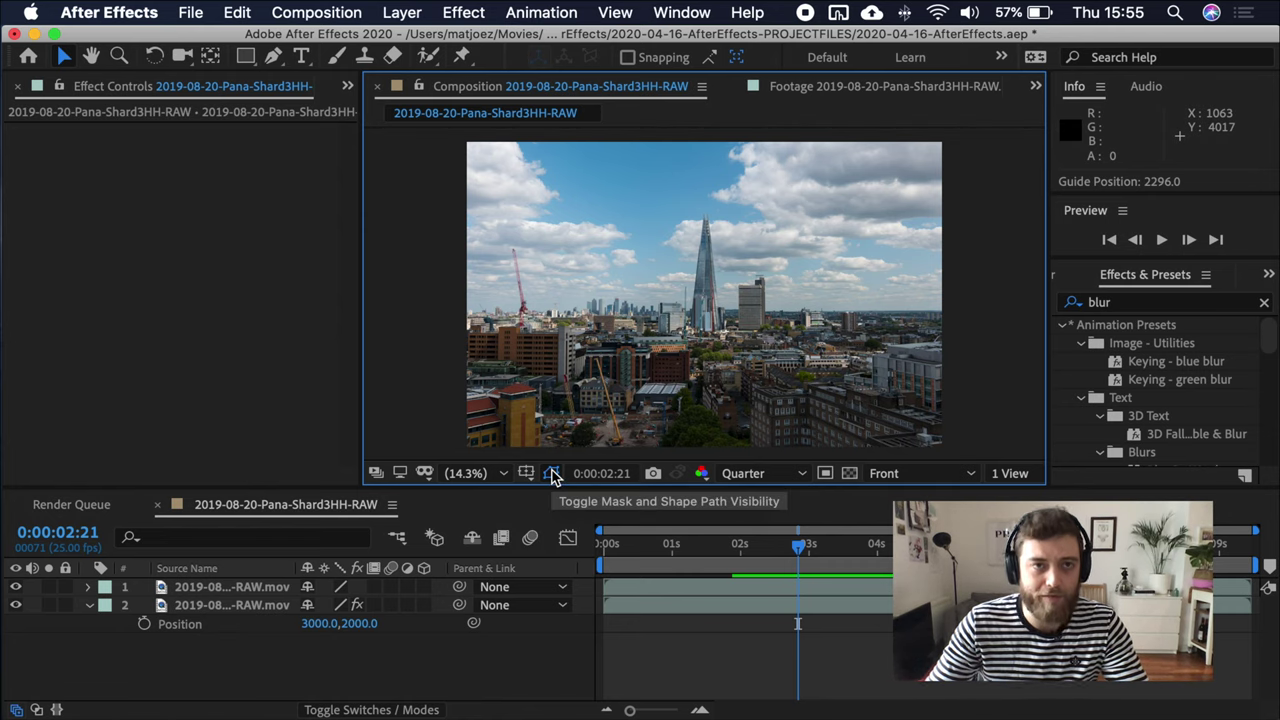
pyautogui.click(273, 56)
pyautogui.click(620, 218)
pyautogui.click(597, 300)
pyautogui.click(776, 318)
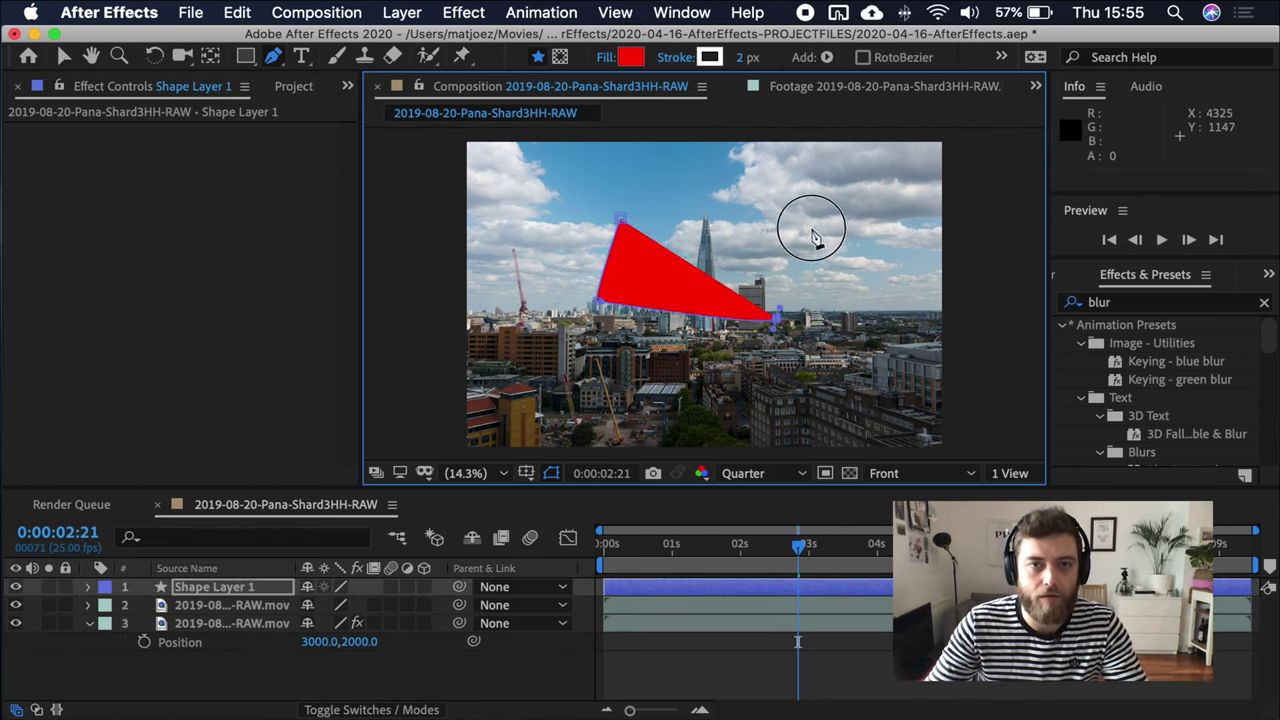
pyautogui.moveTo(812, 230); pyautogui.dragTo(842, 225)
pyautogui.click(620, 218)
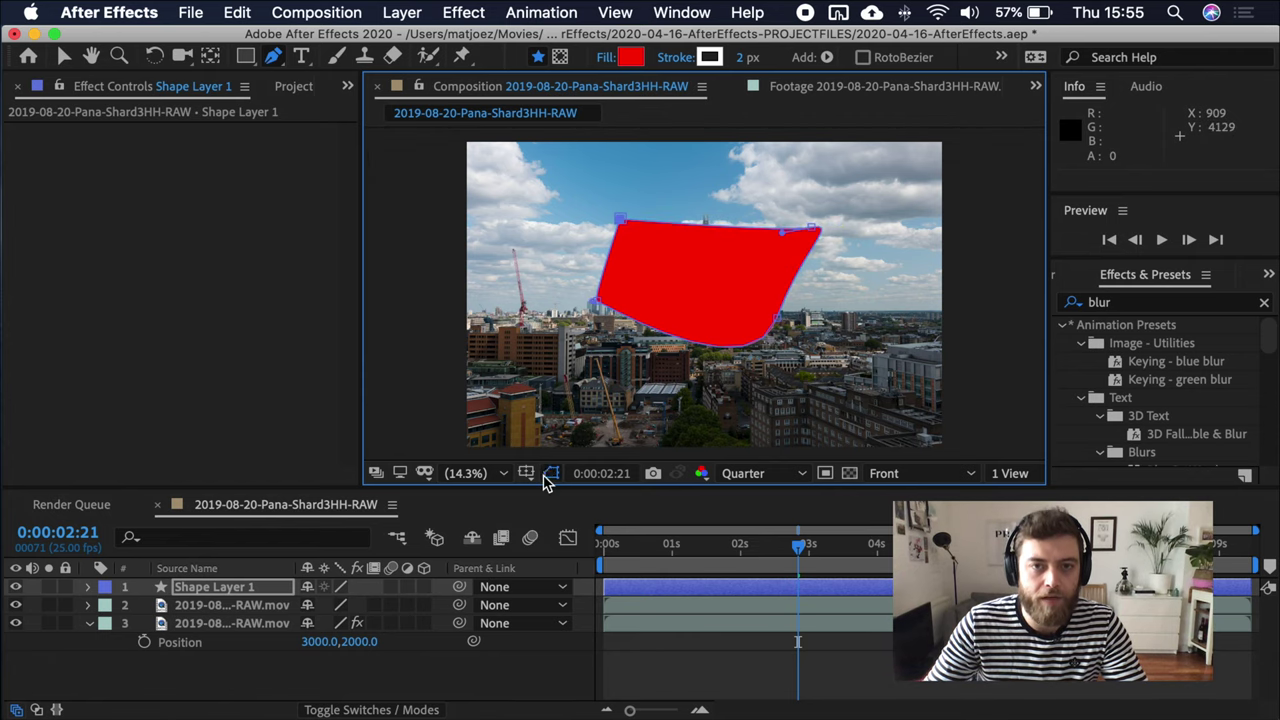
pyautogui.click(551, 474)
pyautogui.click(551, 474)
pyautogui.click(551, 474)
pyautogui.click(551, 474)
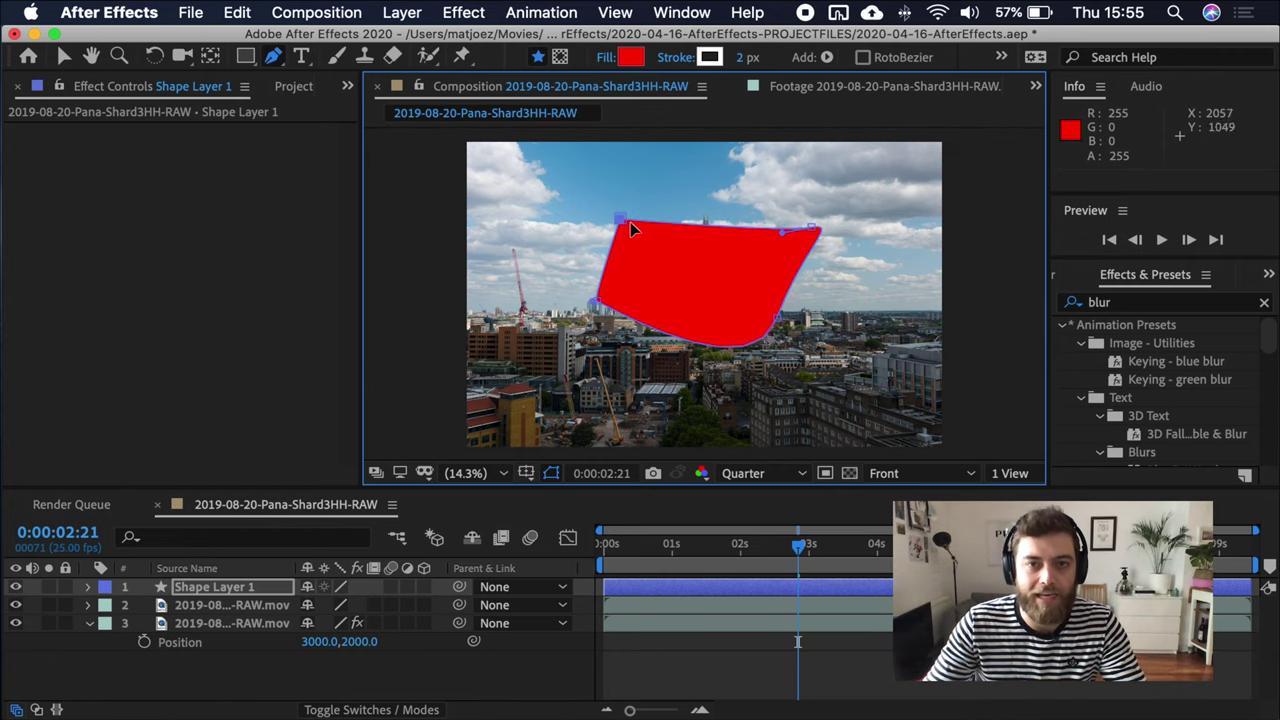
pyautogui.click(551, 474)
pyautogui.click(551, 474)
pyautogui.click(551, 474)
pyautogui.click(181, 587)
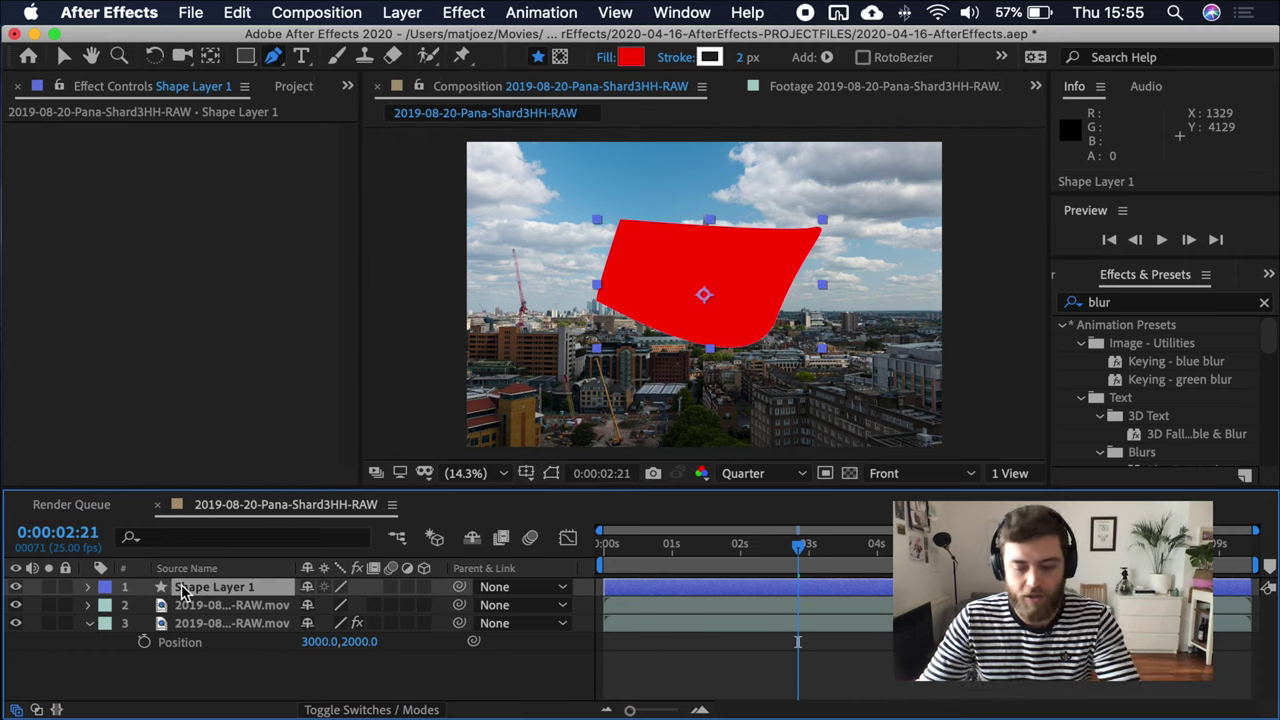
pyautogui.press('Delete')
pyautogui.click(238, 595)
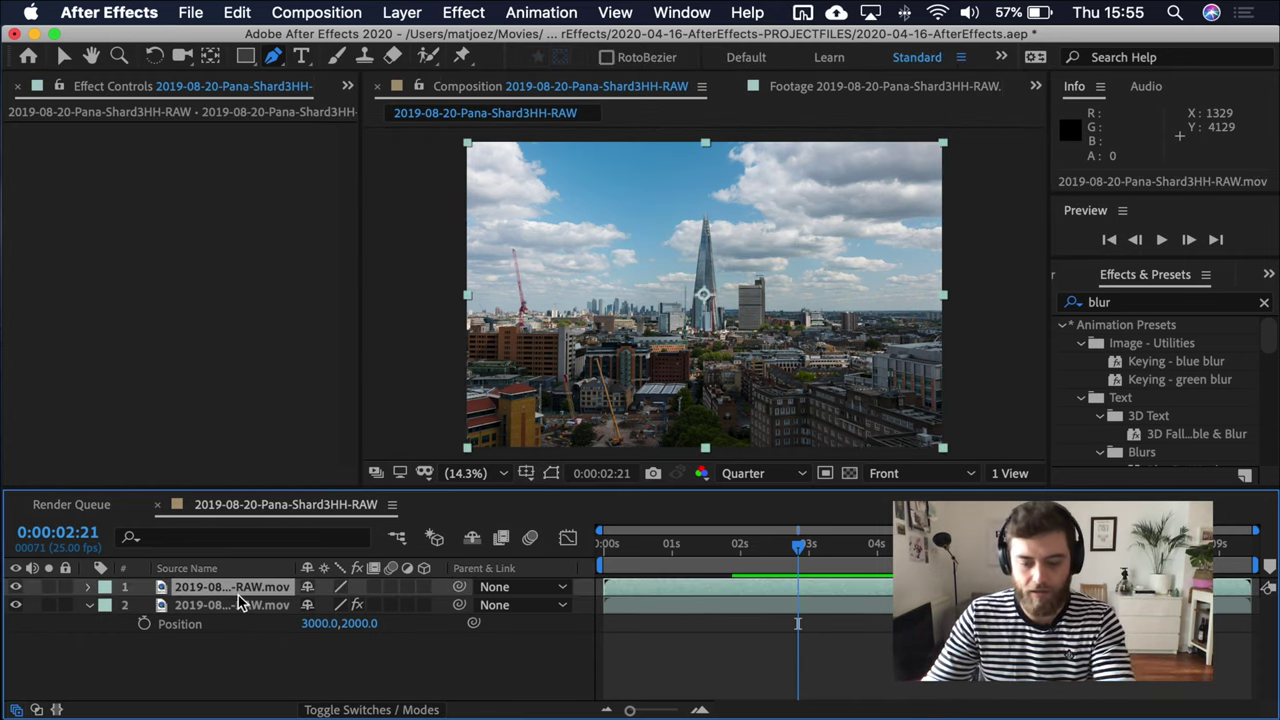
# Step: Delete the extra top footage layer and take a snapshot of the current frame
pyautogui.press('Delete')
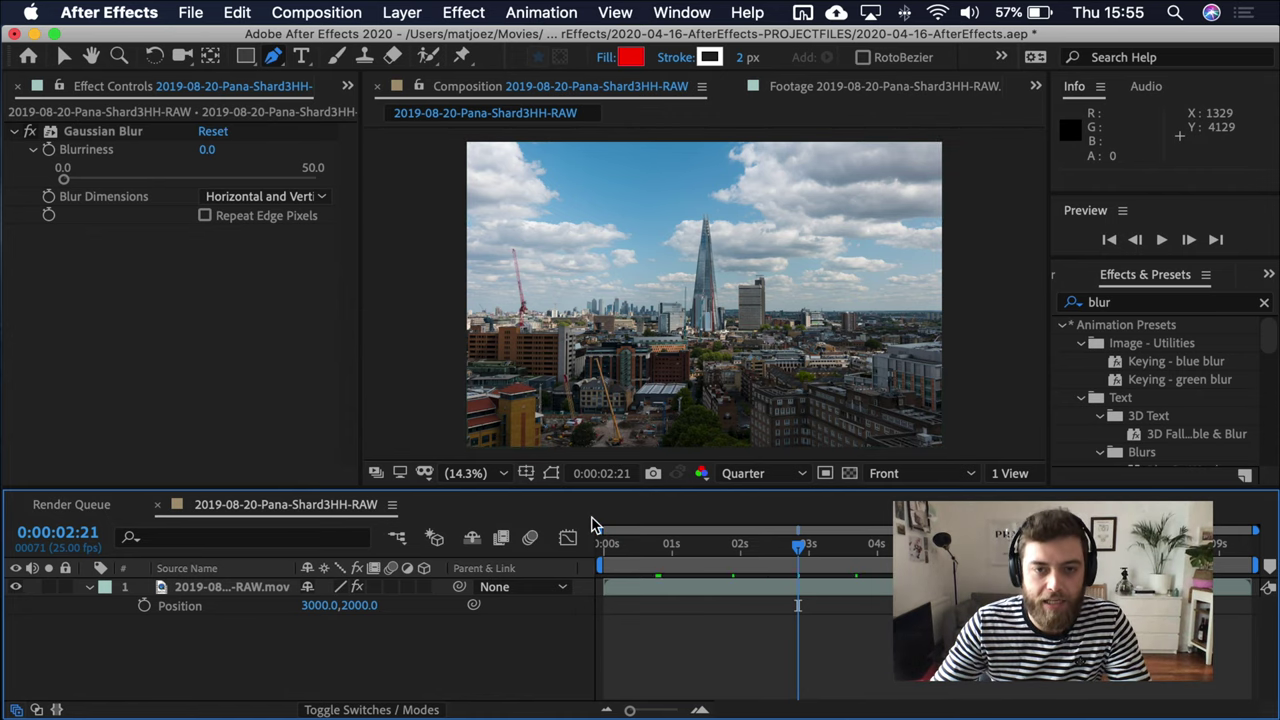
pyautogui.click(592, 473)
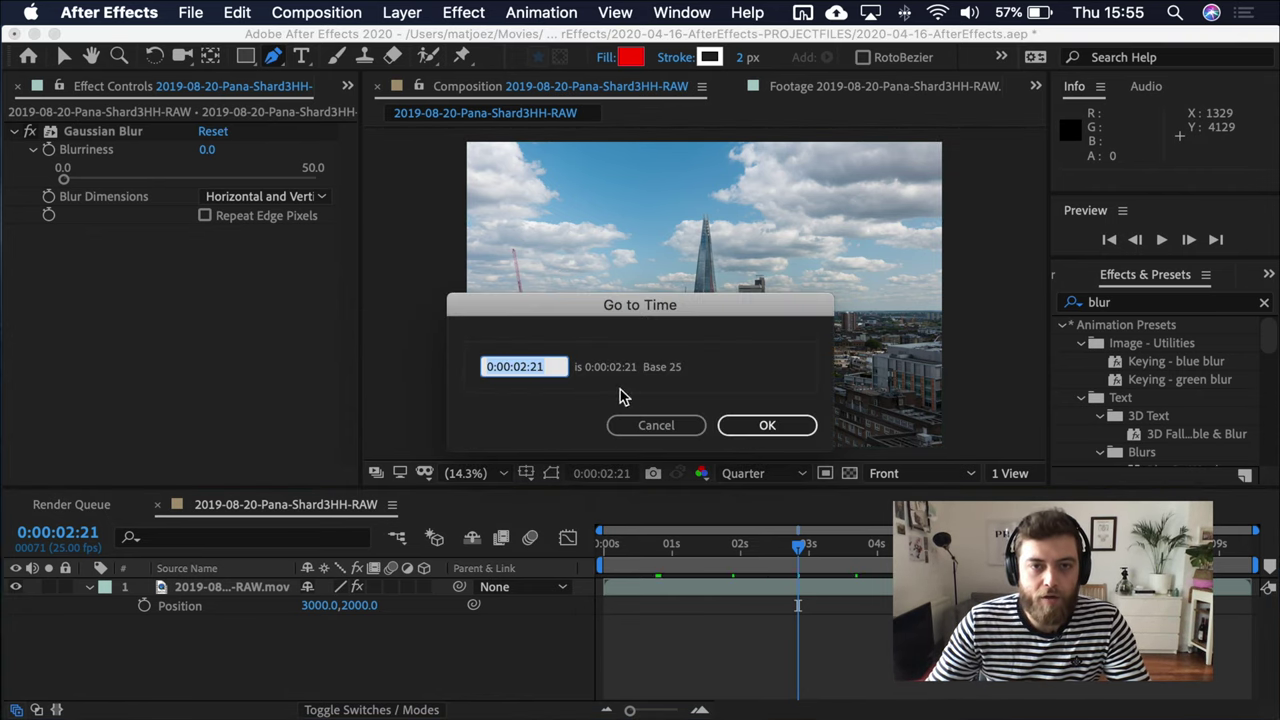
pyautogui.click(679, 425)
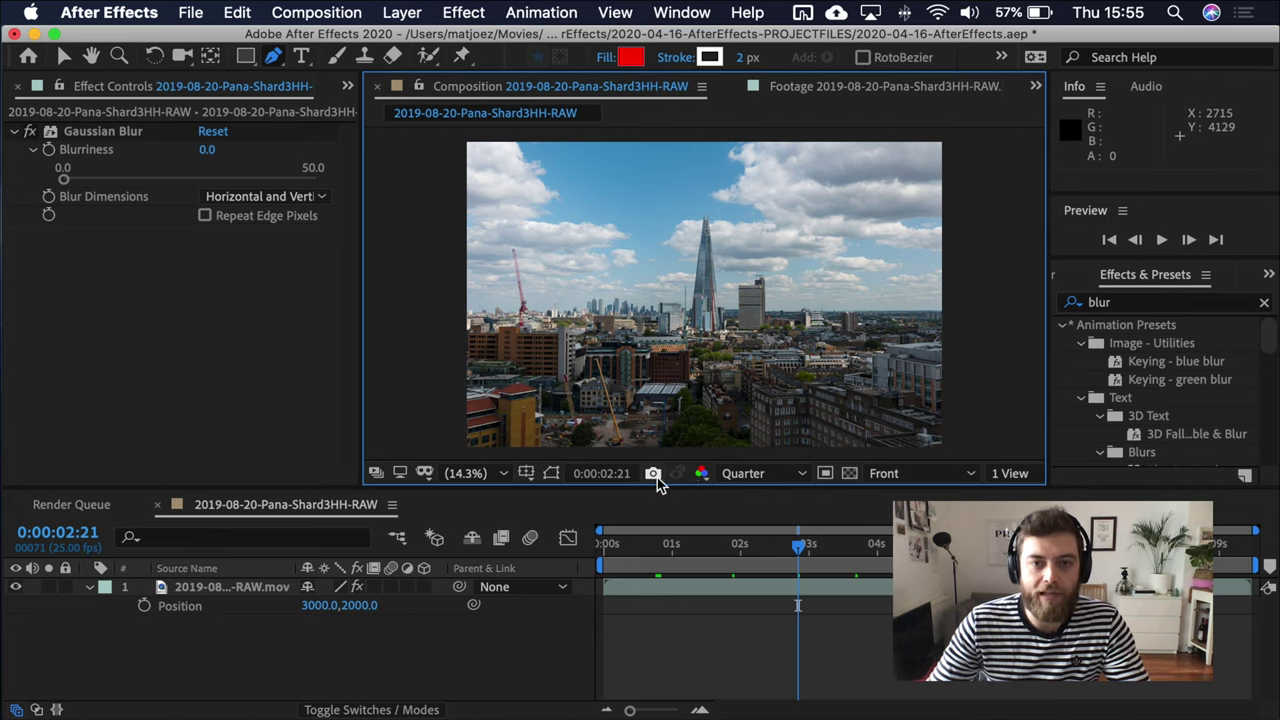
pyautogui.click(654, 476)
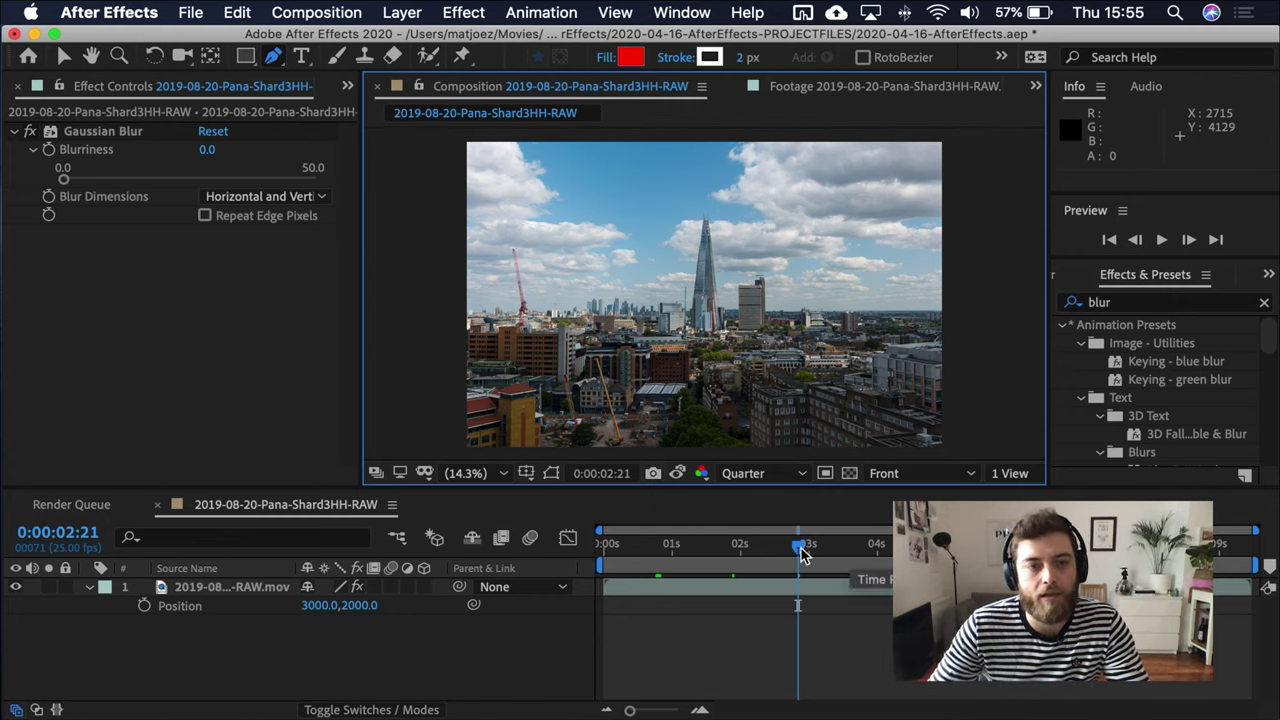
# Step: Scale the Shard layer to 169% and toggle Show Snapshot to compare with the original framing
pyautogui.click(238, 567)
pyautogui.press('s')
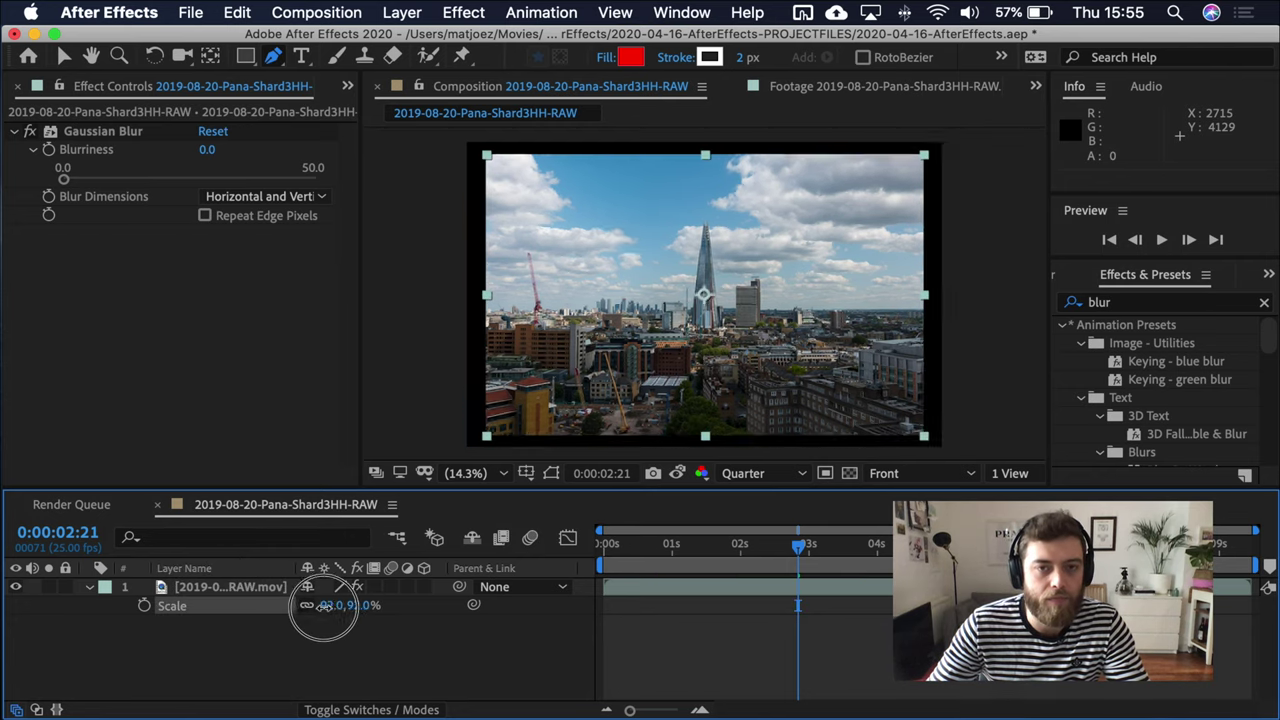
pyautogui.moveTo(315, 605); pyautogui.dragTo(430, 595)
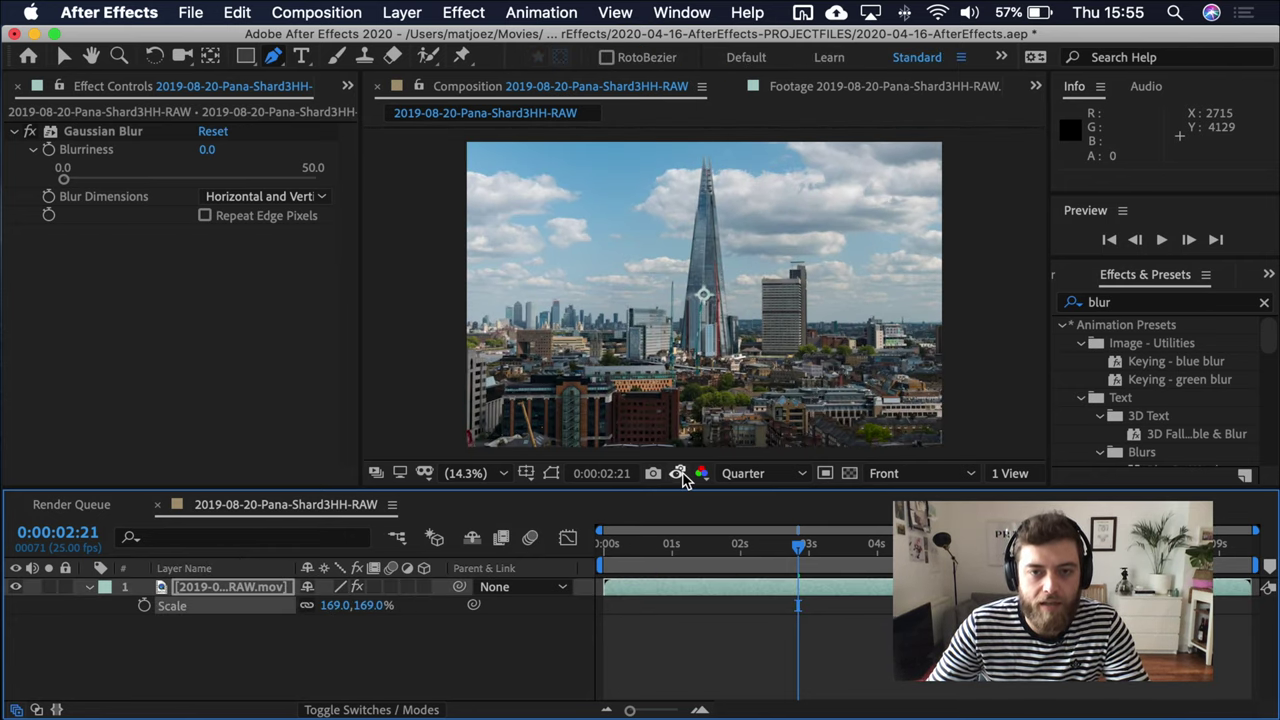
pyautogui.click(679, 474)
pyautogui.click(679, 474)
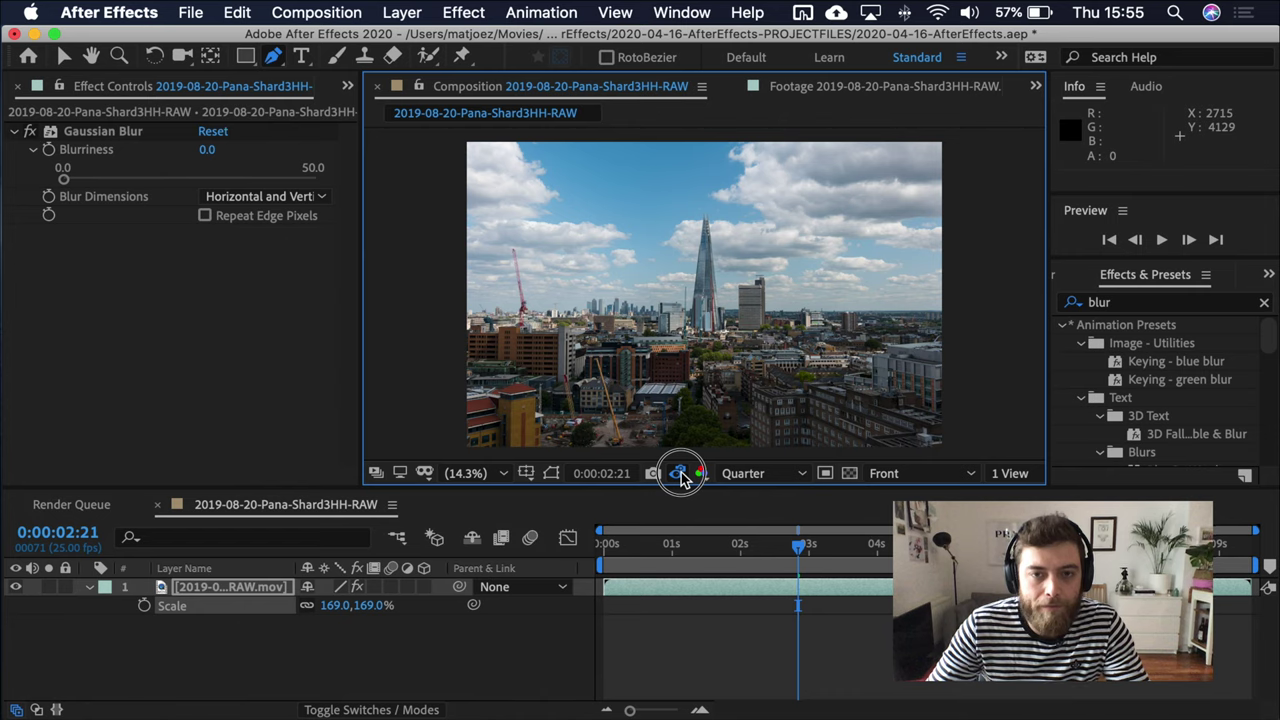
pyautogui.click(679, 474)
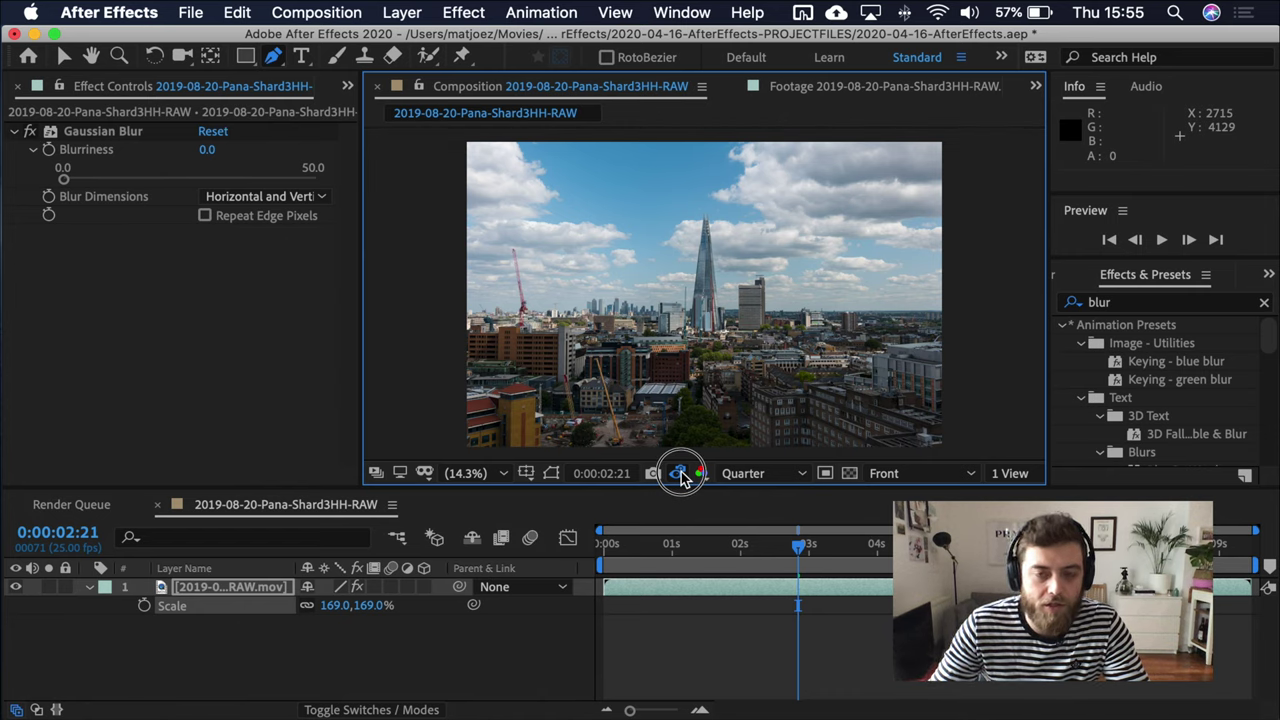
pyautogui.click(679, 474)
pyautogui.click(679, 474)
pyautogui.click(679, 474)
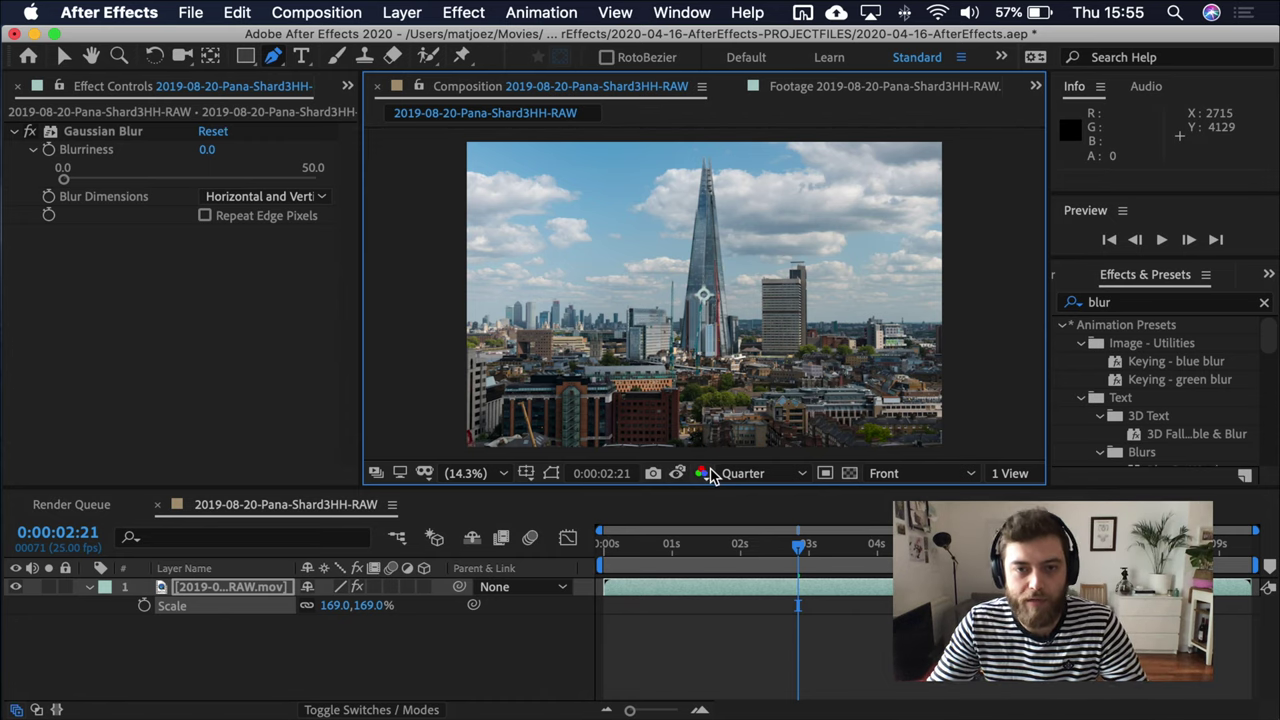
# Step: Check the Show Channel list, keep RGB, and set preview resolution to Full
pyautogui.click(703, 474)
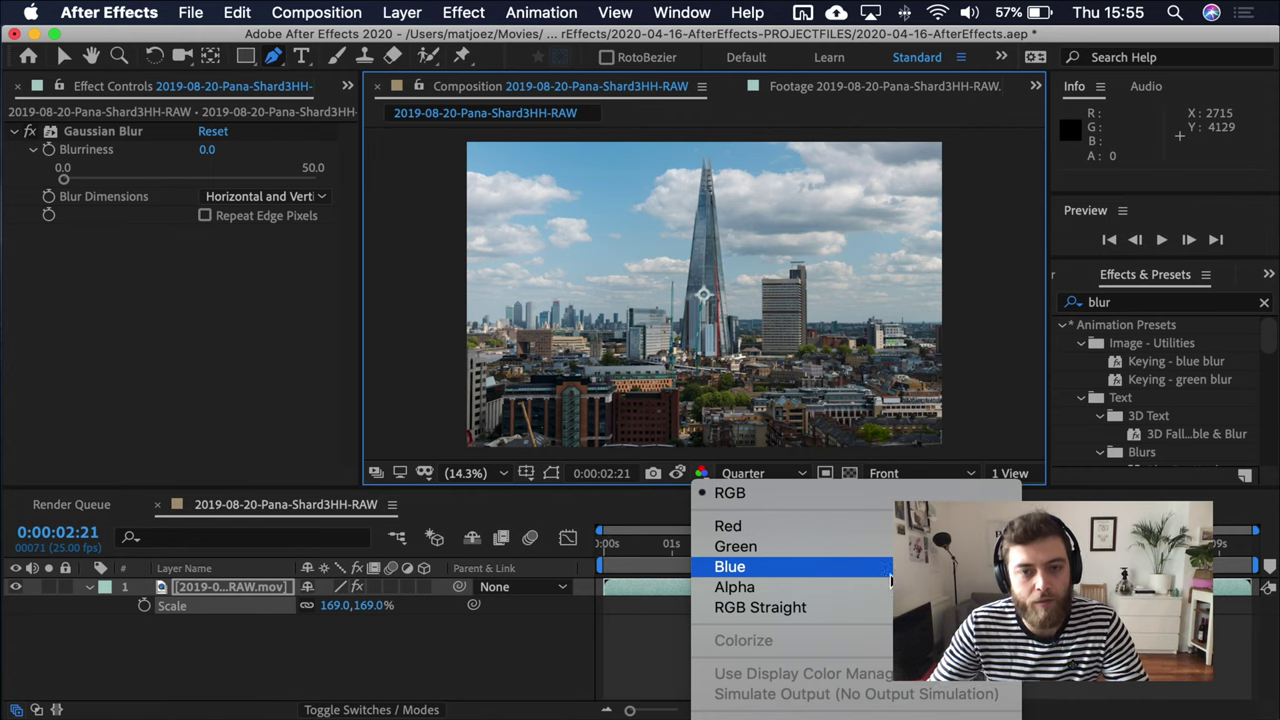
pyautogui.click(640, 643)
pyautogui.click(800, 474)
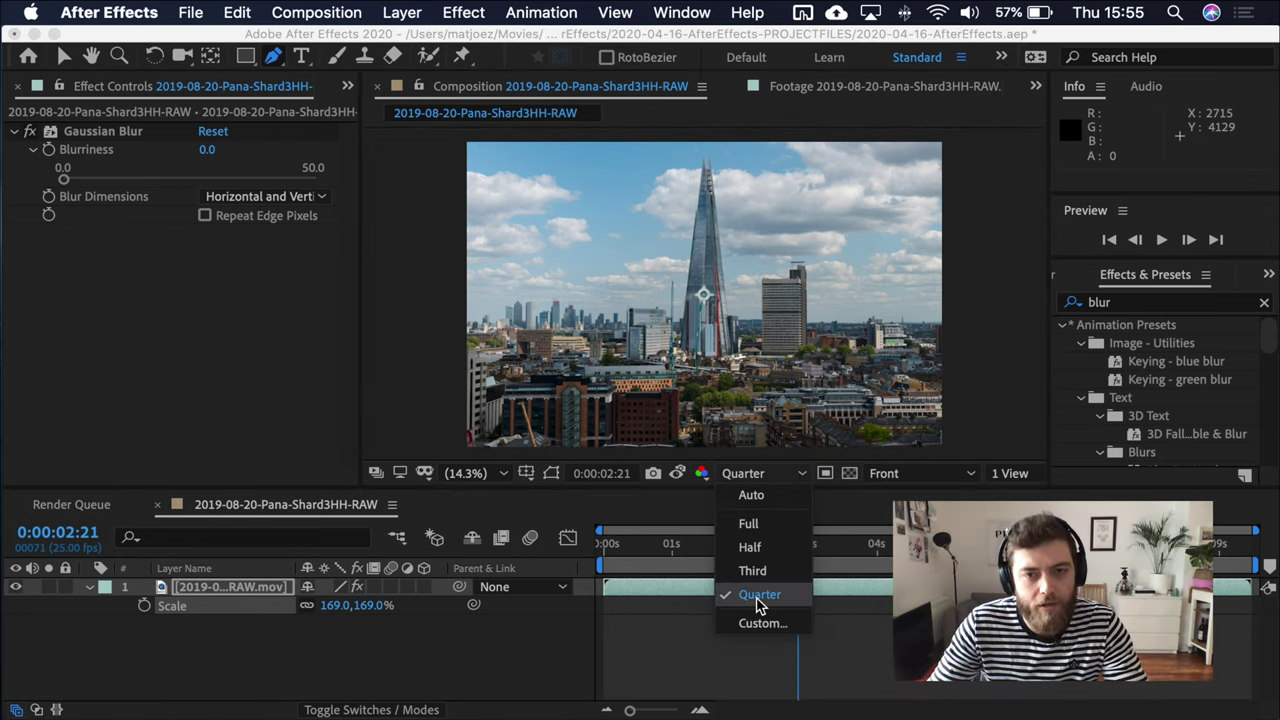
pyautogui.click(805, 476)
pyautogui.click(806, 477)
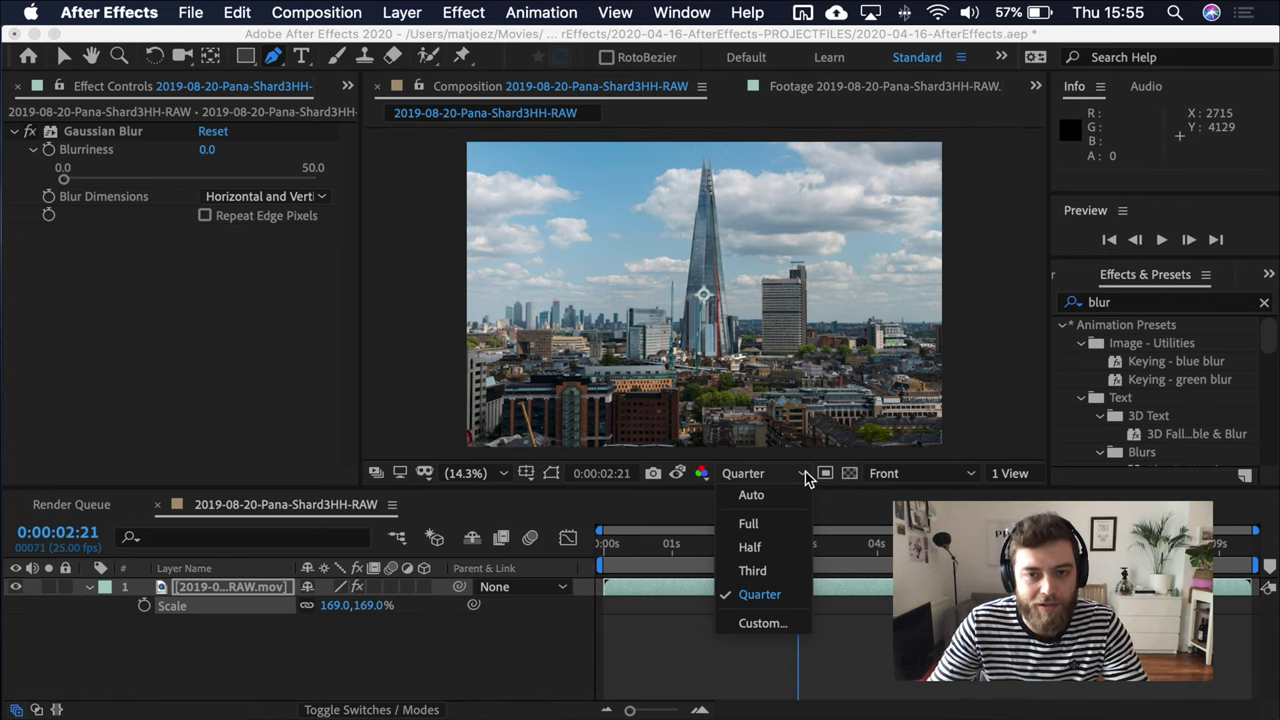
pyautogui.click(755, 526)
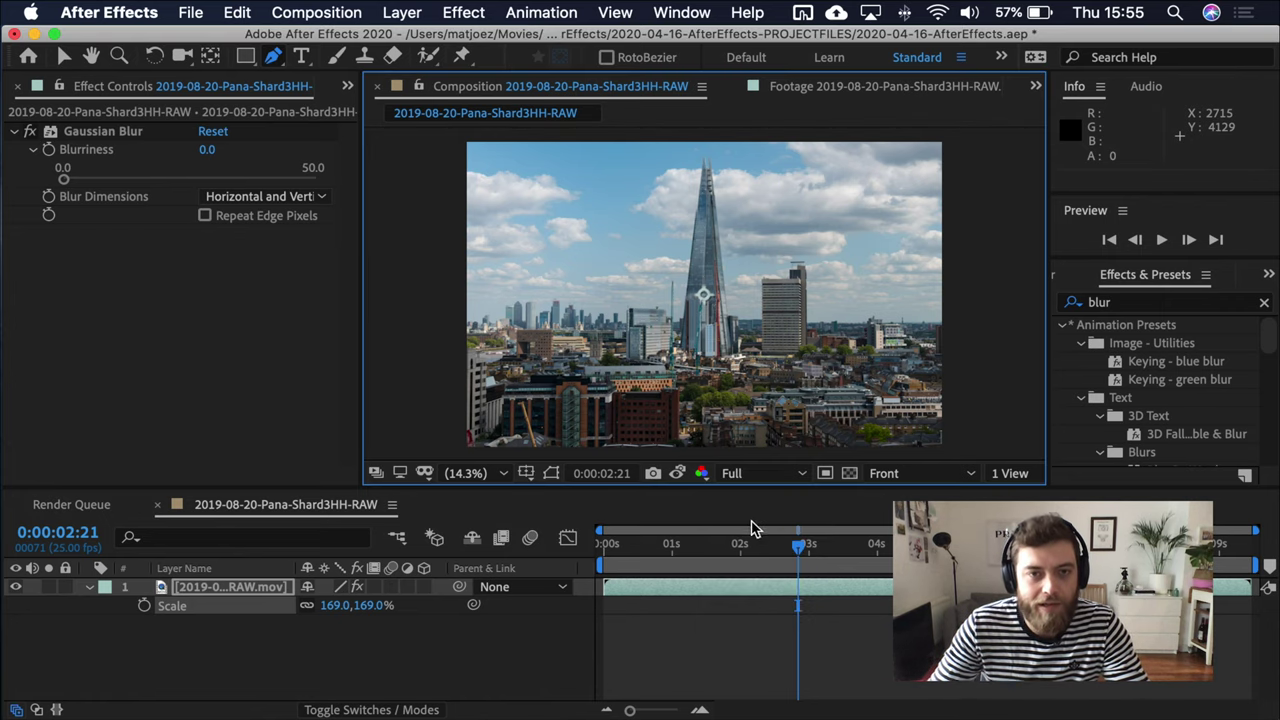
# Step: Zoom and pan in on the skyline beside the Shard, then return resolution to Quarter
pyautogui.scroll(4, 700, 294)
pyautogui.press('h')
pyautogui.moveTo(634, 377); pyautogui.dragTo(715, 280)
pyautogui.moveTo(580, 270); pyautogui.dragTo(791, 329)
pyautogui.press('g')
pyautogui.click(800, 474)
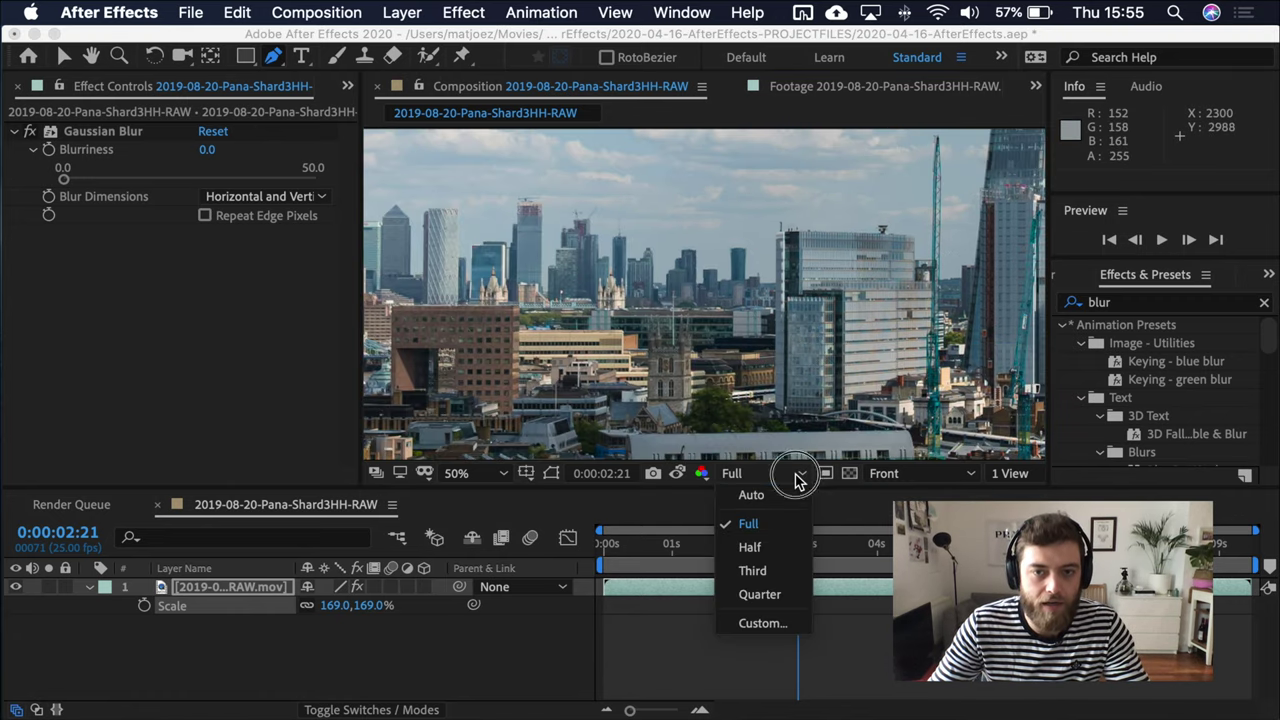
pyautogui.click(758, 595)
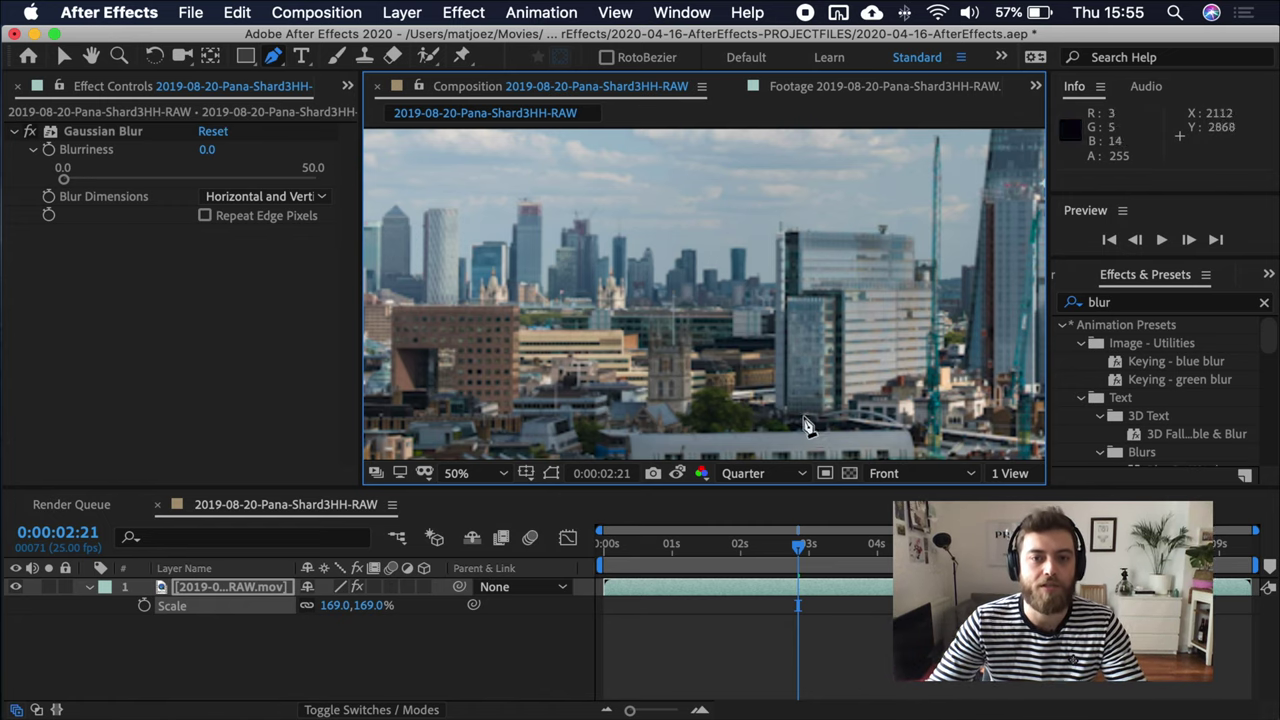
# Step: Scrub through the clip at Full resolution from 0:00:00:24
pyautogui.moveTo(816, 566); pyautogui.dragTo(862, 545)
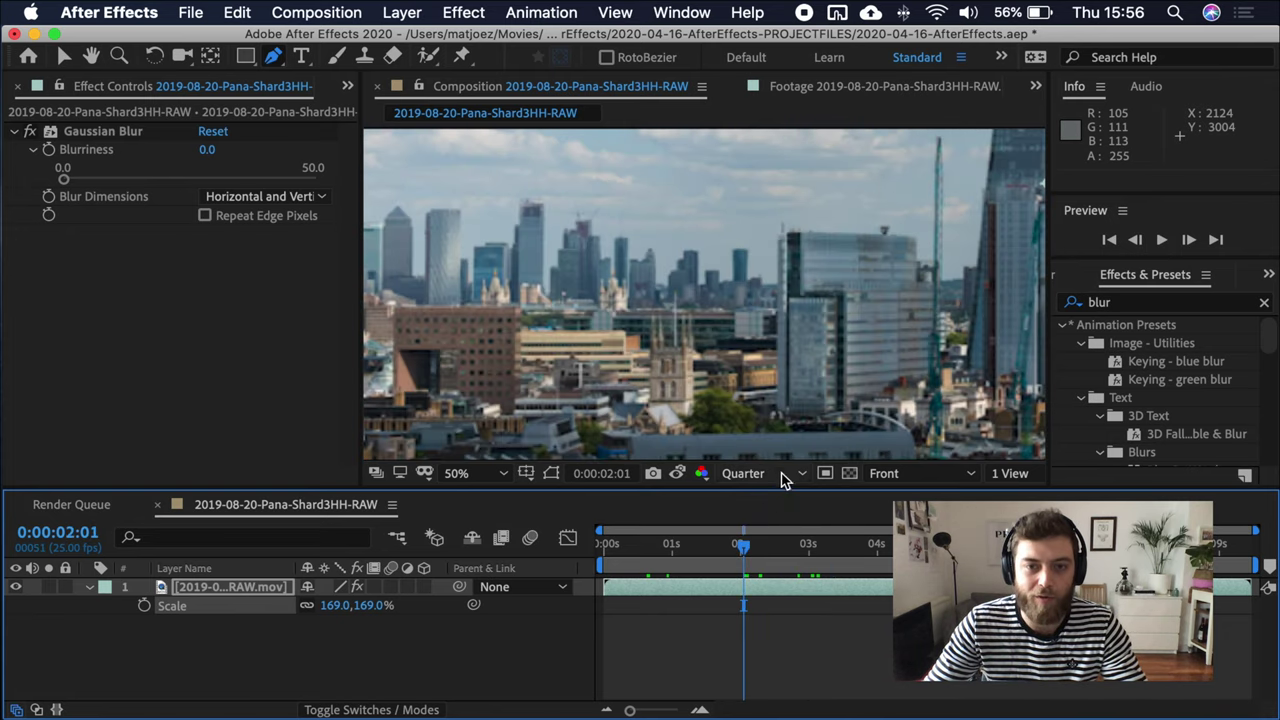
pyautogui.click(785, 480)
pyautogui.click(780, 523)
pyautogui.click(672, 545)
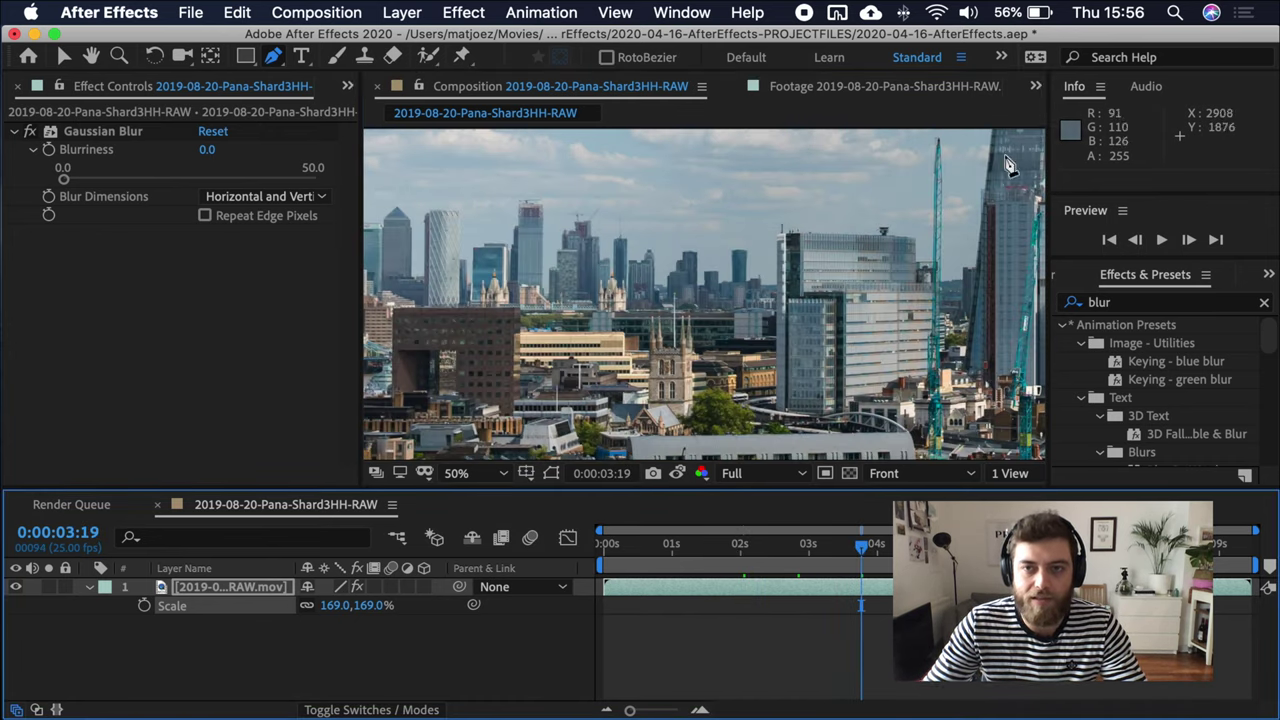
pyautogui.moveTo(760, 554); pyautogui.dragTo(814, 551)
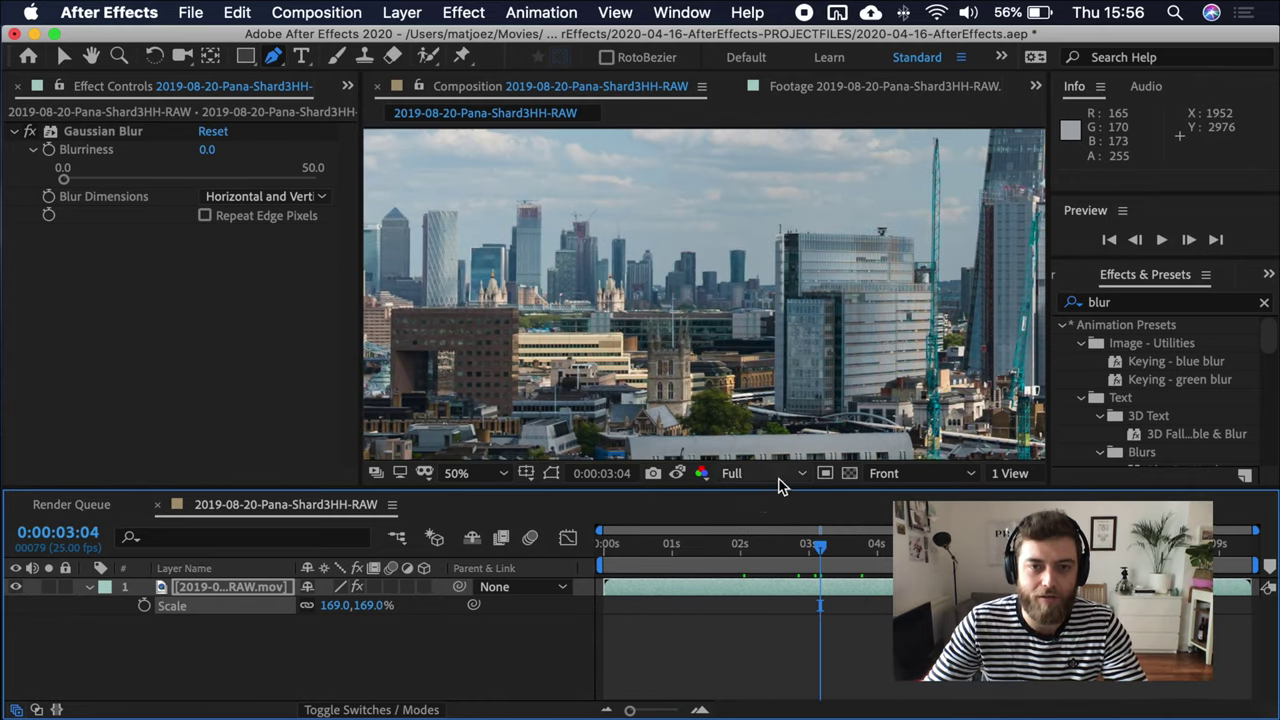
# Step: Set preview resolution back to Quarter and move the playhead to 0:00:03:06
pyautogui.click(790, 476)
pyautogui.click(762, 594)
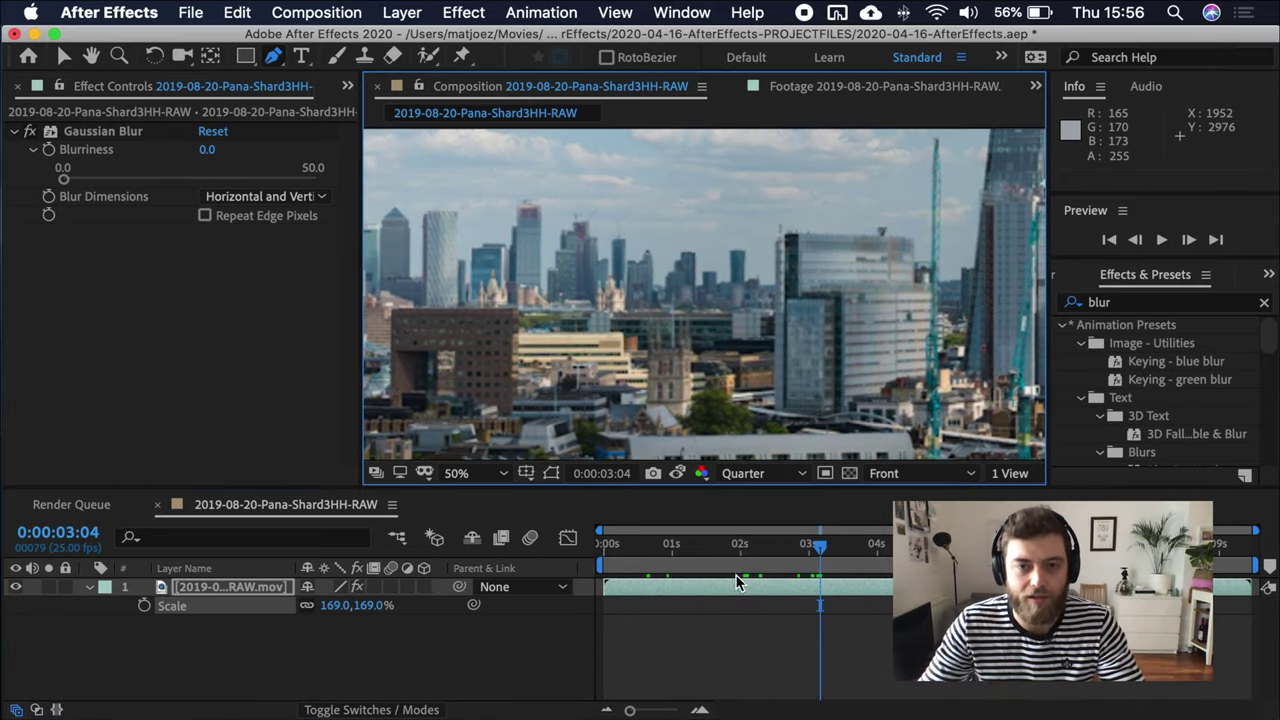
pyautogui.click(730, 555)
pyautogui.click(823, 545)
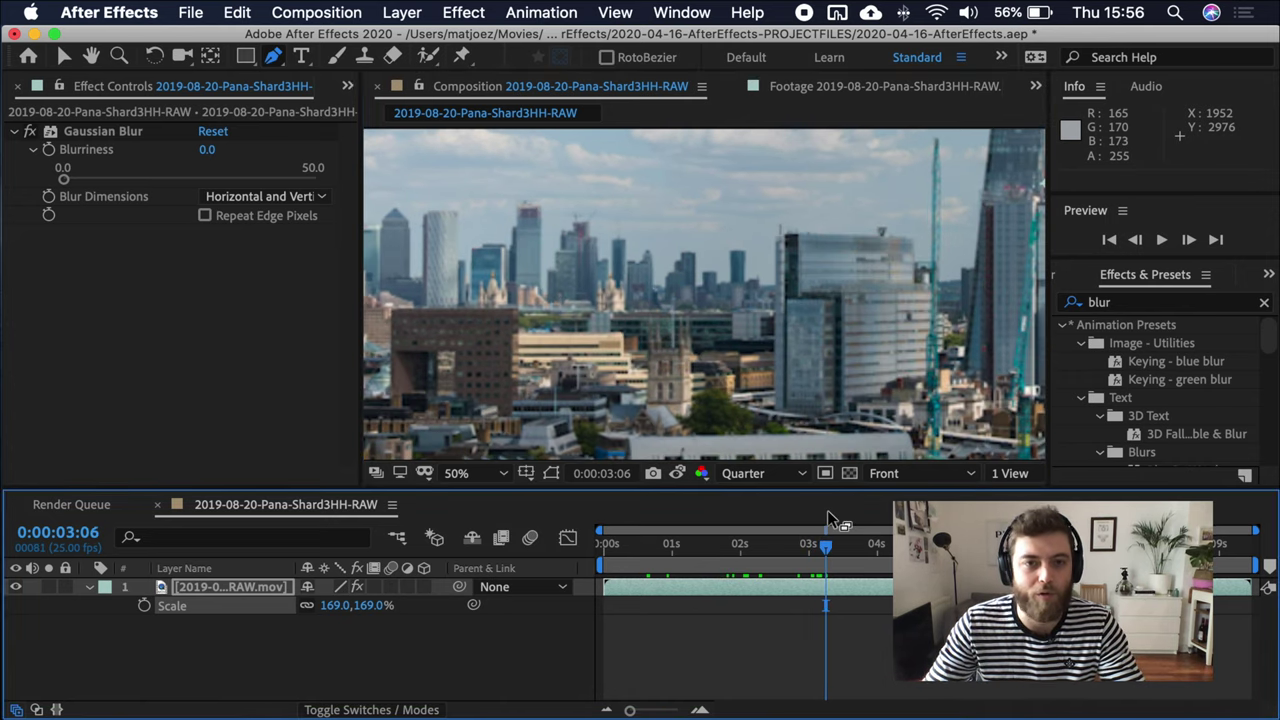
# Step: Enable Region of Interest, fit the frame in the viewer, and draw a region around the Shard
pyautogui.click(825, 474)
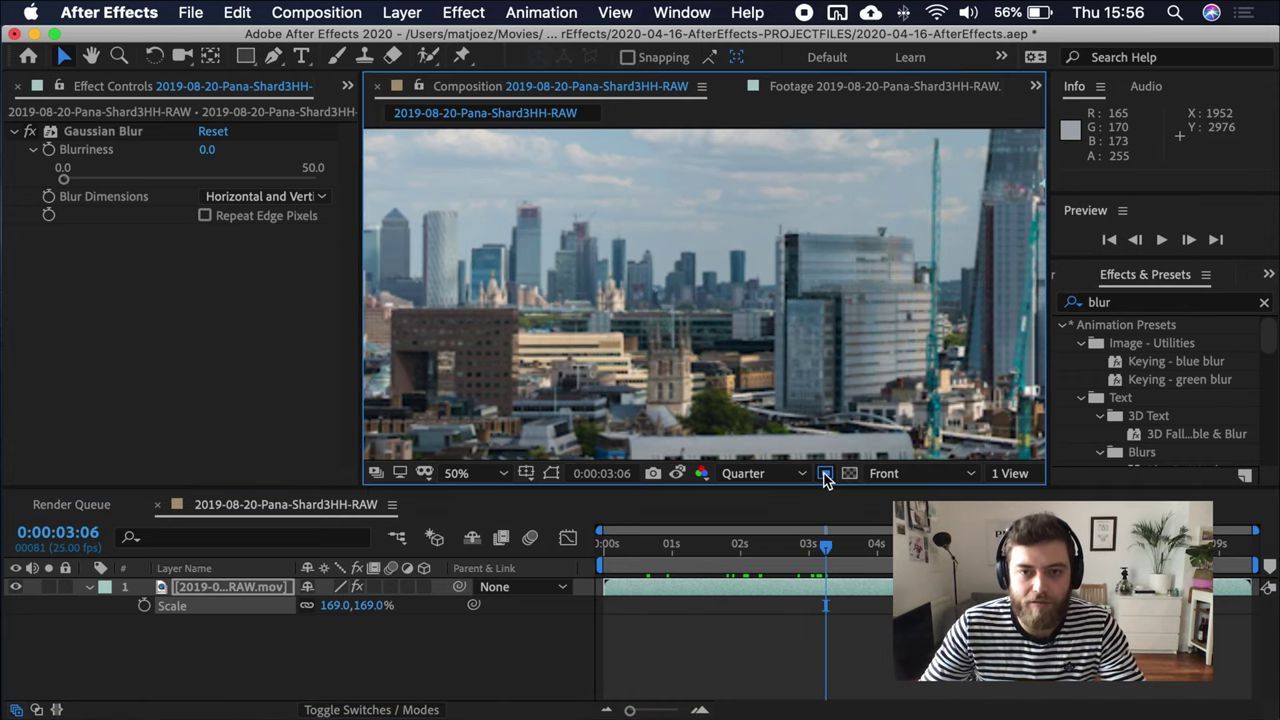
pyautogui.click(477, 474)
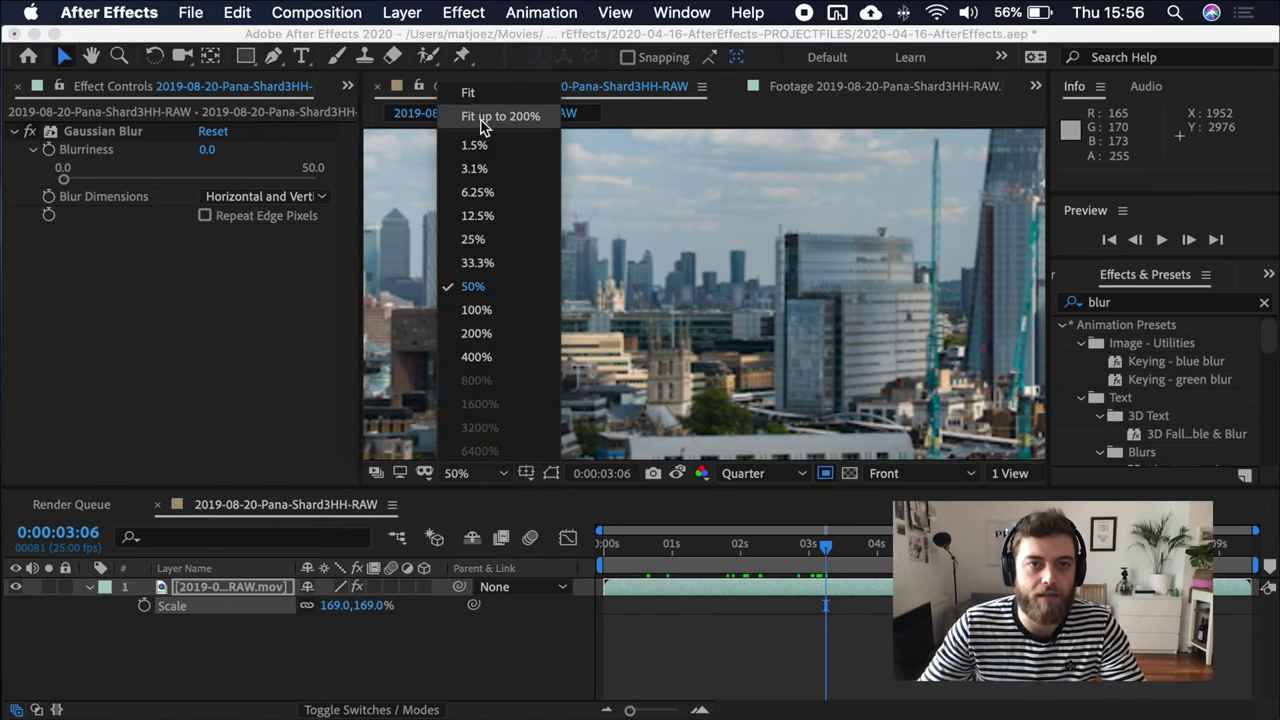
pyautogui.click(500, 116)
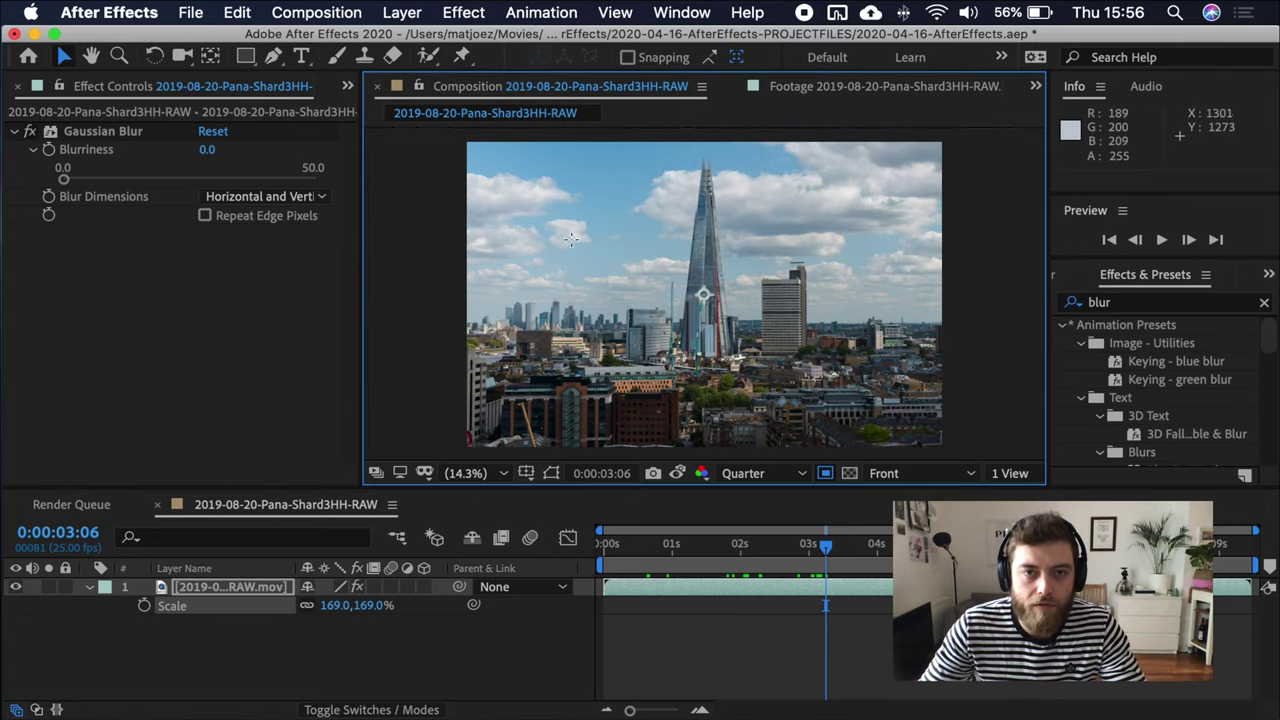
pyautogui.moveTo(568, 236); pyautogui.dragTo(791, 398)
# Step: Toggle the region on and off, redraw it as a narrow portrait box, then turn it off
pyautogui.click(825, 478)
pyautogui.click(825, 481)
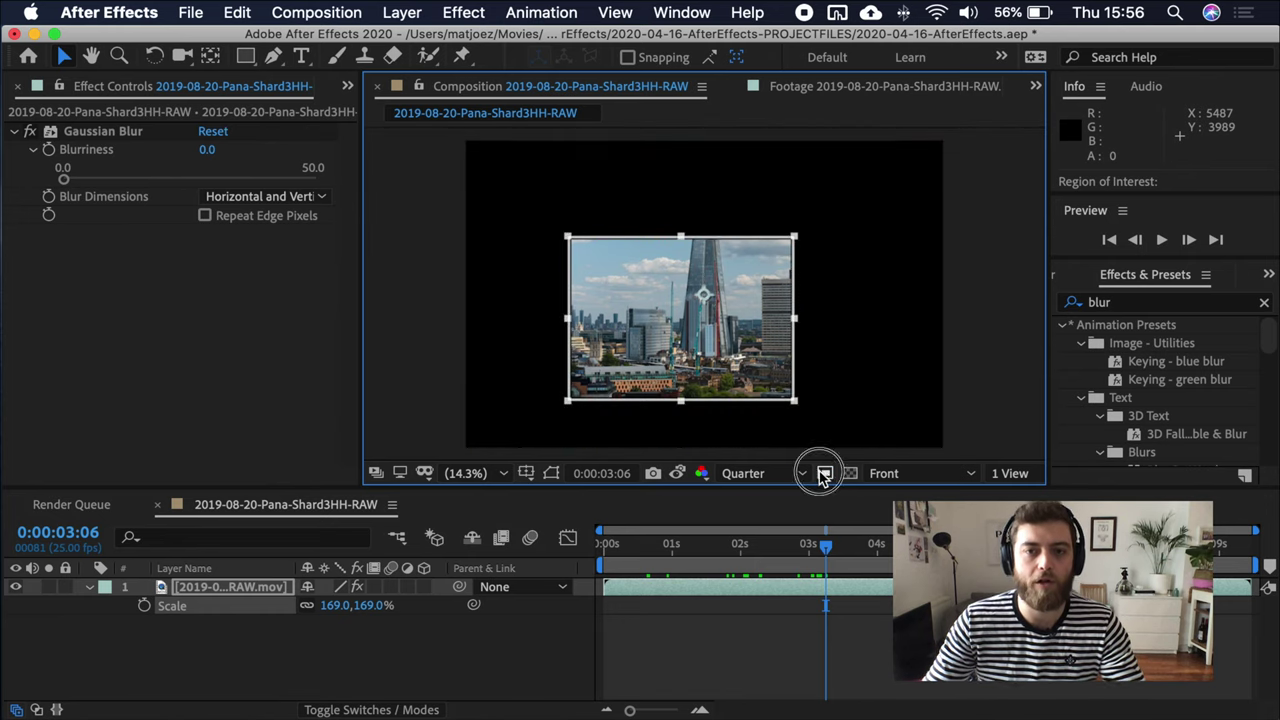
pyautogui.click(824, 475)
pyautogui.click(827, 475)
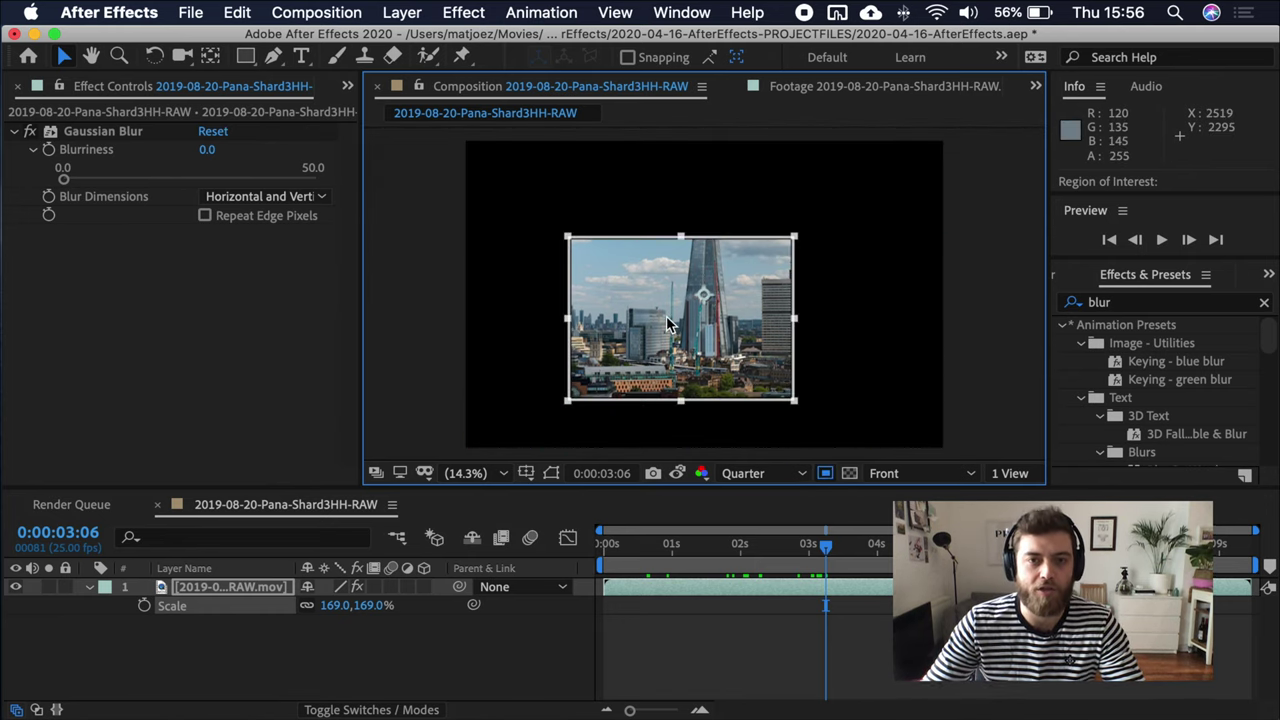
pyautogui.moveTo(645, 405); pyautogui.dragTo(694, 406)
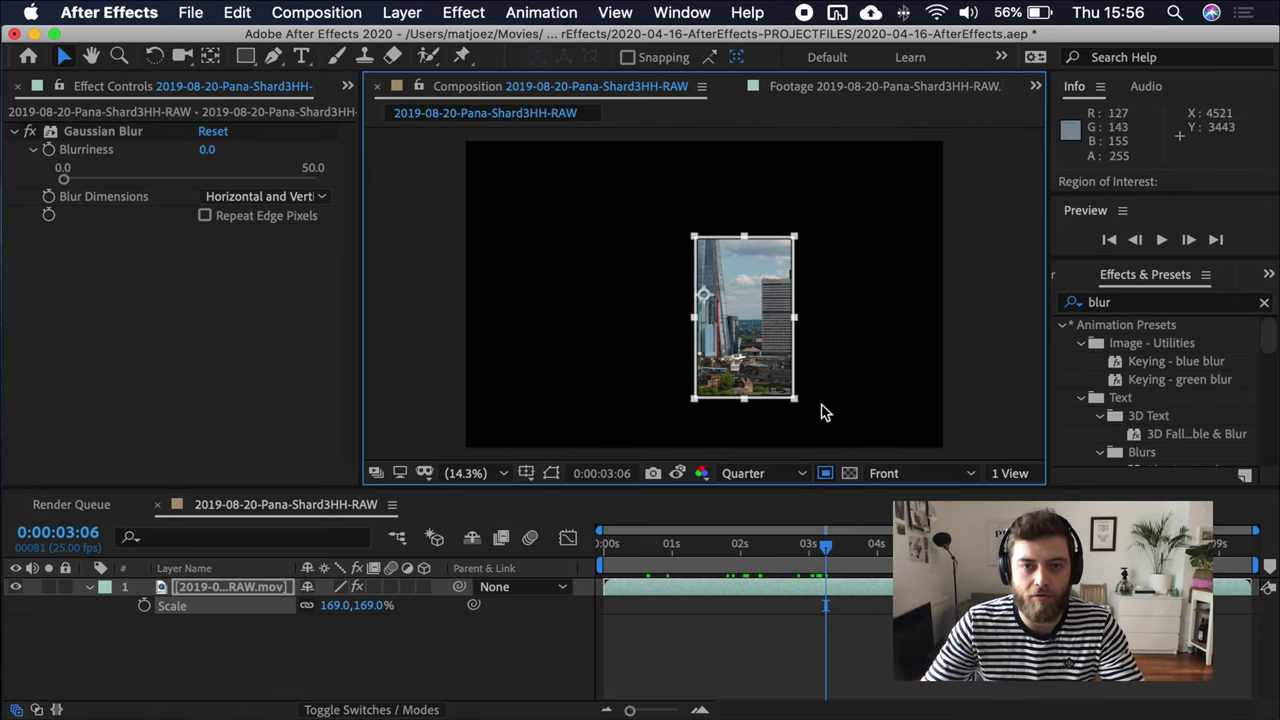
pyautogui.moveTo(797, 400); pyautogui.dragTo(783, 396)
pyautogui.click(824, 474)
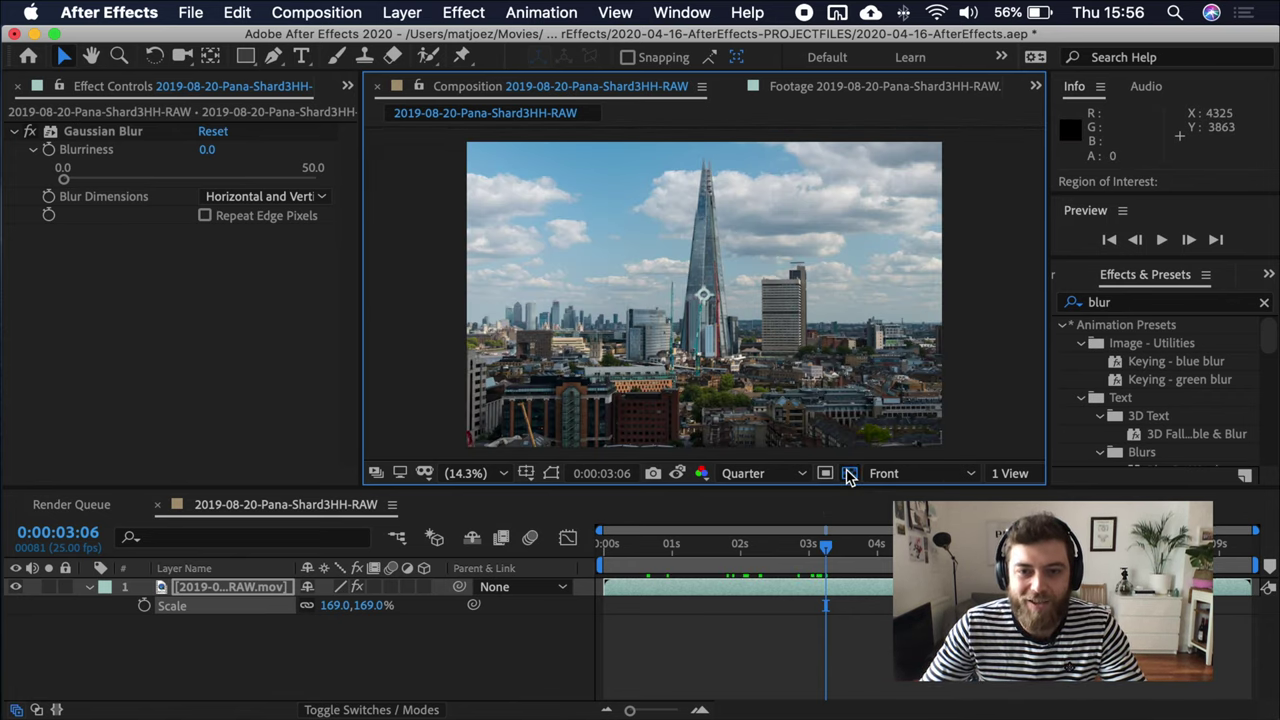
# Step: Hide the Shard layer with its eye switch and toggle the transparency grid, leaving it off
pyautogui.click(849, 474)
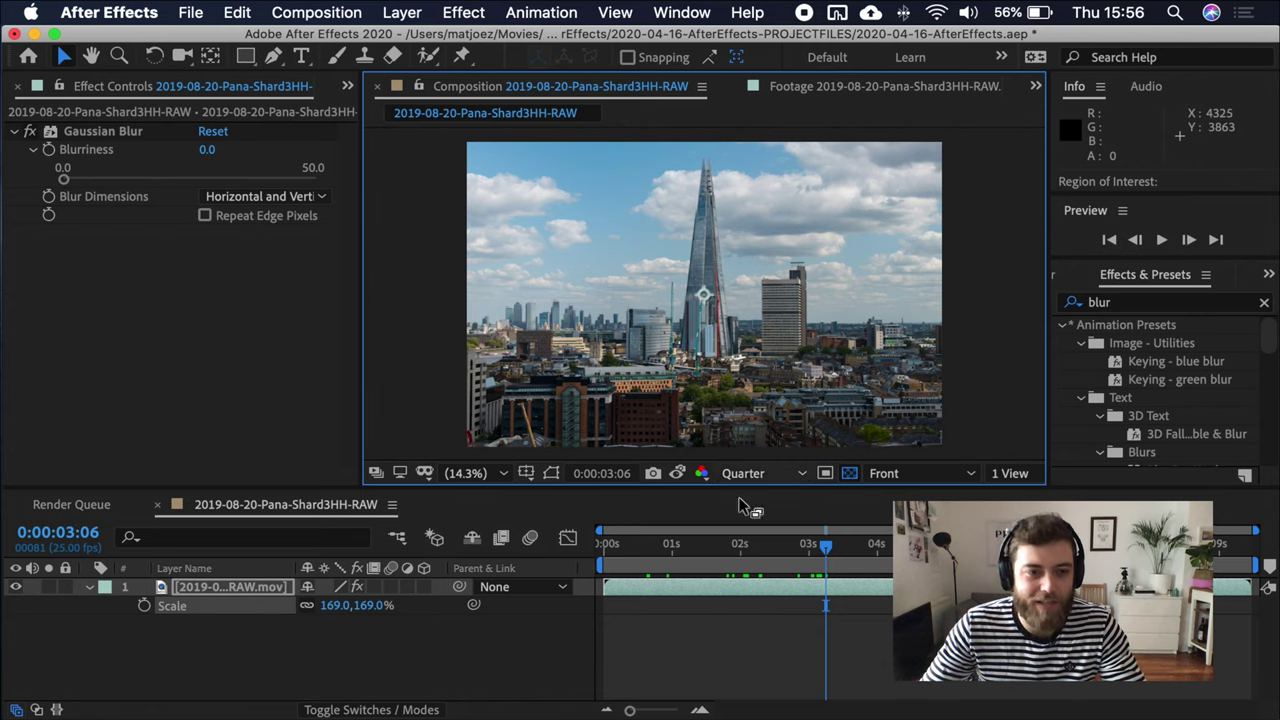
pyautogui.click(15, 589)
pyautogui.click(849, 474)
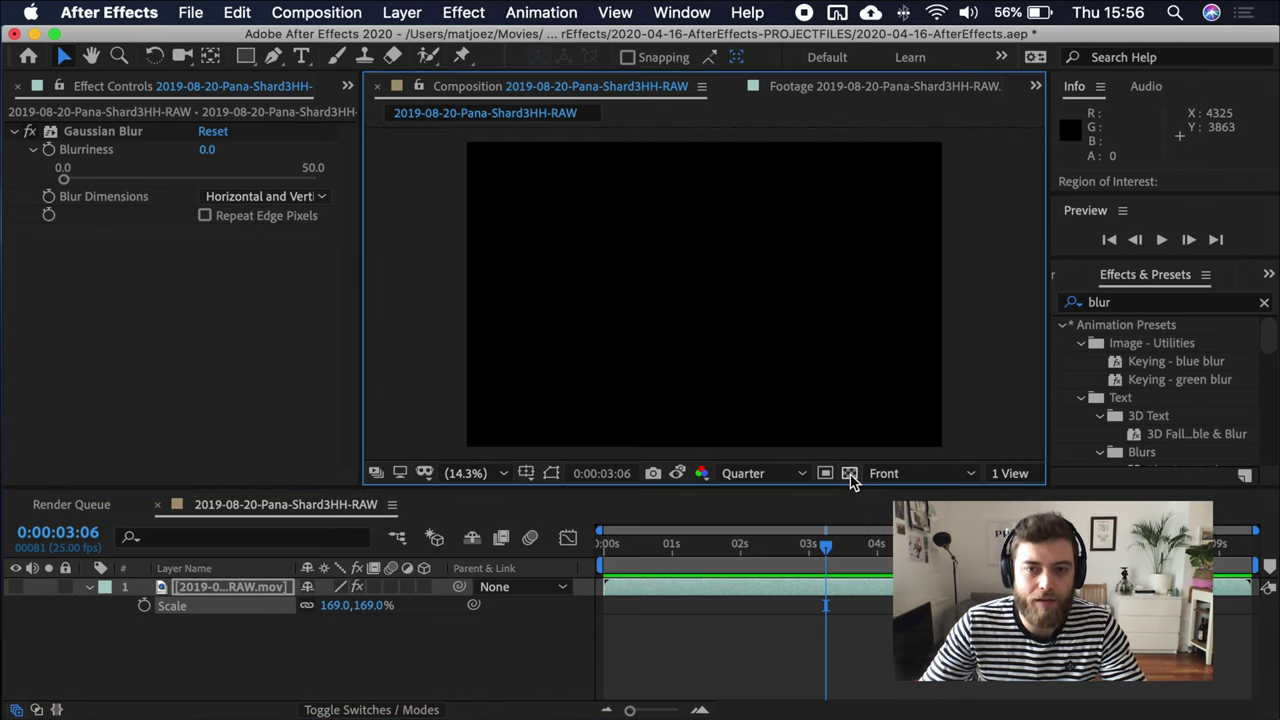
pyautogui.click(849, 474)
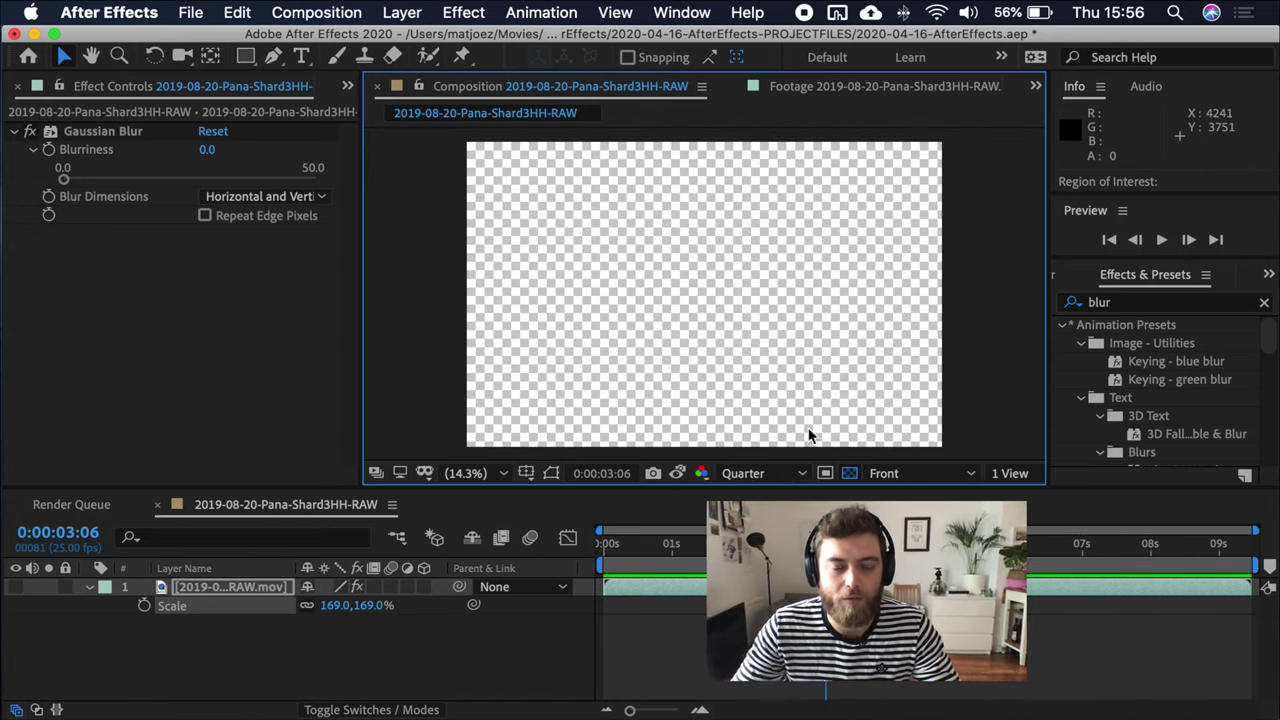
pyautogui.click(849, 473)
# Step: Try the Left and Custom View 2 angles, then 2 Views - Vertical and 4 Views - Bottom layouts
pyautogui.click(946, 474)
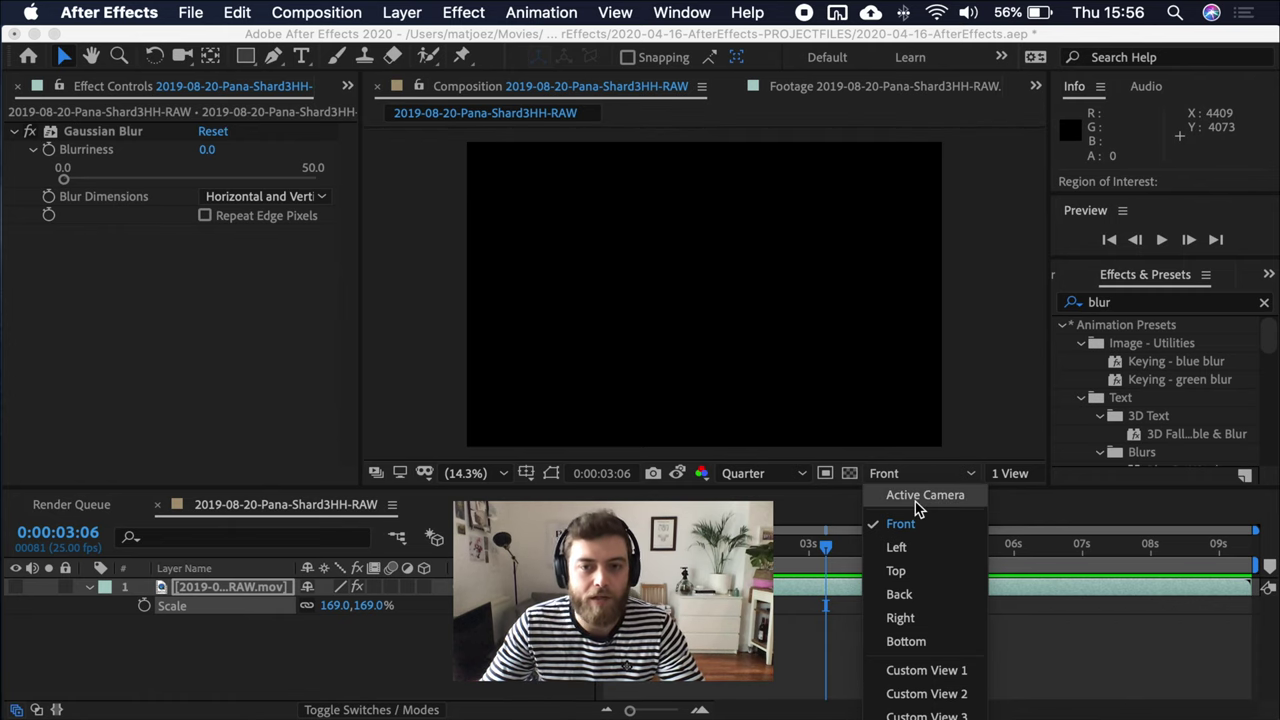
pyautogui.click(940, 547)
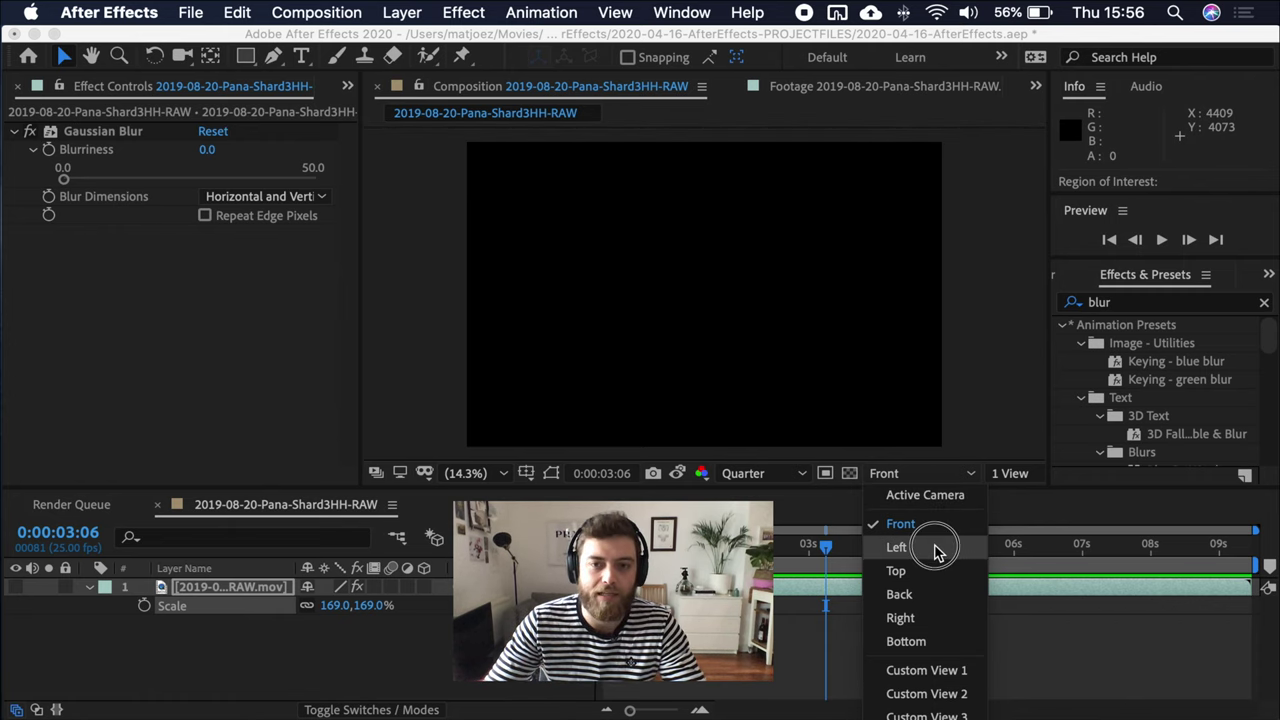
pyautogui.click(951, 475)
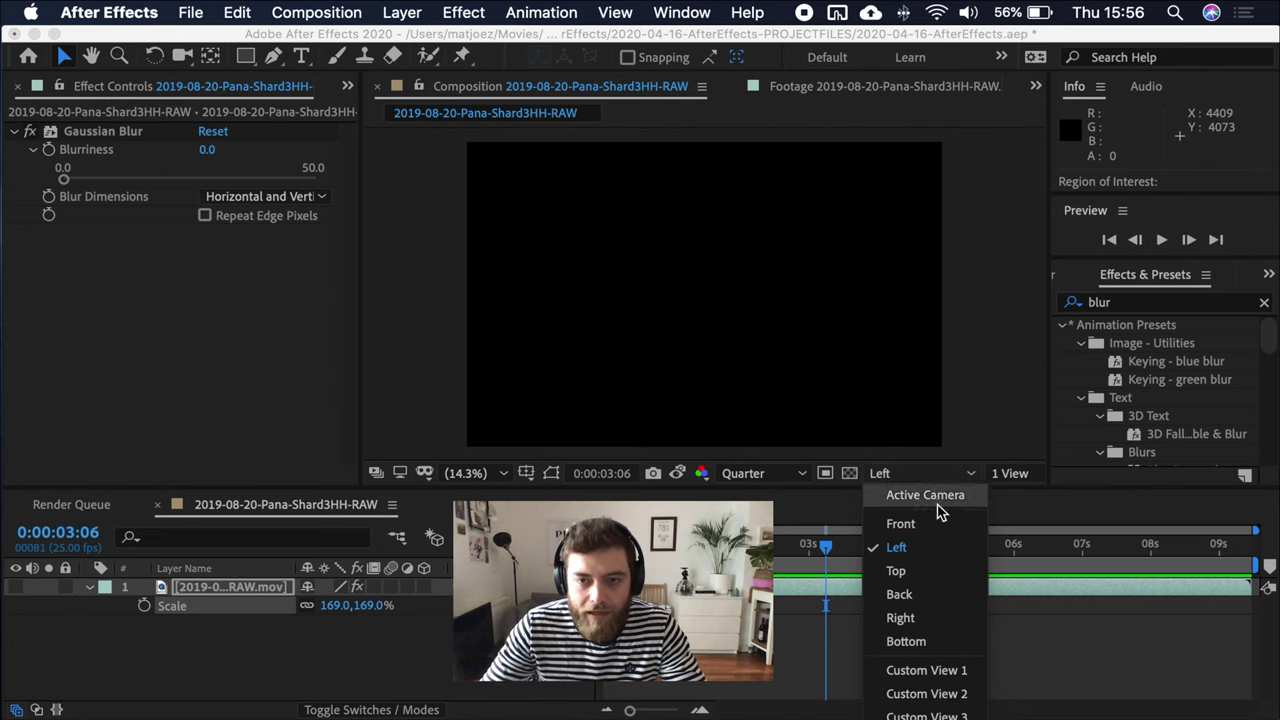
pyautogui.click(938, 695)
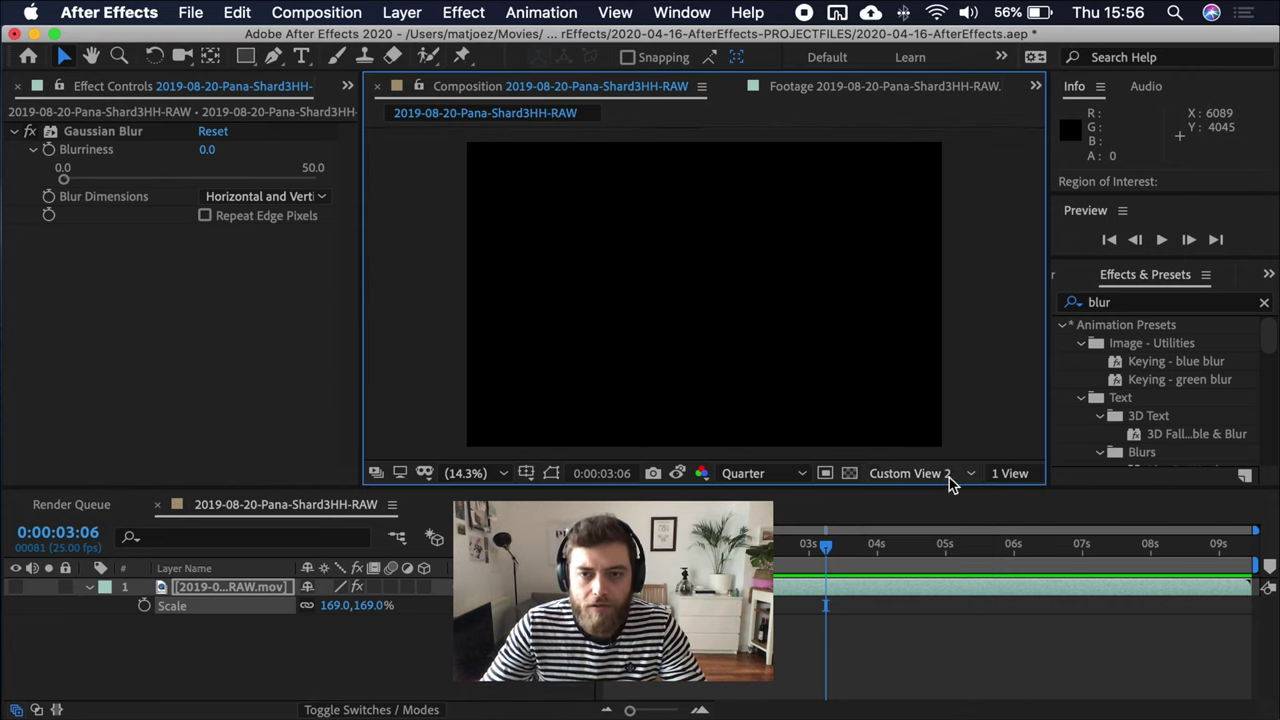
pyautogui.click(1010, 473)
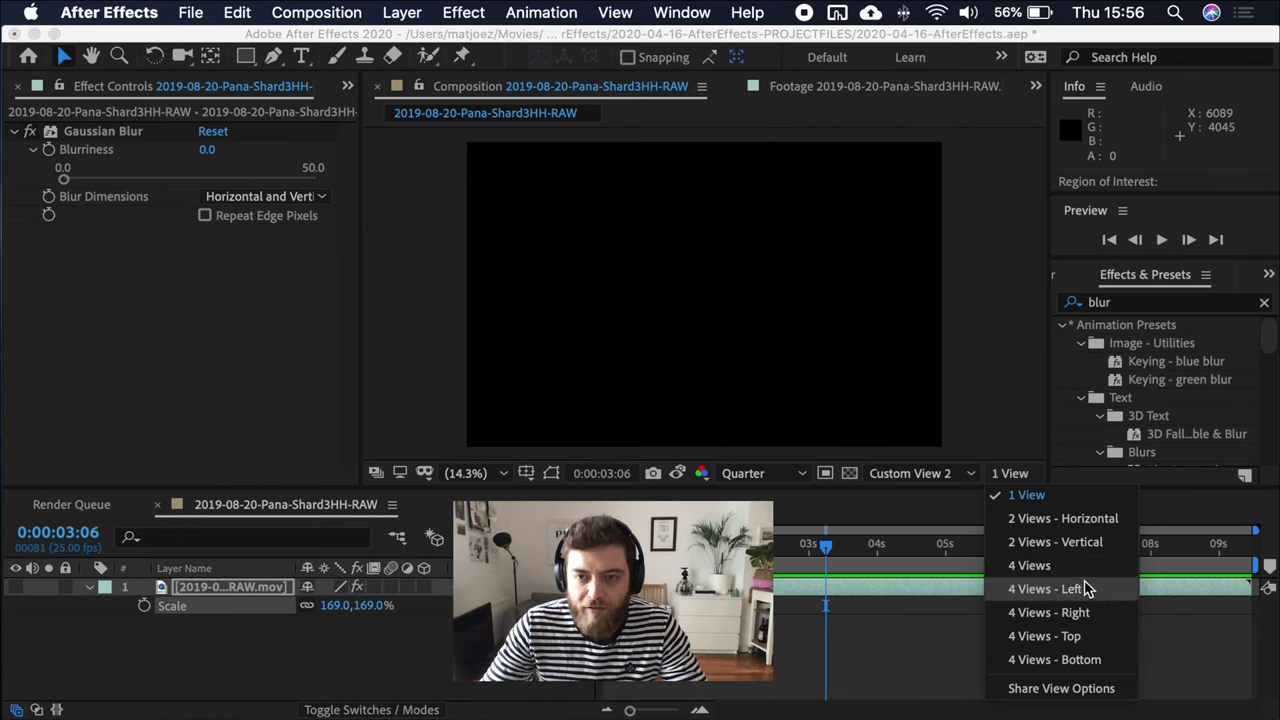
pyautogui.click(1080, 543)
pyautogui.click(1012, 473)
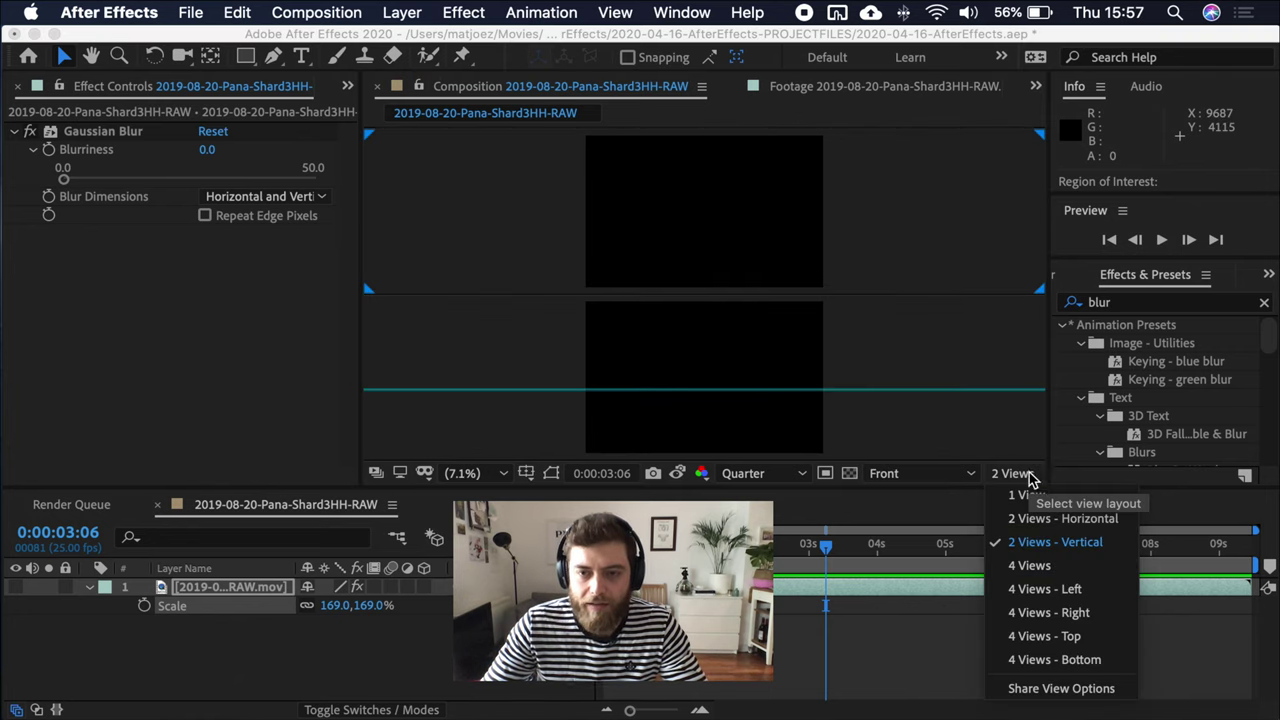
pyautogui.click(1086, 657)
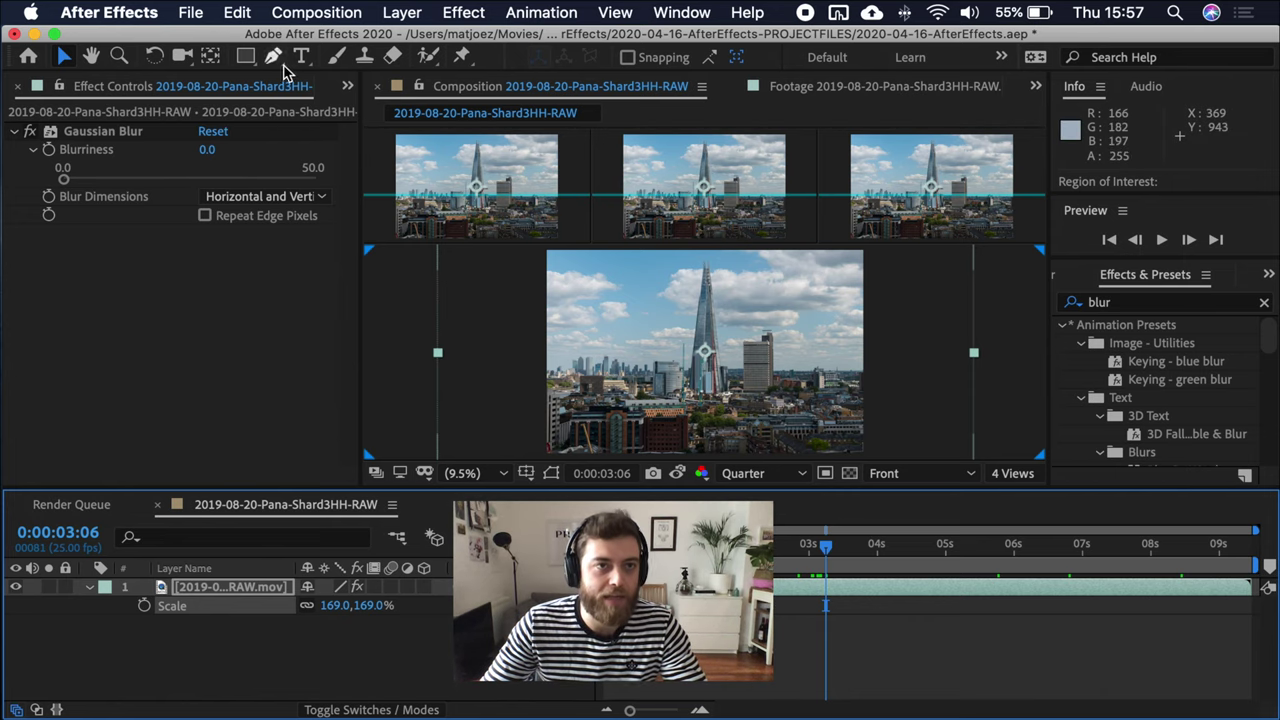
# Step: Return to the Selection tool, view through Active Camera, and switch back to 1 View
pyautogui.click(178, 60)
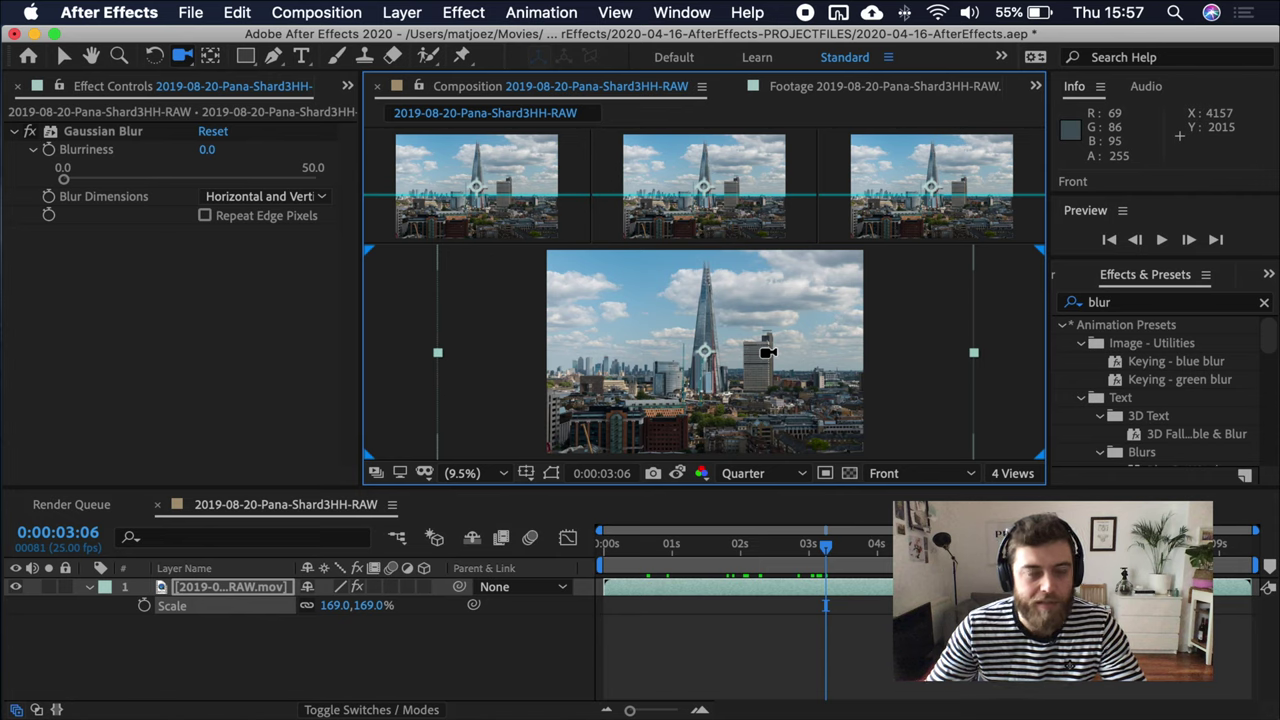
pyautogui.click(63, 56)
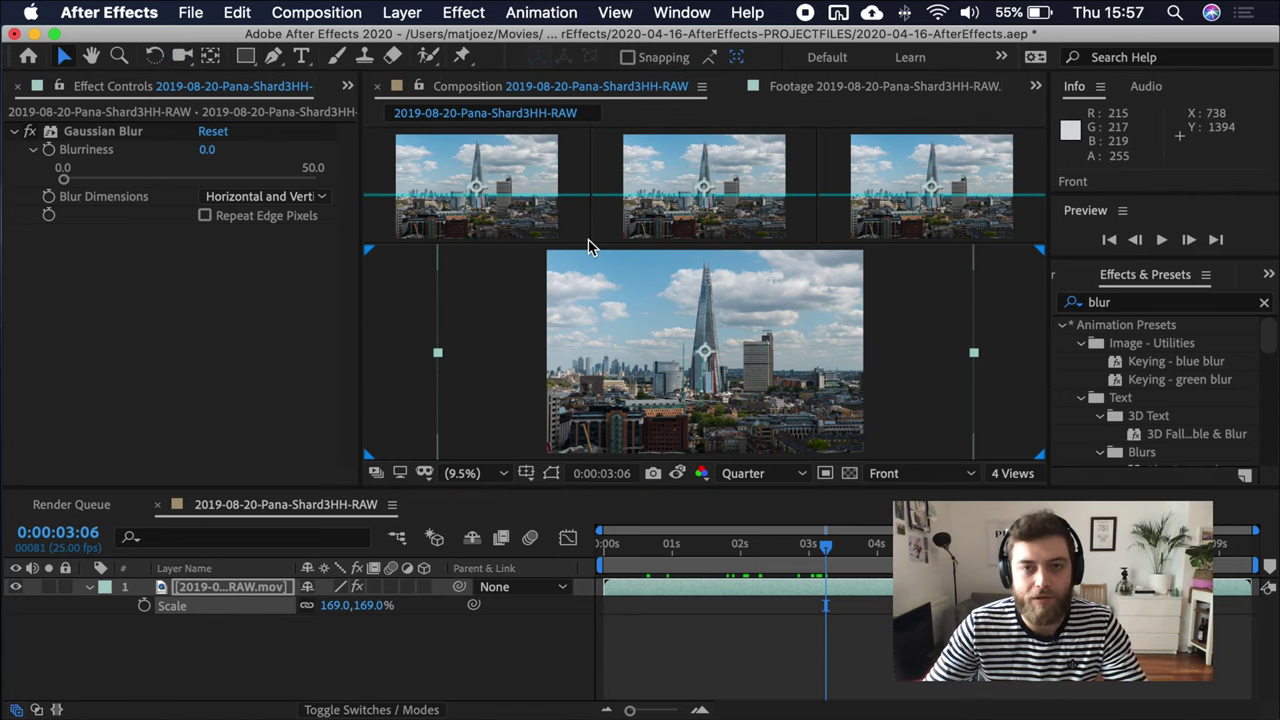
pyautogui.click(960, 473)
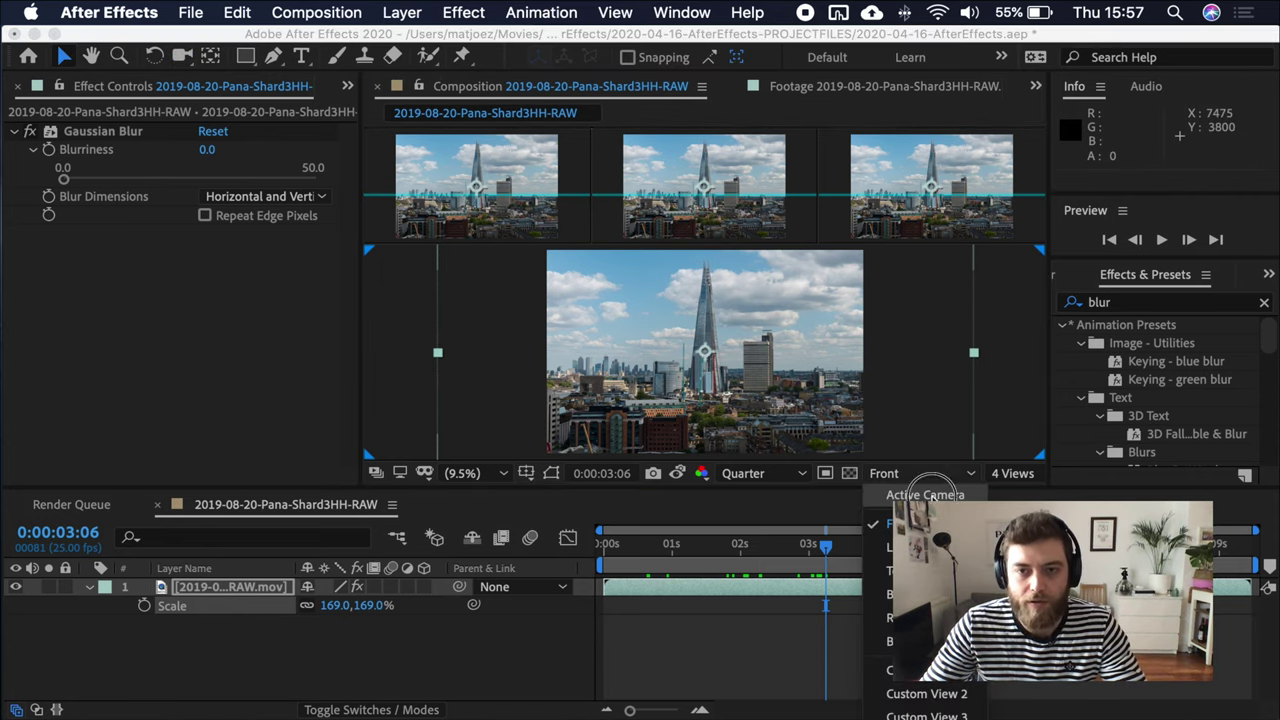
pyautogui.click(925, 491)
pyautogui.click(1024, 494)
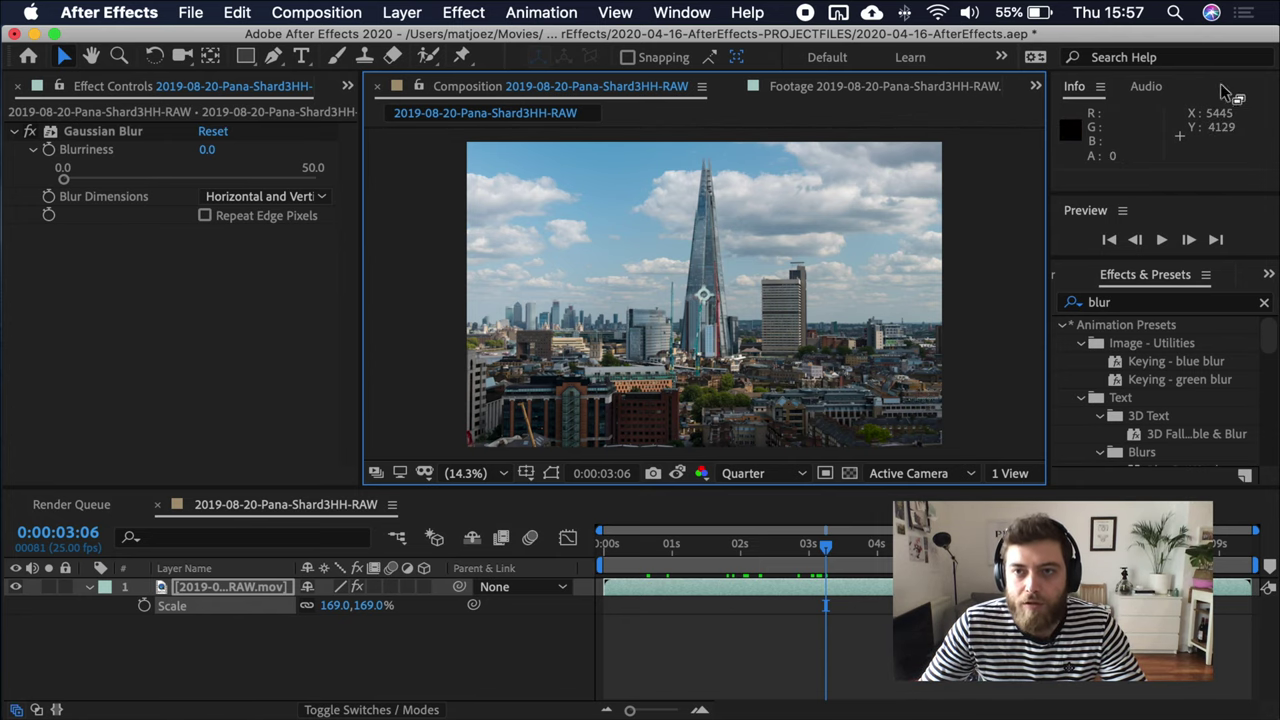
# Step: Cycle through the Info, Preview, Effects & Presets and Tracker panels on the right
pyautogui.click(1185, 175)
pyautogui.click(1195, 225)
pyautogui.scroll(-1, 1168, 268)
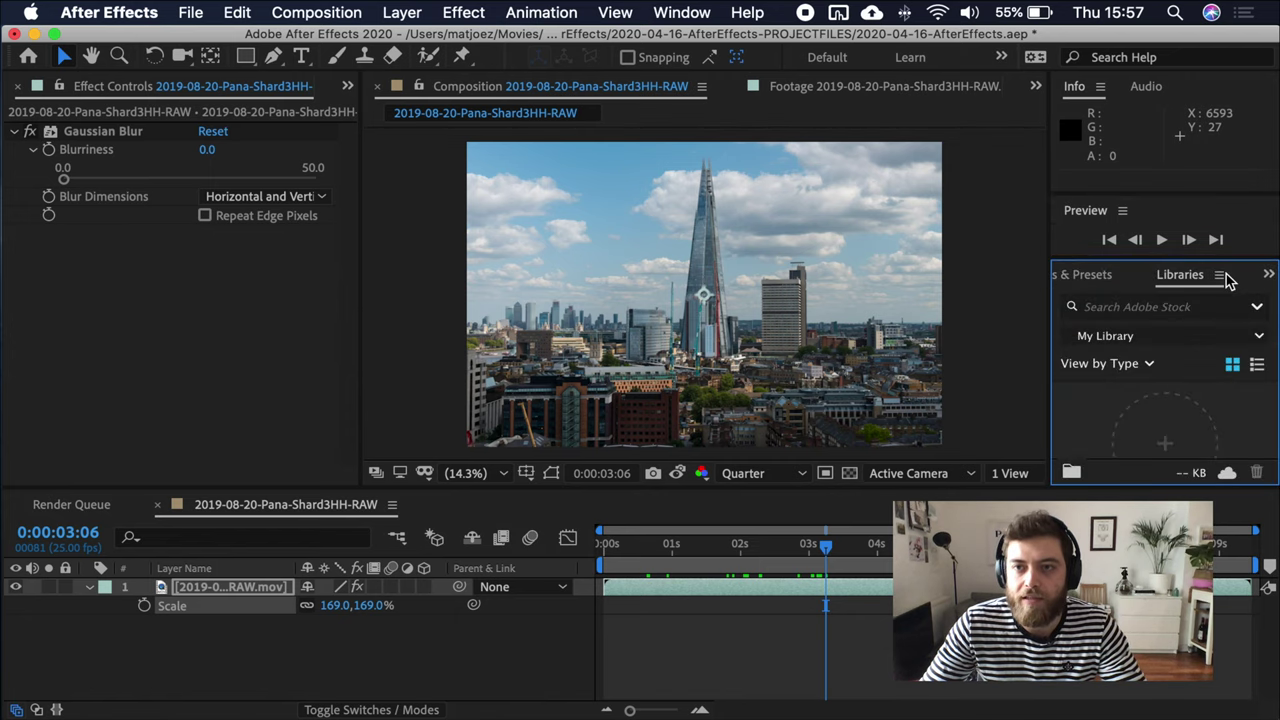
pyautogui.click(1086, 276)
pyautogui.click(1098, 276)
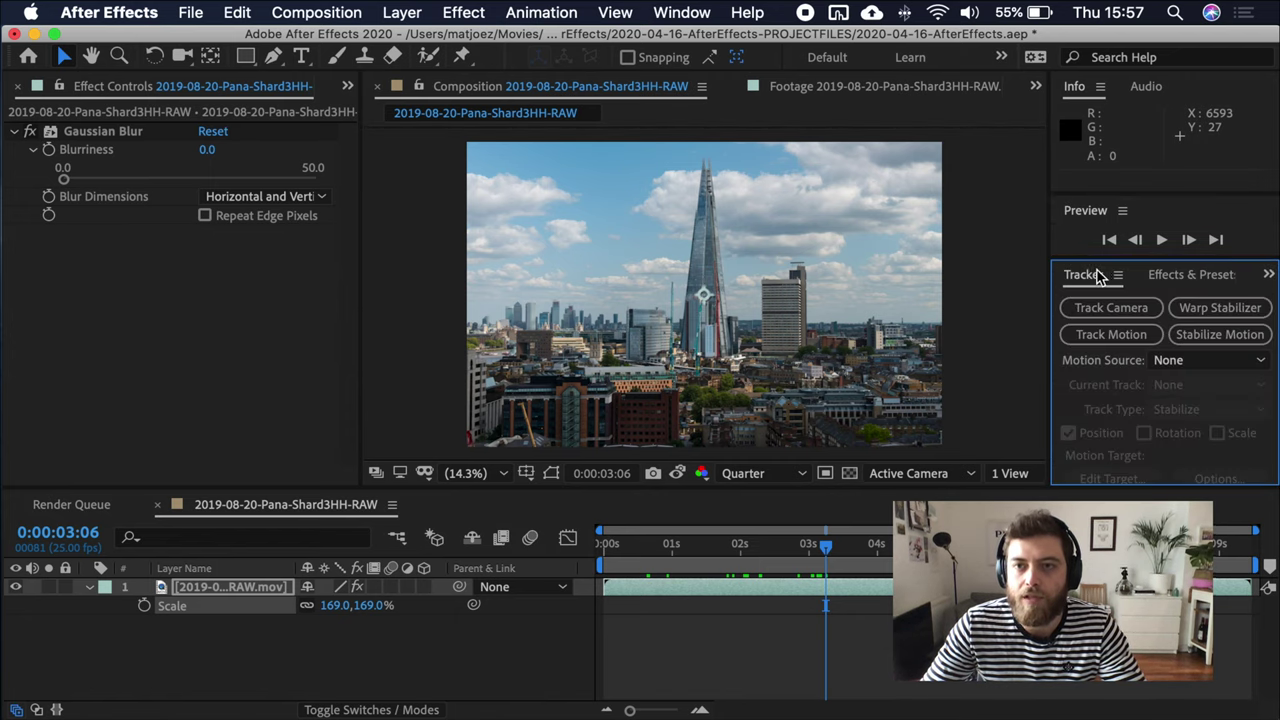
pyautogui.click(1090, 233)
pyautogui.click(1160, 88)
# Step: Switch the workspace to All Panels via Window > Workspace
pyautogui.click(747, 12)
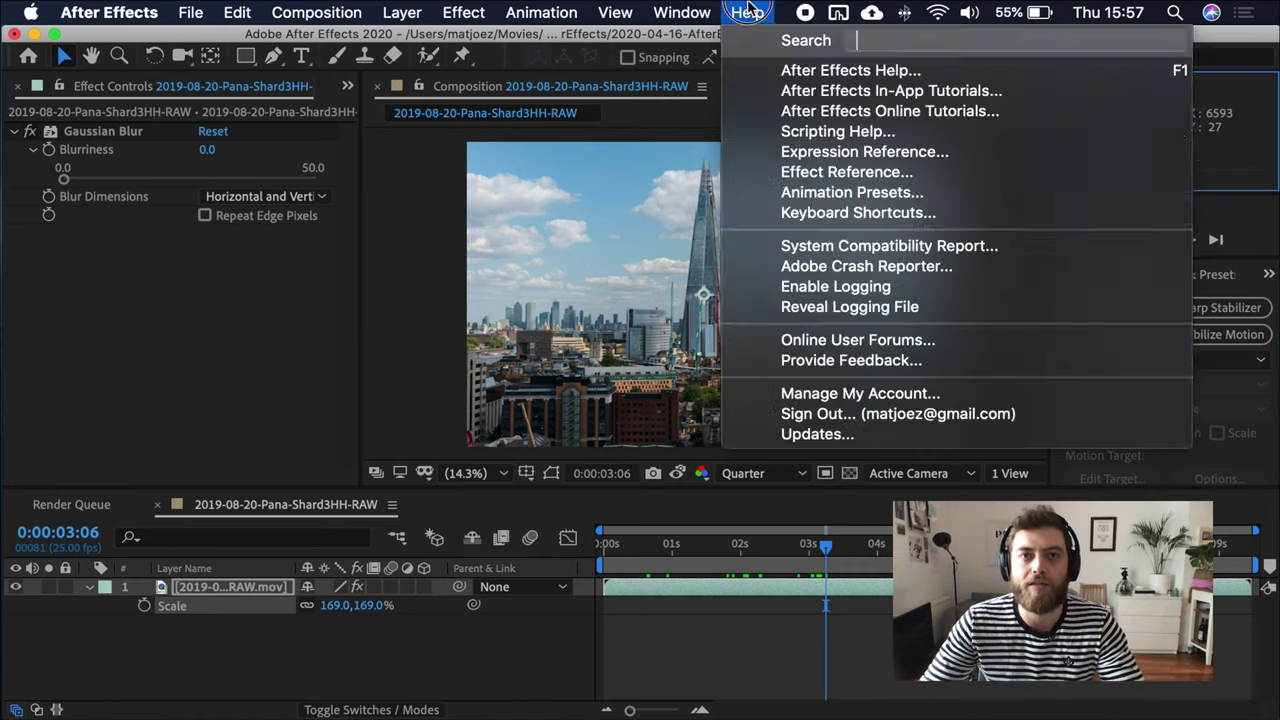
pyautogui.moveTo(681, 12)
pyautogui.moveTo(728, 40)
pyautogui.click(580, 46)
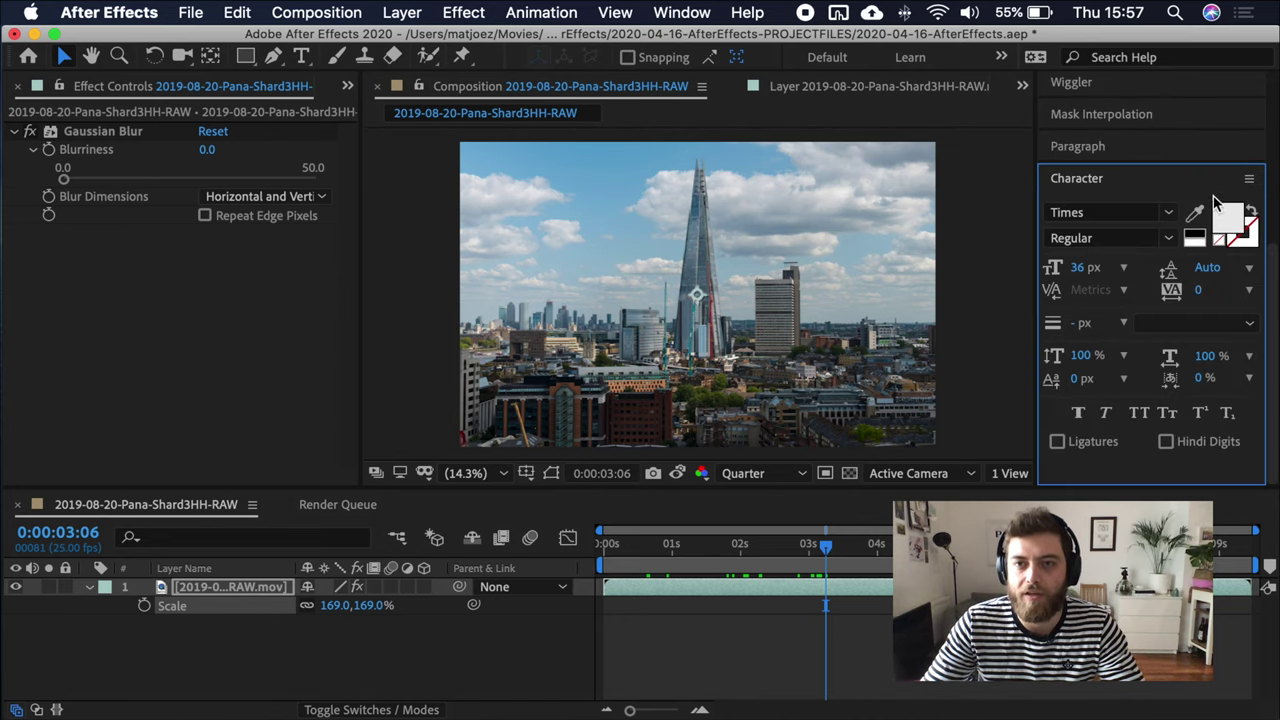
# Step: Expand the Libraries panel and expand and collapse Effects & Presets
pyautogui.click(1188, 184)
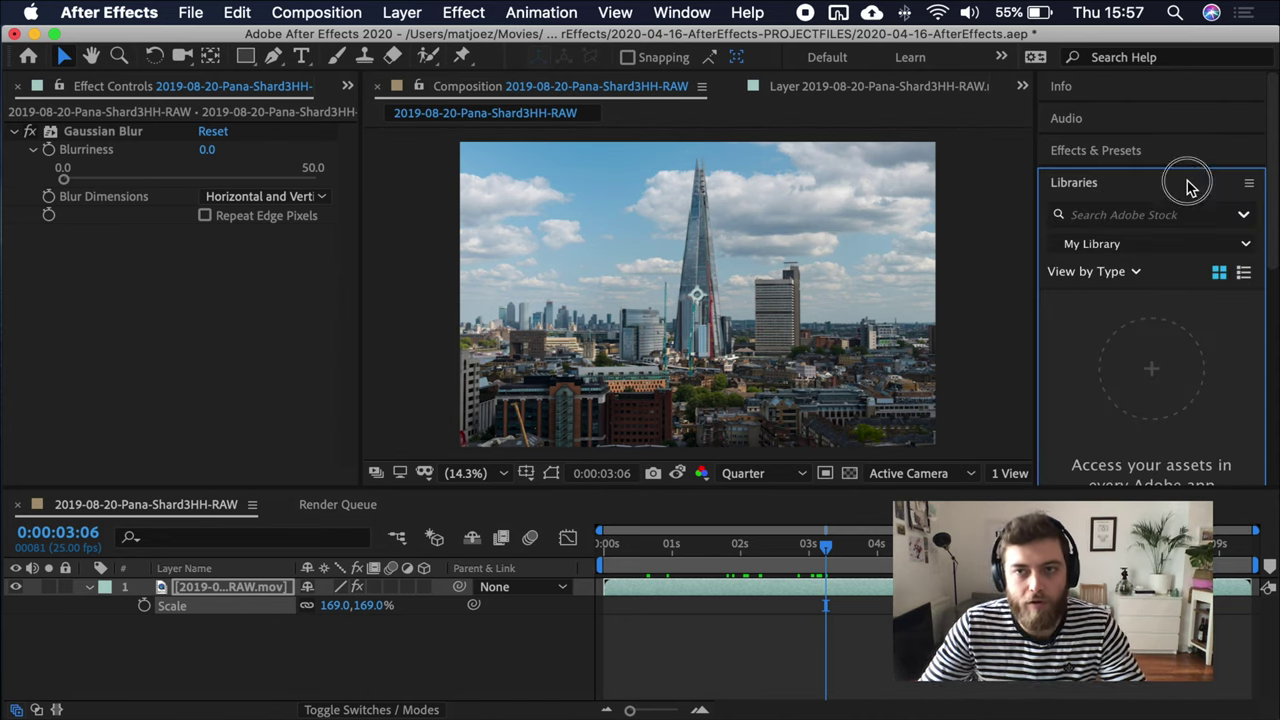
pyautogui.click(1184, 160)
pyautogui.click(1190, 158)
pyautogui.click(1190, 158)
pyautogui.click(1163, 155)
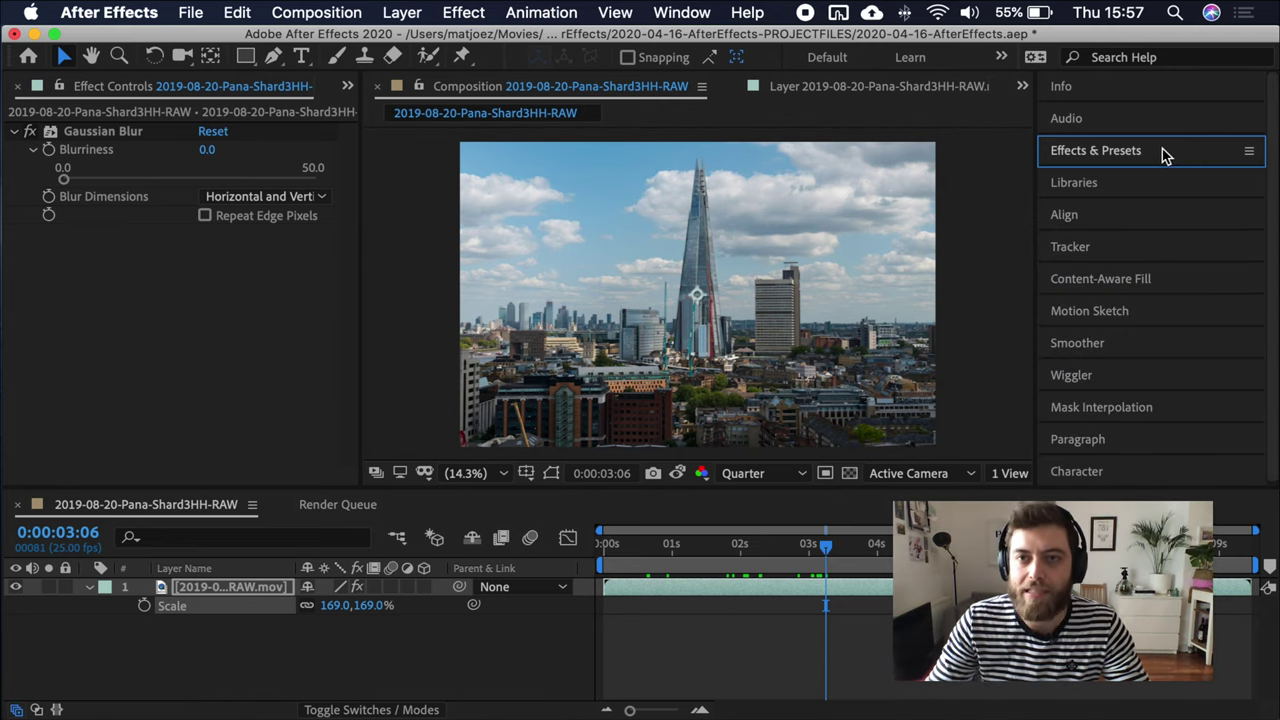
# Step: Expand and collapse Tracker and Content-Aware Fill, then expand Character and Paragraph
pyautogui.click(1160, 249)
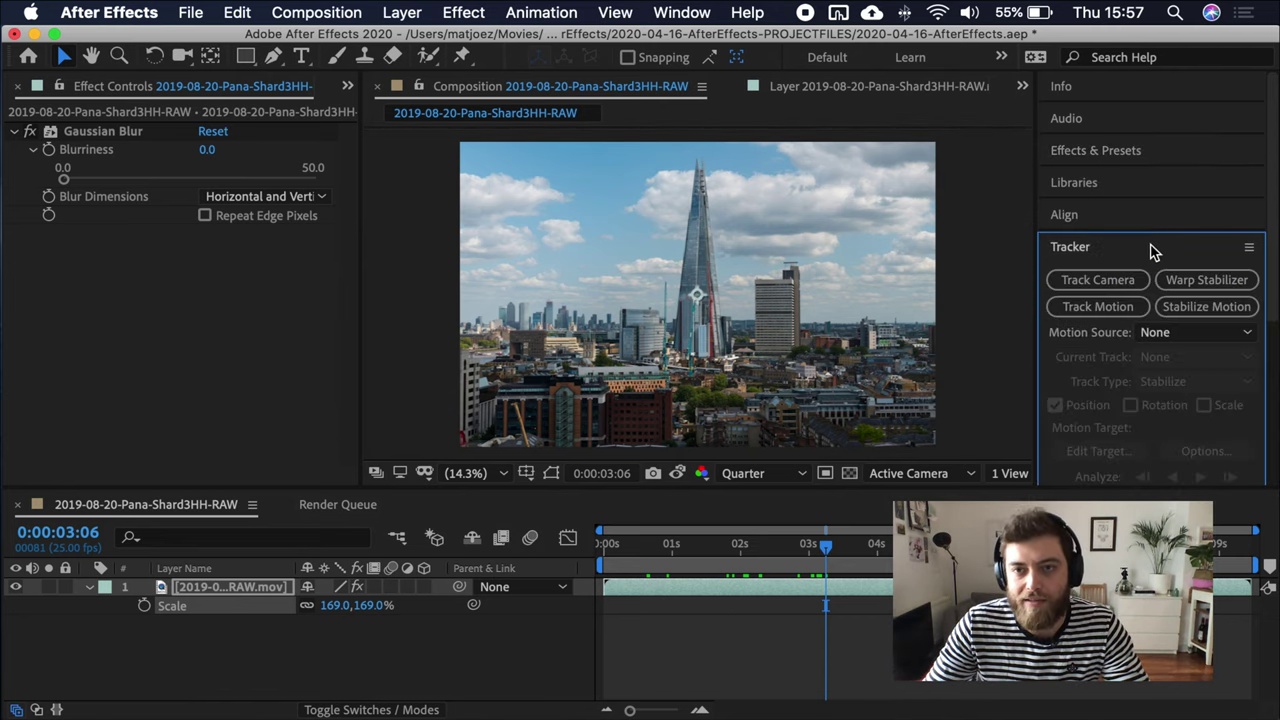
pyautogui.click(1192, 246)
pyautogui.click(1191, 280)
pyautogui.click(1192, 282)
pyautogui.click(1140, 471)
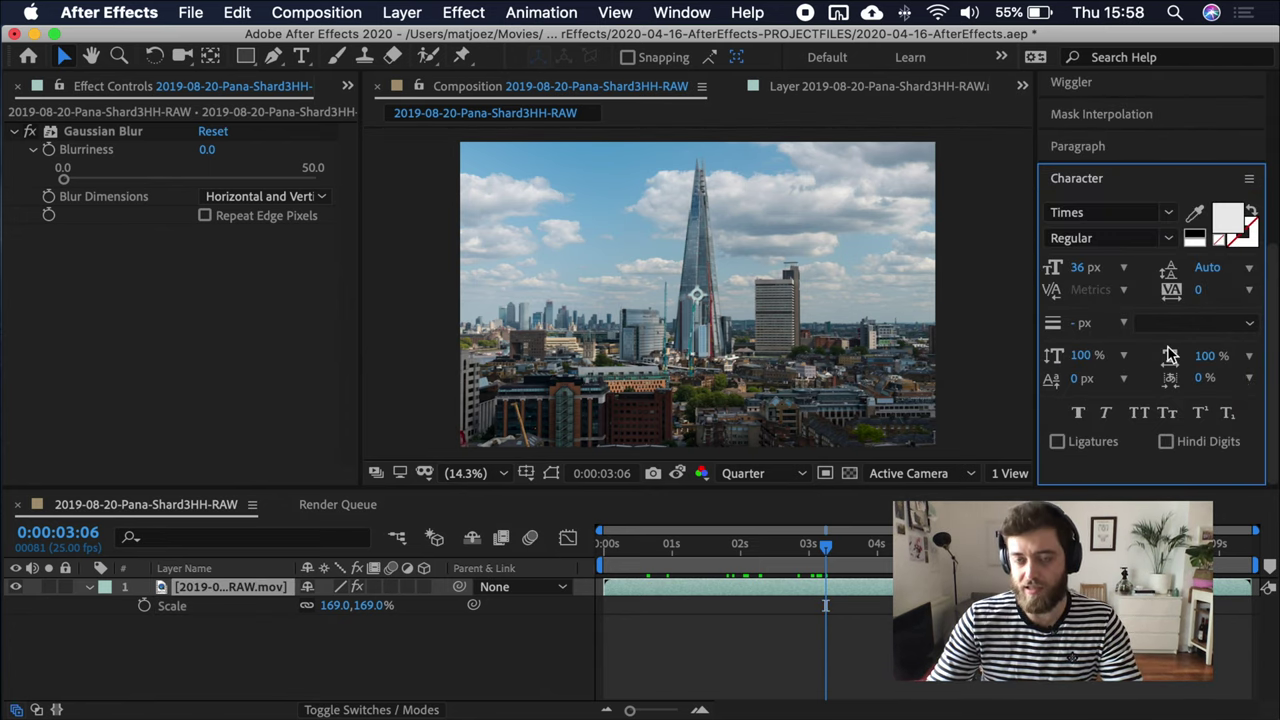
pyautogui.click(1100, 148)
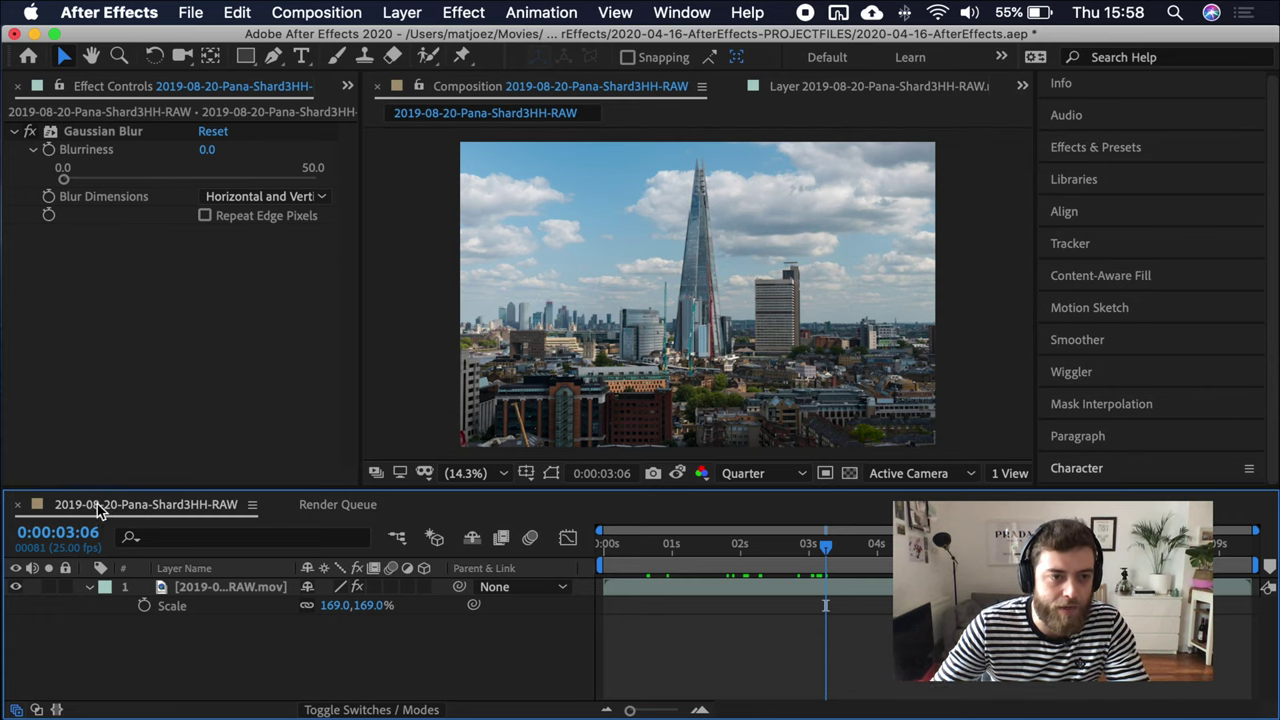
# Step: Create a new composition, Comp 1, with the default settings from the Project panel
pyautogui.press('super+0')
pyautogui.rightClick(102, 344)
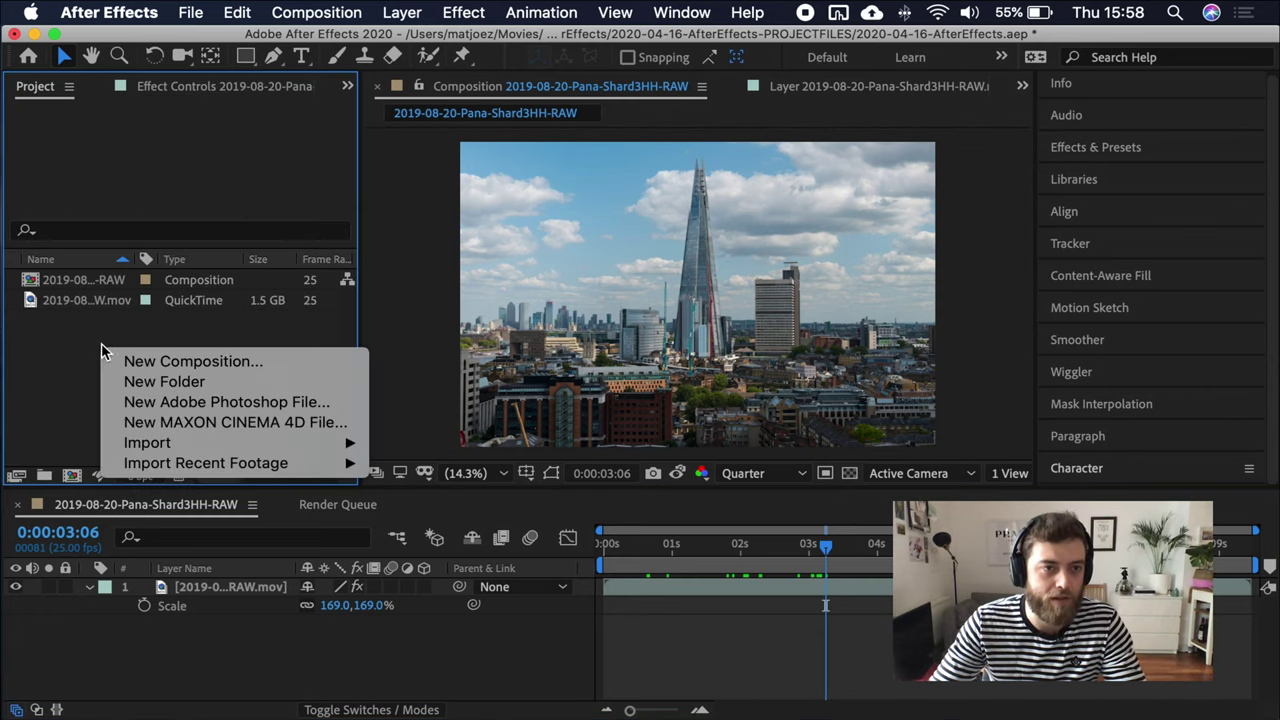
pyautogui.click(170, 361)
pyautogui.click(886, 655)
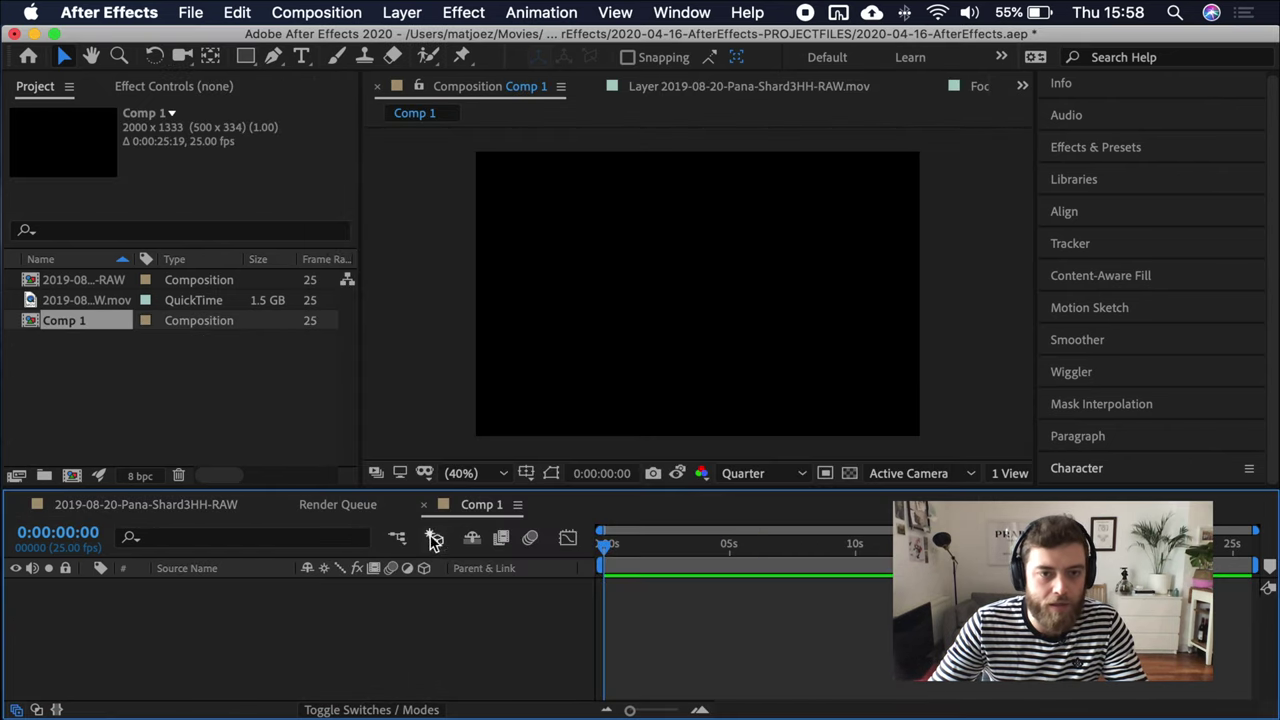
# Step: Return to the Shard RAW comp and nest Comp 1 into it as a layer
pyautogui.click(336, 508)
pyautogui.click(165, 512)
pyautogui.click(485, 505)
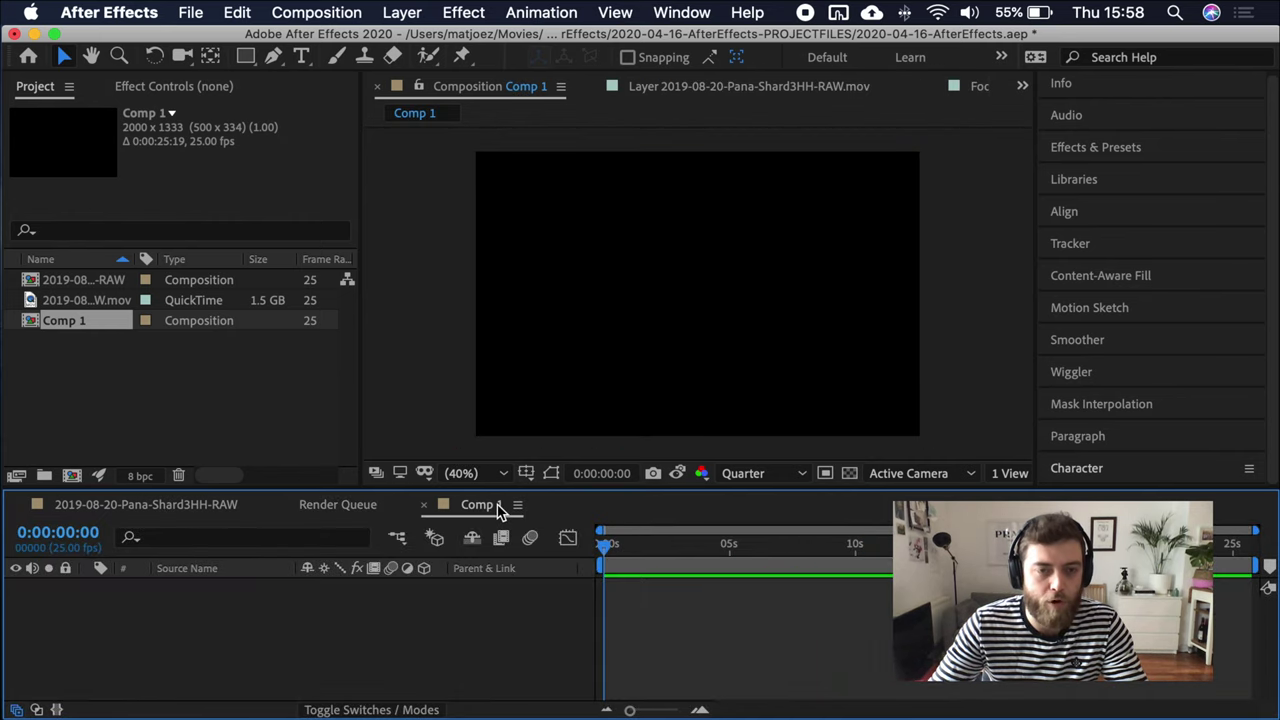
pyautogui.click(133, 510)
pyautogui.click(55, 370)
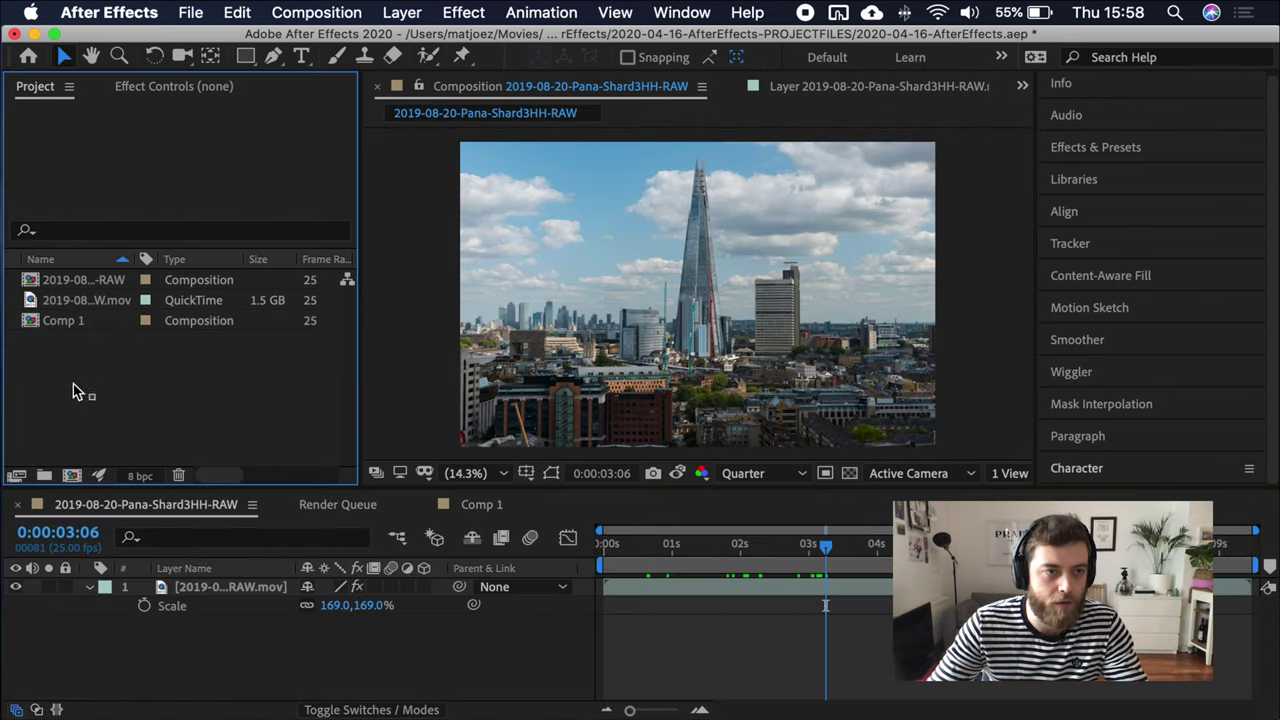
pyautogui.moveTo(30, 322); pyautogui.dragTo(105, 283)
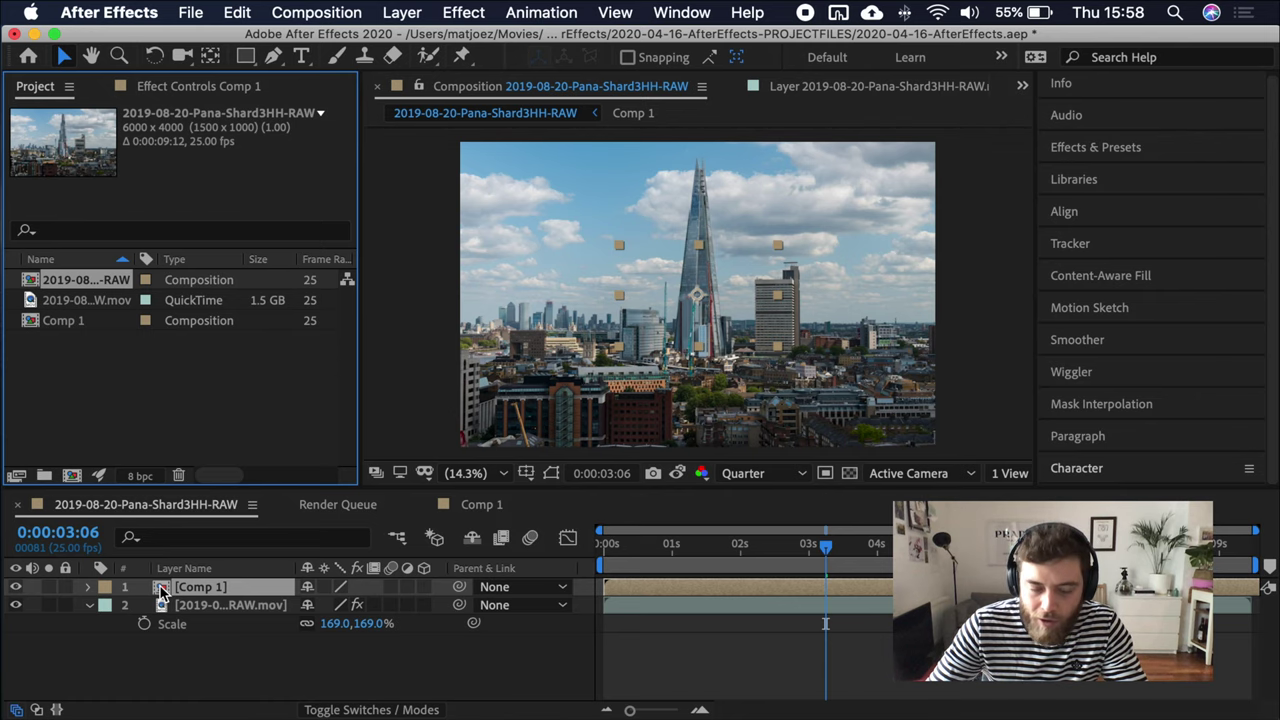
# Step: Navigate between Comp 1 and Shard RAW with the mini-flowchart, then delete the Comp 1 layer
pyautogui.doubleClick(162, 588)
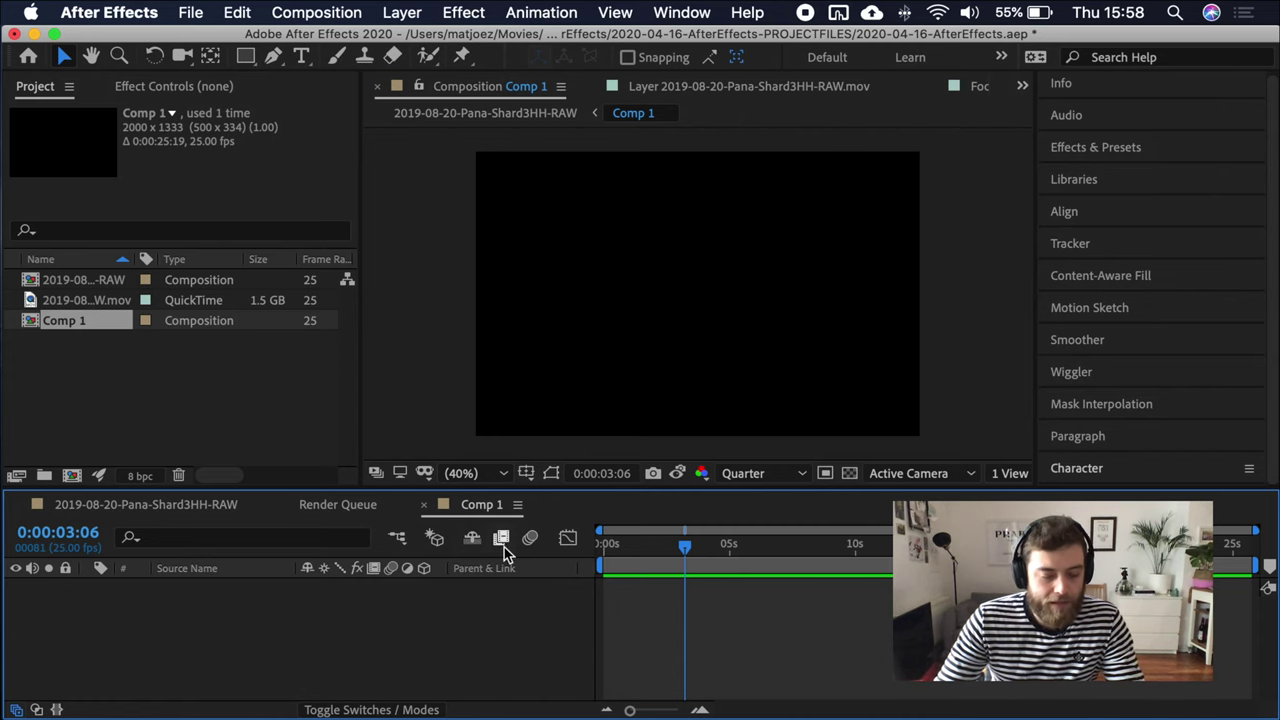
pyautogui.press('Tab')
pyautogui.click(322, 548)
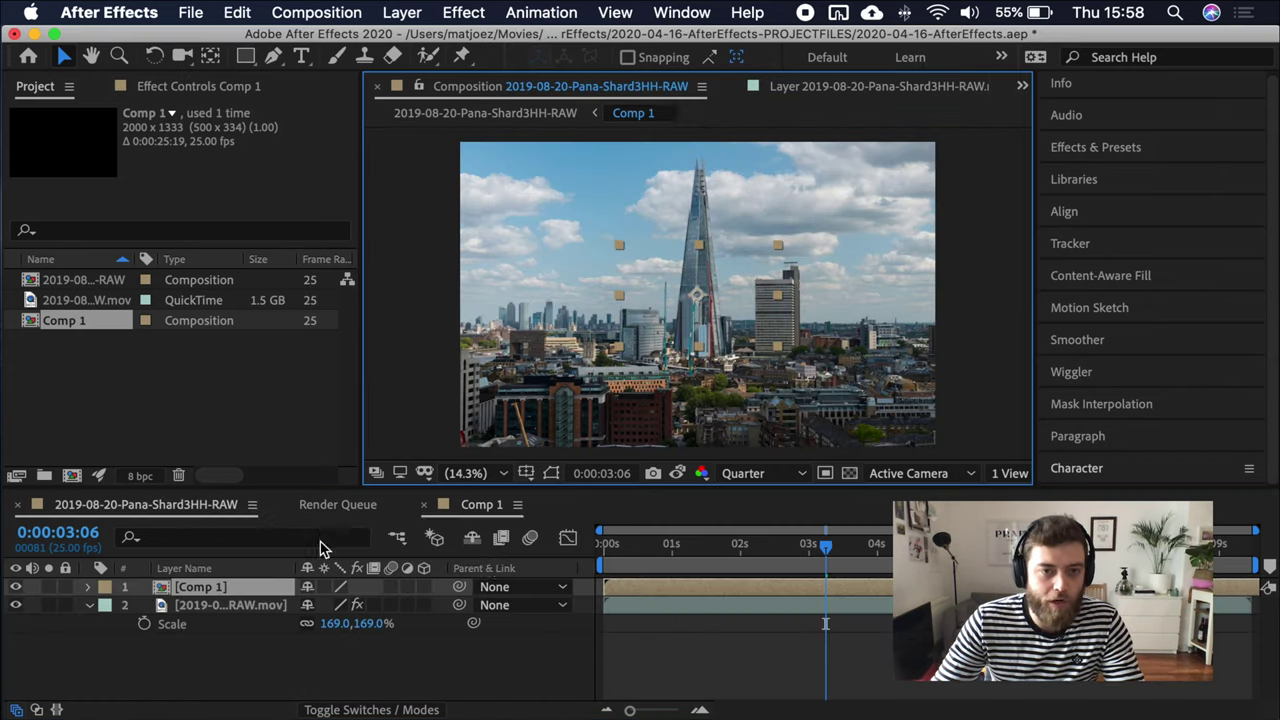
pyautogui.press('Tab')
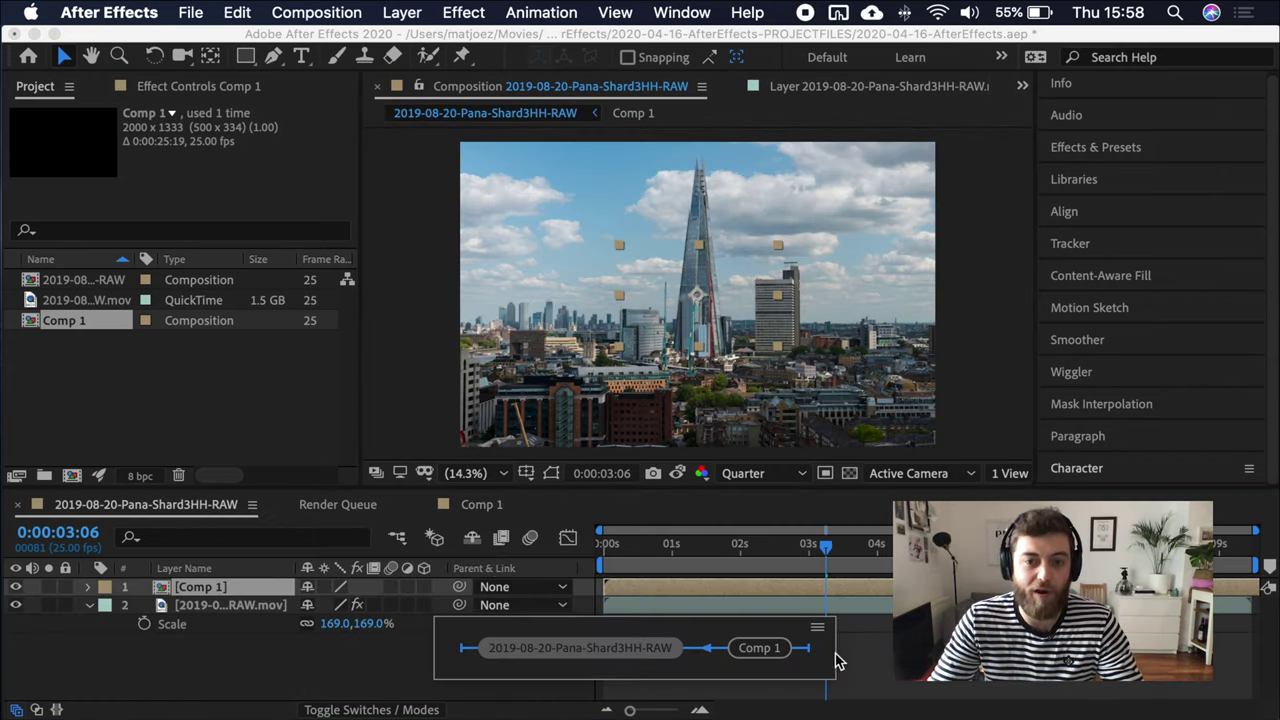
pyautogui.click(770, 652)
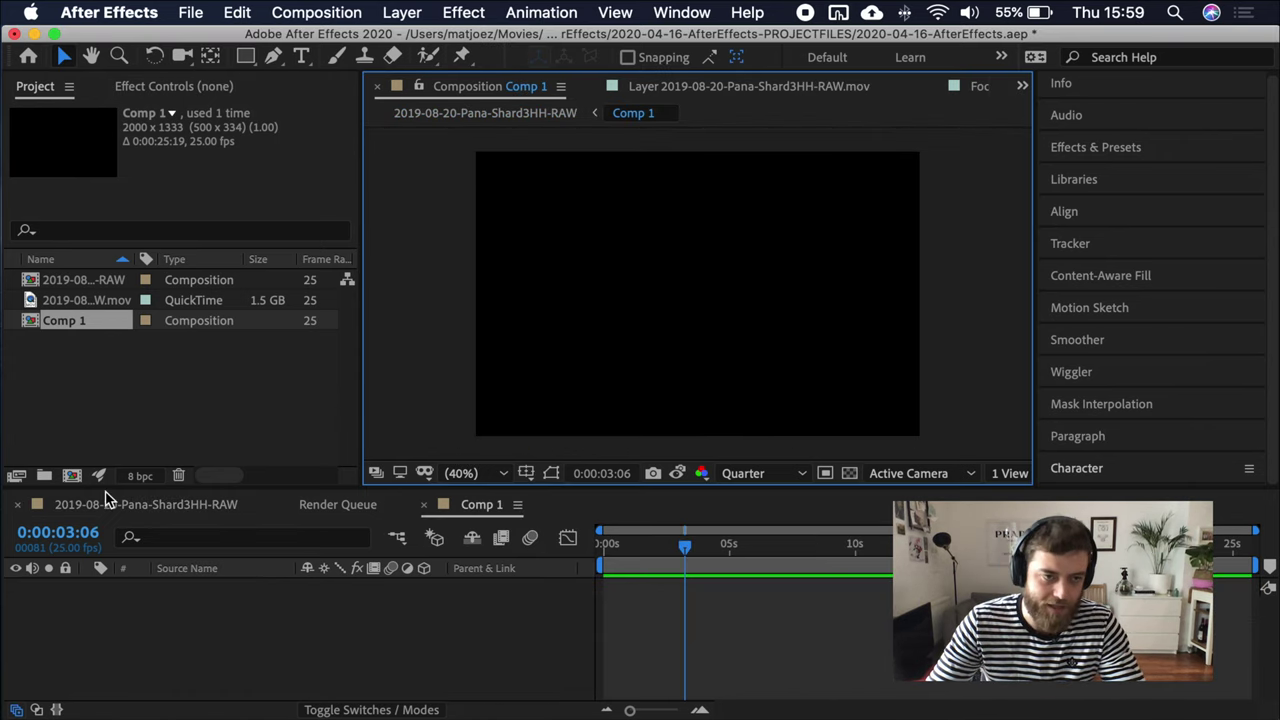
pyautogui.click(106, 498)
pyautogui.press('Delete')
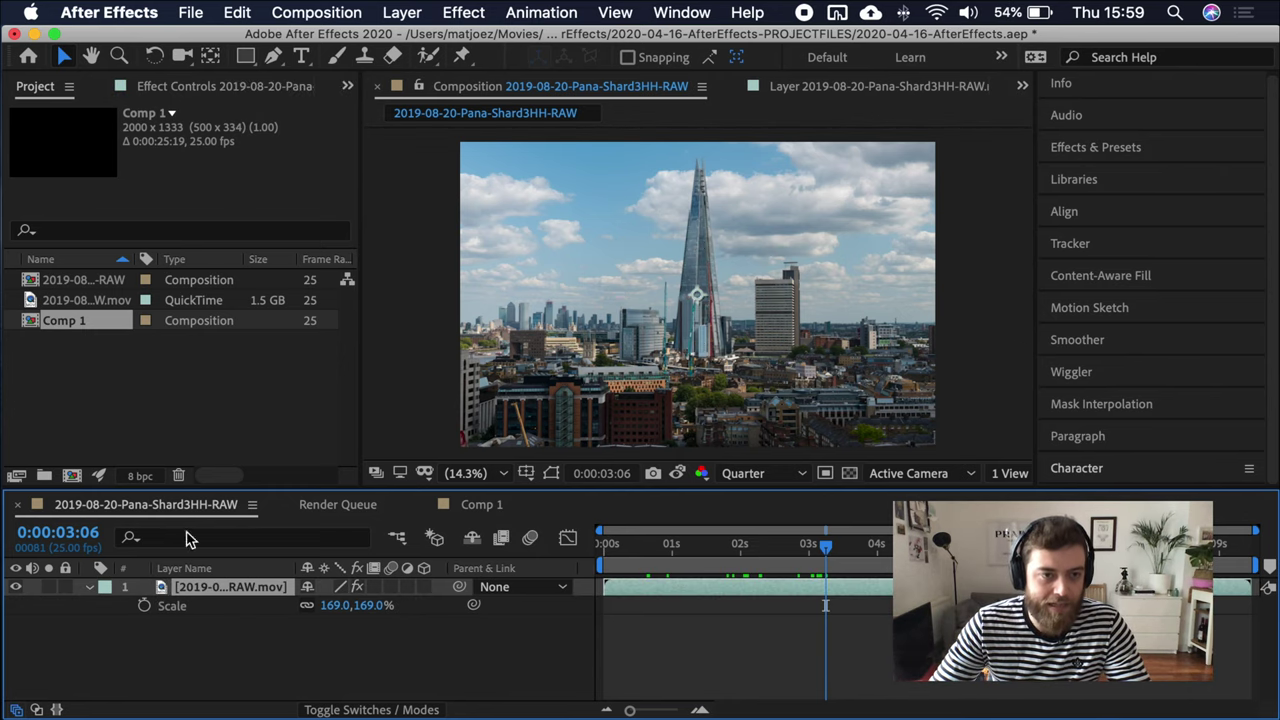
# Step: Inspect the Shard RAW comp and footage in the Project panel, then jump to the comp start
pyautogui.click(93, 282)
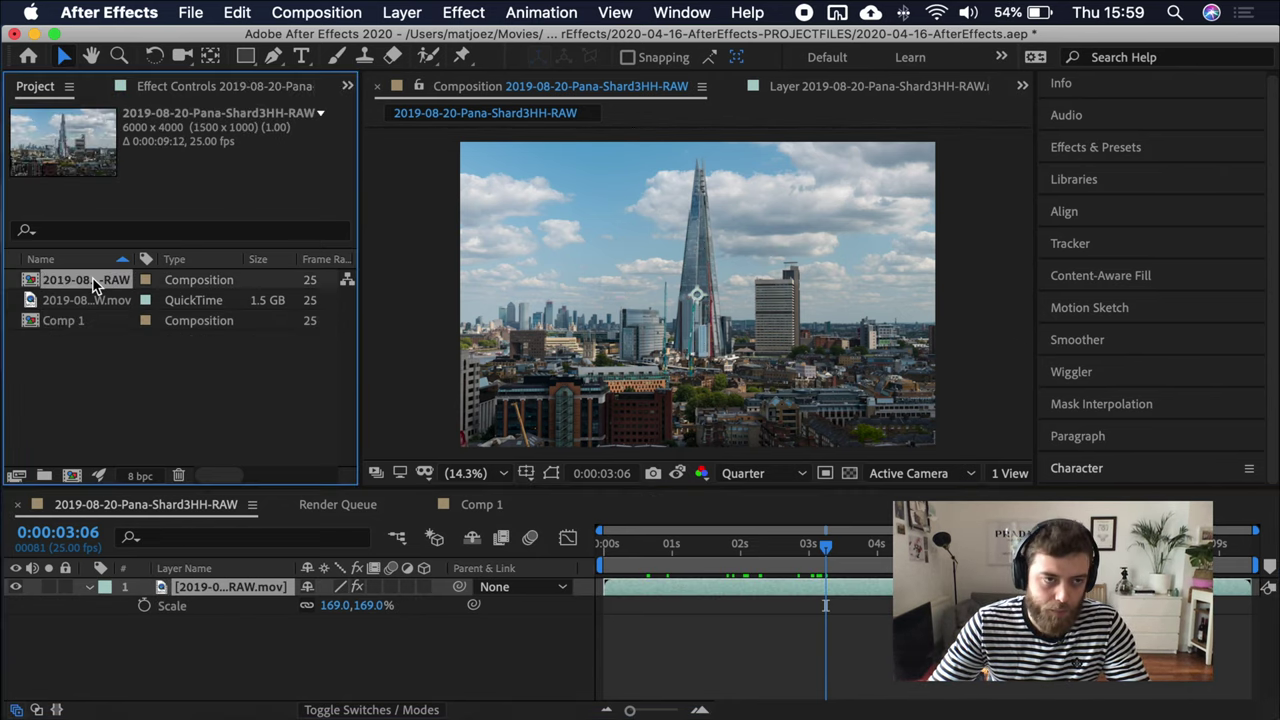
pyautogui.click(64, 305)
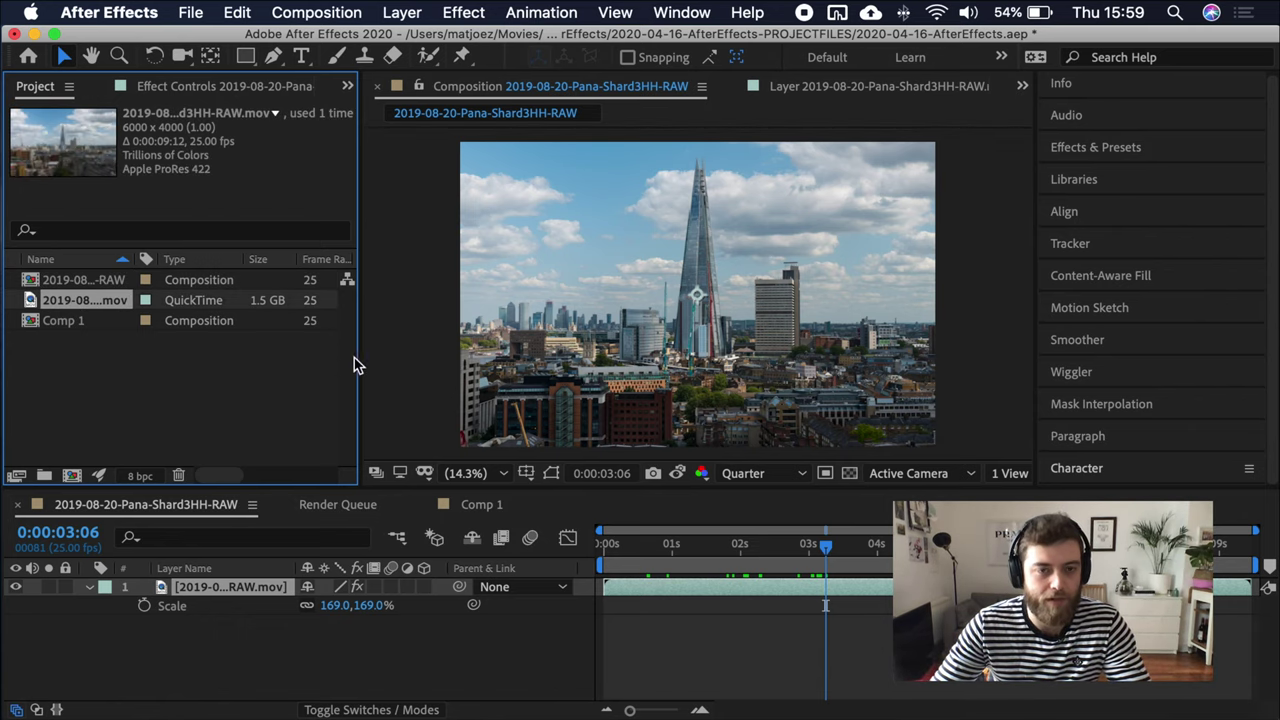
pyautogui.click(258, 683)
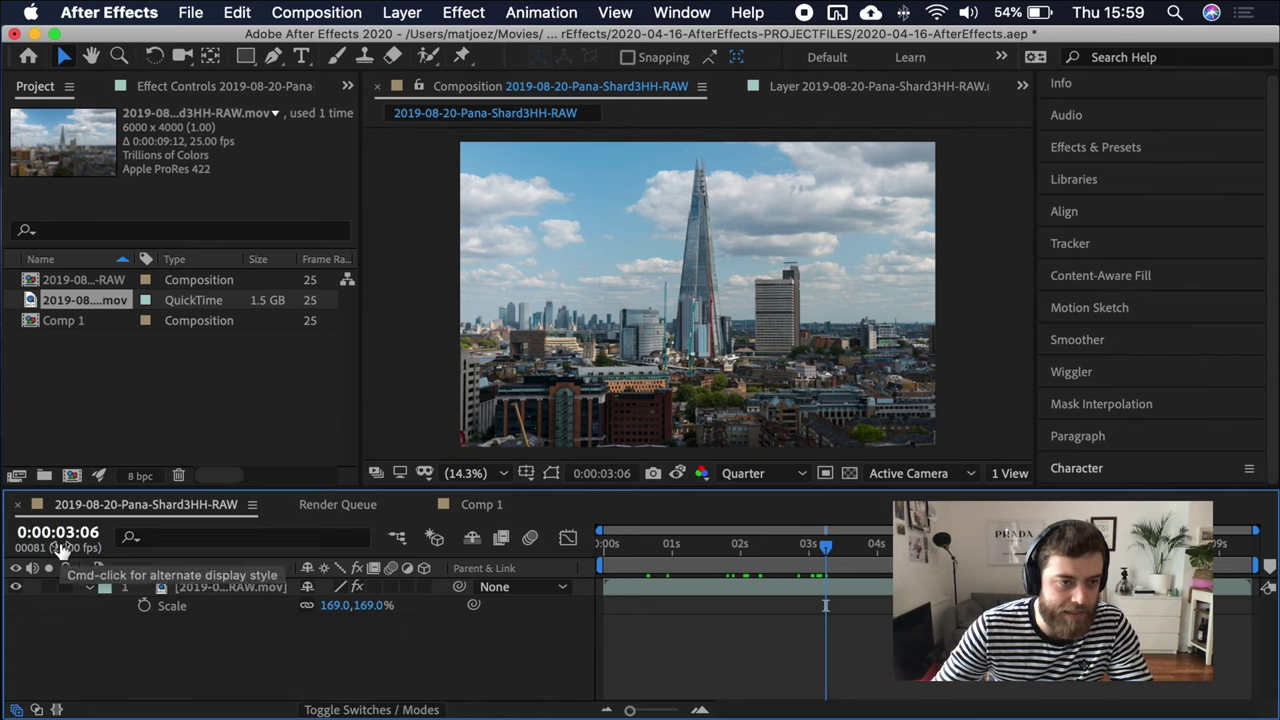
pyautogui.press('Home')
pyautogui.press('h')
pyautogui.press('v')
pyautogui.press('space')
pyautogui.press('space')
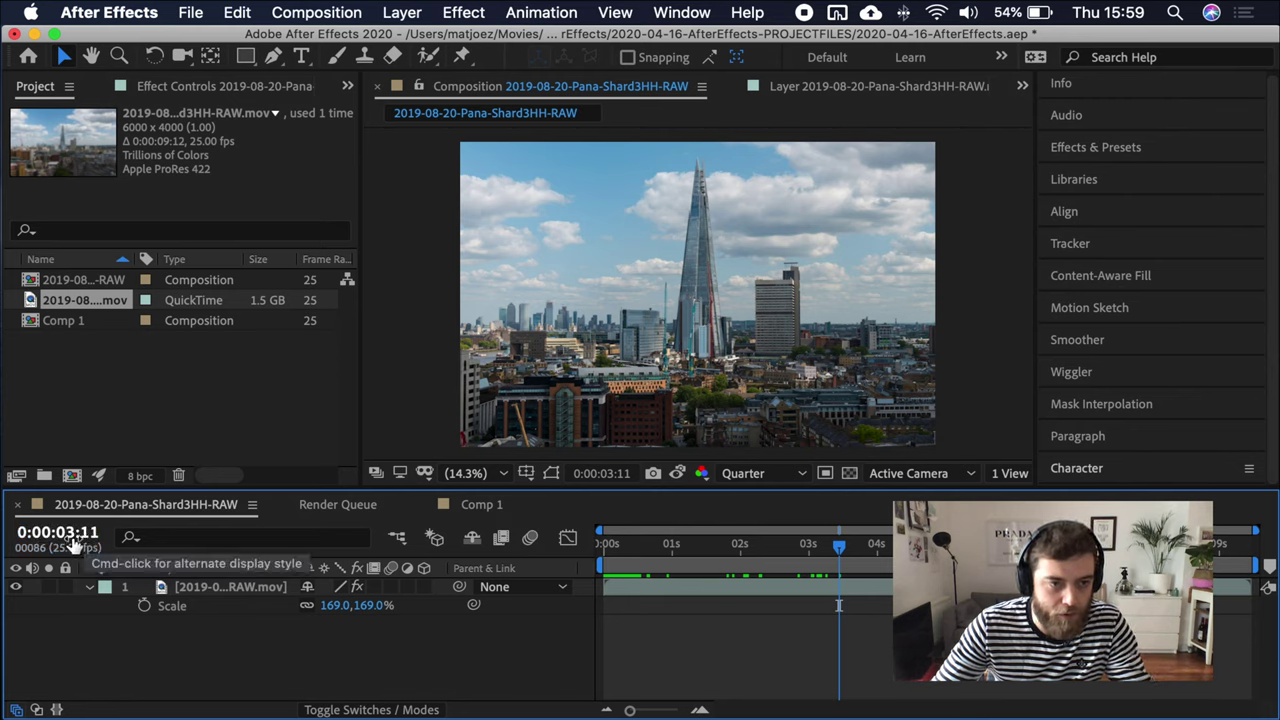
# Step: Show time as frames, scrub to frame 00112, then switch the display back to timecode
pyautogui.keyDown('super'); pyautogui.click(76, 540); pyautogui.keyUp('super')
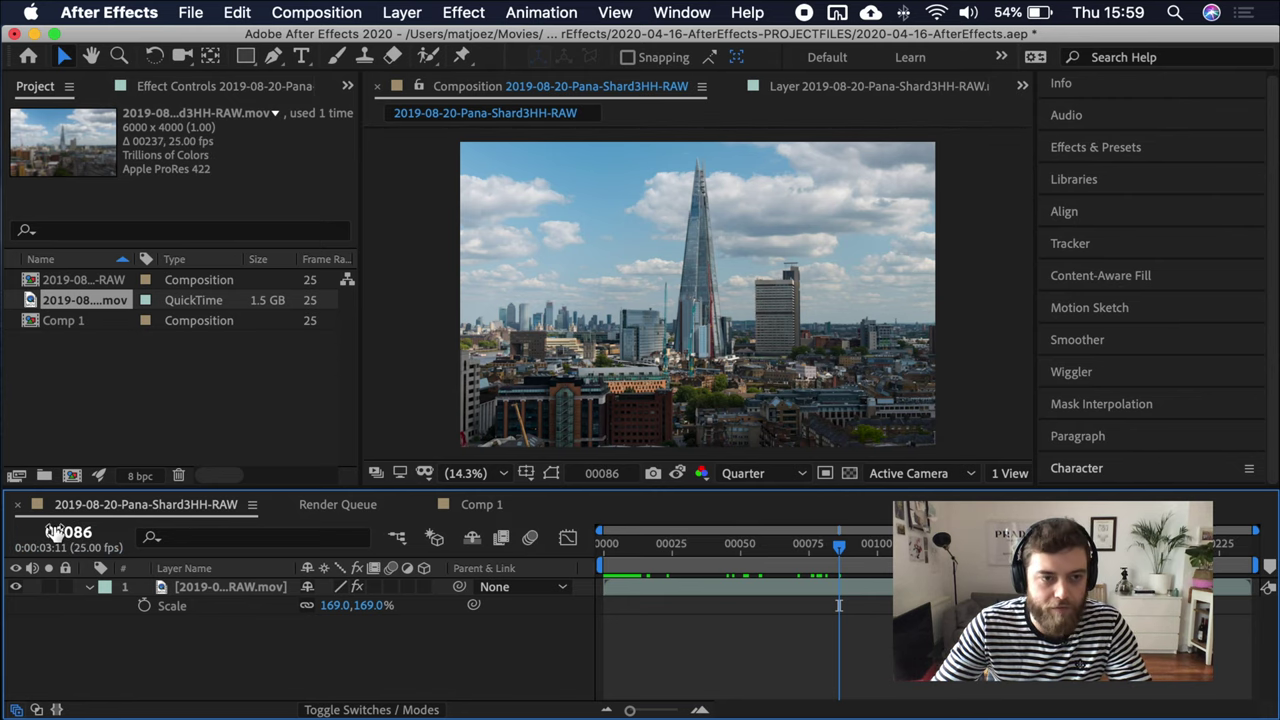
pyautogui.moveTo(839, 605); pyautogui.dragTo(945, 605)
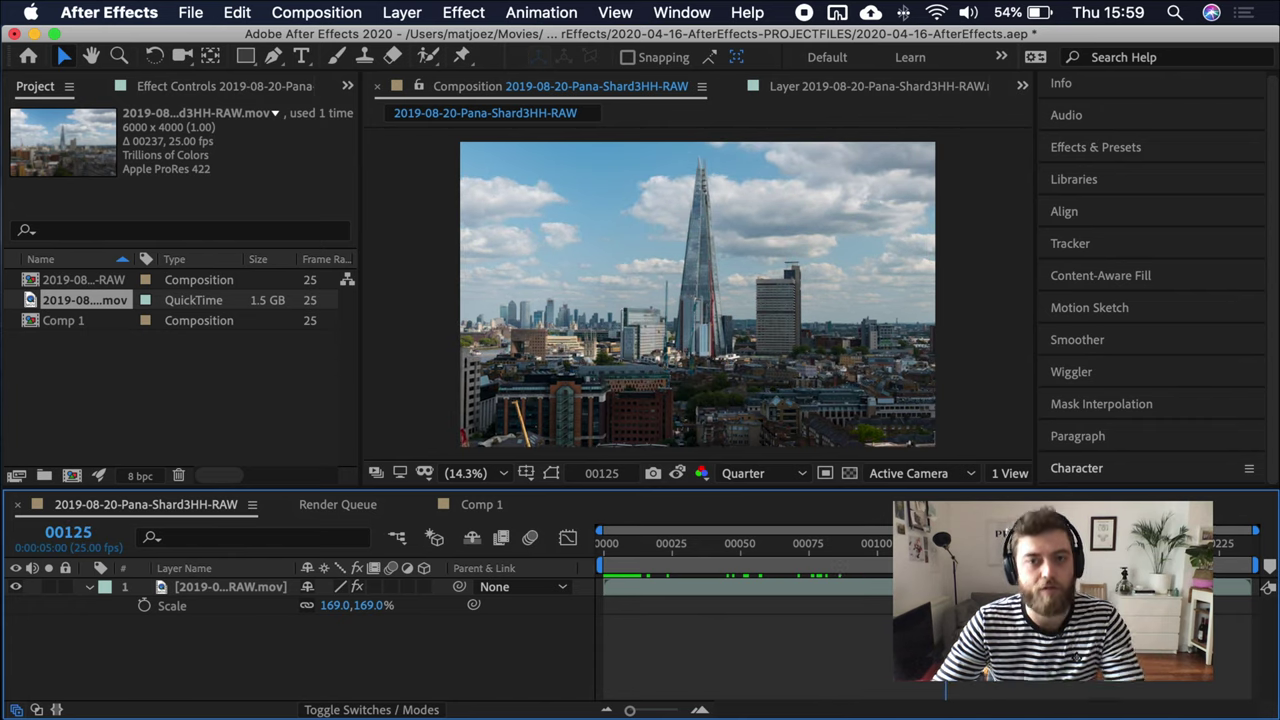
pyautogui.click(838, 545)
pyautogui.moveTo(839, 605); pyautogui.dragTo(910, 605)
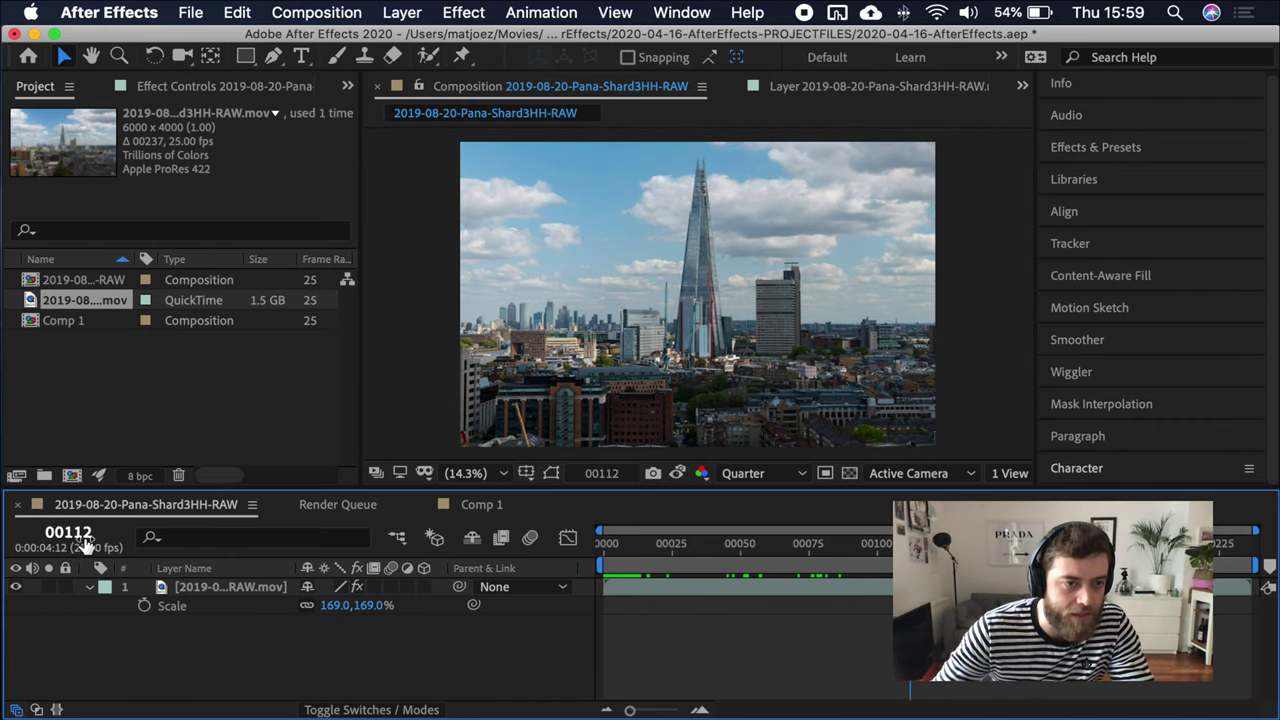
pyautogui.keyDown('super'); pyautogui.click(86, 541); pyautogui.keyUp('super')
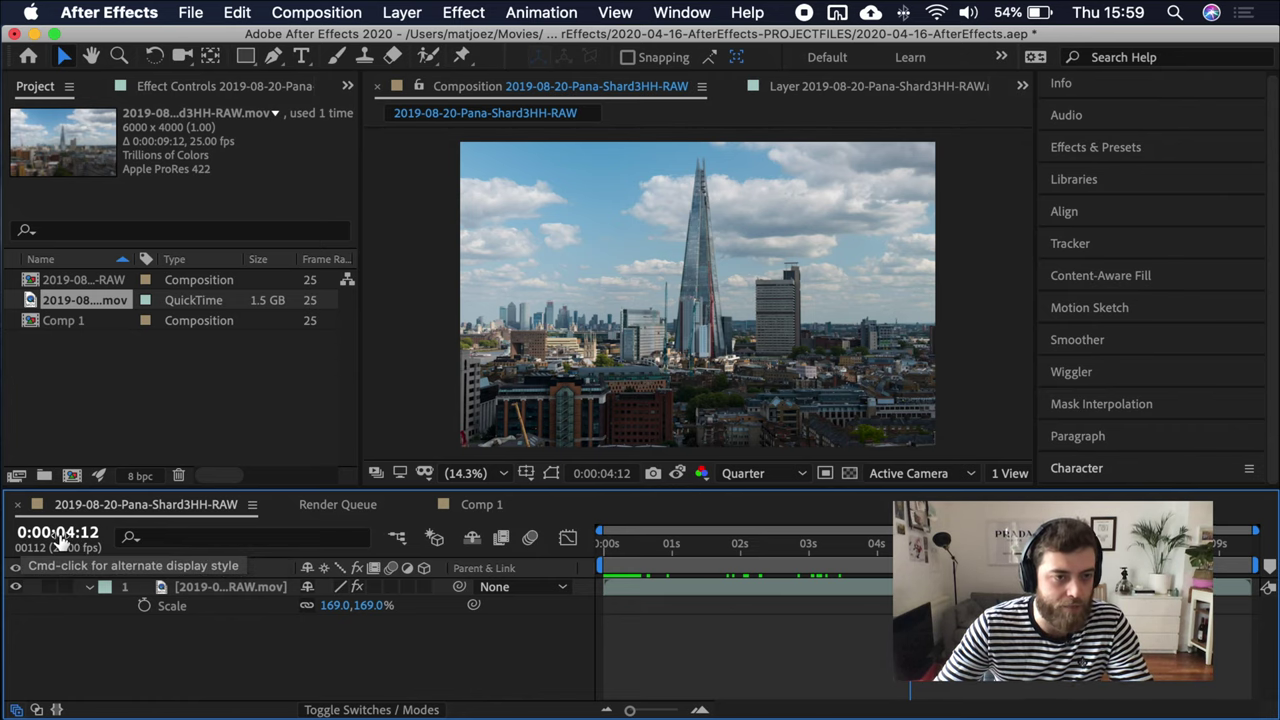
# Step: Toggle the Shard layer's visibility off and back on
pyautogui.click(17, 590)
pyautogui.click(17, 590)
pyautogui.click(17, 590)
pyautogui.click(17, 590)
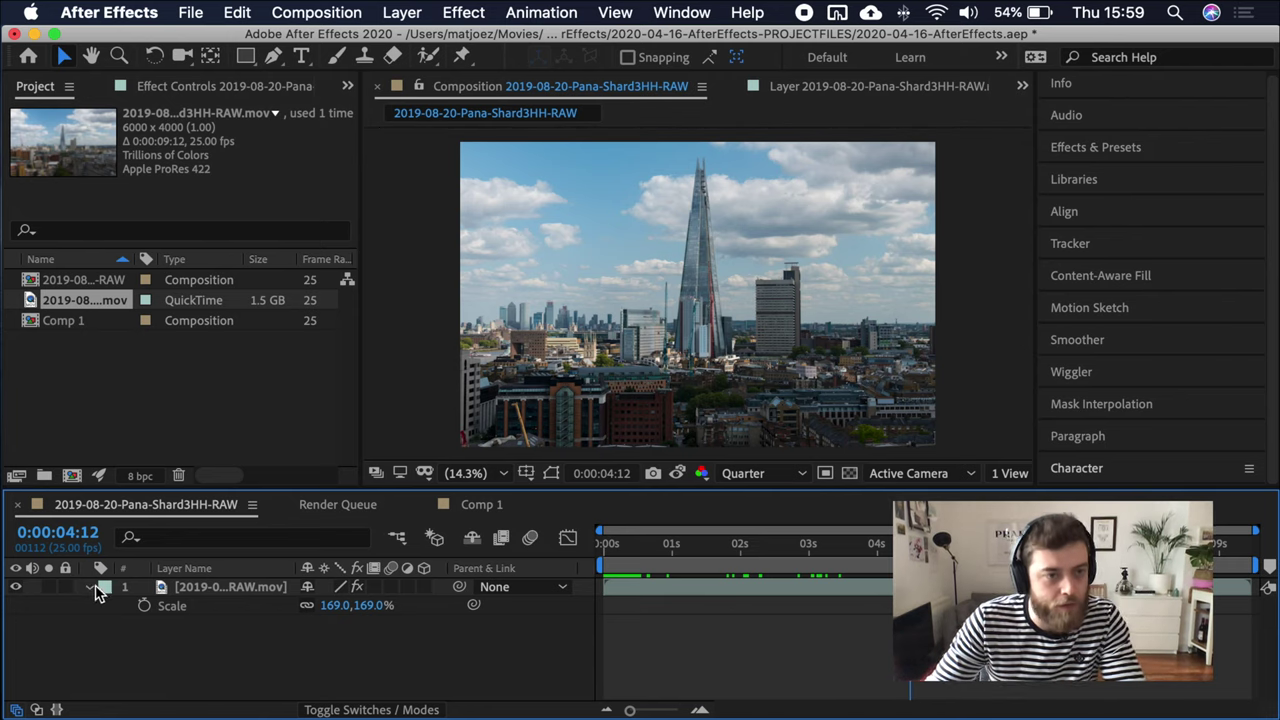
# Step: Try Brown, Lavender and Blue label colours, finally setting the layer label to Red
pyautogui.click(104, 587)
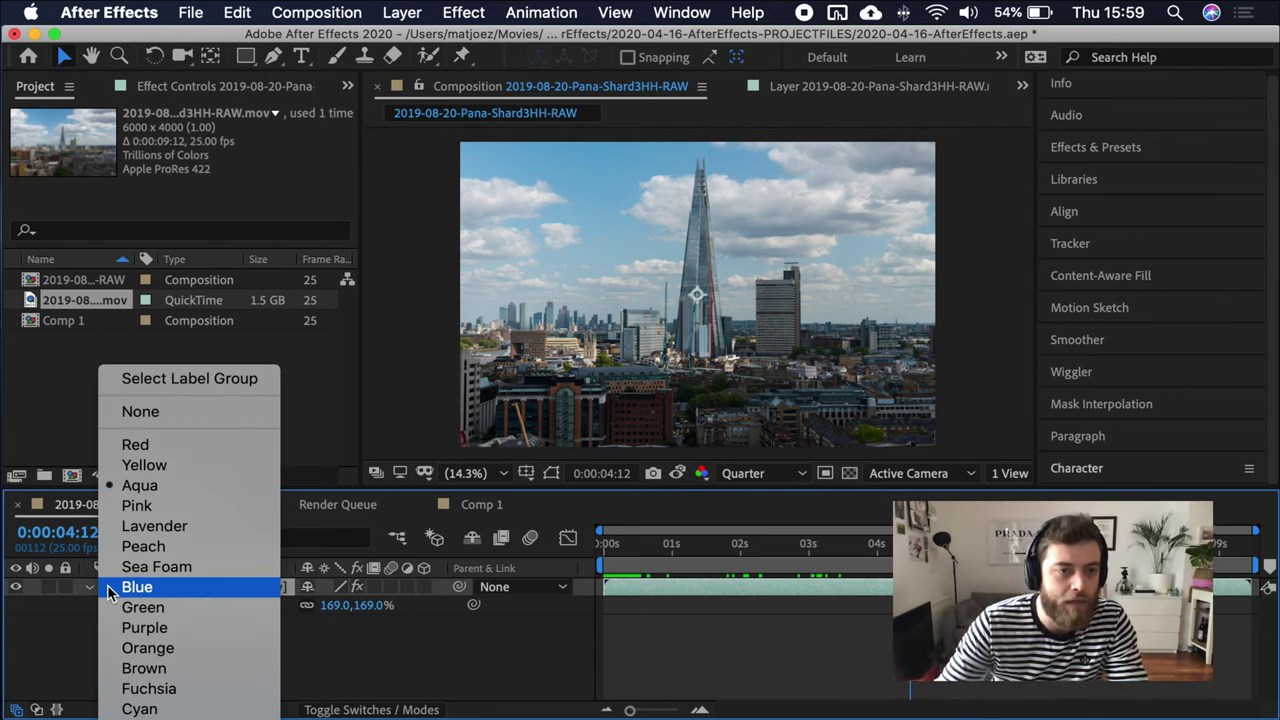
pyautogui.click(194, 672)
pyautogui.click(104, 587)
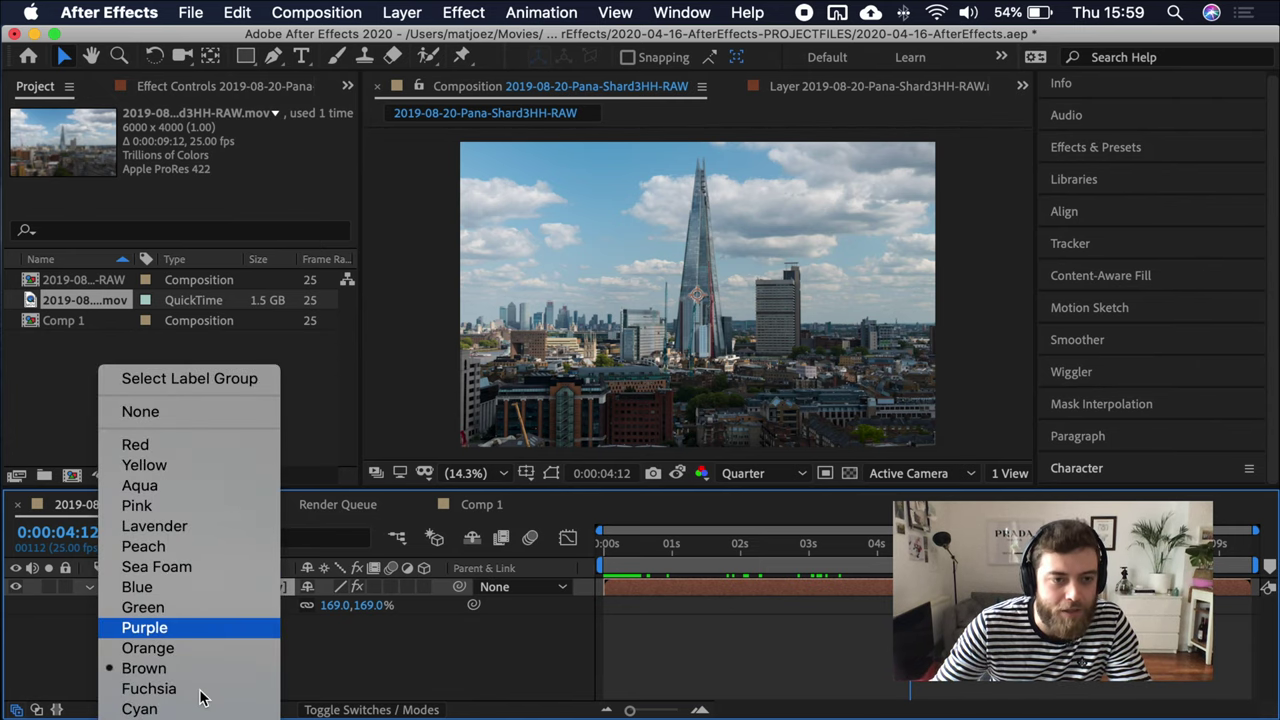
pyautogui.click(215, 532)
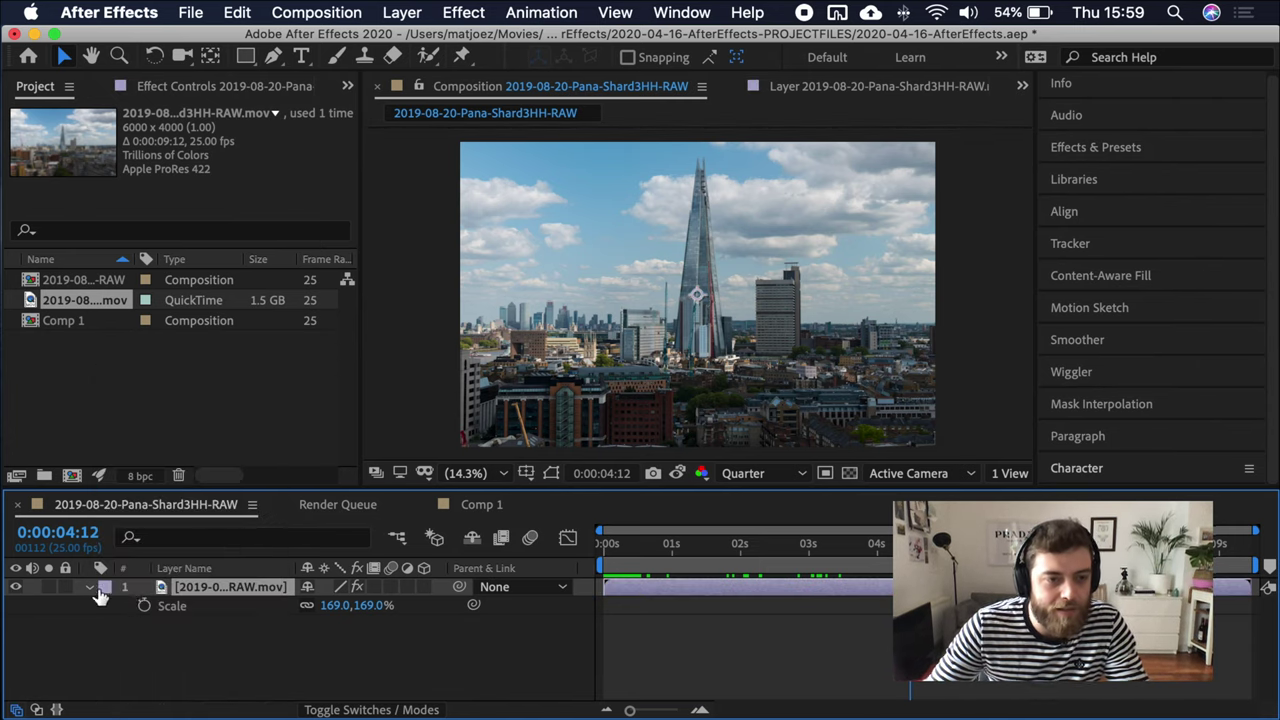
pyautogui.click(100, 590)
pyautogui.click(138, 588)
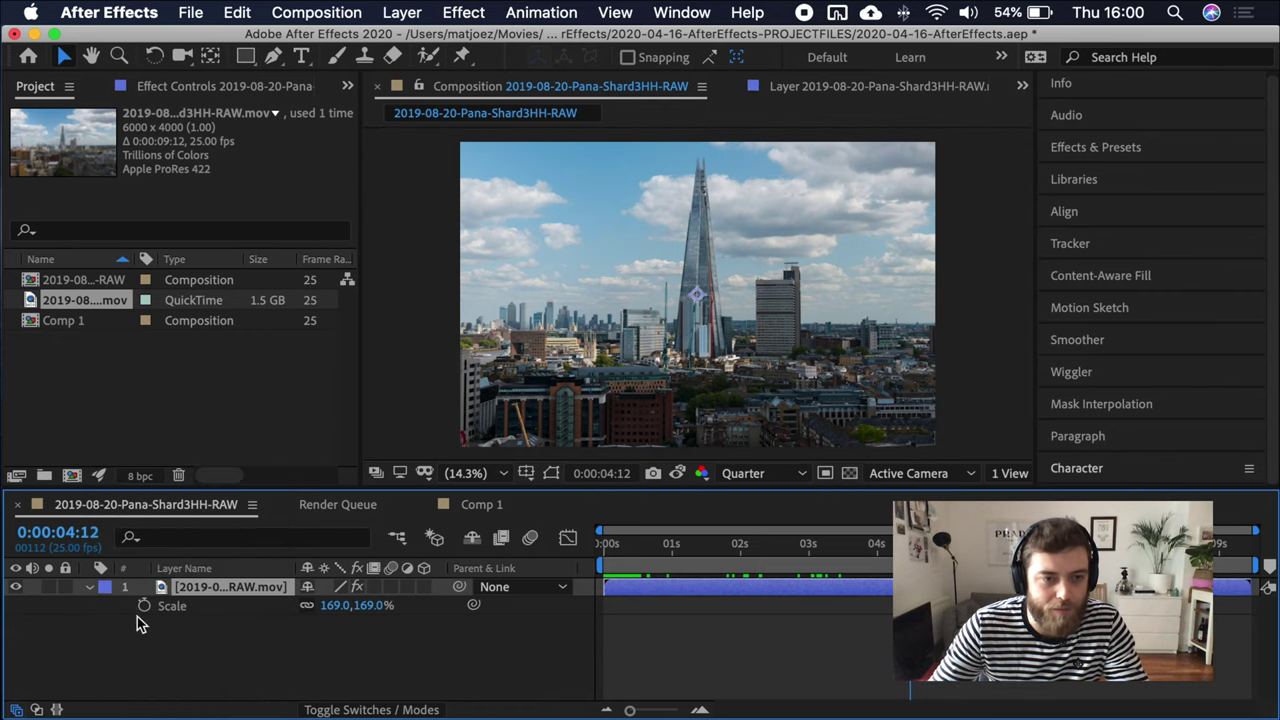
pyautogui.click(103, 592)
pyautogui.click(166, 450)
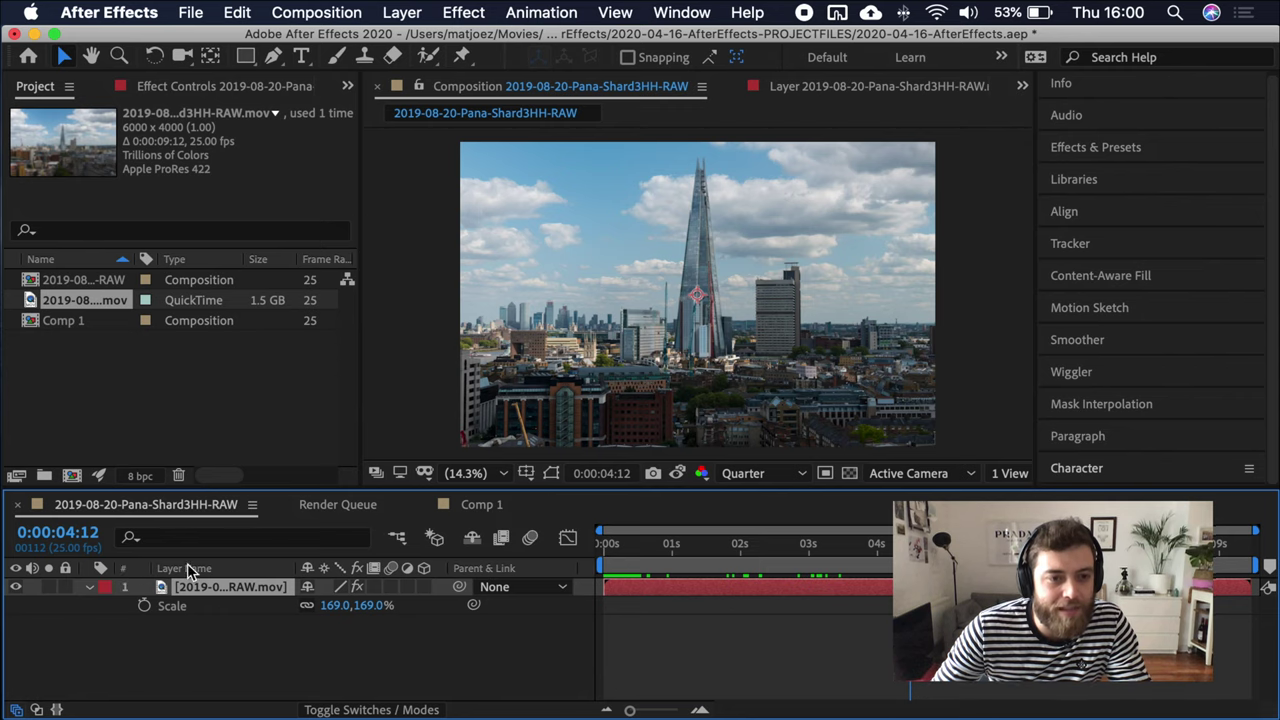
# Step: Toggle the layer's Shy switch on and off, then deselect it
pyautogui.click(310, 570)
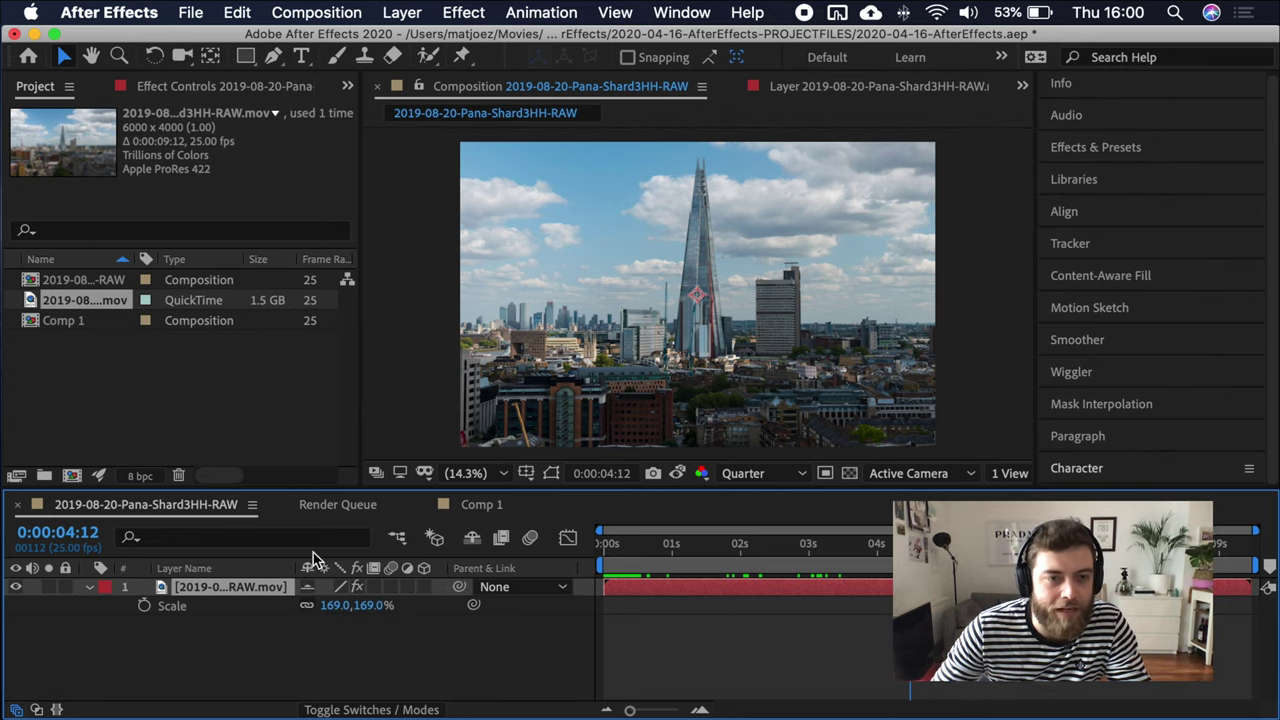
pyautogui.click(310, 566)
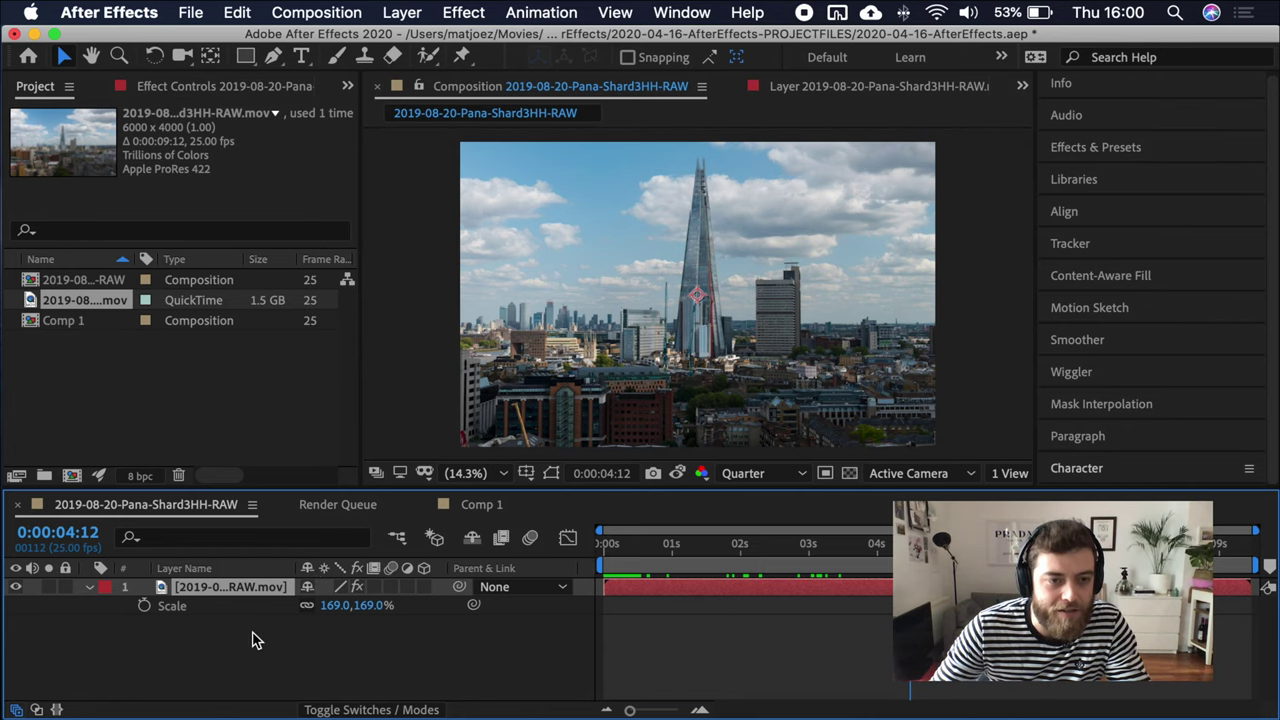
pyautogui.click(258, 660)
# Step: Duplicate the clip layer with Cmd+D, mark layers 2–6 shy, and toggle Hide Shy Layers on and off
pyautogui.click(242, 589)
pyautogui.press('super+d')
pyautogui.press('super+d')
pyautogui.press('super+d')
pyautogui.press('super+d')
pyautogui.press('super+d')
pyautogui.press('super+d')
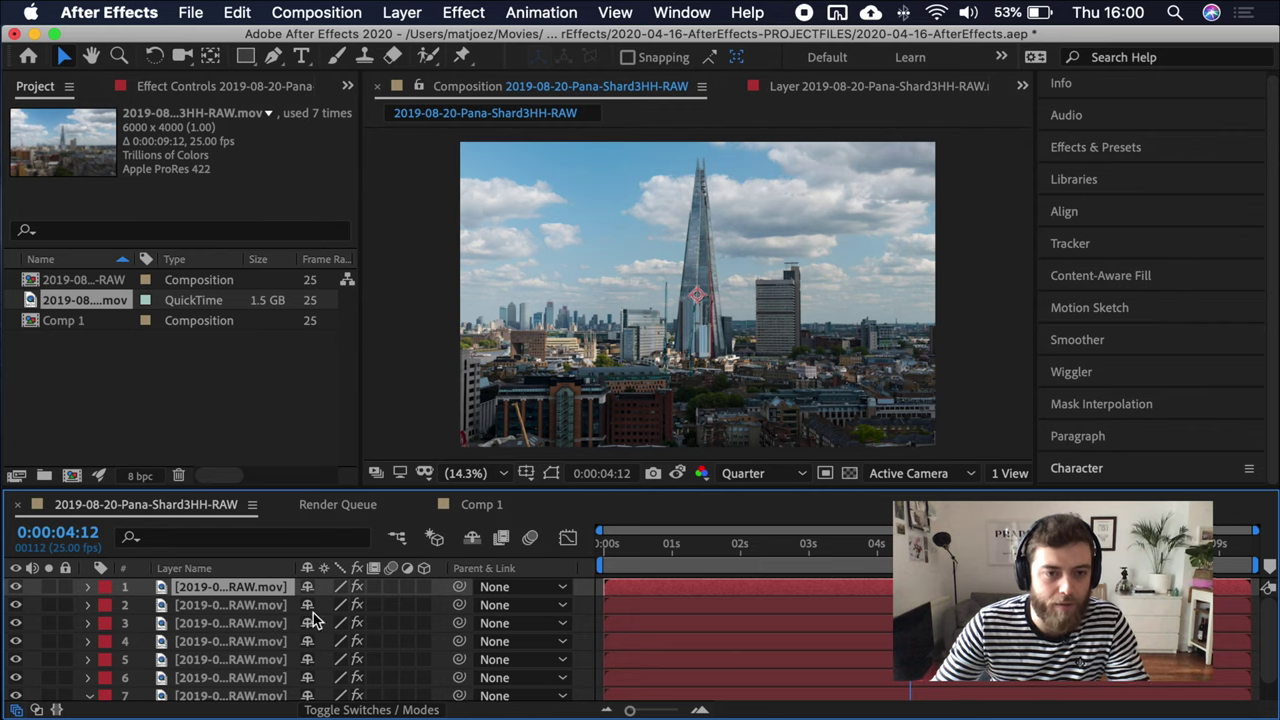
pyautogui.moveTo(310, 606); pyautogui.dragTo(310, 696)
pyautogui.scroll(-1, 345, 692)
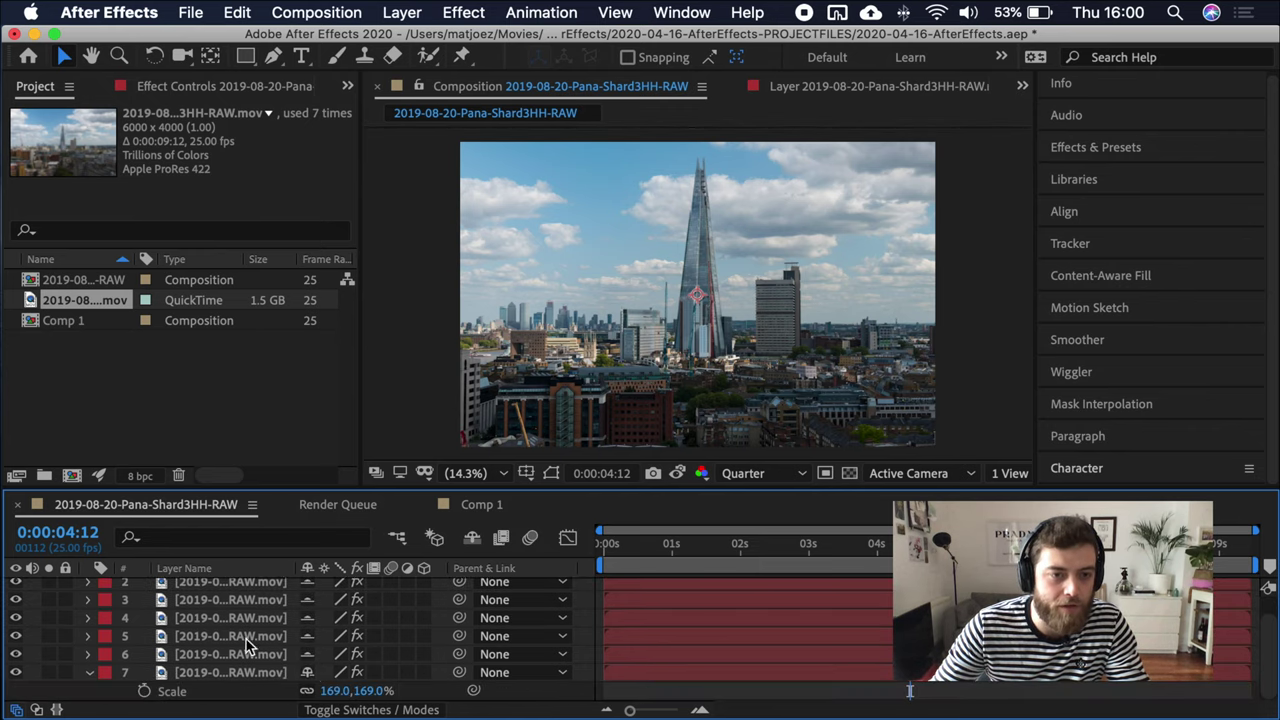
pyautogui.scroll(1, 250, 641)
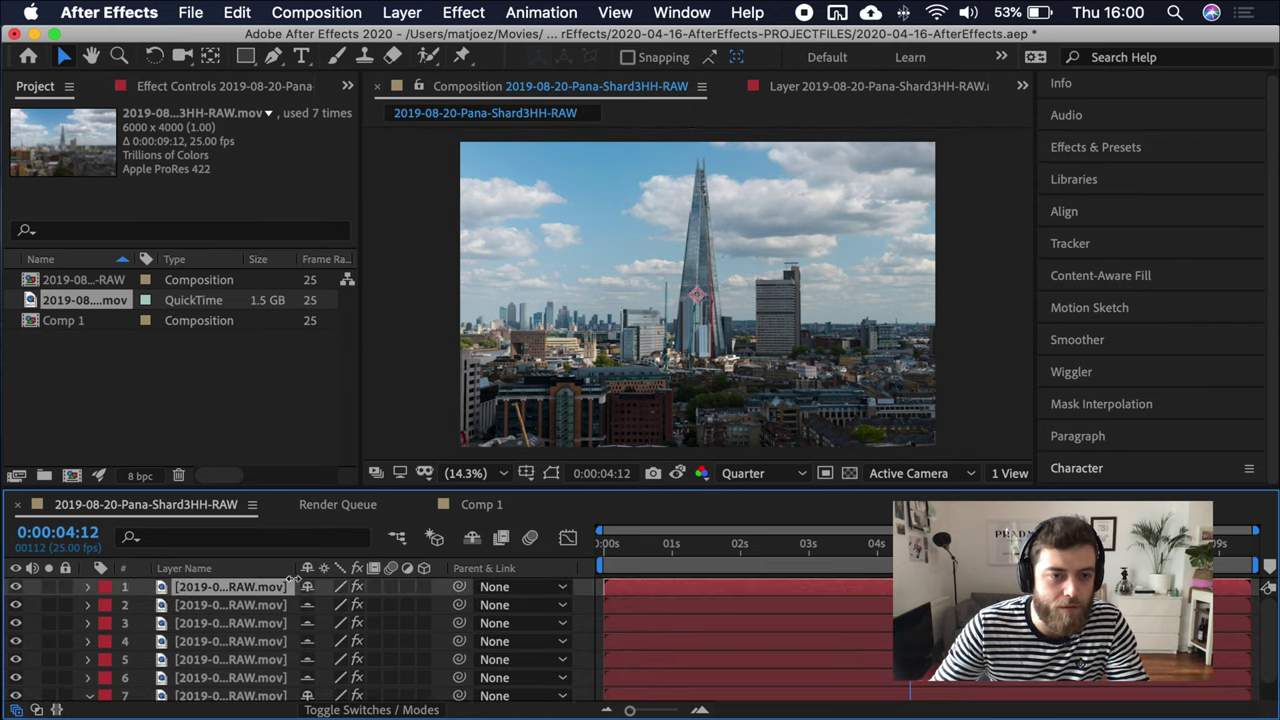
pyautogui.click(472, 539)
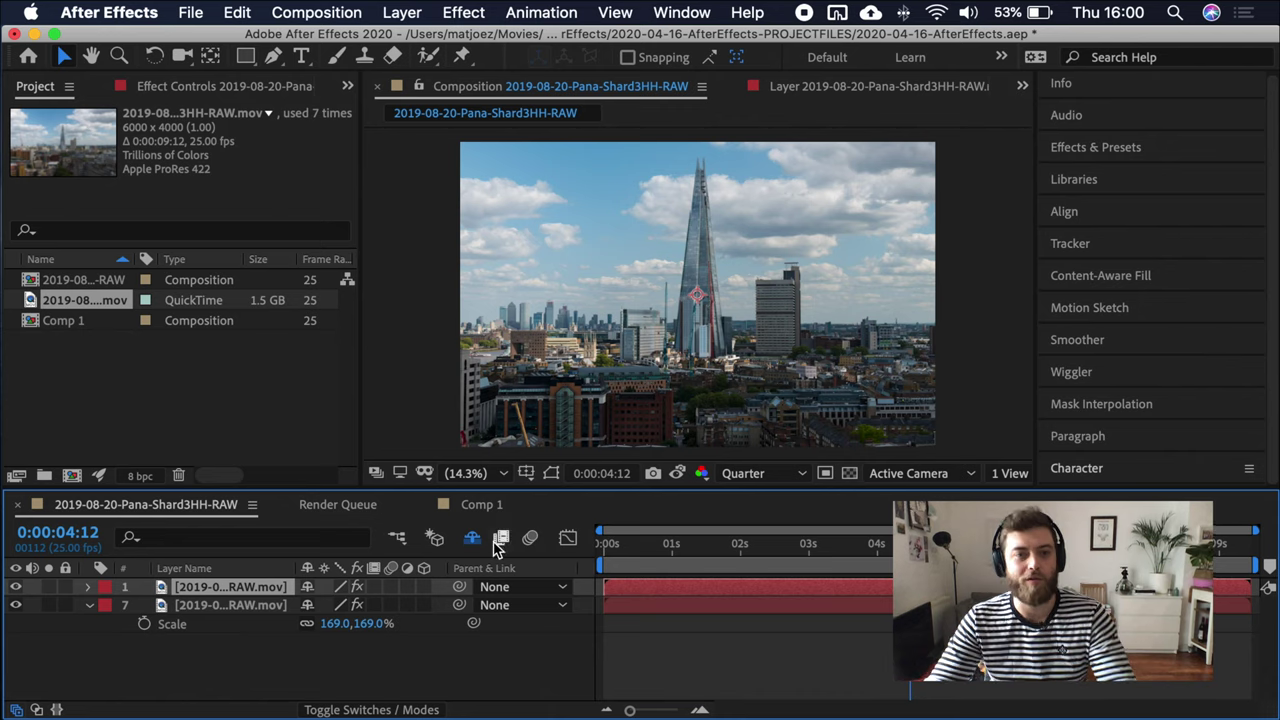
pyautogui.click(474, 539)
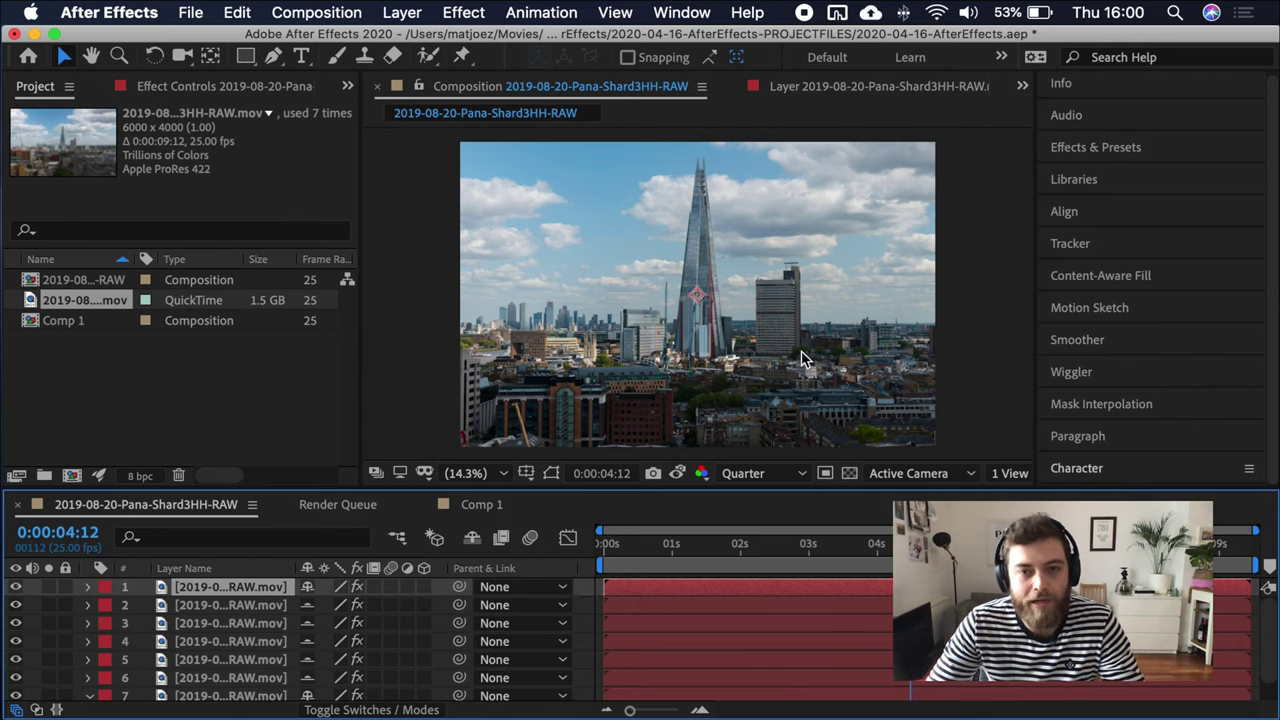
# Step: Delete the duplicate layers 2–7, leaving only the single clip layer
pyautogui.press('p')
pyautogui.scroll(-2, 155, 640)
pyautogui.click(226, 672)
pyautogui.press('s')
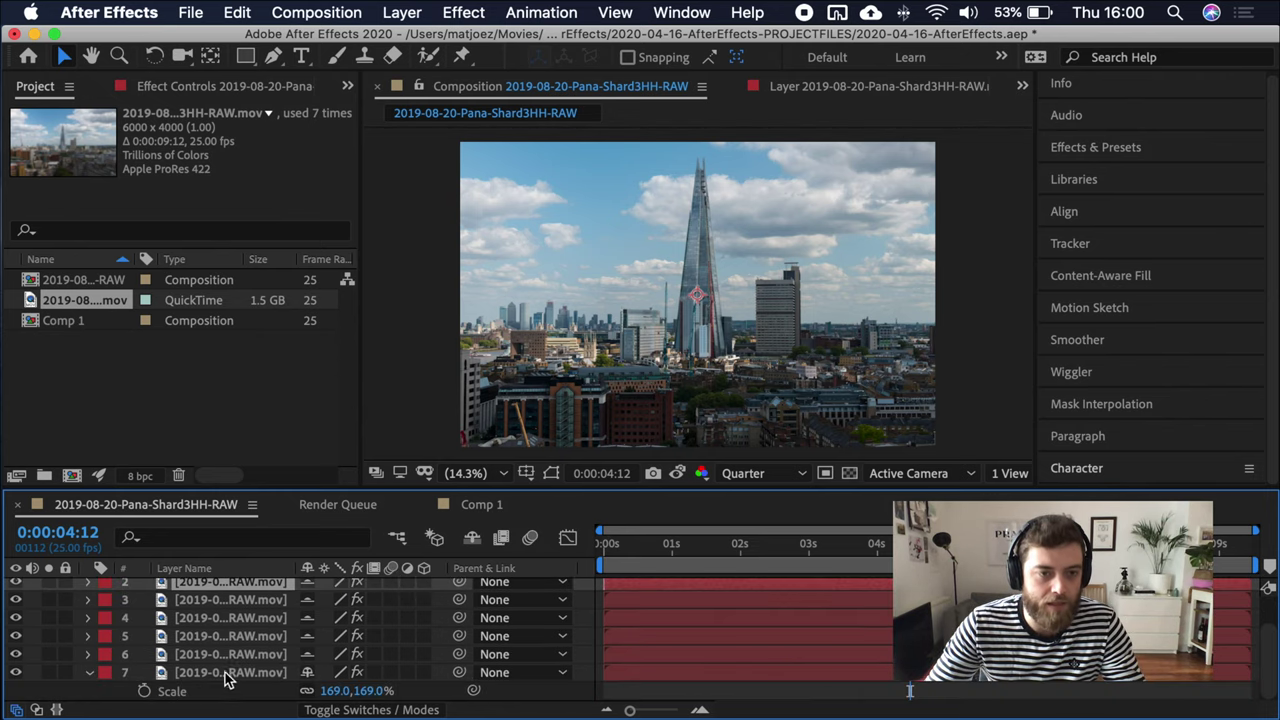
pyautogui.press('Delete')
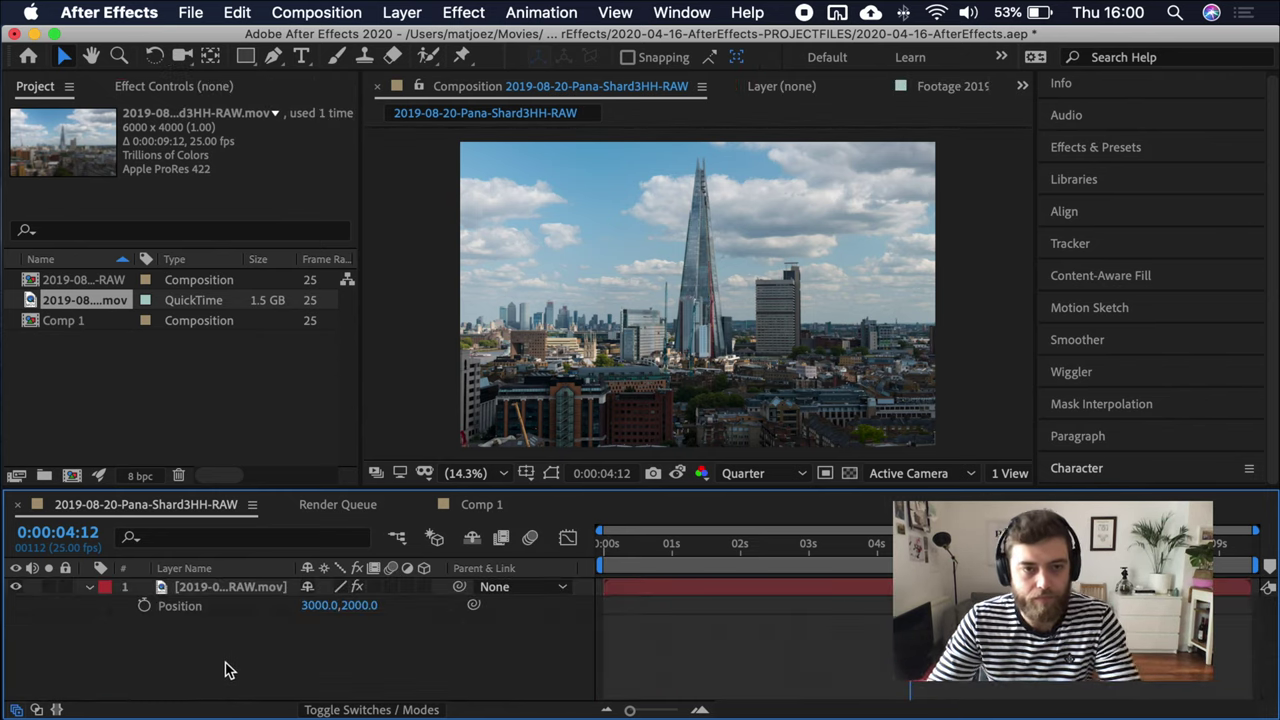
# Step: Keyframe the clip's Position from 3000,2000 to 5898,2098, with the second key near 4:23
pyautogui.click(144, 605)
pyautogui.click(1105, 543)
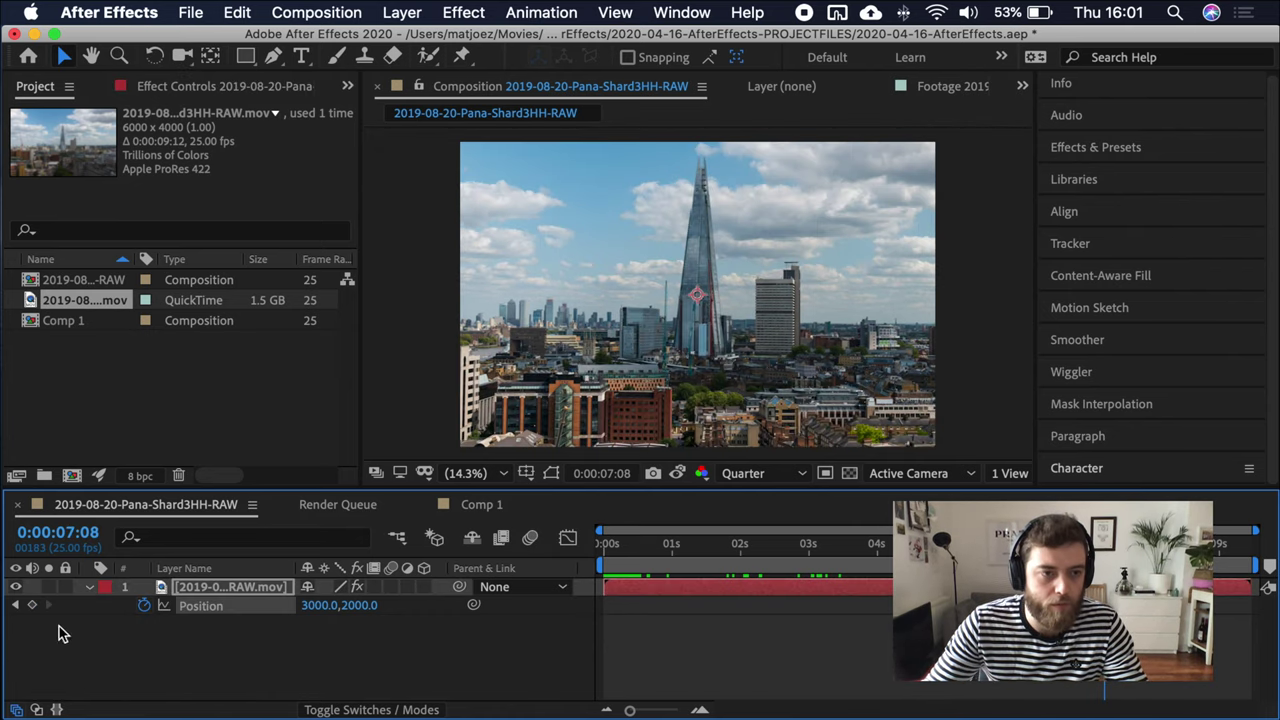
pyautogui.click(32, 605)
pyautogui.moveTo(690, 302); pyautogui.dragTo(923, 300)
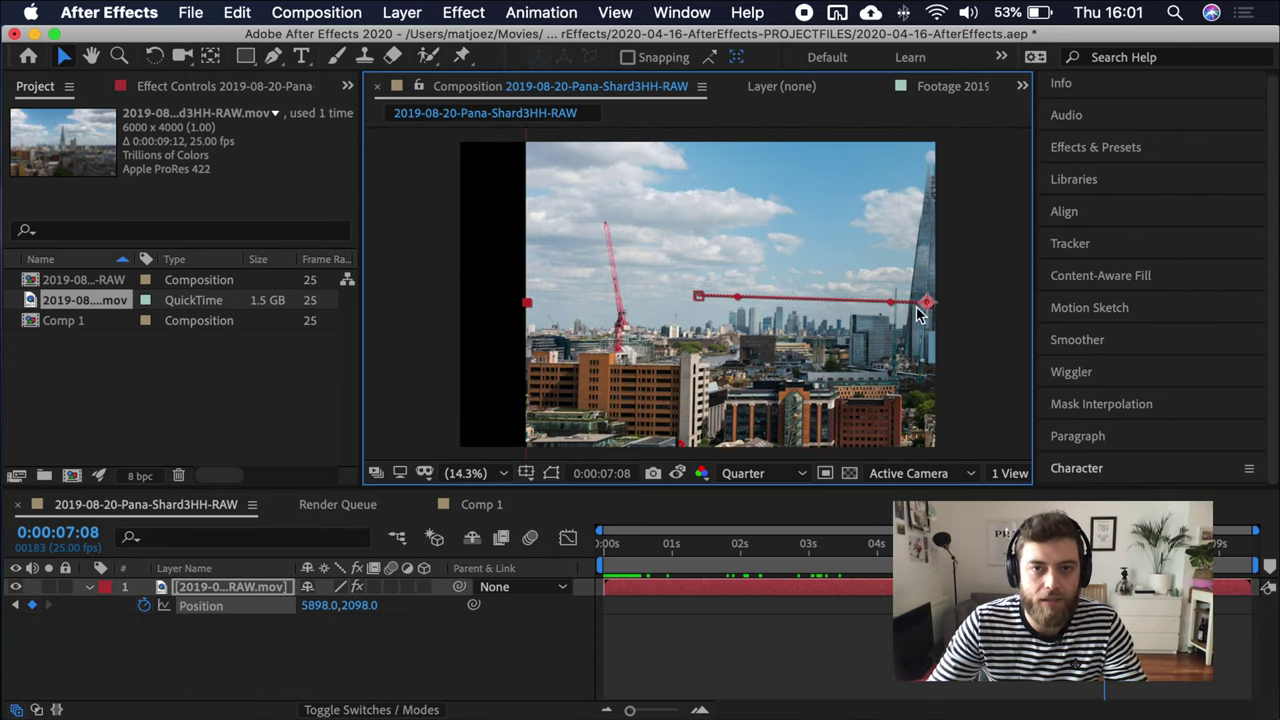
pyautogui.click(903, 543)
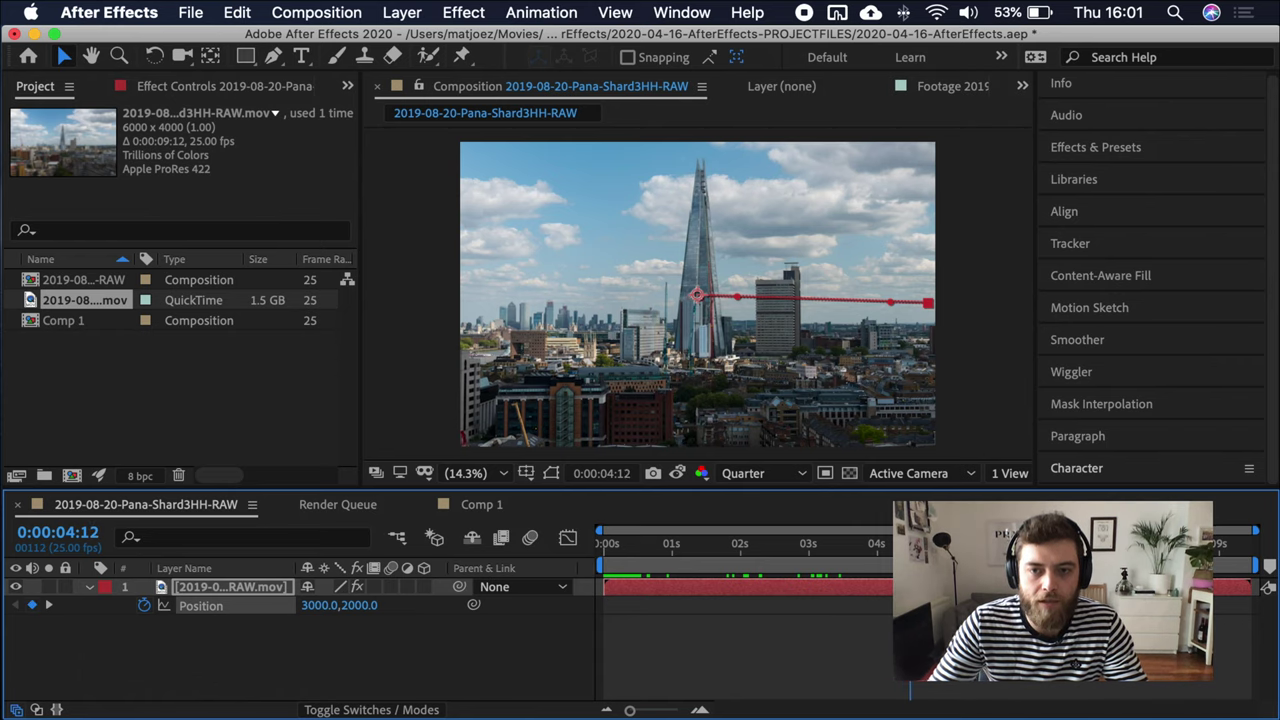
pyautogui.moveTo(1103, 605); pyautogui.dragTo(943, 608)
# Step: End the work area at 5:11 and preview the keyframed Position move
pyautogui.hotkey('shift', 'pageup')
pyautogui.click(975, 545)
pyautogui.press('n')
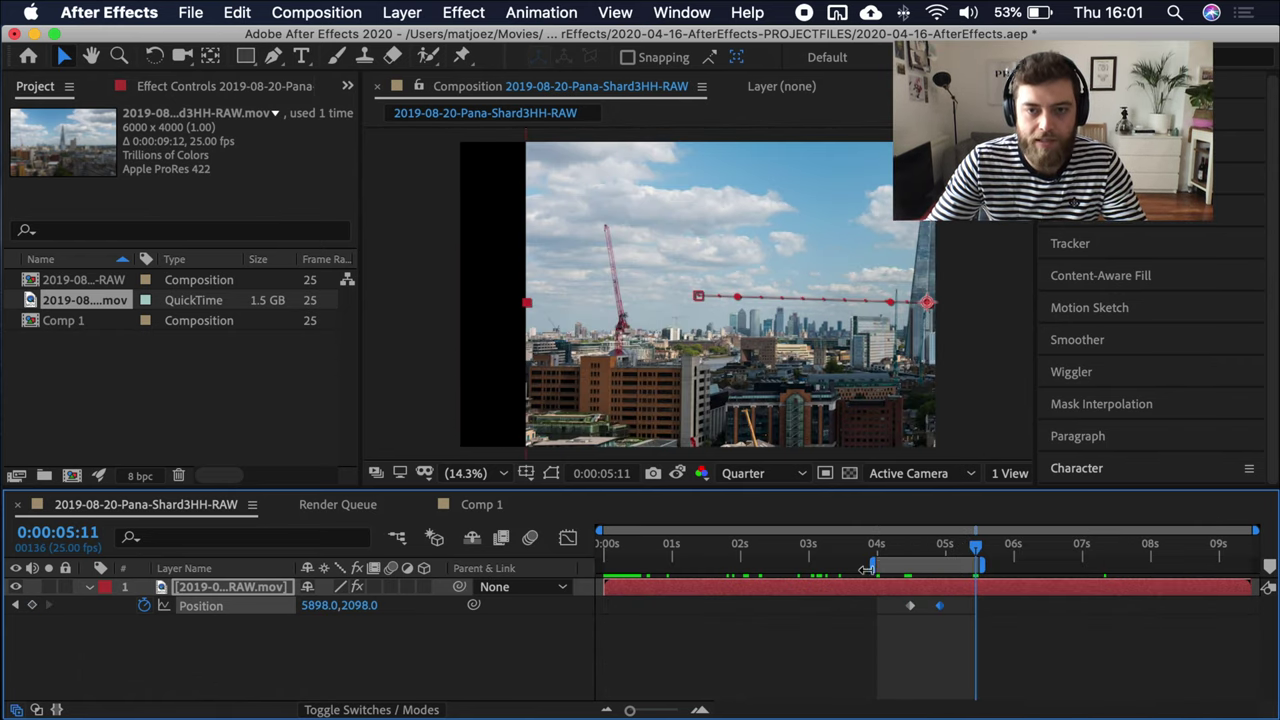
pyautogui.click(880, 550)
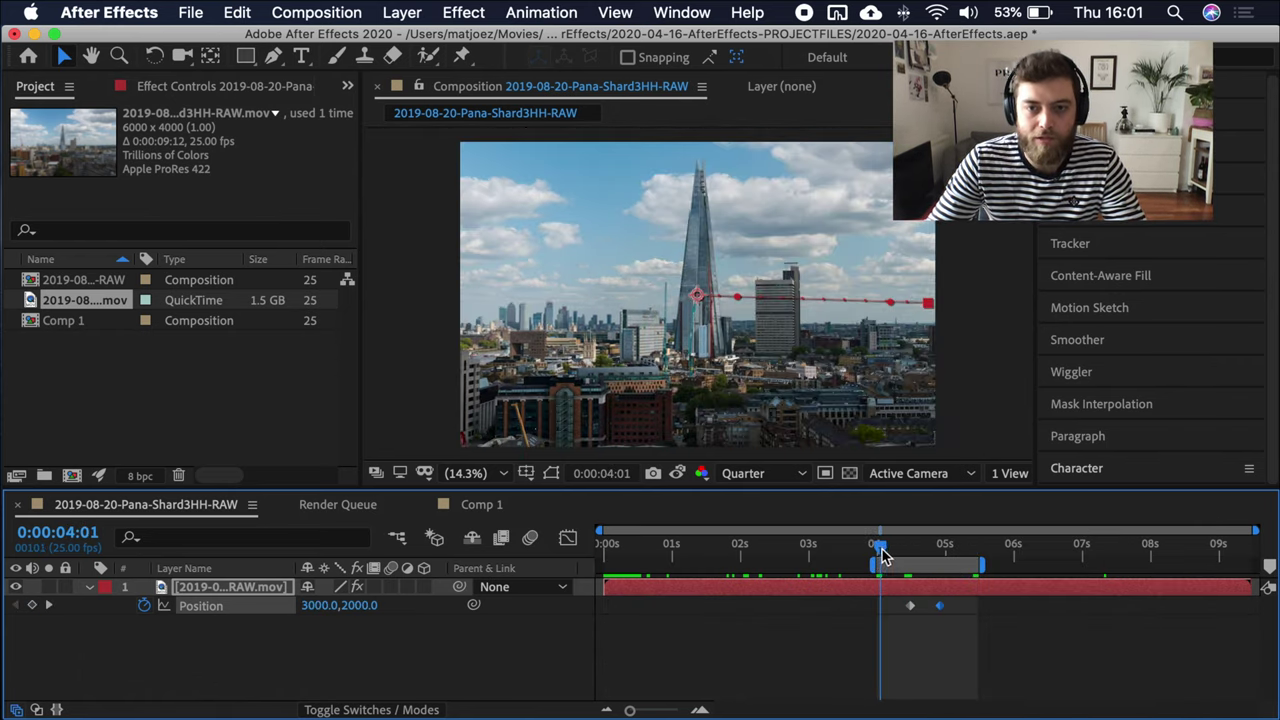
pyautogui.press('space')
pyautogui.moveTo(886, 552)
pyautogui.mouseDown()
pyautogui.moveTo(874, 546)
pyautogui.moveTo(948, 545)
pyautogui.moveTo(894, 545)
pyautogui.mouseUp()
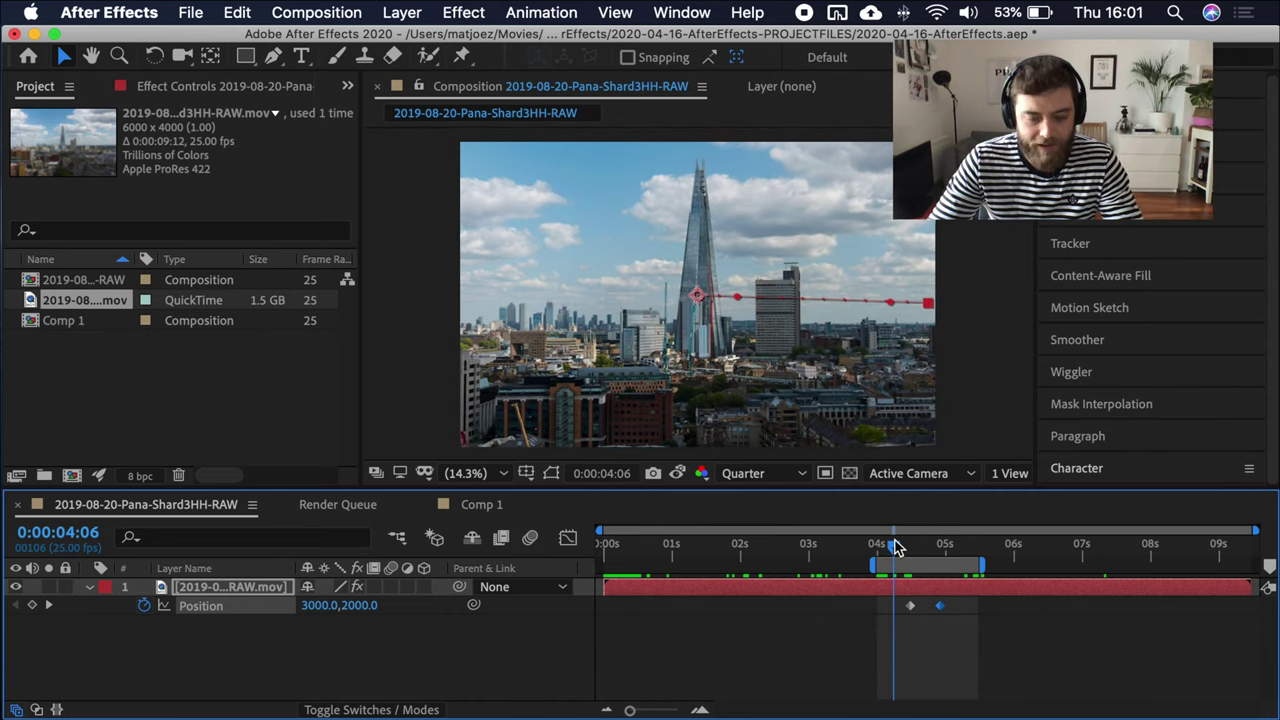
pyautogui.press('space')
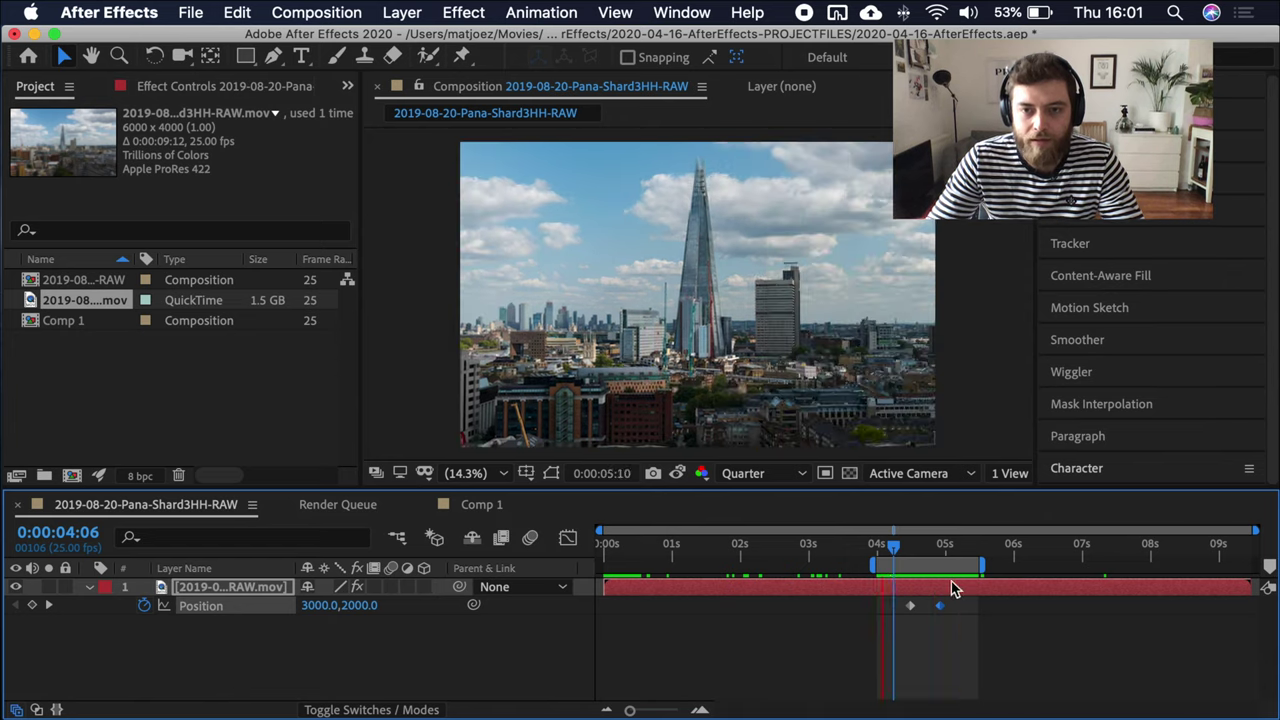
pyautogui.press('Home')
# Step: Reset the work area to the full comp, then trim it to 4:04–5:09 and preview
pyautogui.press('b')
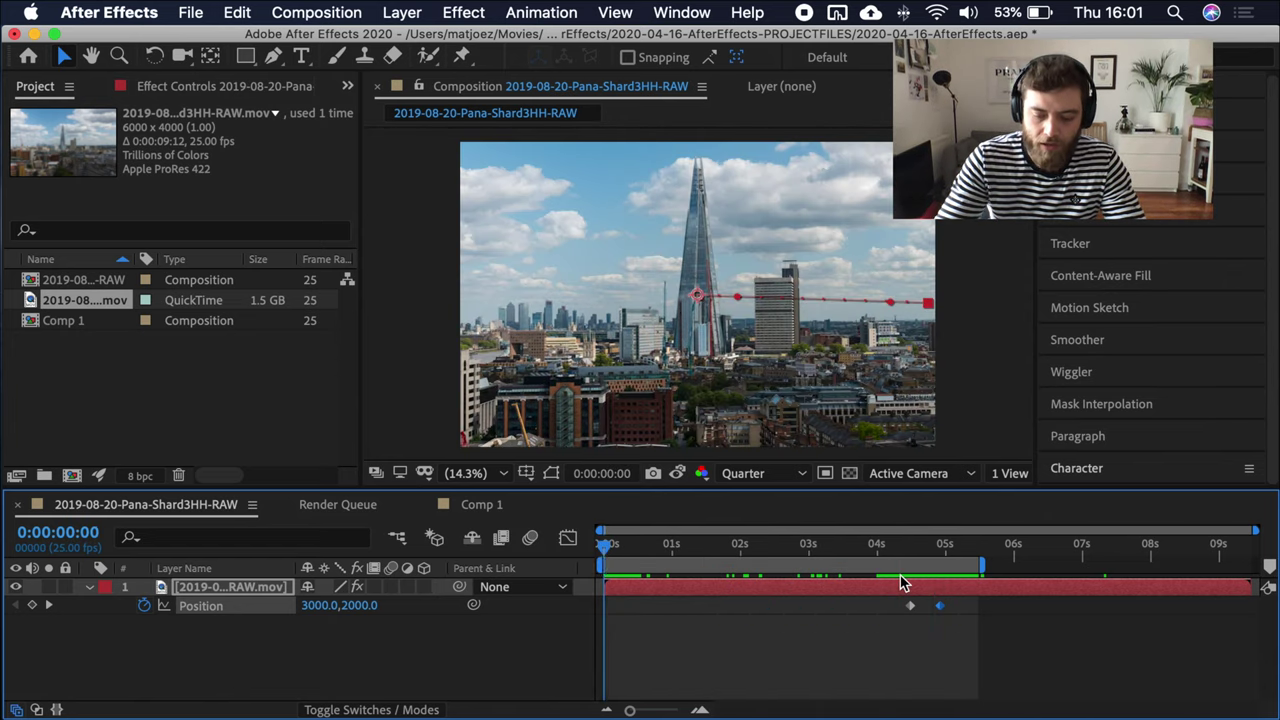
pyautogui.press('pagedown')
pyautogui.press('End')
pyautogui.press('n')
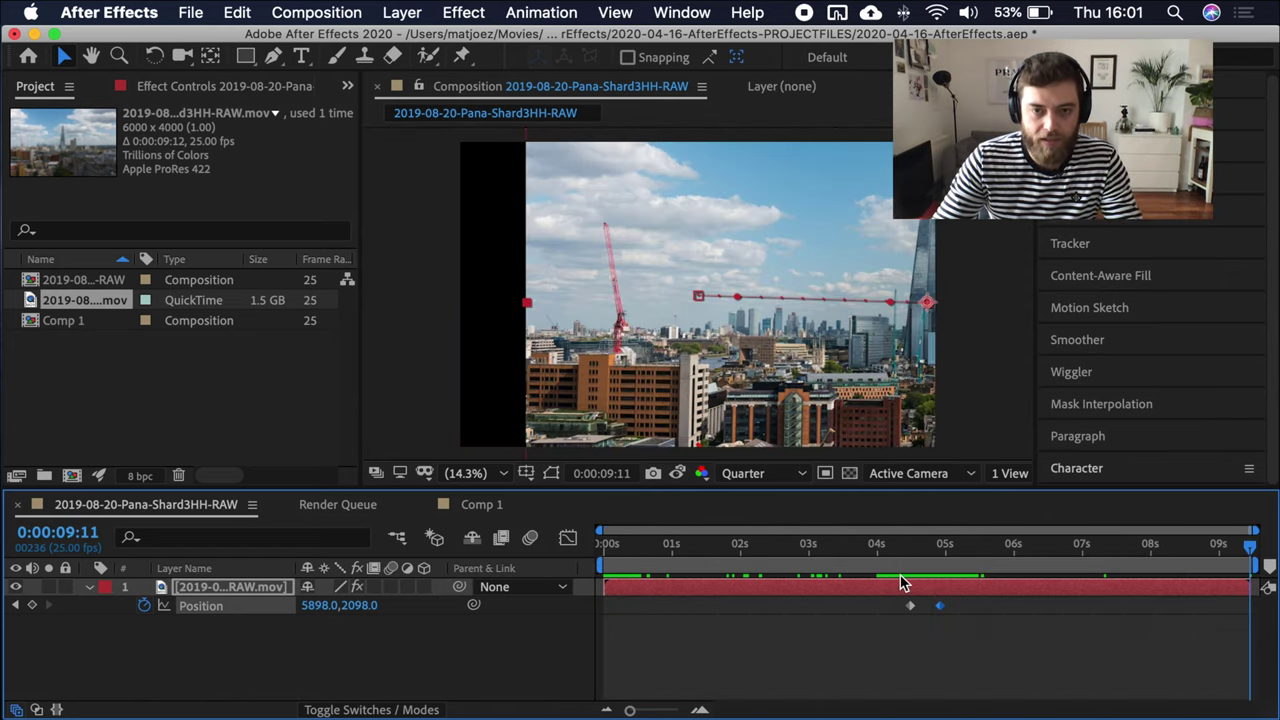
pyautogui.press('space')
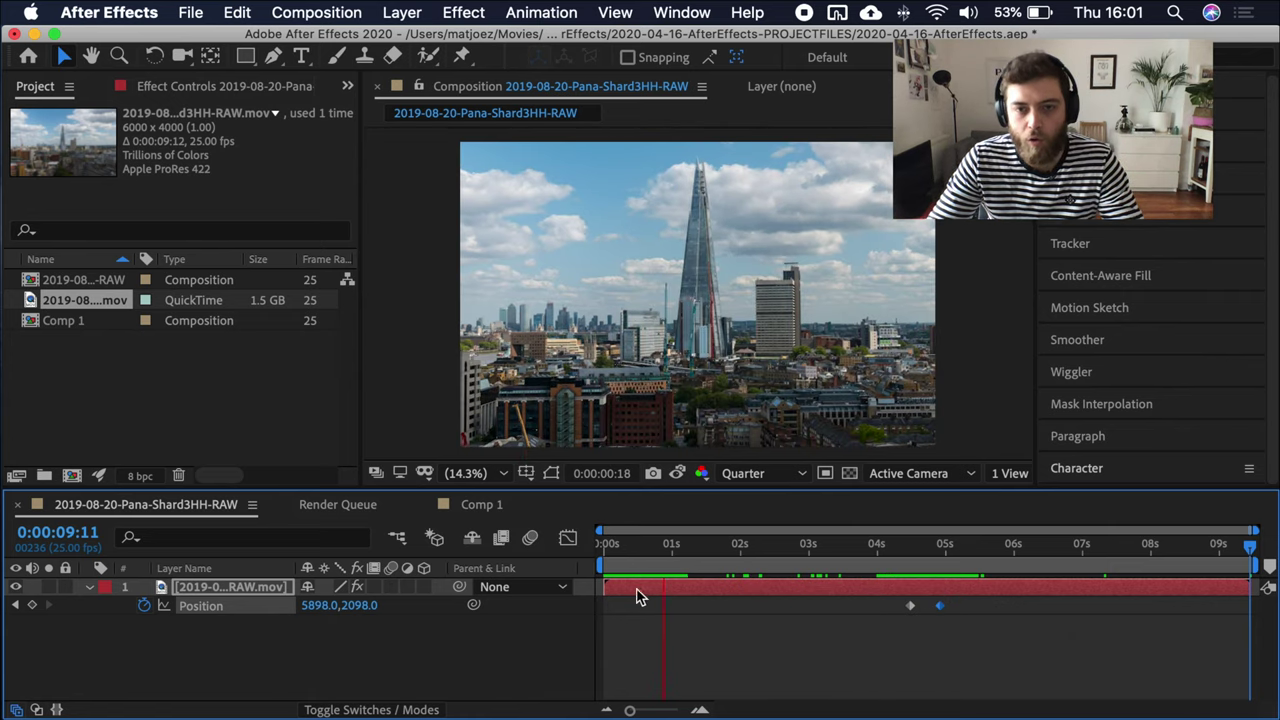
pyautogui.click(886, 548)
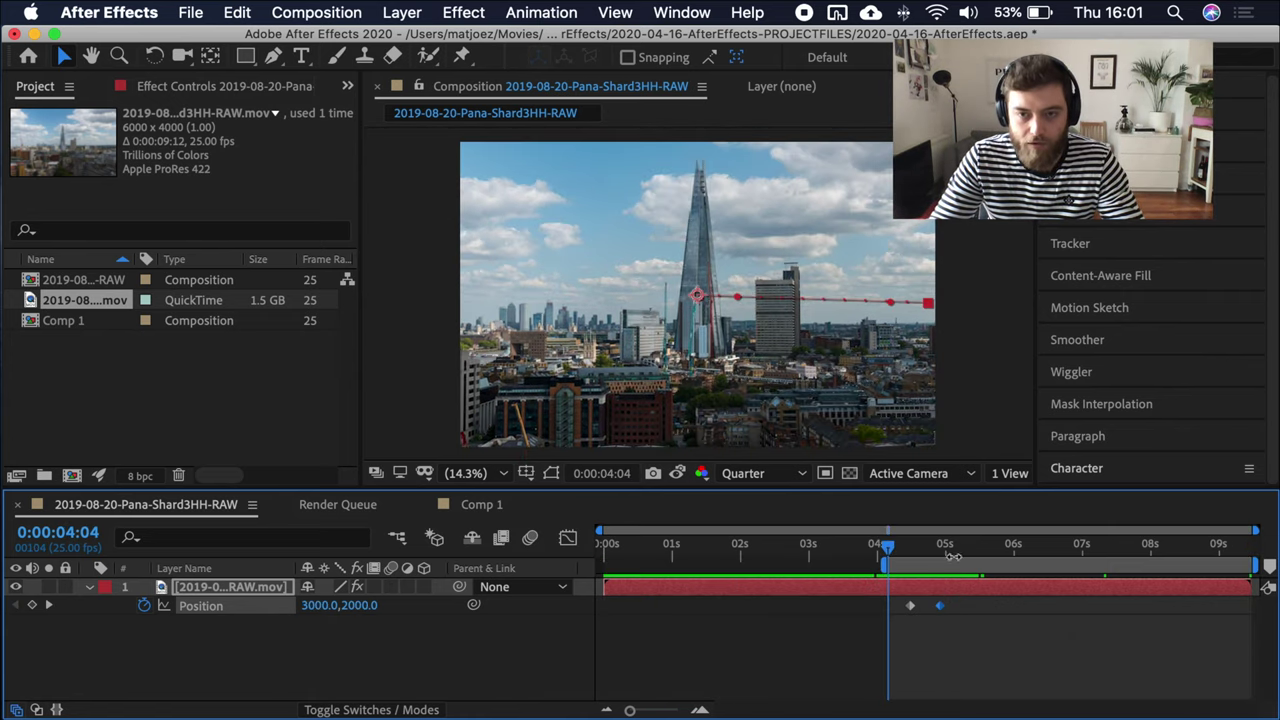
pyautogui.click(970, 548)
pyautogui.press('u')
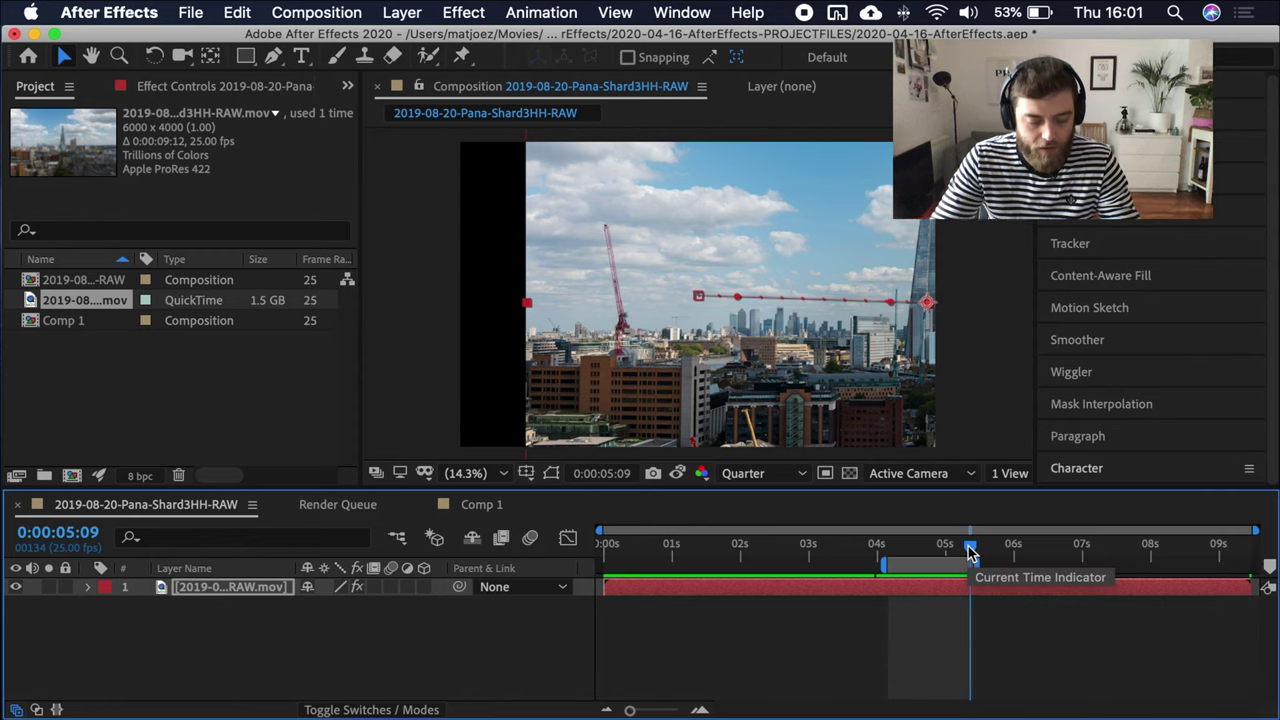
pyautogui.press('space')
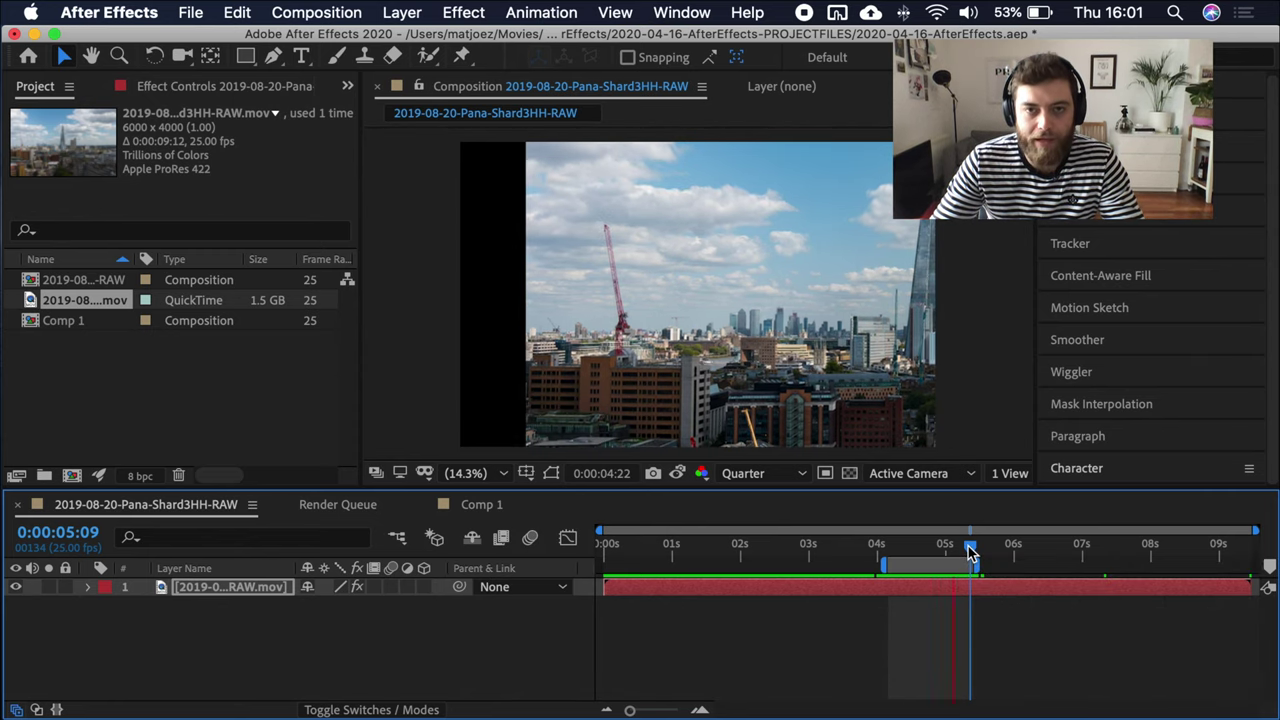
# Step: Test motion blur on the clip, toggle Adjustment Layer off again, and make the layer 3D
pyautogui.press('space')
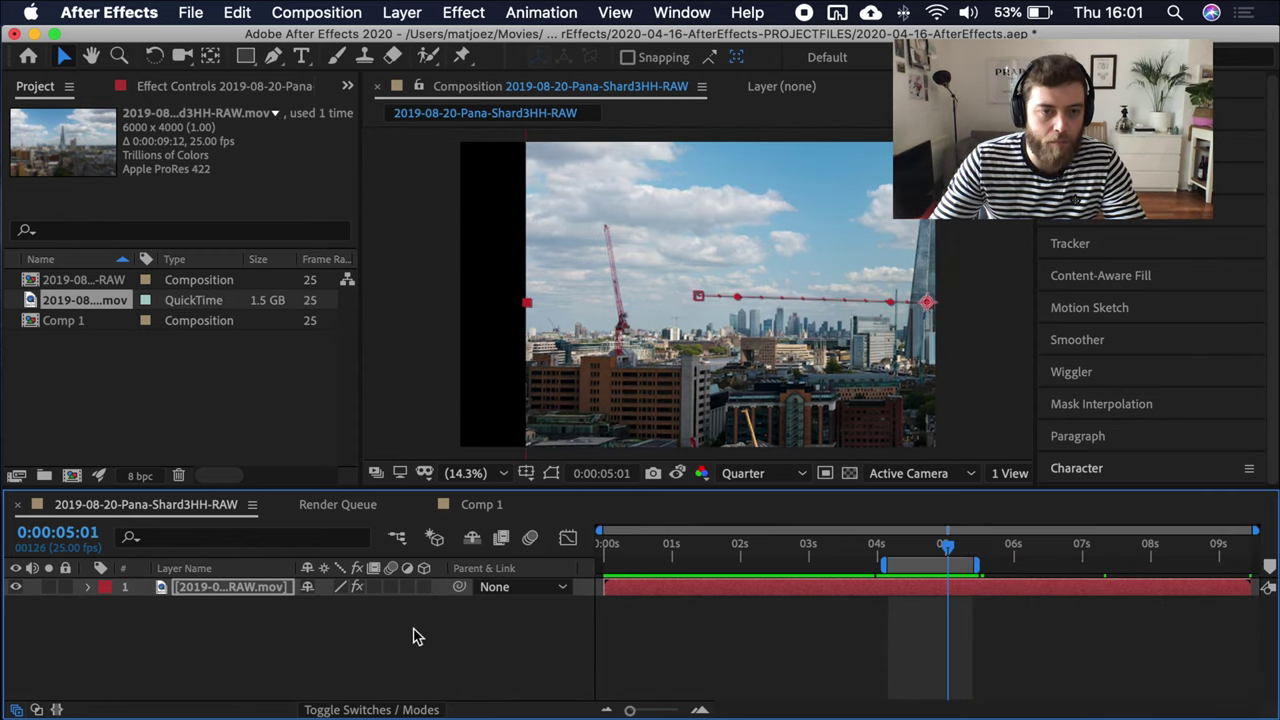
pyautogui.click(391, 587)
pyautogui.press('space')
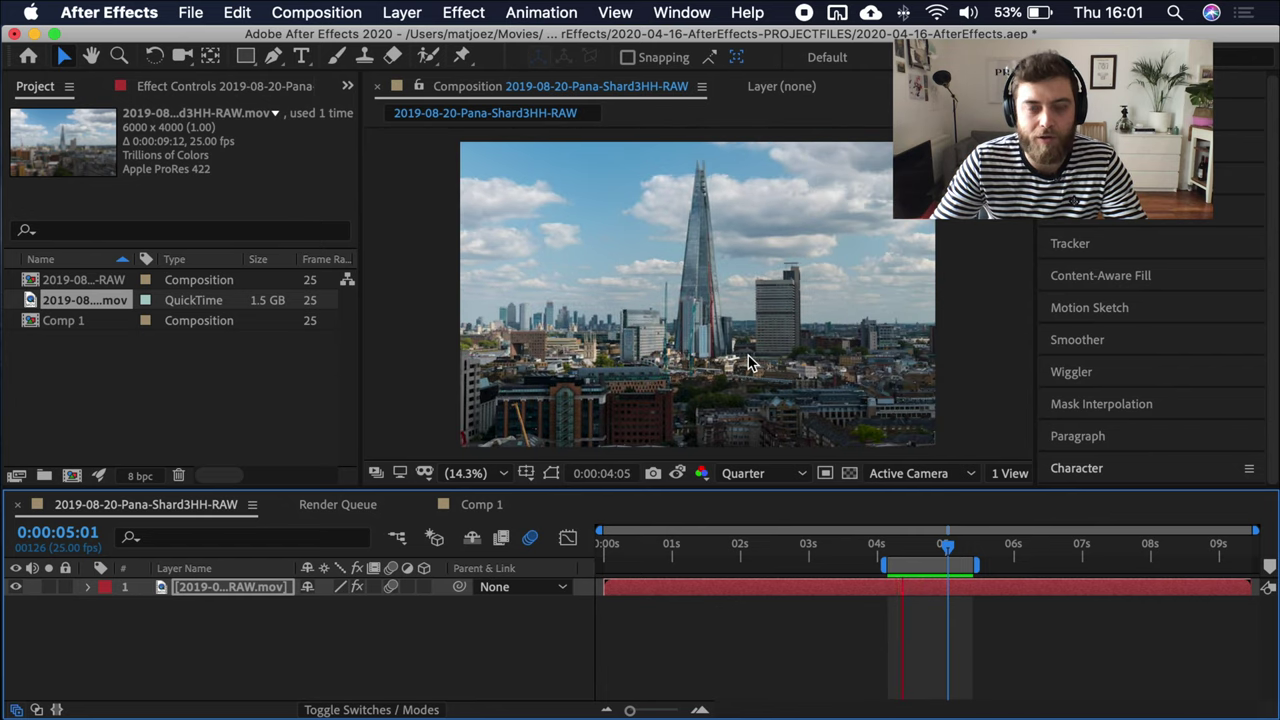
pyautogui.press('space')
pyautogui.click(391, 588)
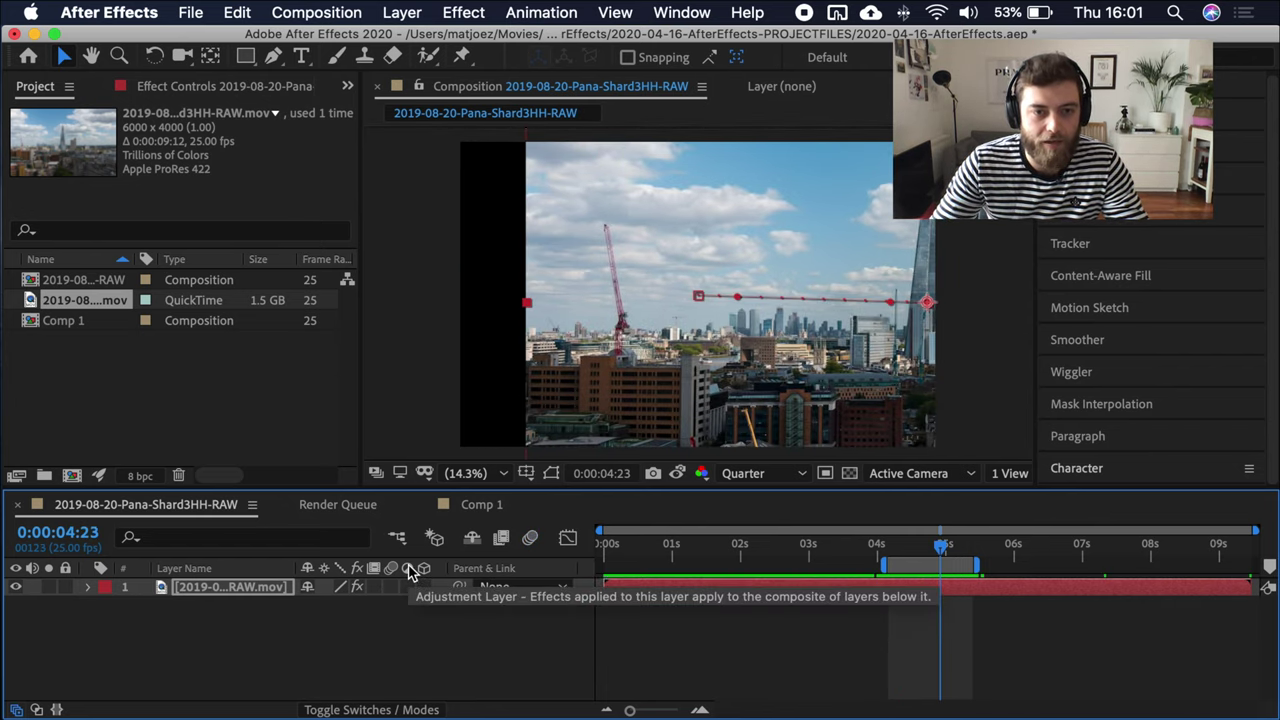
pyautogui.click(408, 588)
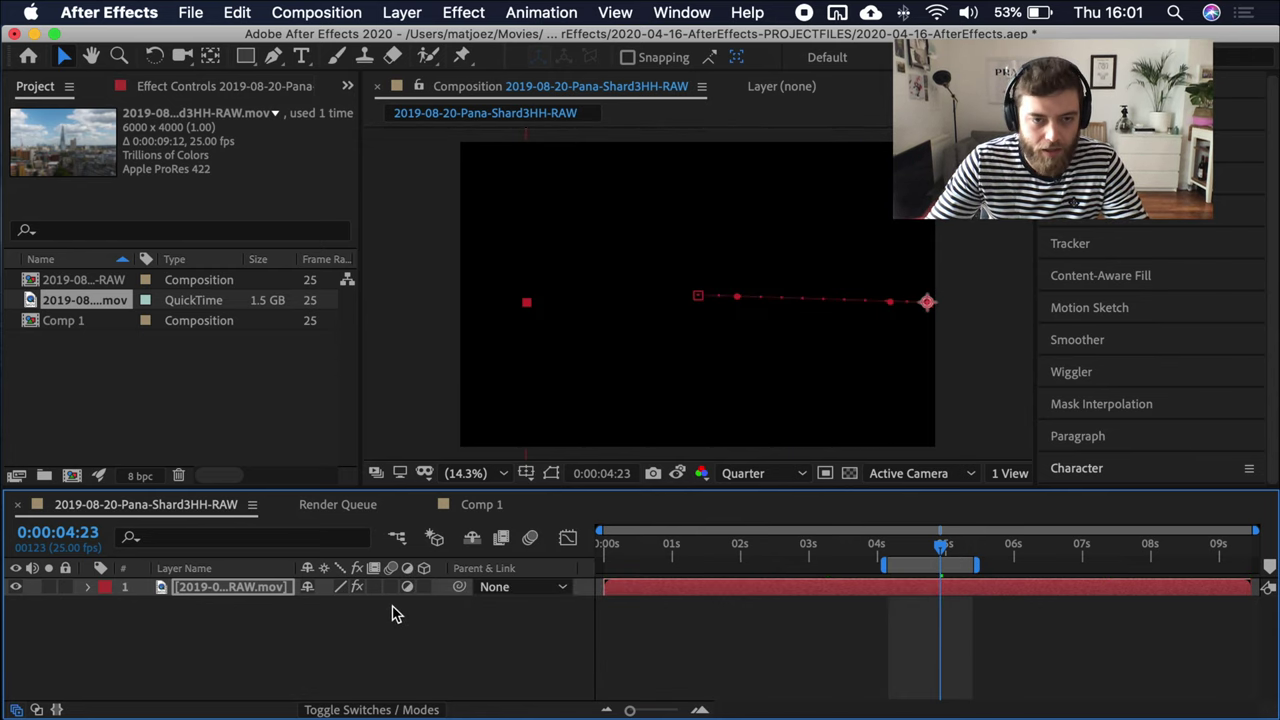
pyautogui.click(408, 588)
pyautogui.click(424, 587)
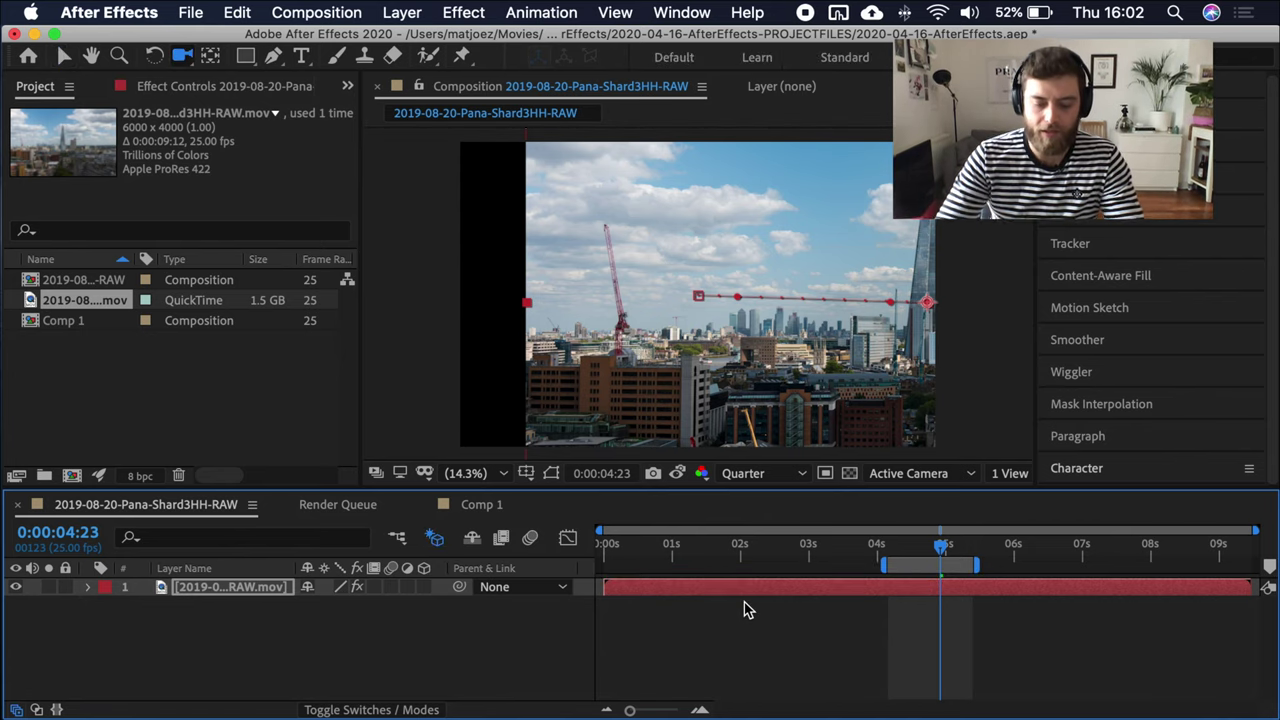
# Step: Expand the work area to the full composition and reset the layer's Position to centre
pyautogui.press('super+alt+b')
pyautogui.press('End')
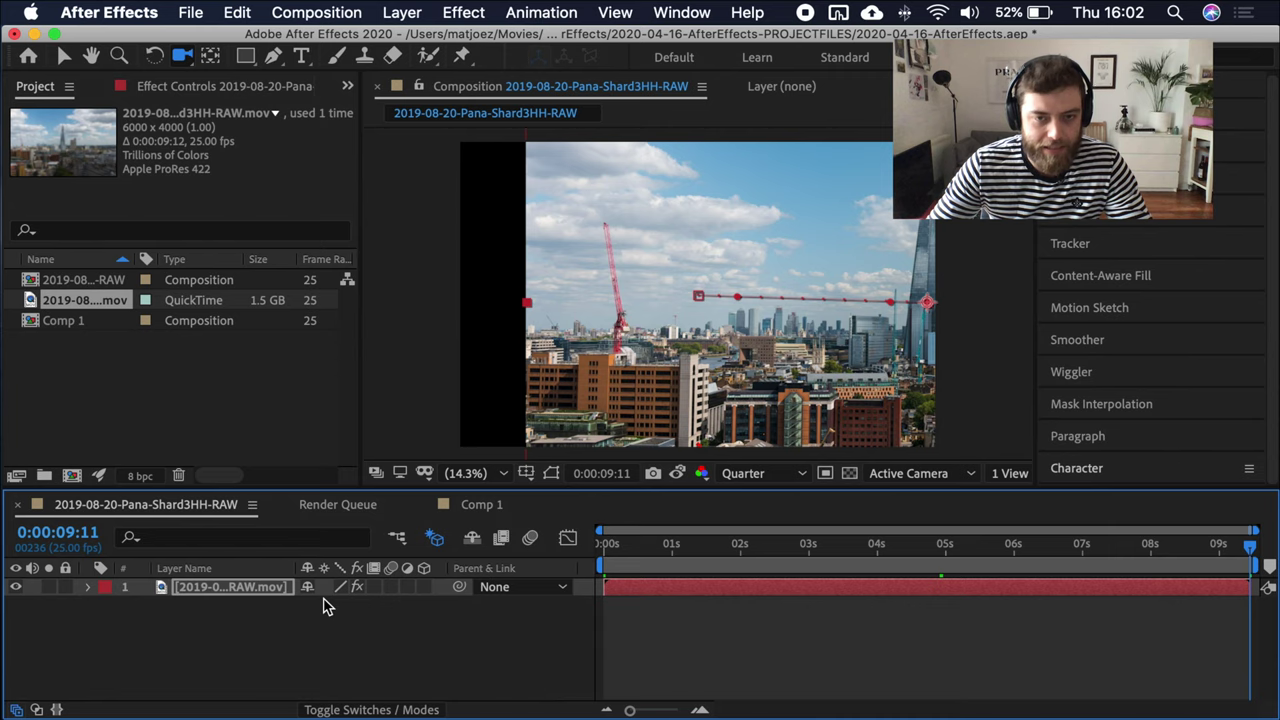
pyautogui.press('p')
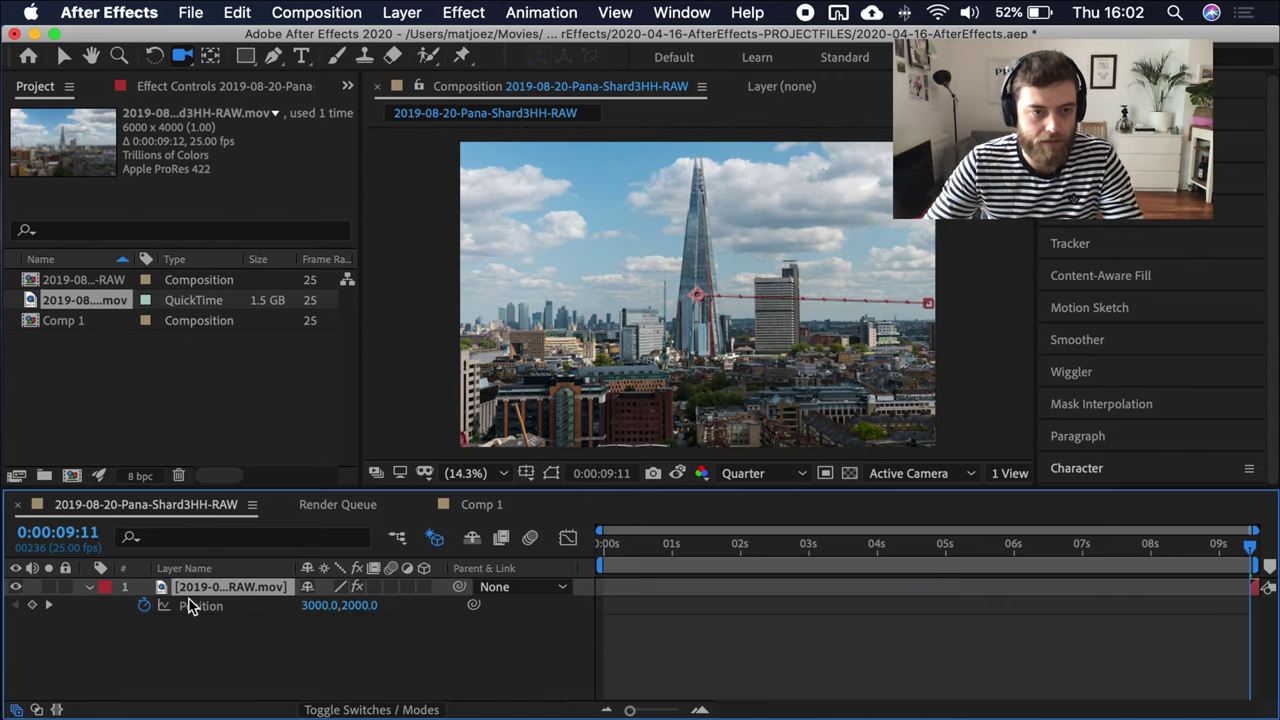
pyautogui.rightClick(195, 606)
pyautogui.click(286, 668)
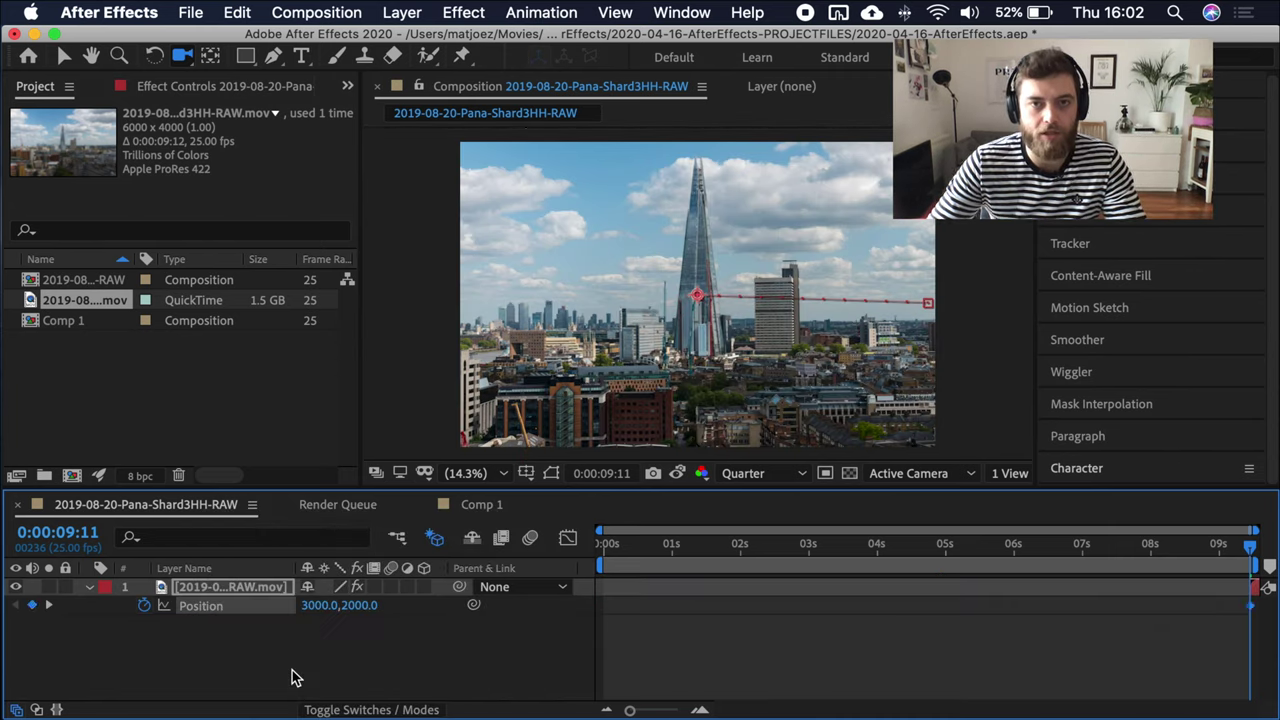
pyautogui.press('Home')
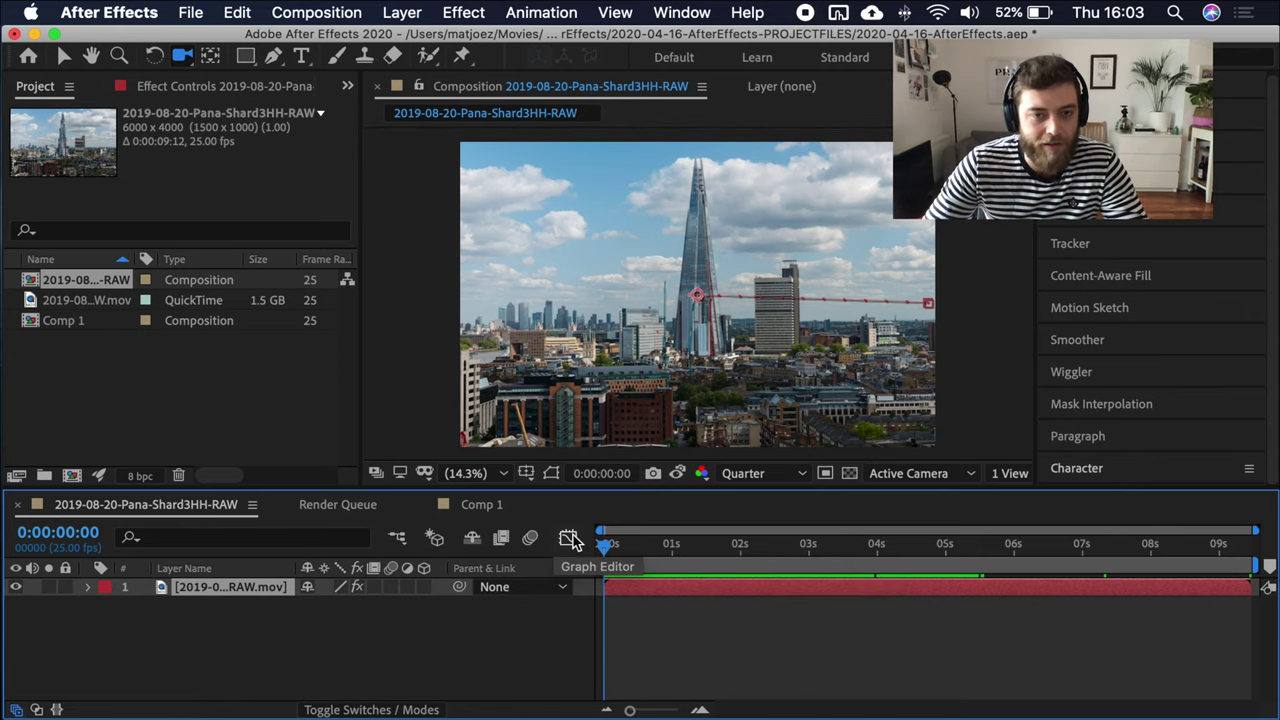
# Step: Enable Time Remapping on the clip and drag its two keyframes closer together
pyautogui.click(640, 555)
pyautogui.moveTo(640, 555); pyautogui.dragTo(694, 552)
pyautogui.click(565, 538)
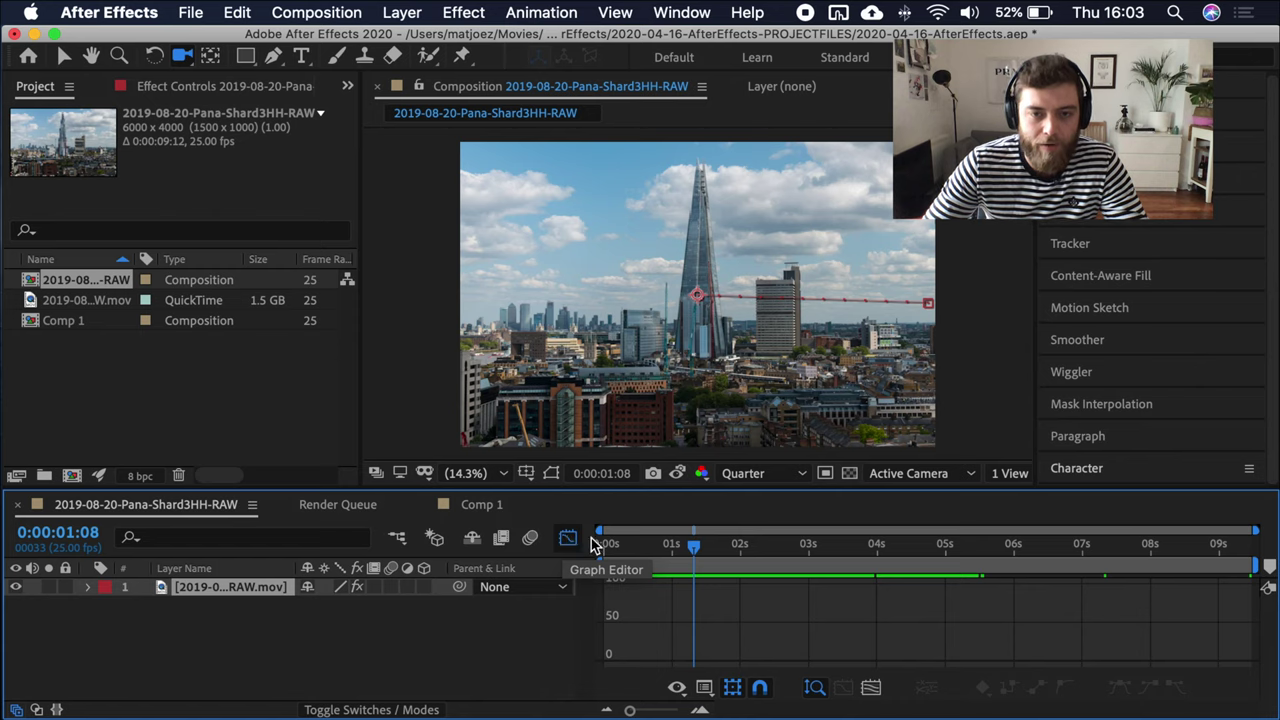
pyautogui.click(560, 538)
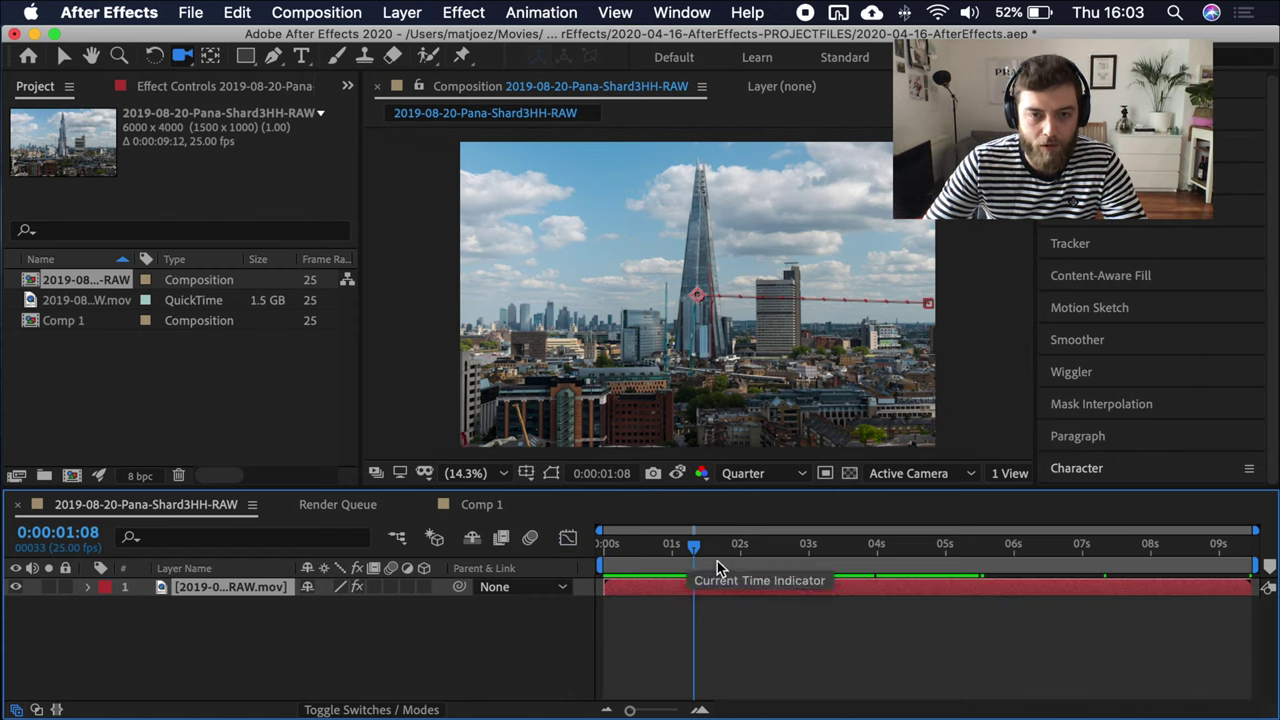
pyautogui.rightClick(749, 592)
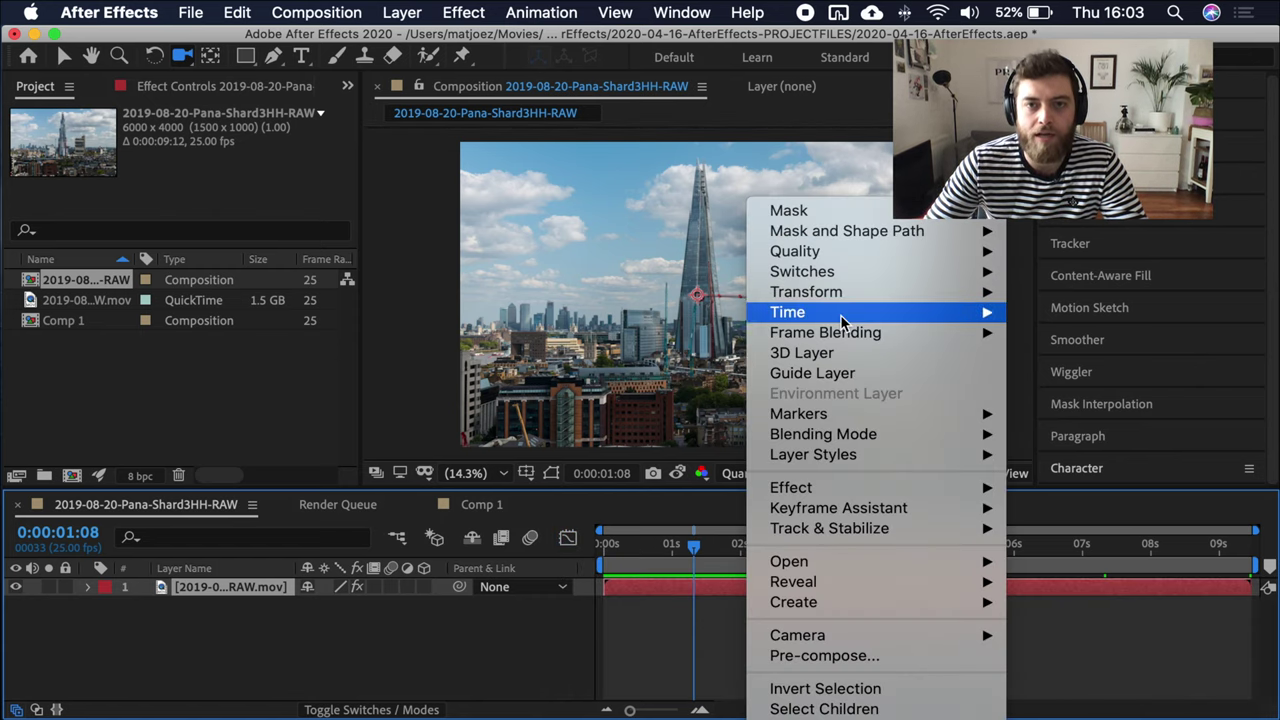
pyautogui.moveTo(841, 314)
pyautogui.click(608, 316)
pyautogui.moveTo(1253, 606); pyautogui.dragTo(814, 607)
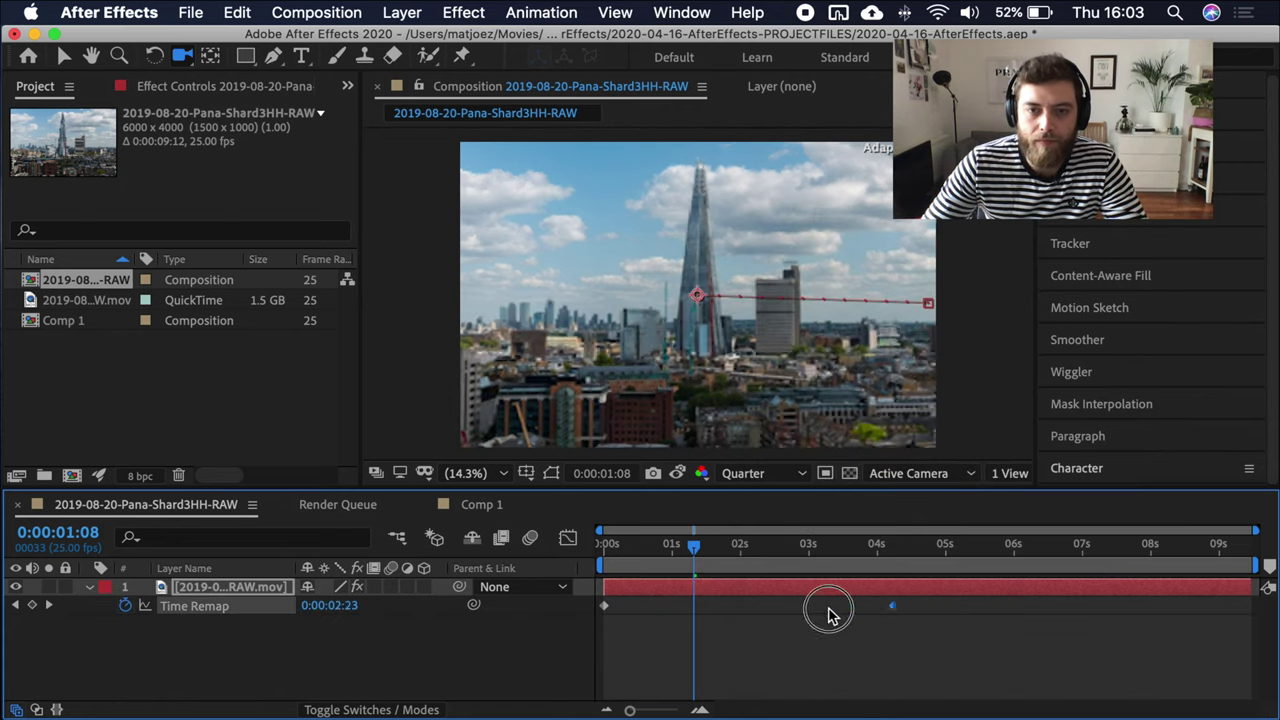
pyautogui.moveTo(604, 606); pyautogui.dragTo(714, 619)
pyautogui.moveTo(663, 546); pyautogui.dragTo(718, 556)
# Step: Apply Easy Ease to both Time Remap keyframes and lengthen their speed-curve handles
pyautogui.click(568, 539)
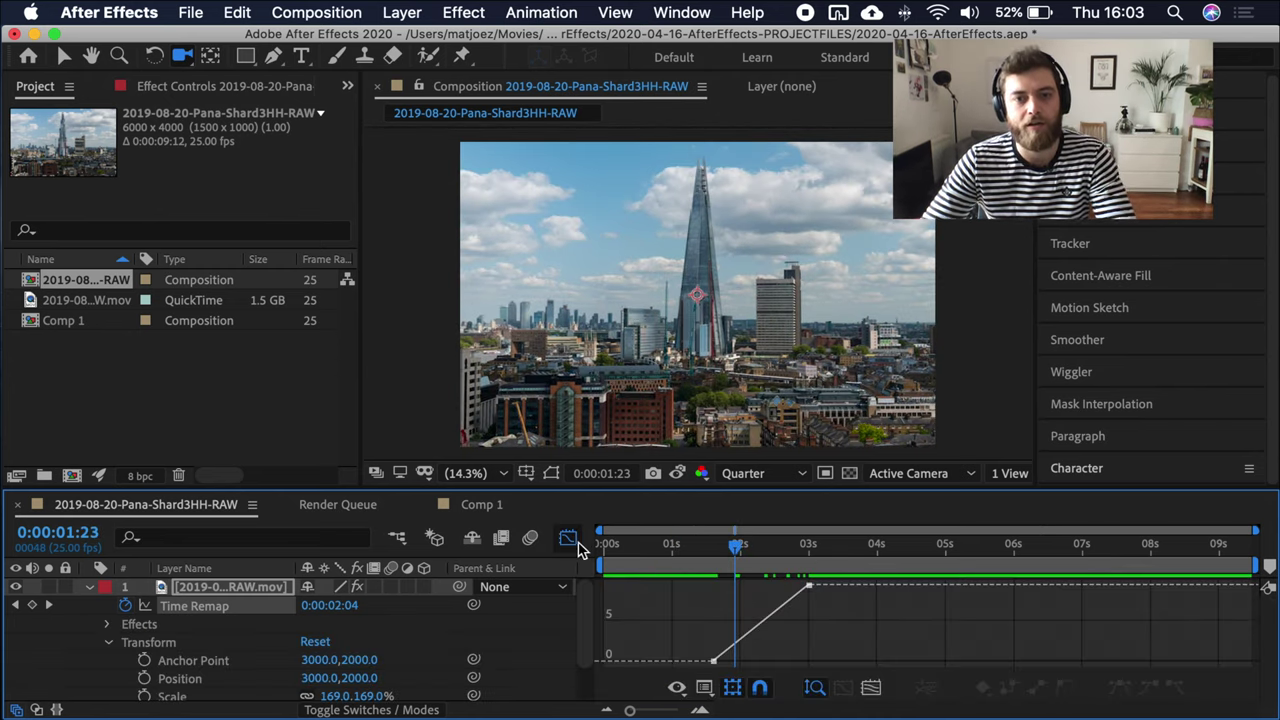
pyautogui.moveTo(678, 582); pyautogui.dragTo(880, 680)
pyautogui.rightClick(809, 586)
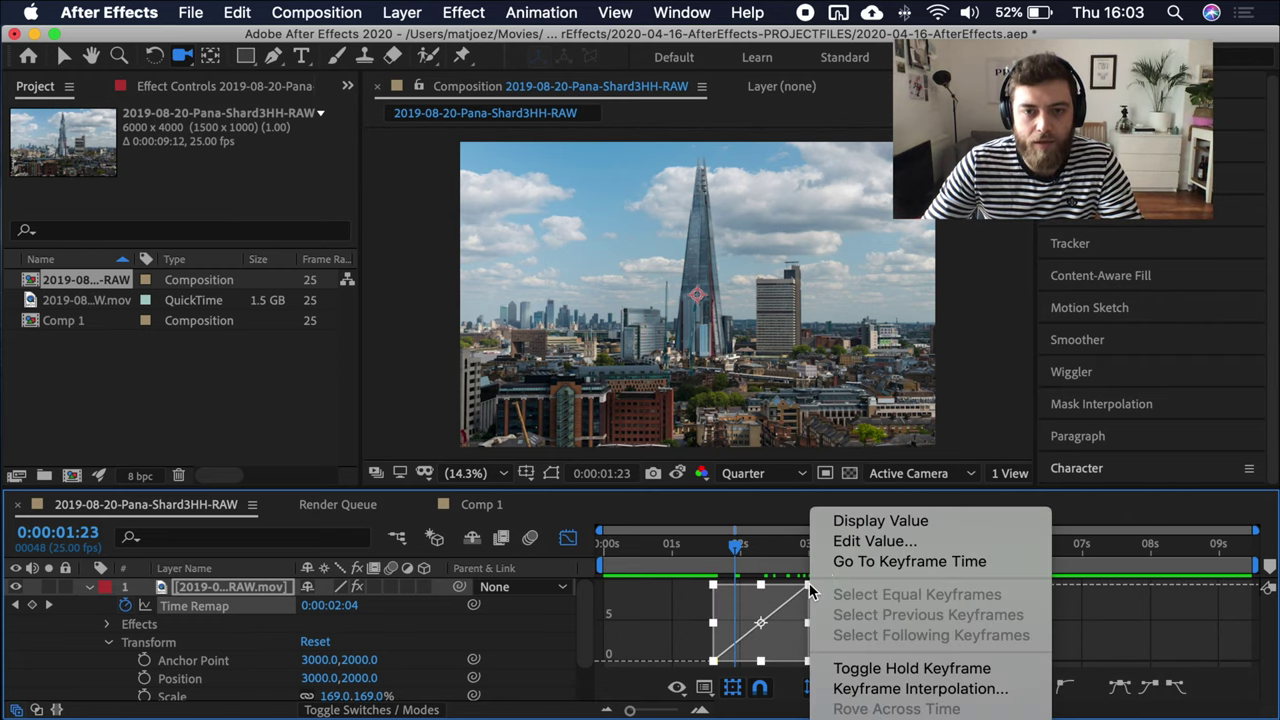
pyautogui.moveTo(880, 712)
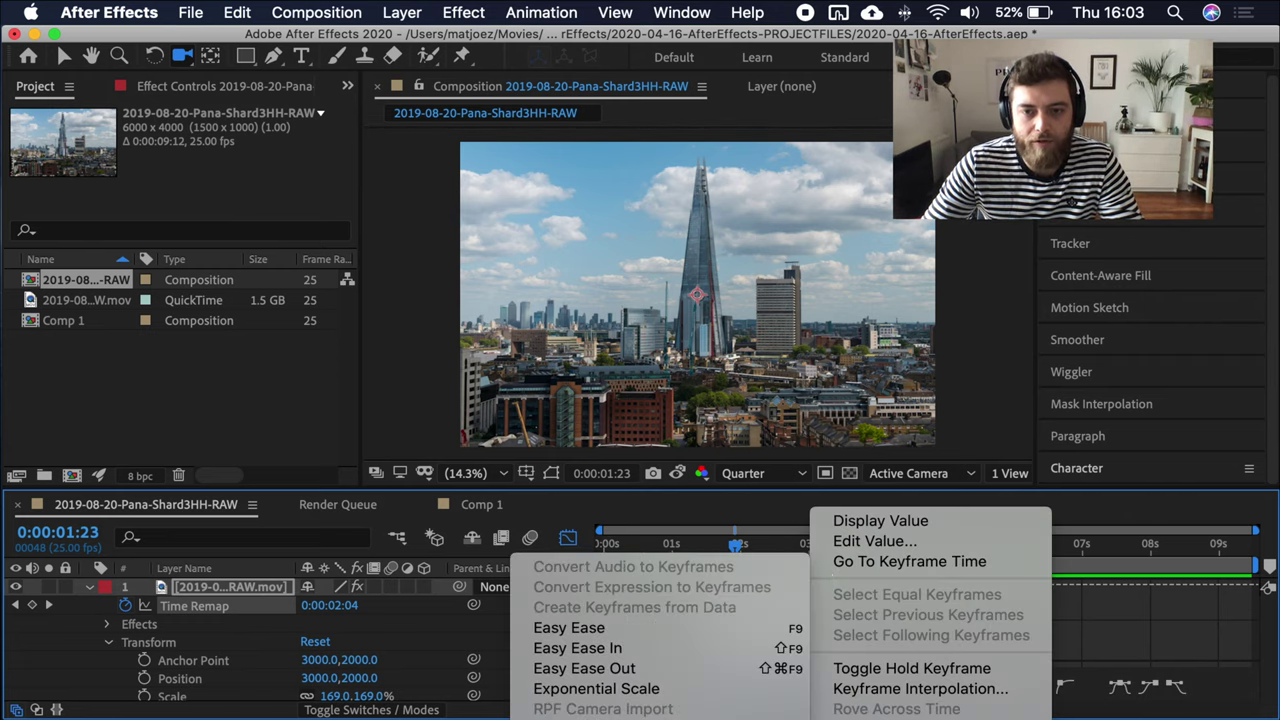
pyautogui.click(640, 626)
pyautogui.press('pageup')
pyautogui.press('pageup')
pyautogui.press('pageup')
pyautogui.press('pageup')
pyautogui.moveTo(743, 661); pyautogui.dragTo(773, 661)
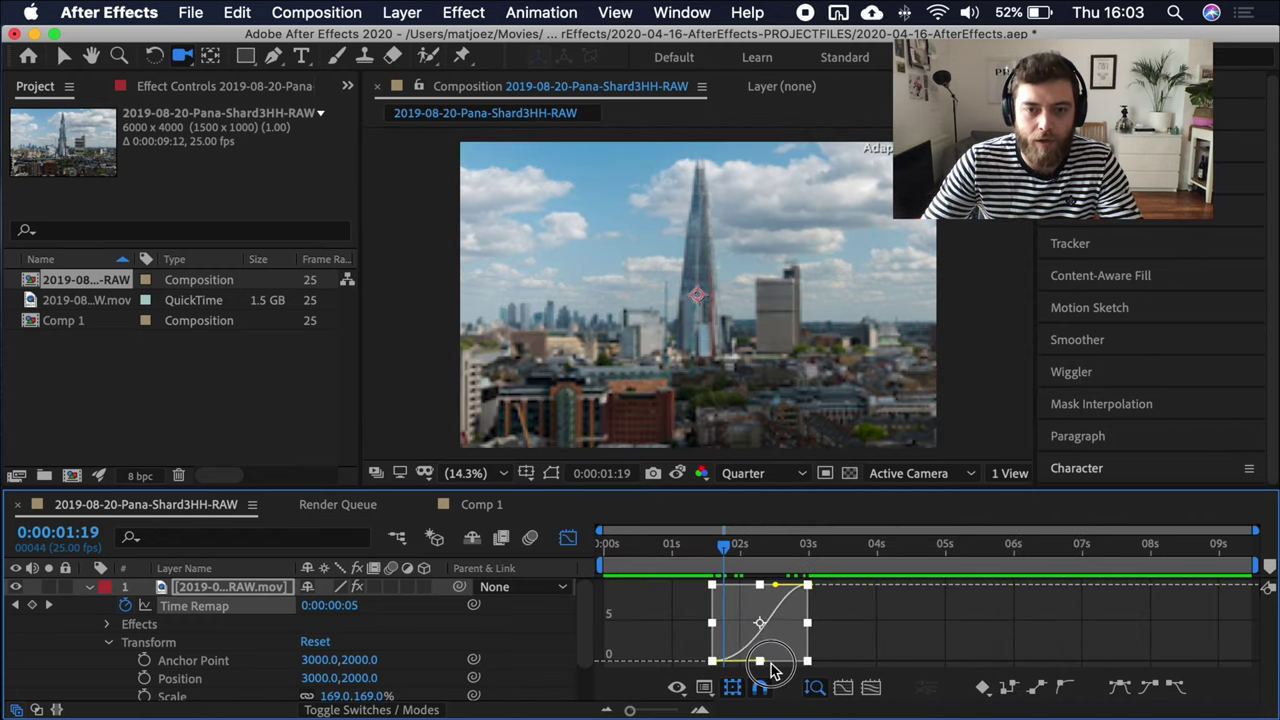
pyautogui.moveTo(775, 584); pyautogui.dragTo(752, 584)
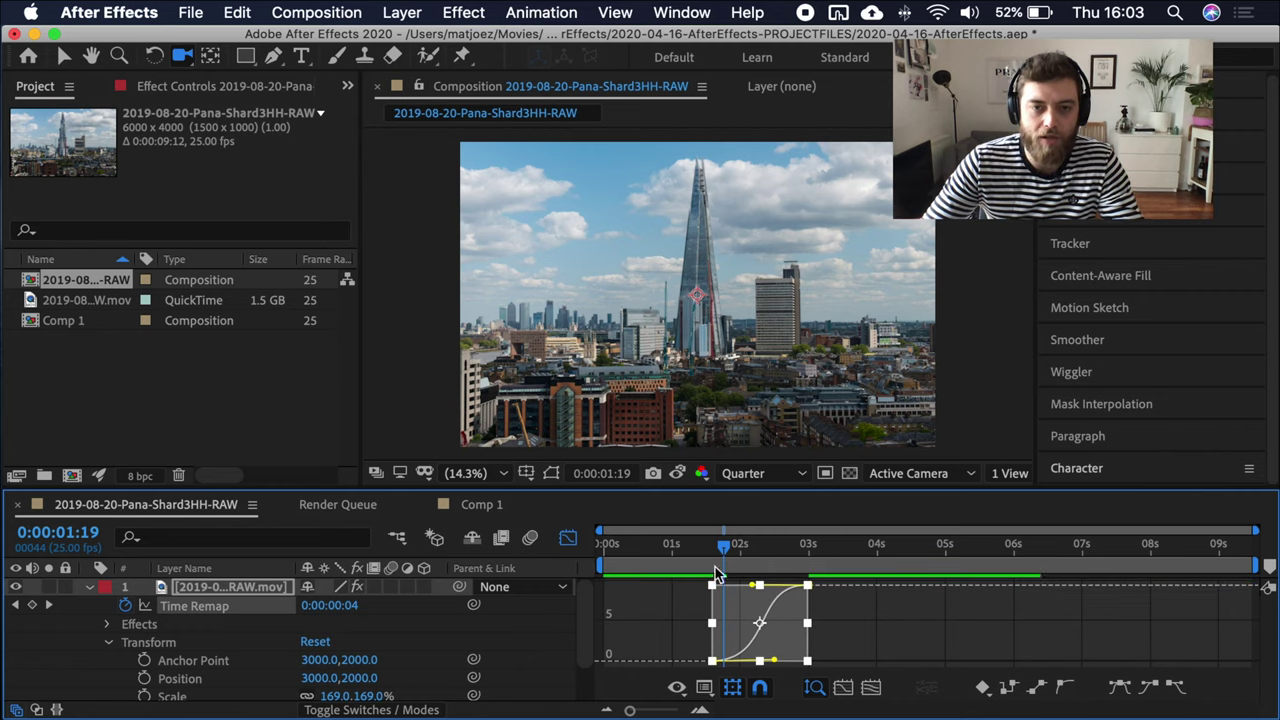
# Step: Set the work area from 1:04 to 3:08 around the remapped move
pyautogui.click(681, 545)
pyautogui.press('b')
pyautogui.click(831, 550)
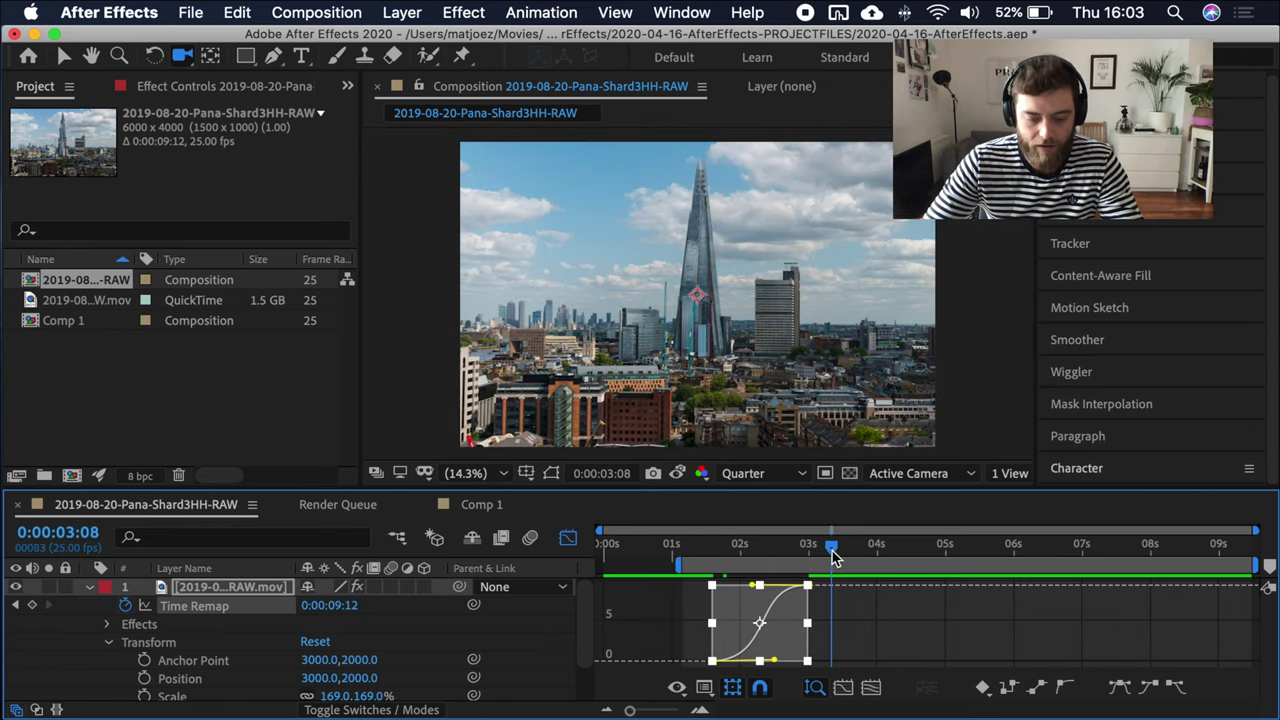
pyautogui.press('n')
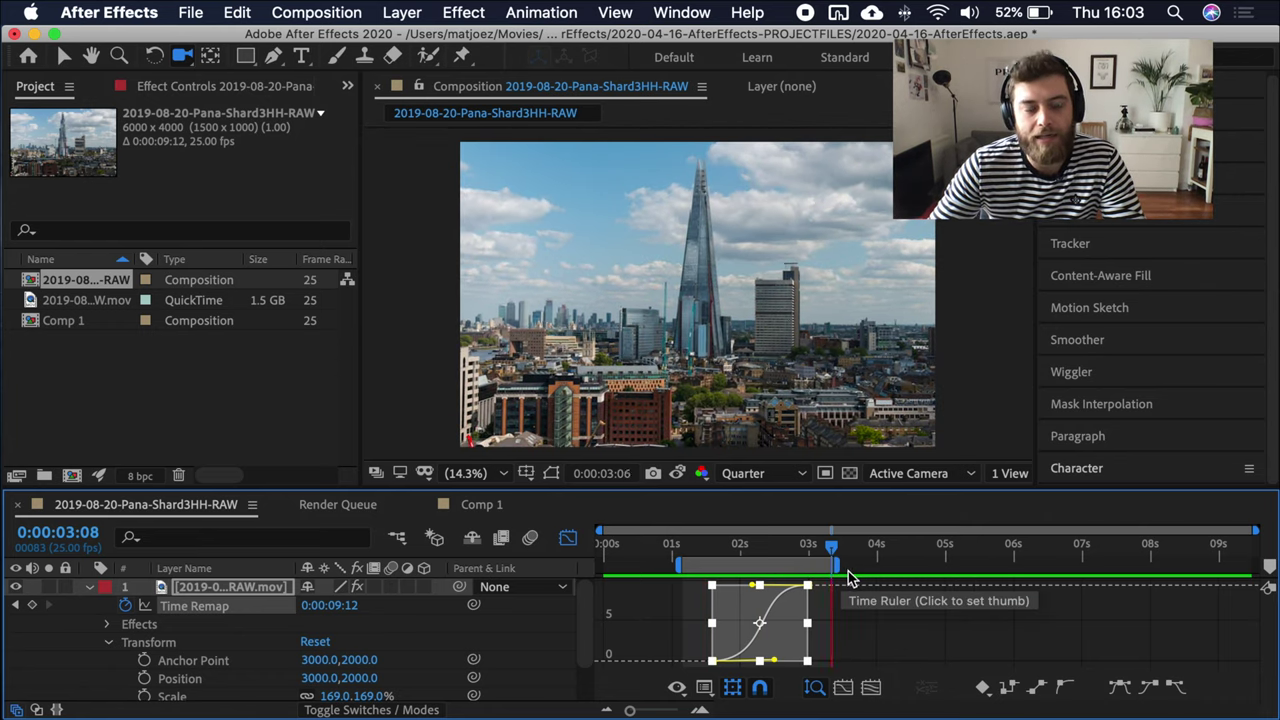
pyautogui.press('space')
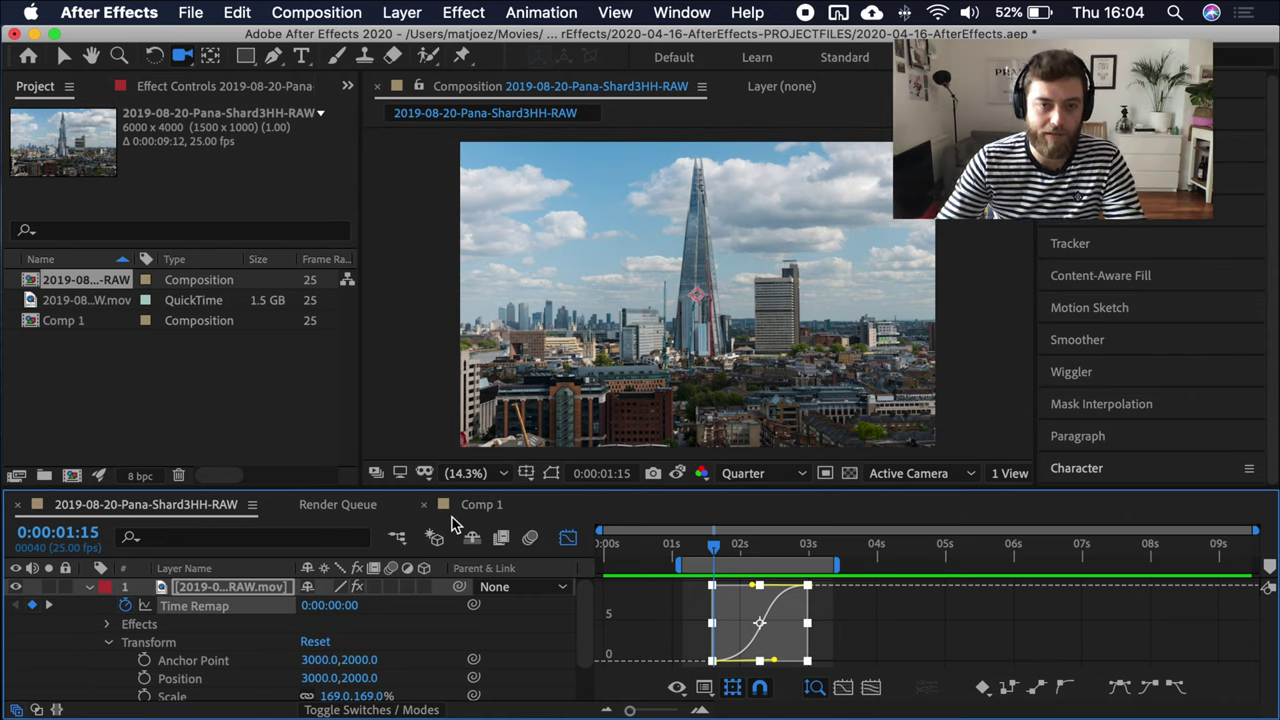
# Step: Remove the remapped layer and Comp 1, then add the .mov footage to the RAW comp
pyautogui.click(567, 537)
pyautogui.click(90, 588)
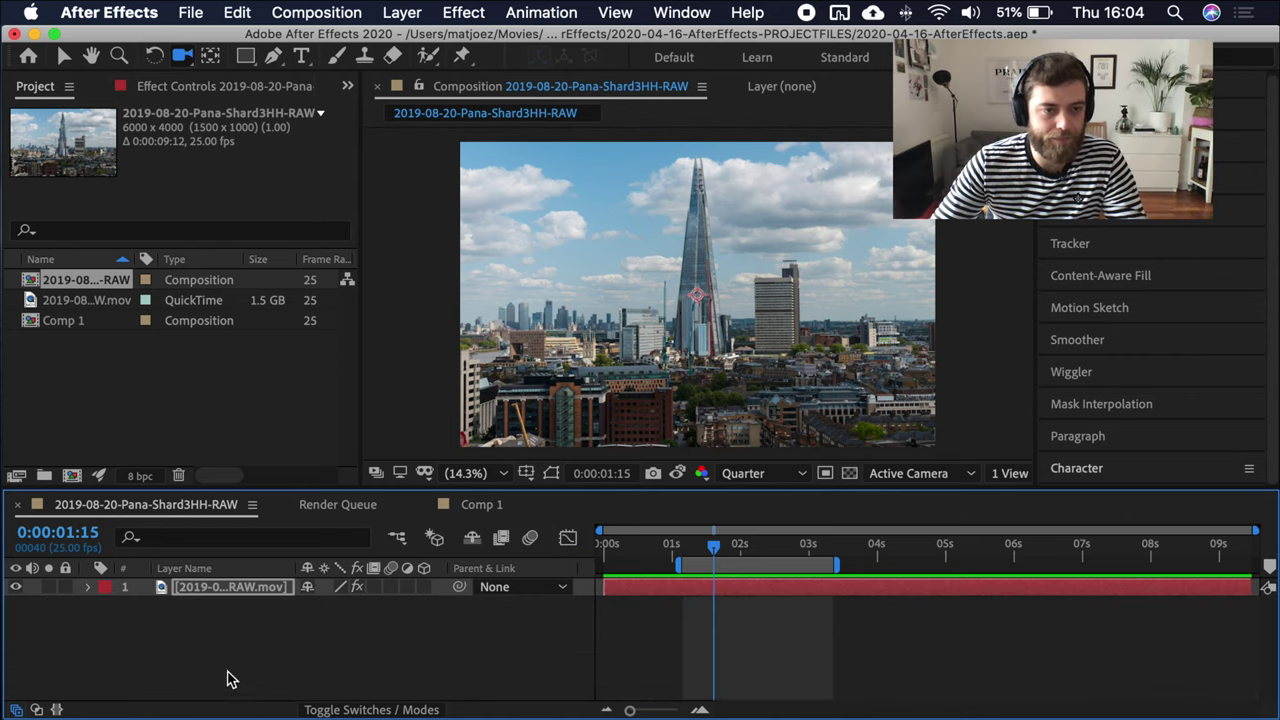
pyautogui.click(246, 660)
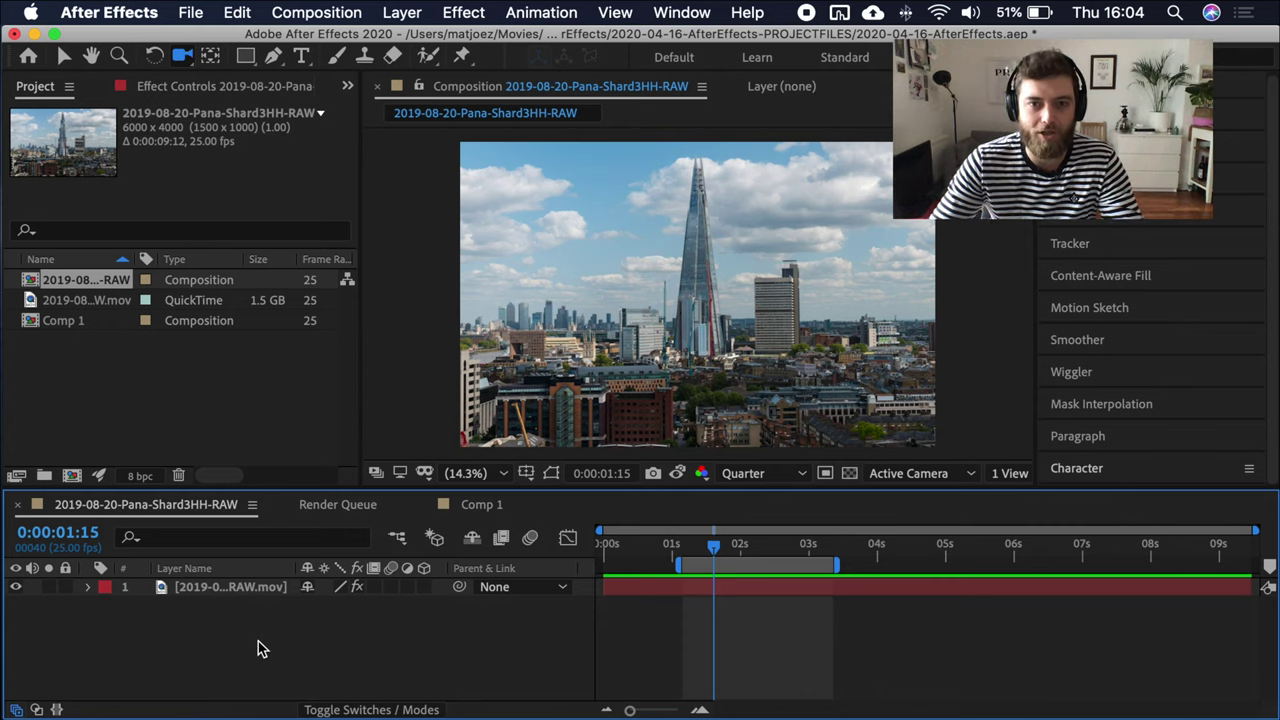
pyautogui.press('super+z')
pyautogui.press('super+z')
pyautogui.press('super+z')
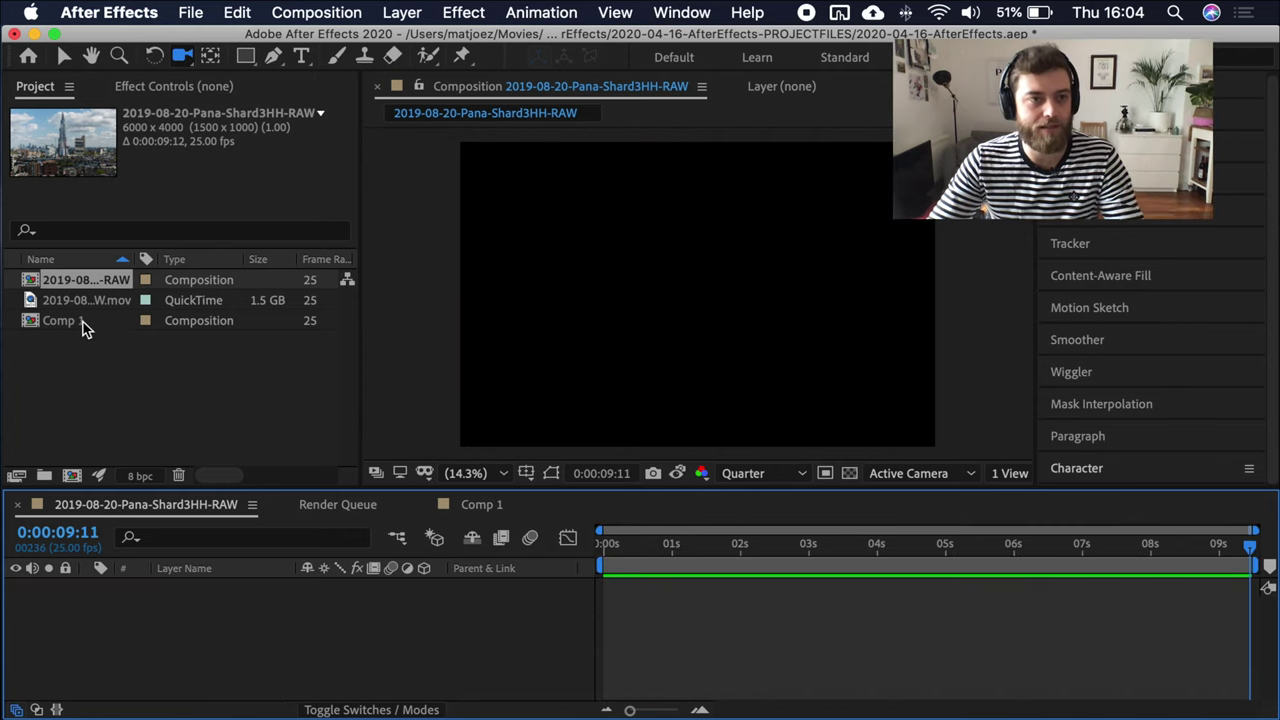
pyautogui.click(70, 320)
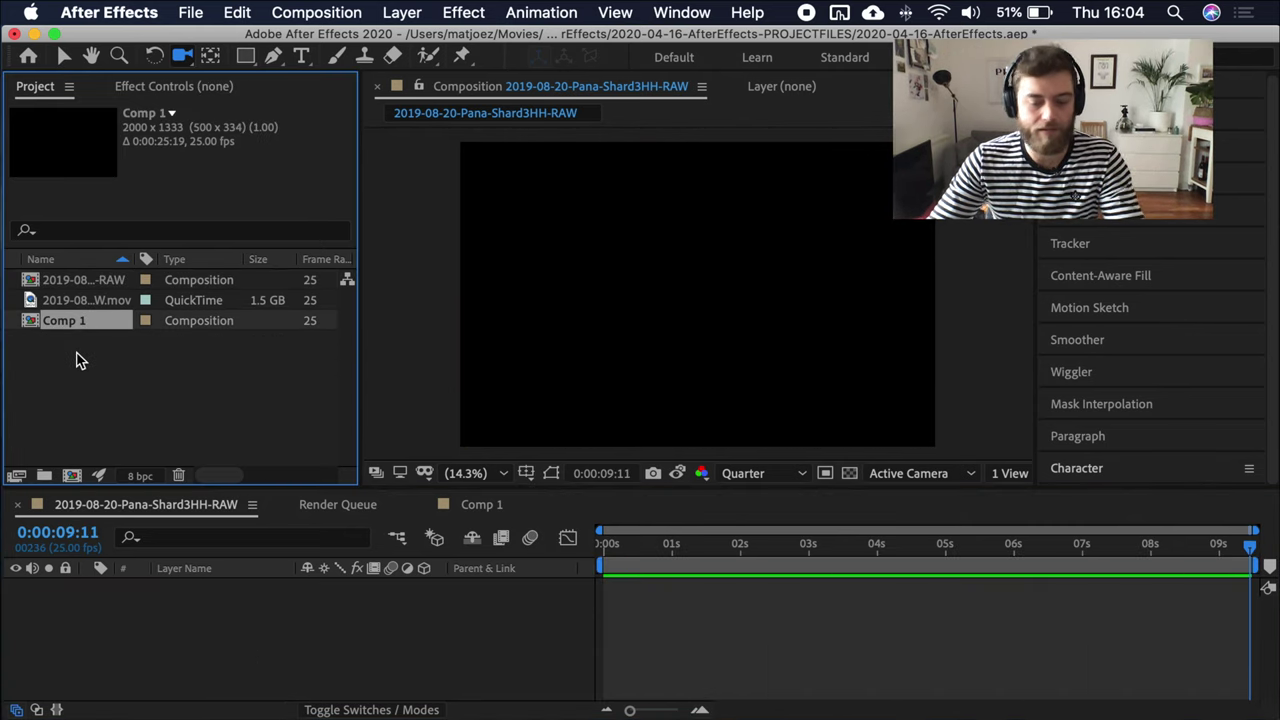
pyautogui.press('Delete')
pyautogui.moveTo(80, 300); pyautogui.dragTo(85, 285)
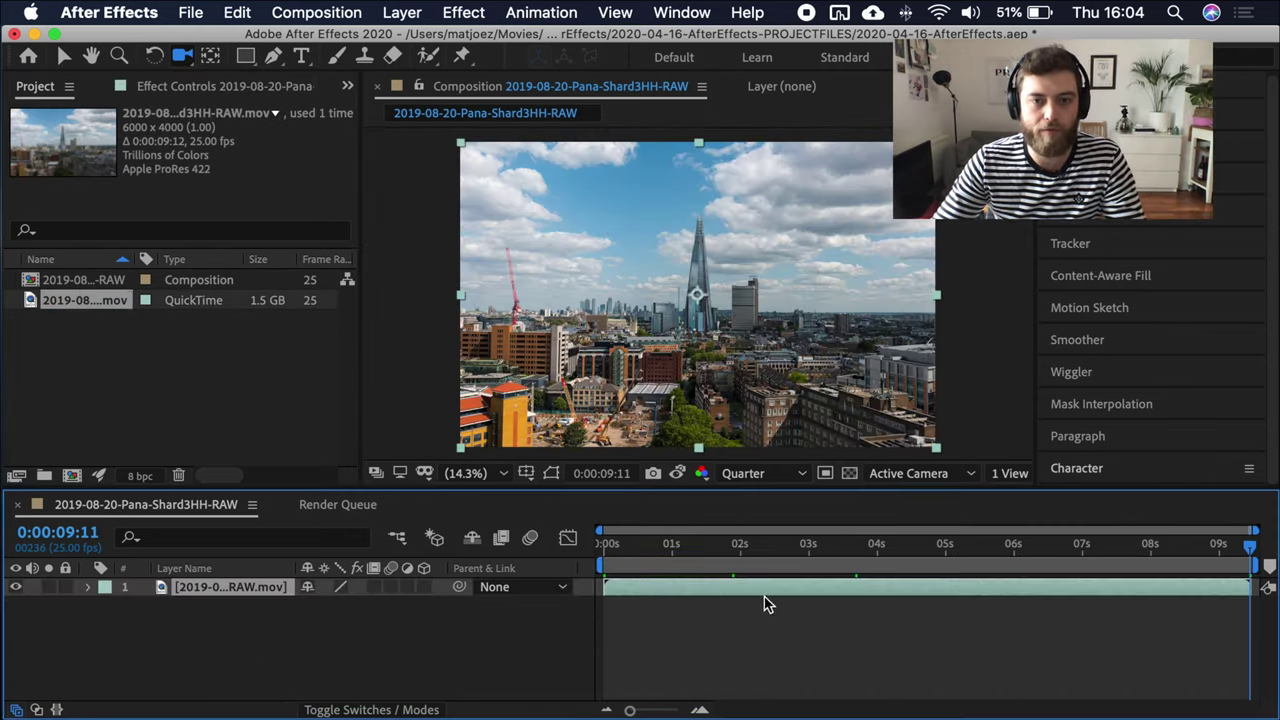
pyautogui.moveTo(663, 546); pyautogui.dragTo(845, 551)
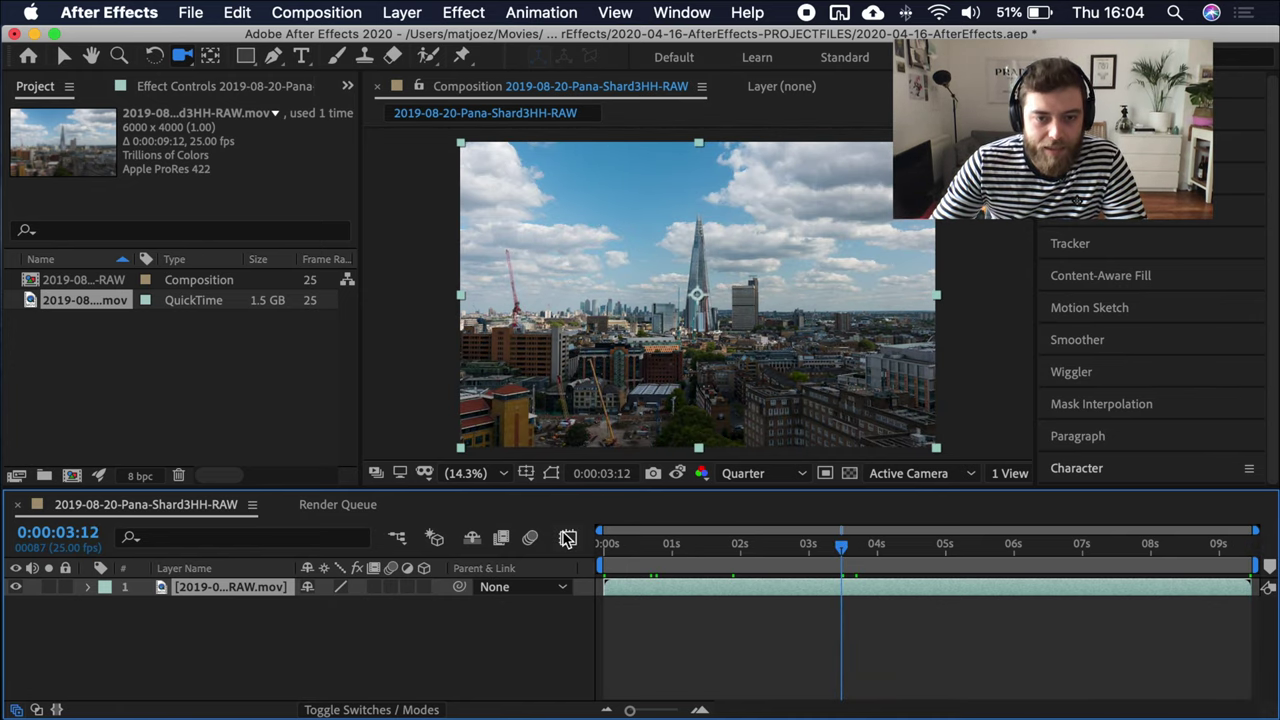
pyautogui.moveTo(631, 712)
pyautogui.mouseDown()
pyautogui.moveTo(679, 710)
pyautogui.moveTo(643, 714)
pyautogui.mouseUp()
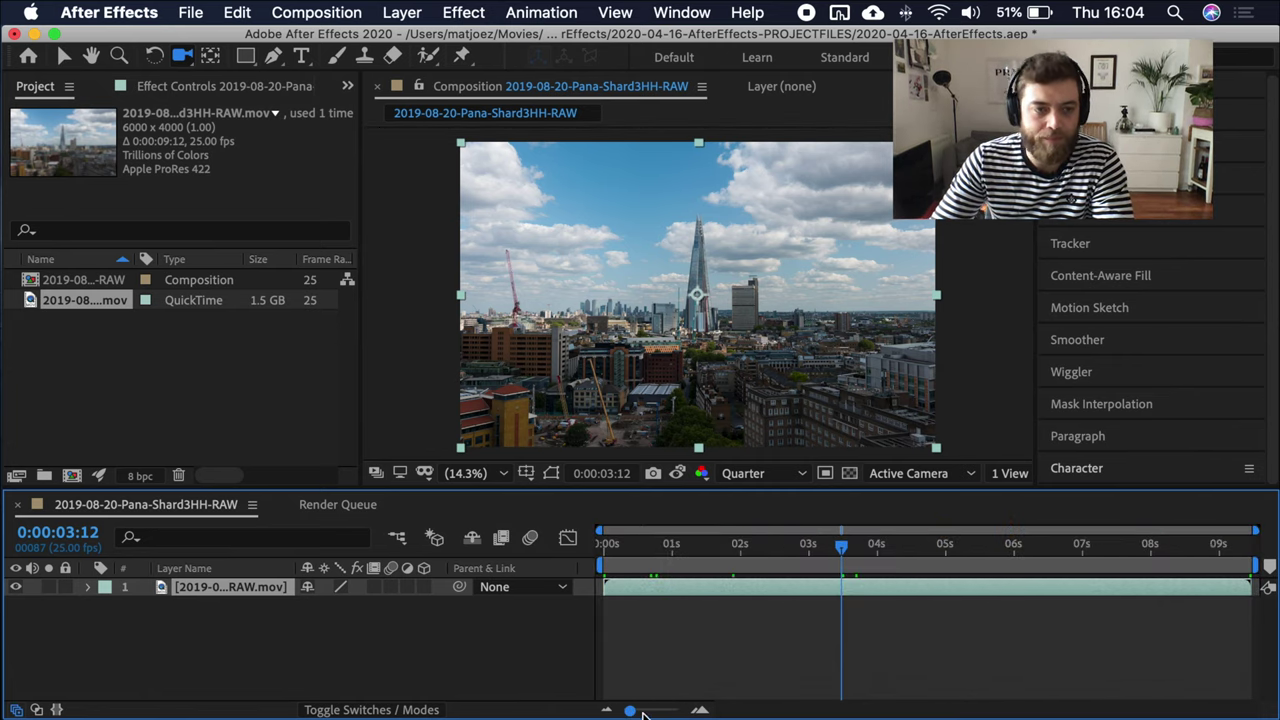
pyautogui.click(16, 710)
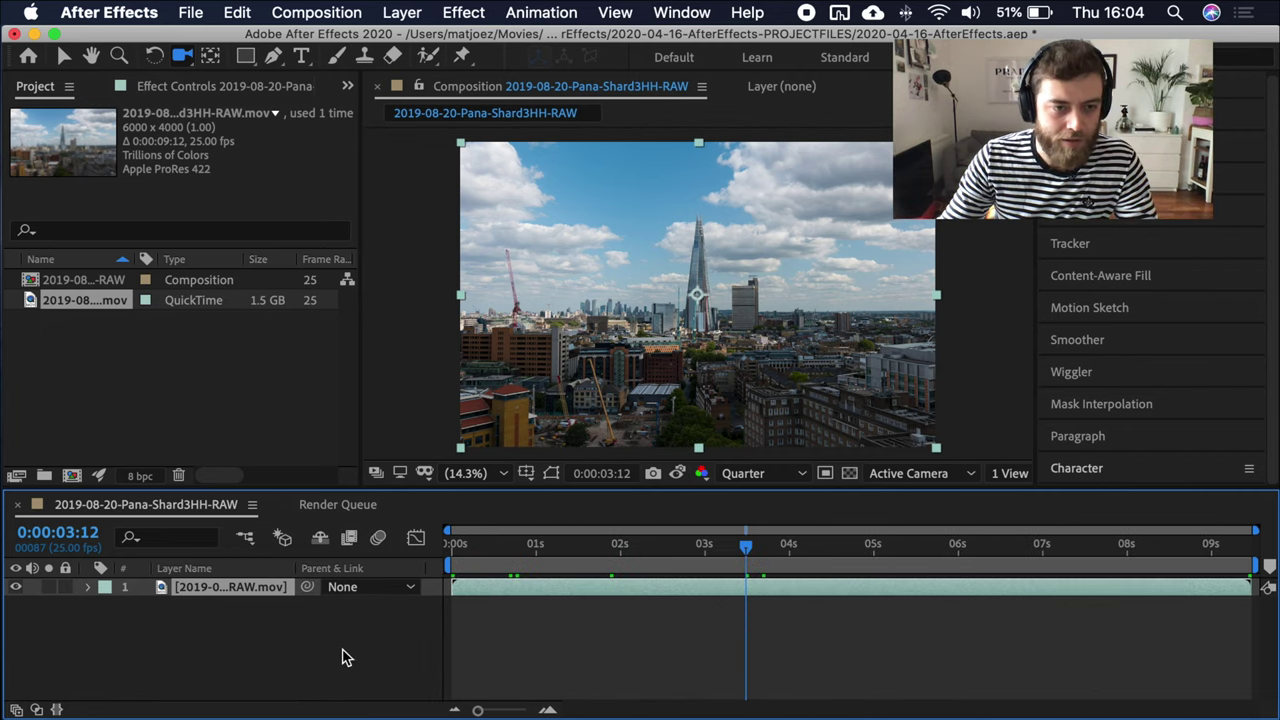
pyautogui.click(16, 710)
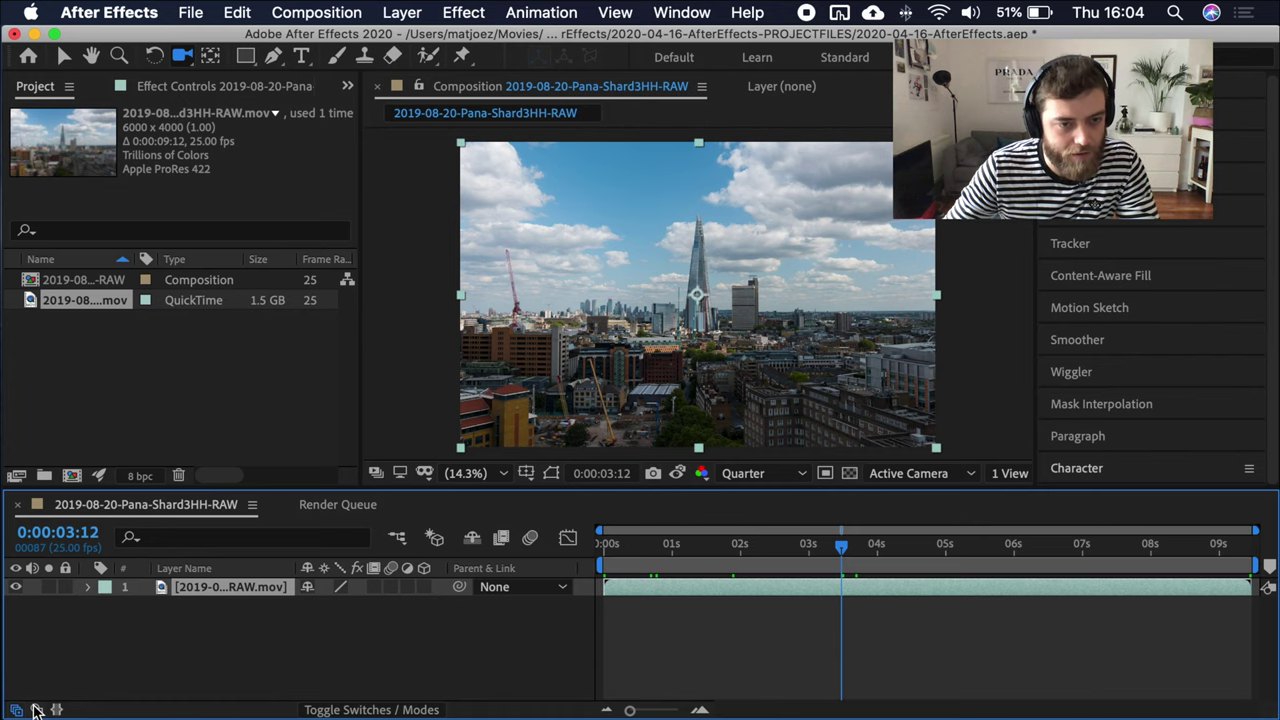
pyautogui.click(35, 710)
pyautogui.doubleClick(35, 710)
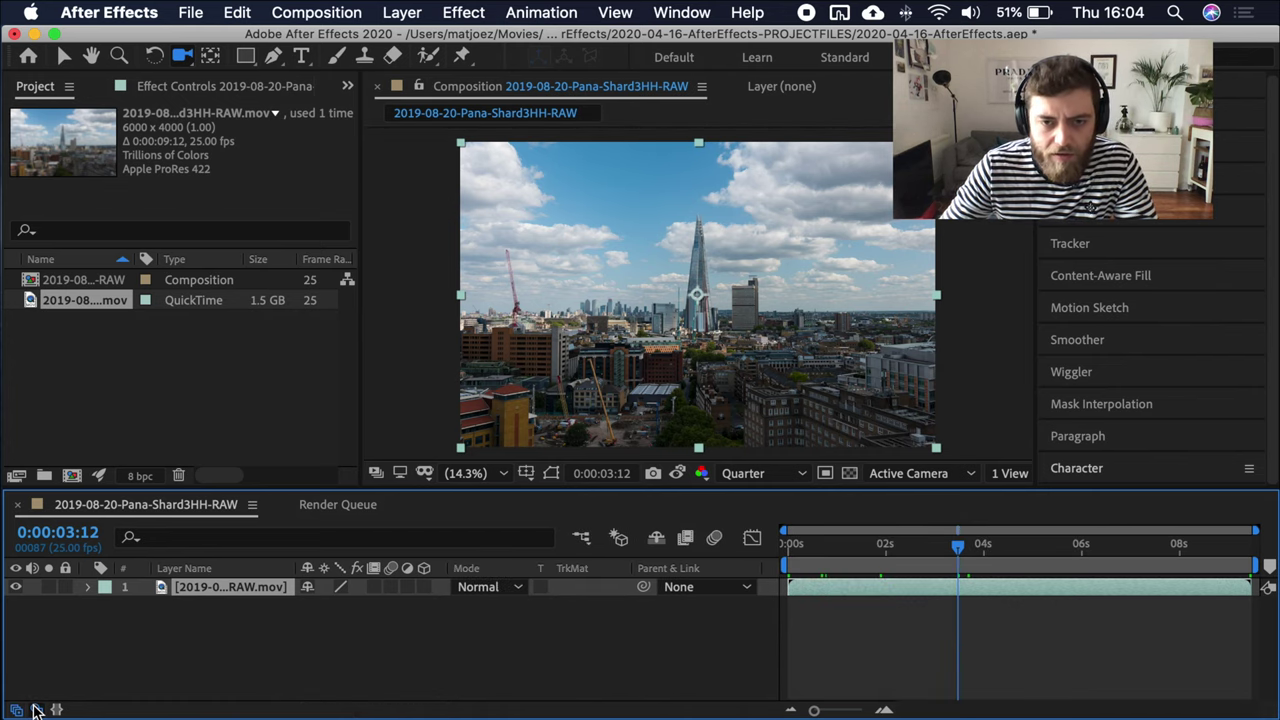
pyautogui.click(35, 710)
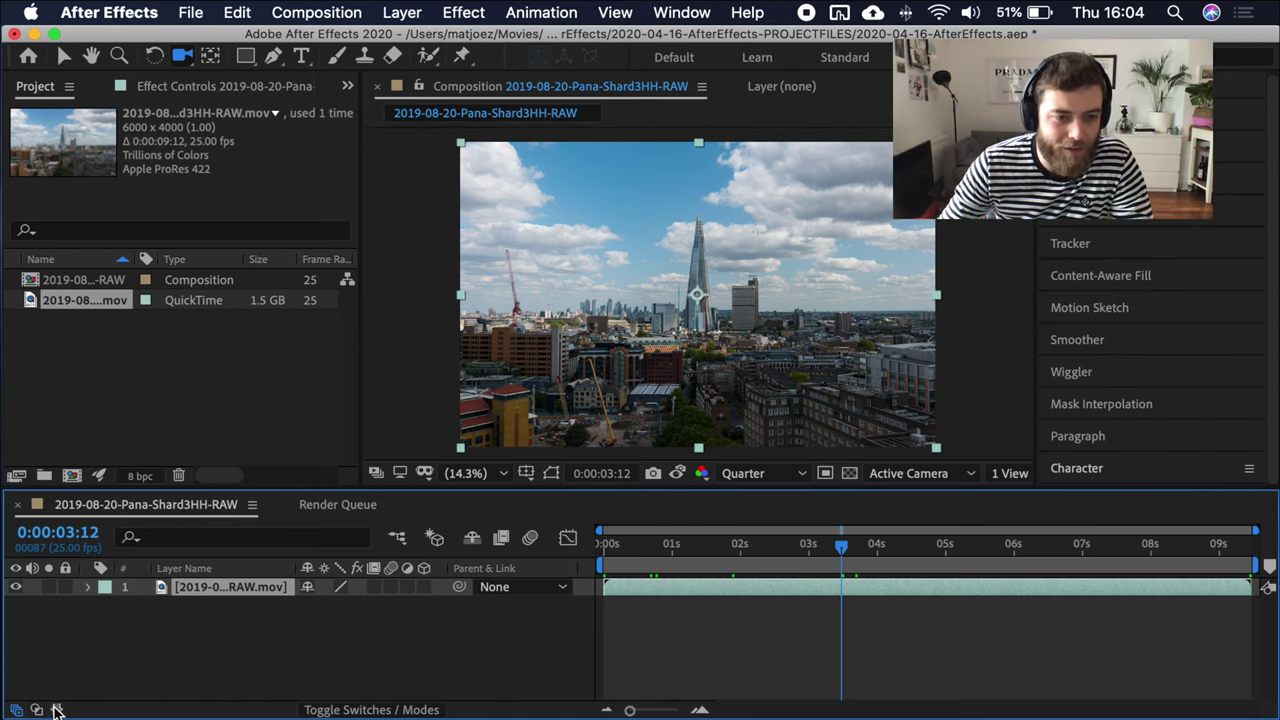
pyautogui.click(57, 710)
pyautogui.click(57, 710)
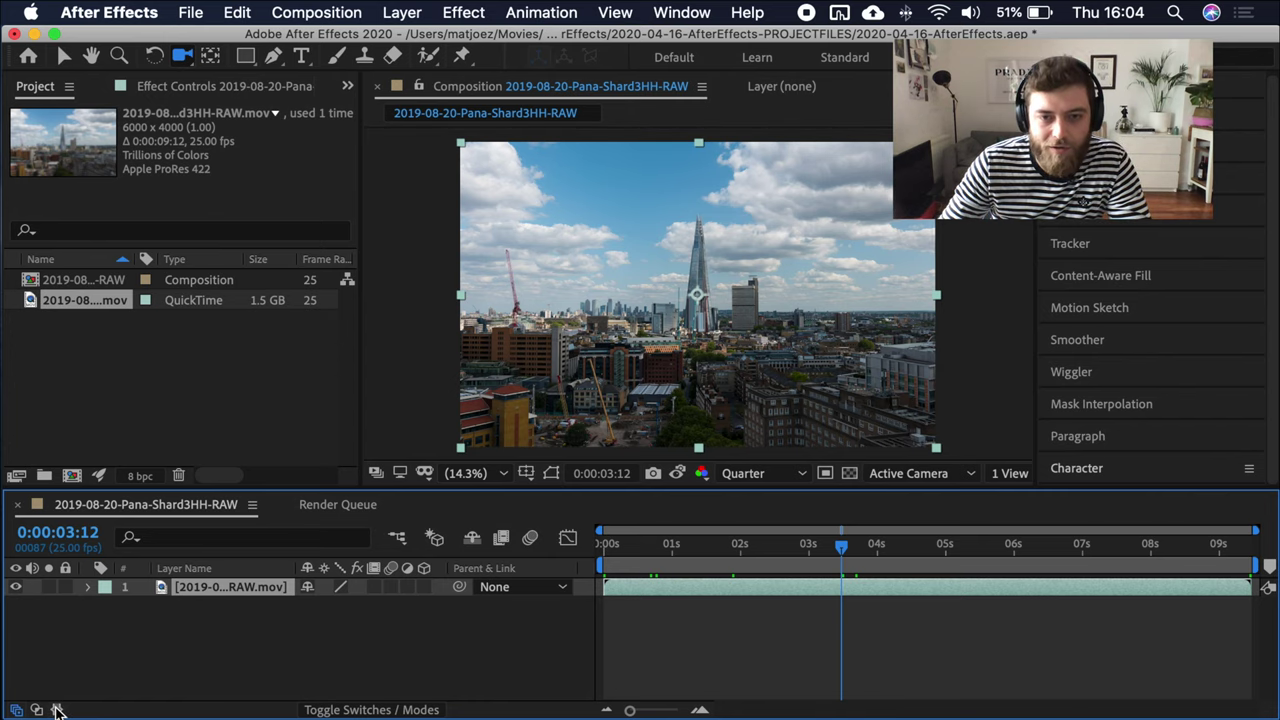
pyautogui.click(57, 710)
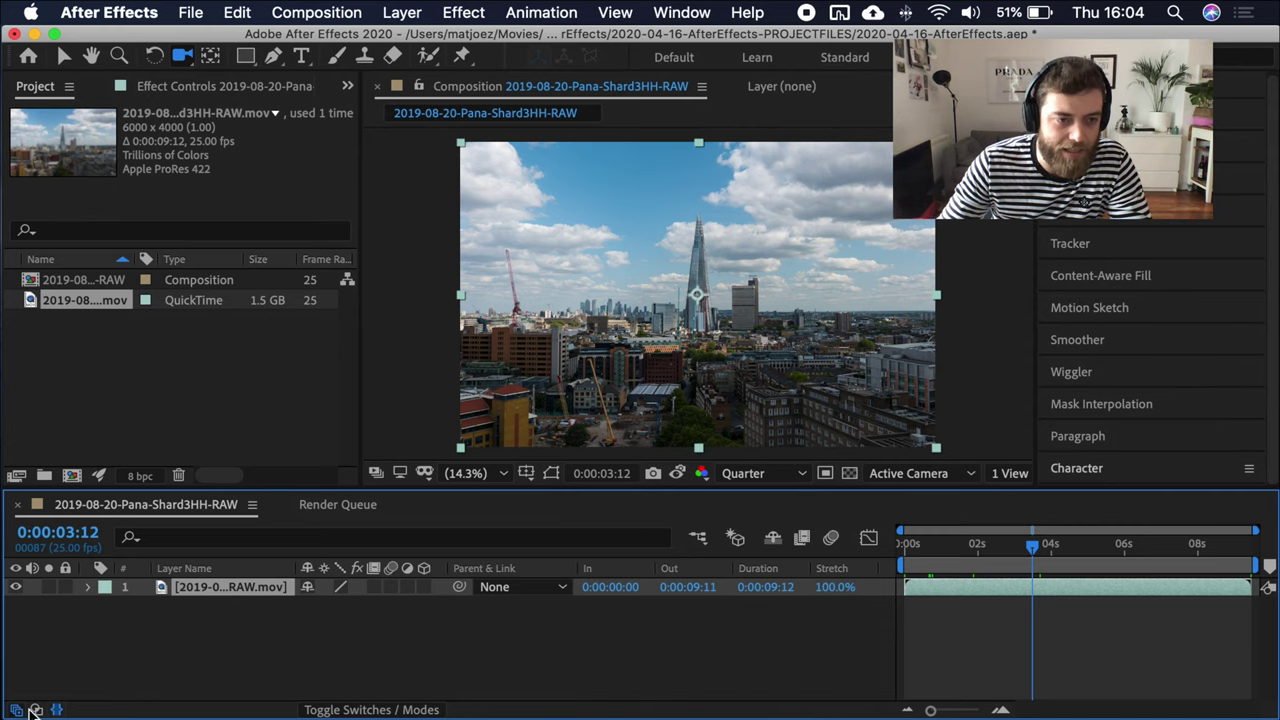
pyautogui.click(57, 710)
pyautogui.click(358, 709)
pyautogui.click(366, 709)
pyautogui.click(375, 710)
pyautogui.click(378, 710)
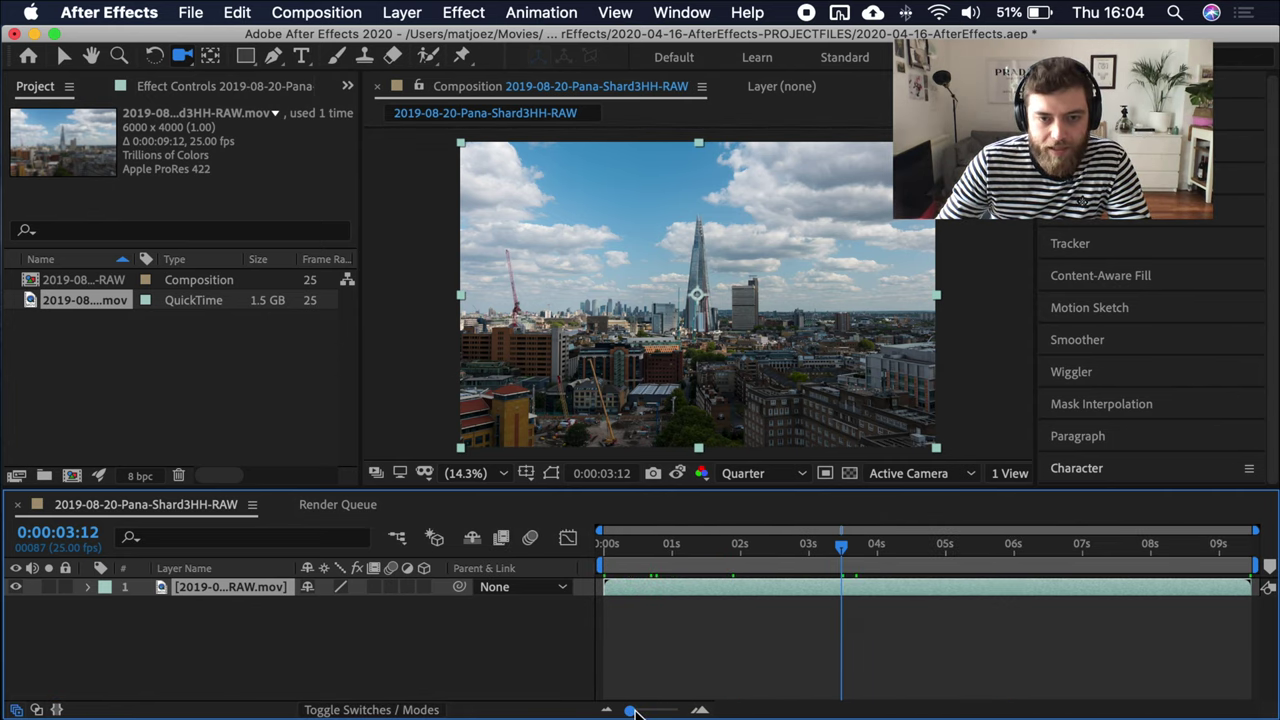
pyautogui.moveTo(629, 710)
pyautogui.mouseDown()
pyautogui.moveTo(652, 710)
pyautogui.moveTo(629, 710)
pyautogui.mouseUp()
pyautogui.click(562, 587)
pyautogui.click(500, 582)
pyautogui.moveTo(459, 588); pyautogui.dragTo(445, 622)
# Step: Add a Null Object layer and duplicate the footage layer
pyautogui.rightClick(209, 631)
pyautogui.moveTo(280, 537)
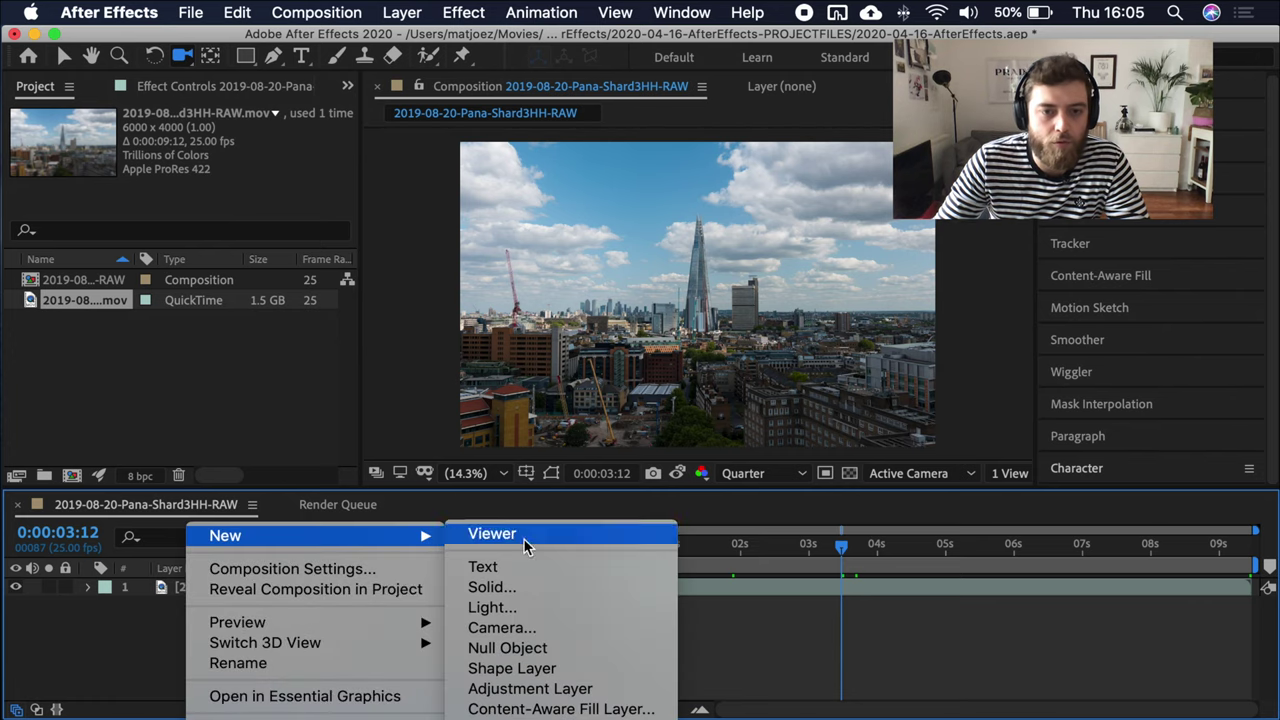
pyautogui.click(583, 664)
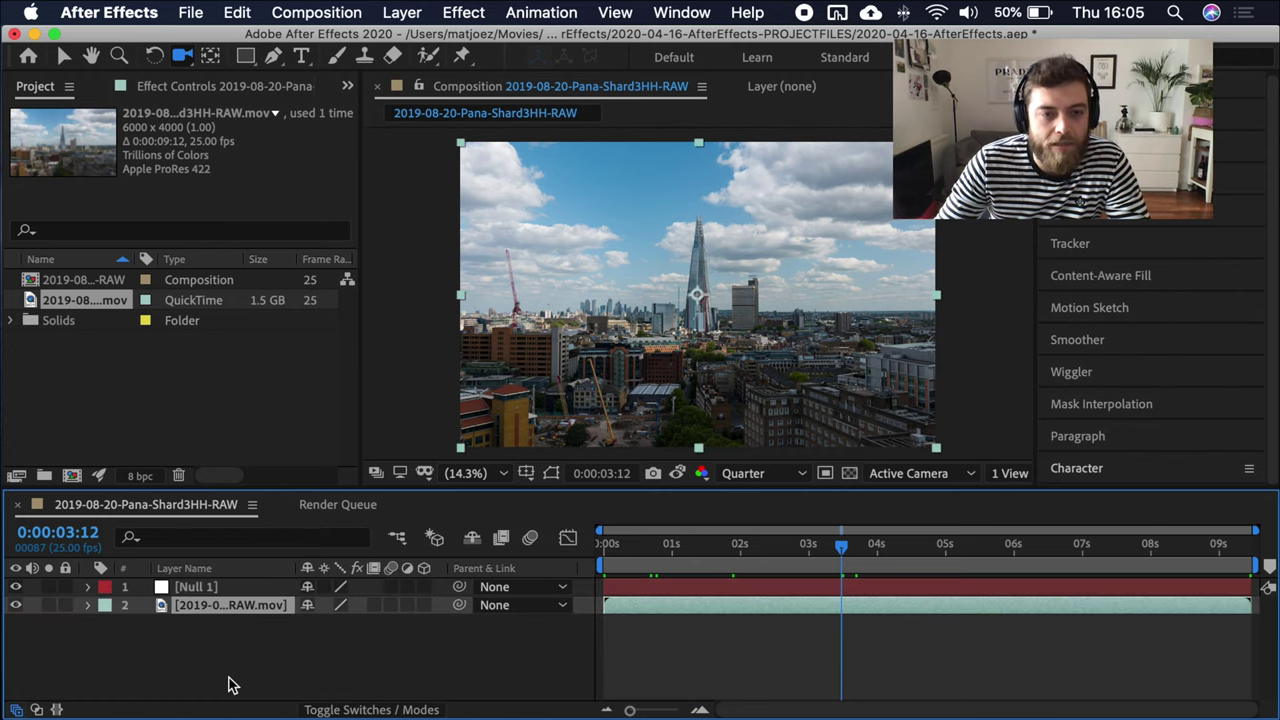
pyautogui.press('super+d')
pyautogui.press('super+d')
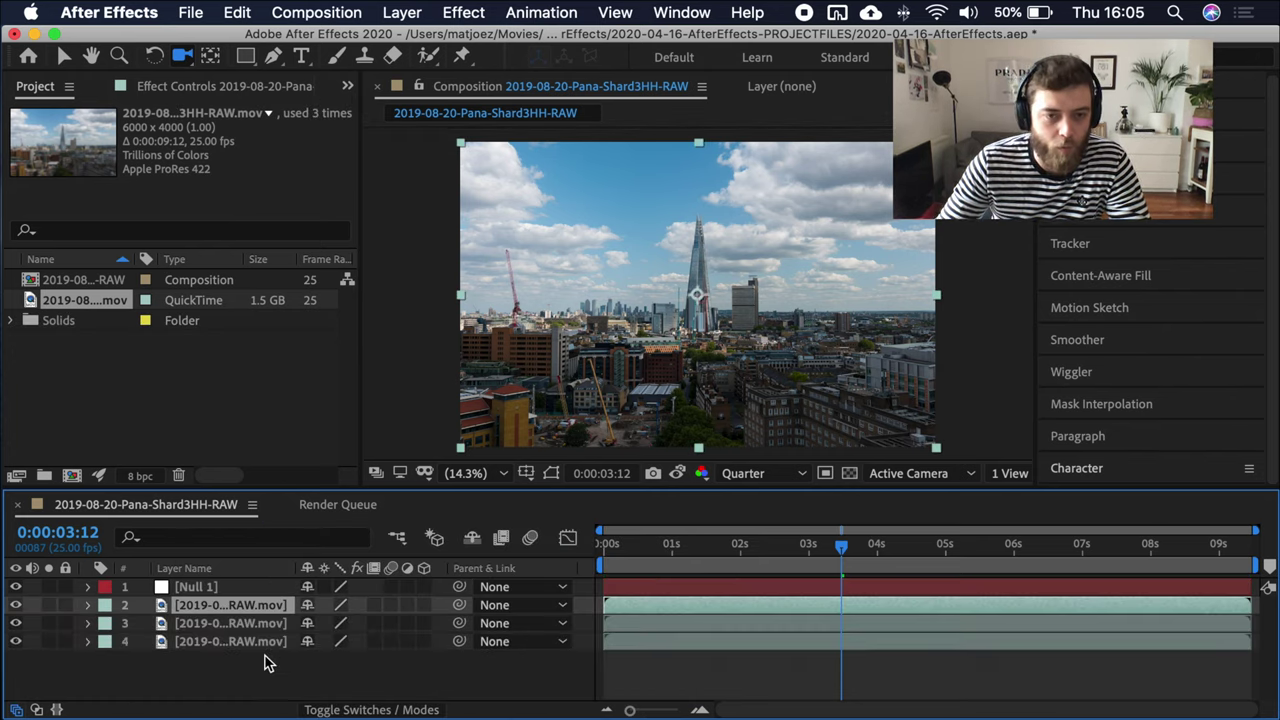
# Step: Keyframe Null 1's Position at 3:12 and 4:23, pushing X to 3882
pyautogui.click(211, 588)
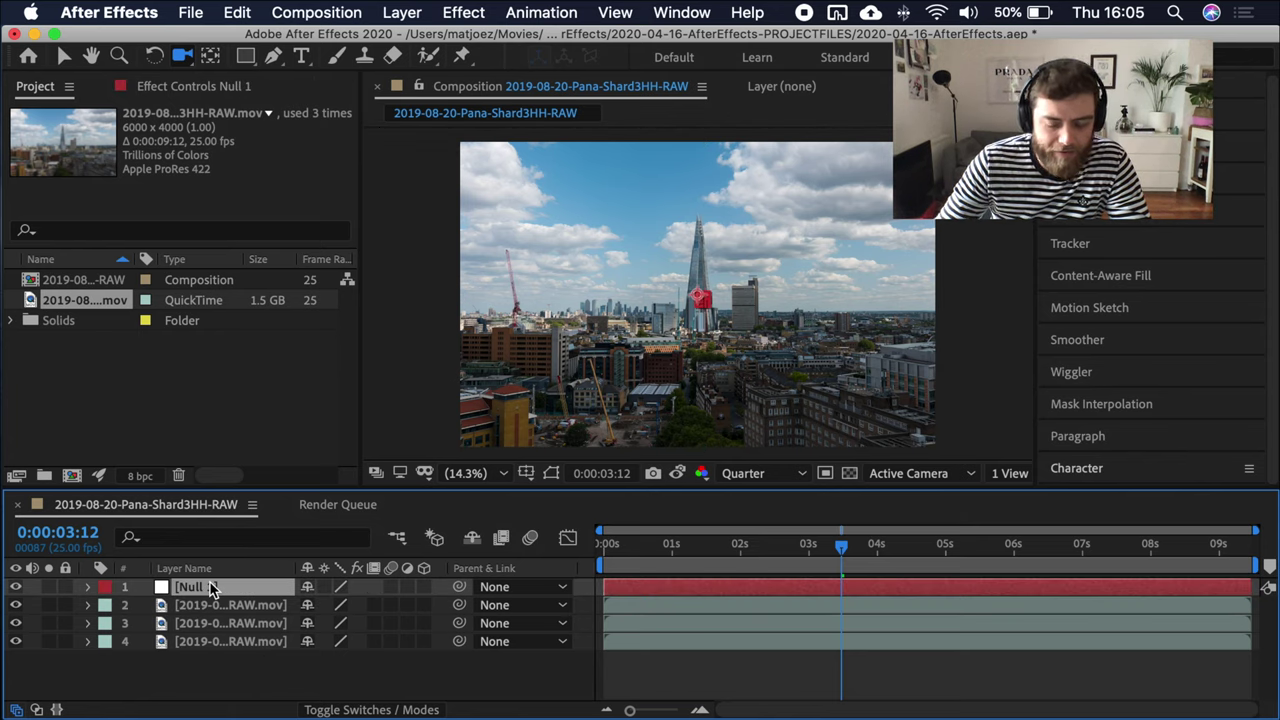
pyautogui.press('p')
pyautogui.click(145, 605)
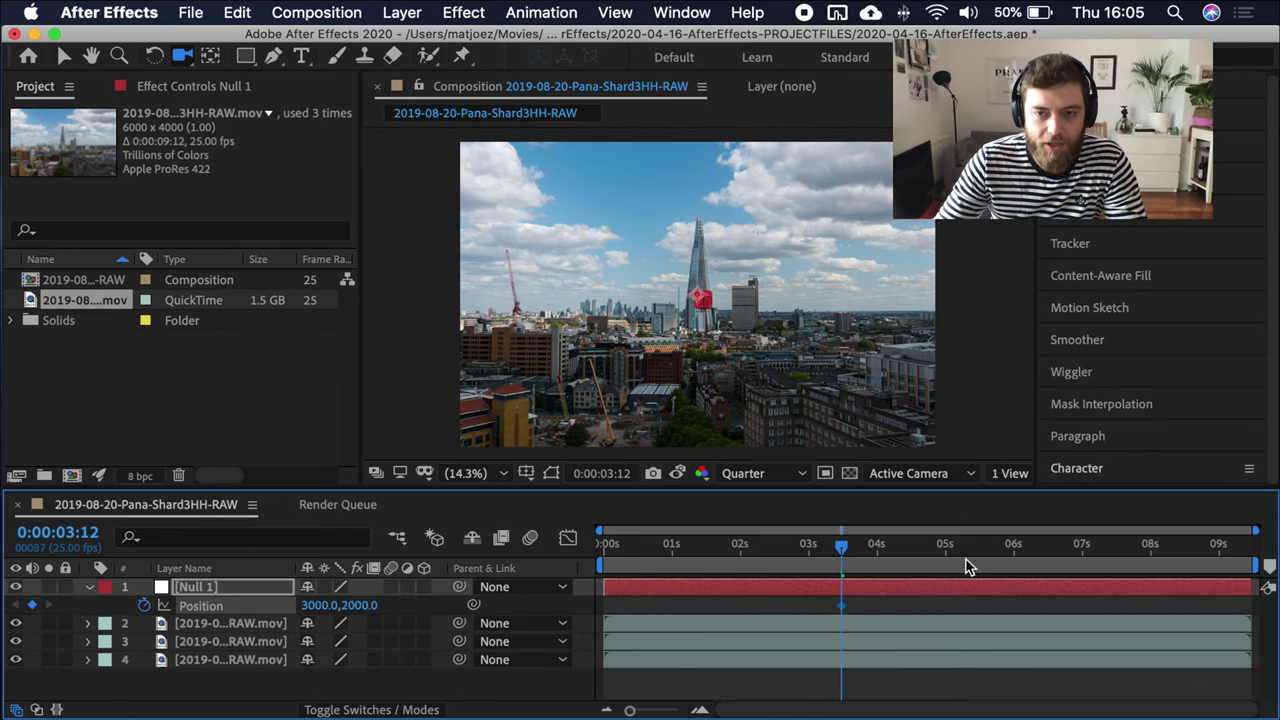
pyautogui.click(941, 548)
pyautogui.click(32, 605)
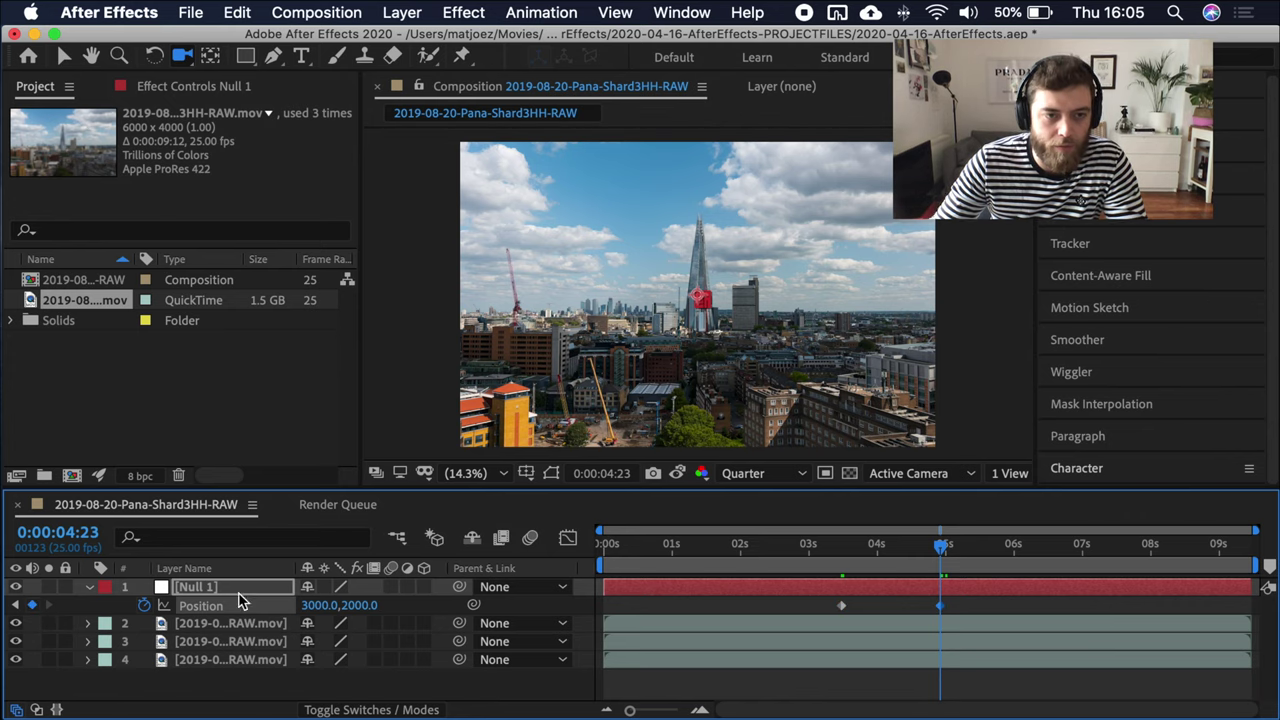
pyautogui.rightClick(235, 684)
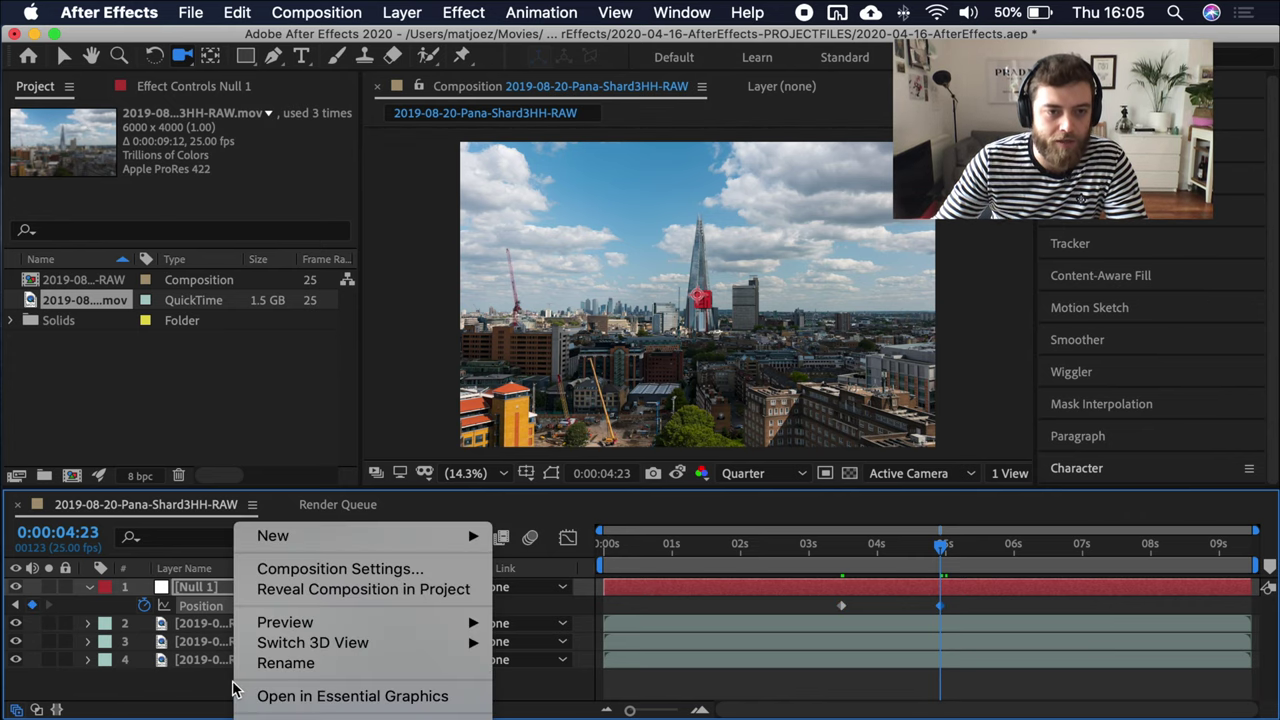
pyautogui.moveTo(349, 542)
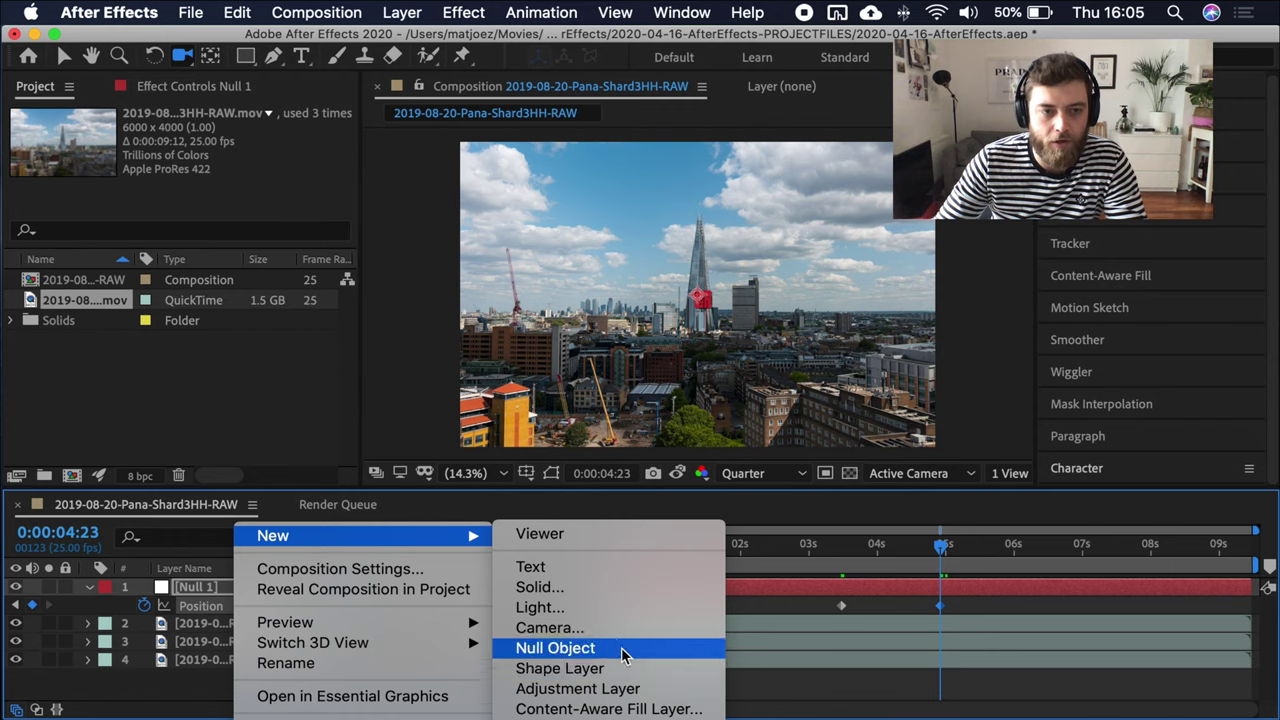
pyautogui.click(213, 697)
pyautogui.moveTo(340, 606); pyautogui.dragTo(1138, 601)
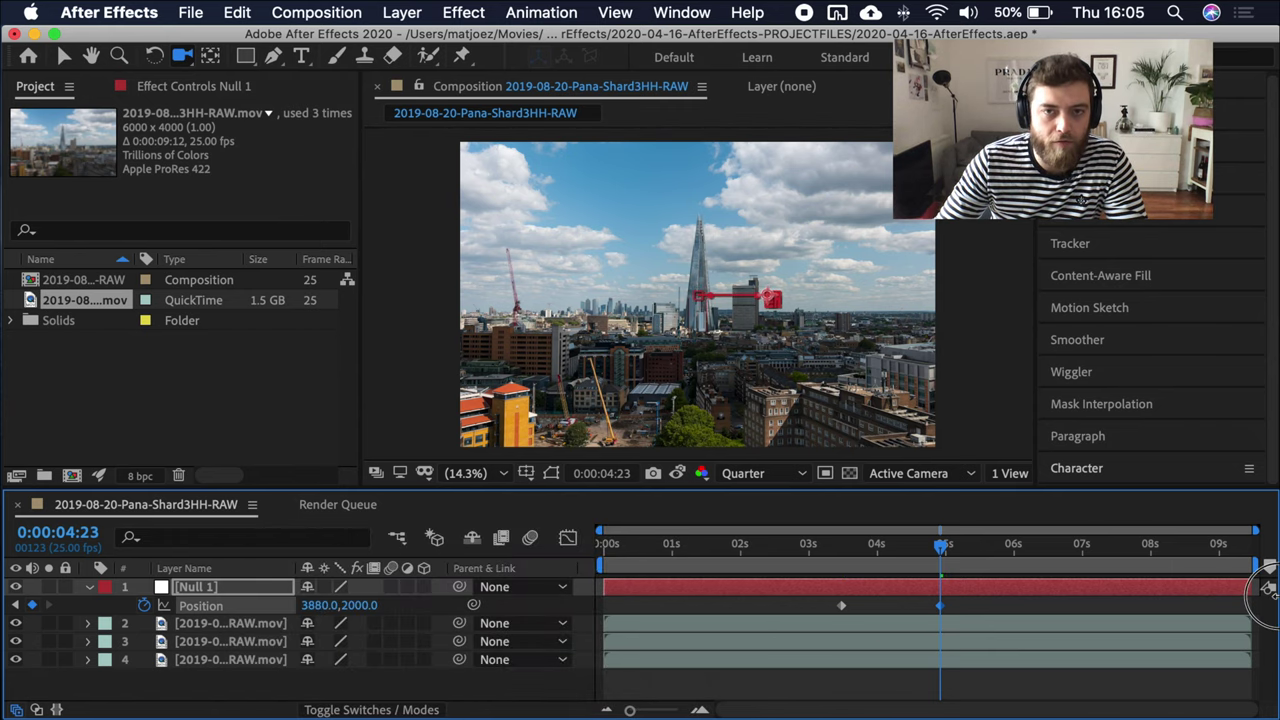
# Step: Set the work area to bracket the null's two Position keyframes
pyautogui.moveTo(916, 555)
pyautogui.mouseDown()
pyautogui.moveTo(804, 543)
pyautogui.moveTo(958, 560)
pyautogui.moveTo(829, 552)
pyautogui.moveTo(897, 552)
pyautogui.mouseUp()
pyautogui.press('b')
pyautogui.click(1010, 545)
pyautogui.press('n')
# Step: Parent footage layers 2–4 to Null 1 and scrub 3:06–5:05 to watch them follow
pyautogui.click(214, 624)
pyautogui.keyDown('shift'); pyautogui.click(229, 660); pyautogui.keyUp('shift')
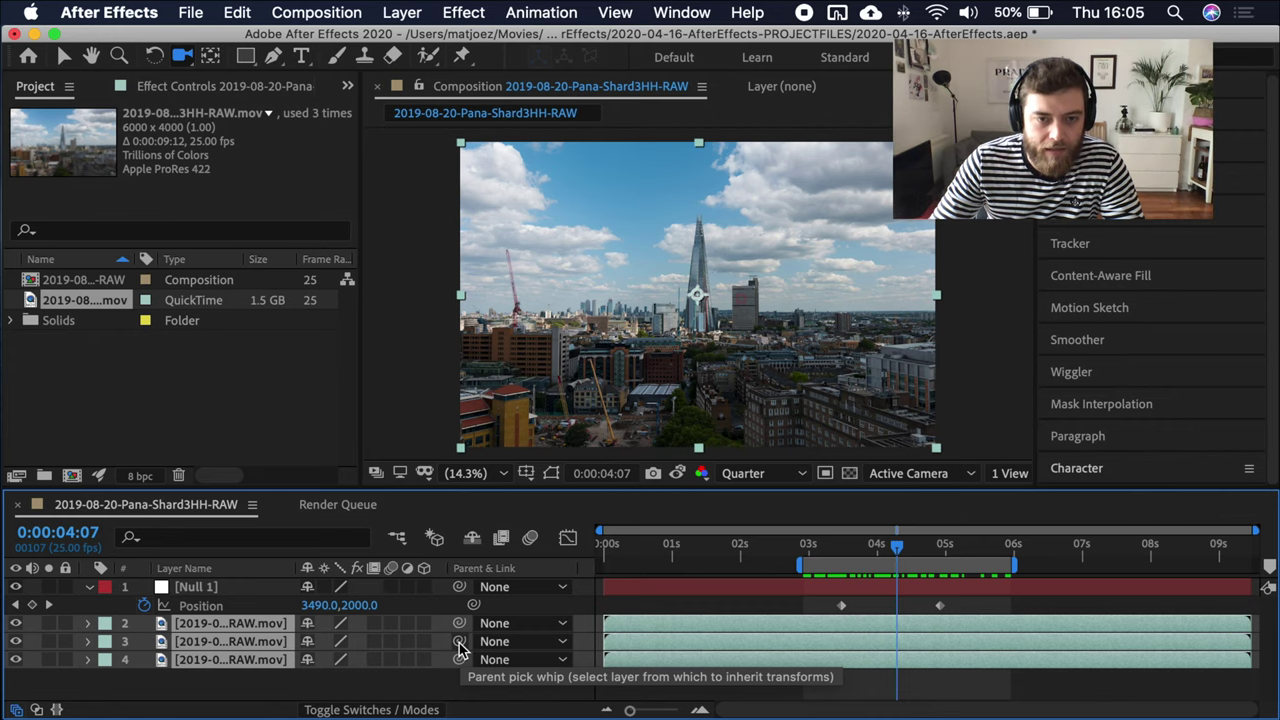
pyautogui.moveTo(461, 625); pyautogui.dragTo(213, 592)
pyautogui.moveTo(838, 552); pyautogui.dragTo(921, 548)
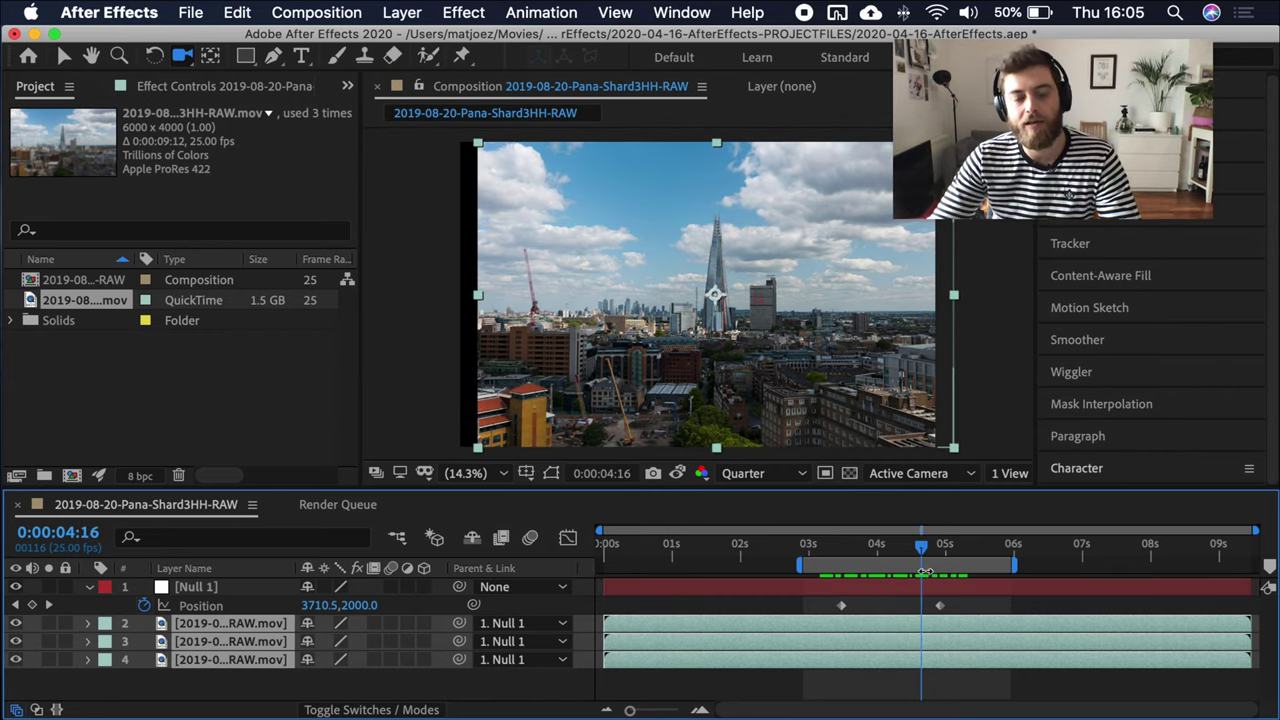
pyautogui.moveTo(866, 548); pyautogui.dragTo(826, 553)
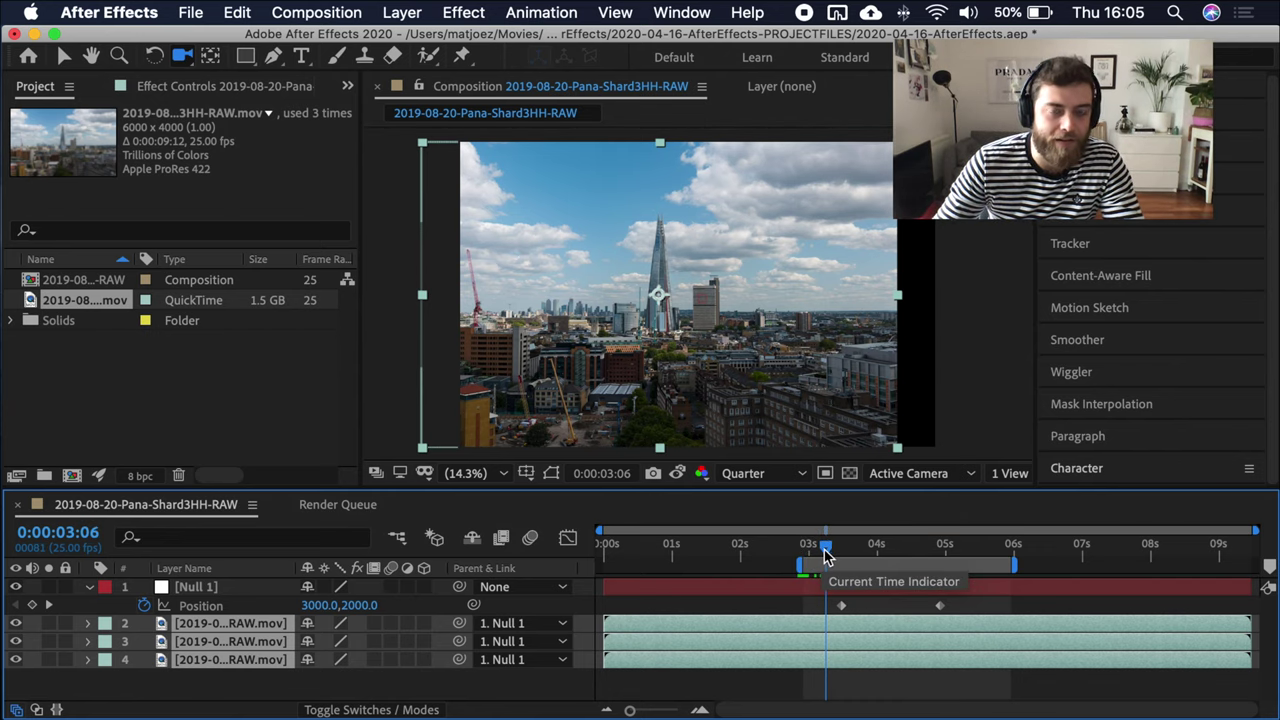
pyautogui.click(215, 587)
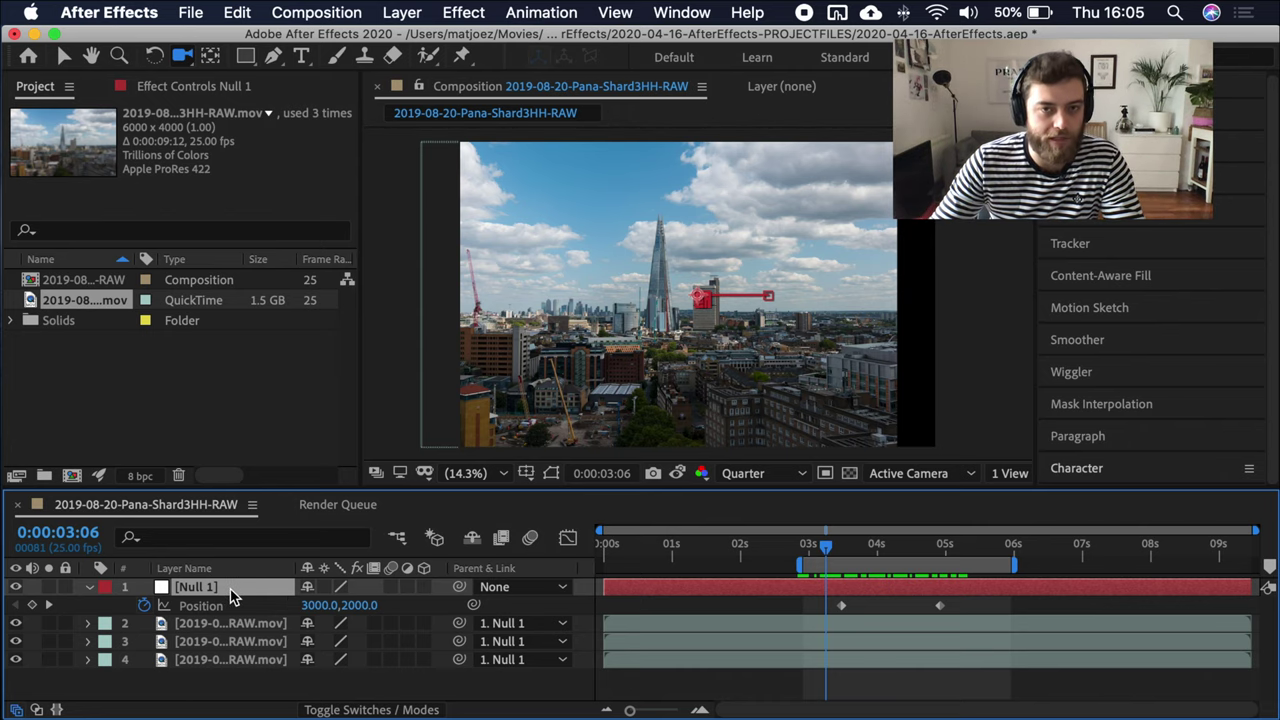
pyautogui.moveTo(826, 547)
pyautogui.mouseDown()
pyautogui.moveTo(962, 557)
pyautogui.moveTo(843, 549)
pyautogui.mouseUp()
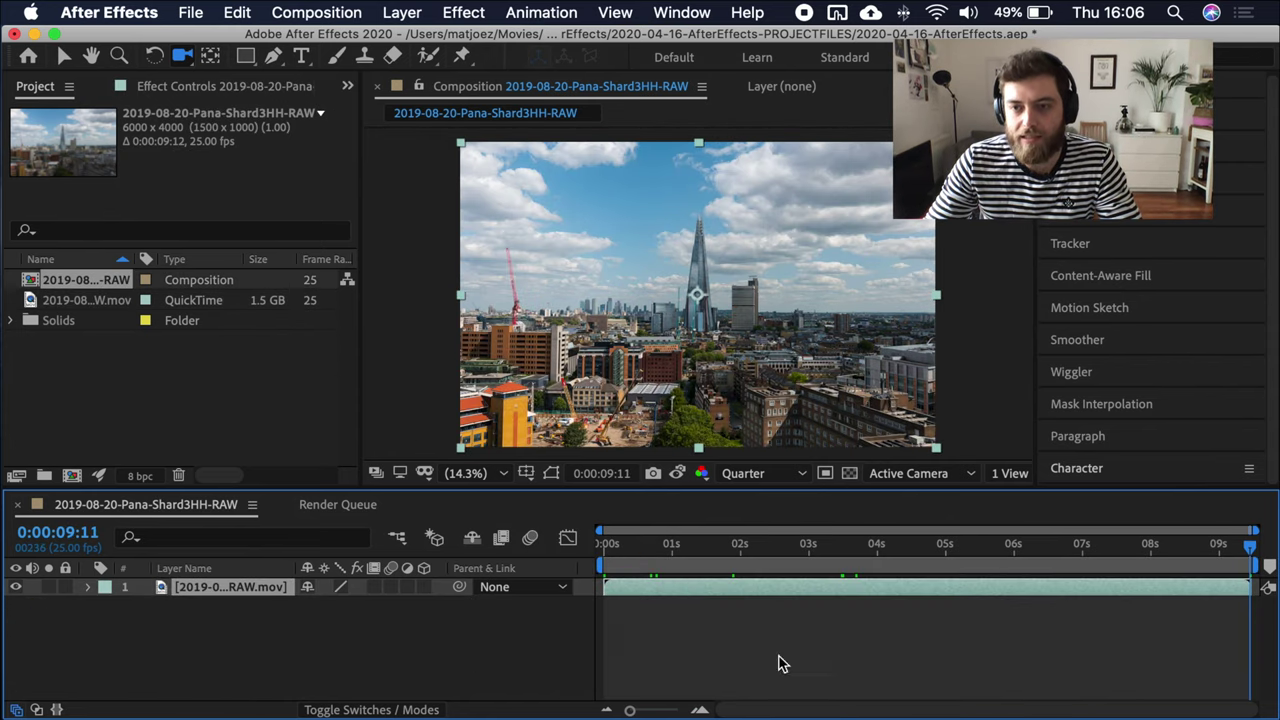
# Step: Shift the footage layer later in time so it starts after about 1 second
pyautogui.moveTo(1238, 553); pyautogui.dragTo(1186, 549)
pyautogui.moveTo(650, 592); pyautogui.dragTo(740, 594)
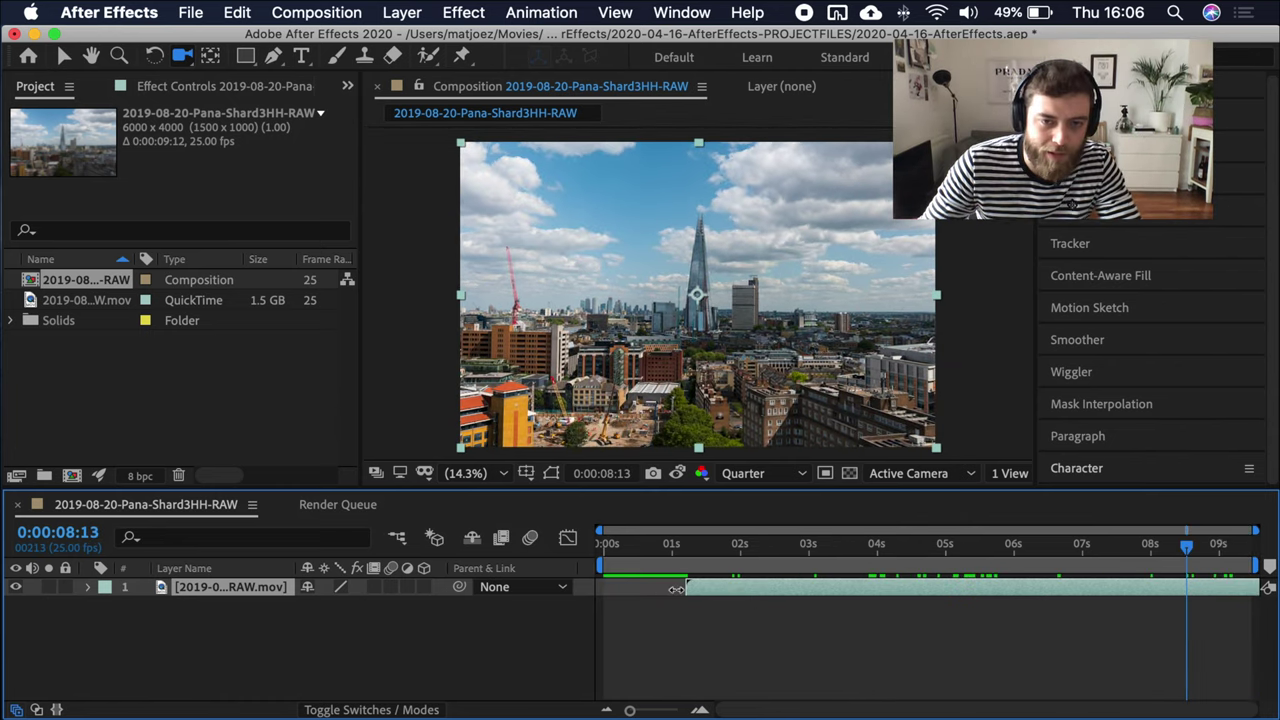
pyautogui.press('super+z')
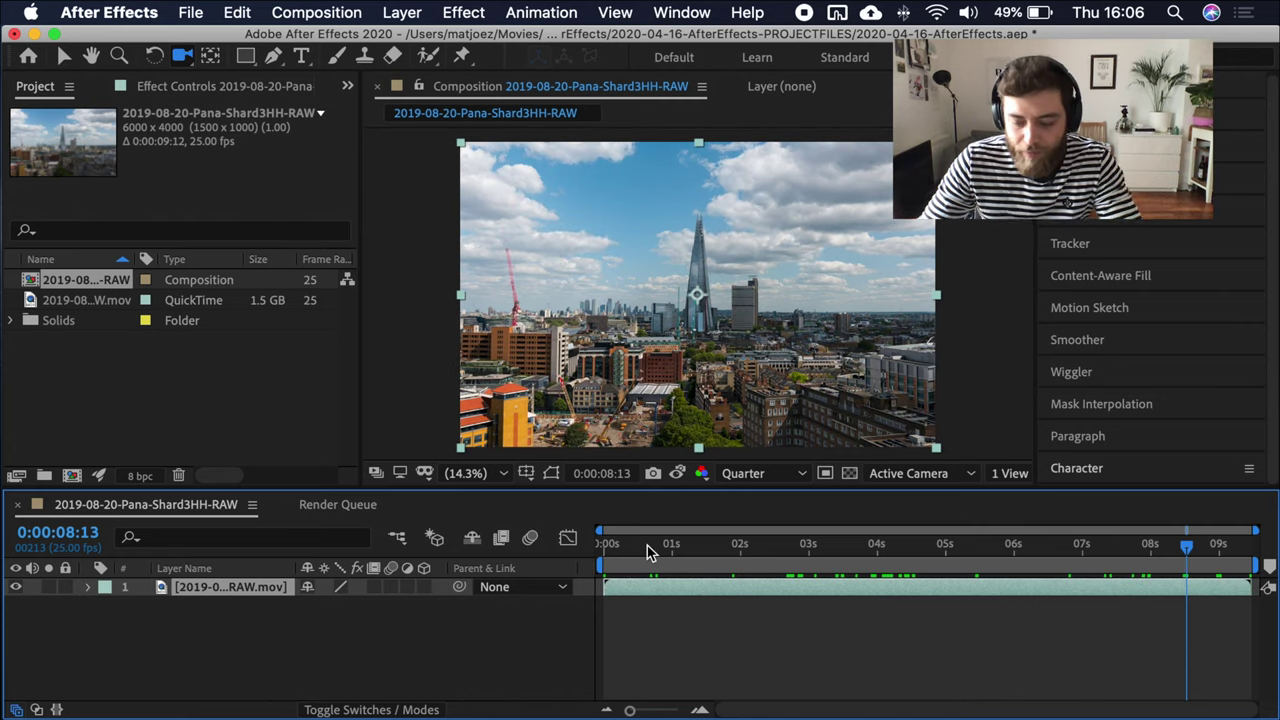
pyautogui.press('Home')
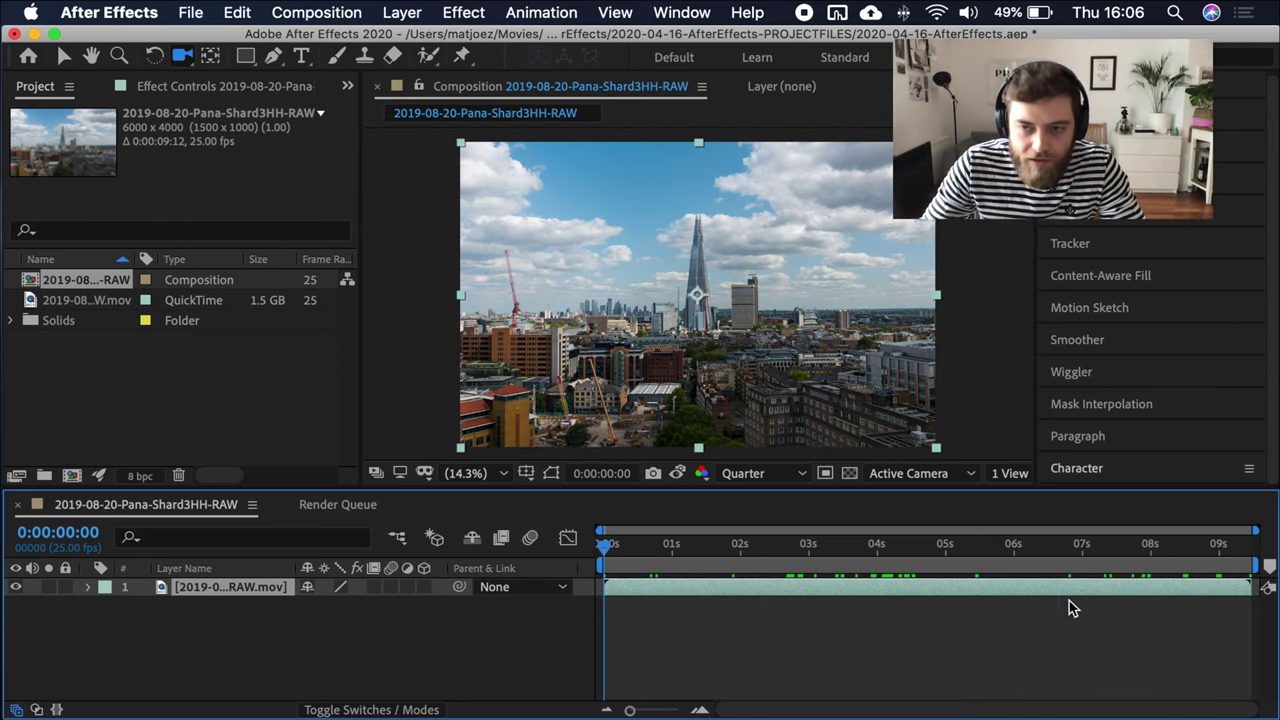
pyautogui.click(686, 550)
pyautogui.moveTo(604, 590); pyautogui.dragTo(690, 590)
pyautogui.moveTo(670, 546); pyautogui.dragTo(639, 546)
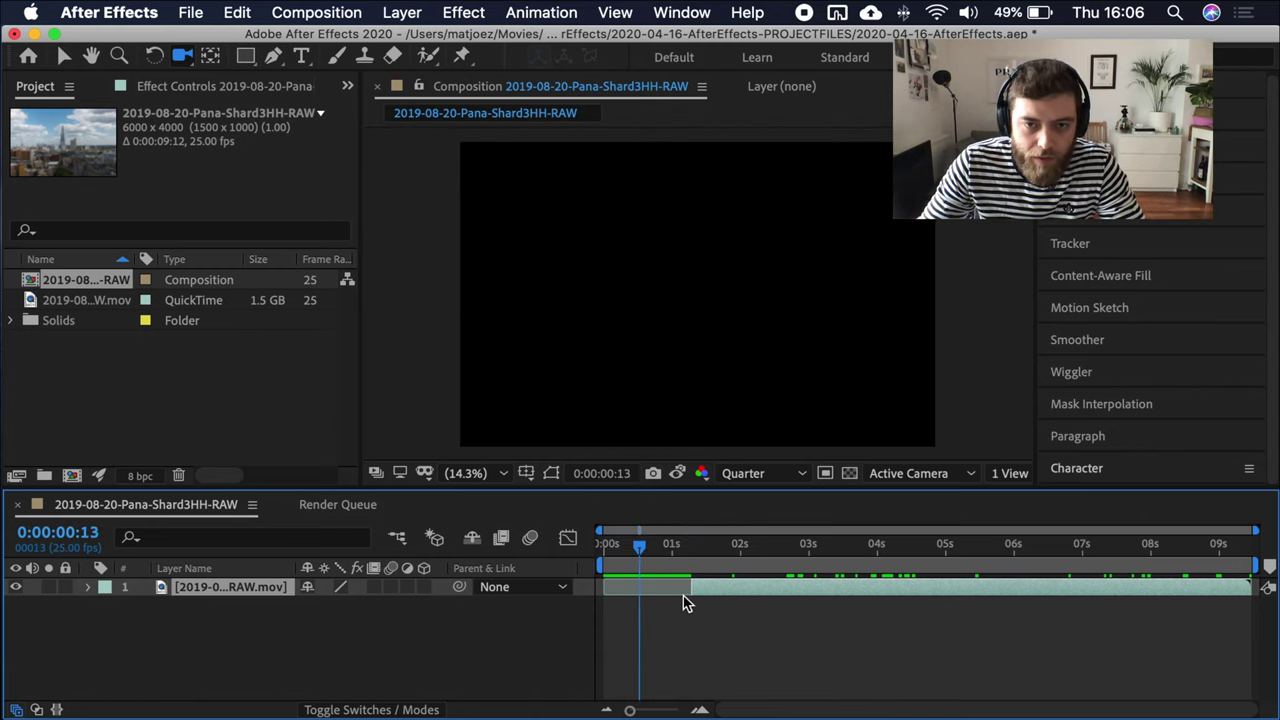
pyautogui.moveTo(741, 598); pyautogui.dragTo(783, 598)
# Step: Trim the layer's in and out points, duplicate it, slide the copy later, then delete
pyautogui.moveTo(644, 590); pyautogui.dragTo(786, 591)
pyautogui.press('space')
pyautogui.moveTo(929, 591); pyautogui.dragTo(806, 594)
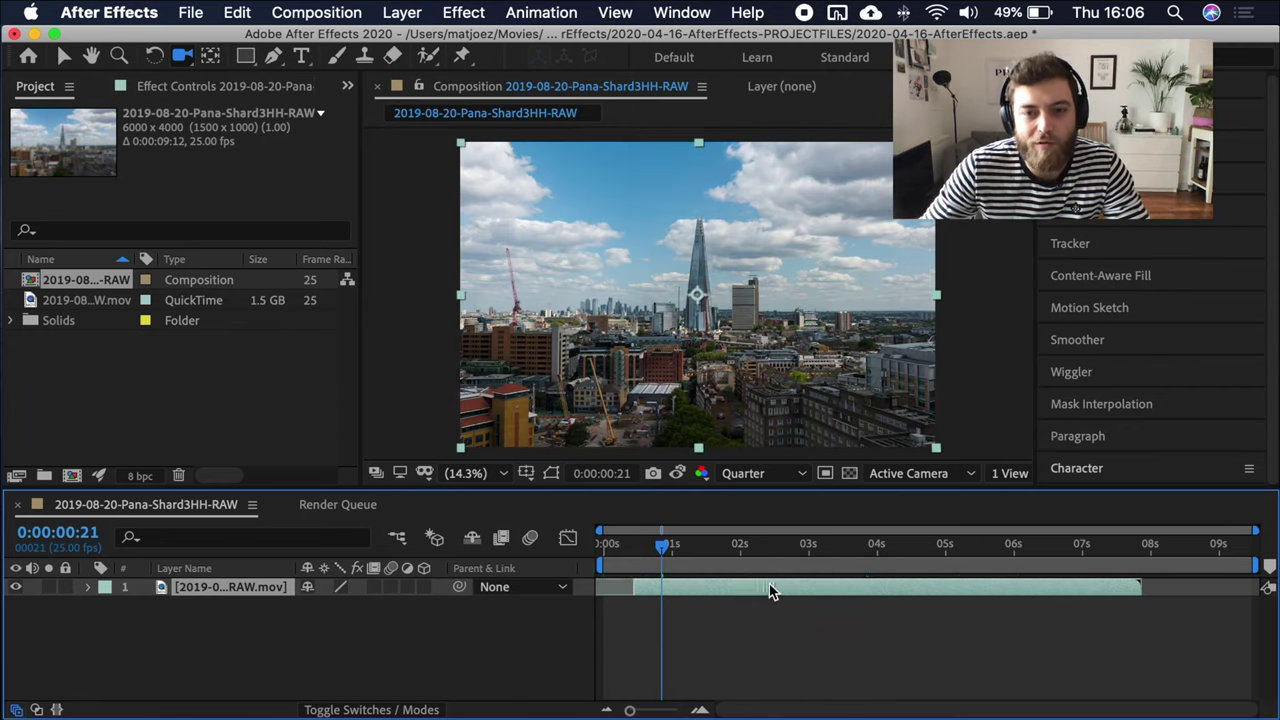
pyautogui.moveTo(1138, 588); pyautogui.dragTo(720, 590)
pyautogui.moveTo(669, 549); pyautogui.dragTo(691, 549)
pyautogui.press('super+d')
pyautogui.moveTo(705, 592); pyautogui.dragTo(823, 593)
pyautogui.press('Delete')
pyautogui.click(760, 587)
pyautogui.press('Delete')
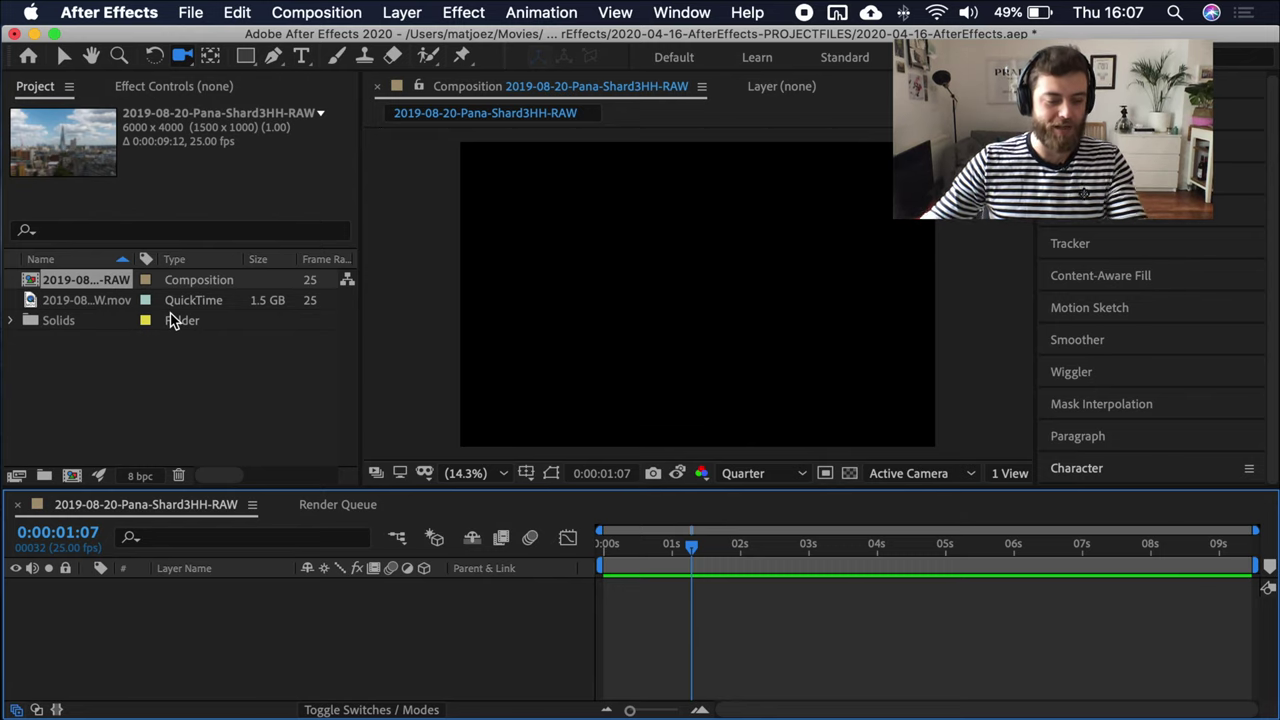
pyautogui.click(145, 362)
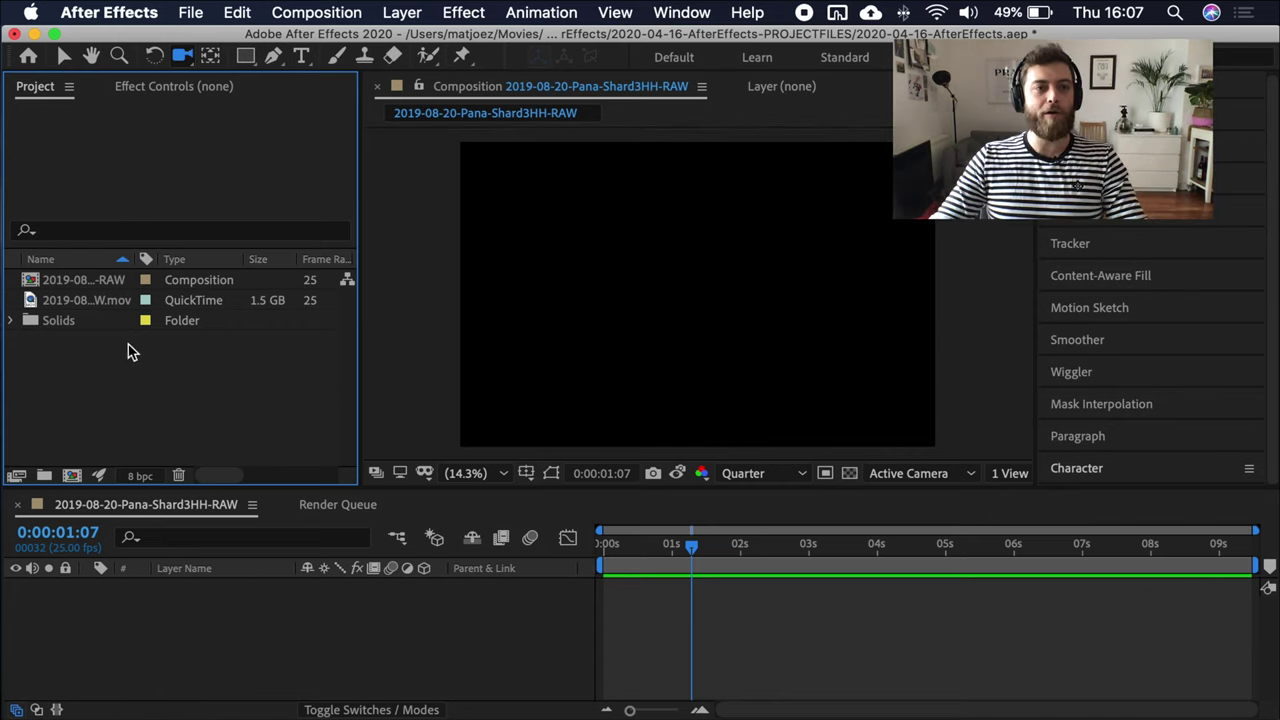
# Step: Clear every item from the project and locate the Timelapse image sequence folder in Finder
pyautogui.moveTo(111, 343); pyautogui.dragTo(66, 183)
pyautogui.press('Delete')
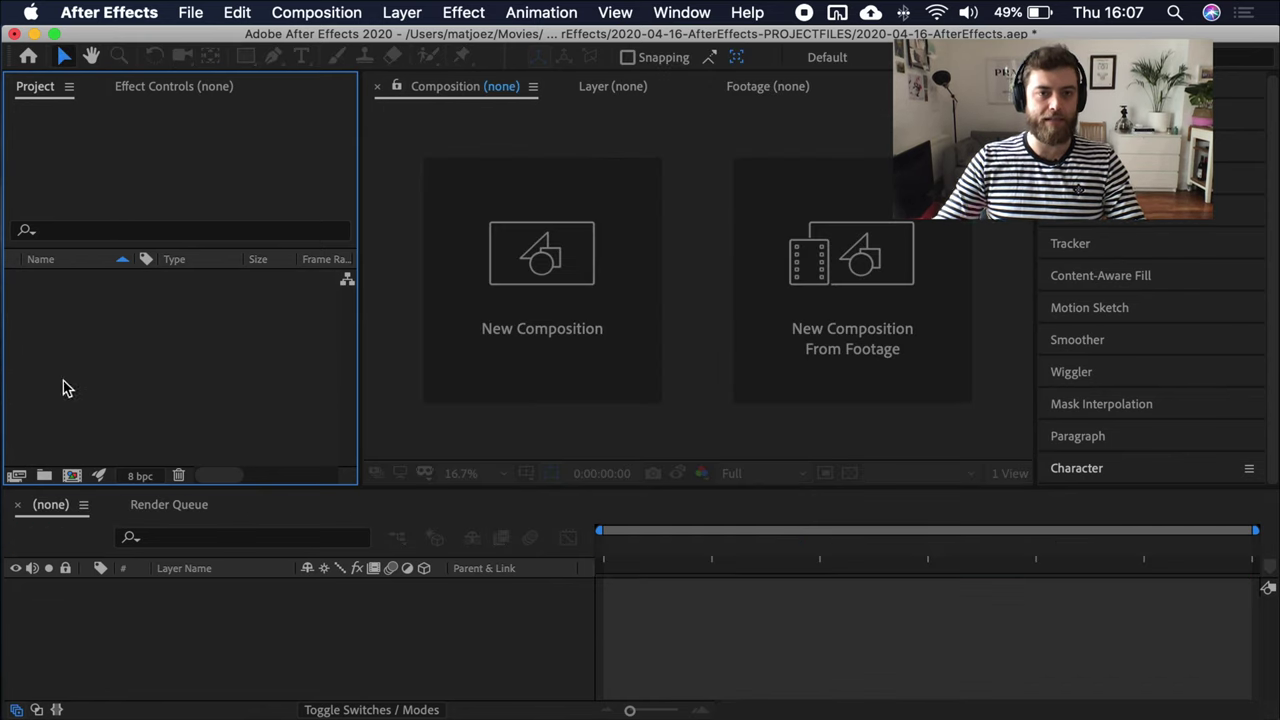
pyautogui.press('super+Tab')
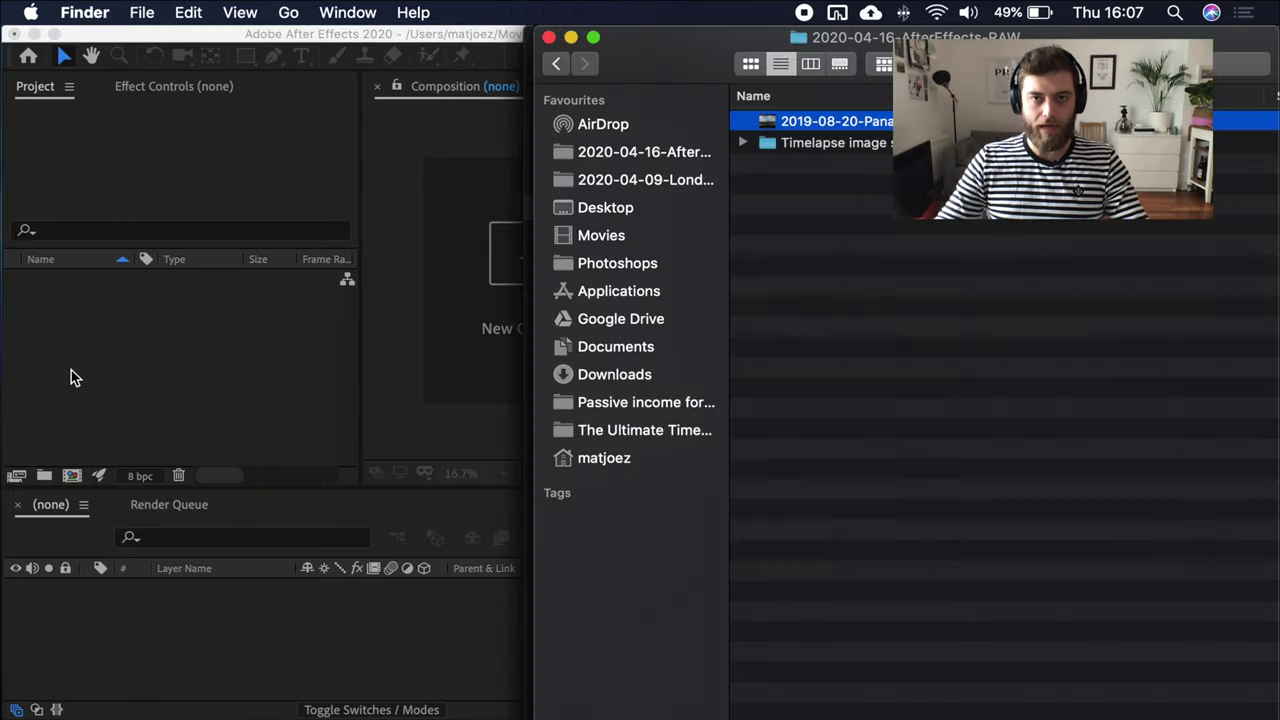
pyautogui.click(889, 148)
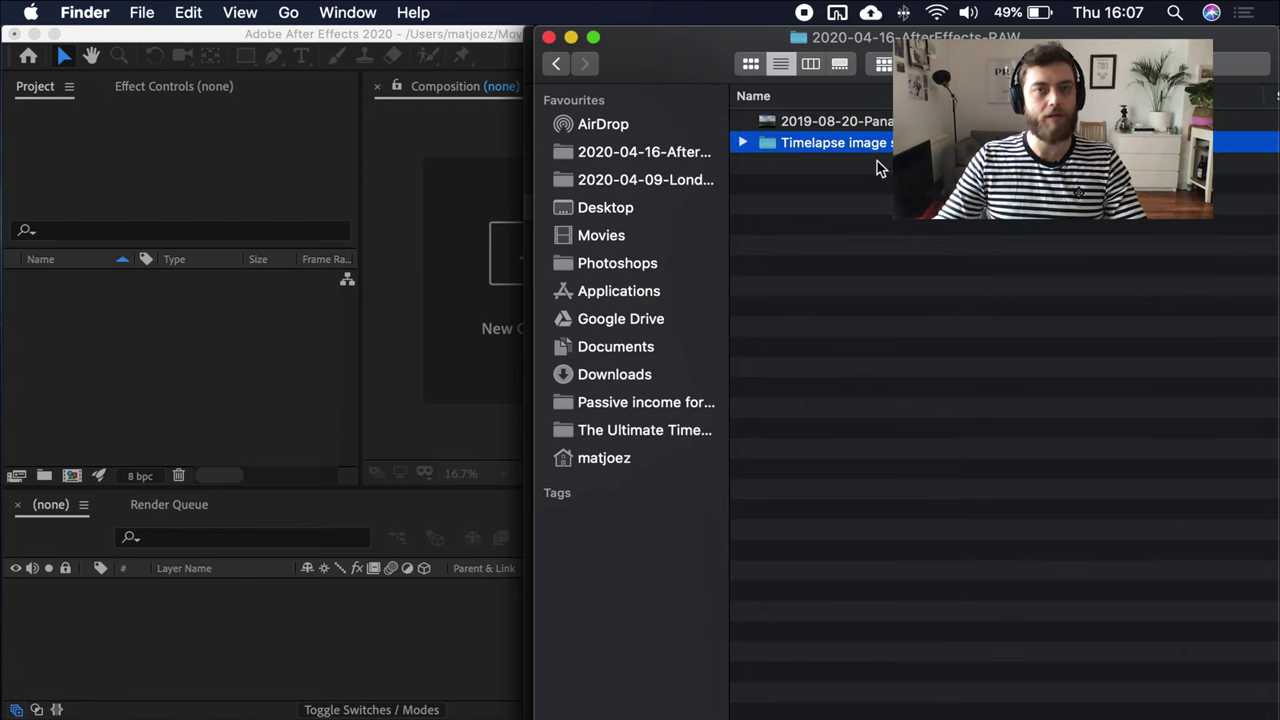
pyautogui.click(745, 143)
pyautogui.click(265, 348)
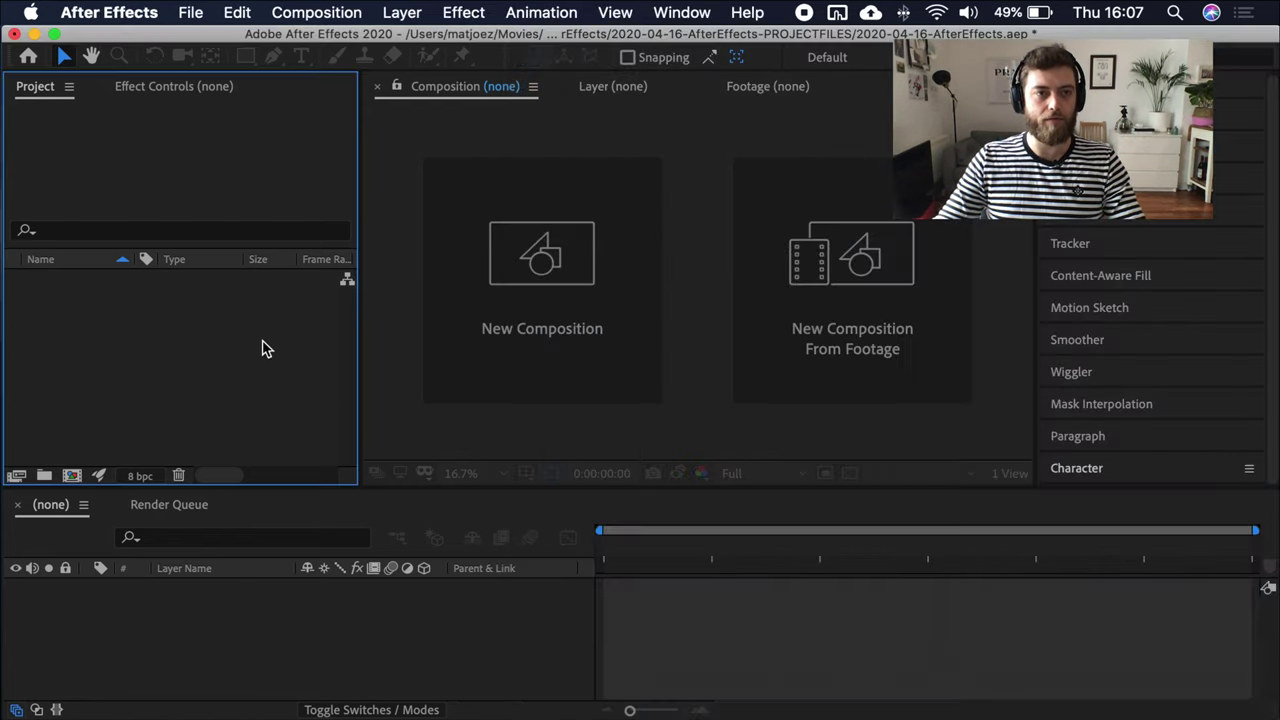
pyautogui.doubleClick(193, 338)
pyautogui.press('Escape')
pyautogui.press('super+Tab')
pyautogui.click(745, 143)
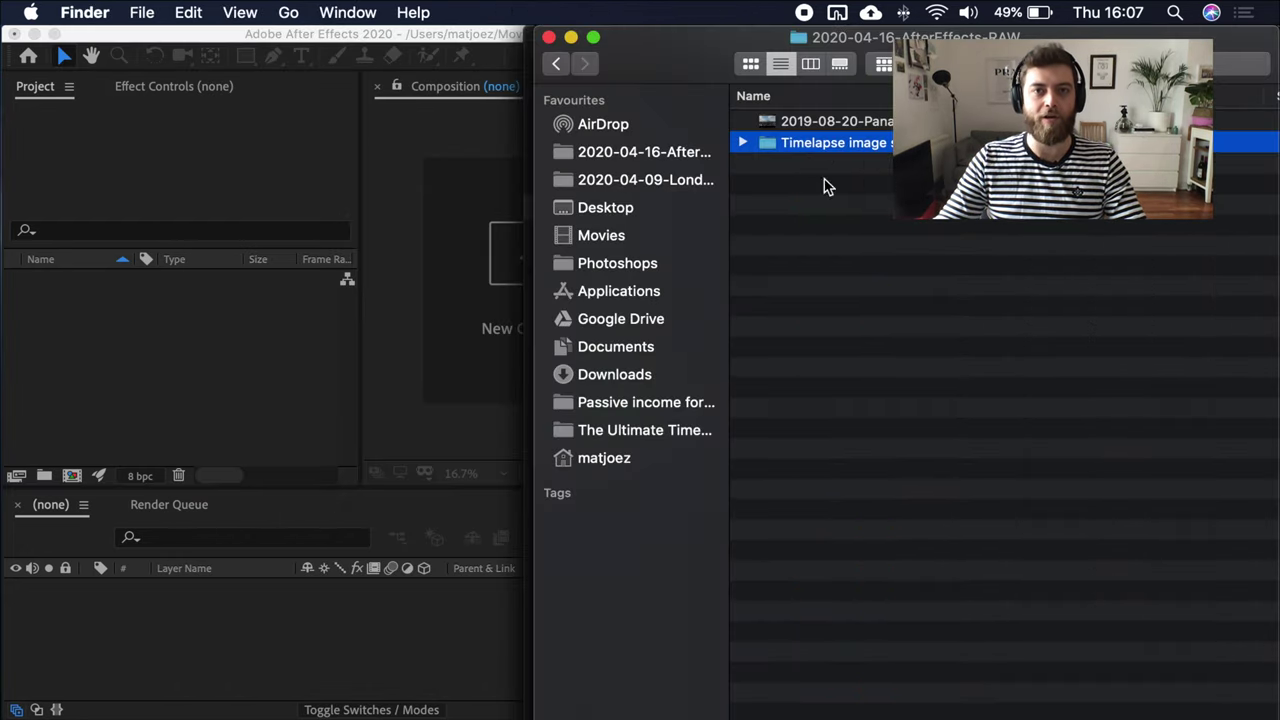
# Step: Import the Timelapse folder, then remove a run of individually imported JPGs
pyautogui.moveTo(780, 147); pyautogui.dragTo(88, 332)
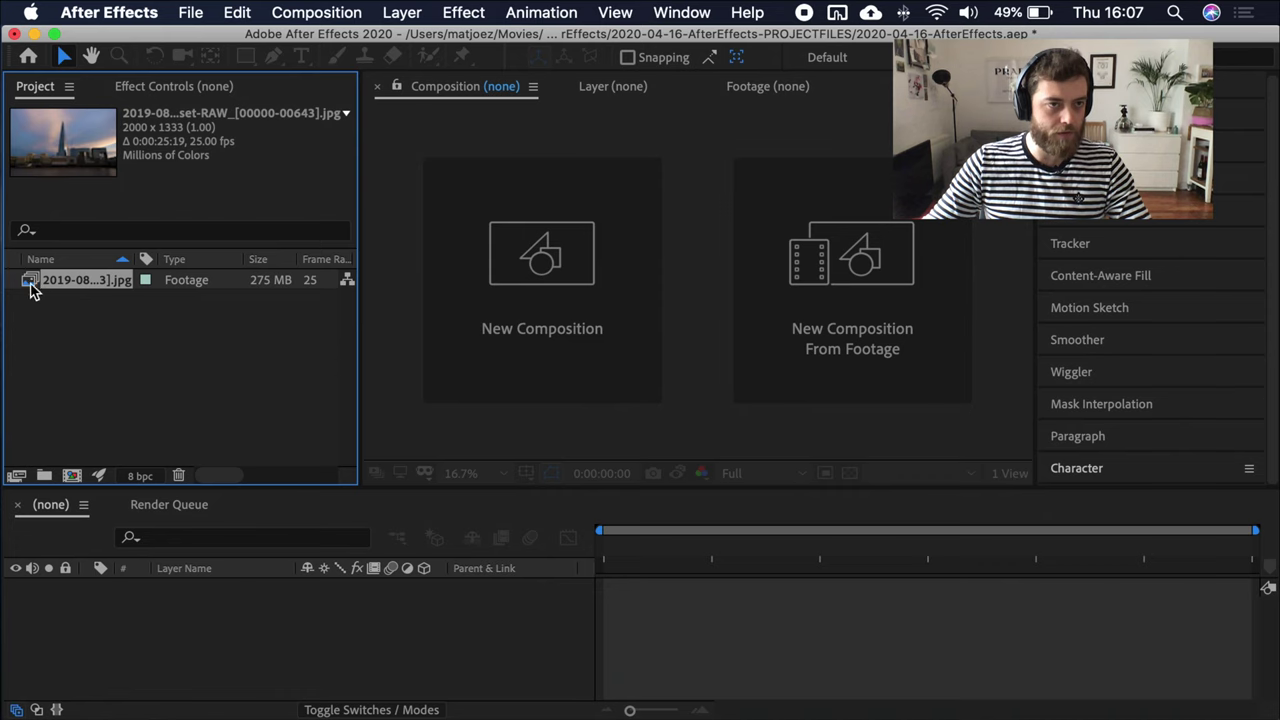
pyautogui.press('super+Tab')
pyautogui.press('super+shift+g')
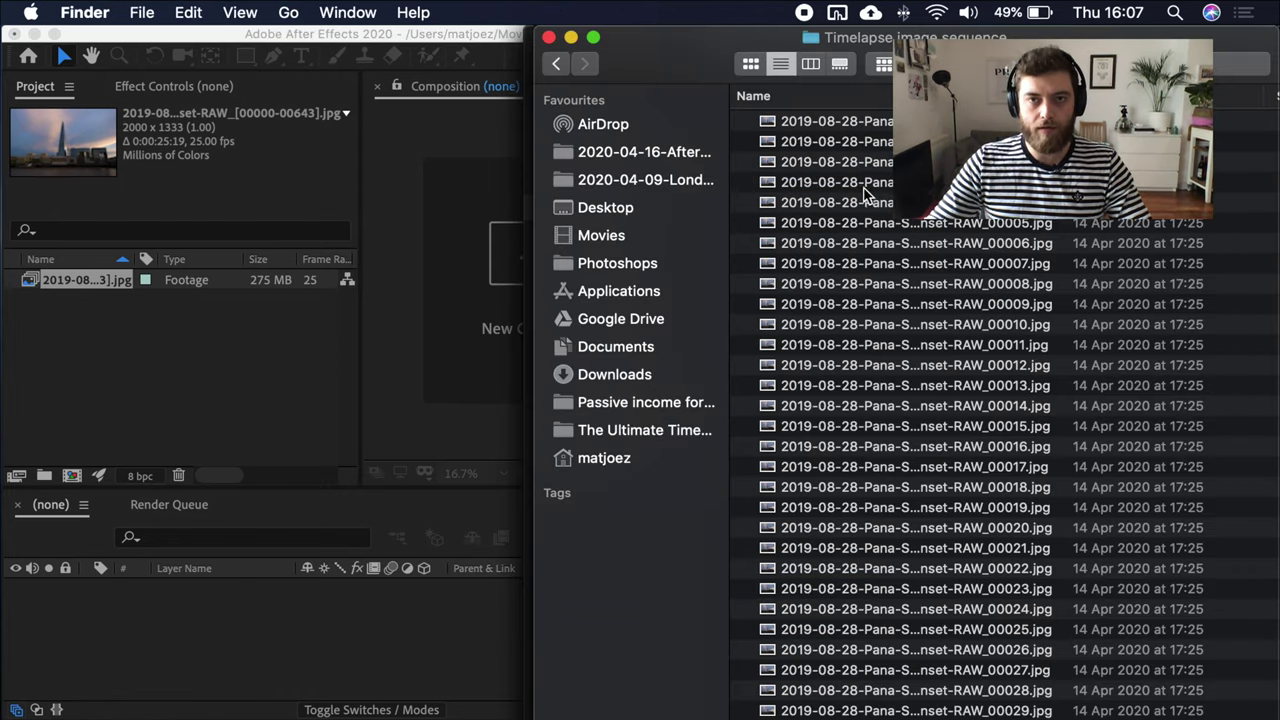
pyautogui.moveTo(866, 192); pyautogui.dragTo(215, 401)
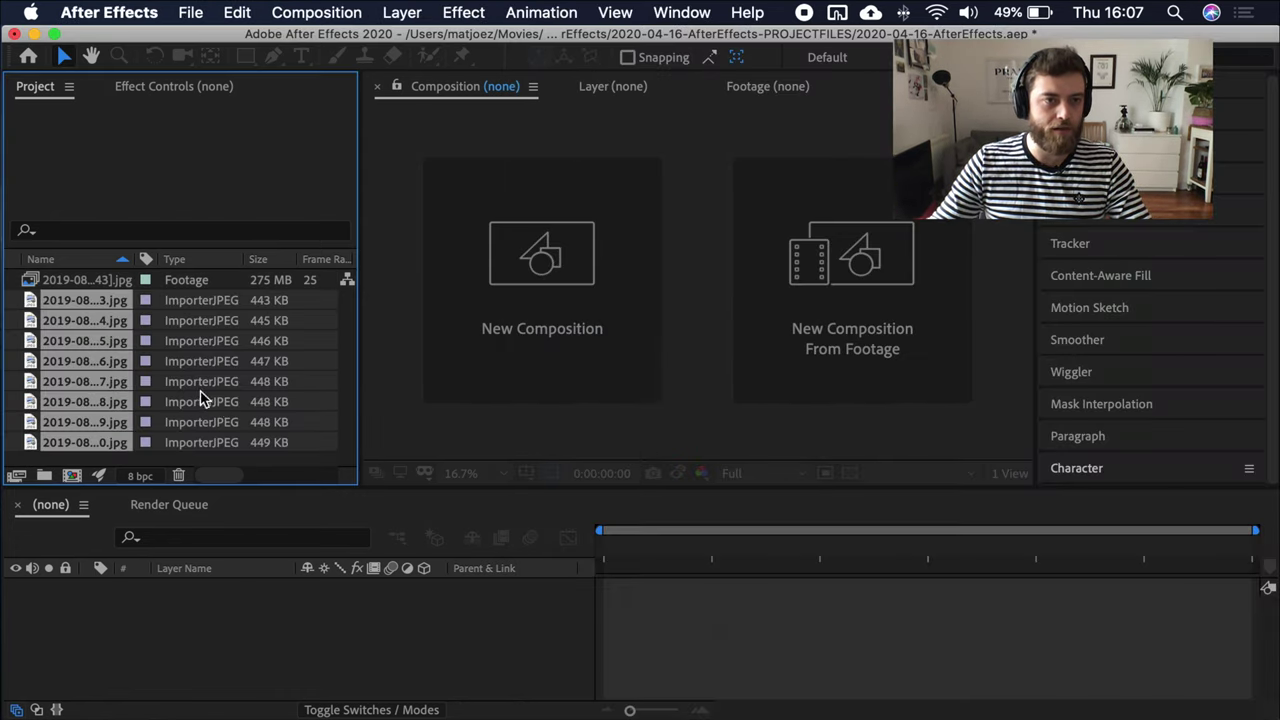
pyautogui.press('Delete')
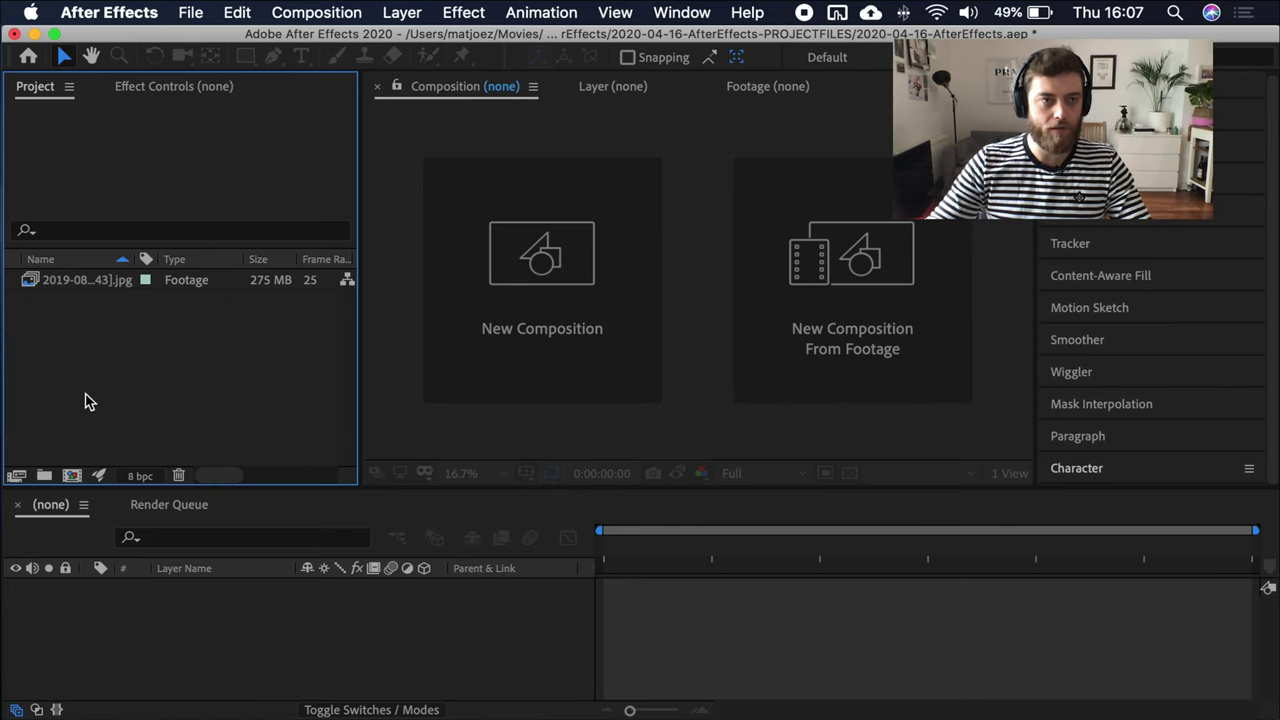
# Step: Re-import the Timelapse folder as a sequence, delete the duplicate, and keep one JPG sequence
pyautogui.press('super+Tab')
pyautogui.press('super+Up')
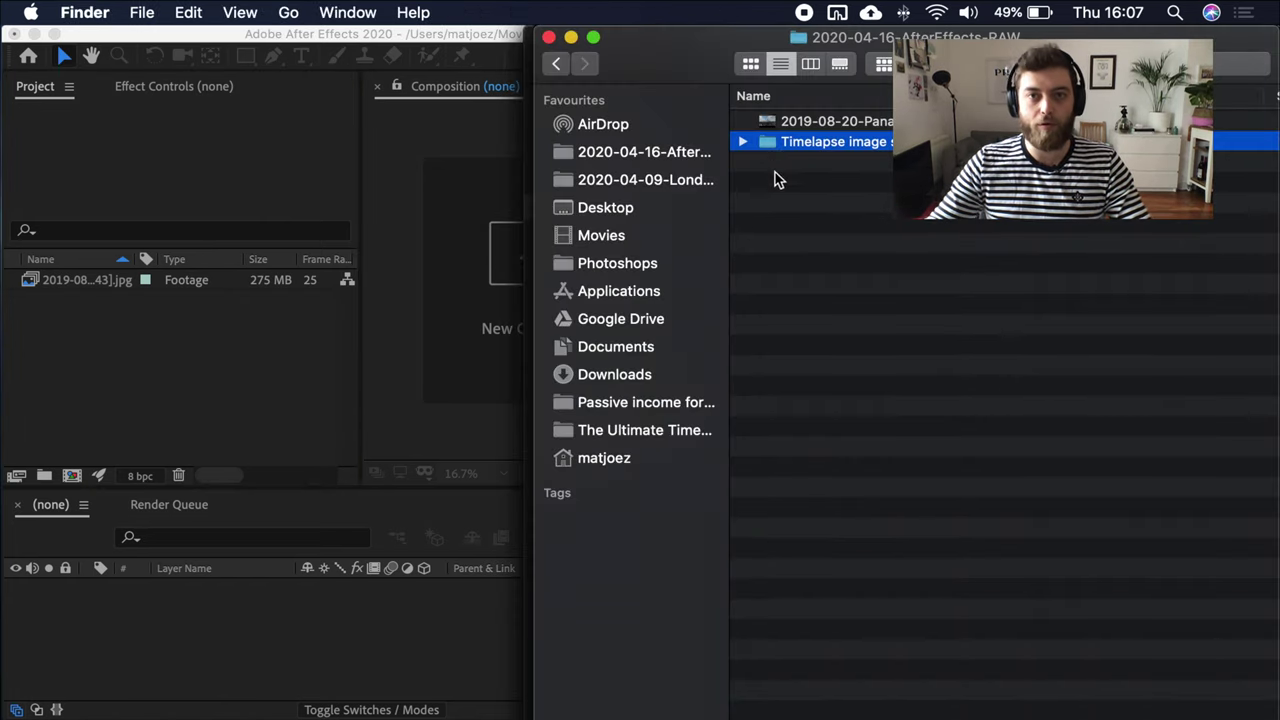
pyautogui.moveTo(779, 152); pyautogui.dragTo(131, 334)
pyautogui.press('Delete')
pyautogui.click(83, 282)
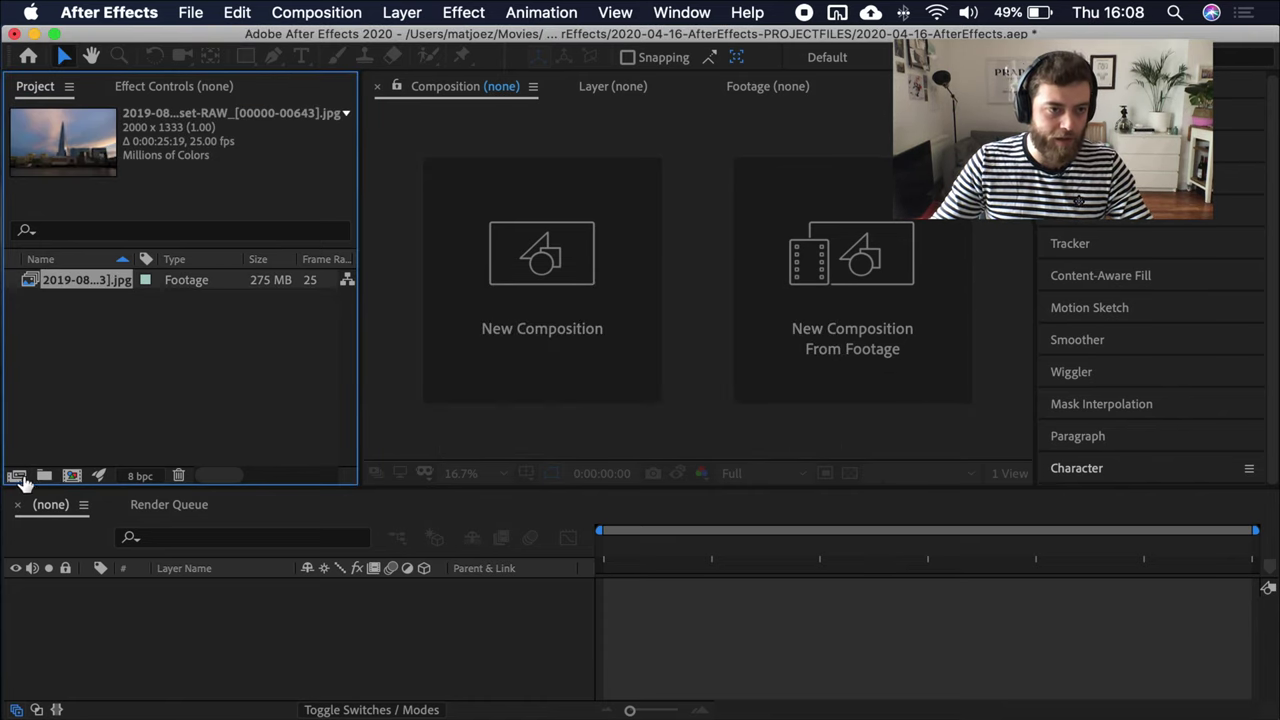
# Step: Interpret the Shard sunset footage at 30 fps
pyautogui.click(16, 476)
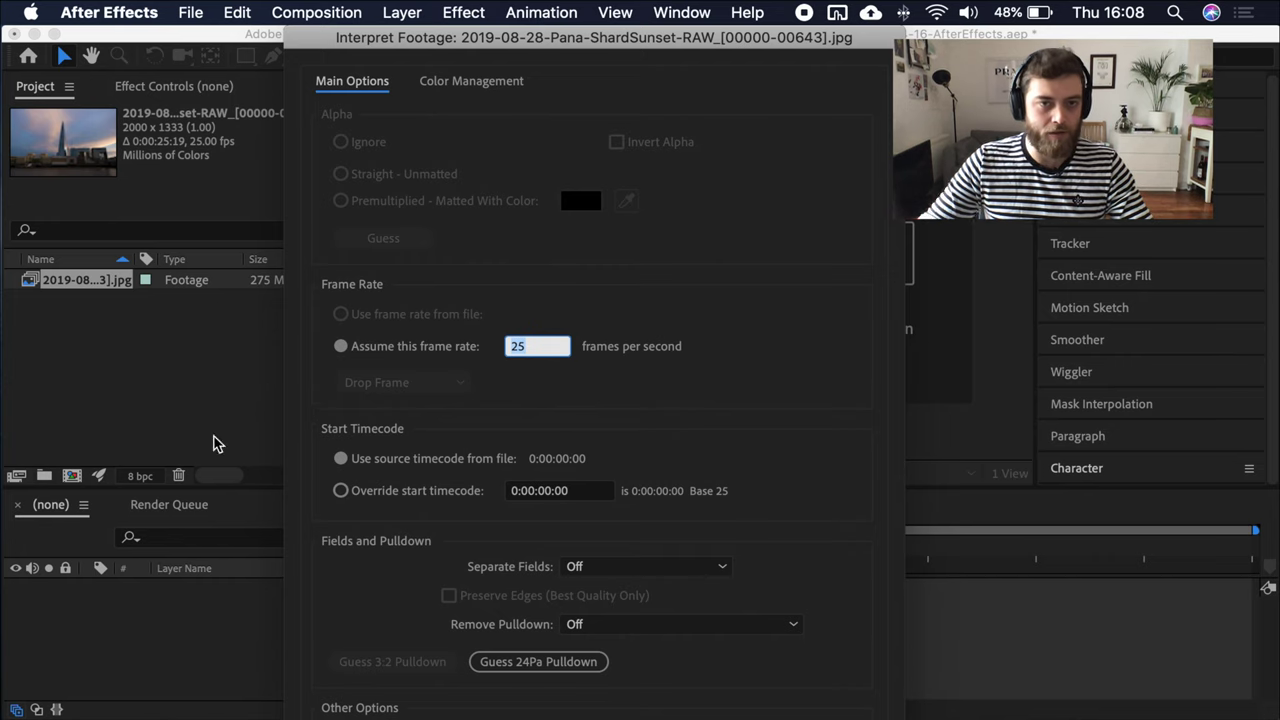
pyautogui.write('30')
pyautogui.press('Return')
# Step: Build a composition from the sunset footage and confirm its settings: 2000 x 1333, 30 fps, 0:00:21:14
pyautogui.click(116, 330)
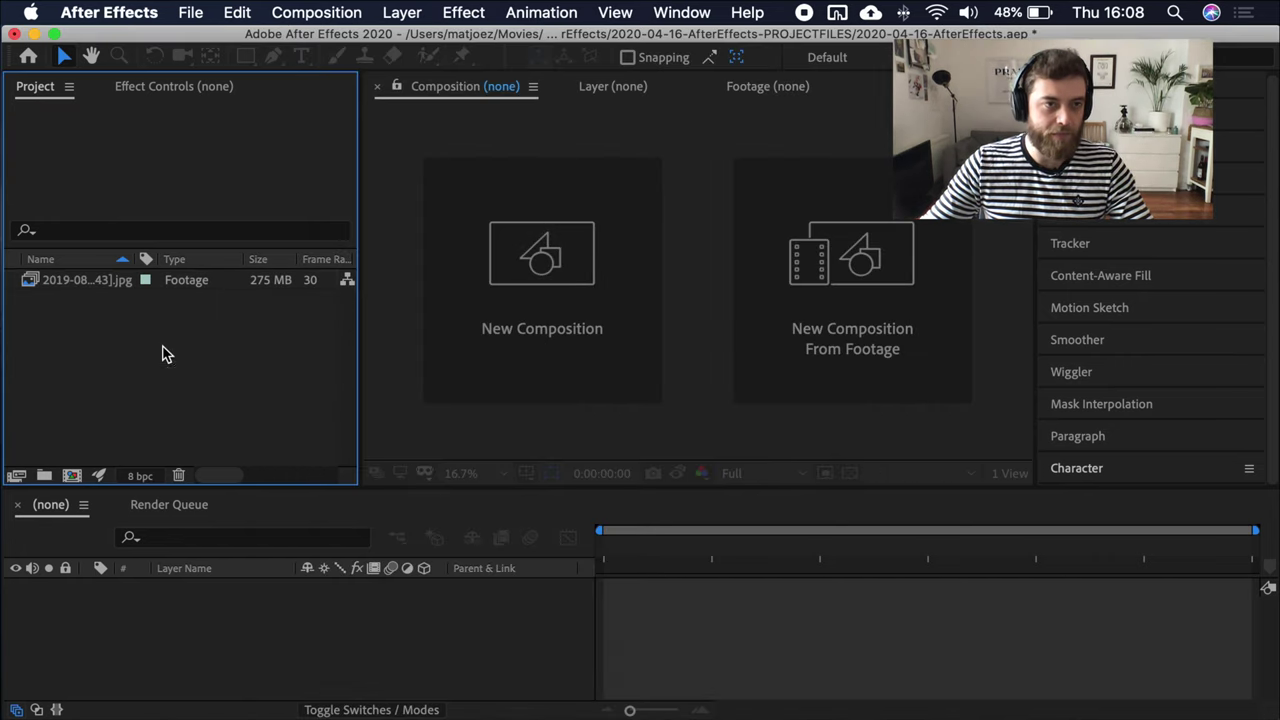
pyautogui.click(83, 287)
pyautogui.rightClick(86, 287)
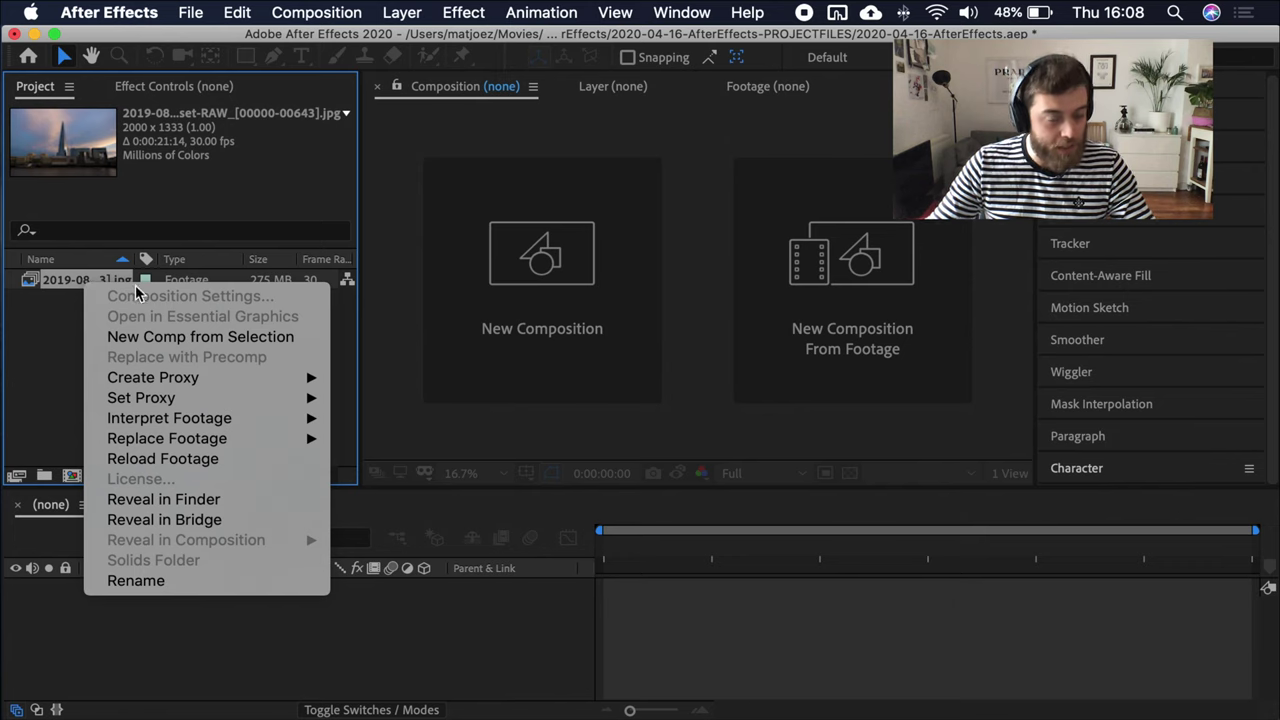
pyautogui.click(178, 341)
pyautogui.click(82, 284)
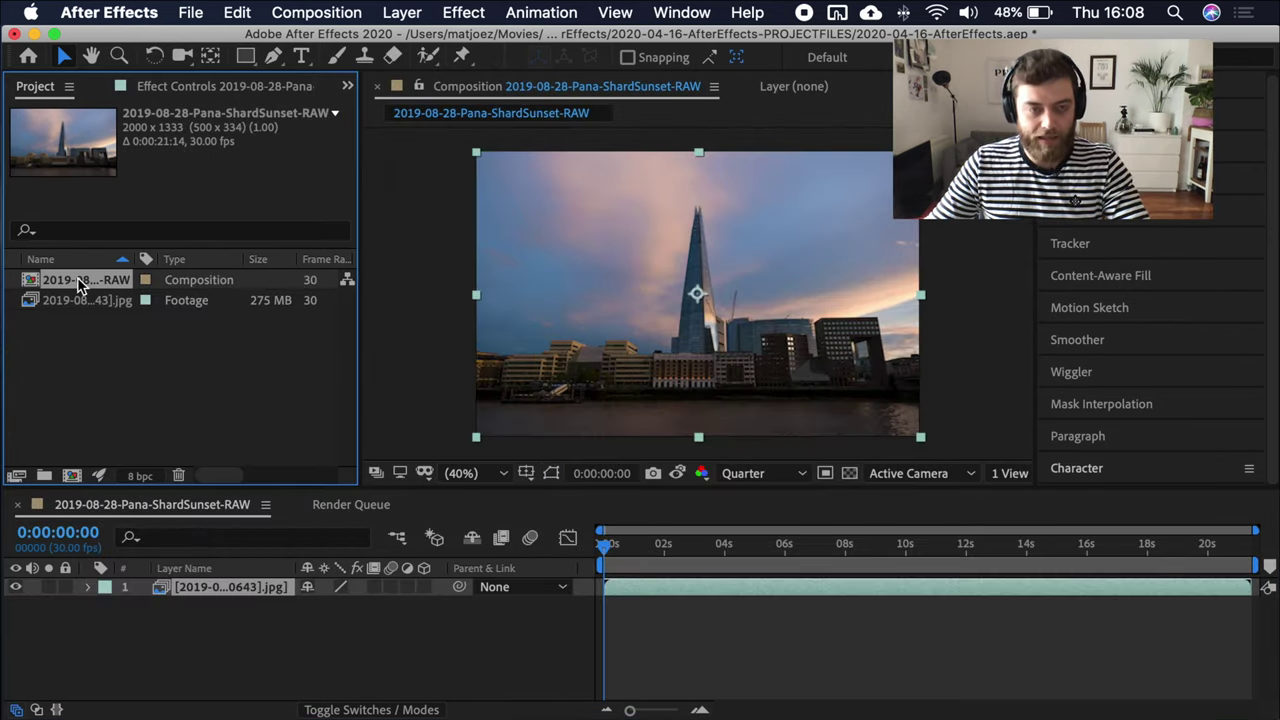
pyautogui.press('cmd+k')
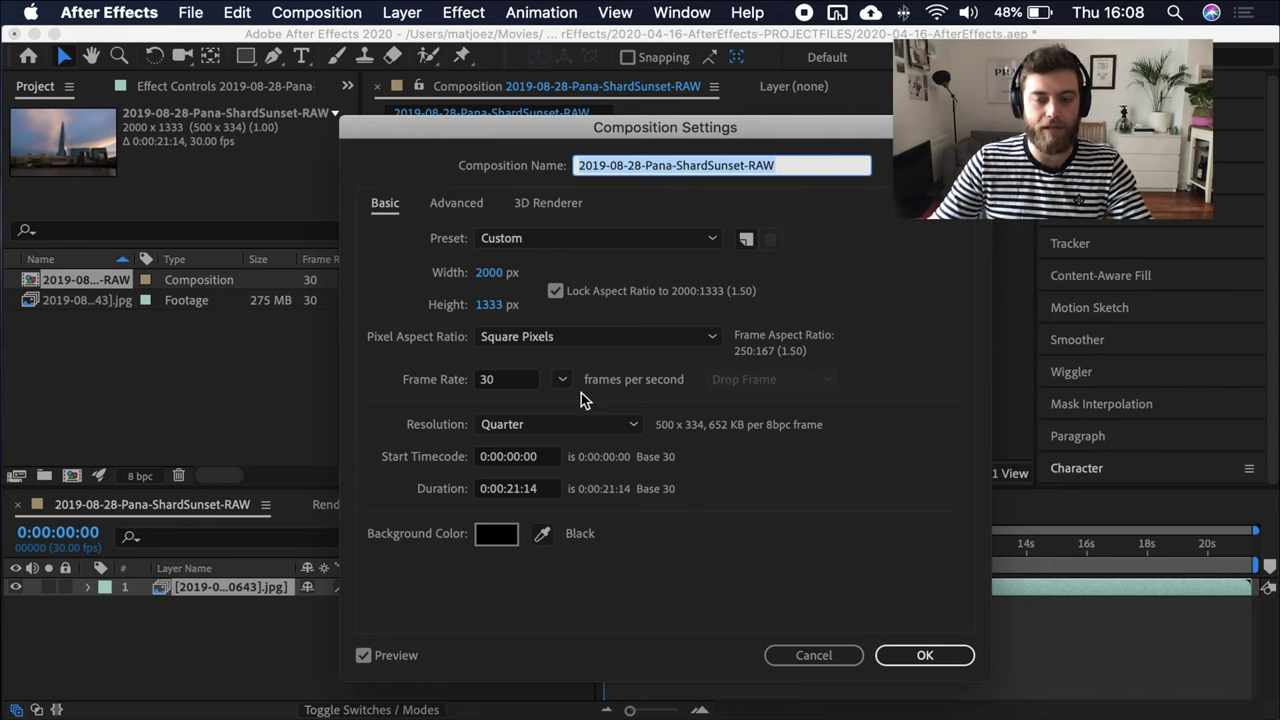
pyautogui.press('Return')
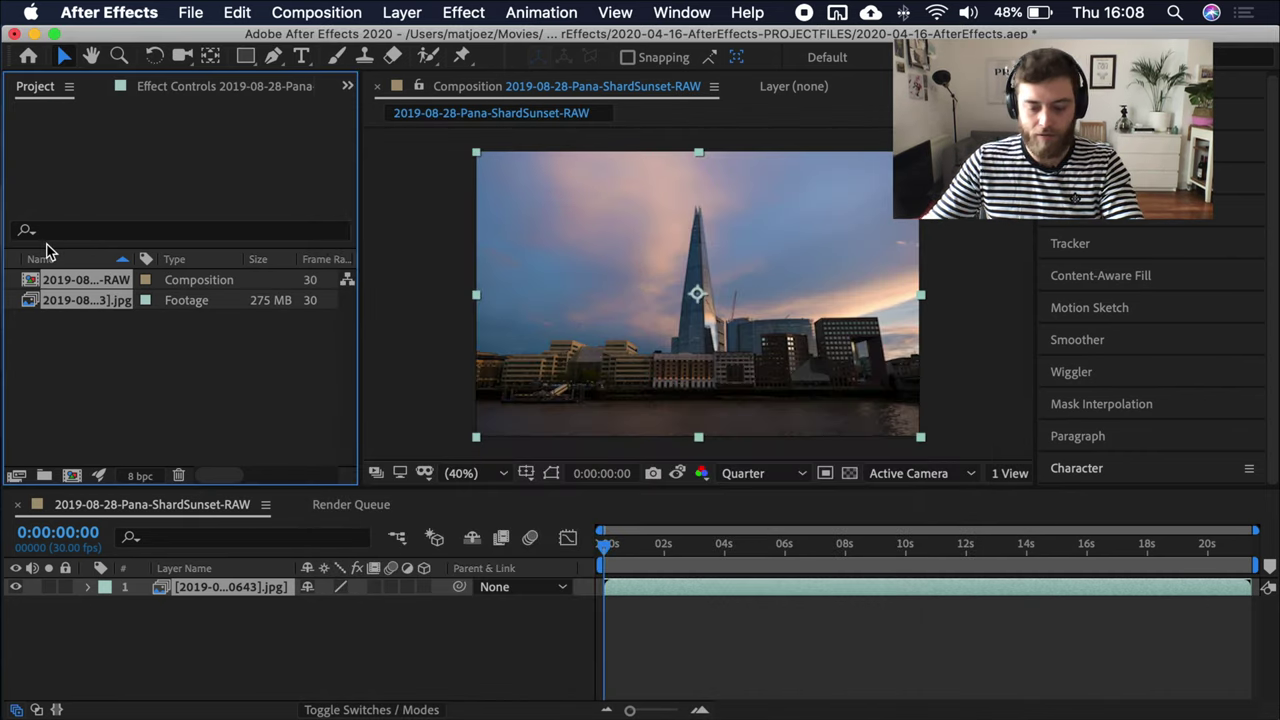
# Step: Undo to an empty project, reimport the Timelapse sequence folder and interpret it at 25 fps
pyautogui.press('super+z')
pyautogui.press('super+Tab')
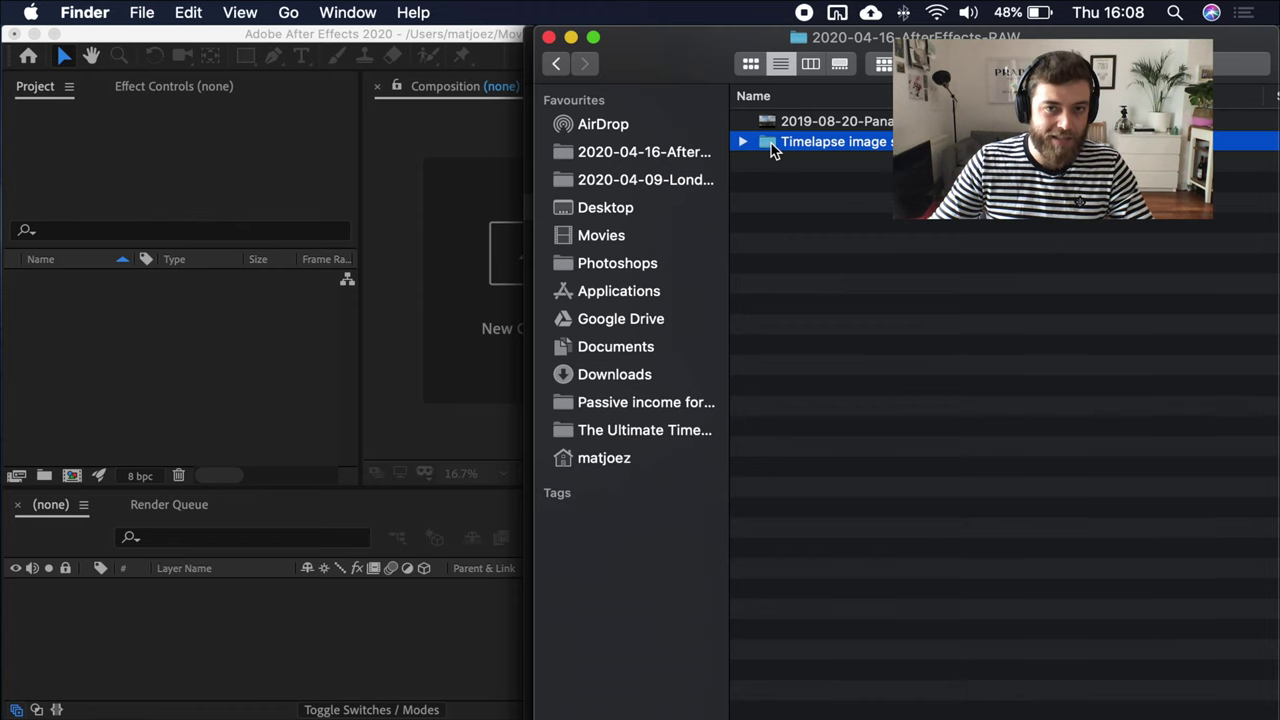
pyautogui.moveTo(771, 143); pyautogui.dragTo(250, 431)
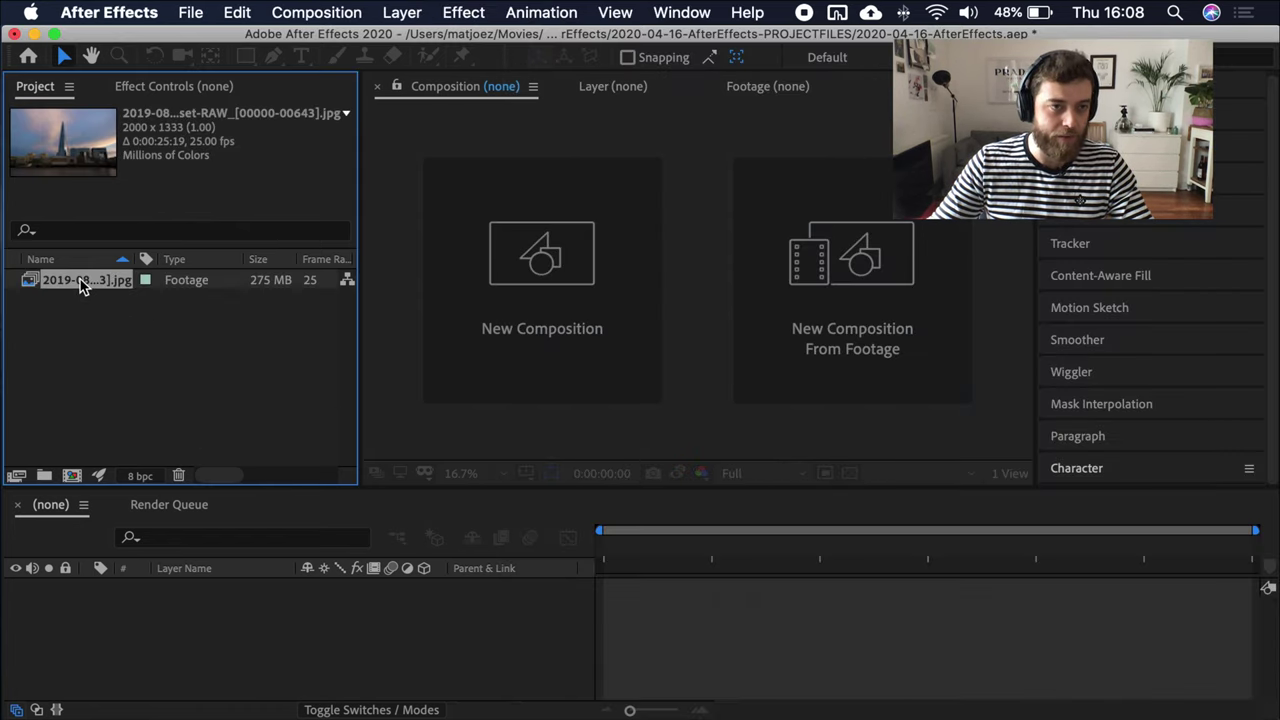
pyautogui.click(16, 475)
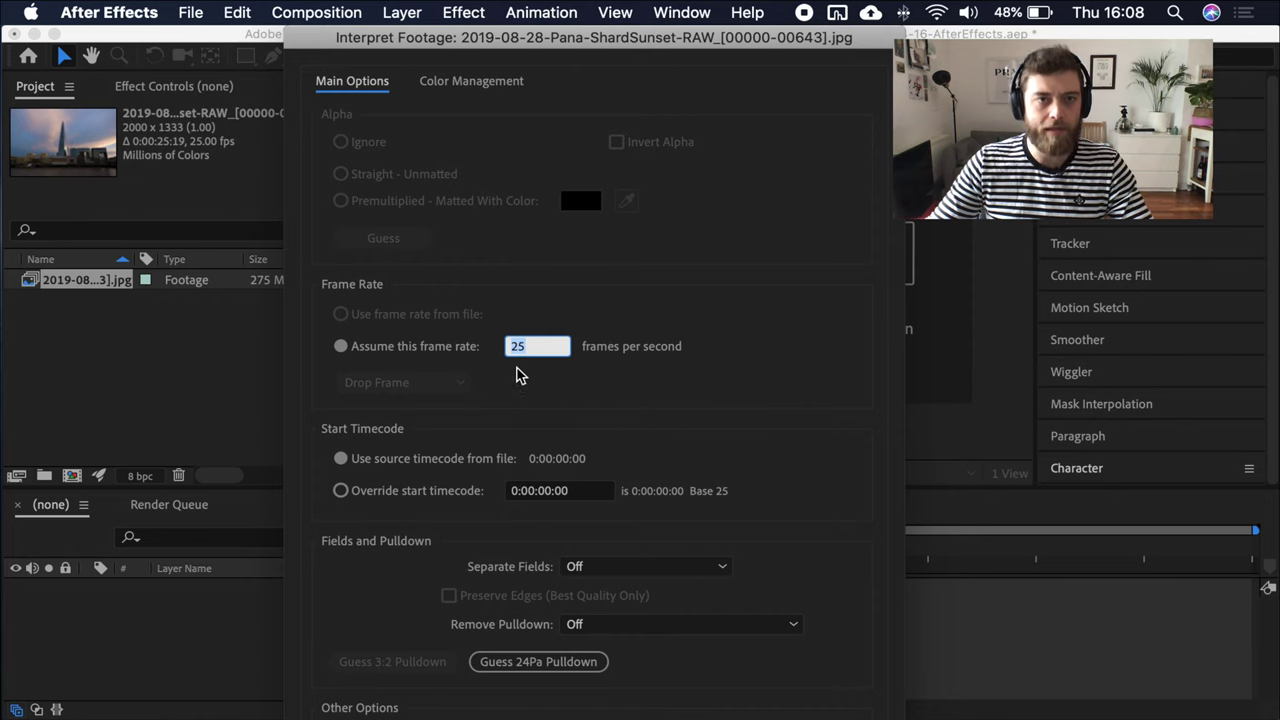
pyautogui.press('Return')
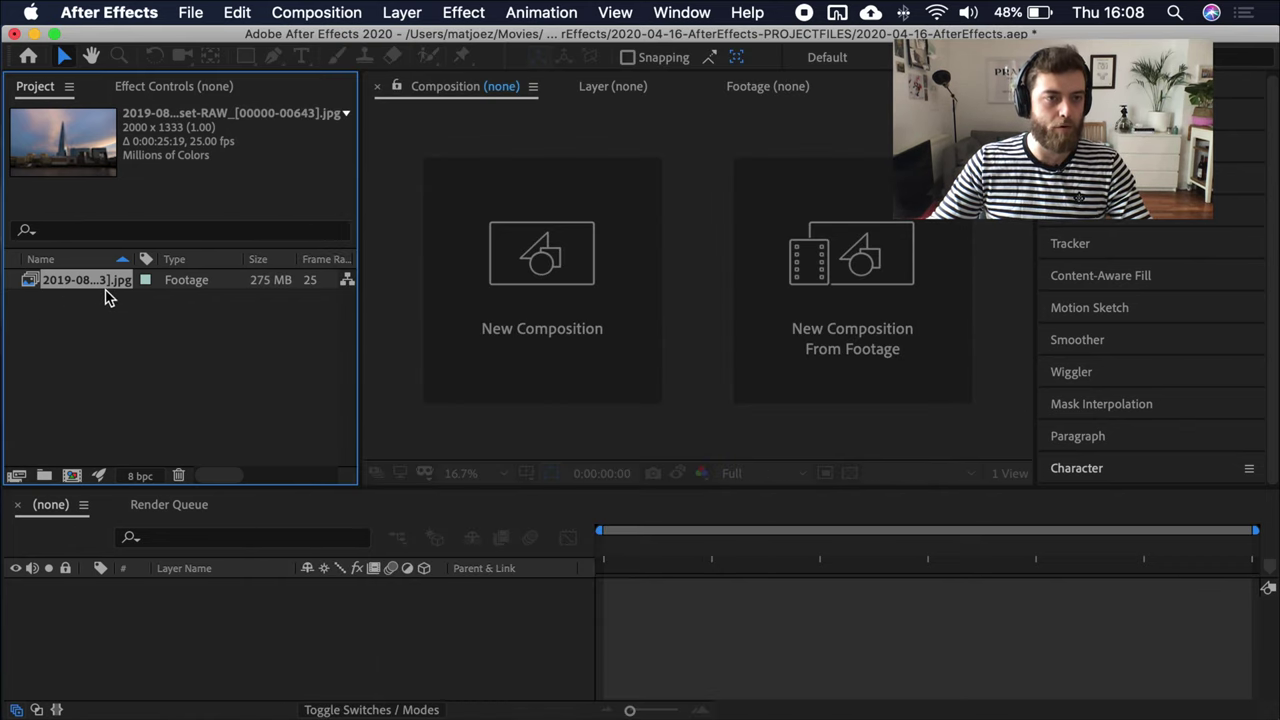
# Step: Create a composition from the footage, confirm it runs 0:00:25:19 at 25 fps, and scrub through it
pyautogui.rightClick(105, 289)
pyautogui.click(188, 340)
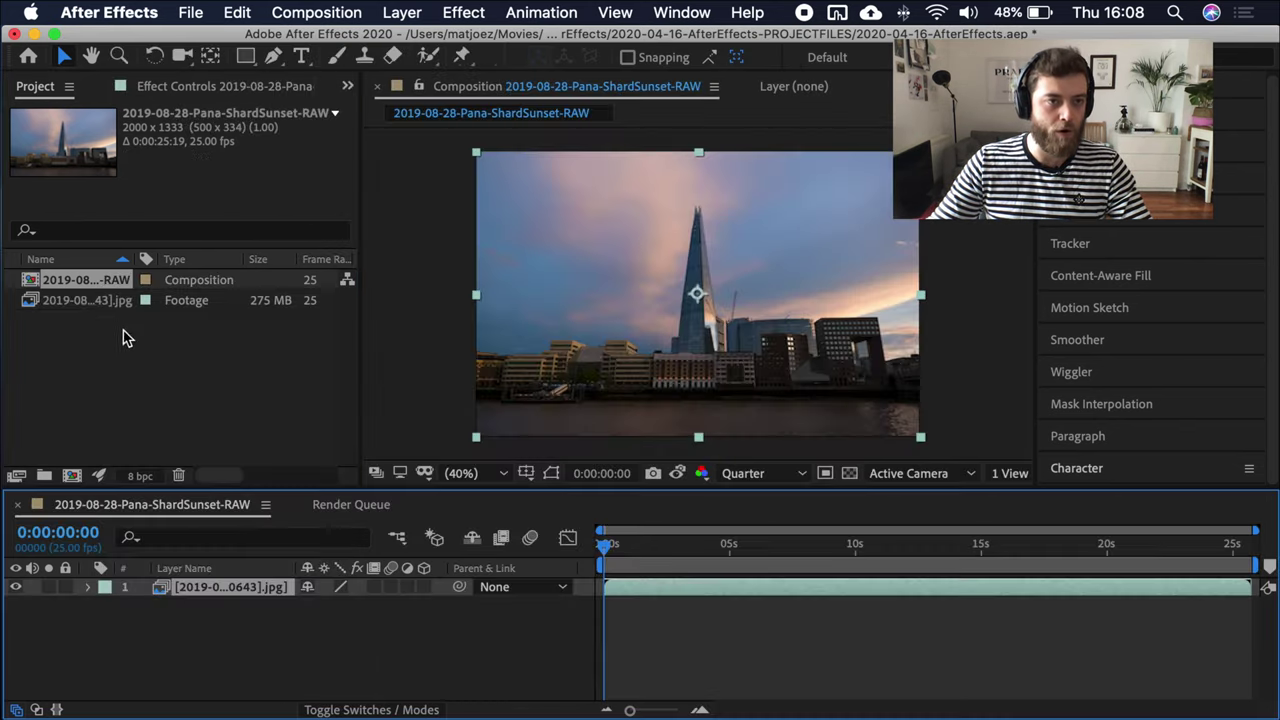
pyautogui.press('super+k')
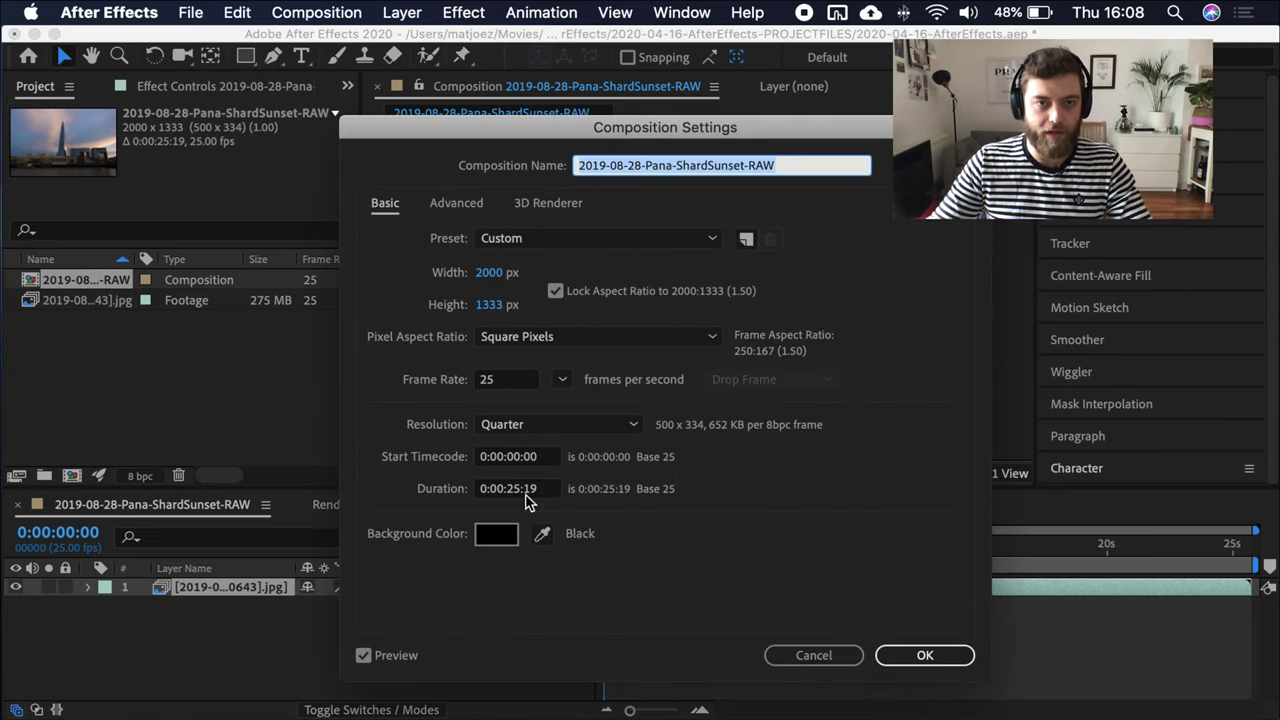
pyautogui.click(812, 655)
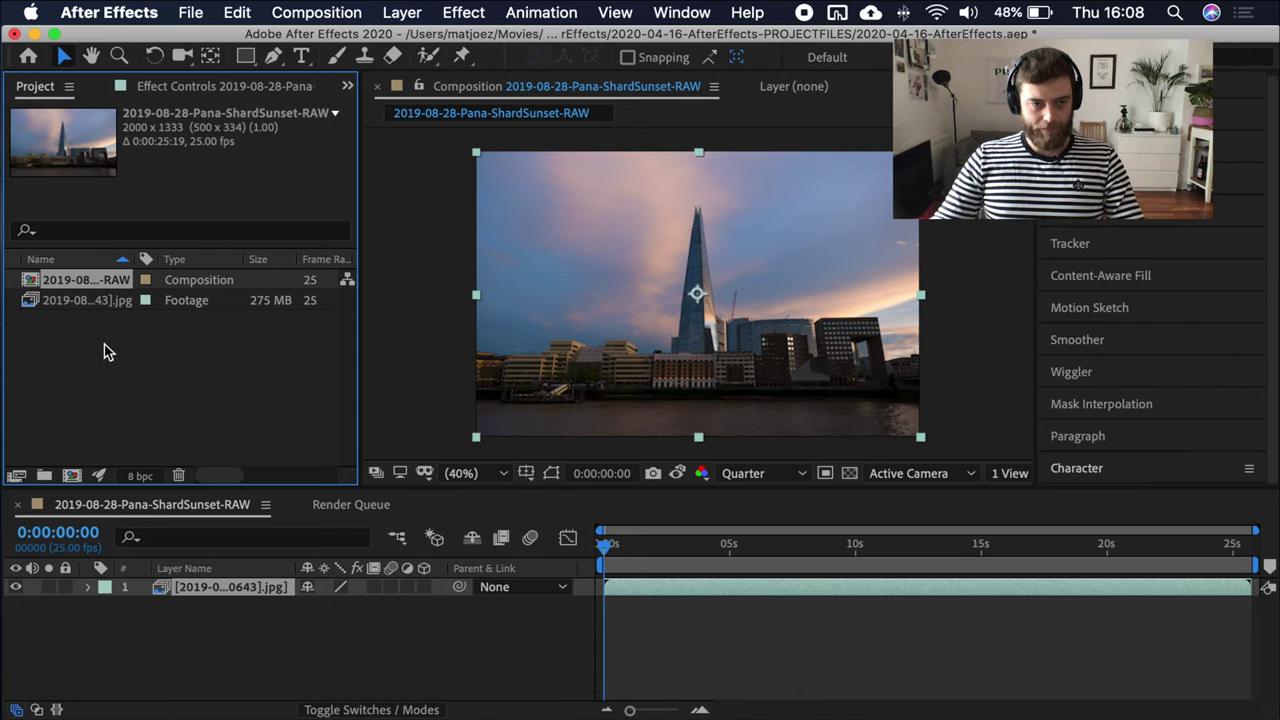
pyautogui.moveTo(630, 546); pyautogui.dragTo(592, 545)
# Step: Preview the sunset timelapse and scrub through its middle
pyautogui.press('space')
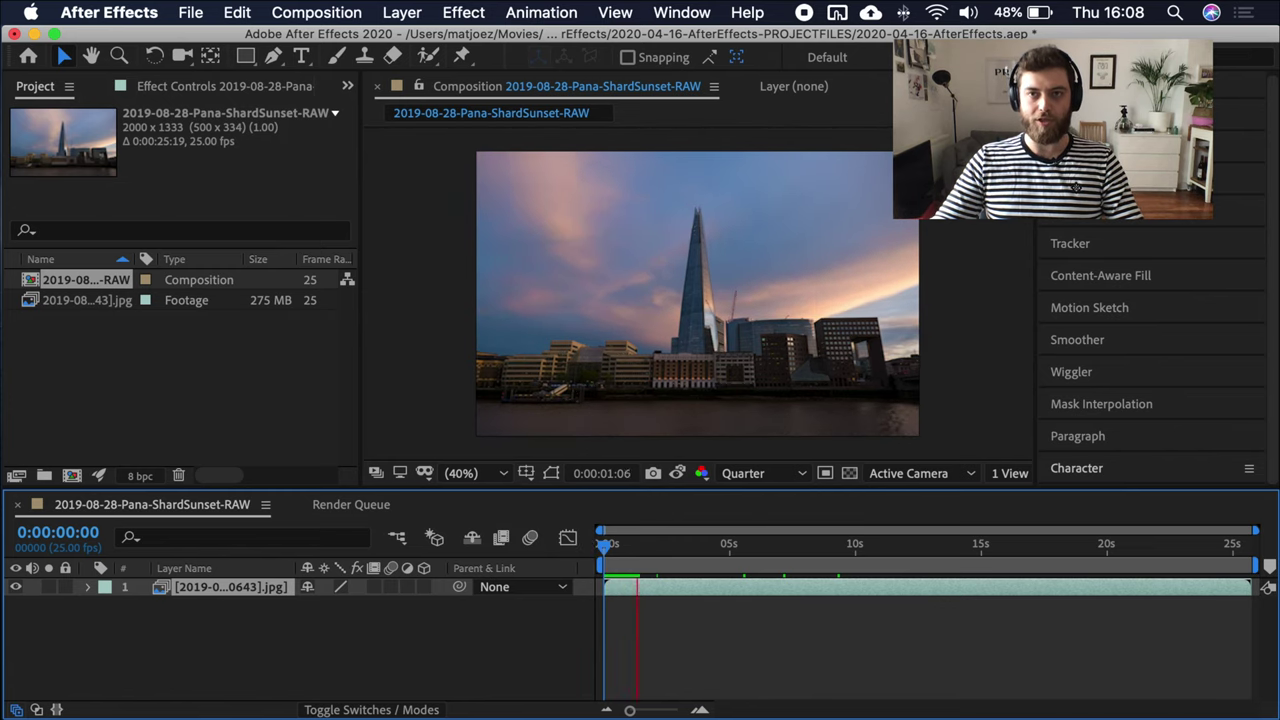
pyautogui.scroll(2, 1150, 350)
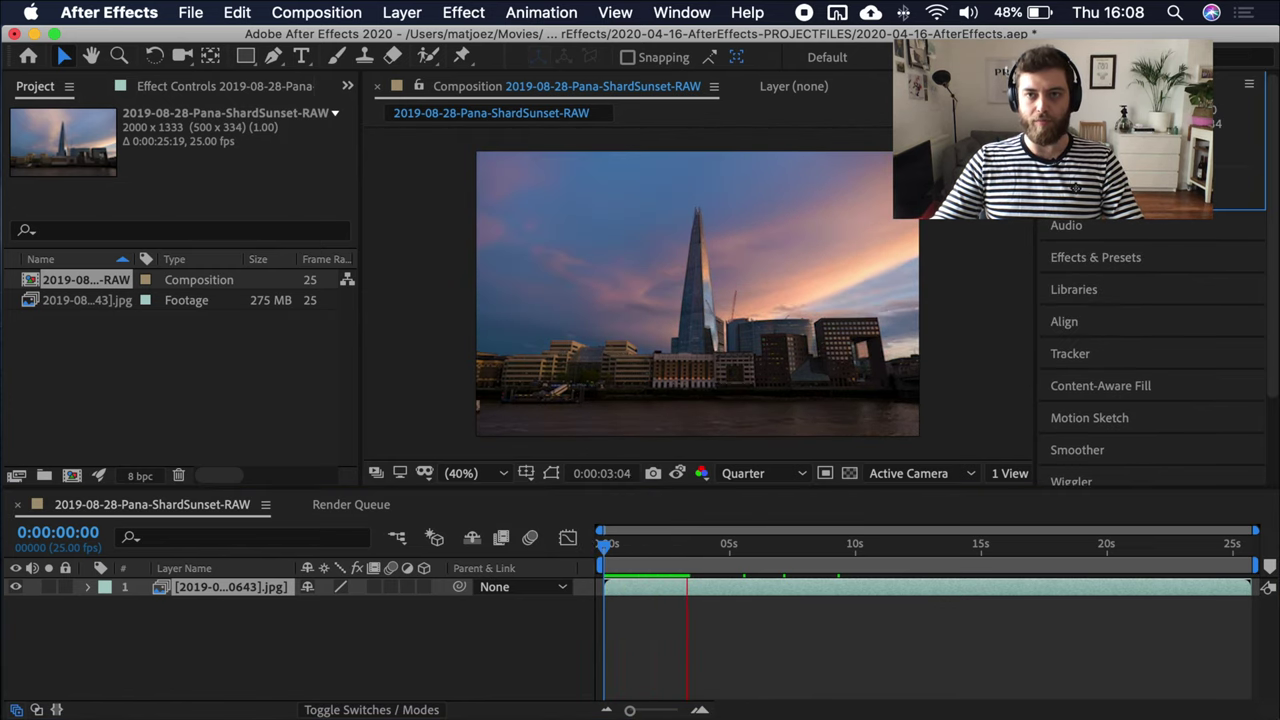
pyautogui.click(757, 612)
pyautogui.press('space')
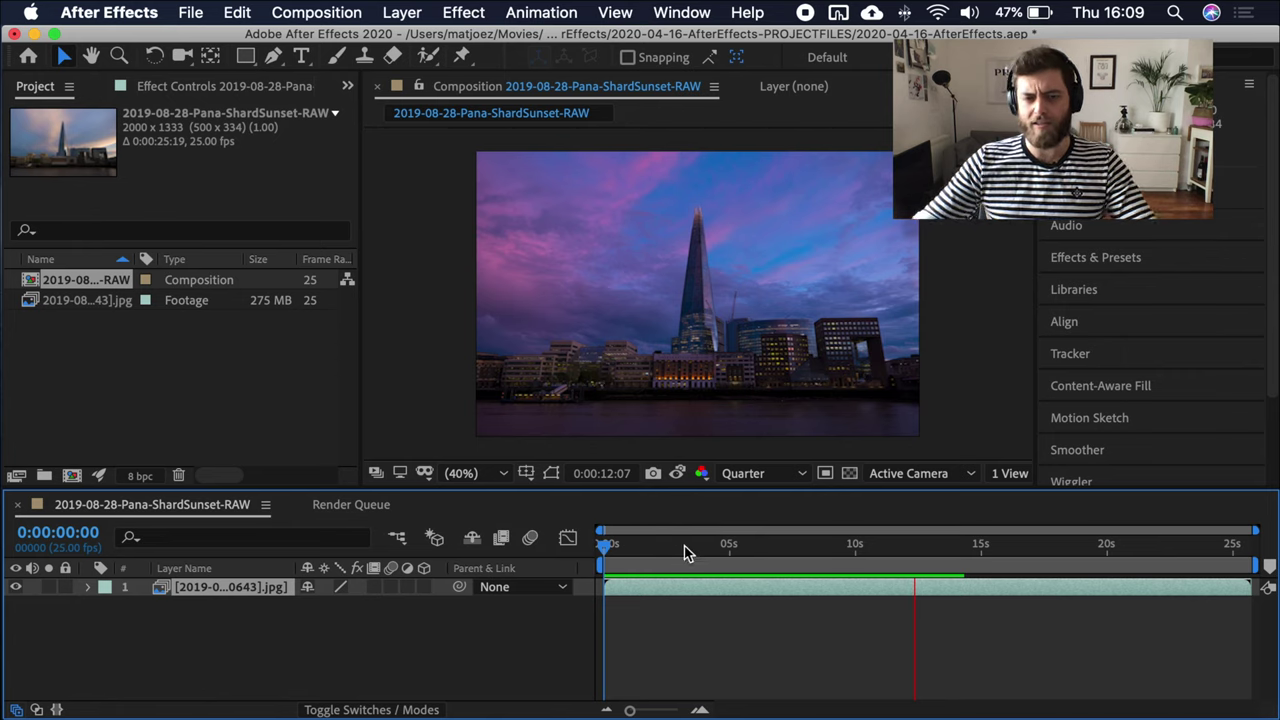
pyautogui.click(660, 549)
pyautogui.moveTo(665, 553); pyautogui.dragTo(767, 549)
# Step: Try lowering the sunset layer's Opacity to 92%, then undo back to 100%
pyautogui.click(750, 592)
pyautogui.press('t')
pyautogui.click(305, 606)
pyautogui.moveTo(305, 606); pyautogui.dragTo(297, 608)
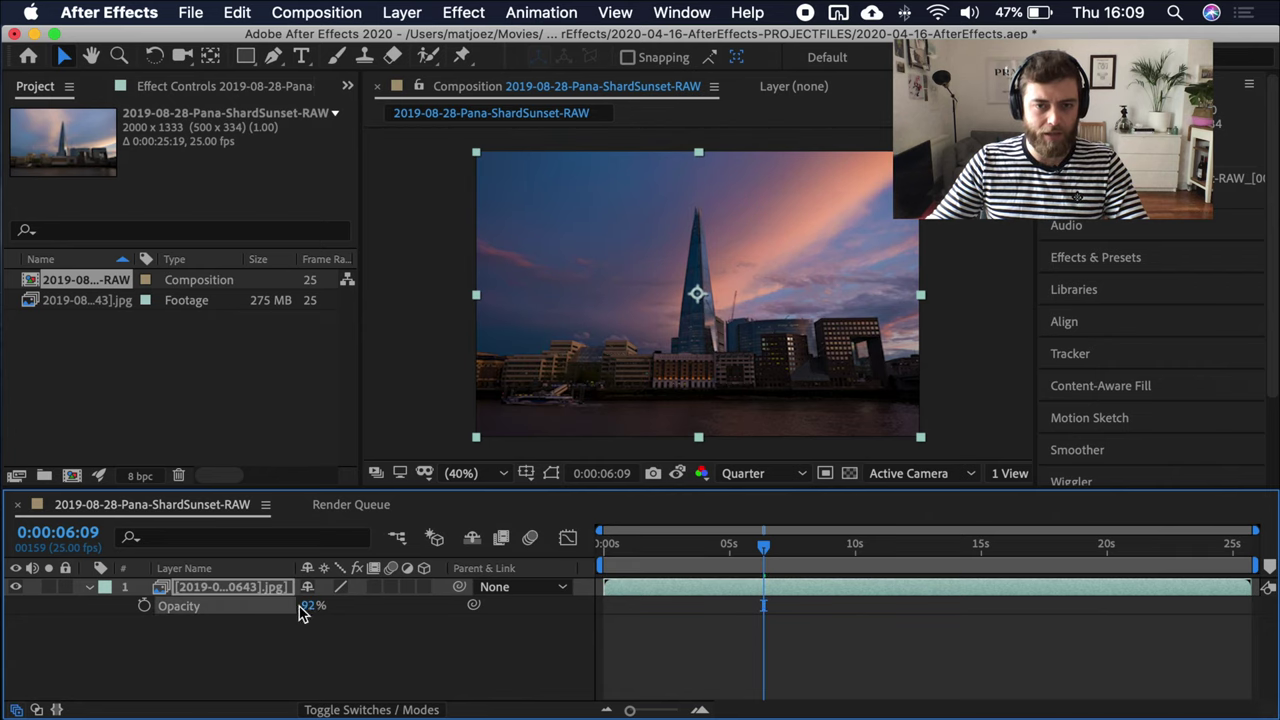
pyautogui.moveTo(606, 545); pyautogui.dragTo(547, 545)
pyautogui.press('super+z')
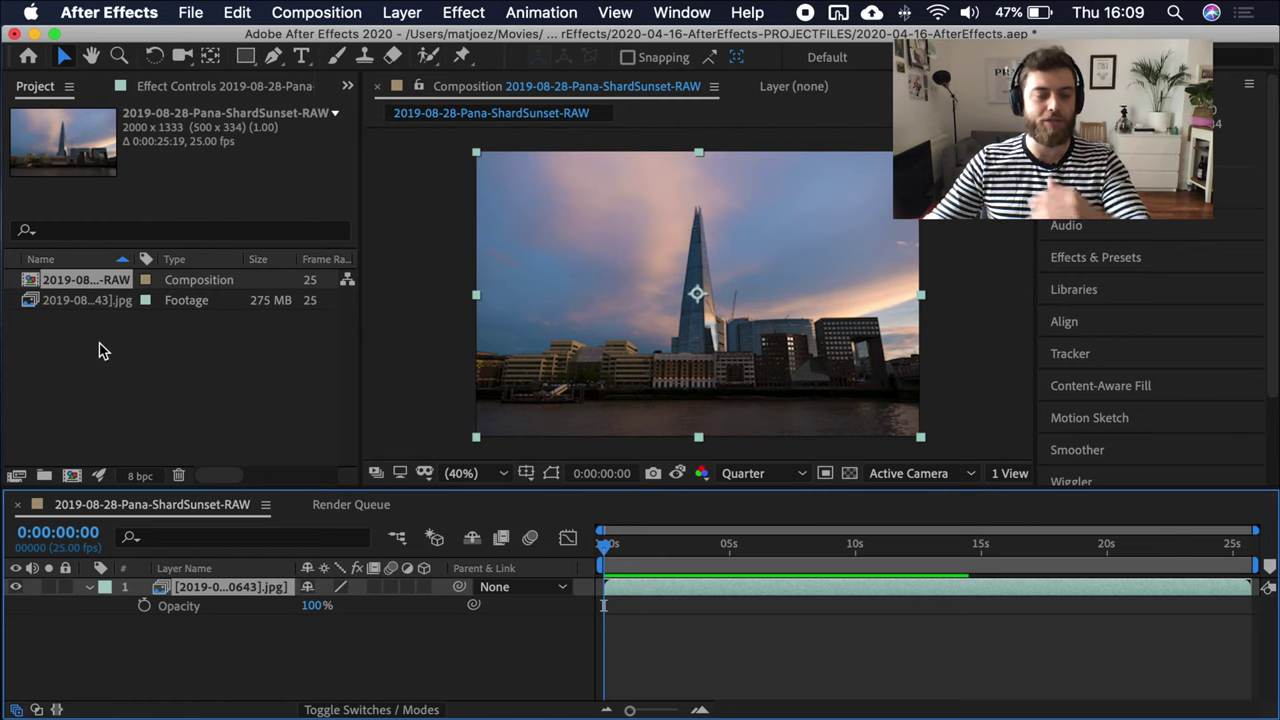
# Step: Reimport the Timelapse sequence folder and build composition 2019-08-28-Pana-ShardSunset-RAW 2 from it
pyautogui.press('super+Tab')
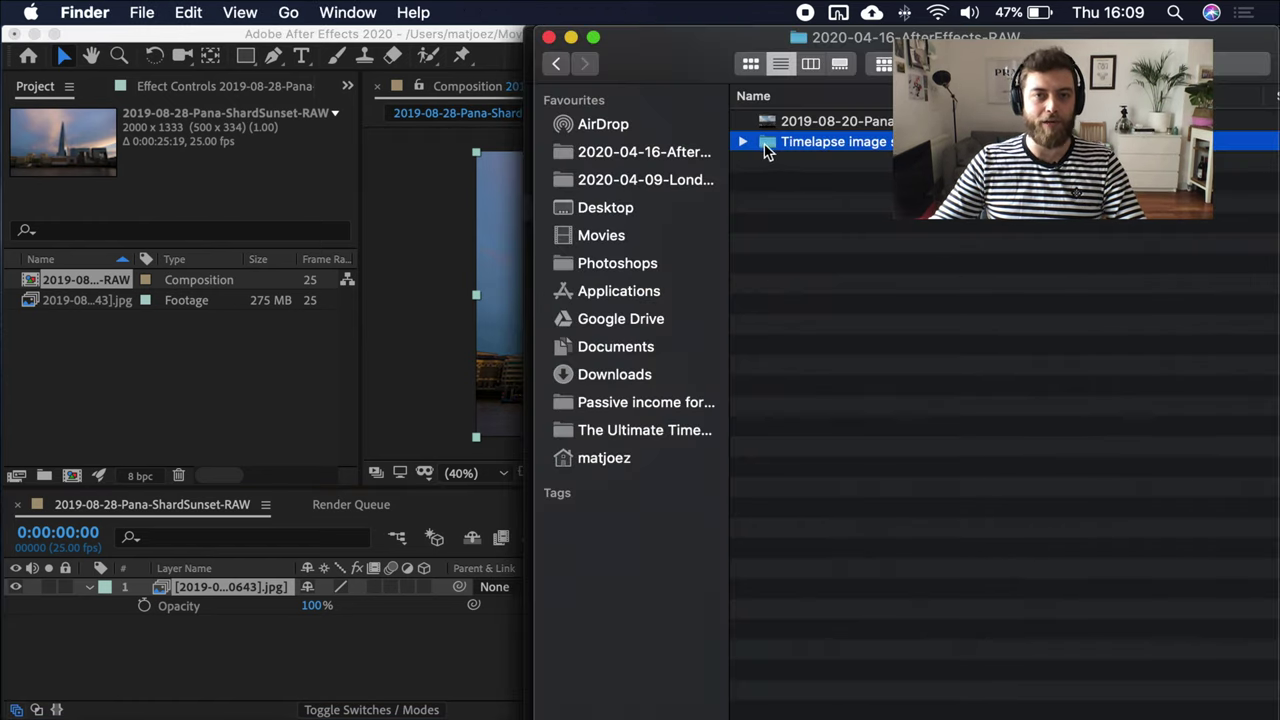
pyautogui.moveTo(766, 149); pyautogui.dragTo(158, 352)
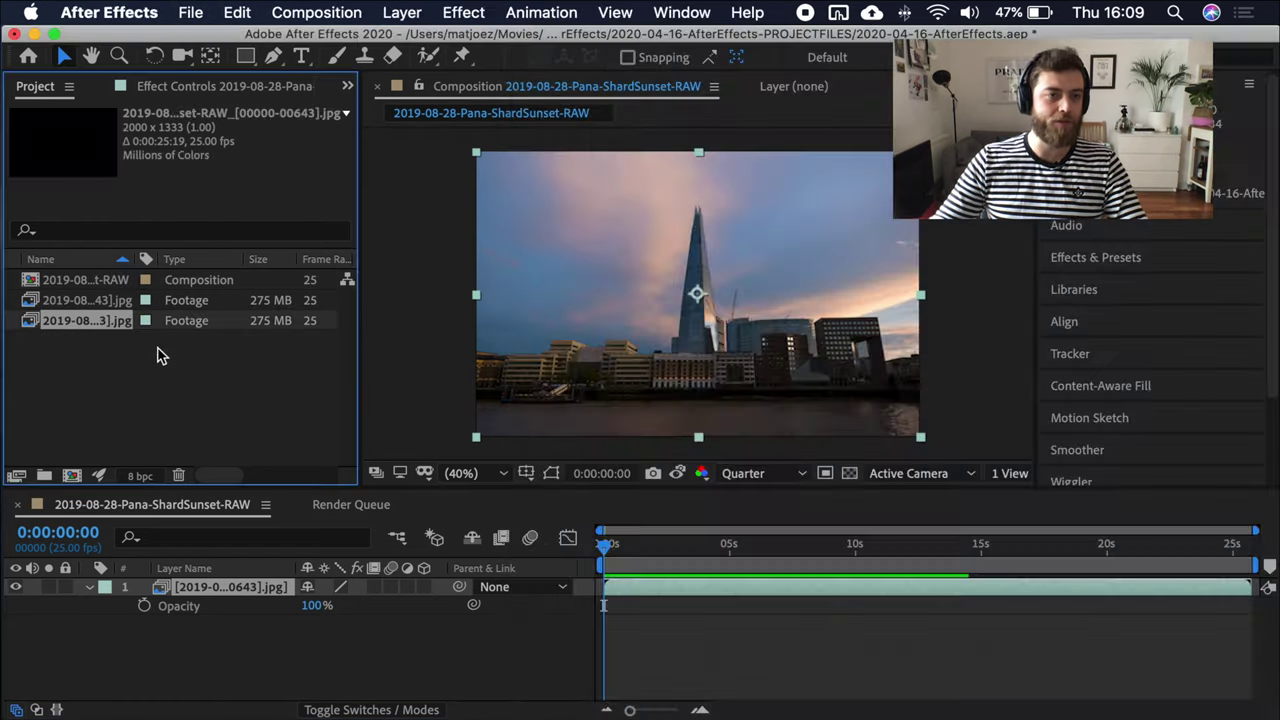
pyautogui.rightClick(86, 321)
pyautogui.click(222, 376)
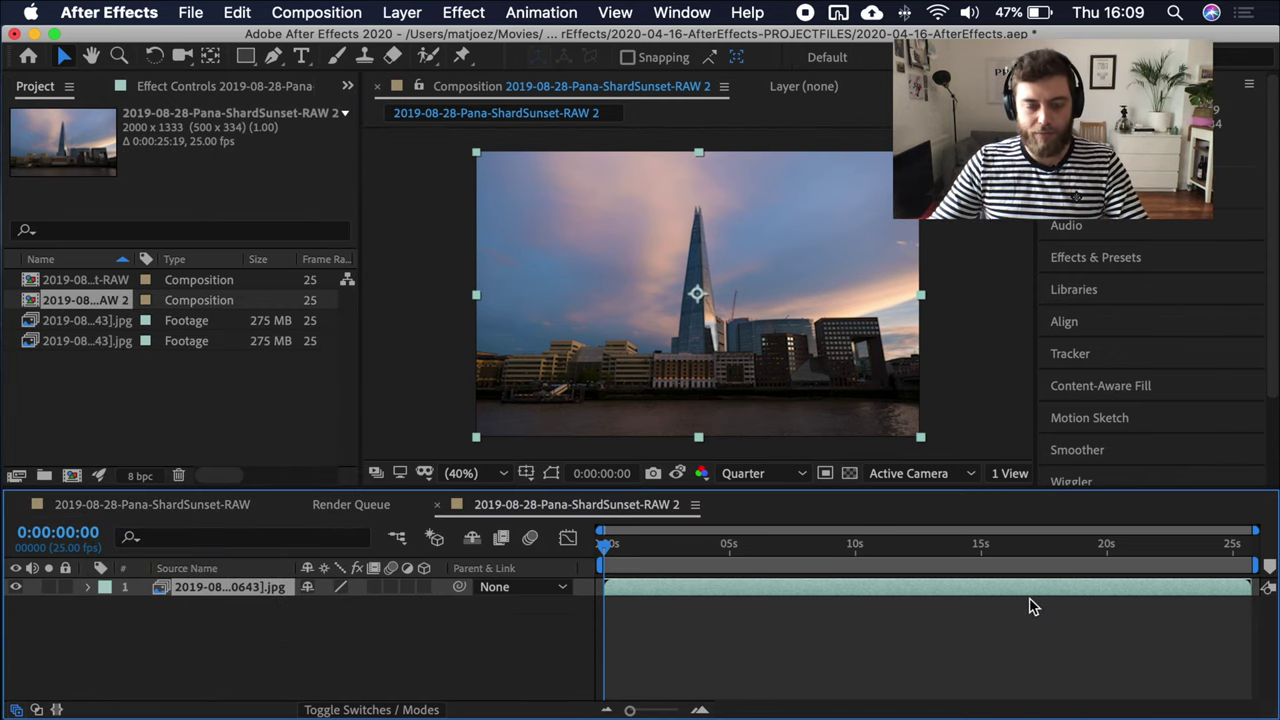
pyautogui.click(91, 301)
pyautogui.click(191, 12)
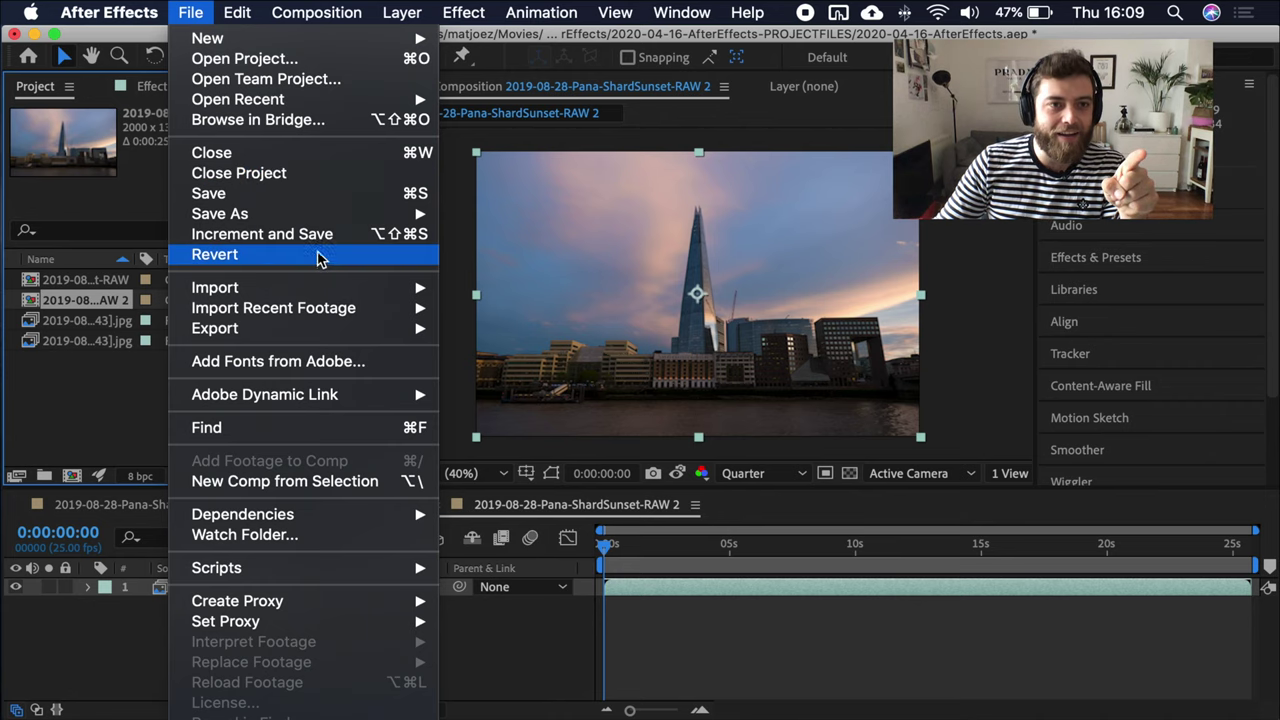
# Step: Add the RAW 2 composition to the Render Queue with Best Settings
pyautogui.moveTo(340, 330)
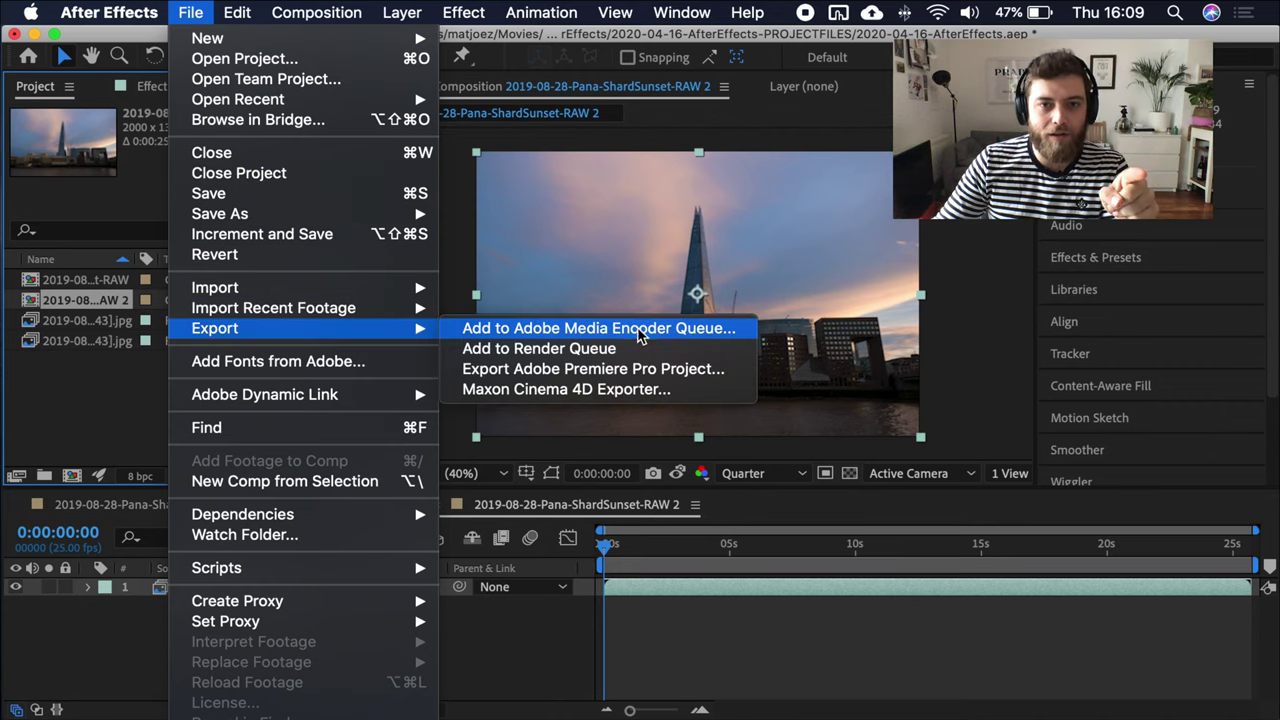
pyautogui.click(574, 350)
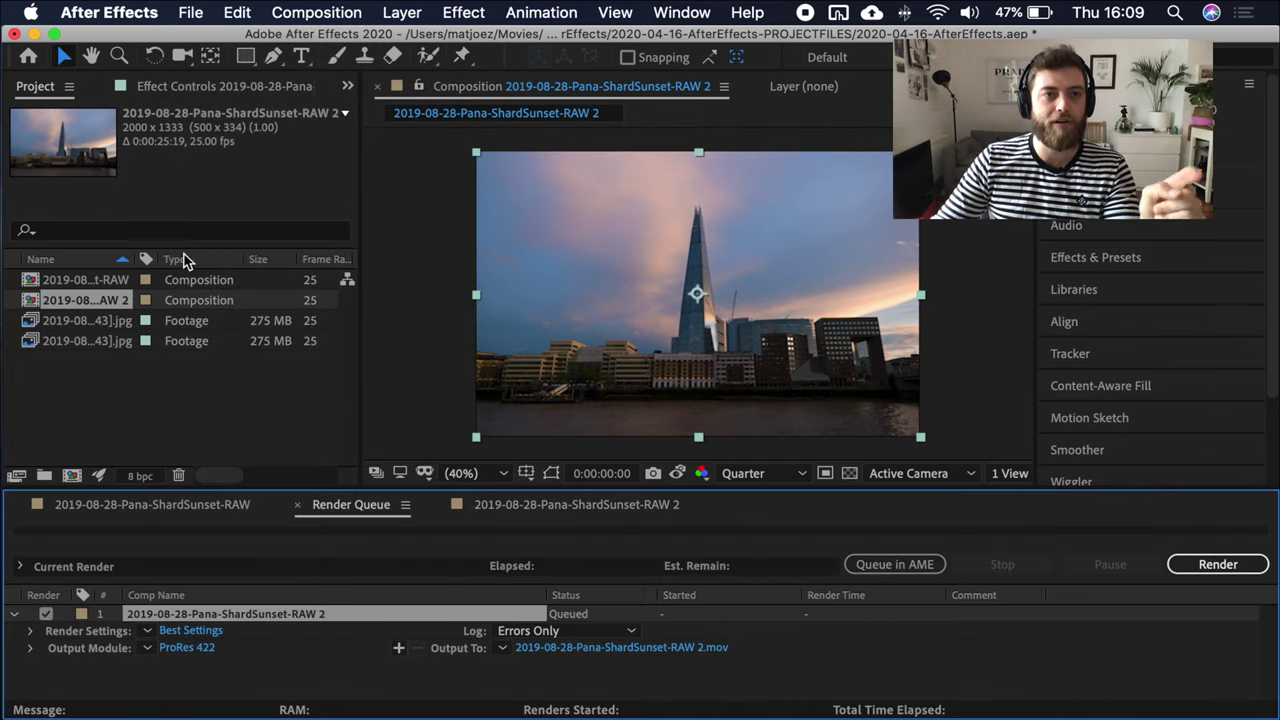
pyautogui.click(190, 12)
pyautogui.moveTo(247, 330)
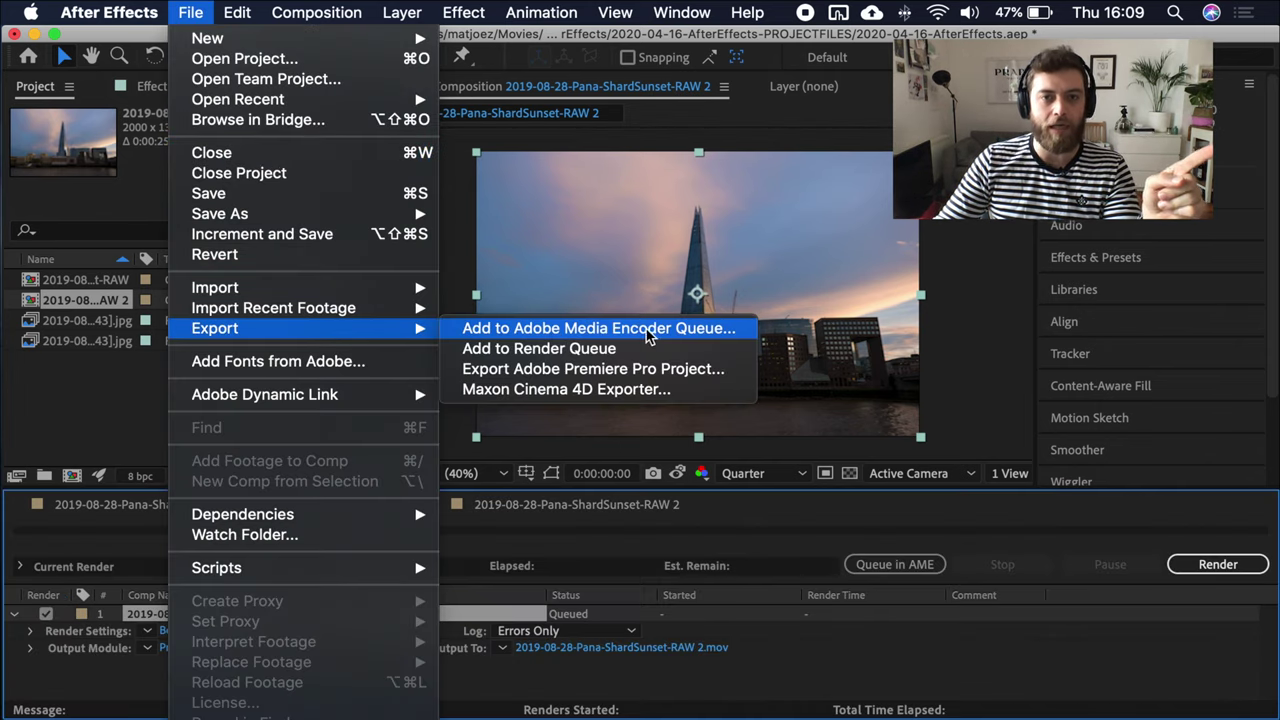
pyautogui.click(92, 410)
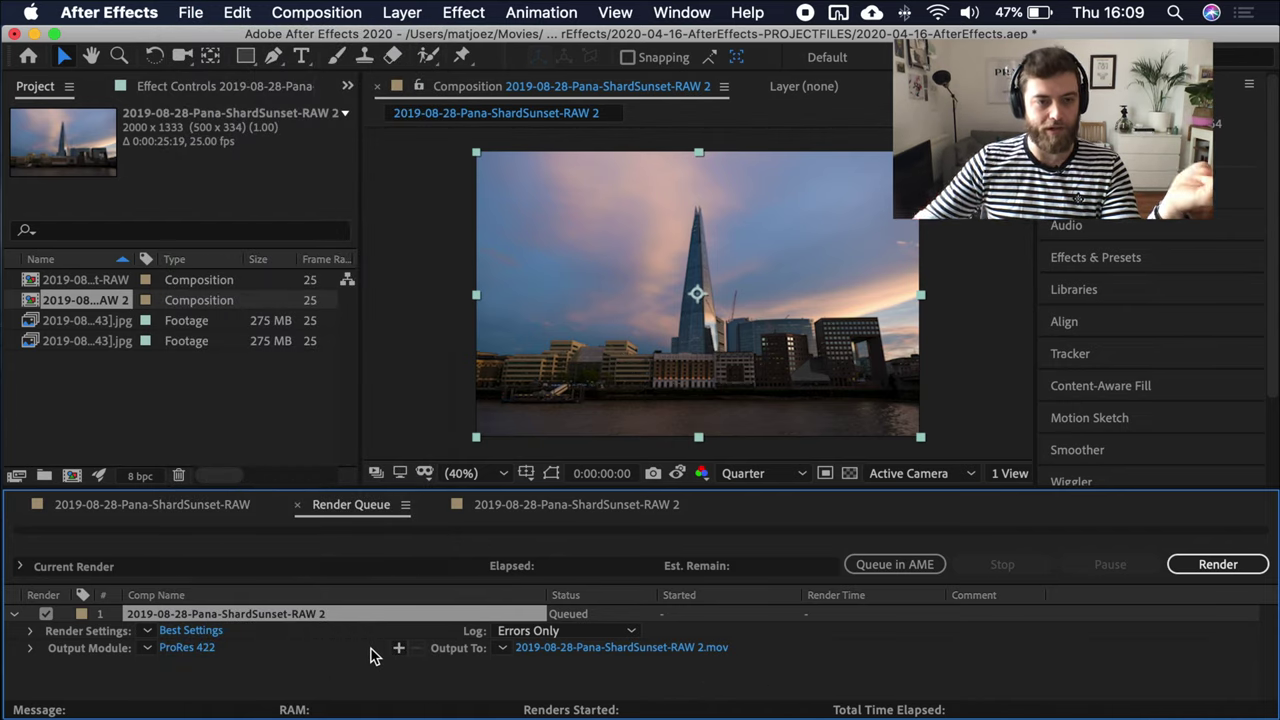
# Step: Check that the Output Module is QuickTime ProRes 422 writing 2019-08-28-Pana-ShardSunset-RAW 2.mov
pyautogui.click(208, 648)
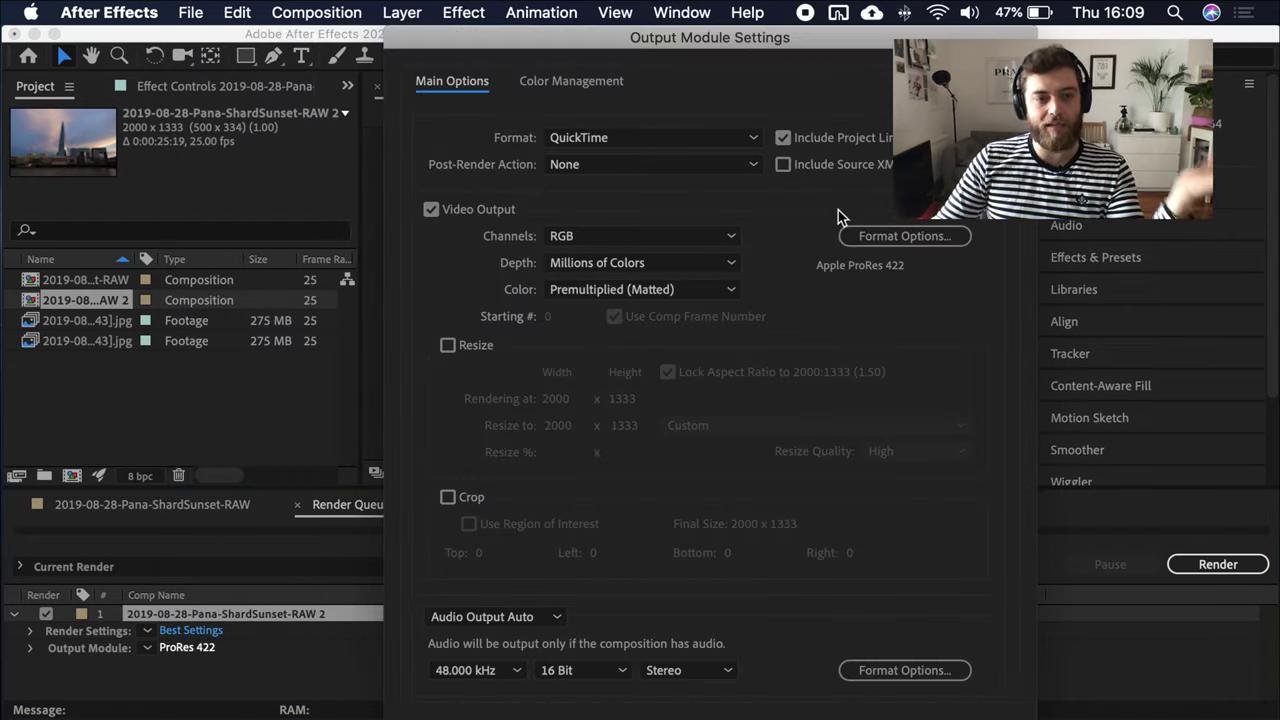
pyautogui.press('Return')
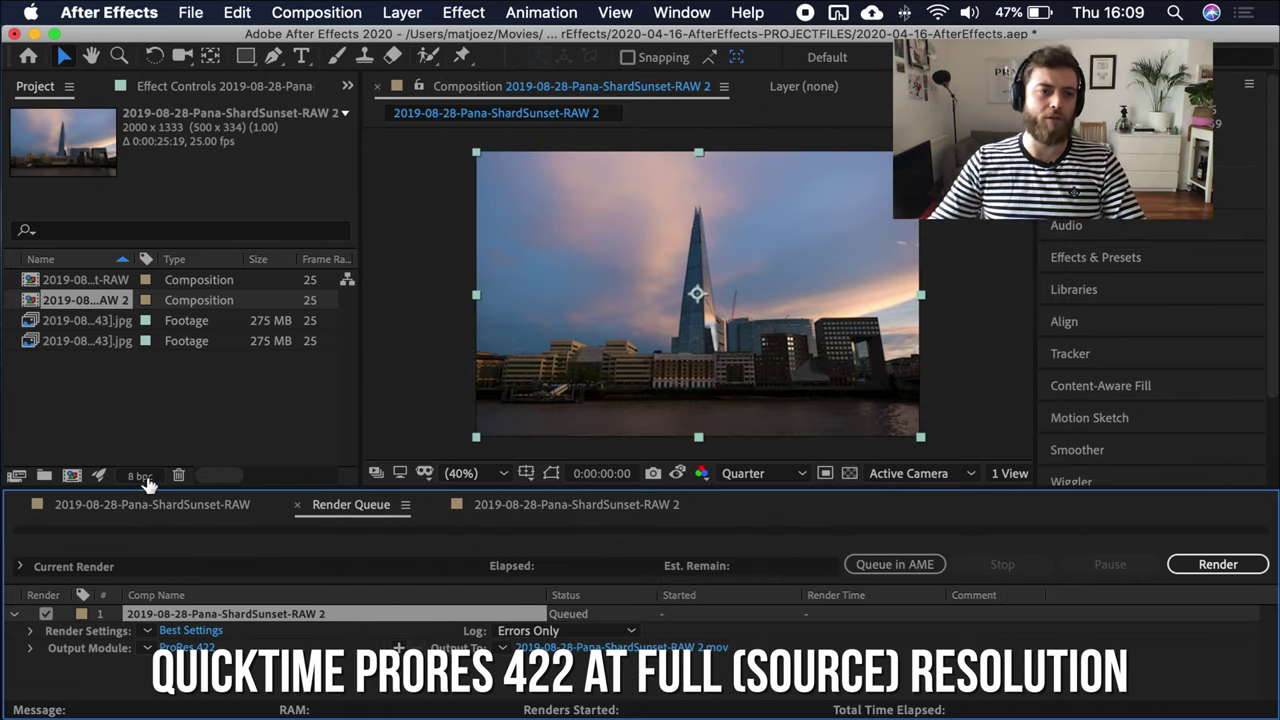
pyautogui.click(110, 405)
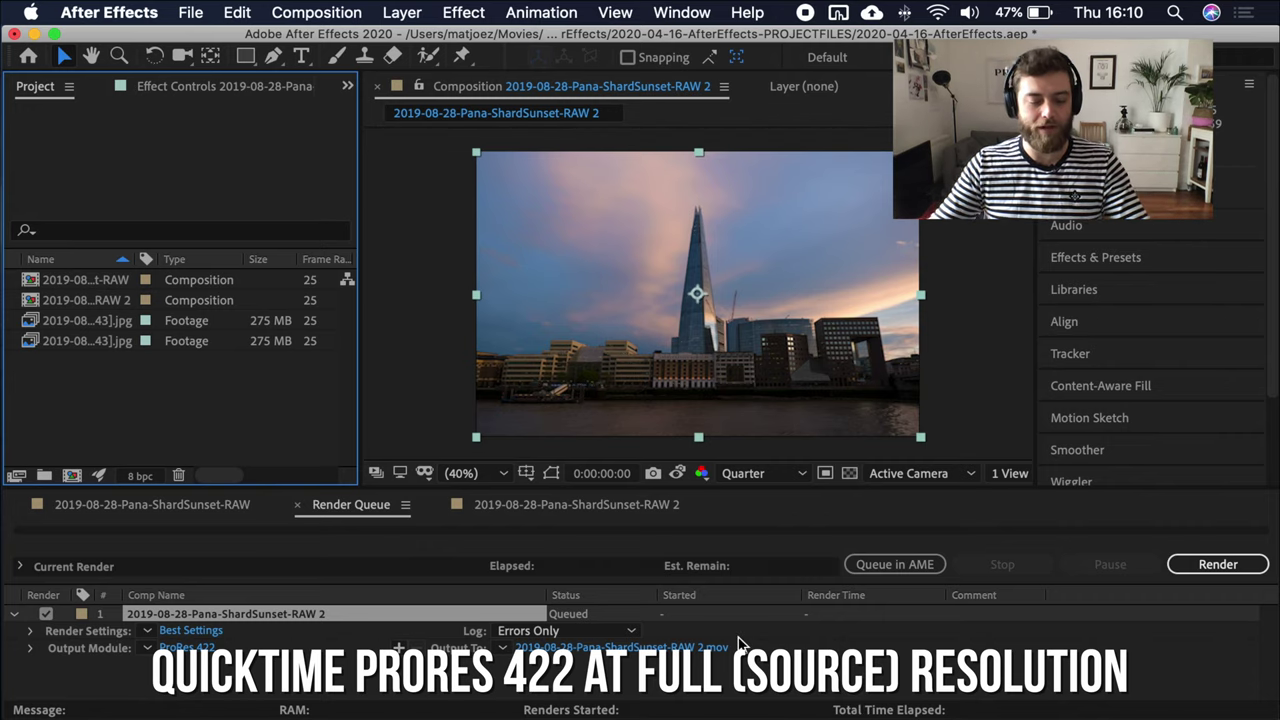
pyautogui.press('super+Tab')
pyautogui.press('super+shift+Tab')
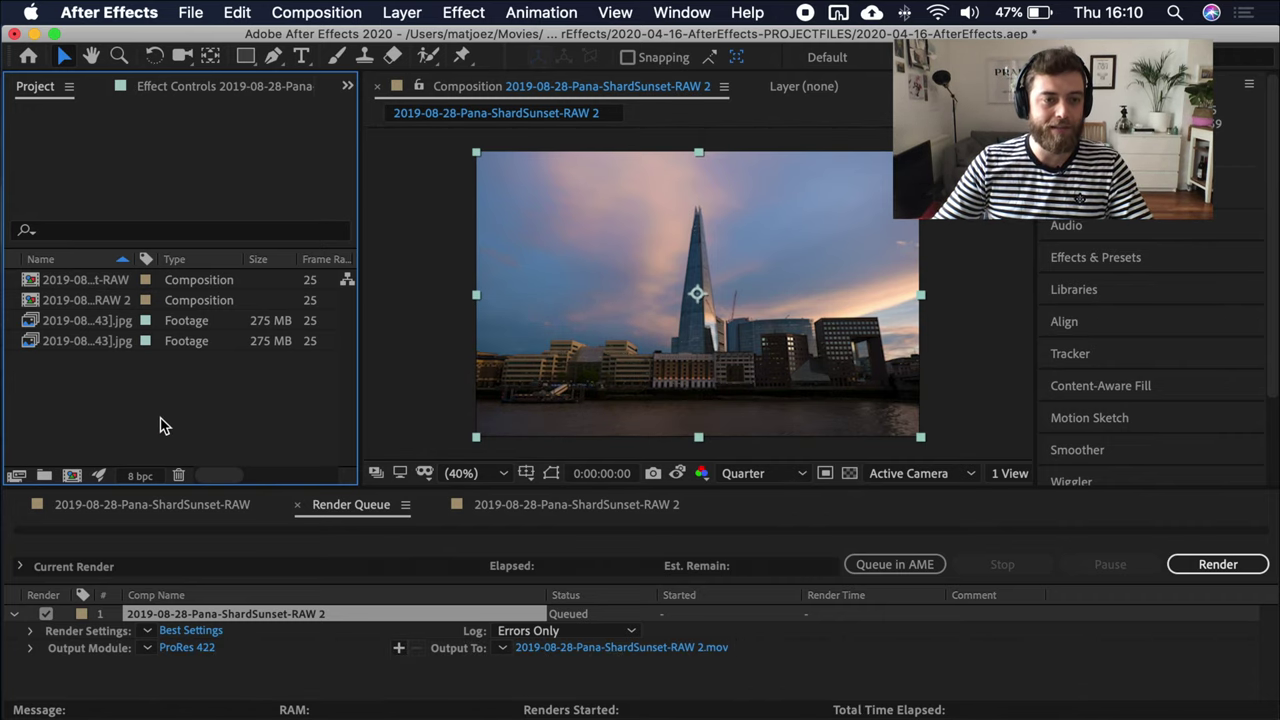
# Step: Clear all project items and preview the Shard hyperlapse clip in Finder
pyautogui.press('super+a')
pyautogui.press('Delete')
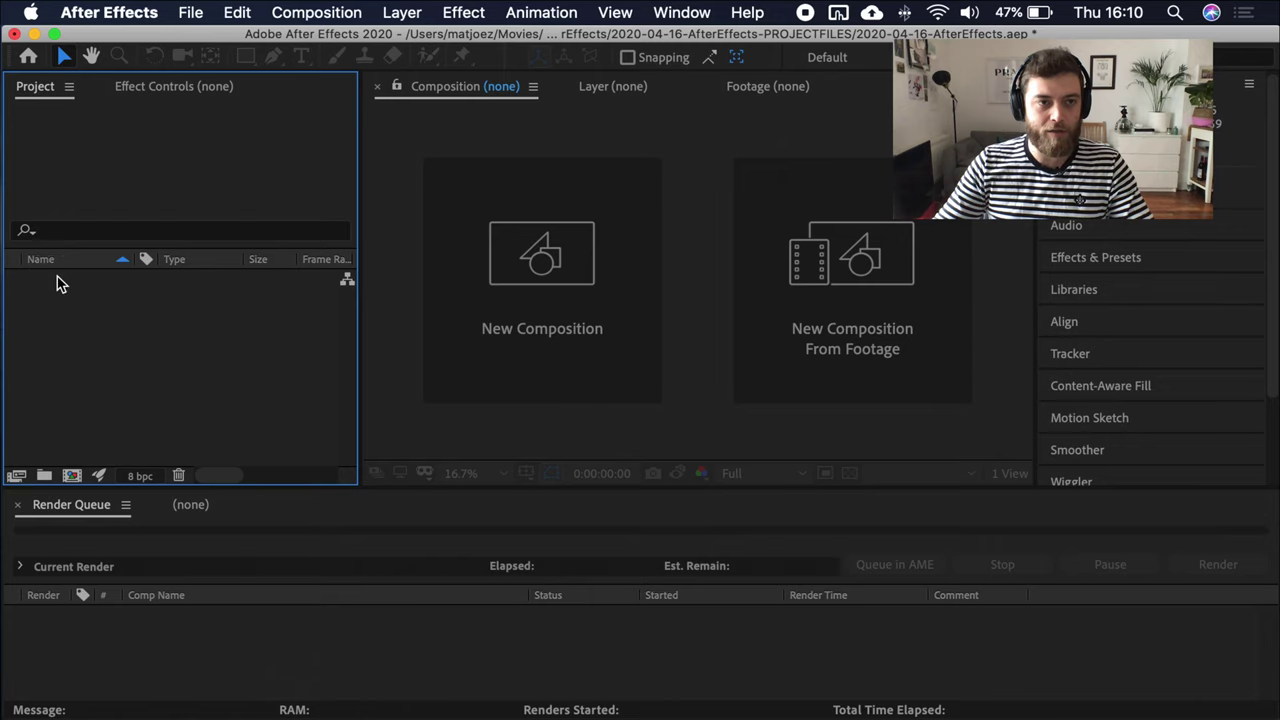
pyautogui.press('super+Tab')
pyautogui.press('Up')
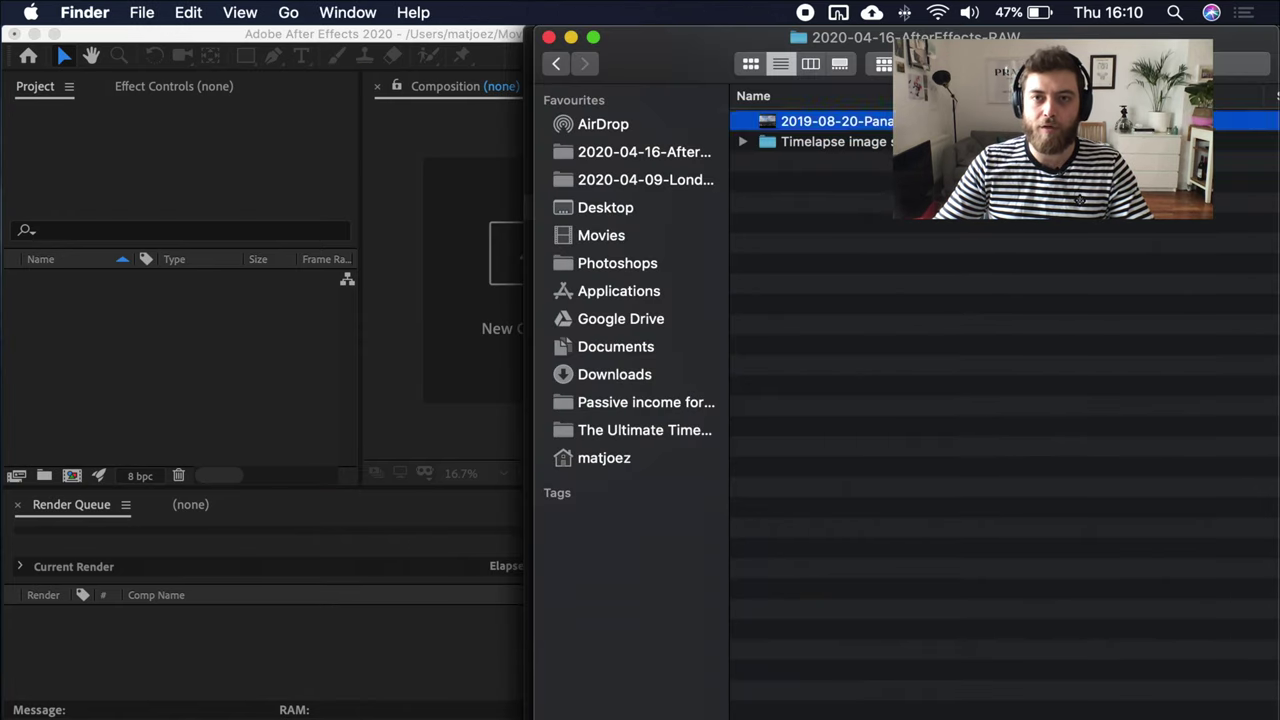
pyautogui.press('space')
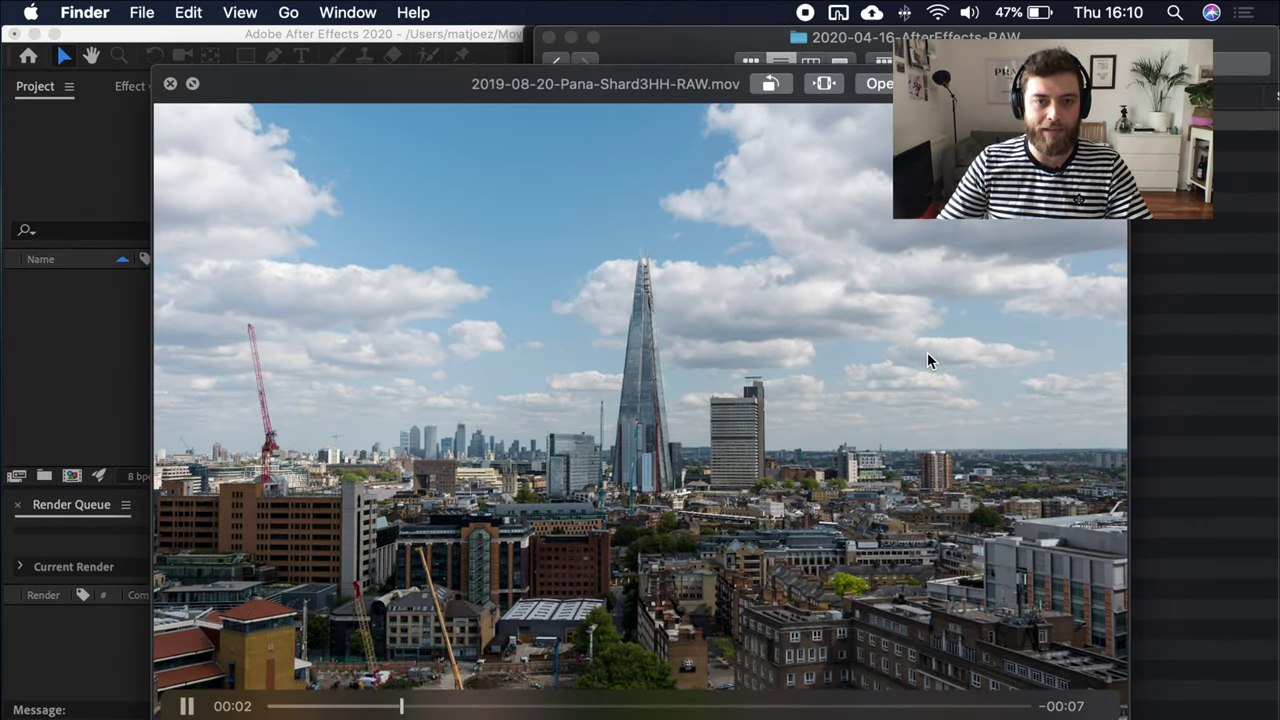
pyautogui.press('space')
# Step: Import the 1.5 GB Shard .mov clip and build the 2019-08-20-Pana-Shard3HH-RAW composition from it
pyautogui.moveTo(737, 123); pyautogui.dragTo(282, 292)
pyautogui.rightClick(97, 284)
pyautogui.click(206, 341)
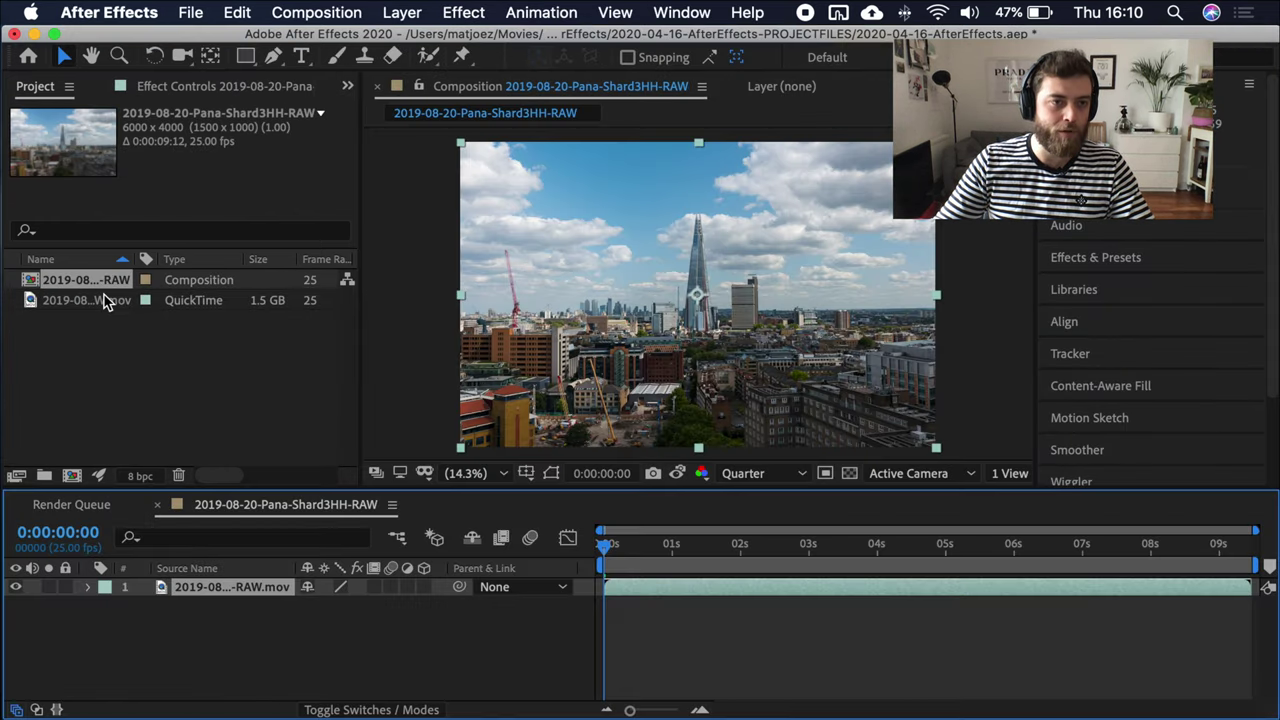
pyautogui.scroll(-3, 1094, 391)
pyautogui.scroll(3, 1180, 390)
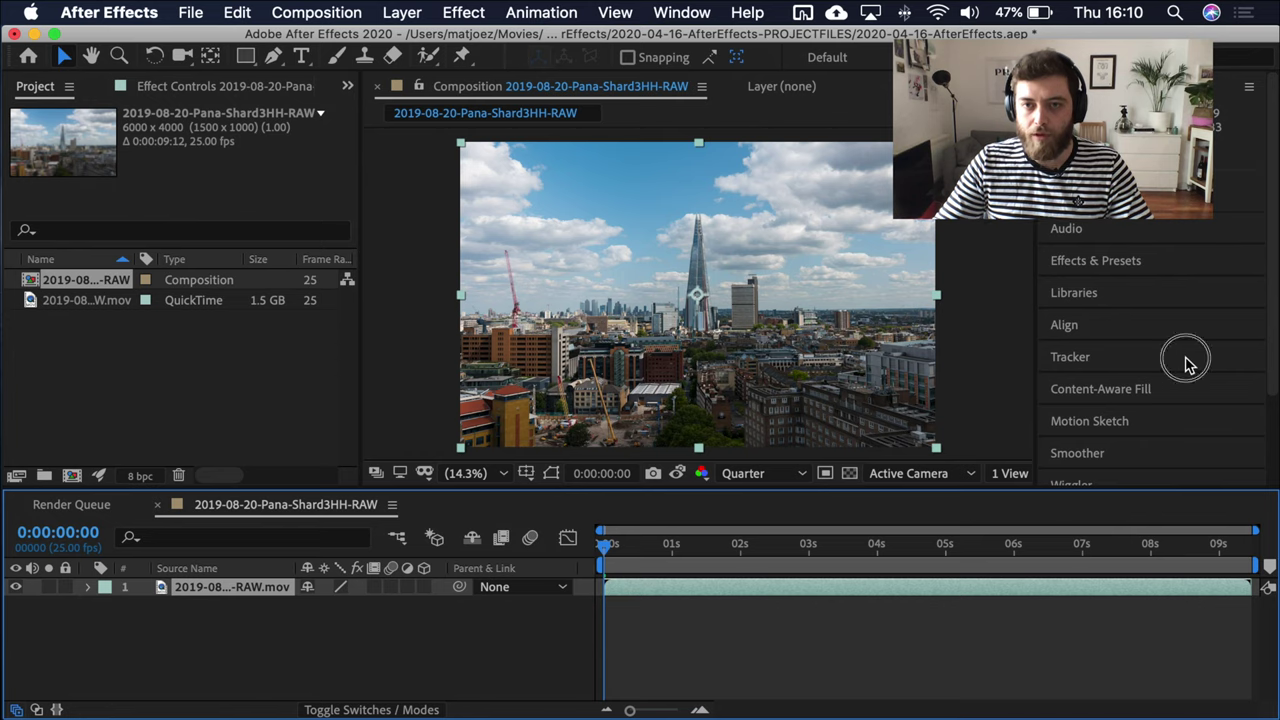
pyautogui.click(1186, 356)
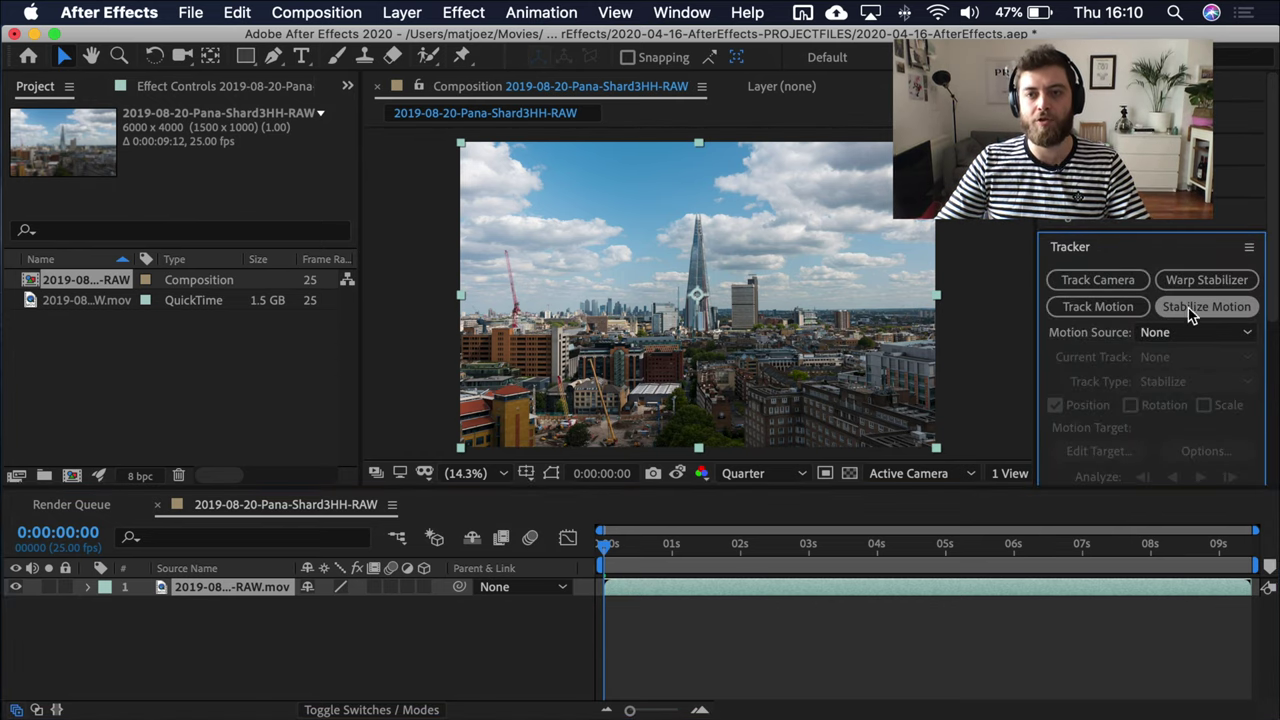
# Step: Start a Stabilize Motion track with Rotation, placing track points on buildings left and right of the Shard
pyautogui.click(1198, 308)
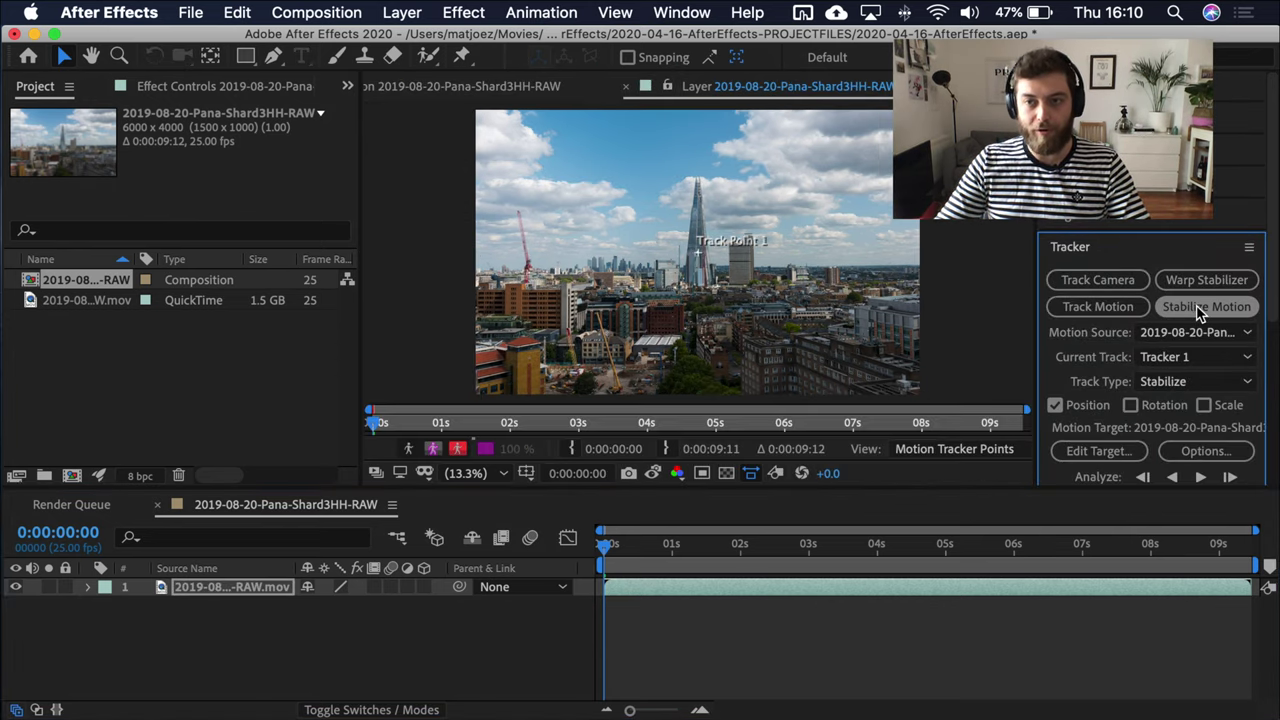
pyautogui.press('/')
pyautogui.scroll(-2, 766, 343)
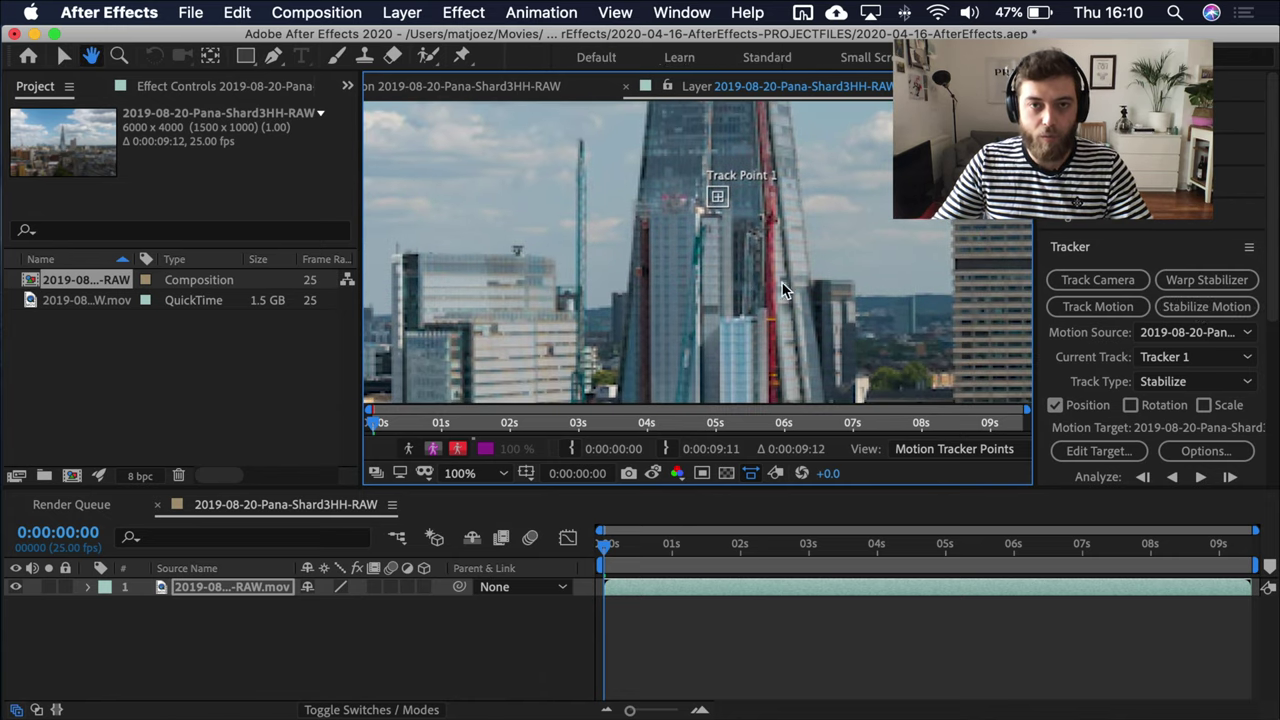
pyautogui.moveTo(715, 200); pyautogui.dragTo(716, 198)
pyautogui.click(1035, 368)
pyautogui.click(1130, 405)
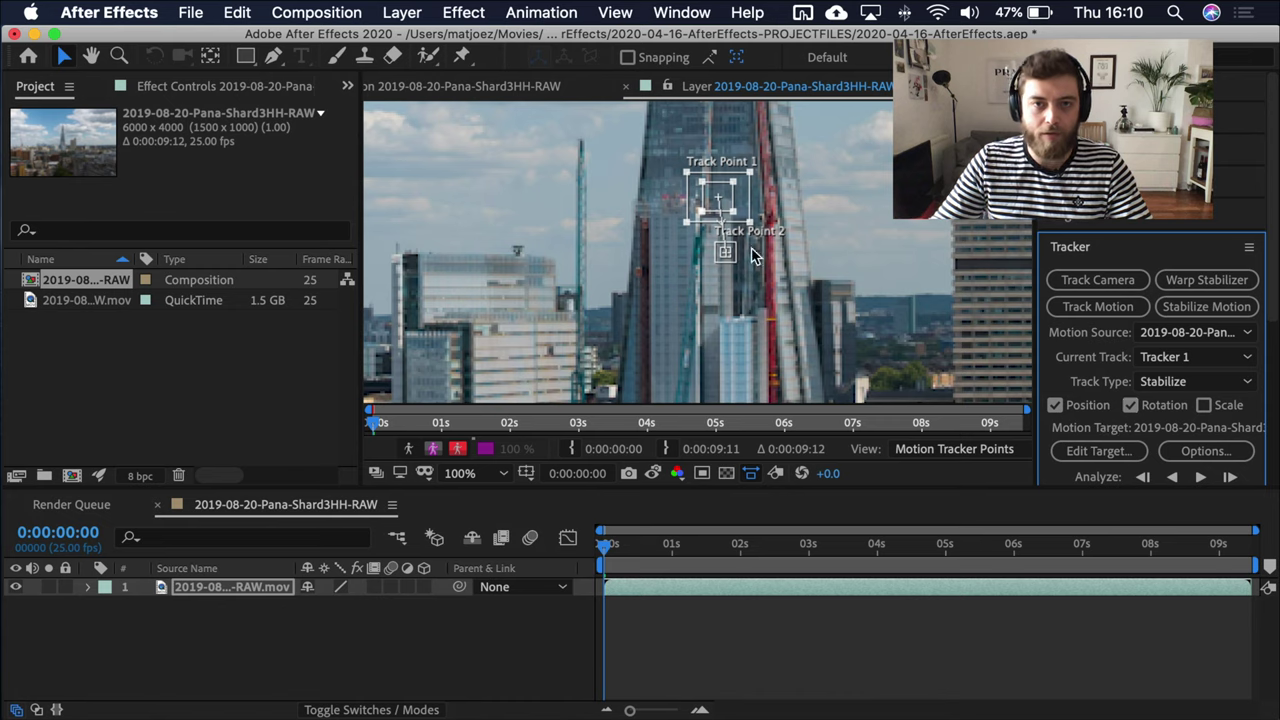
pyautogui.moveTo(703, 220); pyautogui.dragTo(412, 258)
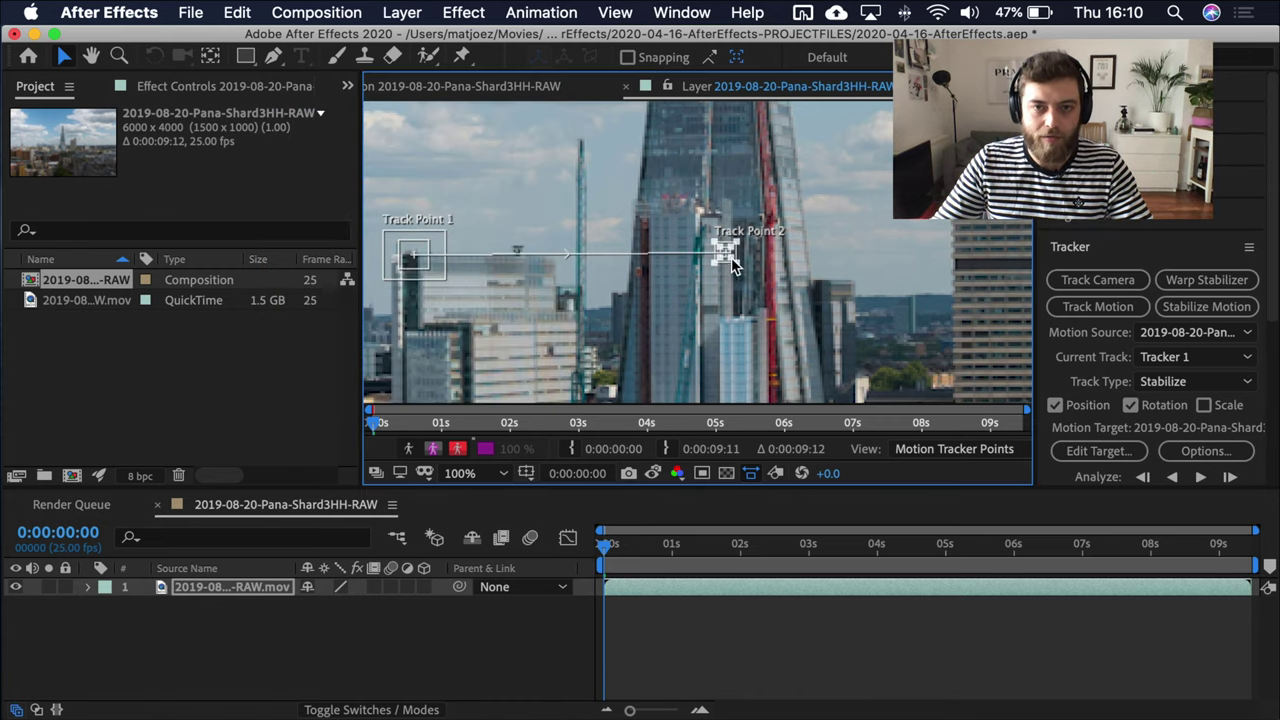
pyautogui.moveTo(723, 251); pyautogui.dragTo(885, 112)
# Step: Analyze the track forward to 0:00:01:03 and reveal Tracker 1 under Motion Trackers
pyautogui.scroll(-2, 790, 405)
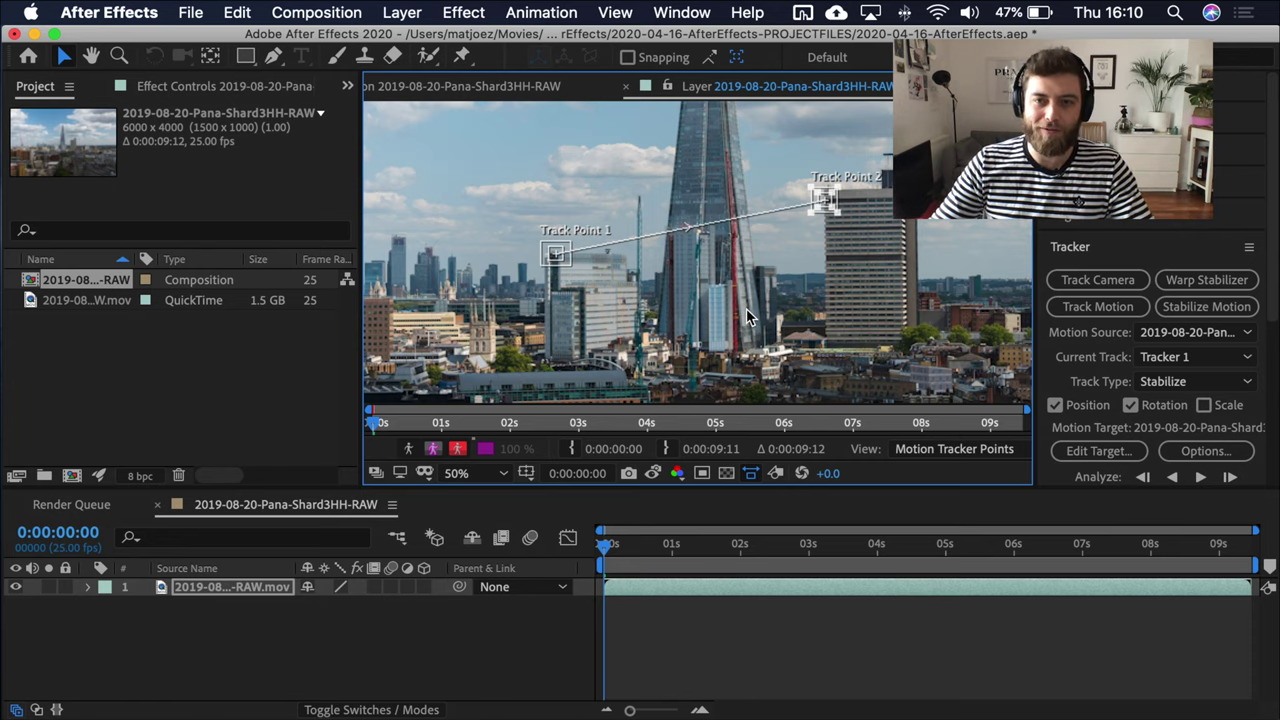
pyautogui.click(1200, 477)
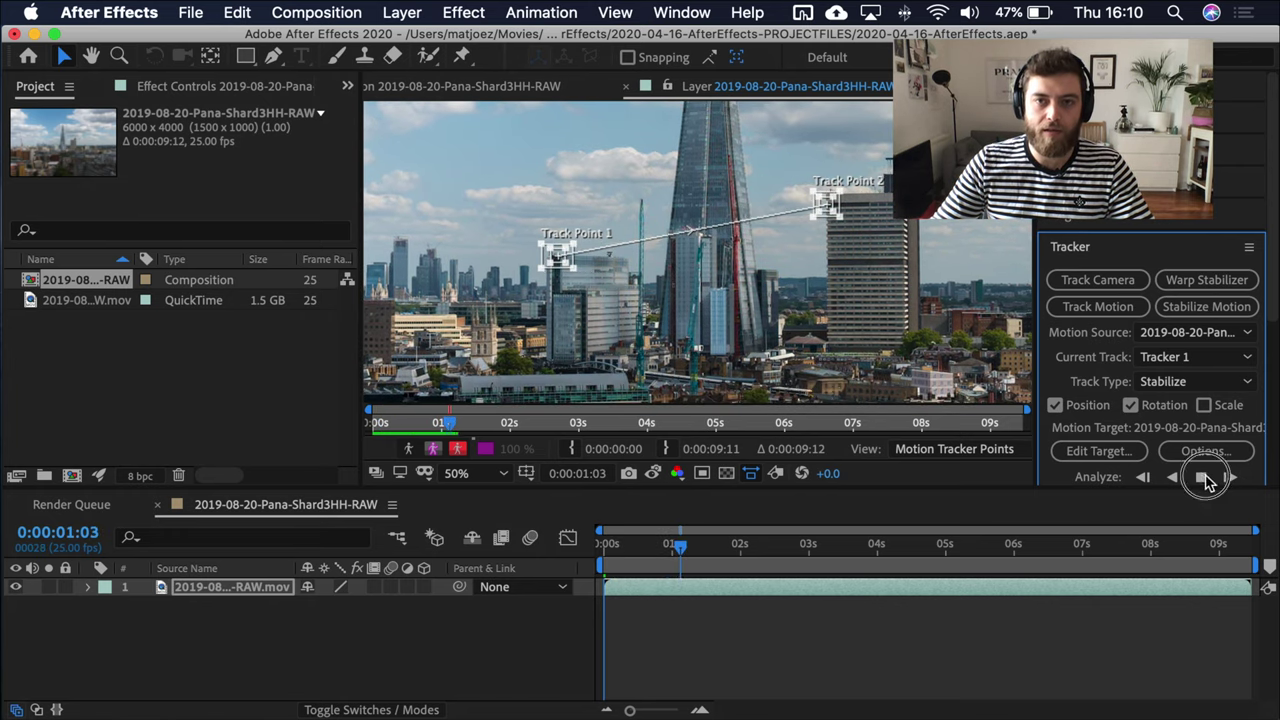
pyautogui.click(1200, 477)
pyautogui.click(88, 590)
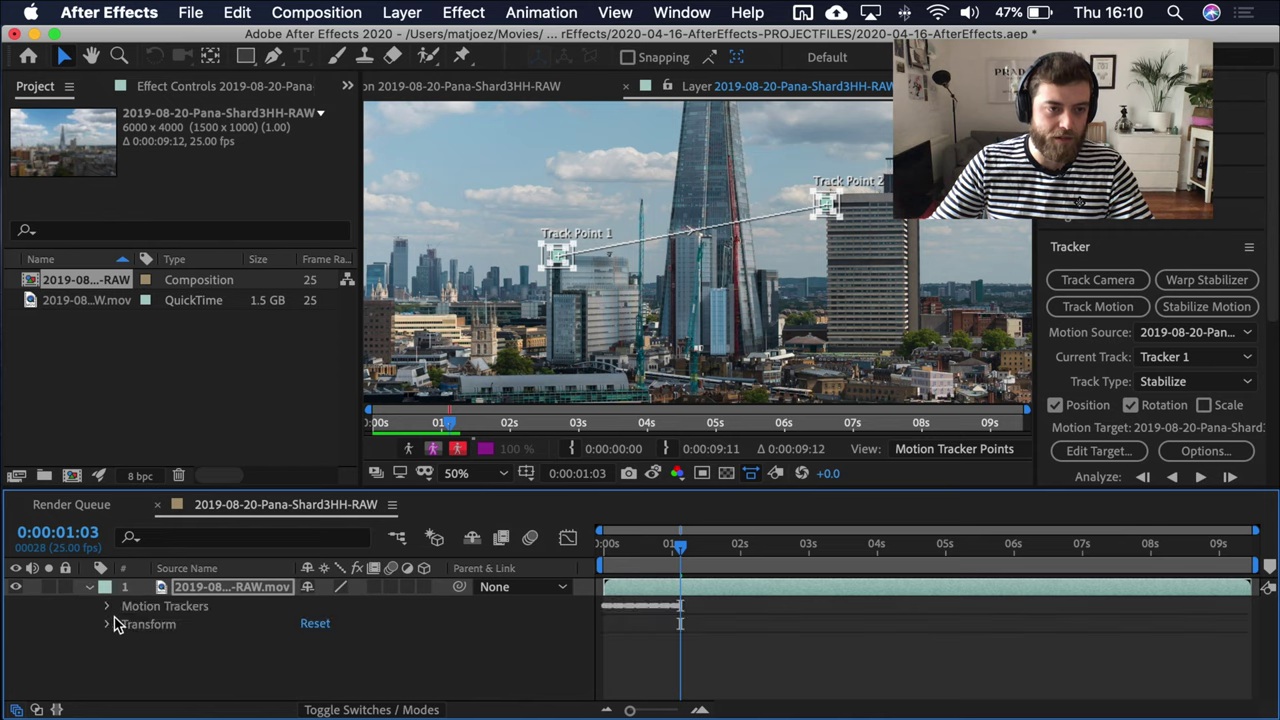
pyautogui.click(107, 606)
pyautogui.press('Home')
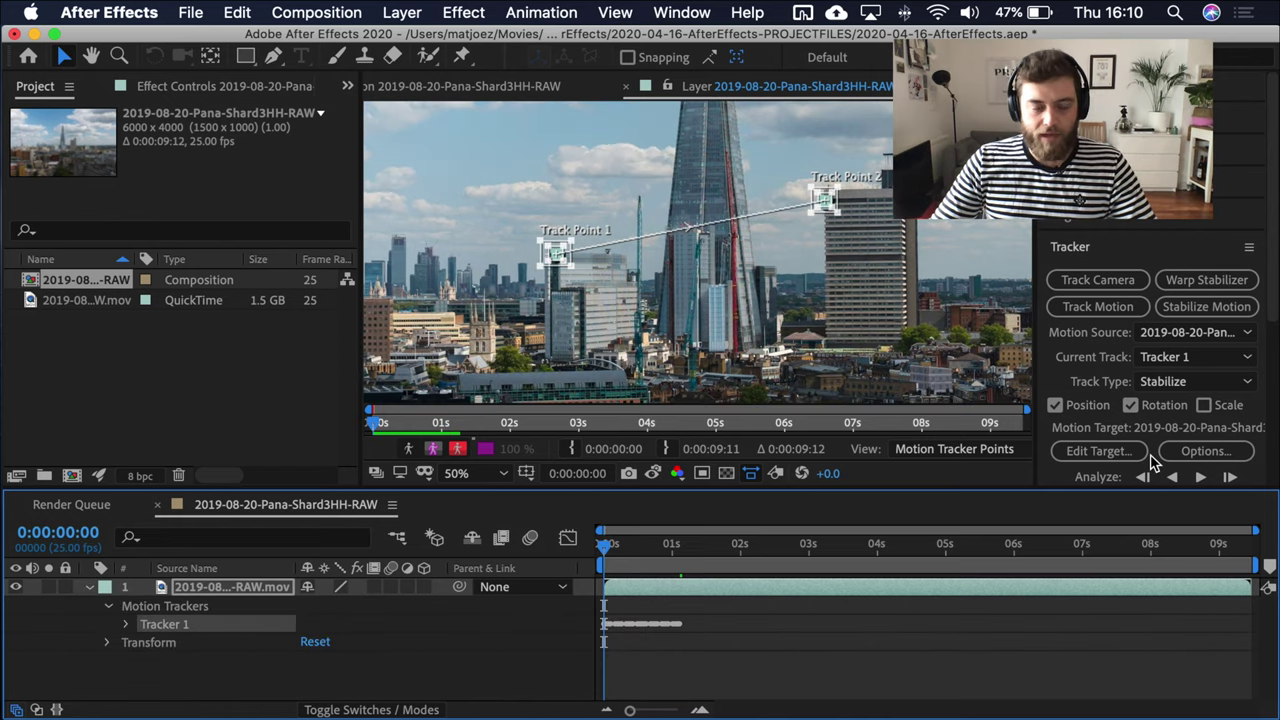
# Step: Open the Shard composition and preview its tracked playback
pyautogui.doubleClick(32, 283)
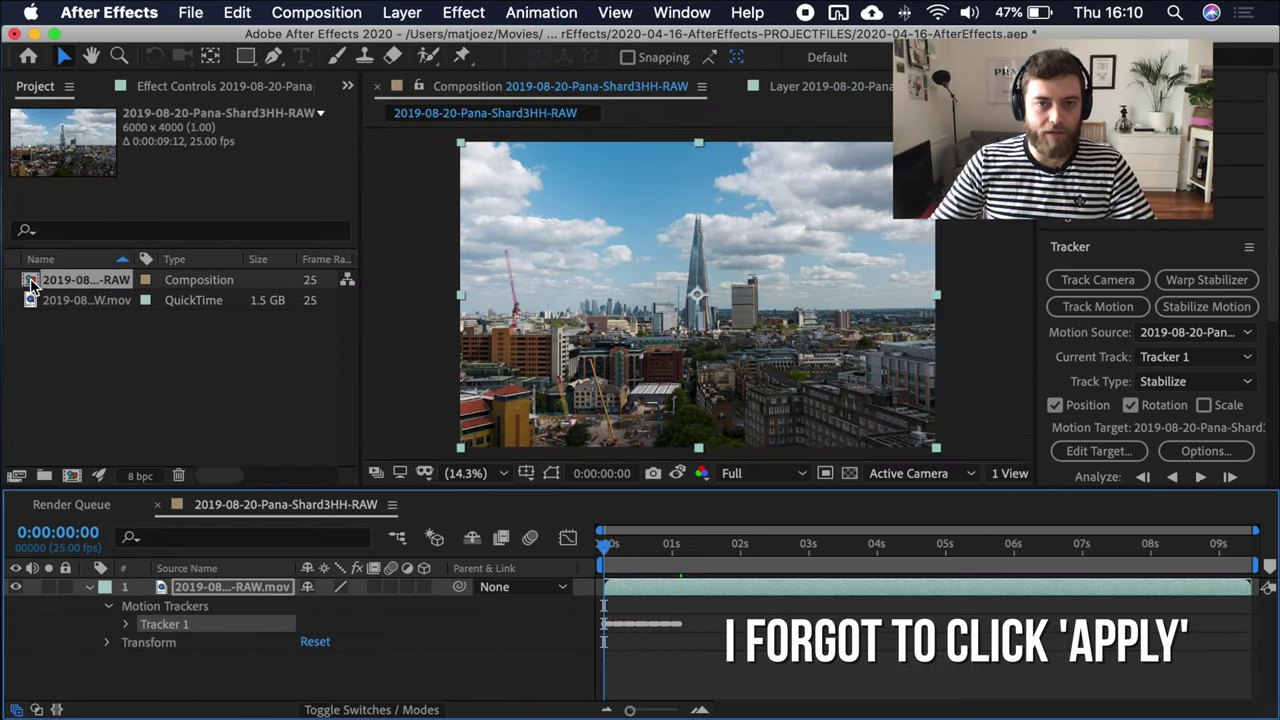
pyautogui.press('space')
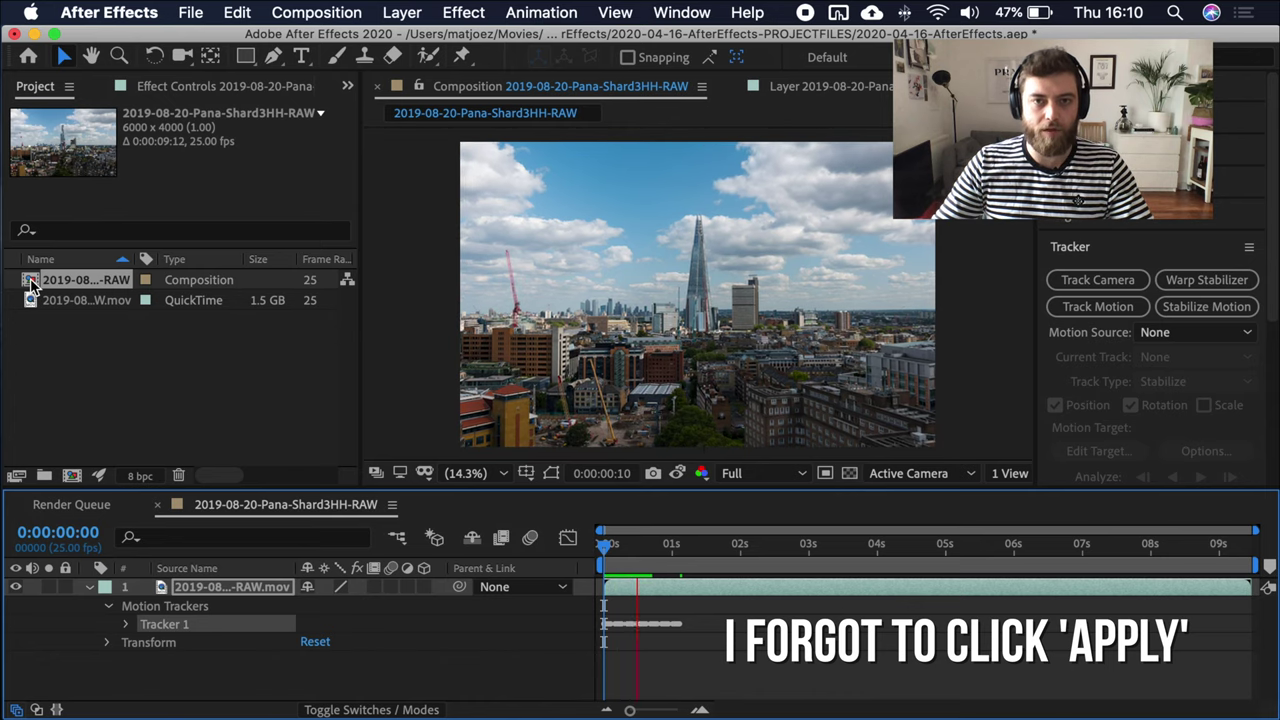
pyautogui.press('space')
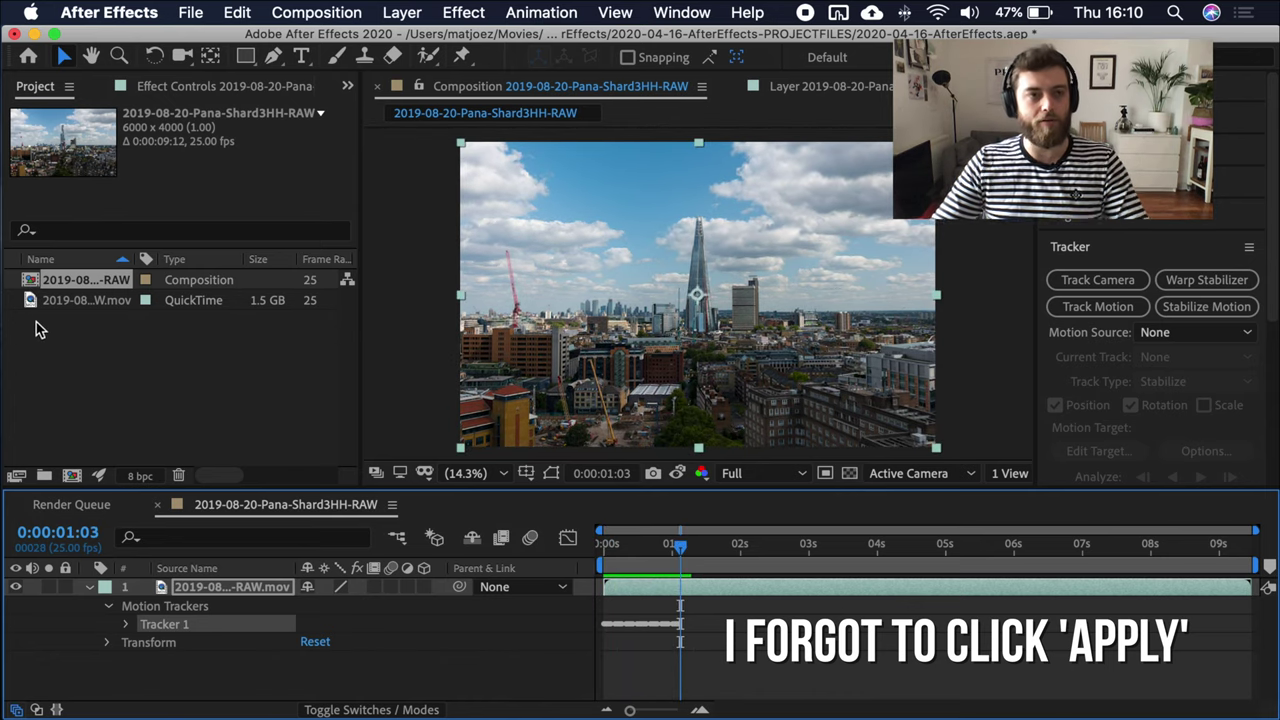
# Step: Delete Tracker 1 and apply Warp Stabilizer with Result set to No Motion
pyautogui.click(192, 607)
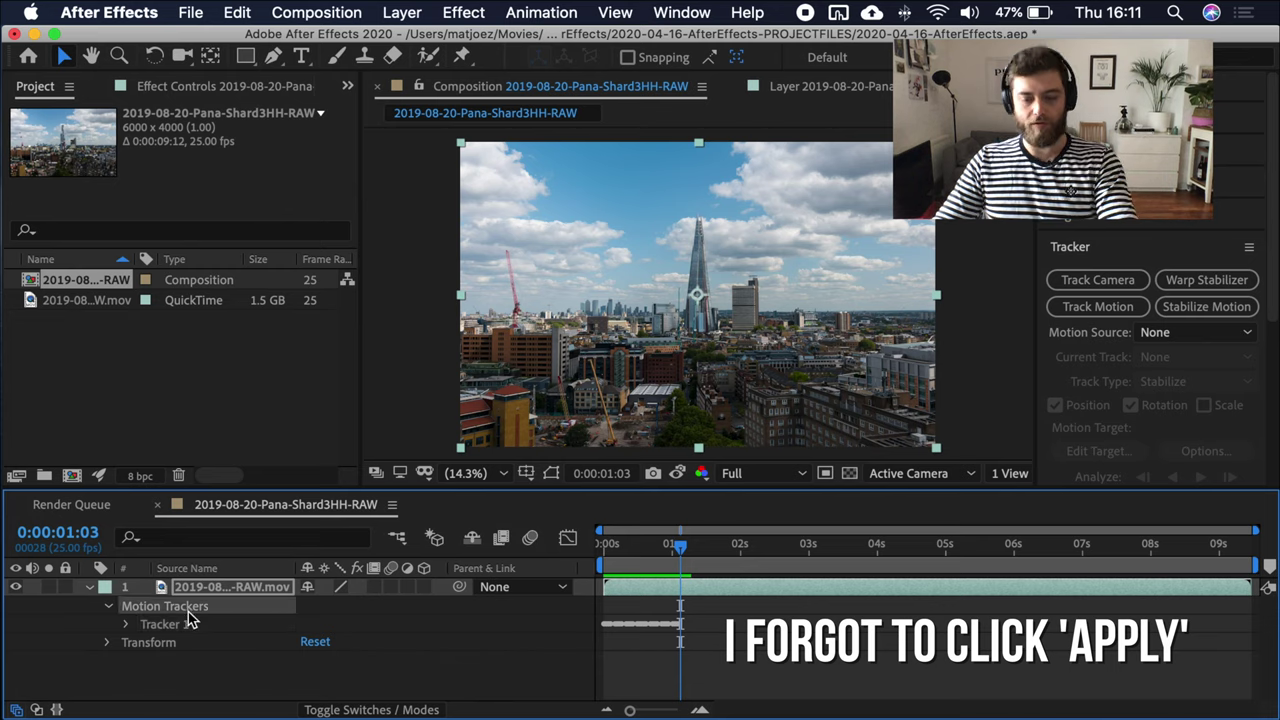
pyautogui.click(165, 620)
pyautogui.press('Delete')
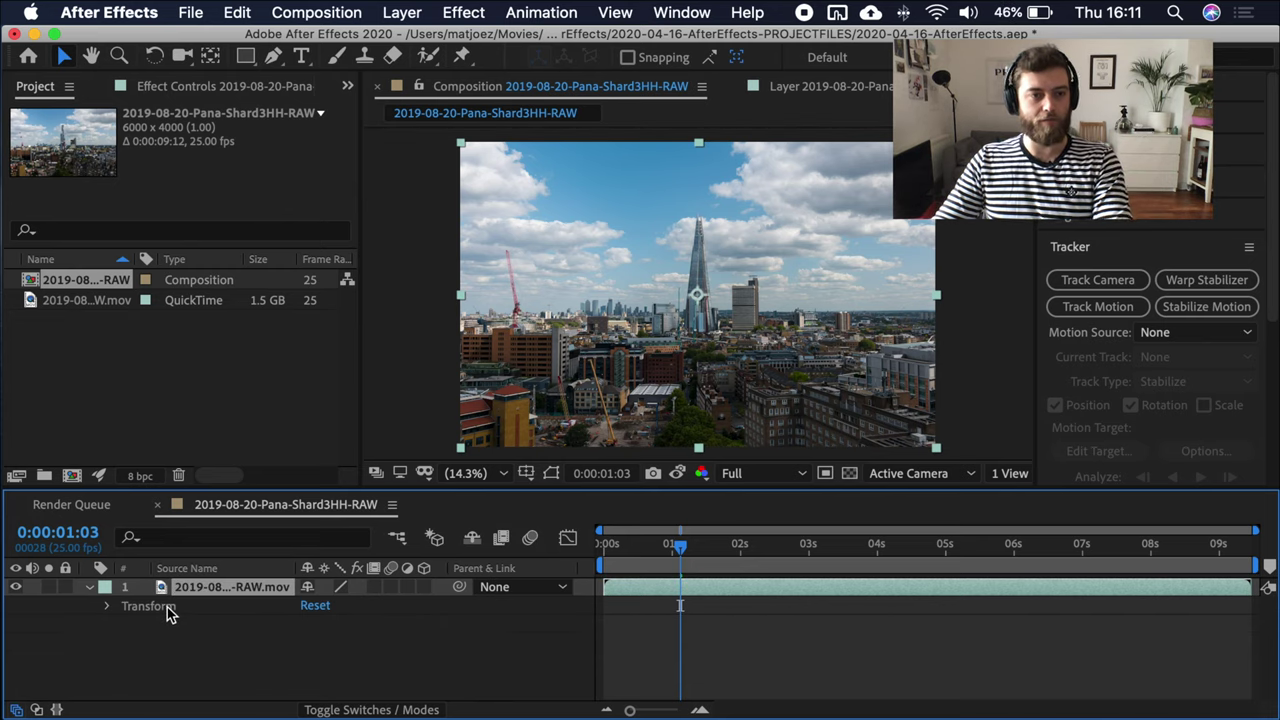
pyautogui.click(1207, 280)
pyautogui.click(245, 204)
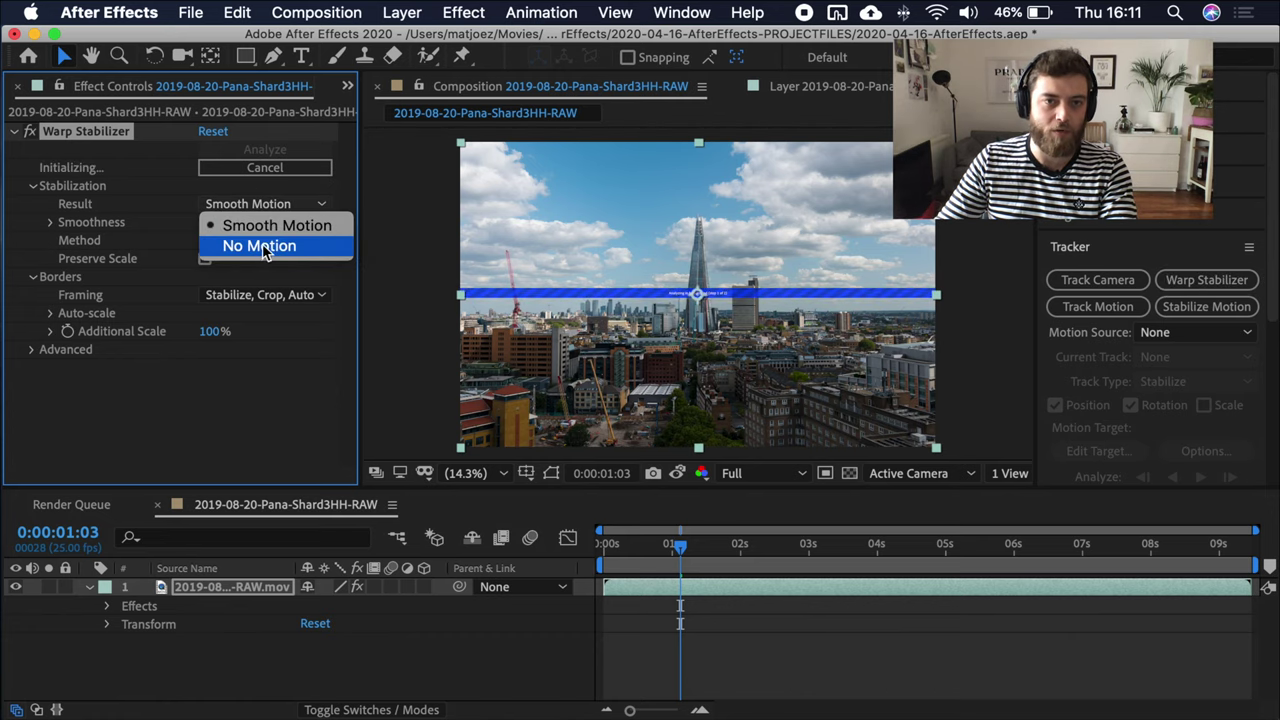
pyautogui.click(262, 247)
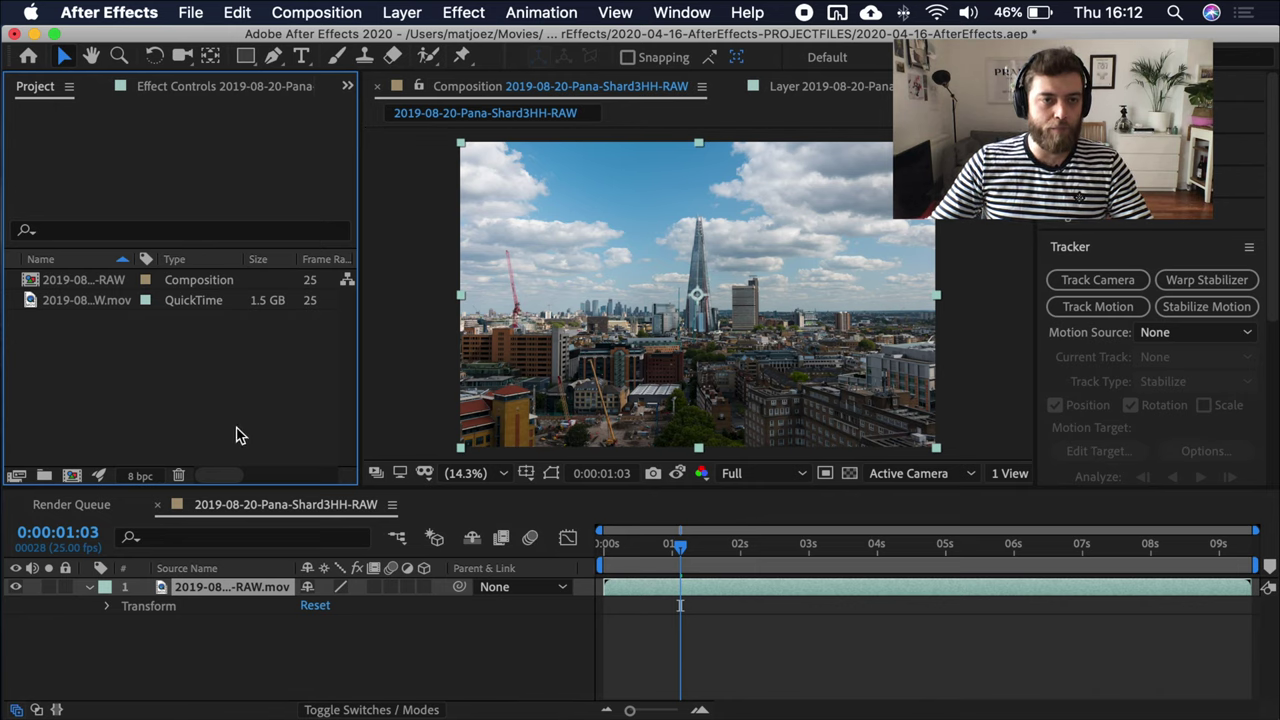
# Step: Check the Effect Controls, return to Project, and collapse the Tracker panel
pyautogui.click(199, 86)
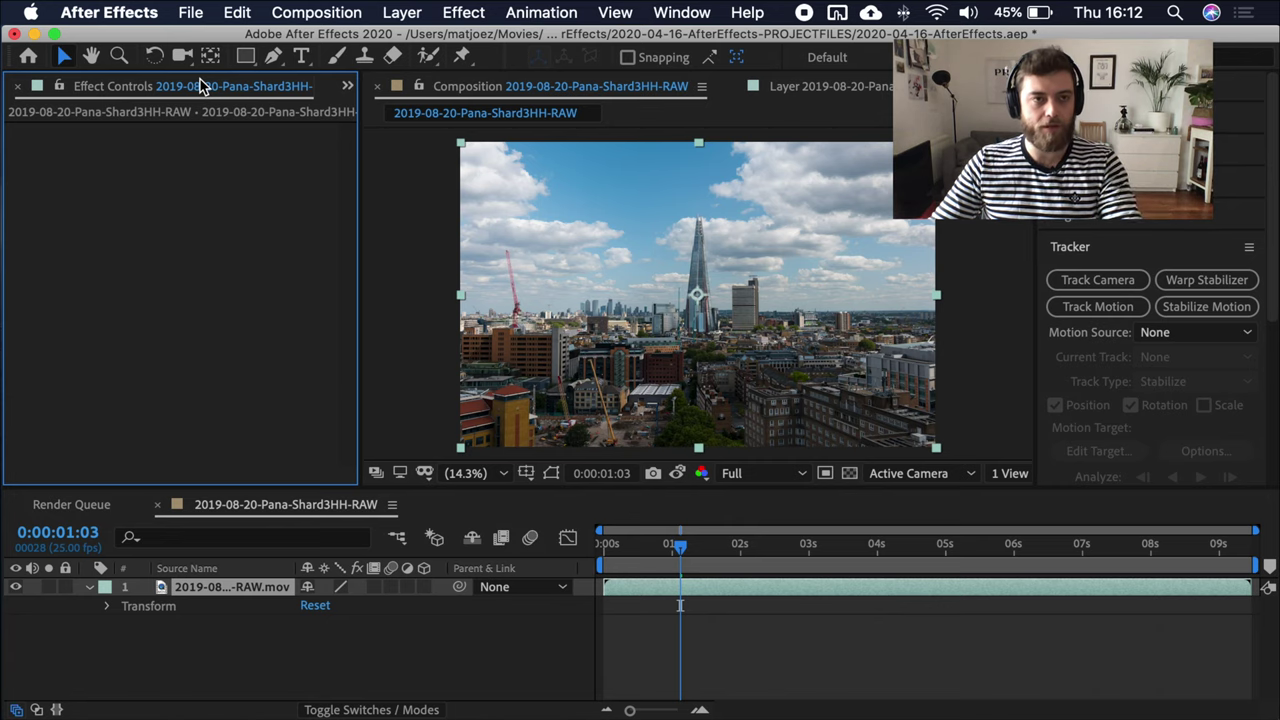
pyautogui.press('super+0')
pyautogui.click(634, 162)
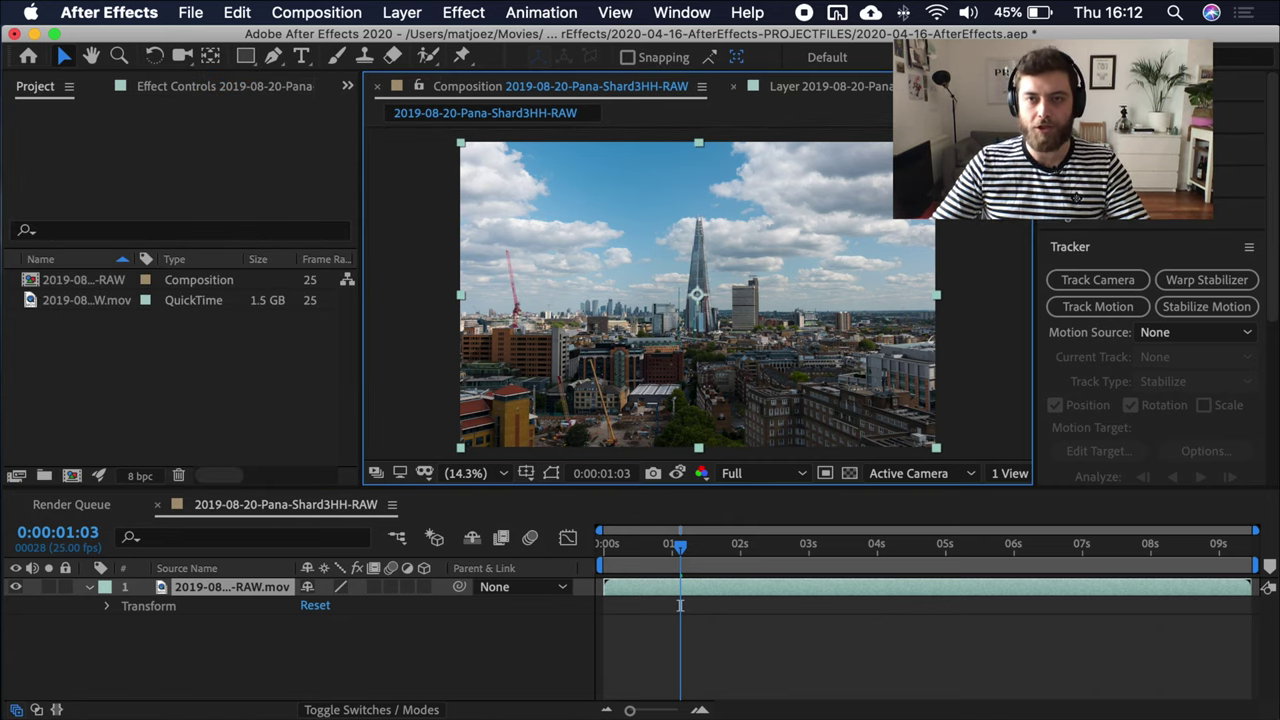
pyautogui.scroll(-3, 1194, 337)
pyautogui.scroll(3, 1194, 331)
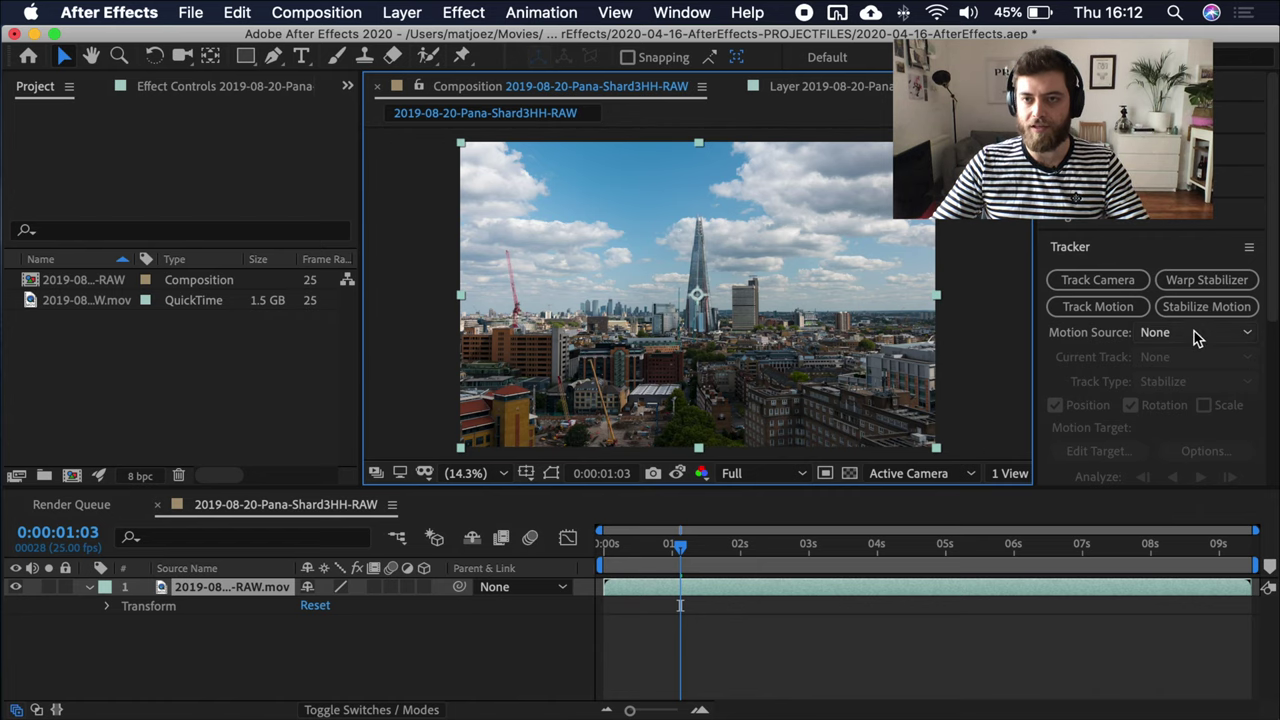
pyautogui.click(1147, 247)
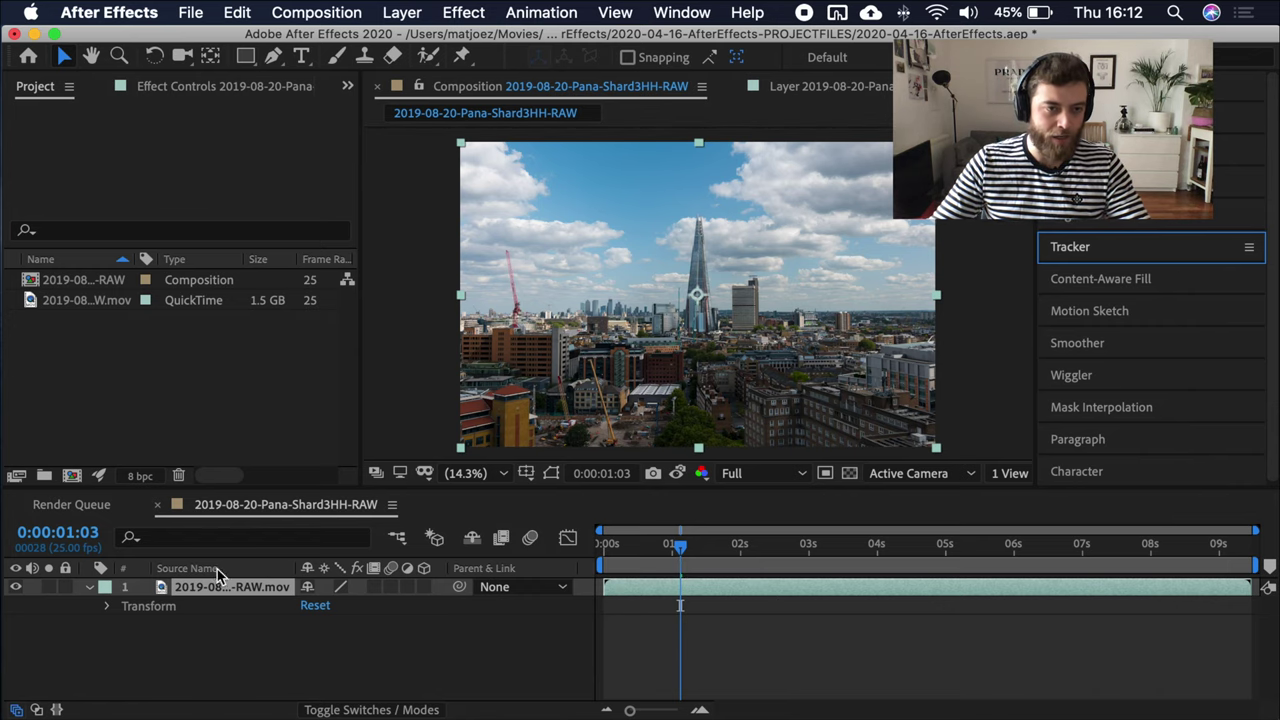
# Step: Glance at the Render Queue, then return to the Shard composition's timeline
pyautogui.click(163, 592)
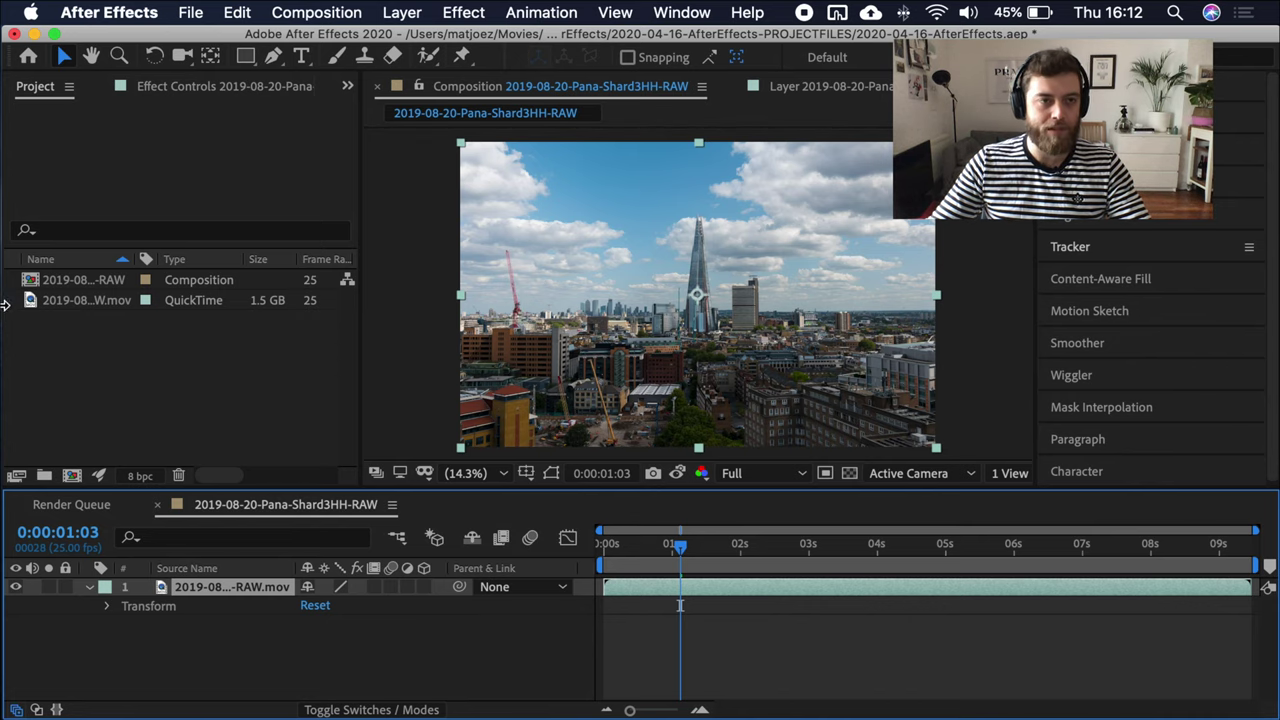
pyautogui.click(68, 506)
pyautogui.click(255, 506)
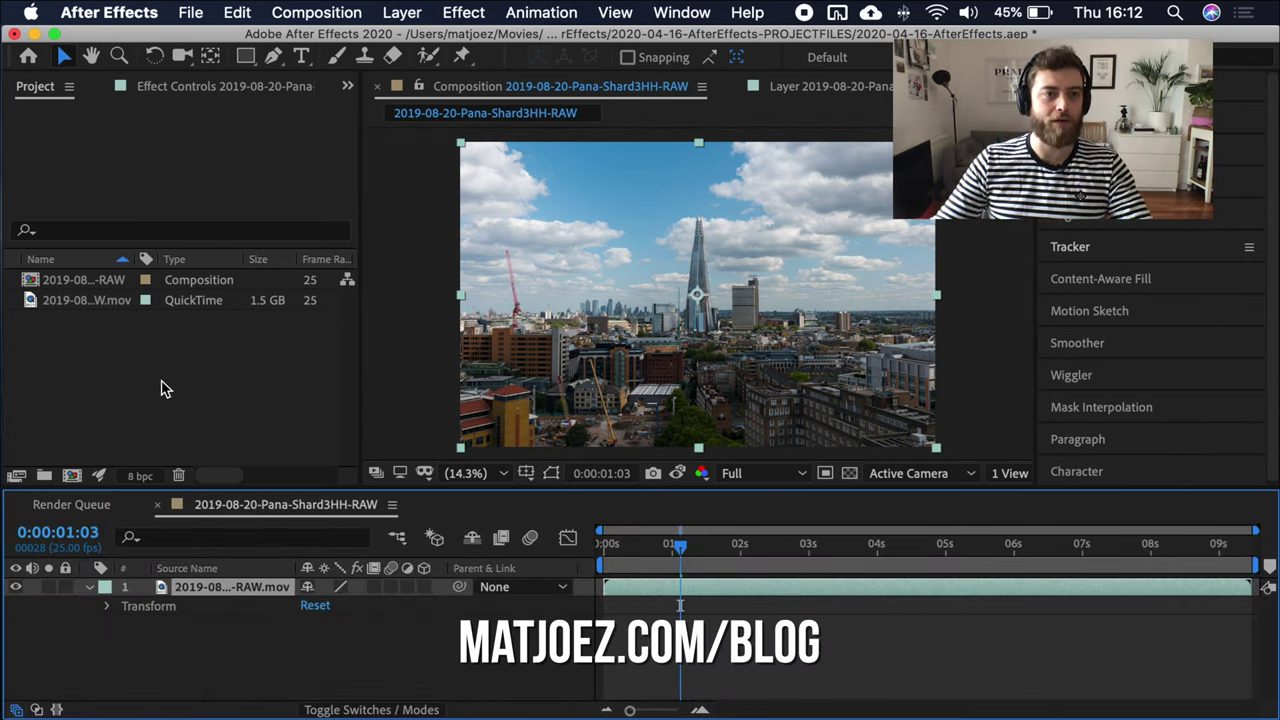
pyautogui.click(155, 360)
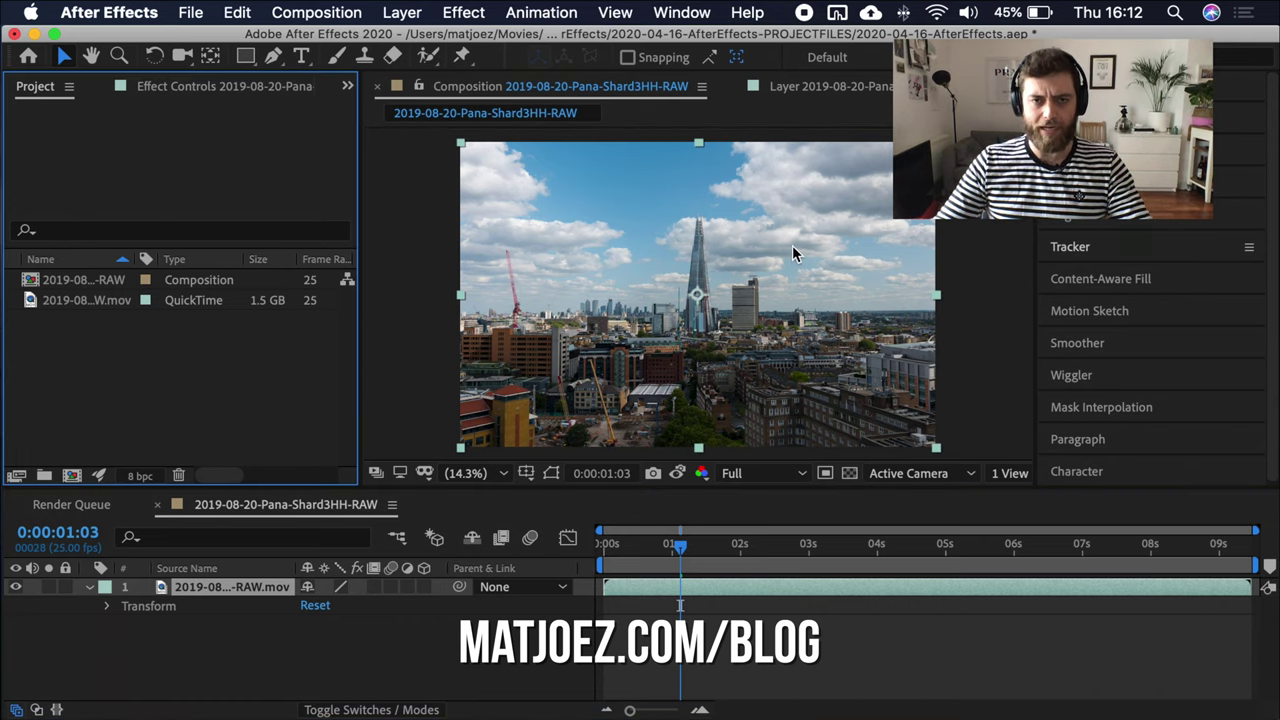